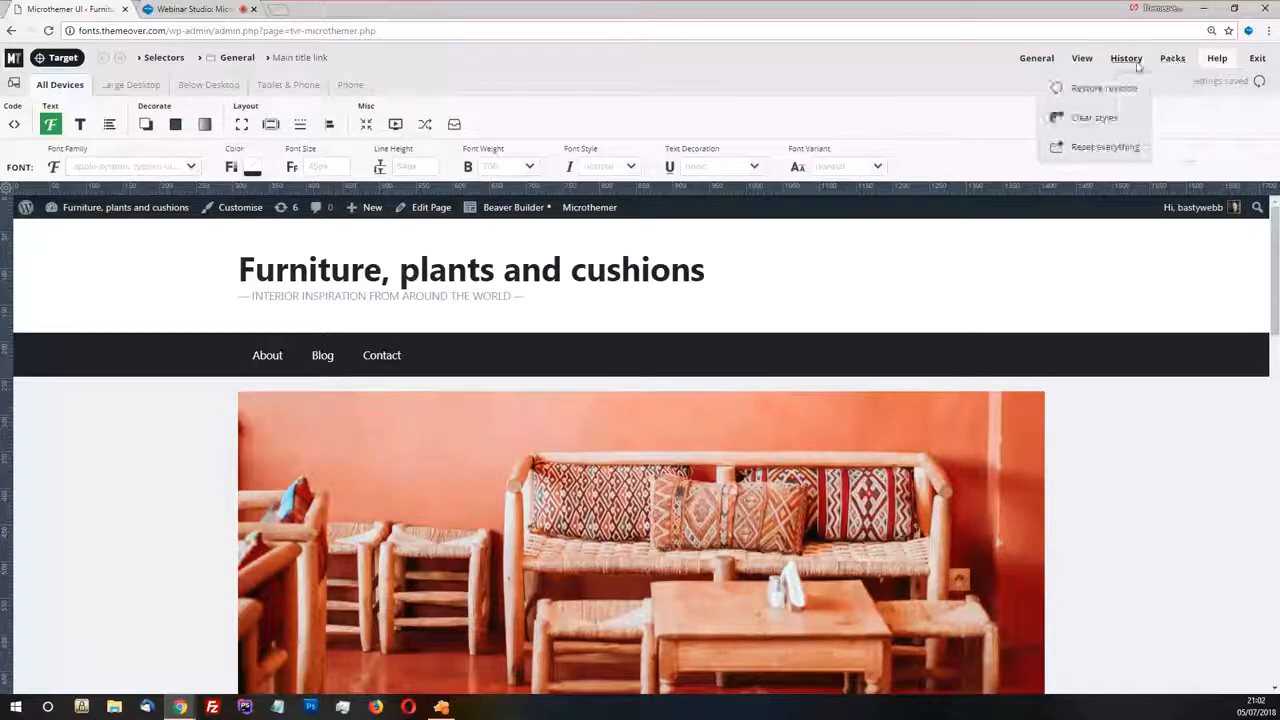
# Reset all settings and folders to their defaults, then dismiss the reset notification
pyautogui.click(1103, 148)
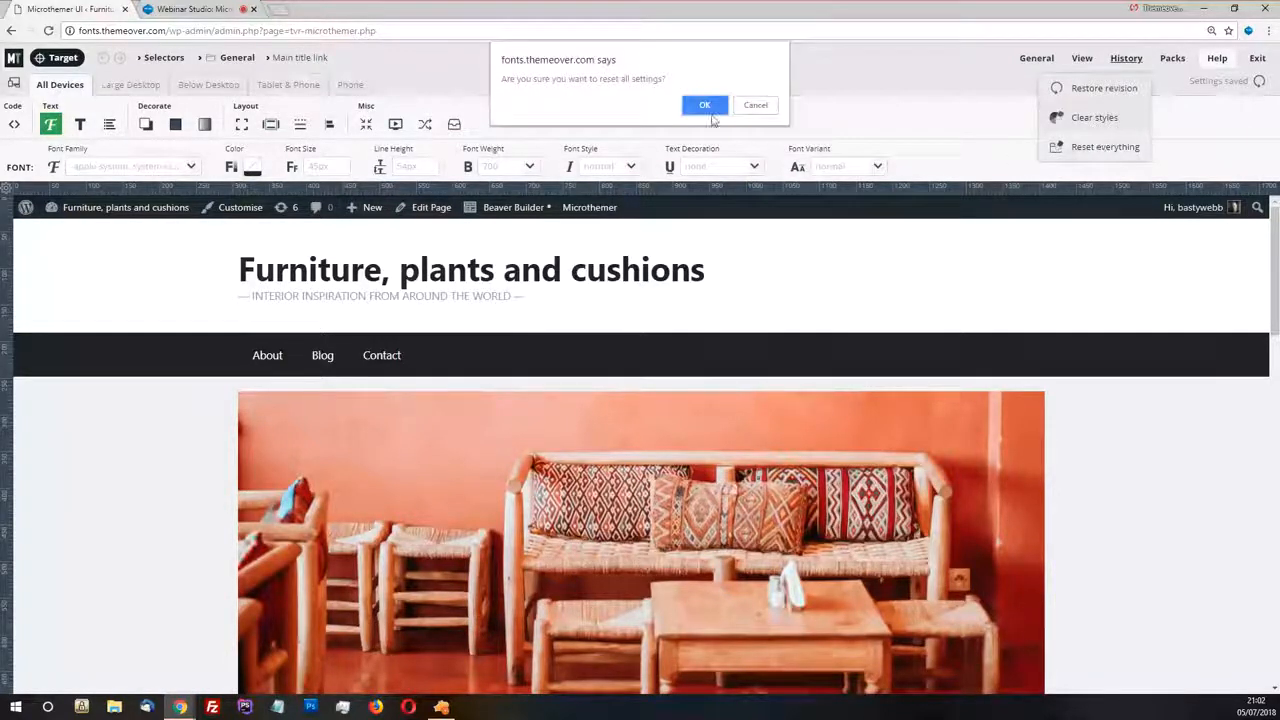
pyautogui.click(708, 109)
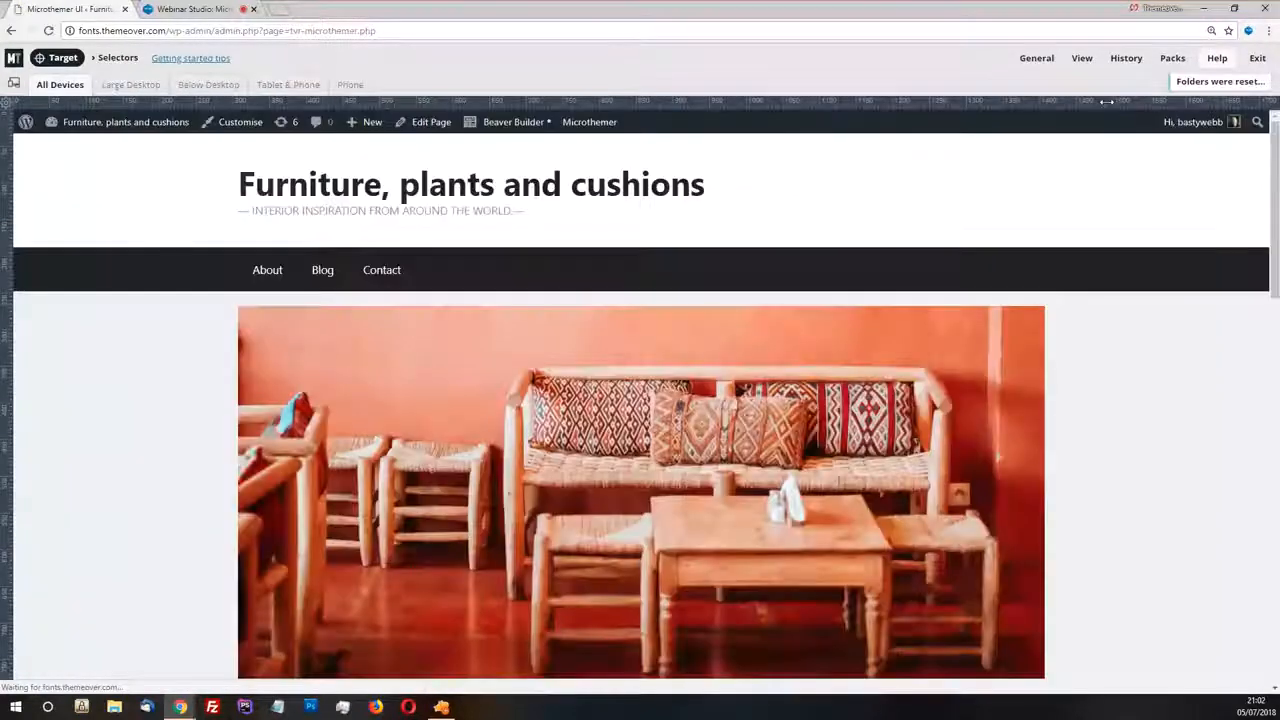
pyautogui.click(1220, 81)
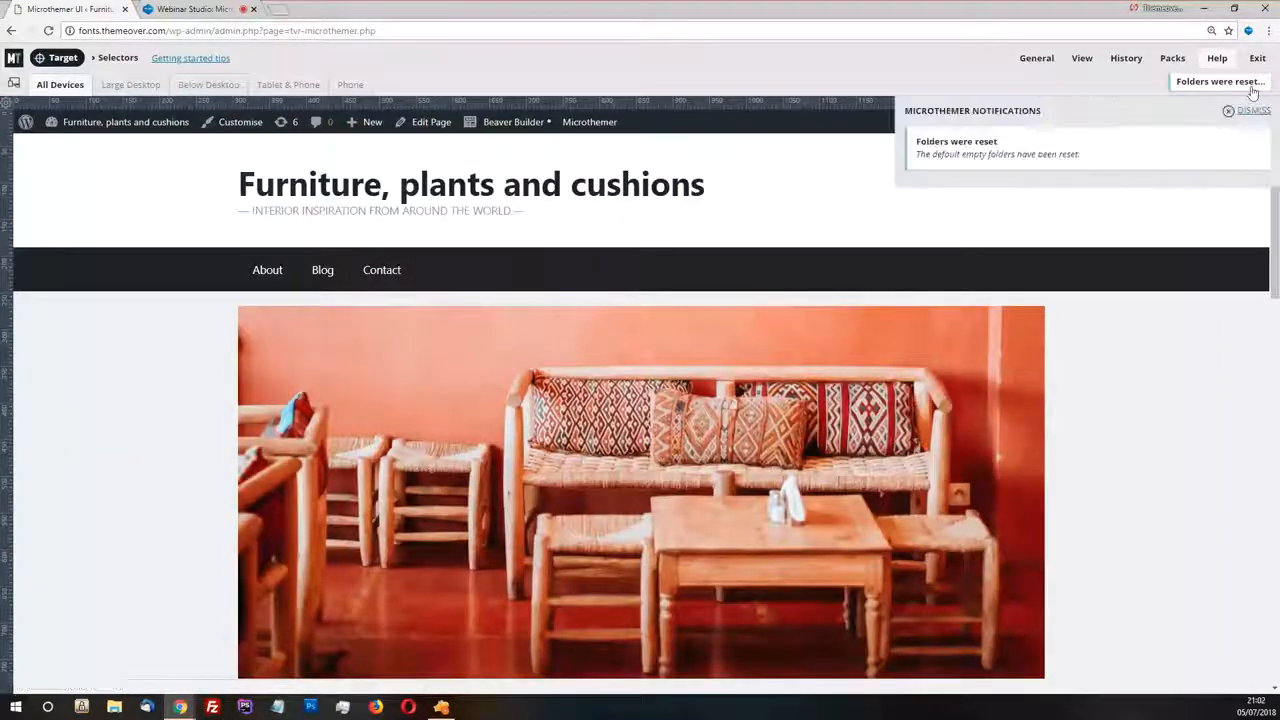
pyautogui.click(1234, 112)
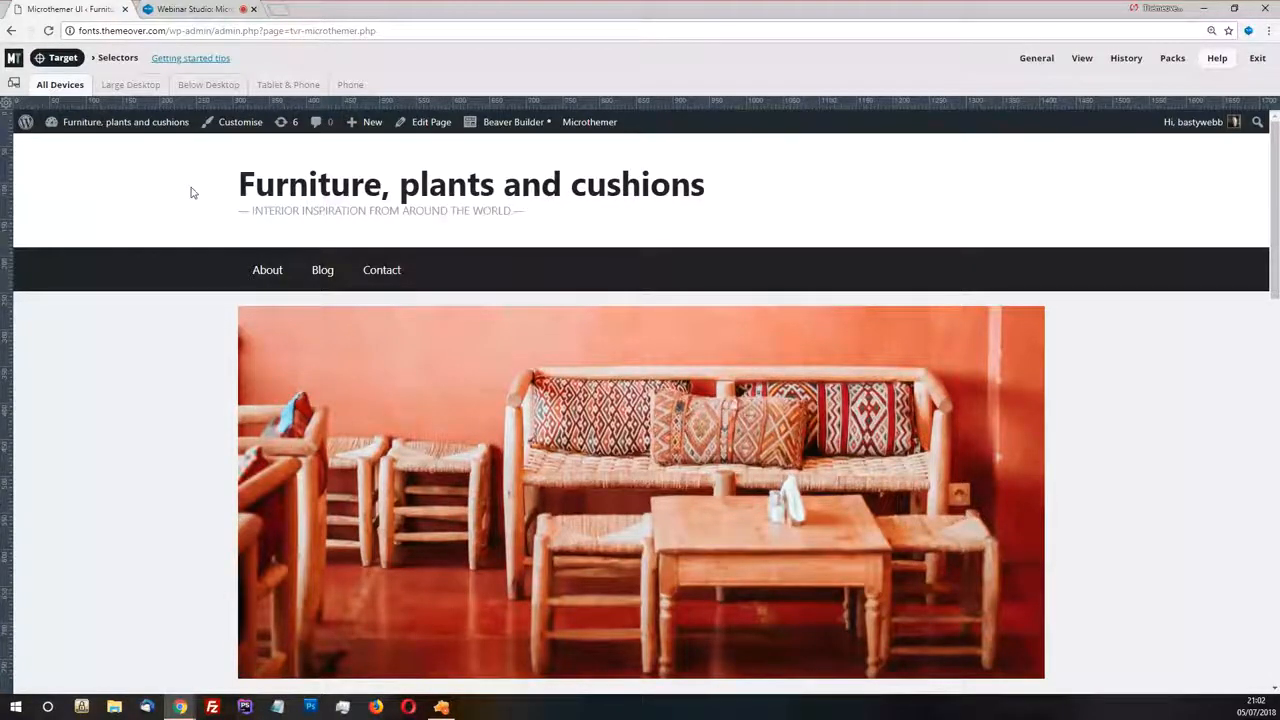
pyautogui.scroll(-8, 616, 205)
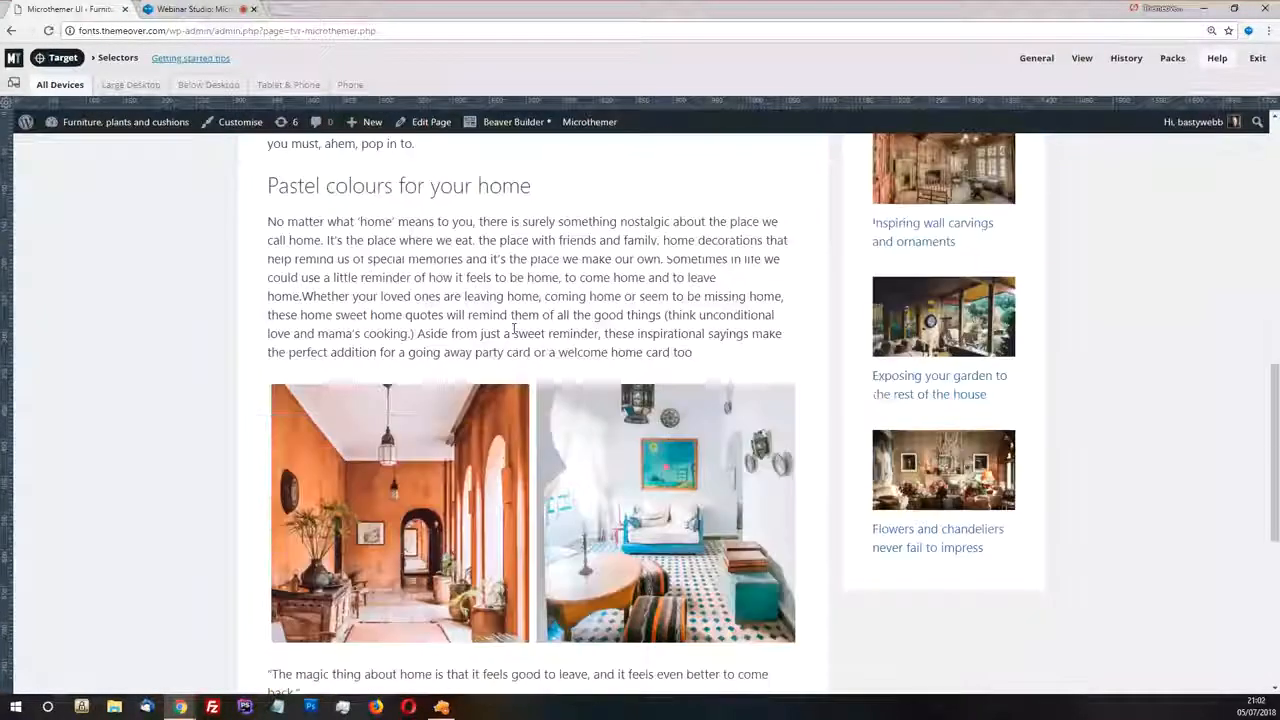
pyautogui.scroll(6, 561, 321)
pyautogui.scroll(3, 561, 321)
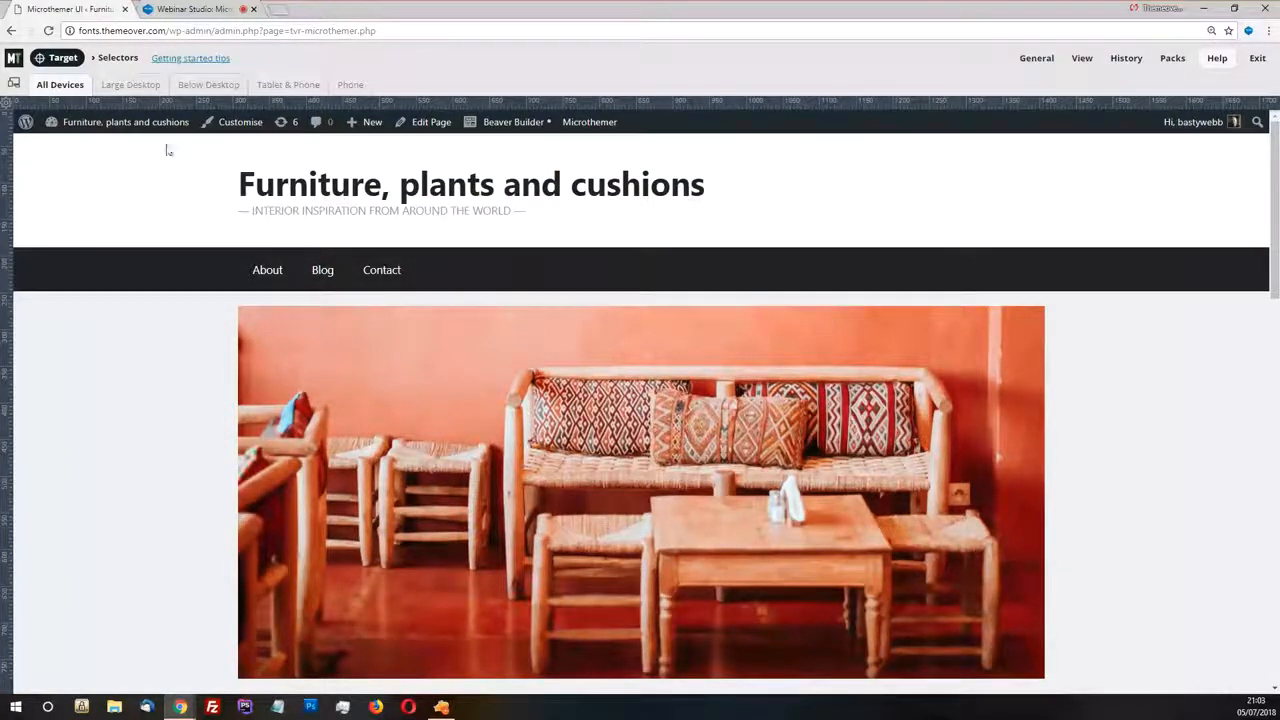
# Enable element targeting and examine how the site title, navigation and article elements are highlighted and labelled
pyautogui.moveTo(144, 140)
pyautogui.click(55, 58)
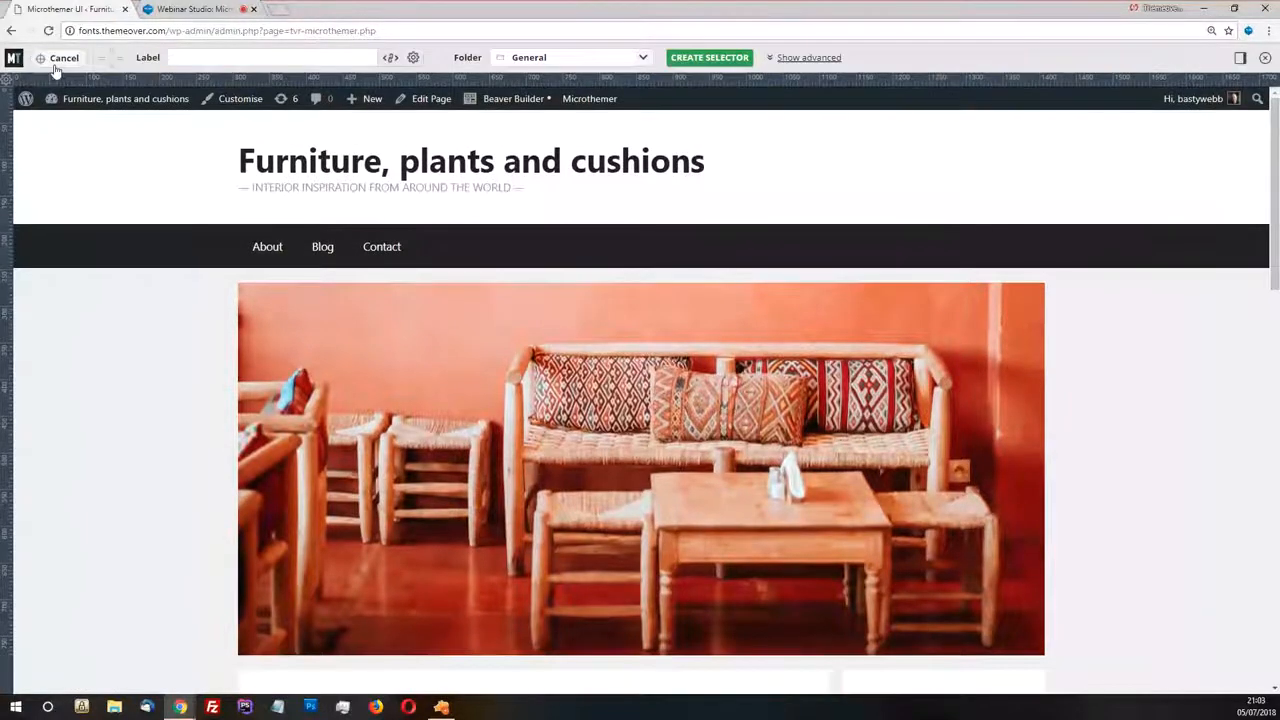
pyautogui.click(373, 165)
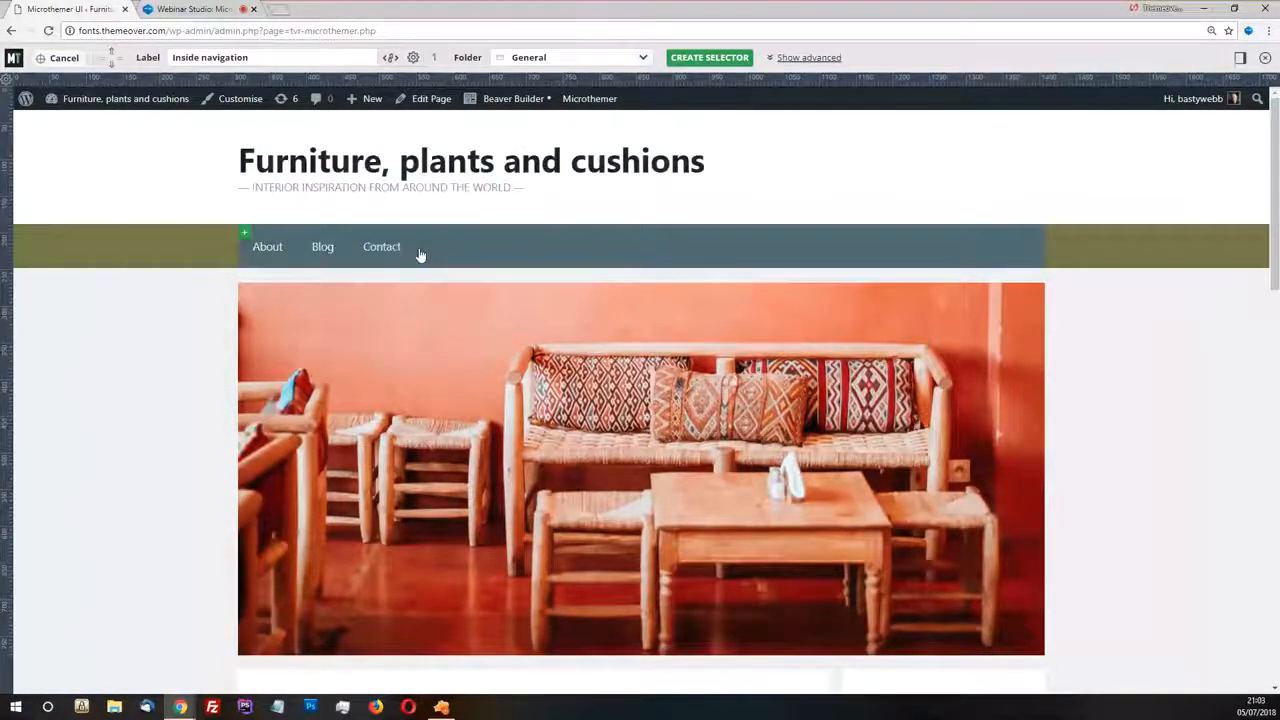
pyautogui.click(298, 207)
pyautogui.click(600, 166)
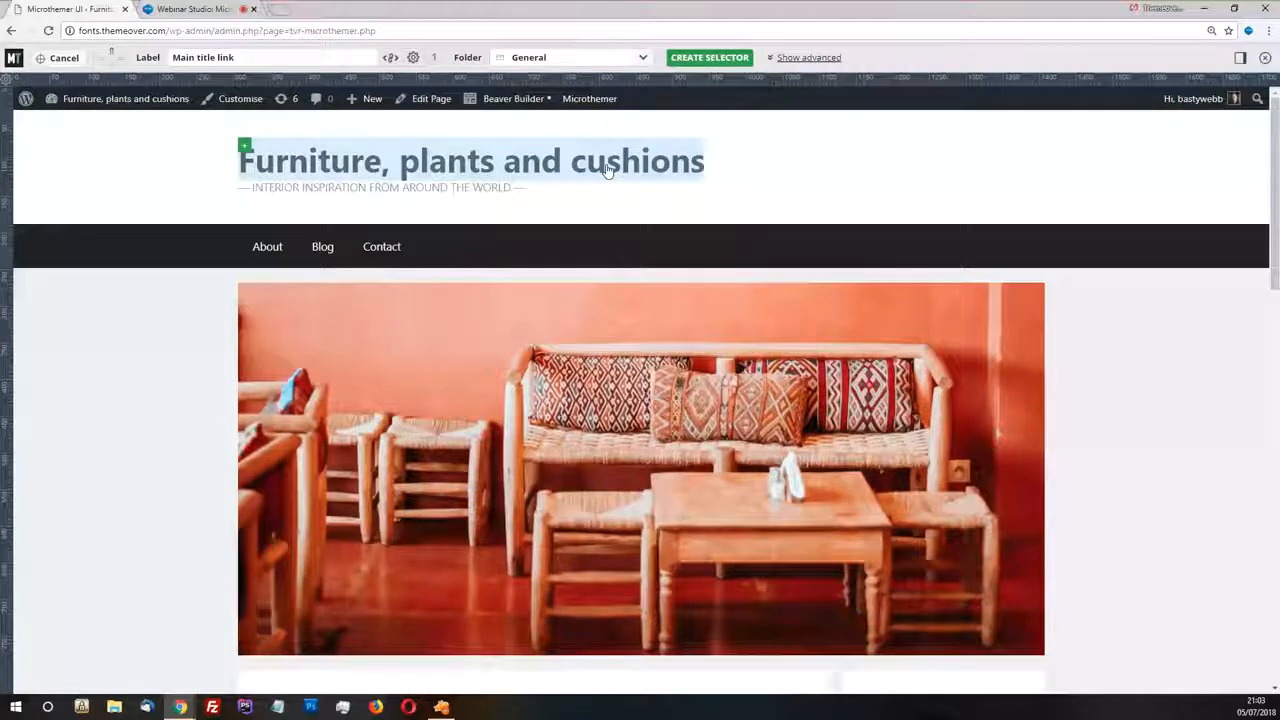
pyautogui.scroll(-3, 607, 170)
pyautogui.click(545, 442)
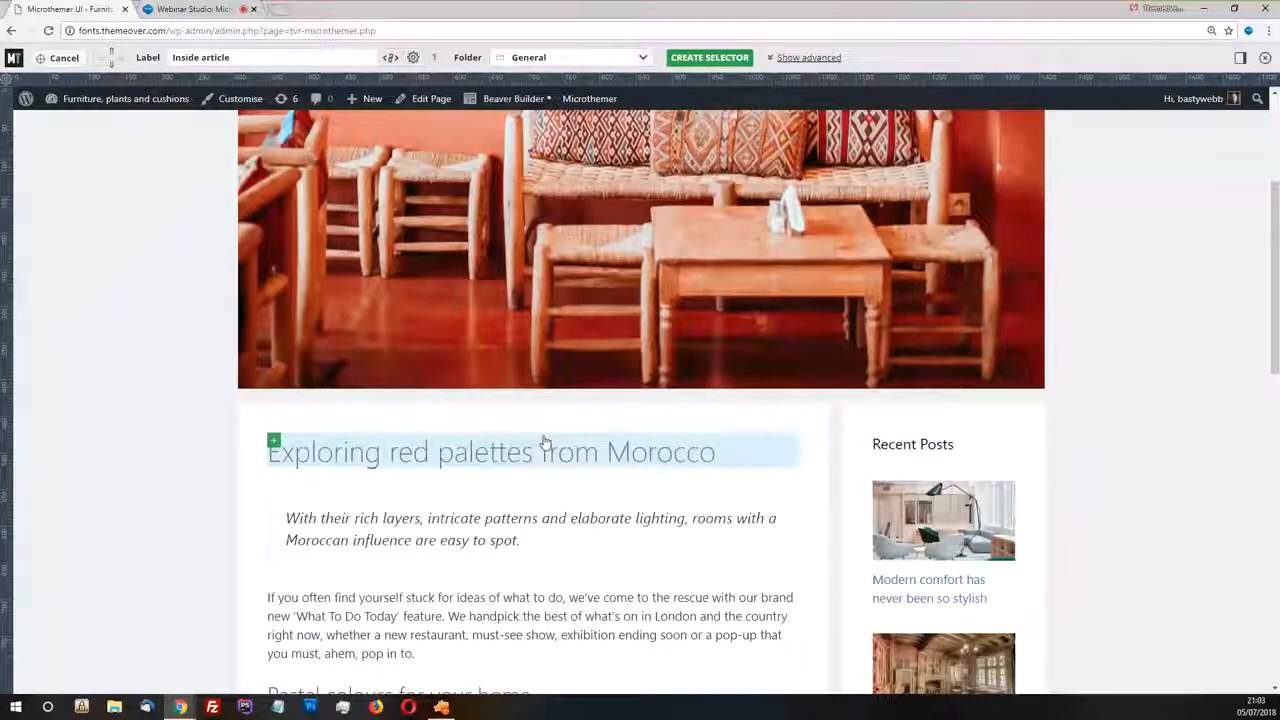
pyautogui.scroll(-1, 545, 442)
pyautogui.click(438, 550)
pyautogui.click(744, 373)
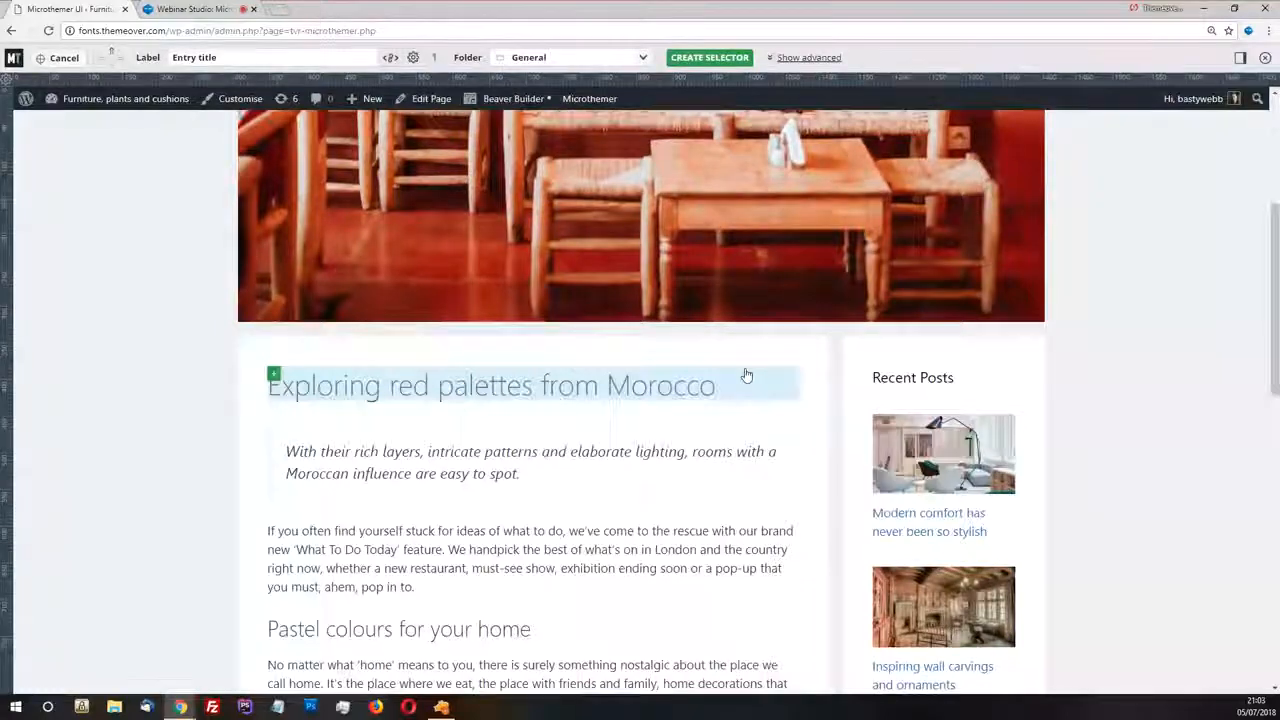
# Target the site title "Furniture, plants and cushions" and create the "Main title link" selector in the General folder
pyautogui.scroll(4, 745, 375)
pyautogui.click(511, 166)
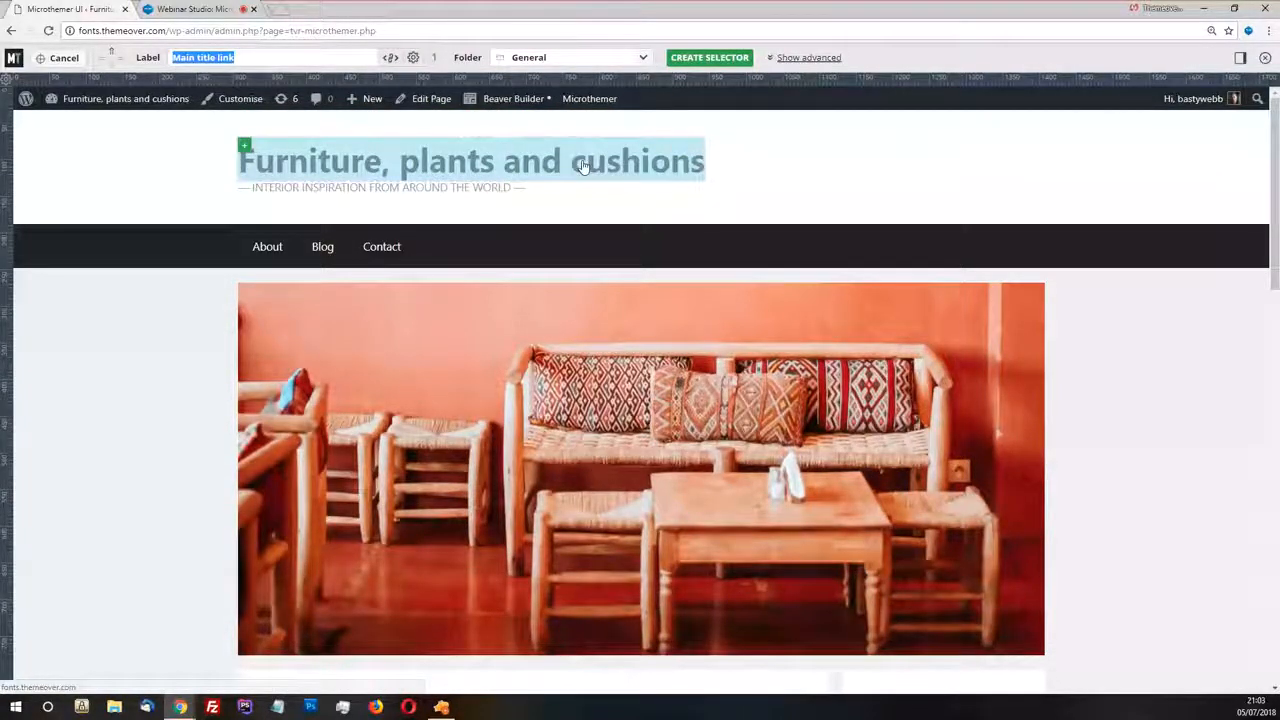
pyautogui.click(231, 57)
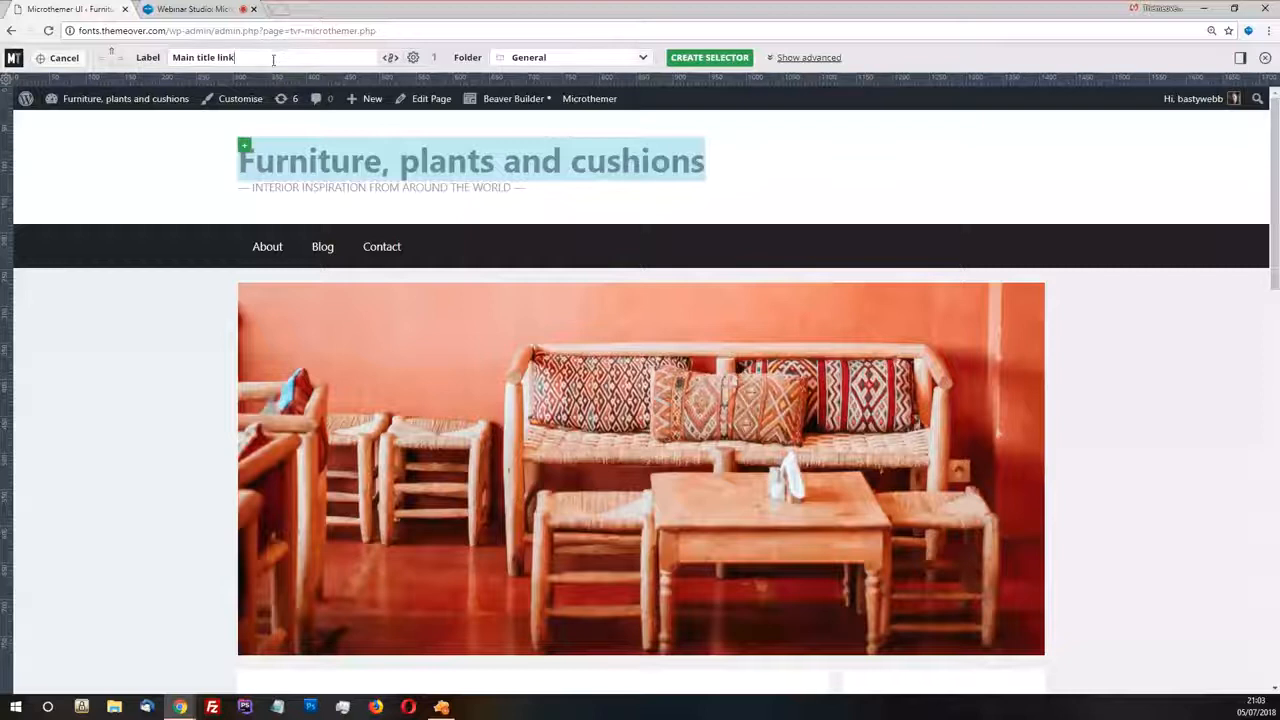
pyautogui.click(710, 58)
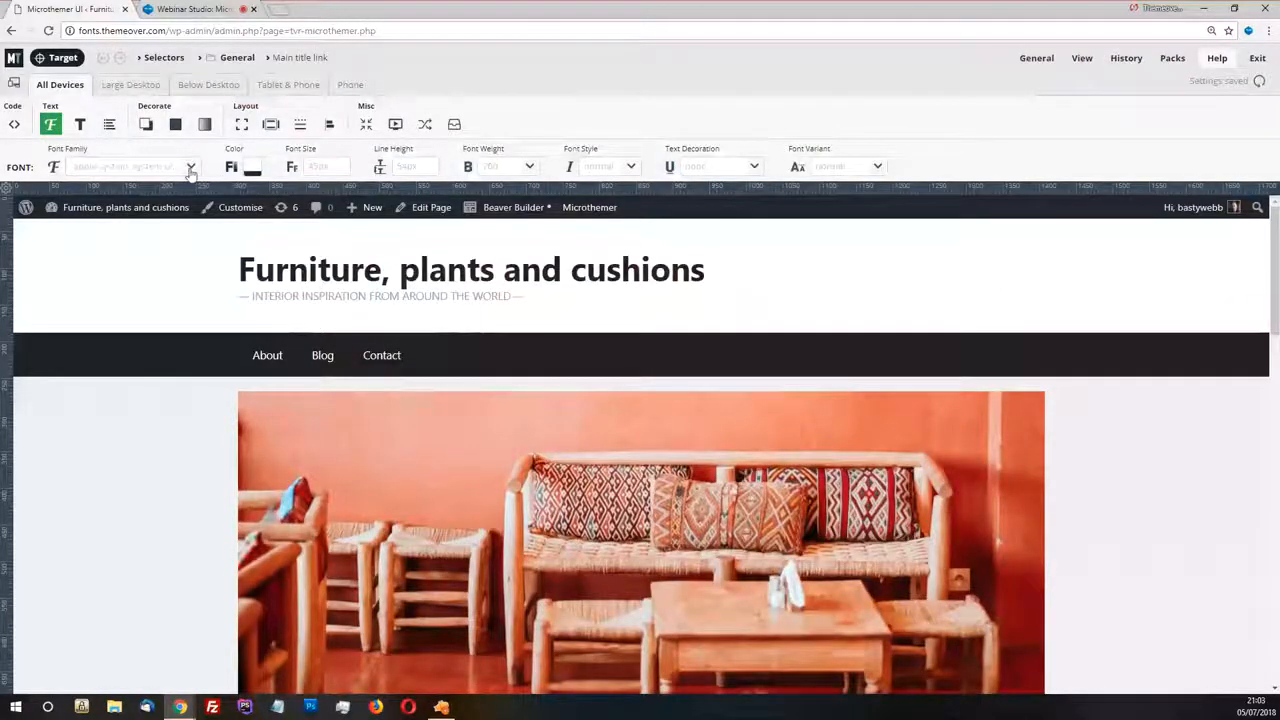
# Look at the title selector's background and padding/margin properties, then return to its font properties
pyautogui.click(175, 124)
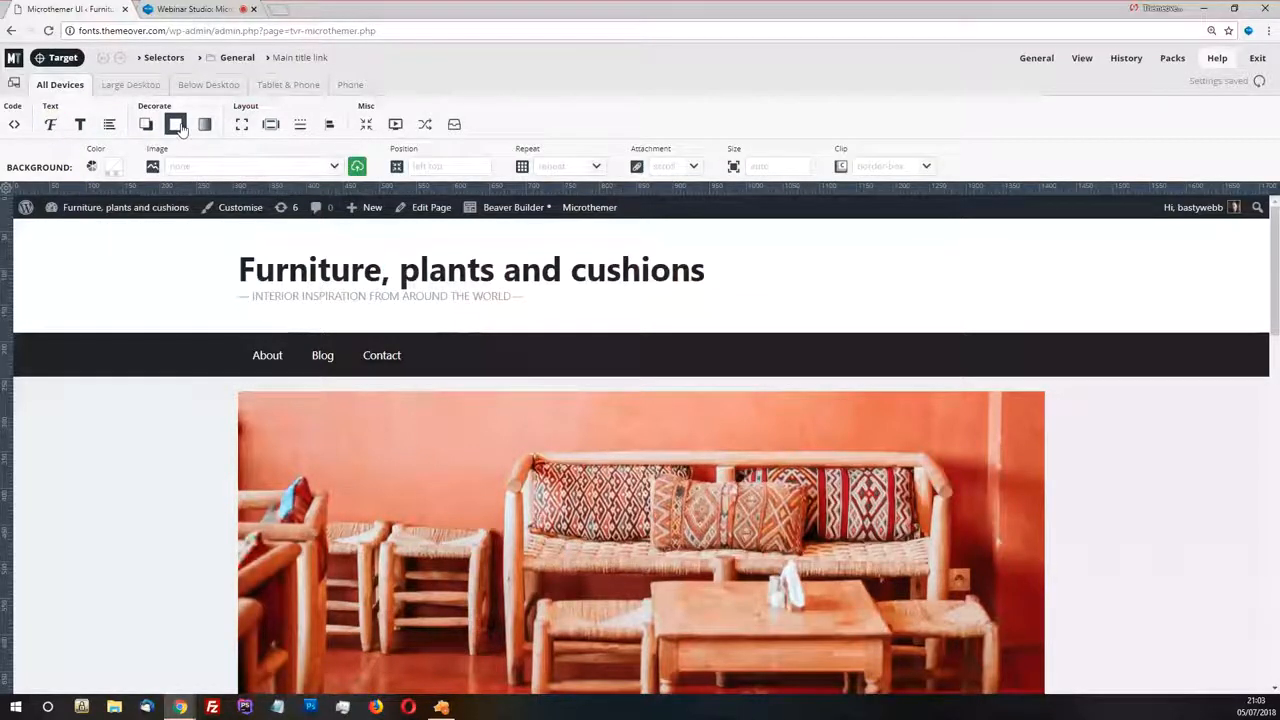
pyautogui.click(271, 124)
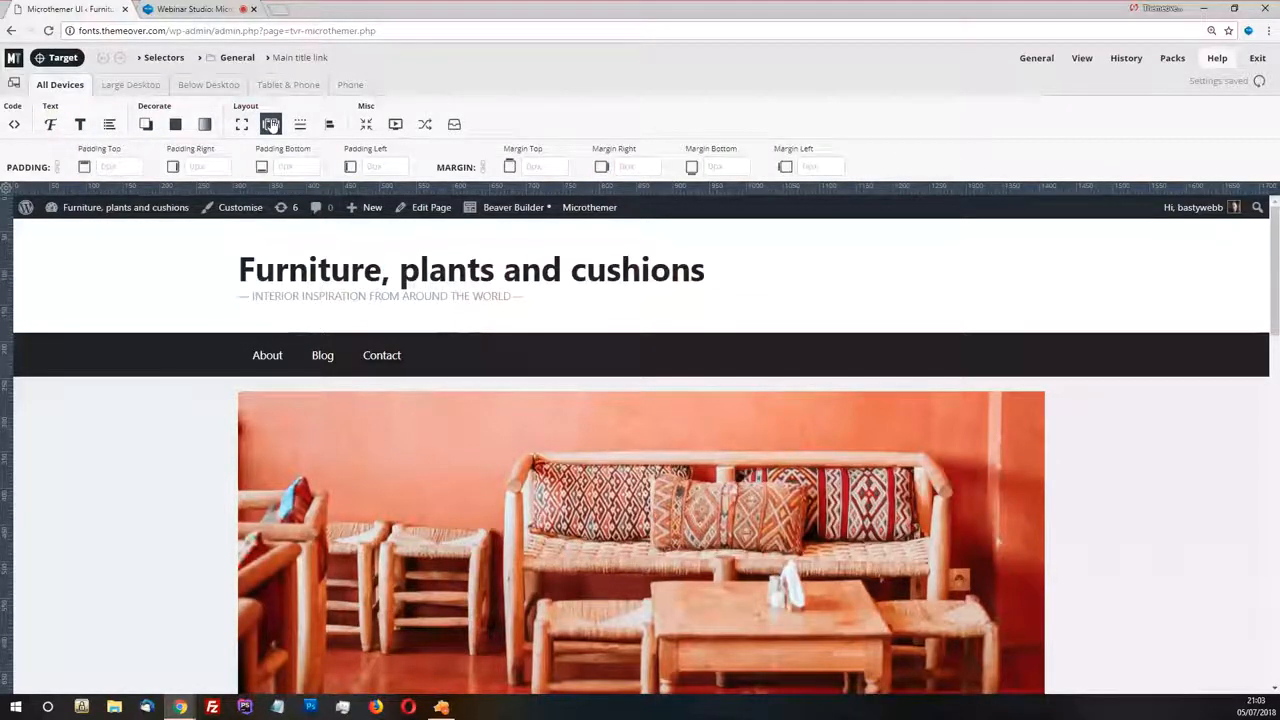
pyautogui.click(53, 127)
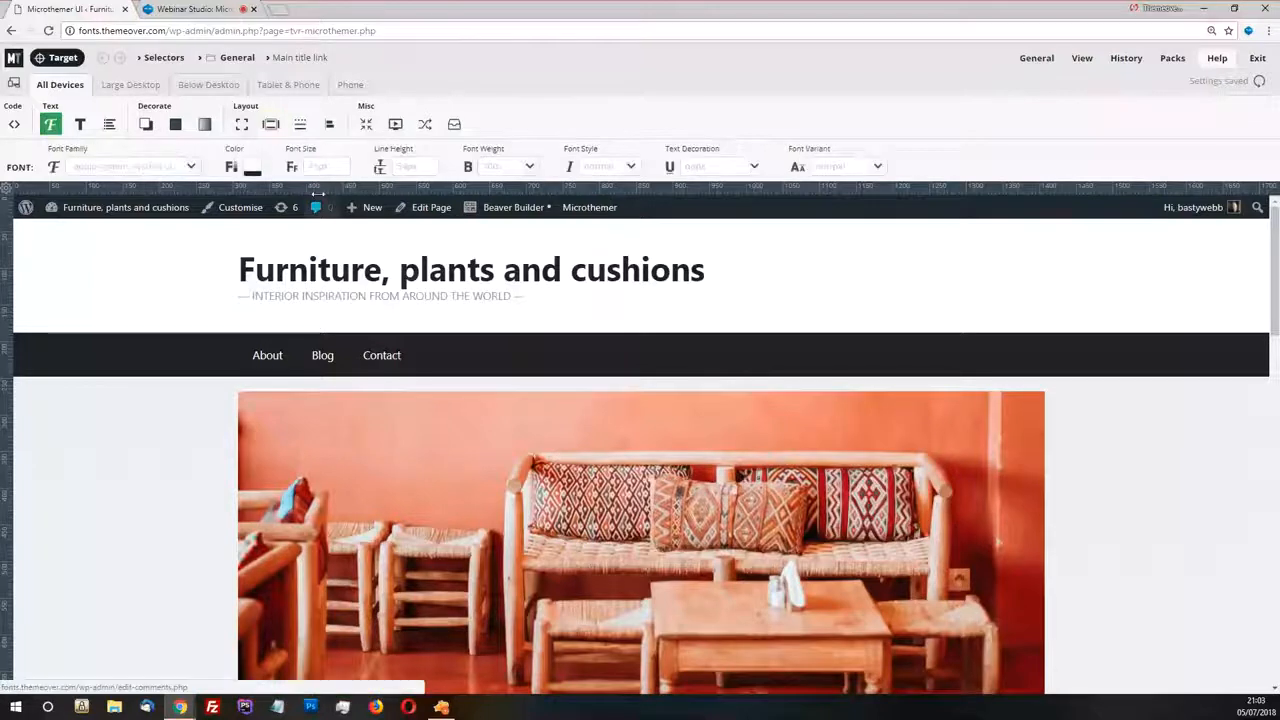
# Set the main title link's font color to red #d53333
pyautogui.click(253, 167)
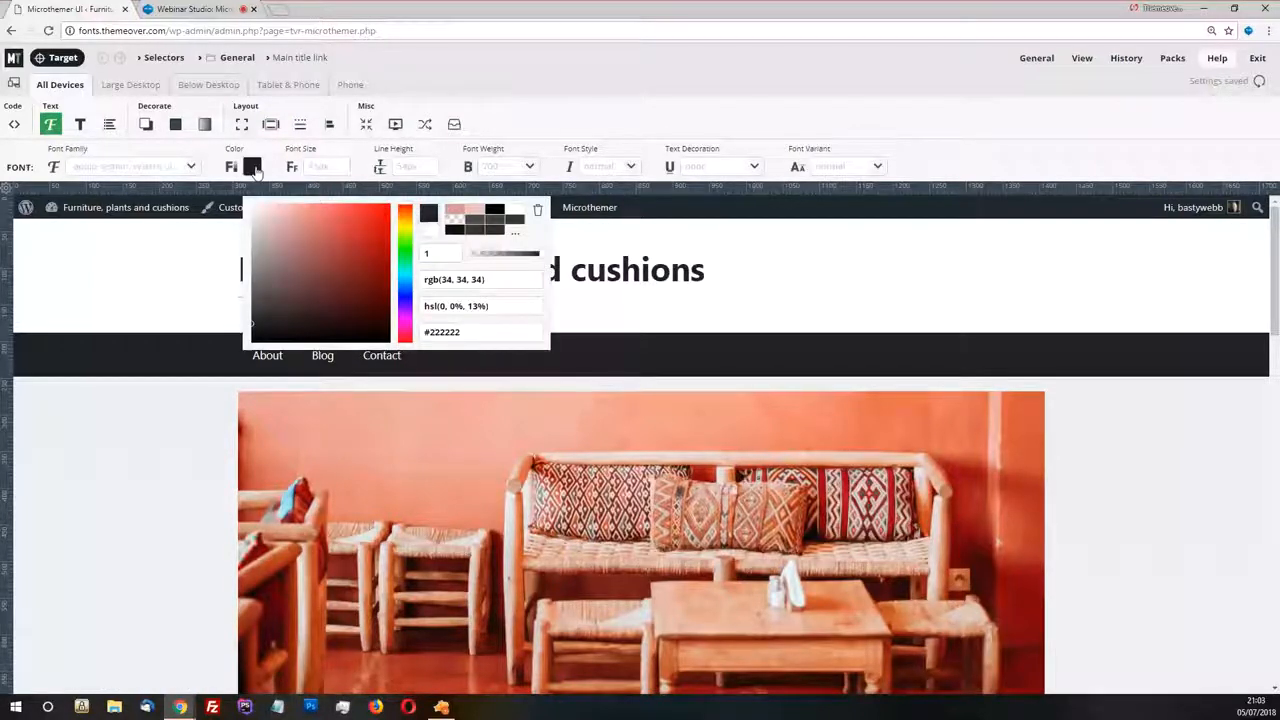
pyautogui.click(356, 225)
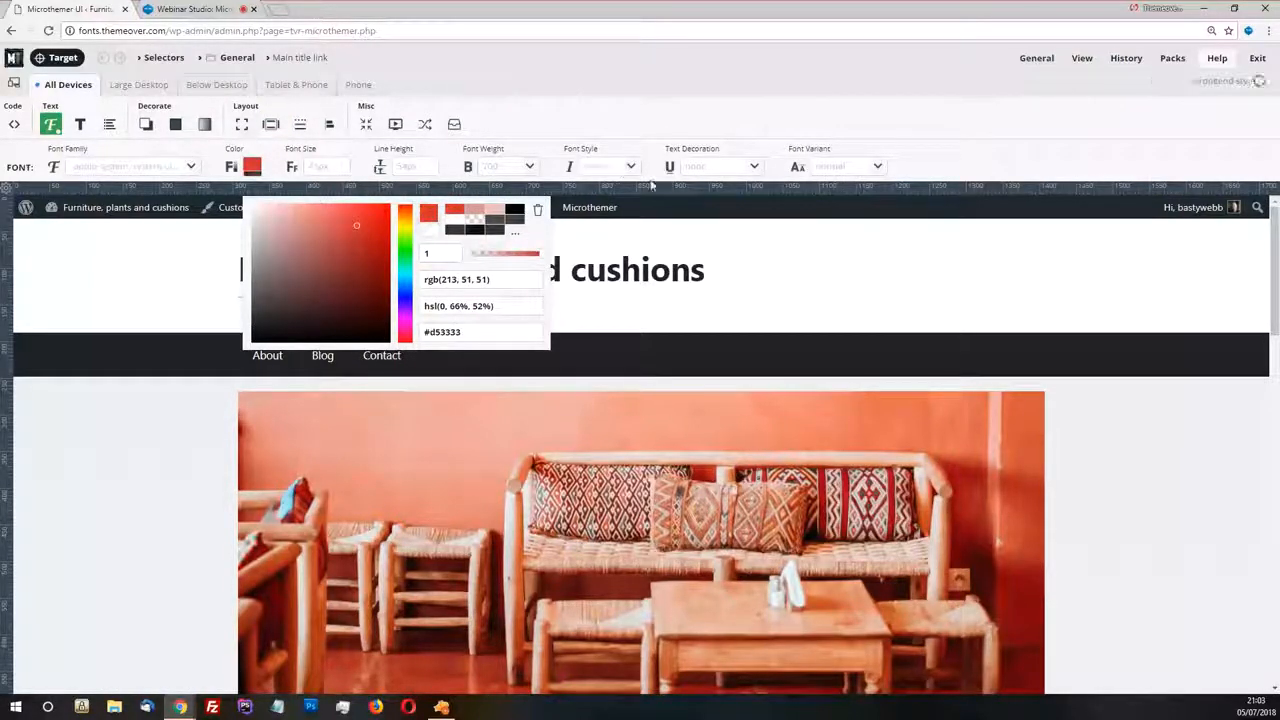
pyautogui.click(674, 245)
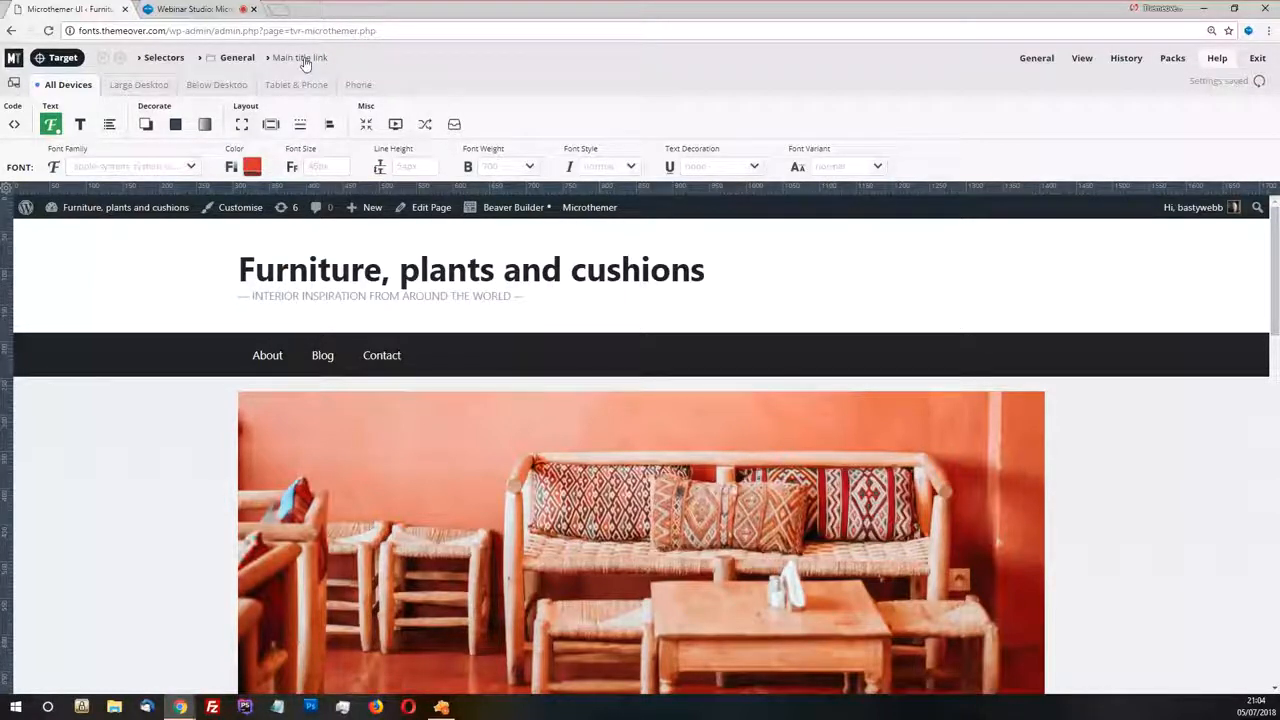
# Set the main title link's font color to the lighter red #df7575
pyautogui.click(252, 166)
pyautogui.click(319, 270)
pyautogui.click(316, 220)
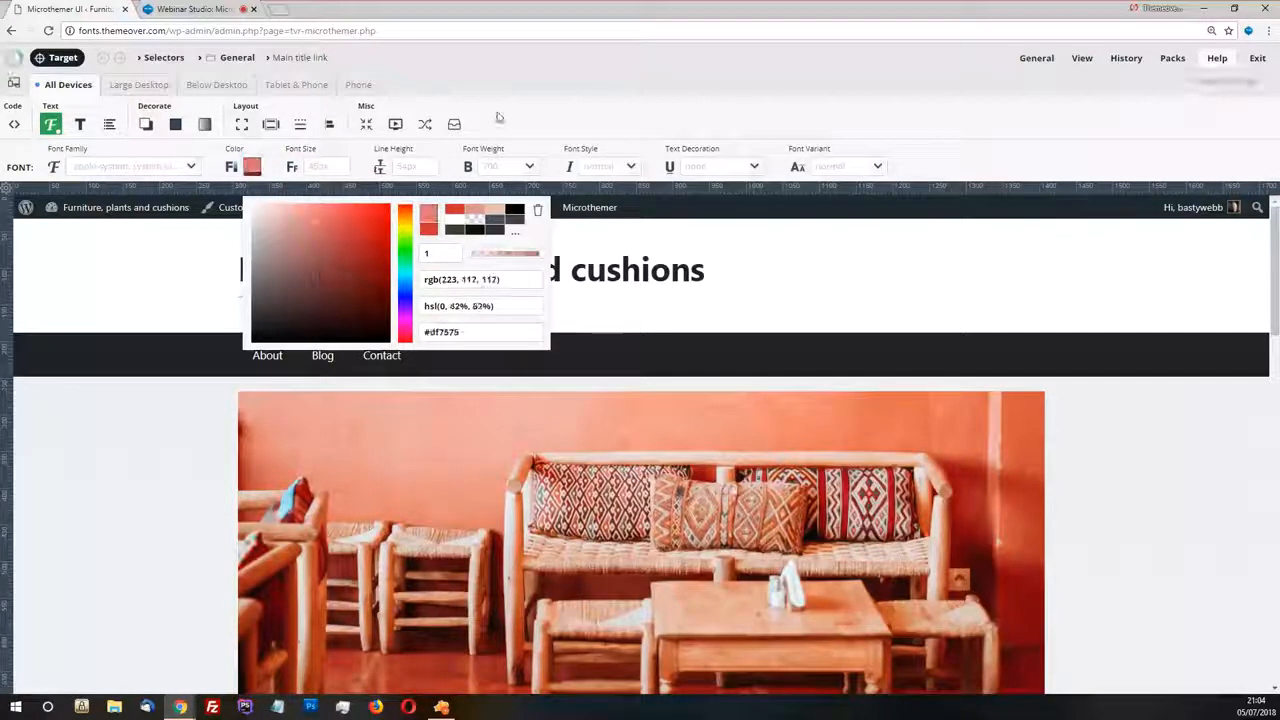
pyautogui.click(557, 106)
pyautogui.scroll(-5, 443, 277)
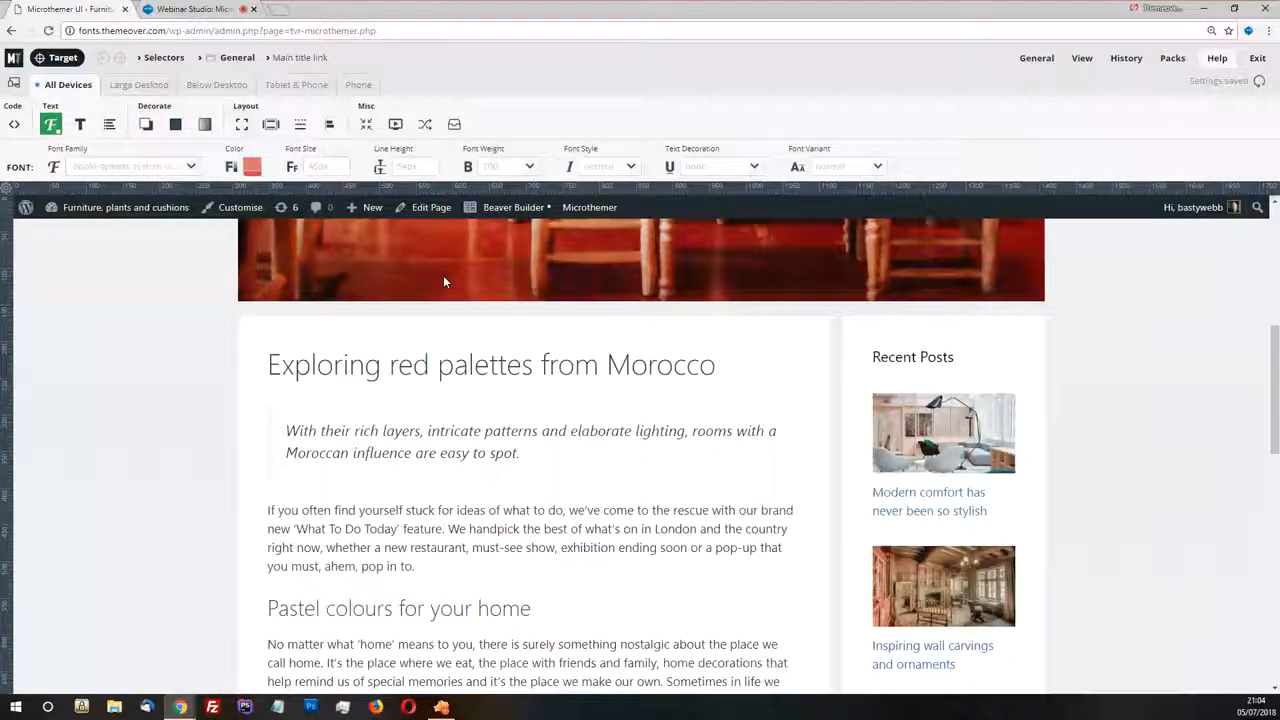
pyautogui.scroll(5, 445, 281)
pyautogui.click(117, 164)
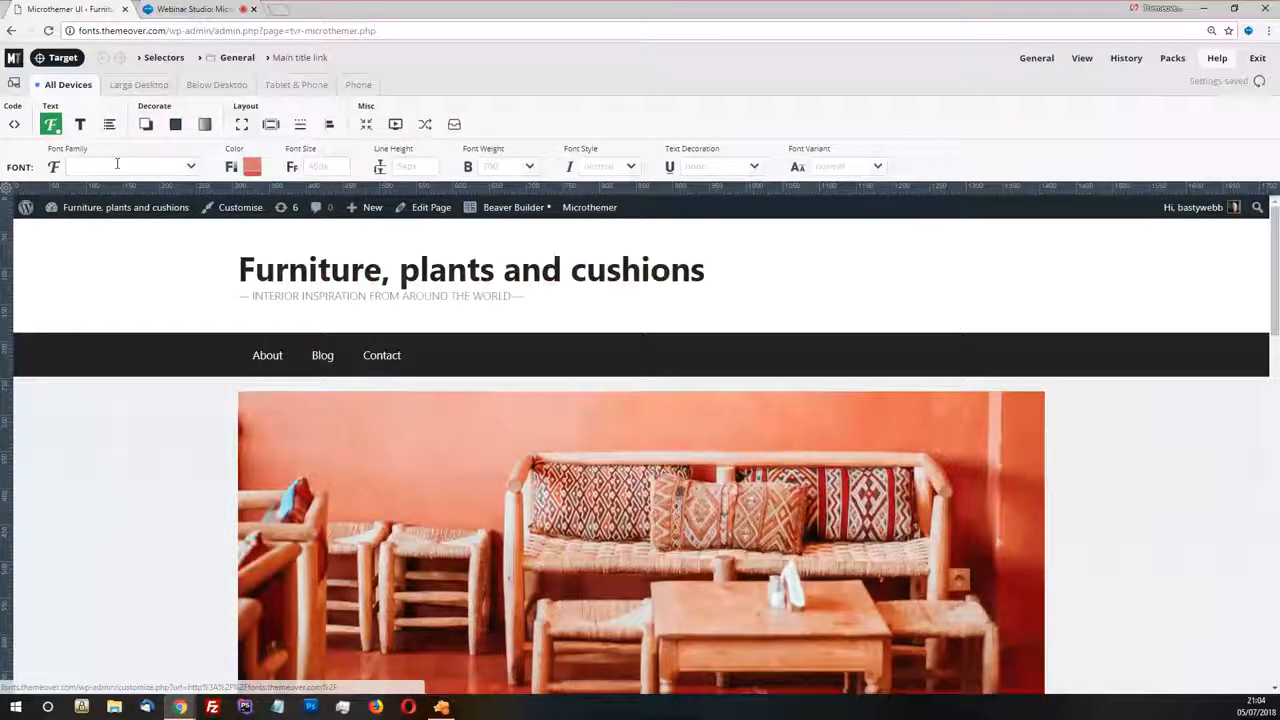
pyautogui.click(80, 124)
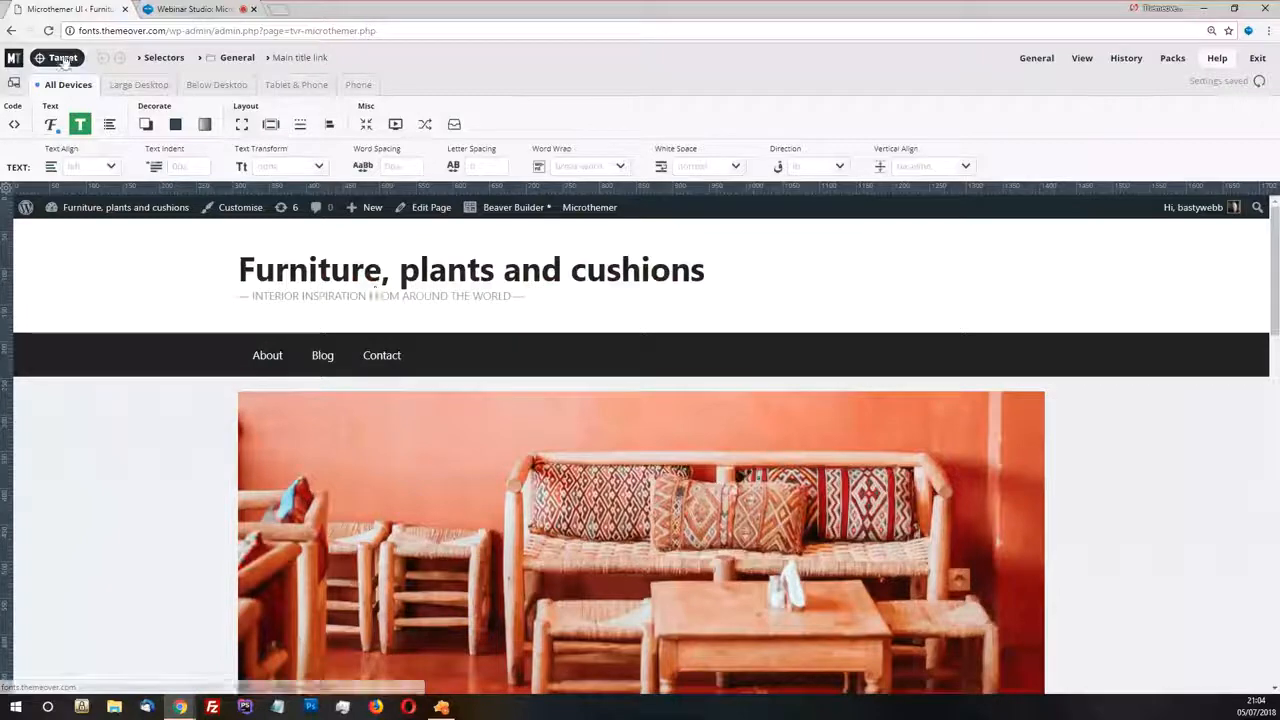
# Target the whole header area around the site title and create the "Masthead" selector in the General folder
pyautogui.rightClick(380, 276)
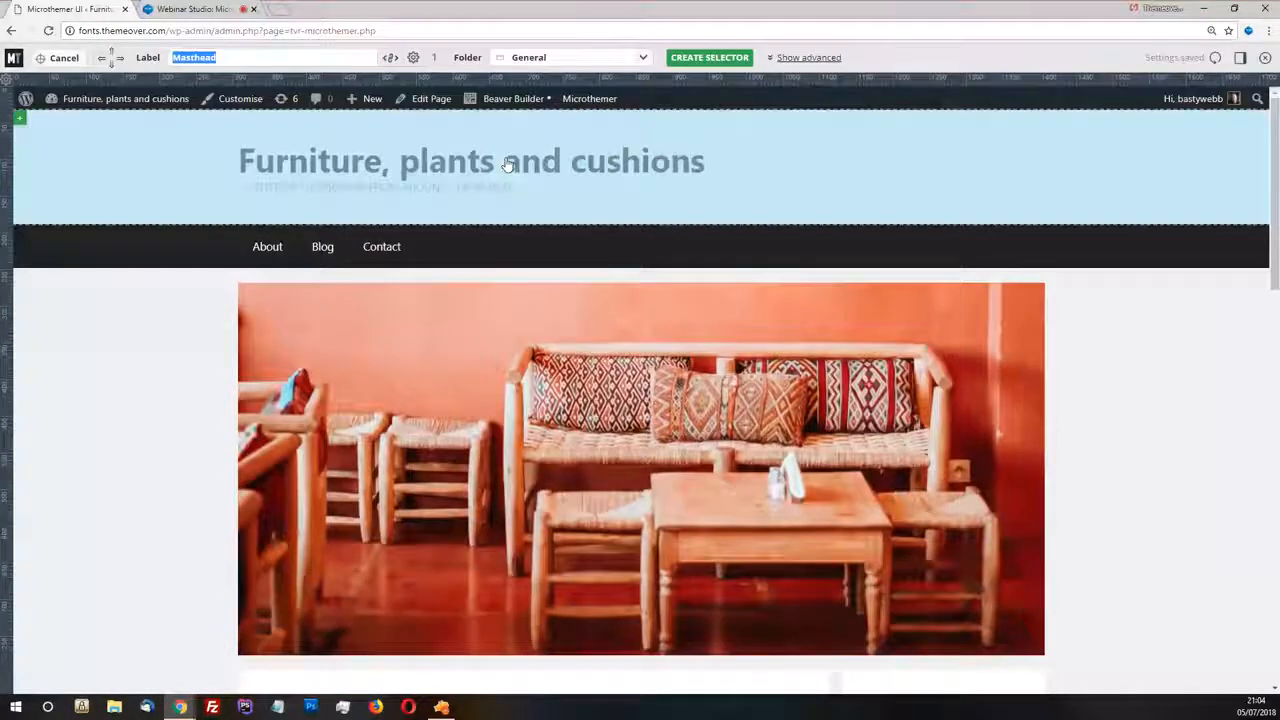
pyautogui.click(710, 58)
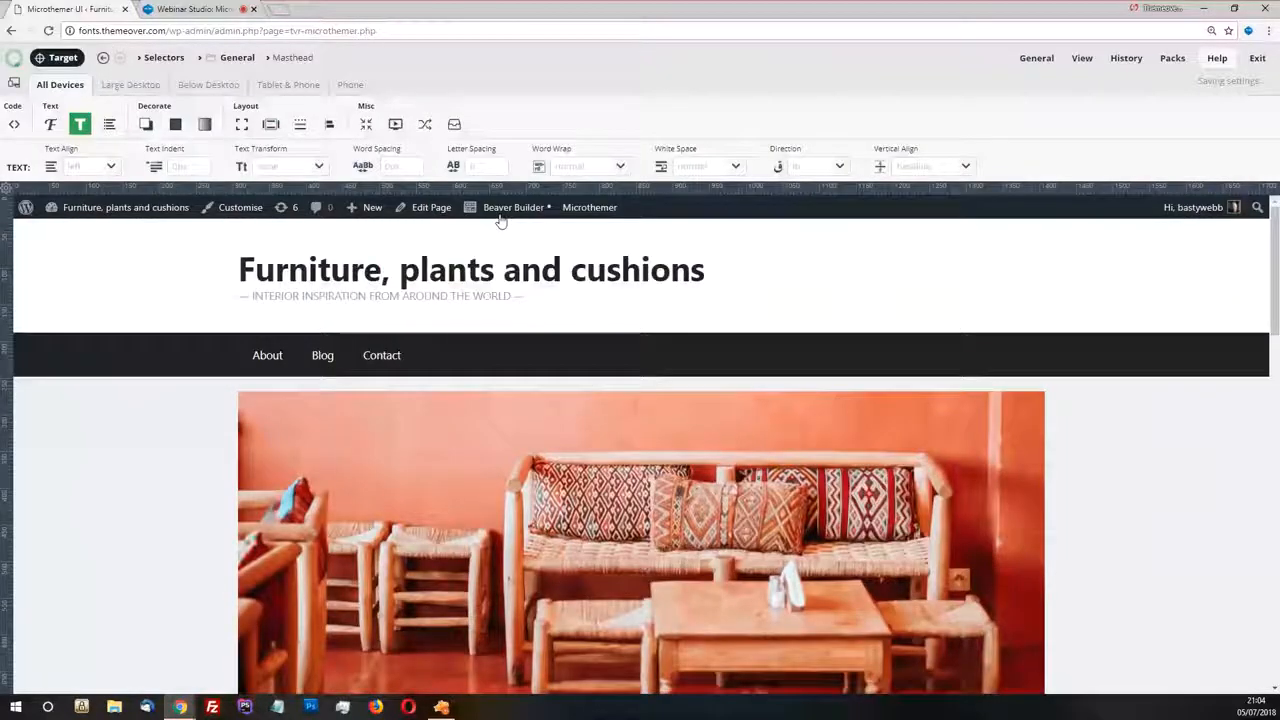
# Try background colors for the Masthead, including pink #d39e9e, red #d54545 and green #45d59a
pyautogui.click(174, 125)
pyautogui.click(120, 167)
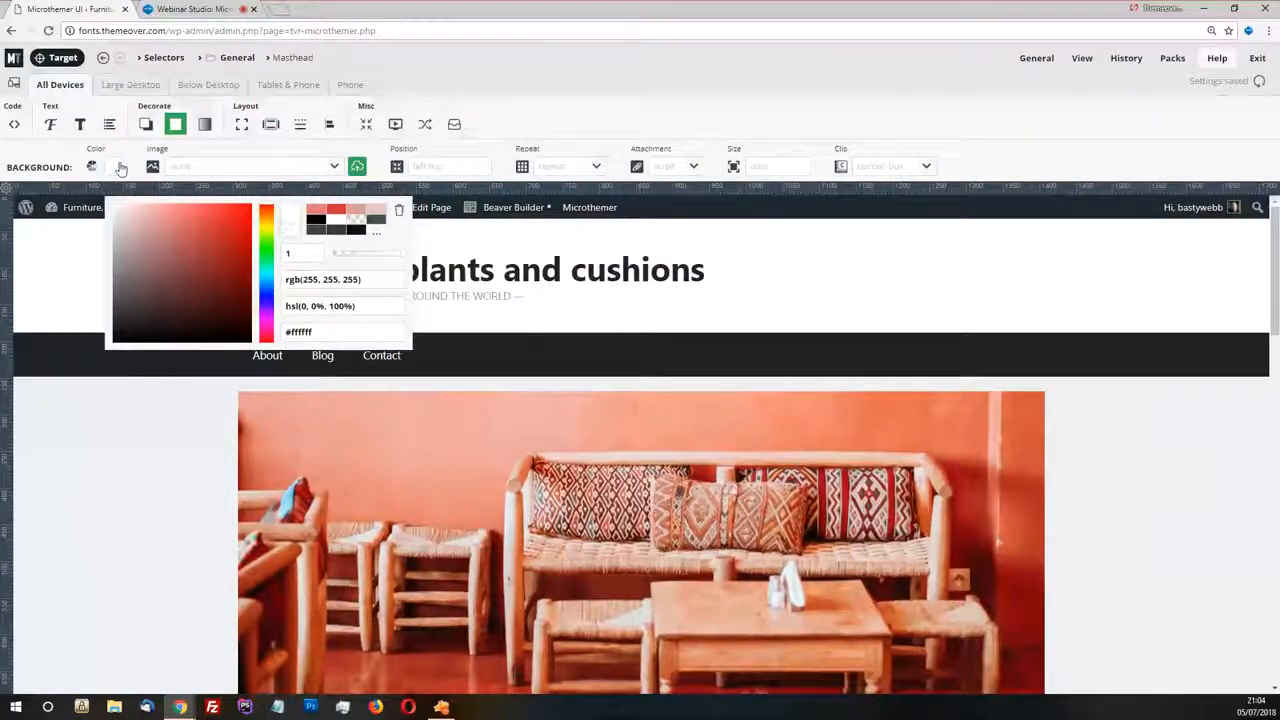
pyautogui.click(148, 227)
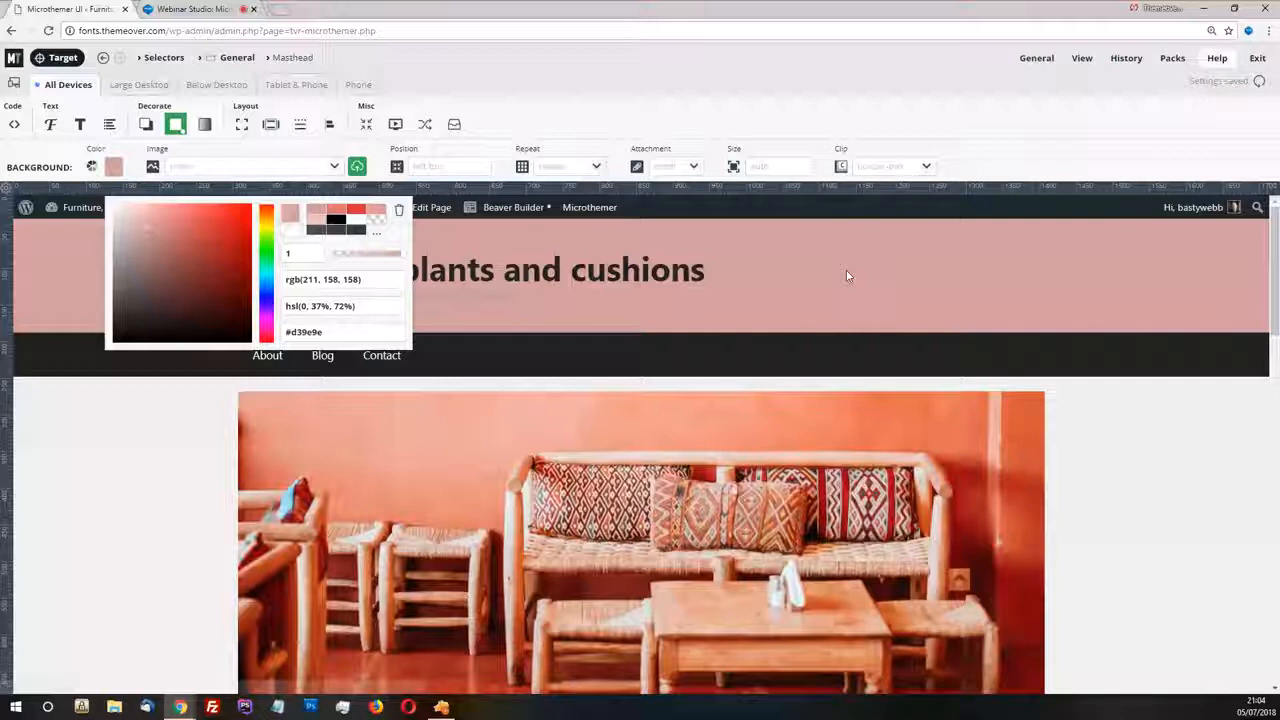
pyautogui.click(207, 225)
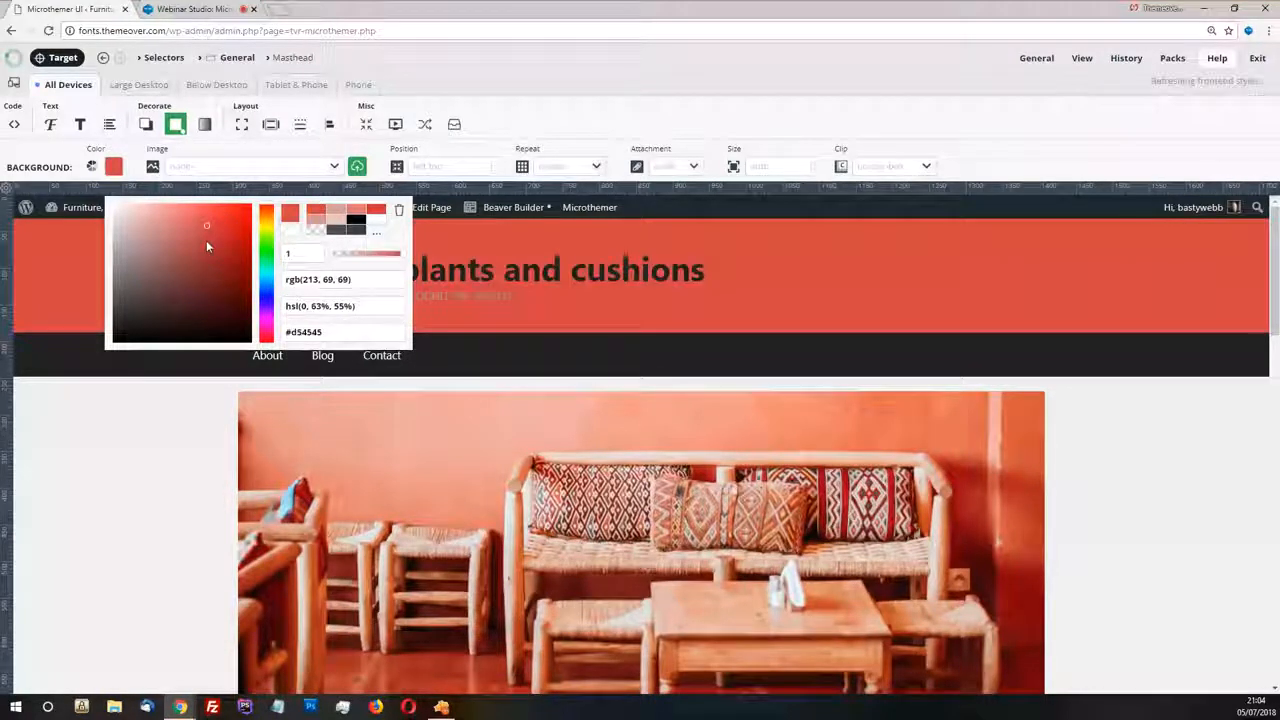
pyautogui.click(267, 240)
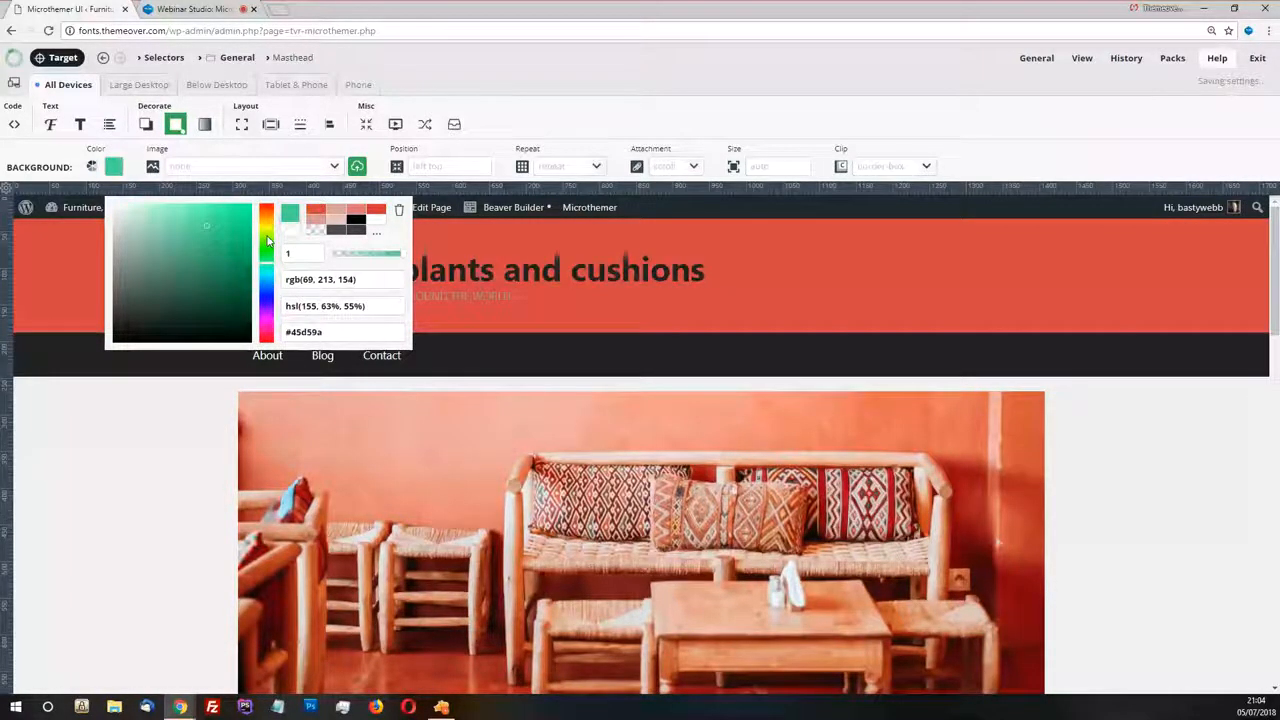
pyautogui.click(174, 224)
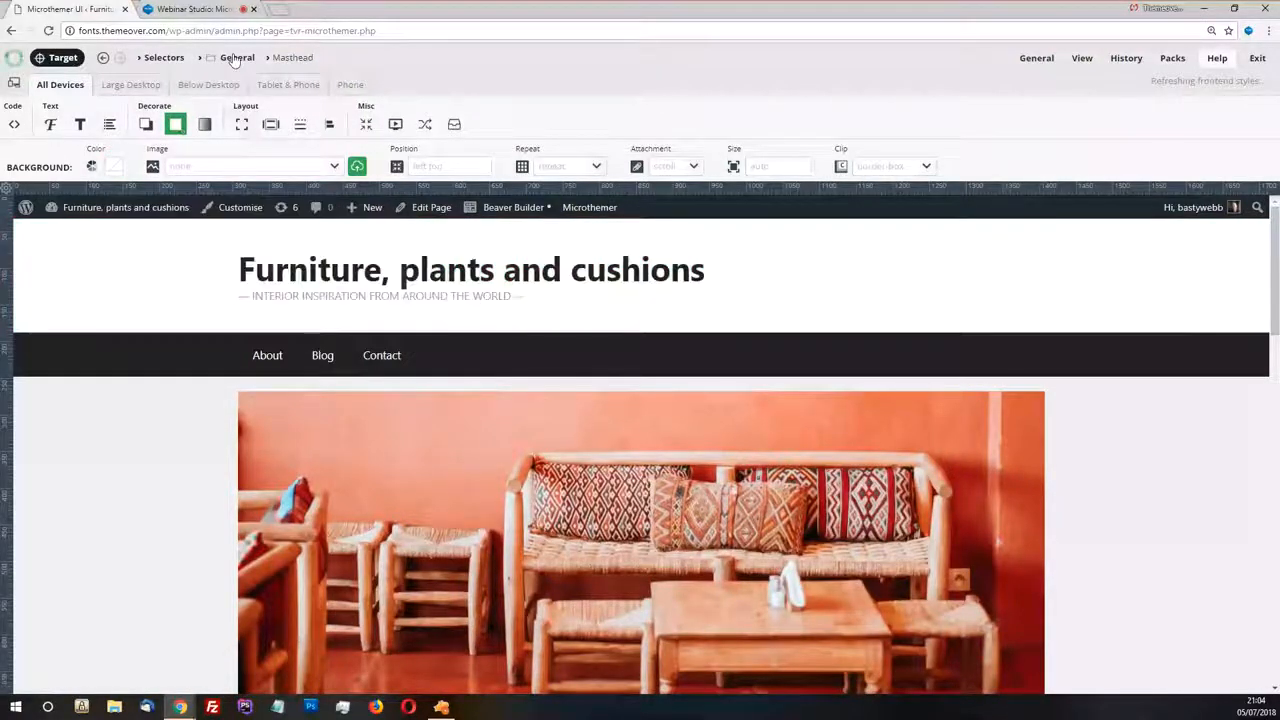
# Switch to the Main title link selector in the General folder and review its font properties
pyautogui.click(237, 58)
pyautogui.click(140, 116)
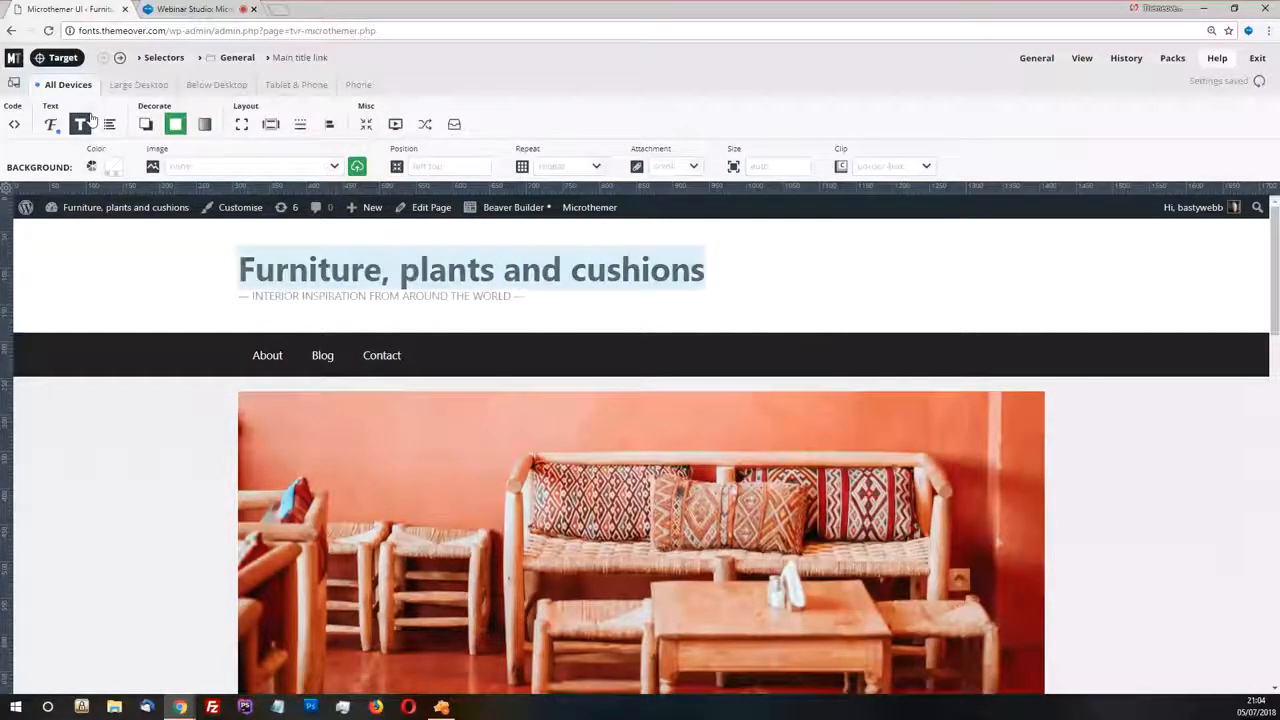
pyautogui.click(52, 126)
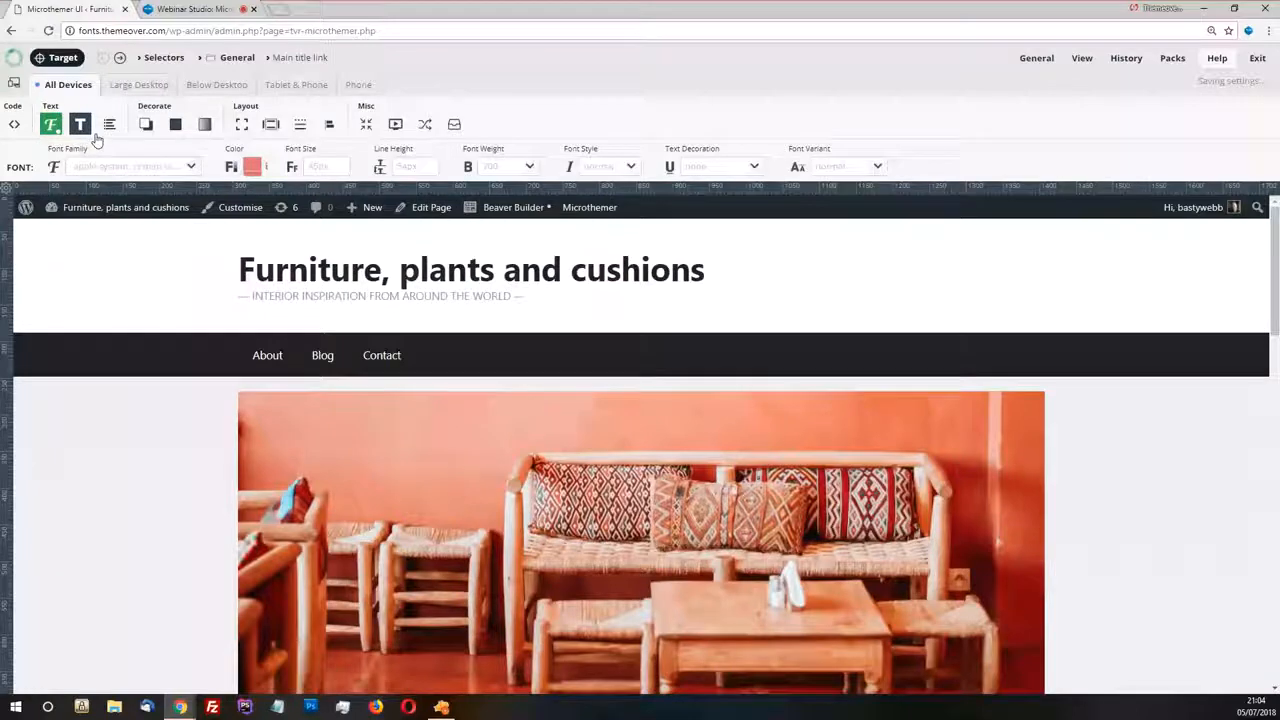
pyautogui.scroll(-1, 323, 257)
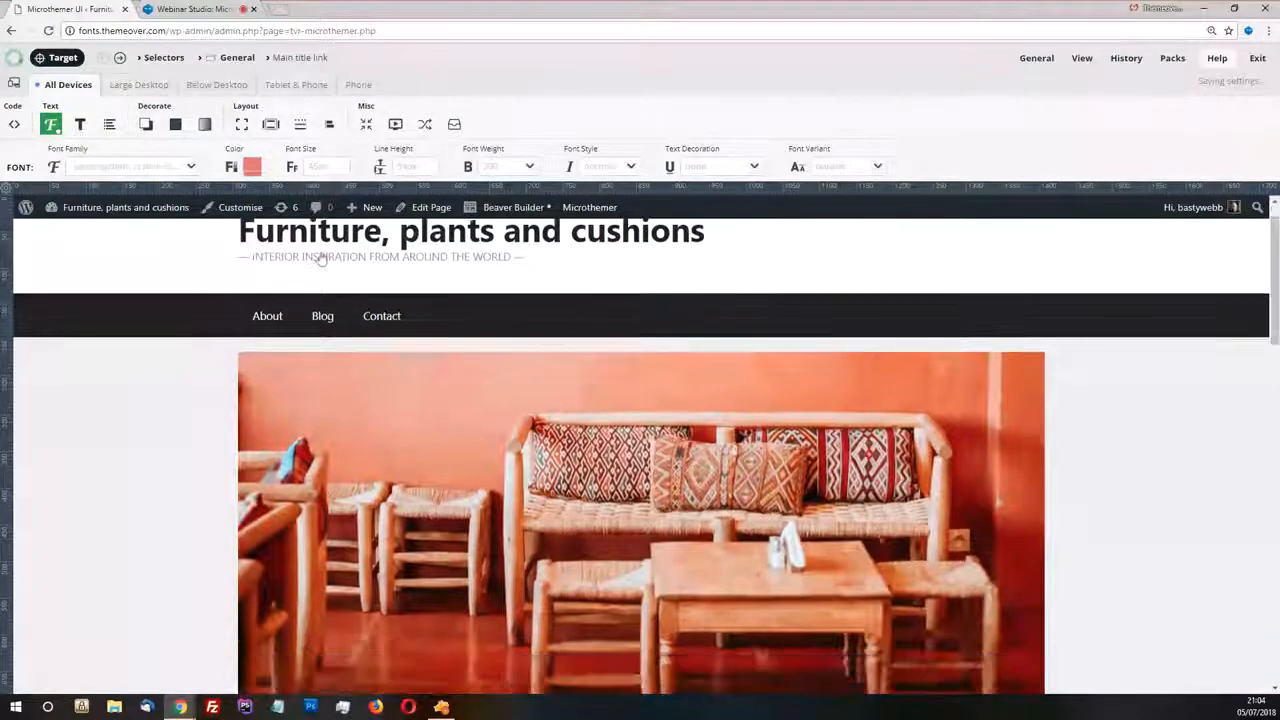
pyautogui.scroll(1, 370, 247)
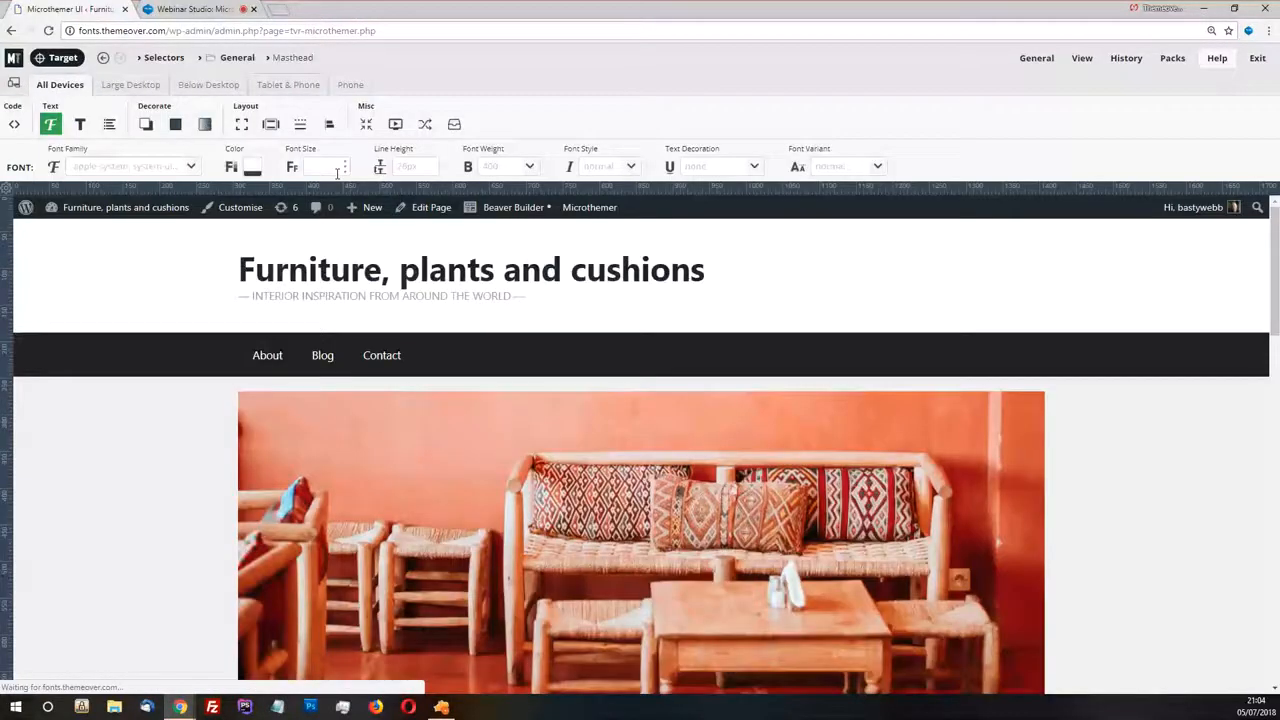
# Target the tagline under the site title and create the "Site description" selector in the General folder
pyautogui.click(60, 58)
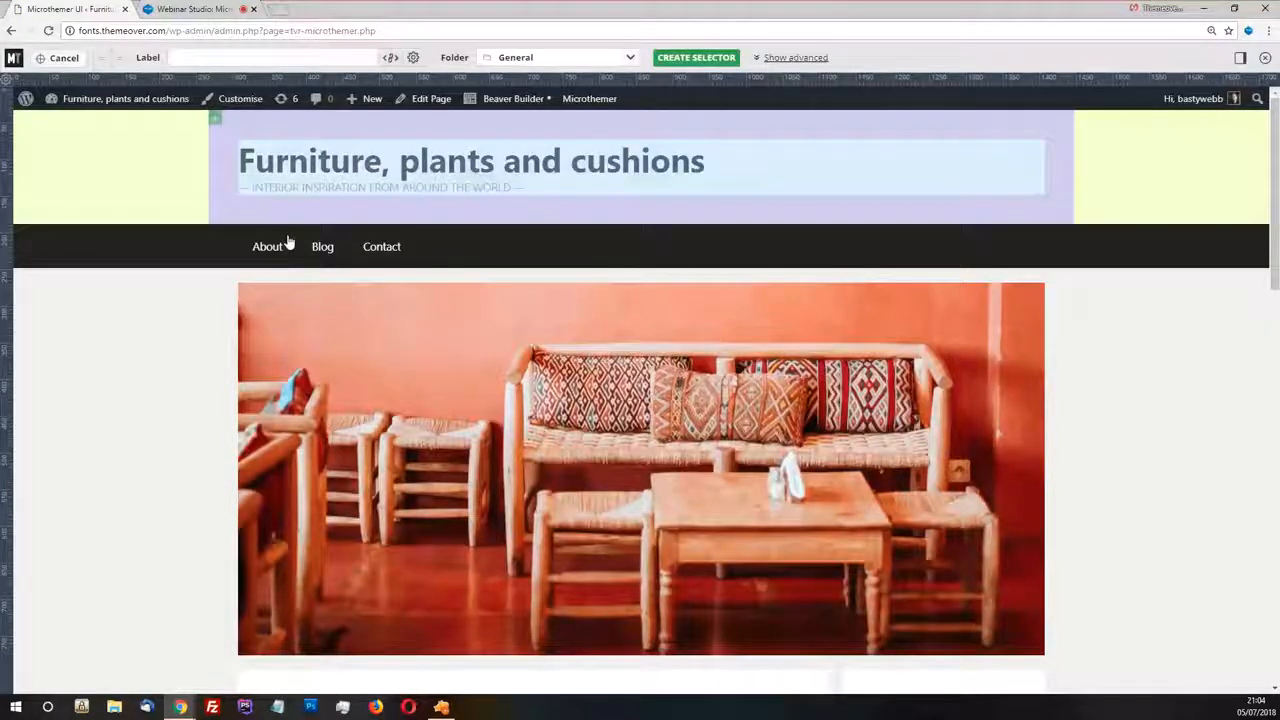
pyautogui.click(403, 190)
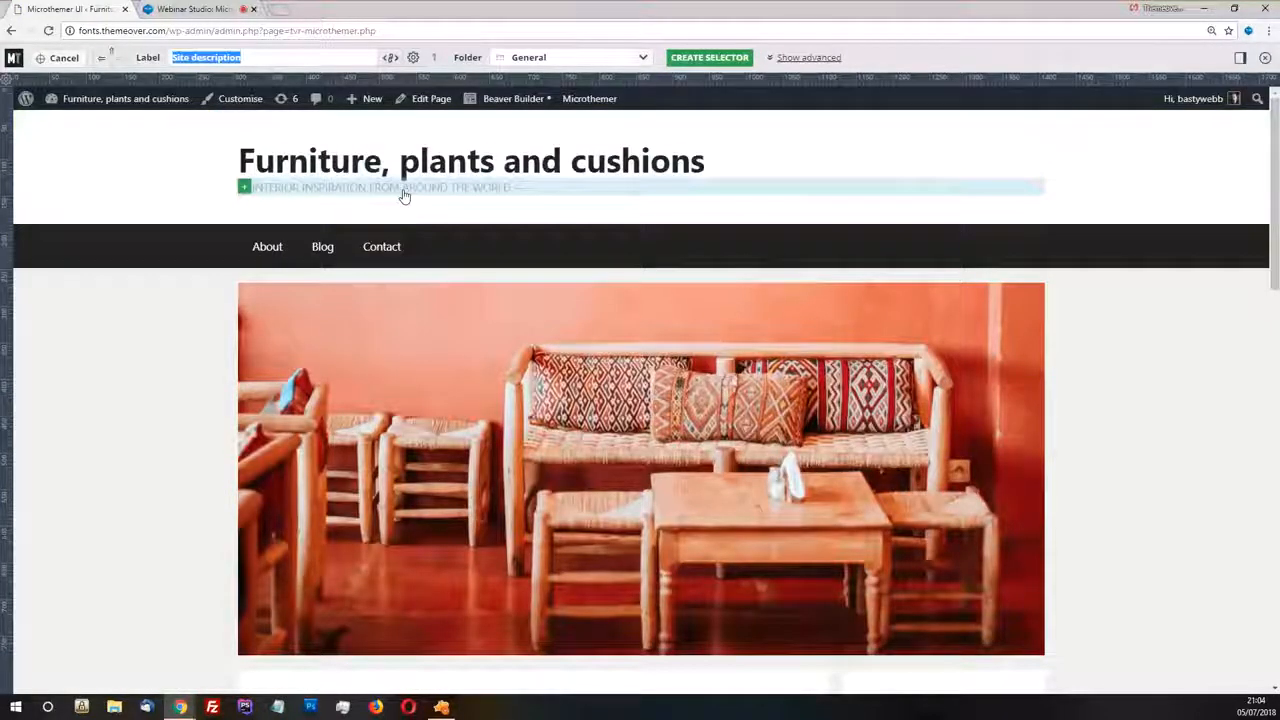
pyautogui.click(709, 57)
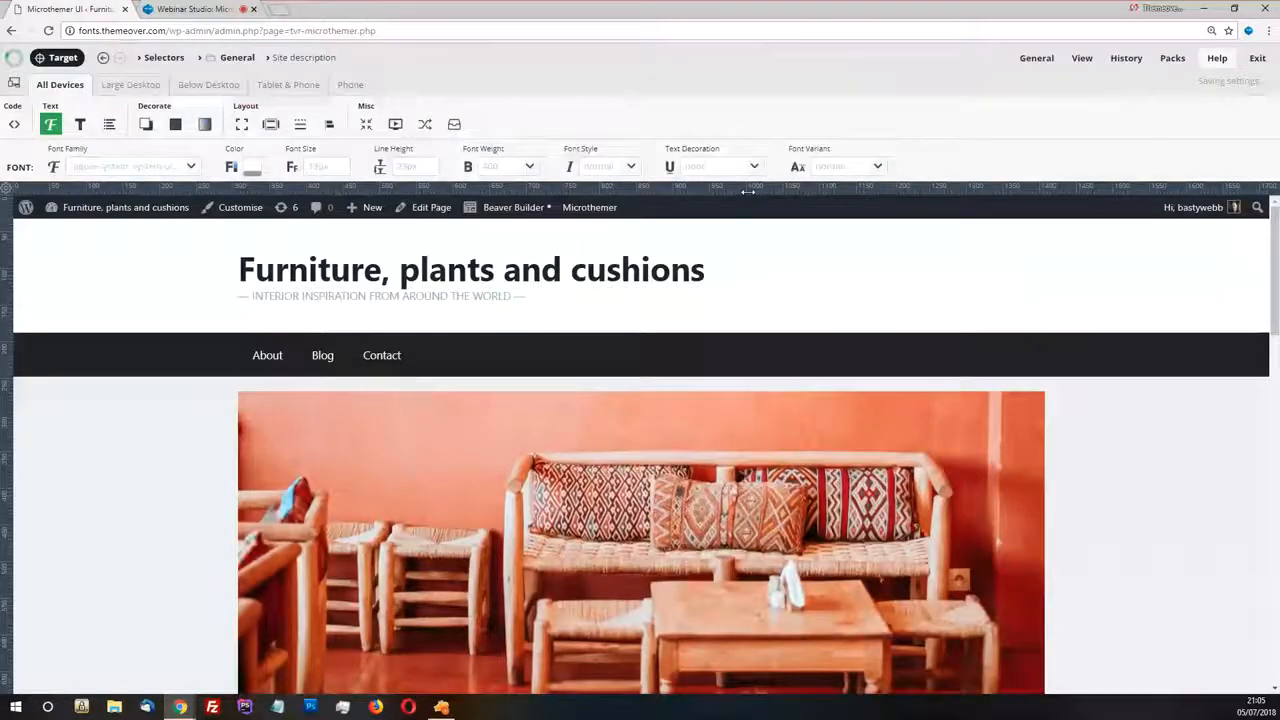
# Try the light red #e97575 as the Site description's font color, and clear the color
pyautogui.click(251, 168)
pyautogui.click(323, 221)
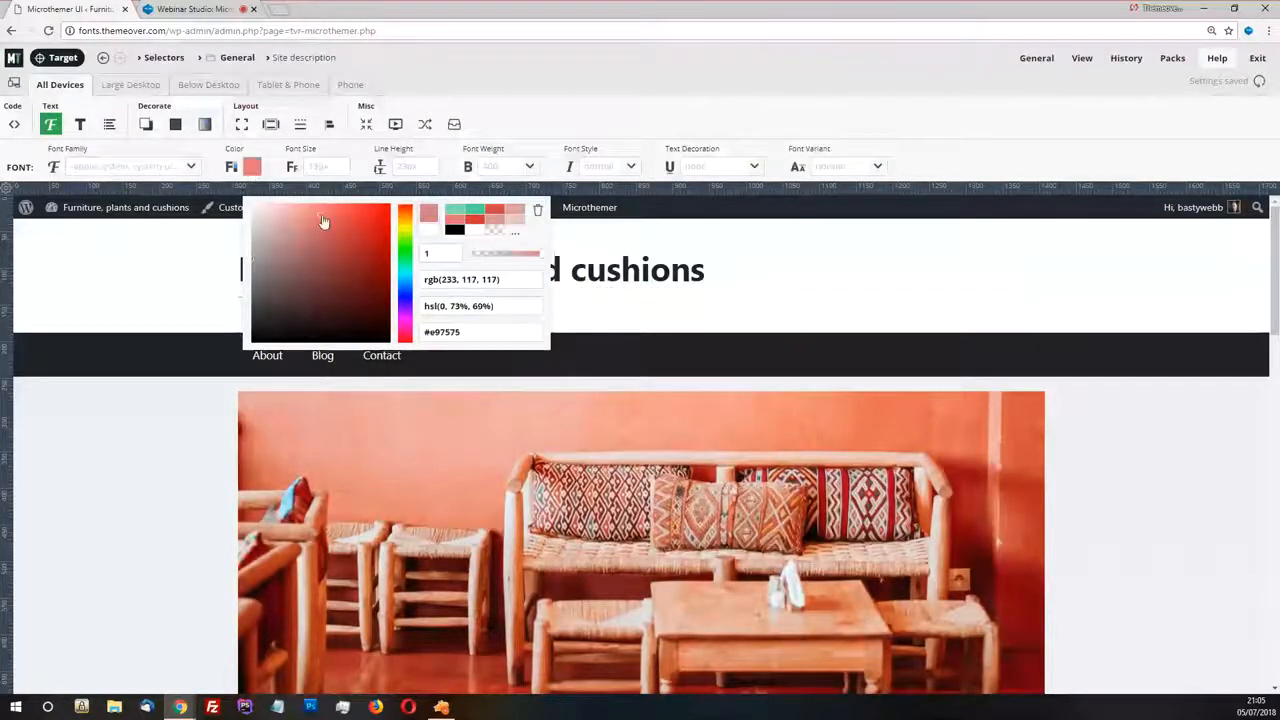
pyautogui.click(408, 286)
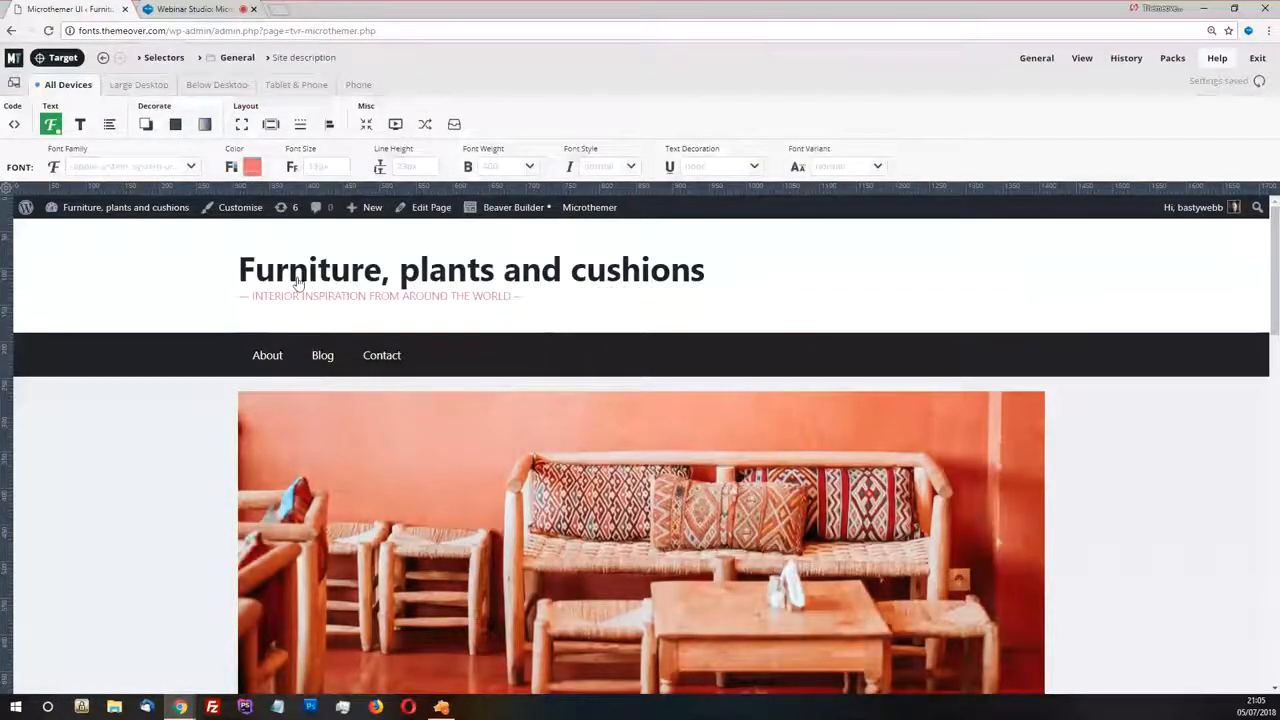
pyautogui.click(252, 168)
pyautogui.click(538, 211)
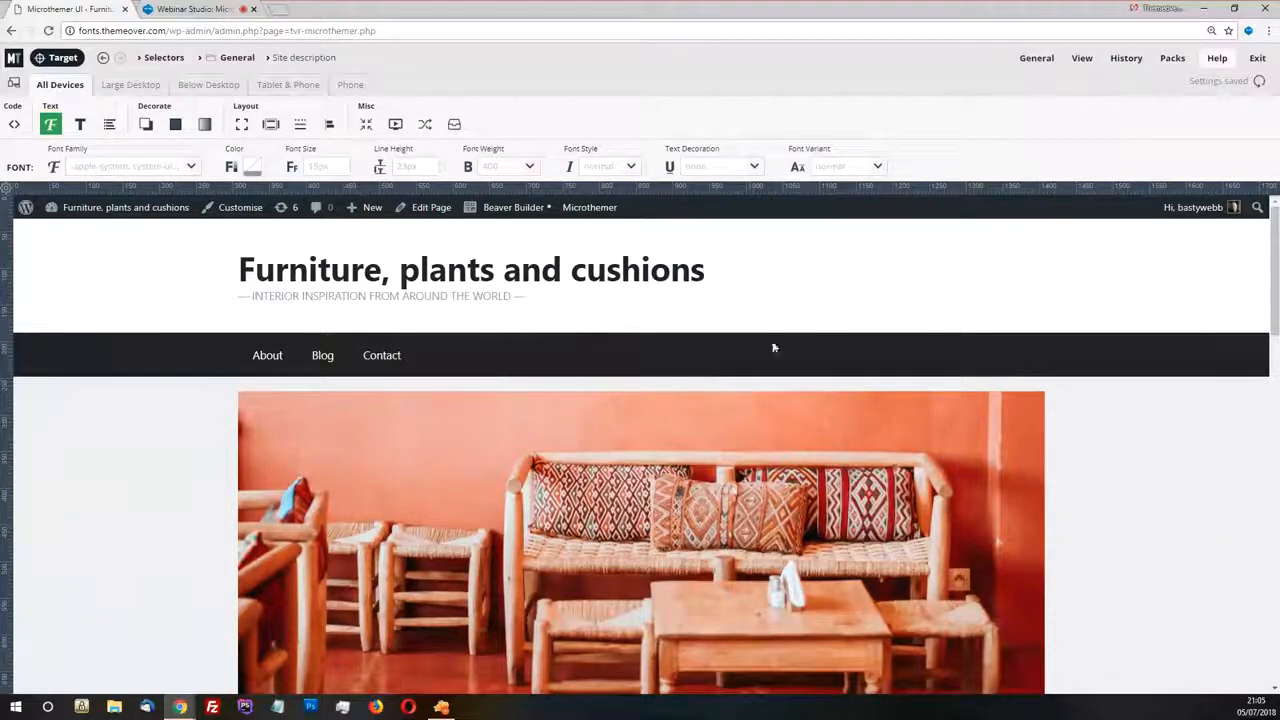
# Look over the current page from the header to the footer and return to the header
pyautogui.scroll(-1, 772, 350)
pyautogui.scroll(-5, 772, 350)
pyautogui.scroll(-10, 772, 352)
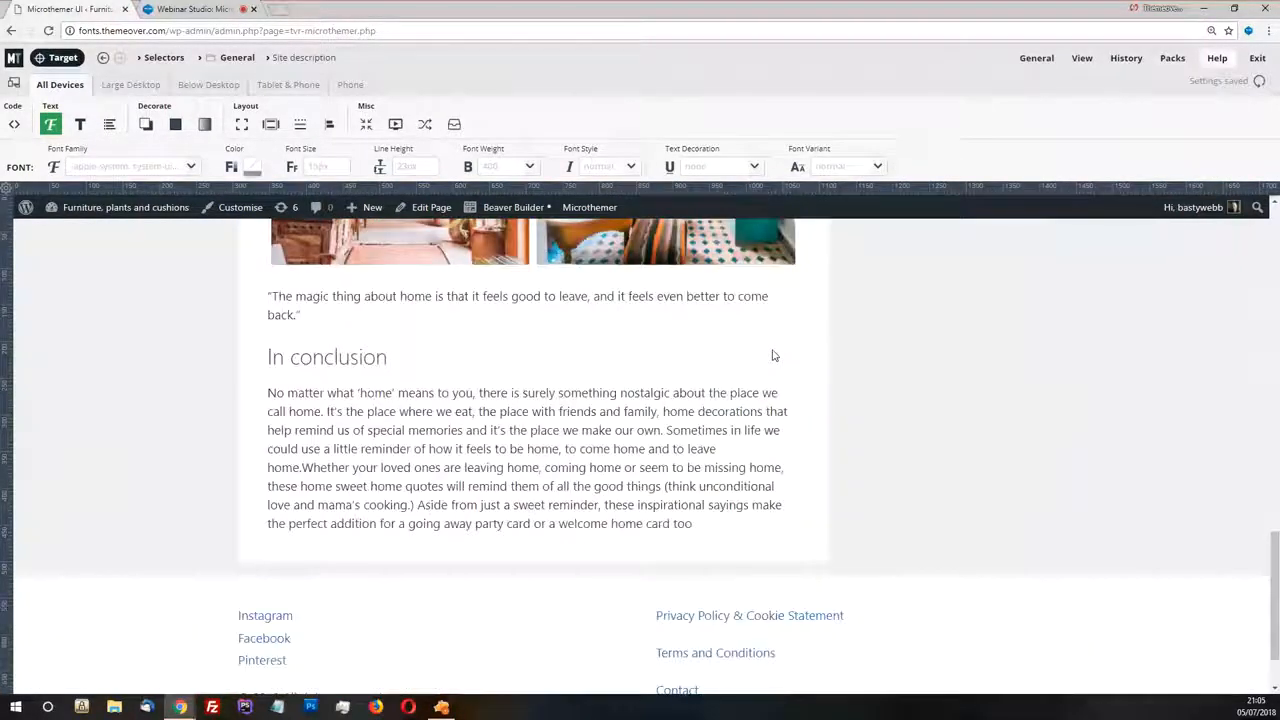
pyautogui.scroll(10, 788, 385)
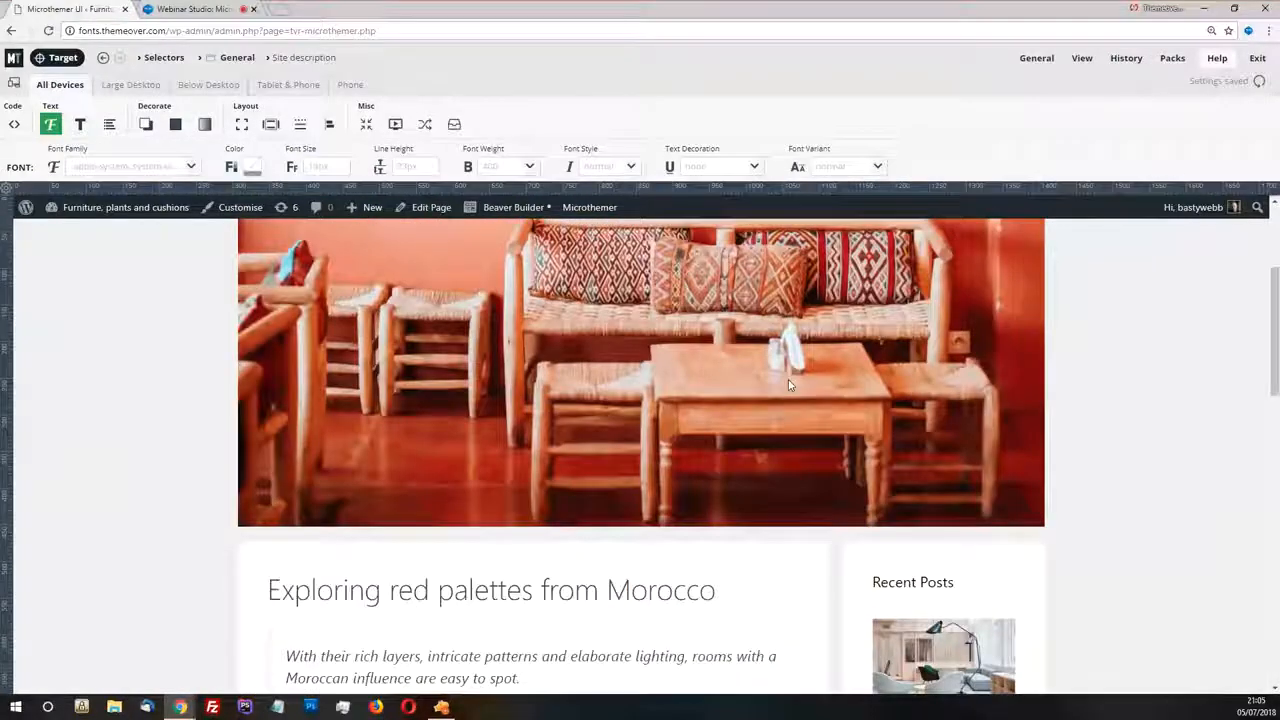
pyautogui.scroll(5, 638, 309)
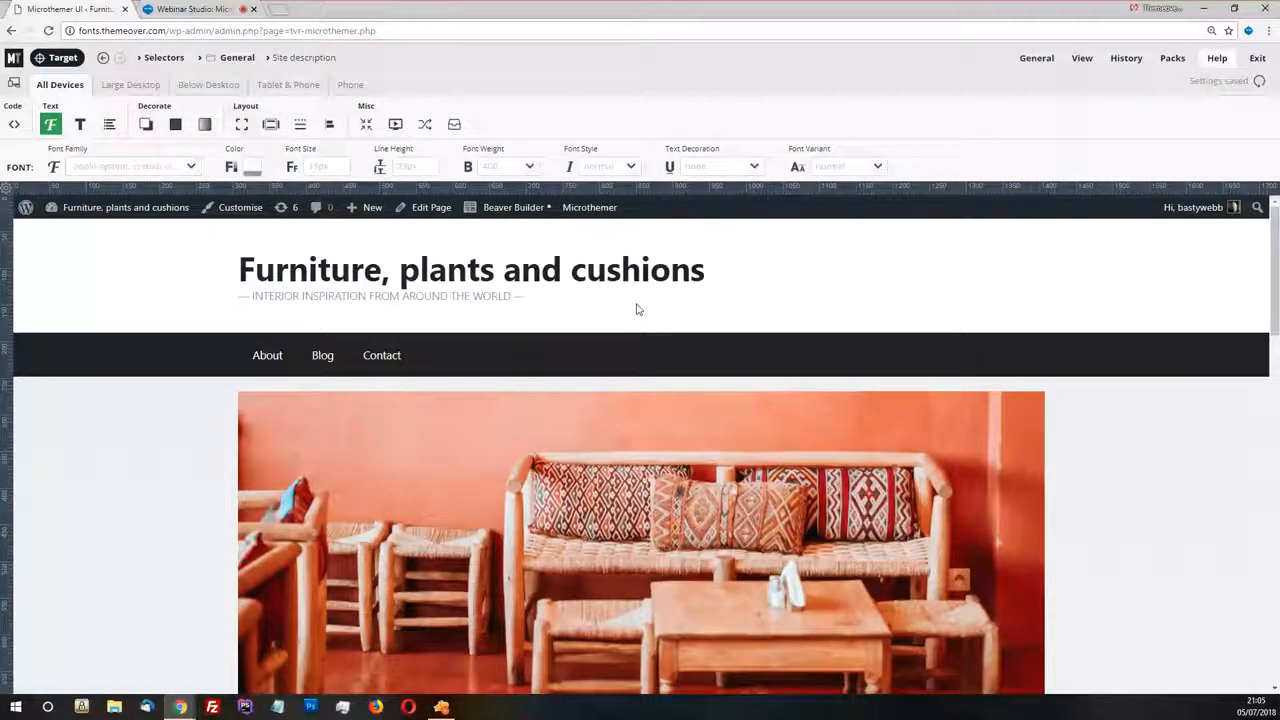
# Switch to the Webinar-home design in Zeplin and examine the typeface and CSS properties of the tagline
pyautogui.hotkey('alt', 'Tab')
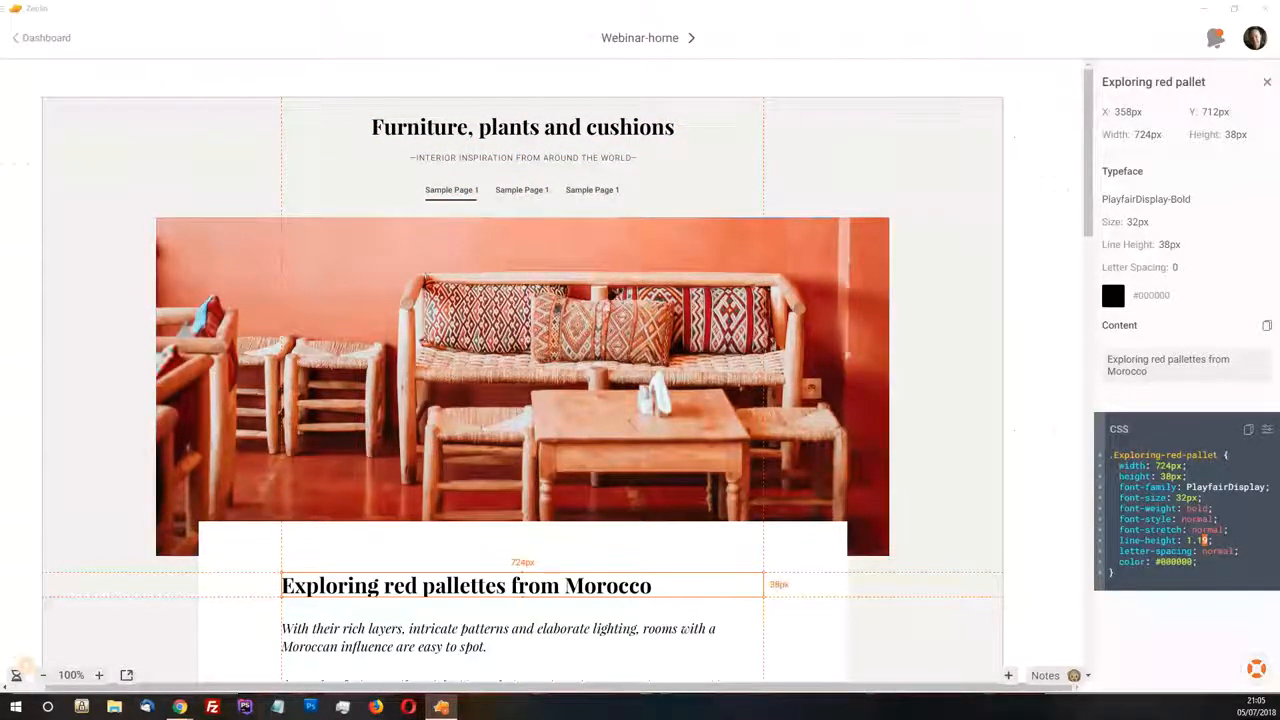
pyautogui.hotkey('alt', 'Tab')
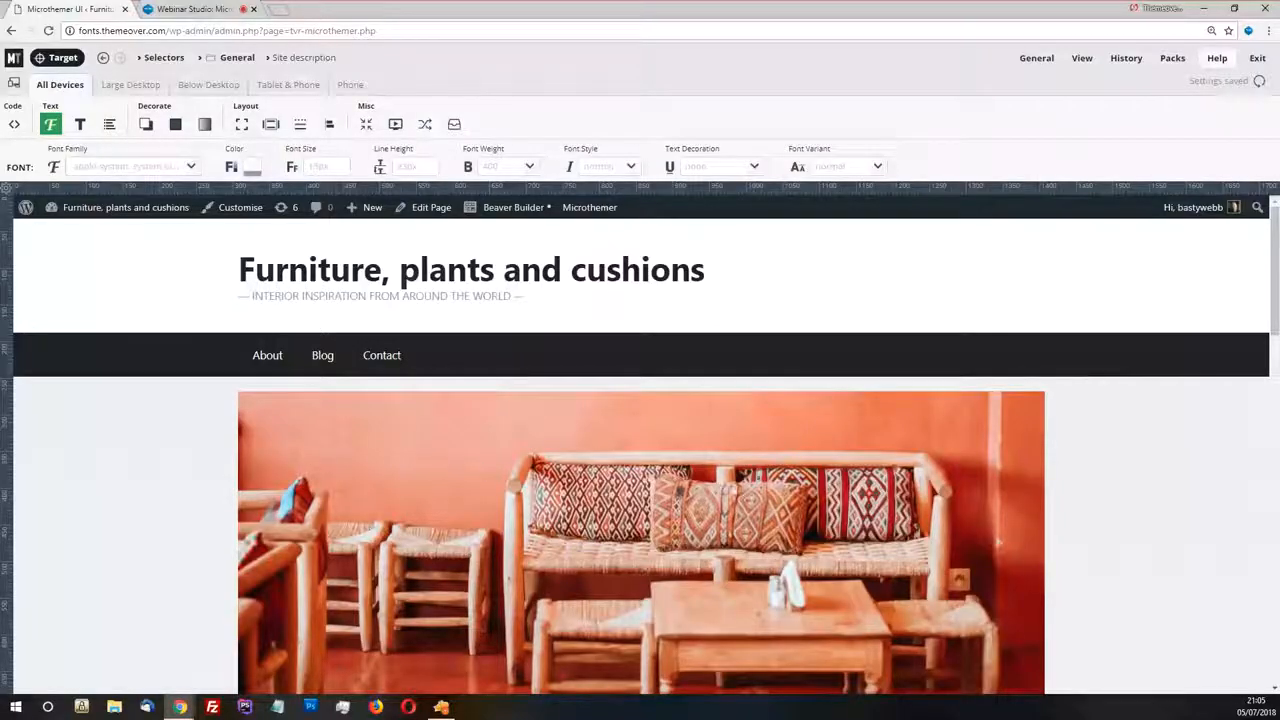
pyautogui.hotkey('alt', 'Tab')
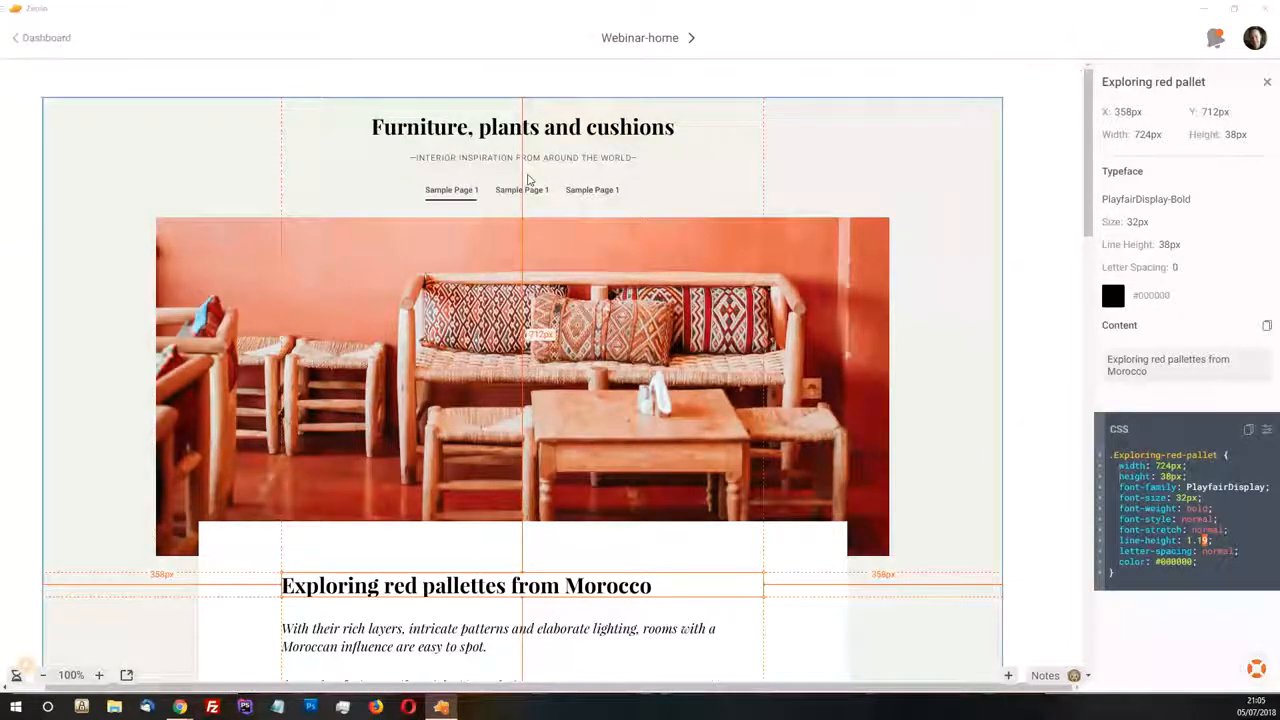
pyautogui.moveTo(549, 165)
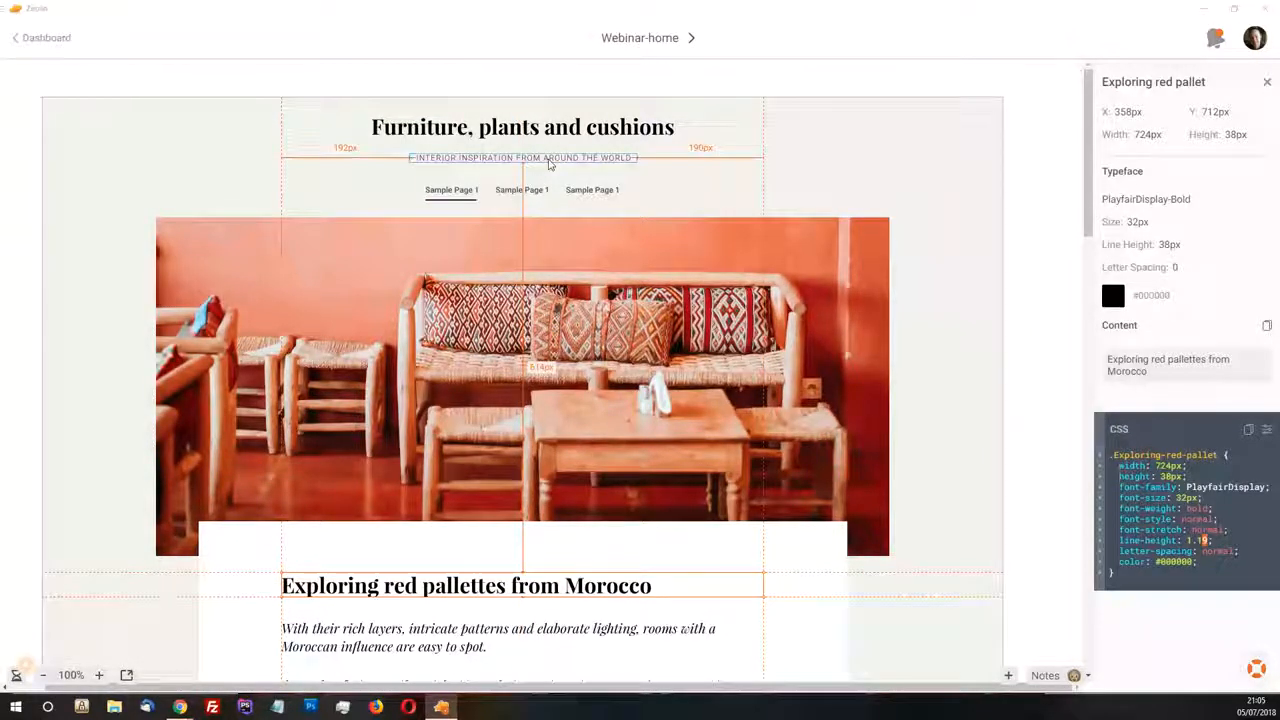
pyautogui.click(553, 164)
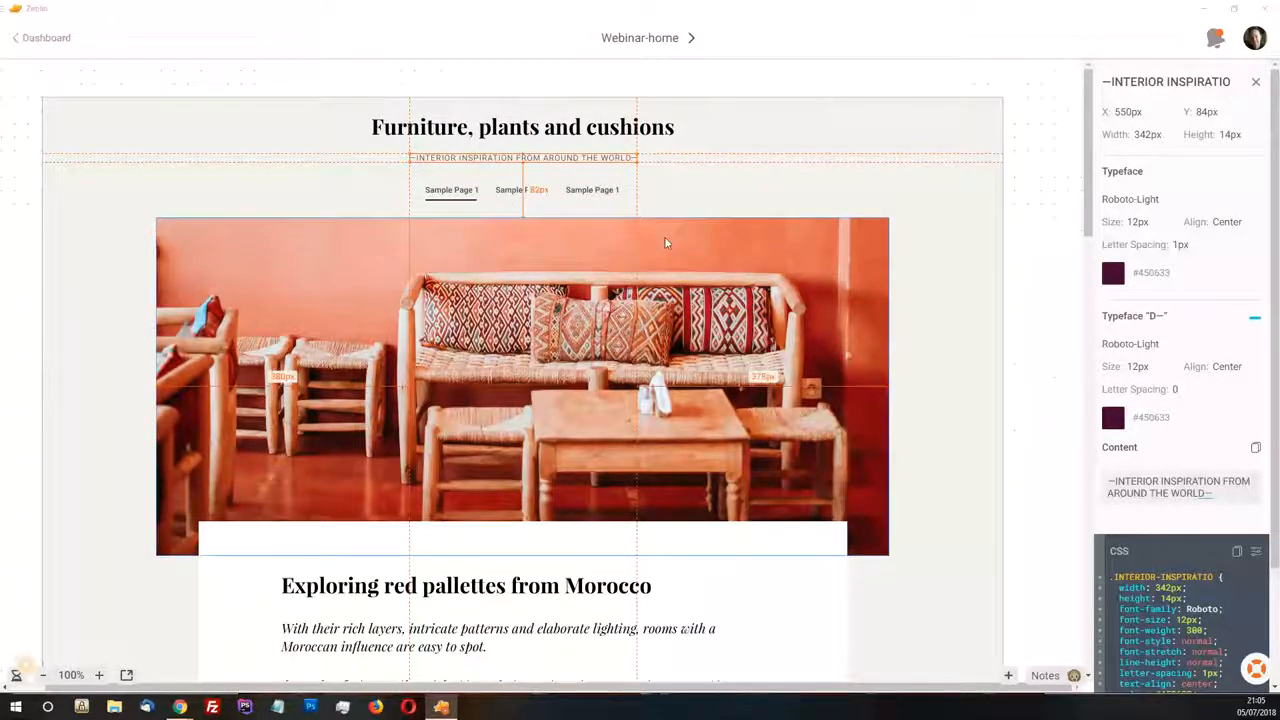
pyautogui.scroll(-1, 1277, 546)
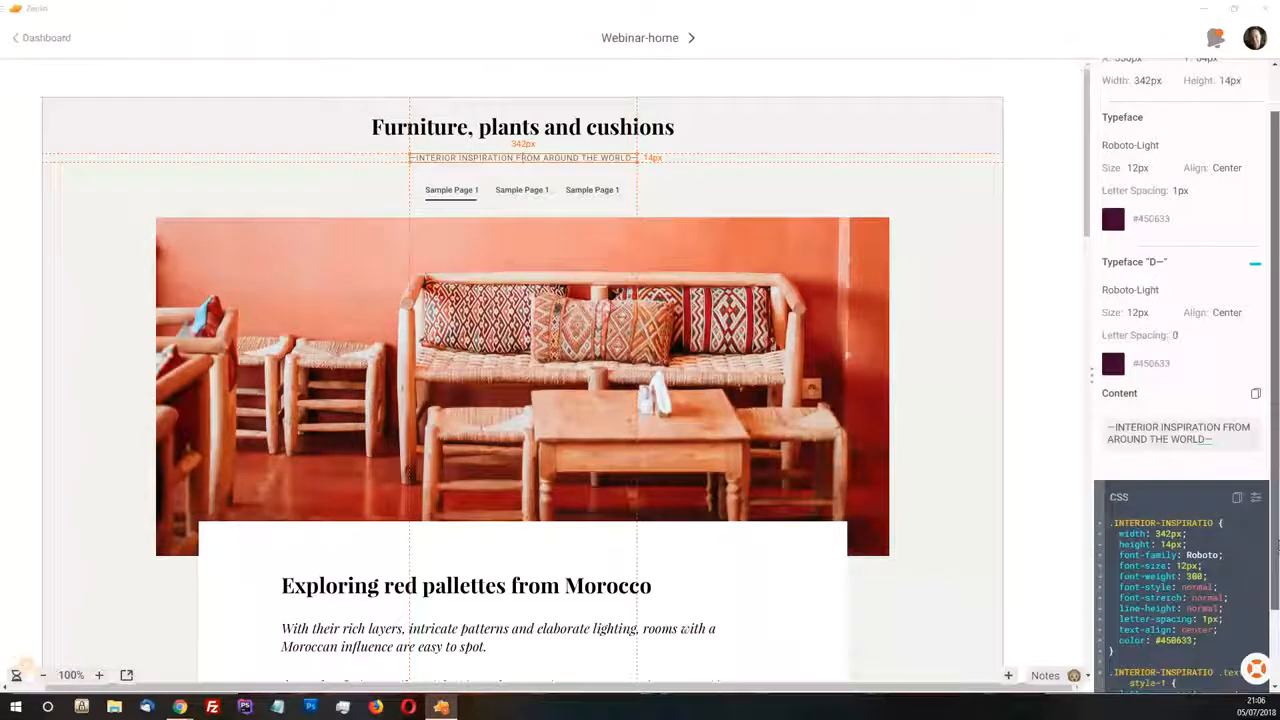
pyautogui.scroll(-2, 1277, 546)
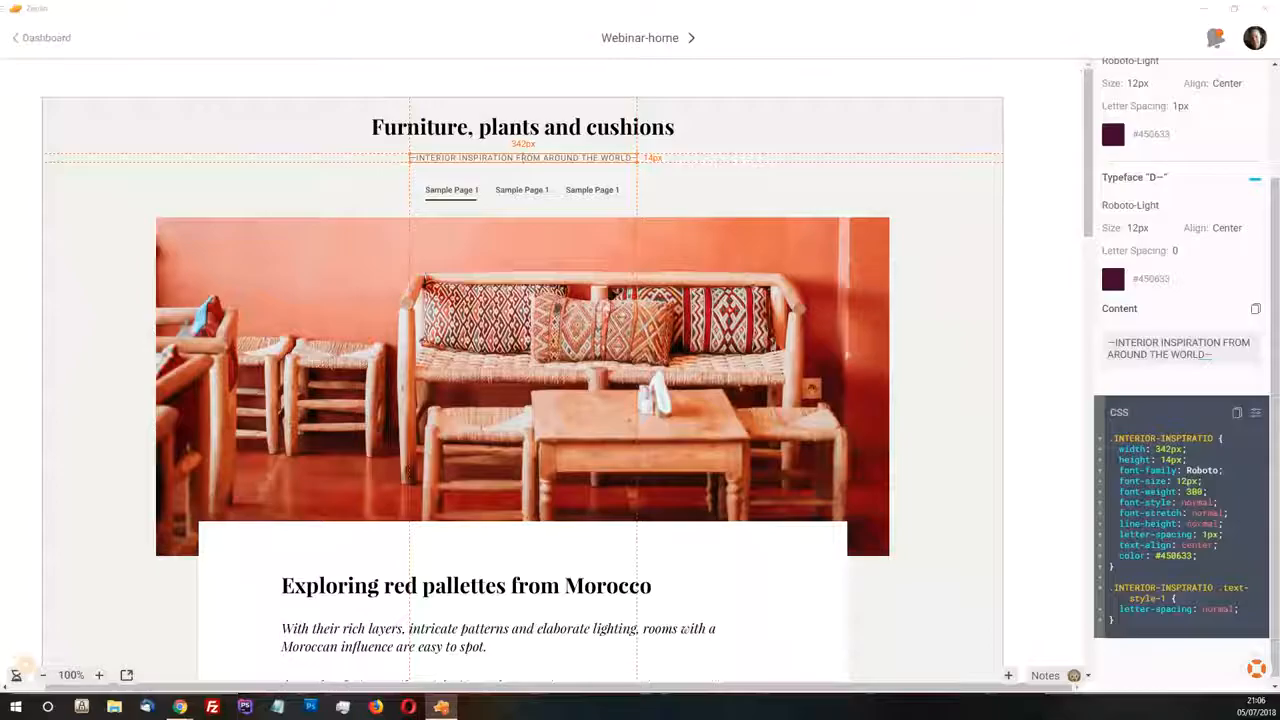
# Back in Microthemer, set the Site description's font family to Google Font and search the Google Fonts library for "roboto"
pyautogui.hotkey('alt', 'Tab')
pyautogui.click(192, 168)
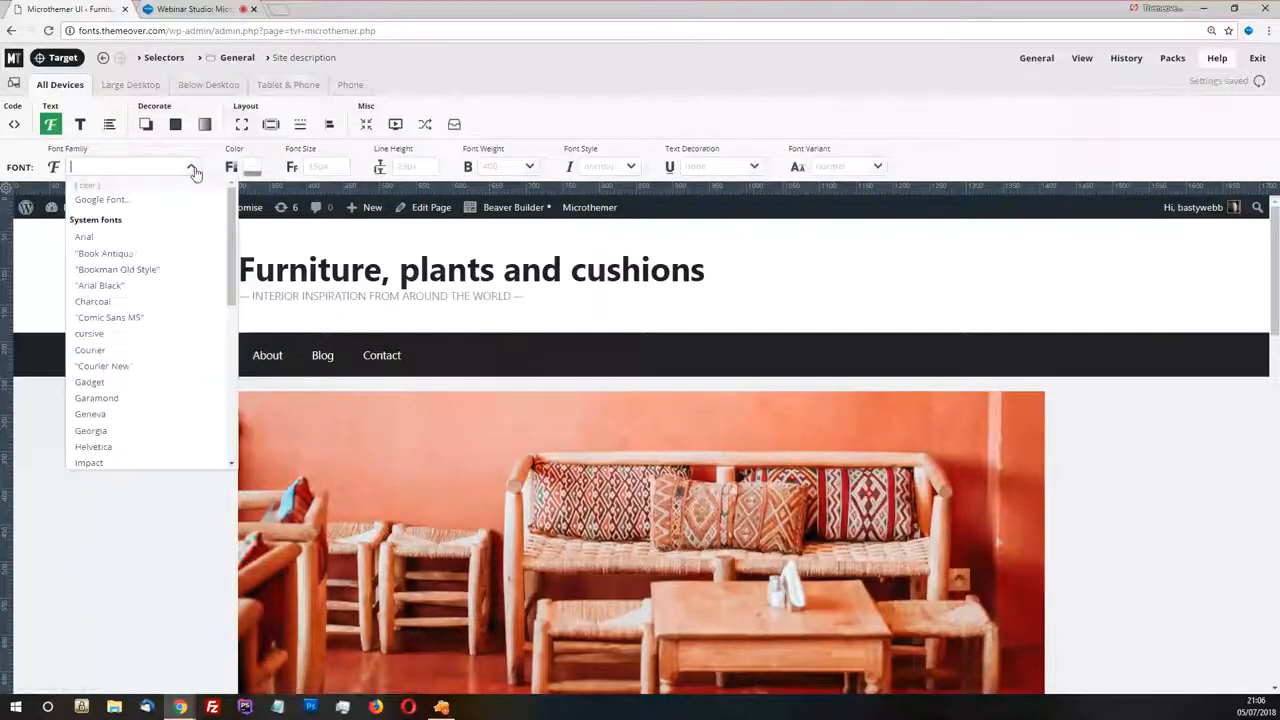
pyautogui.click(136, 208)
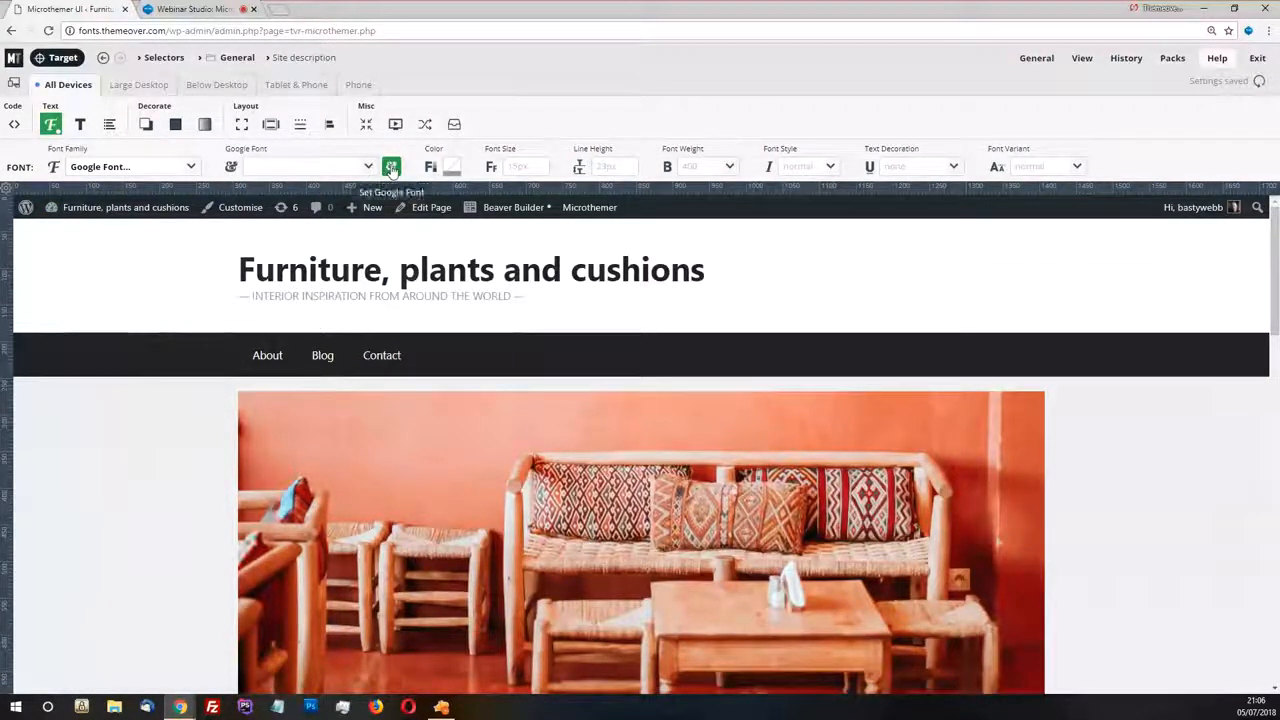
pyautogui.click(391, 168)
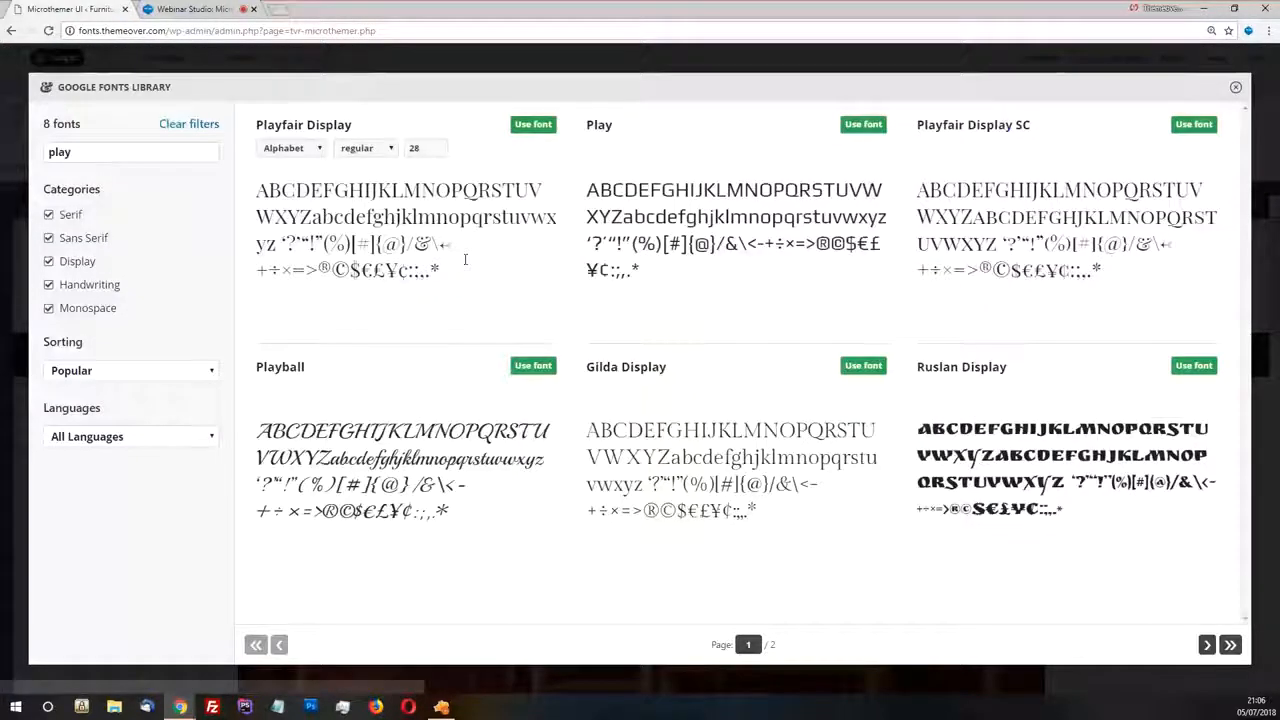
pyautogui.moveTo(82, 154); pyautogui.dragTo(46, 155)
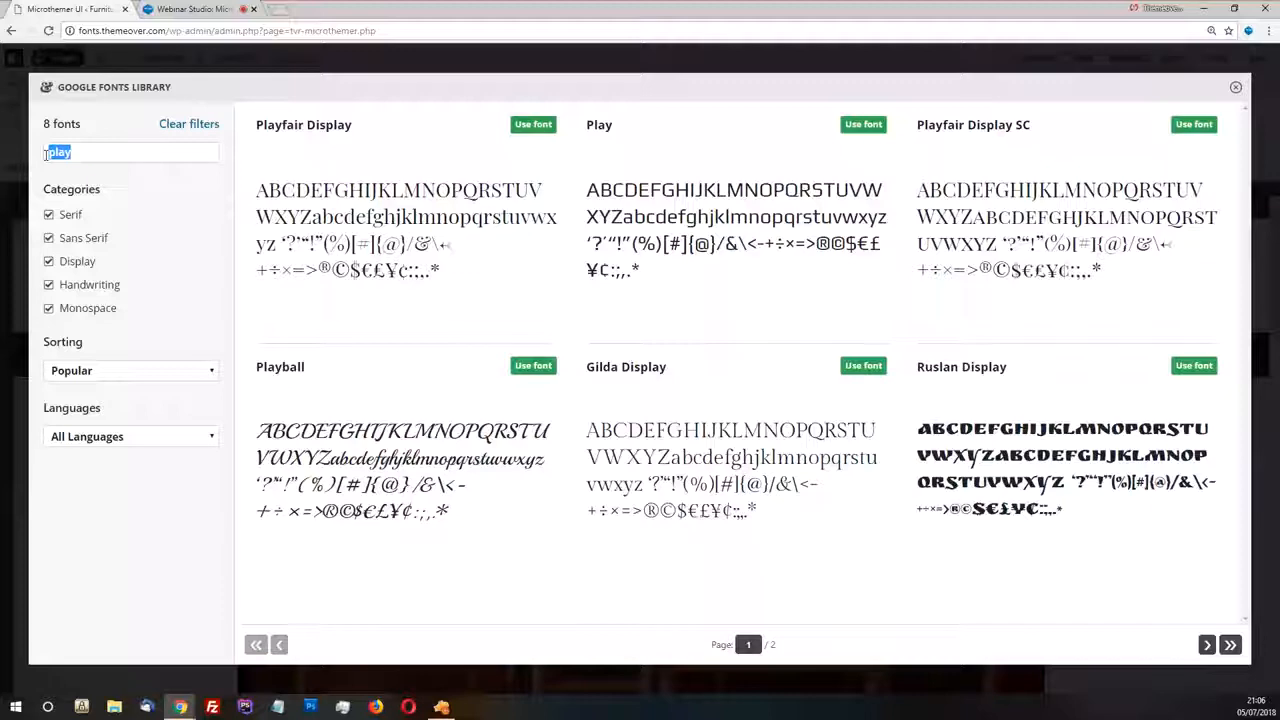
pyautogui.write('roboto')
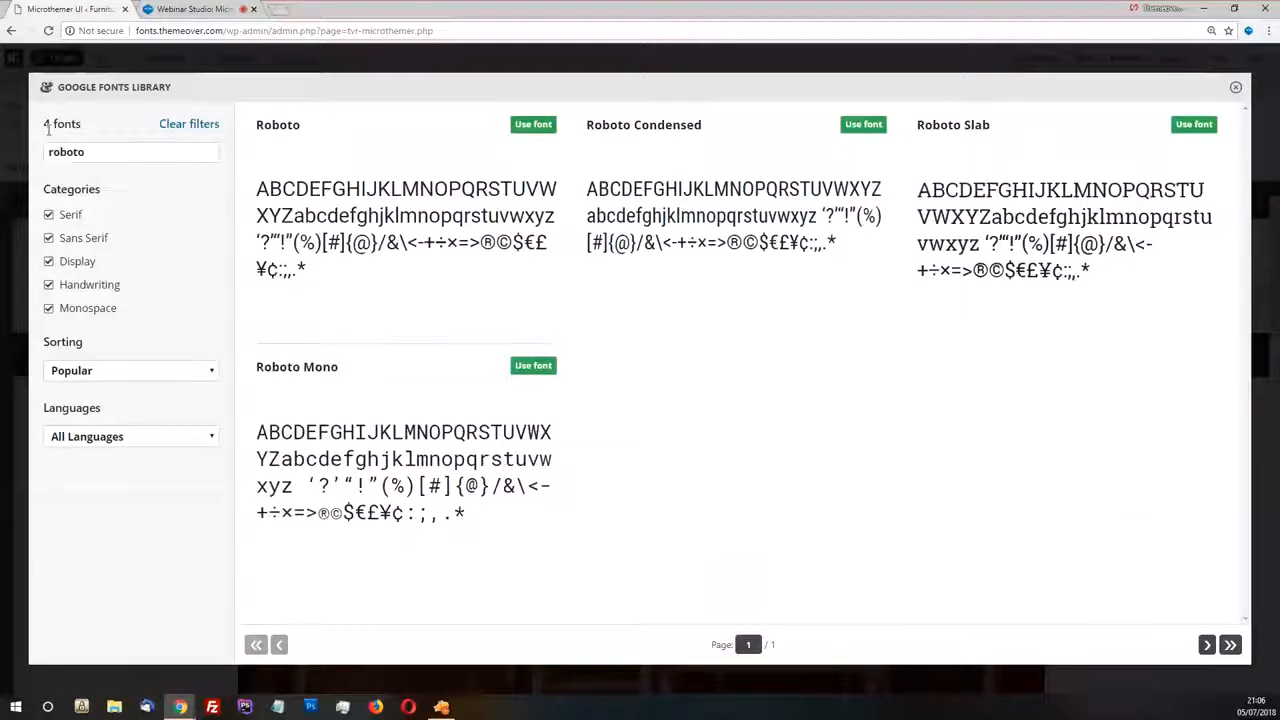
pyautogui.moveTo(408, 222)
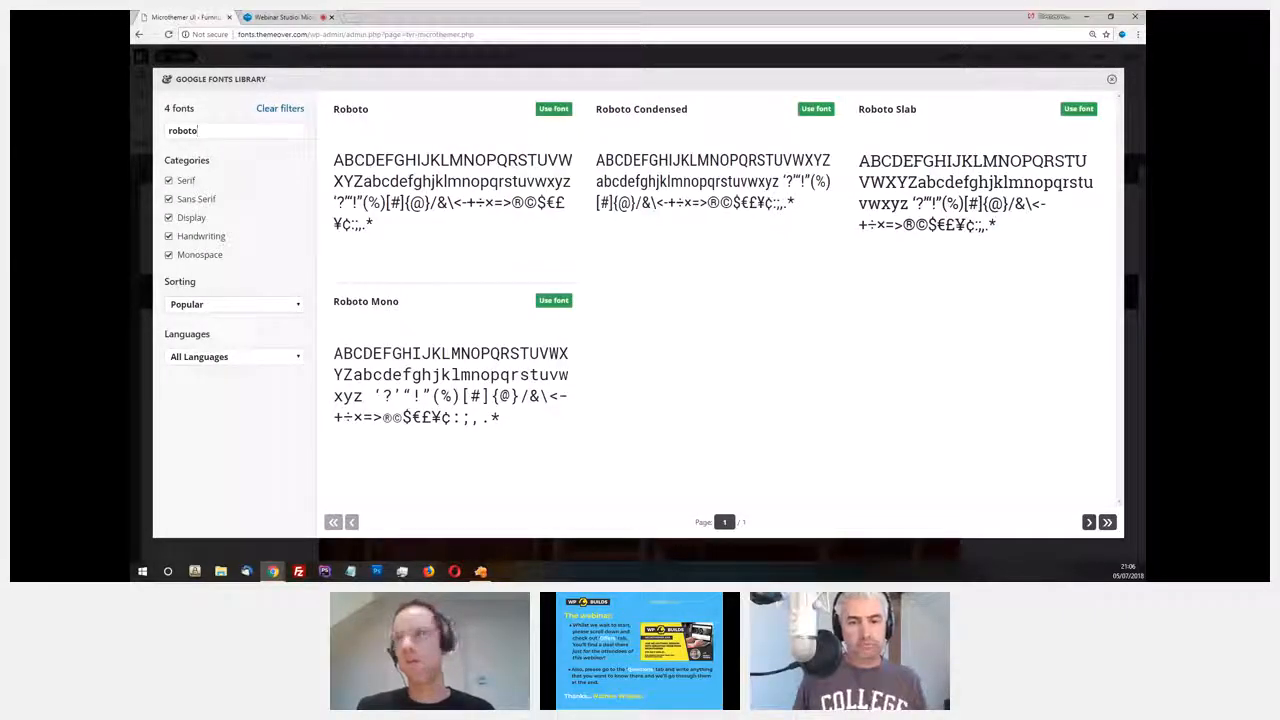
# Check the tagline's font weight in the Zeplin design and apply Roboto in the 300 variant to the Site description
pyautogui.hotkey('alt', 'Tab')
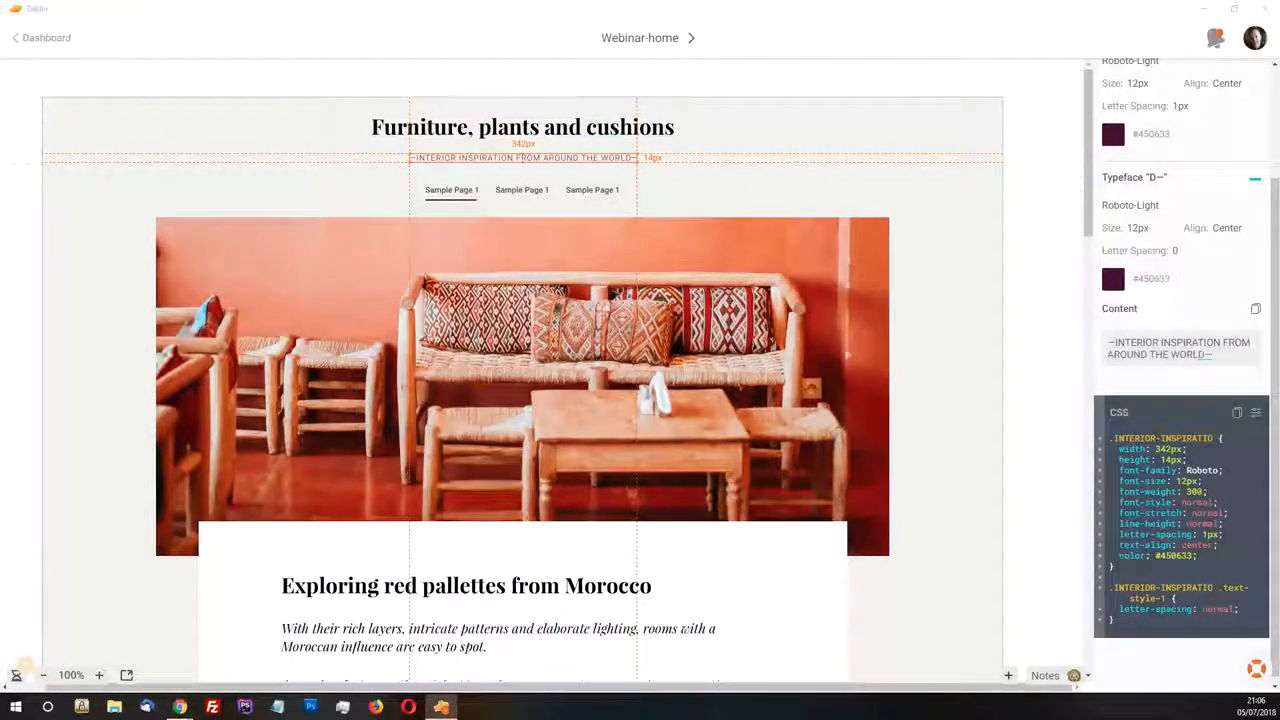
pyautogui.hotkey('alt', 'Tab')
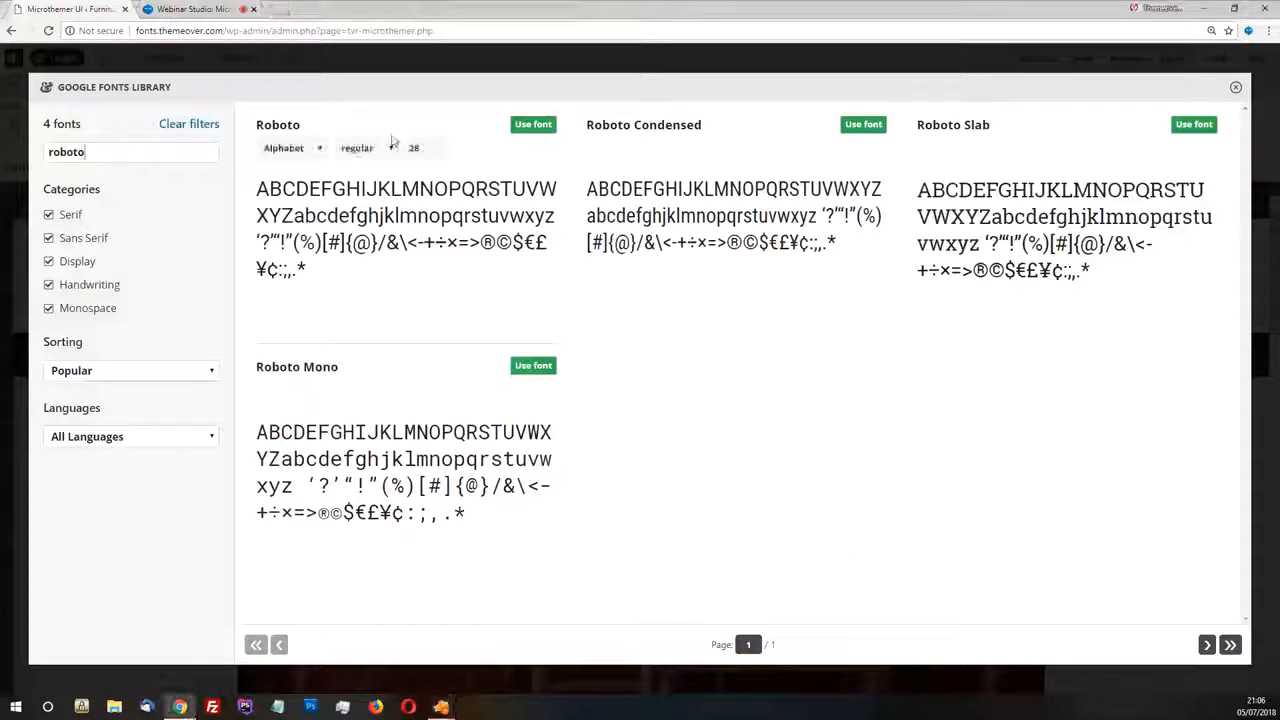
pyautogui.click(365, 148)
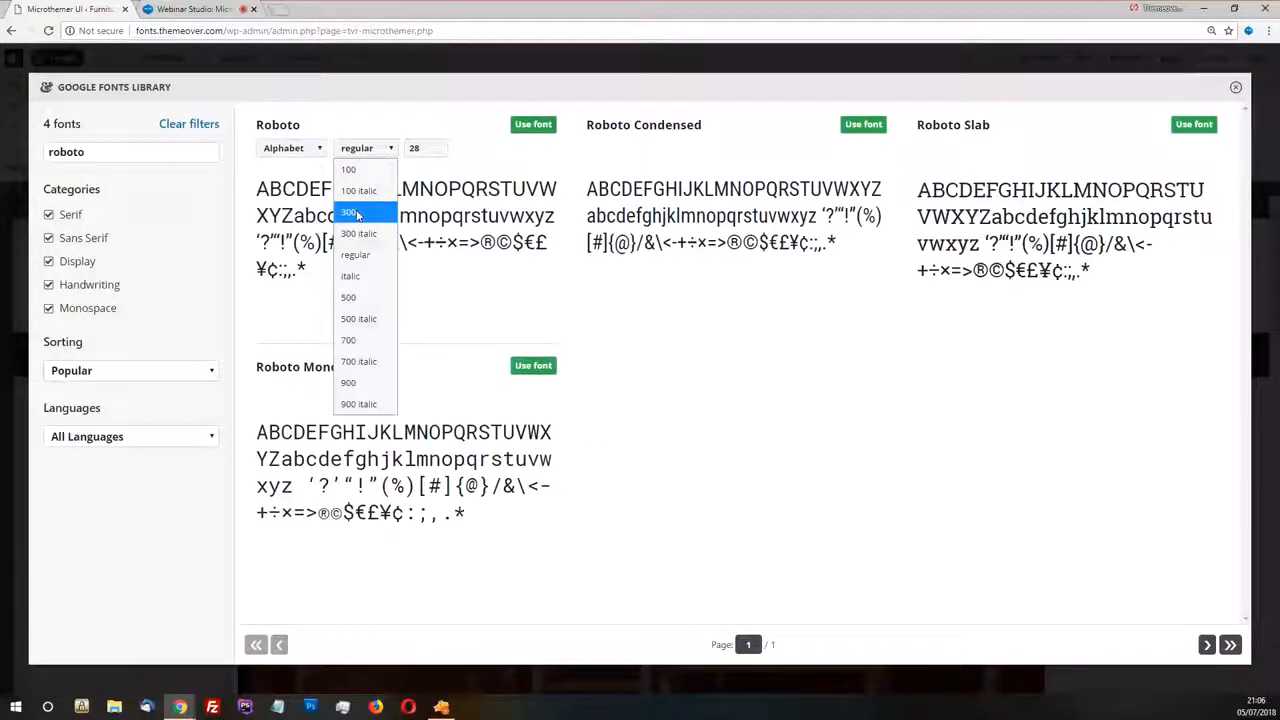
pyautogui.click(357, 214)
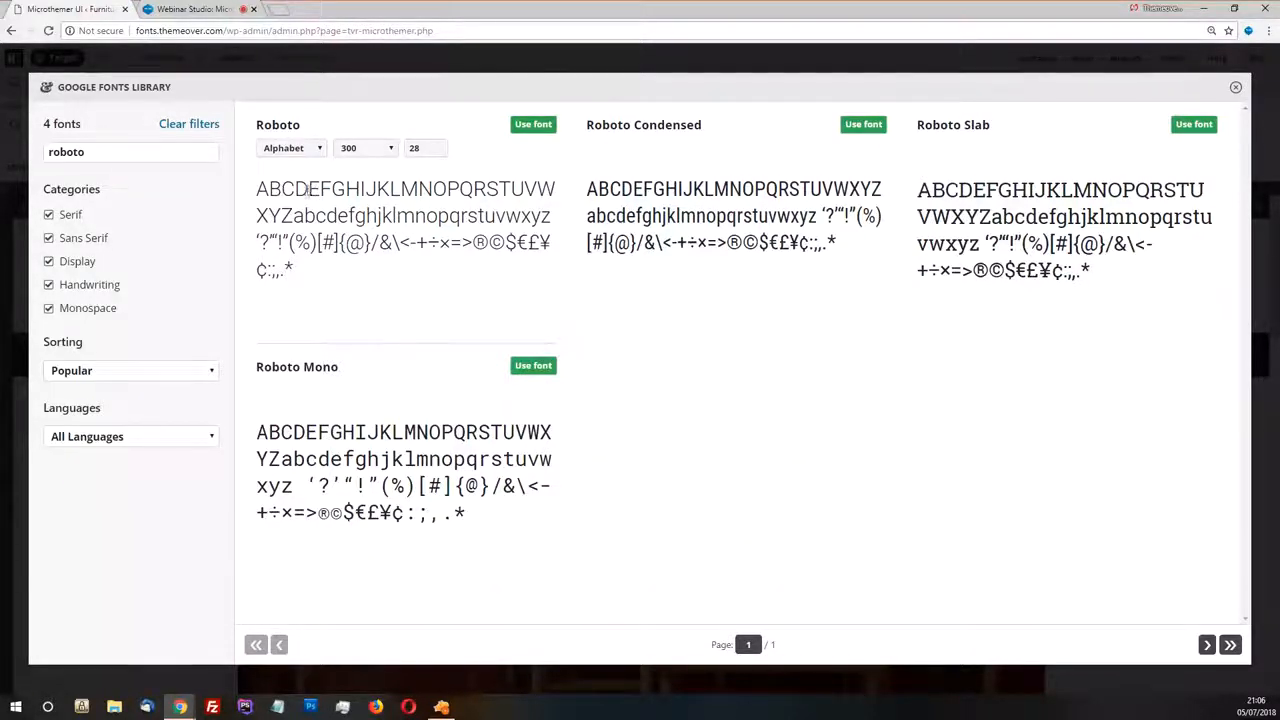
pyautogui.click(535, 125)
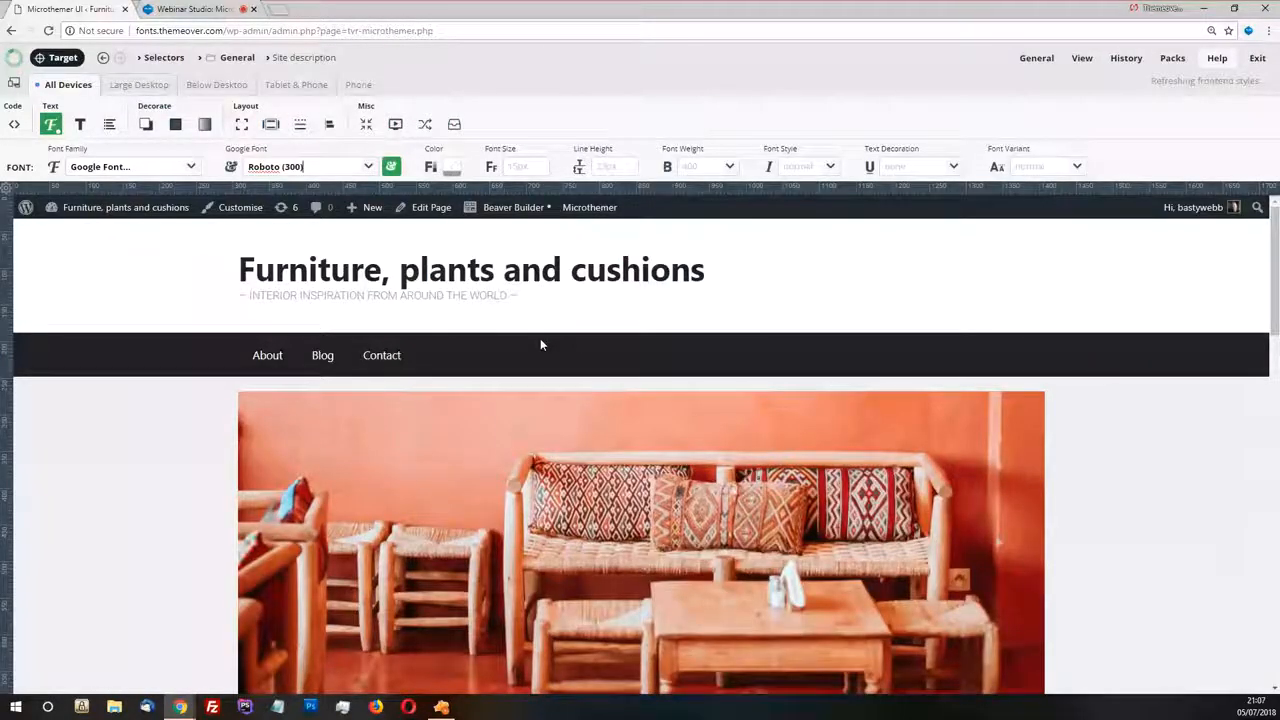
# Set the Site description's font size to 12 and its font weight to 300
pyautogui.click(538, 166)
pyautogui.click(517, 221)
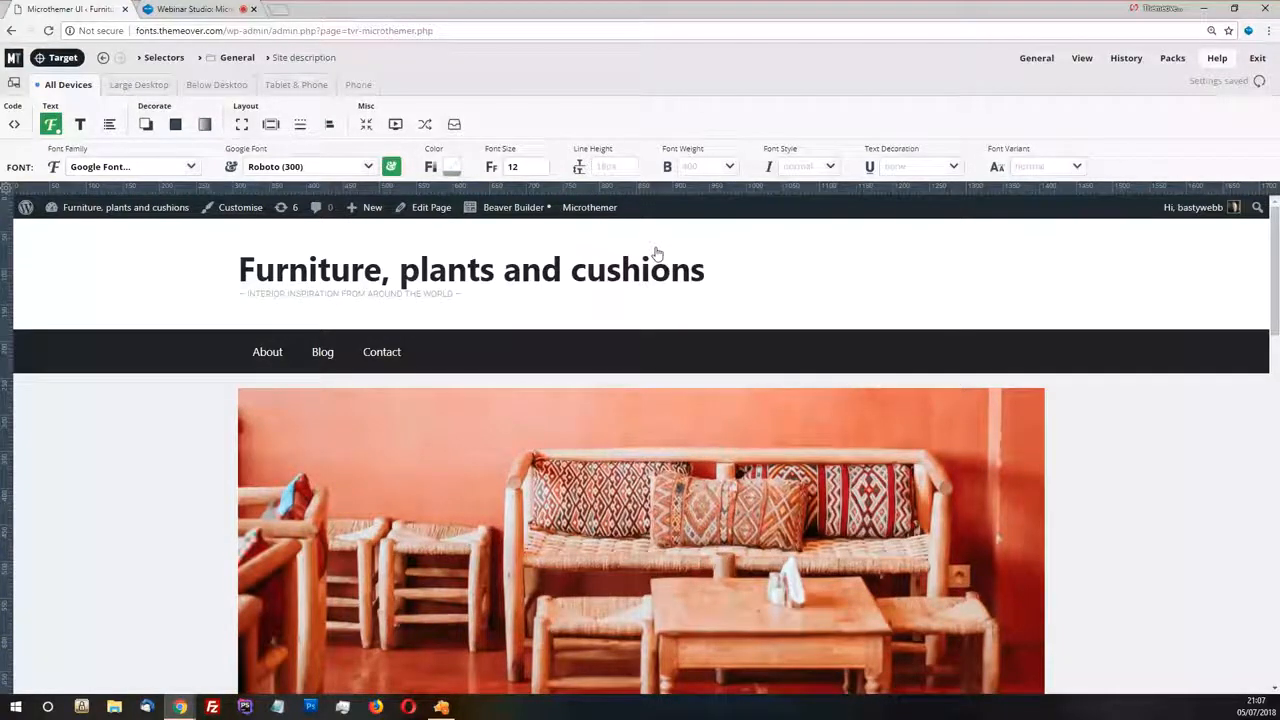
pyautogui.click(732, 167)
pyautogui.click(689, 292)
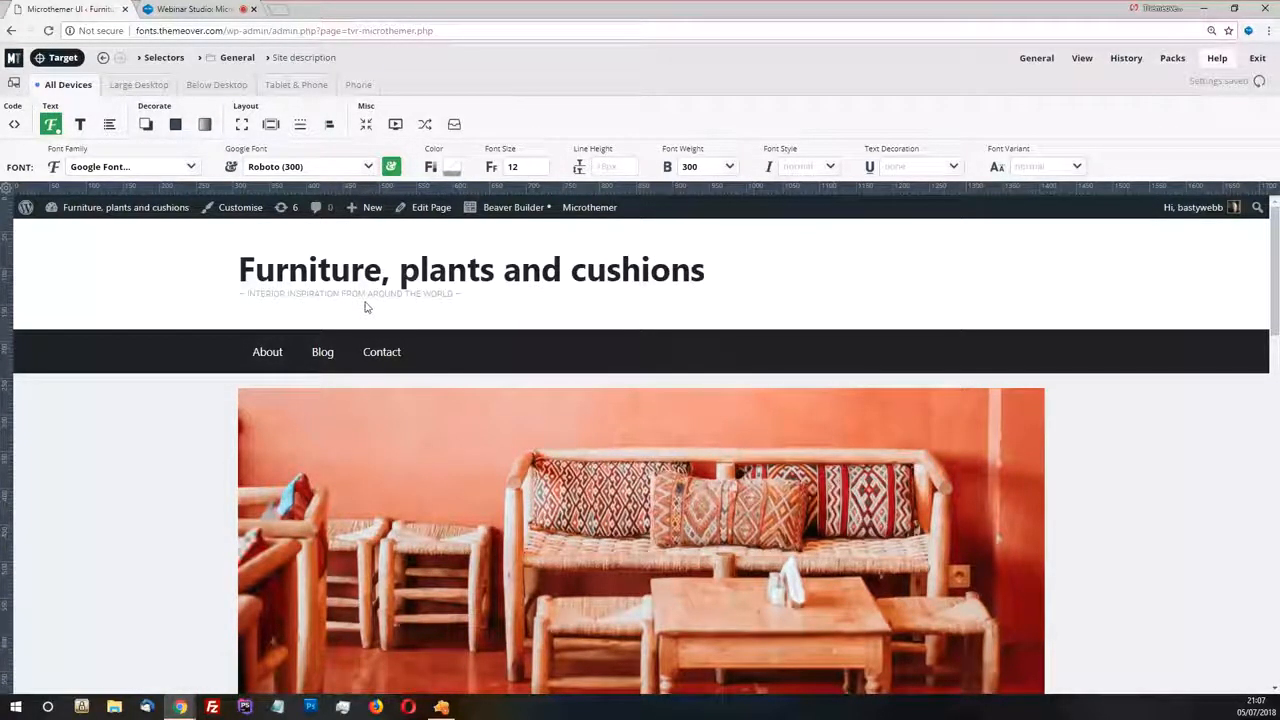
# Set the Site description's top margin to 20
pyautogui.click(271, 124)
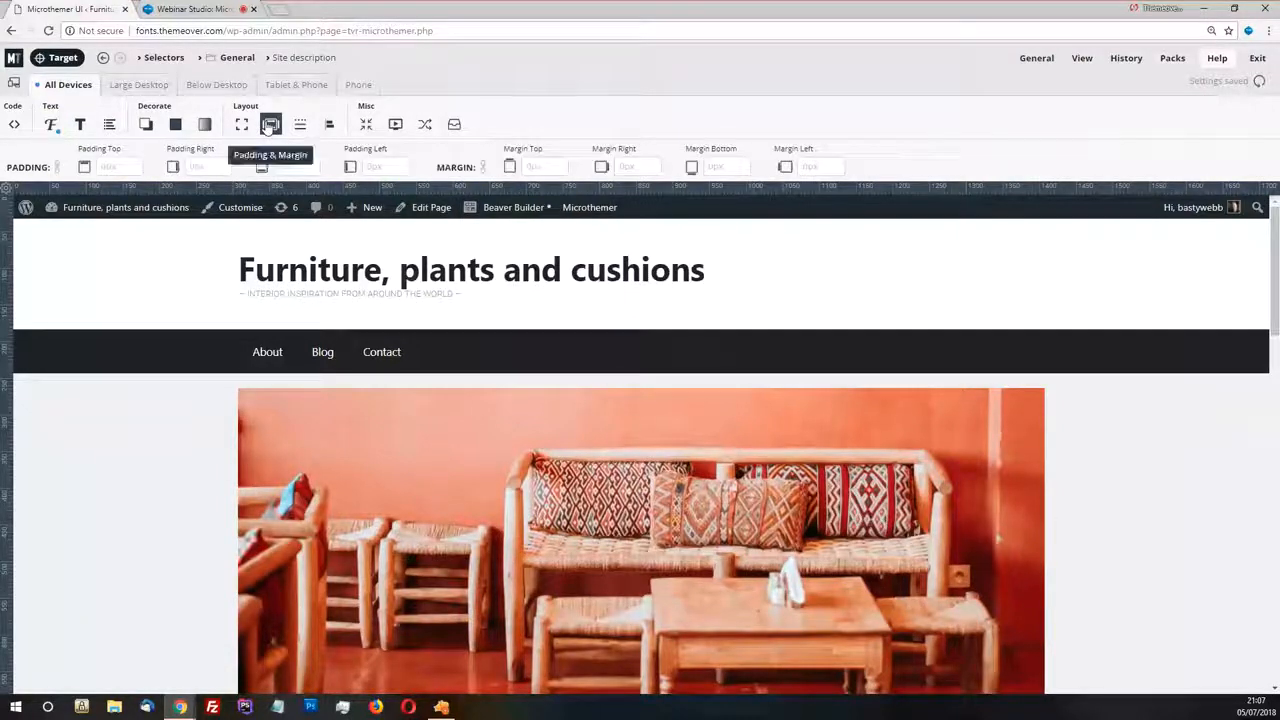
pyautogui.click(564, 168)
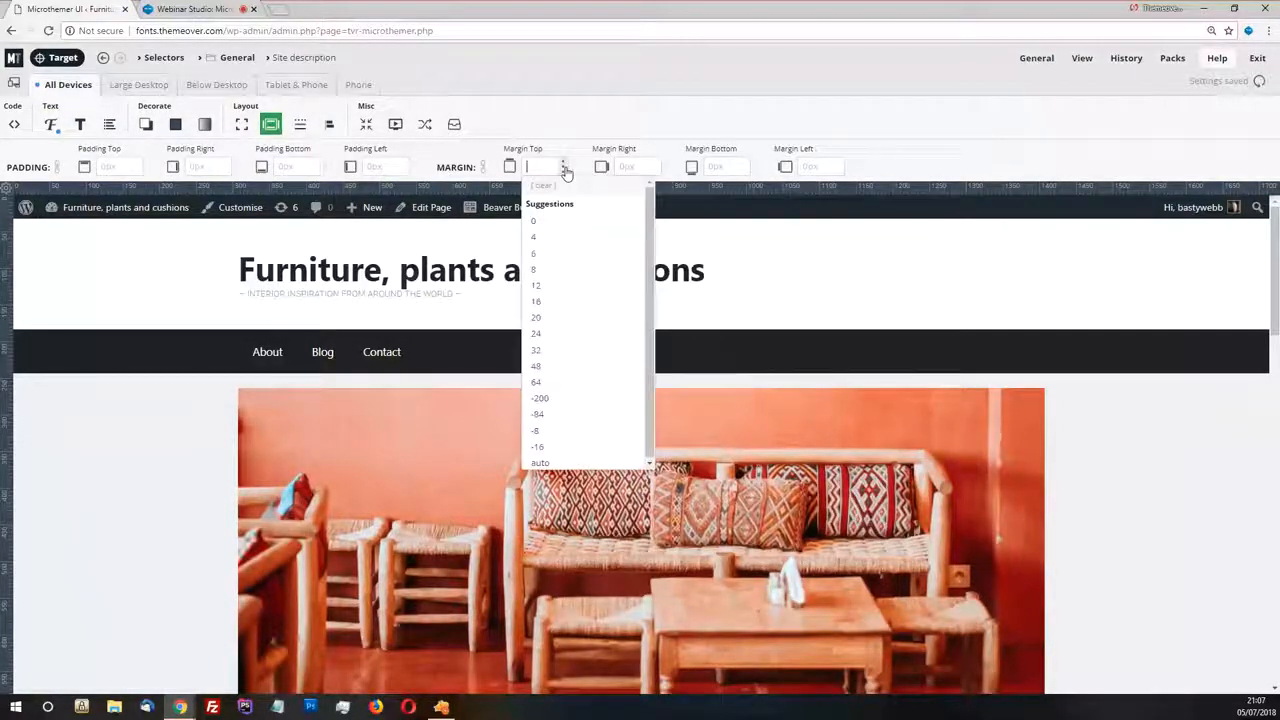
pyautogui.click(558, 320)
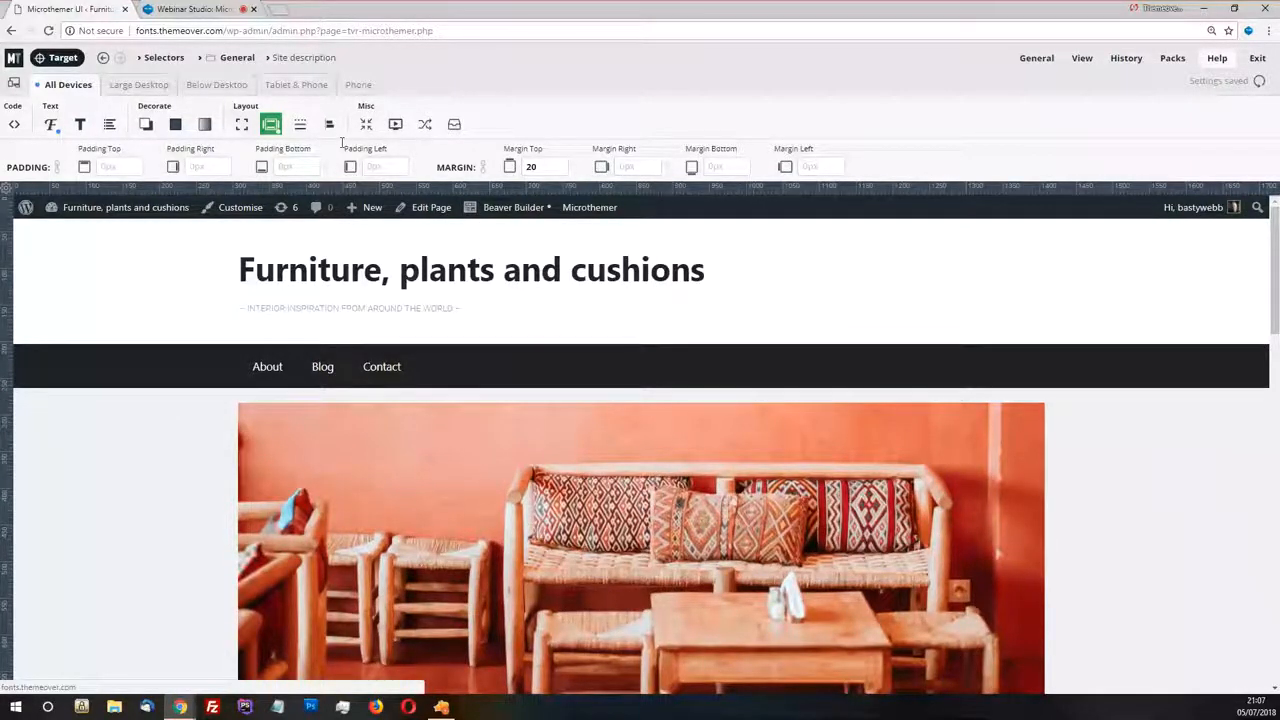
# Set the Site description's text alignment to center
pyautogui.click(80, 126)
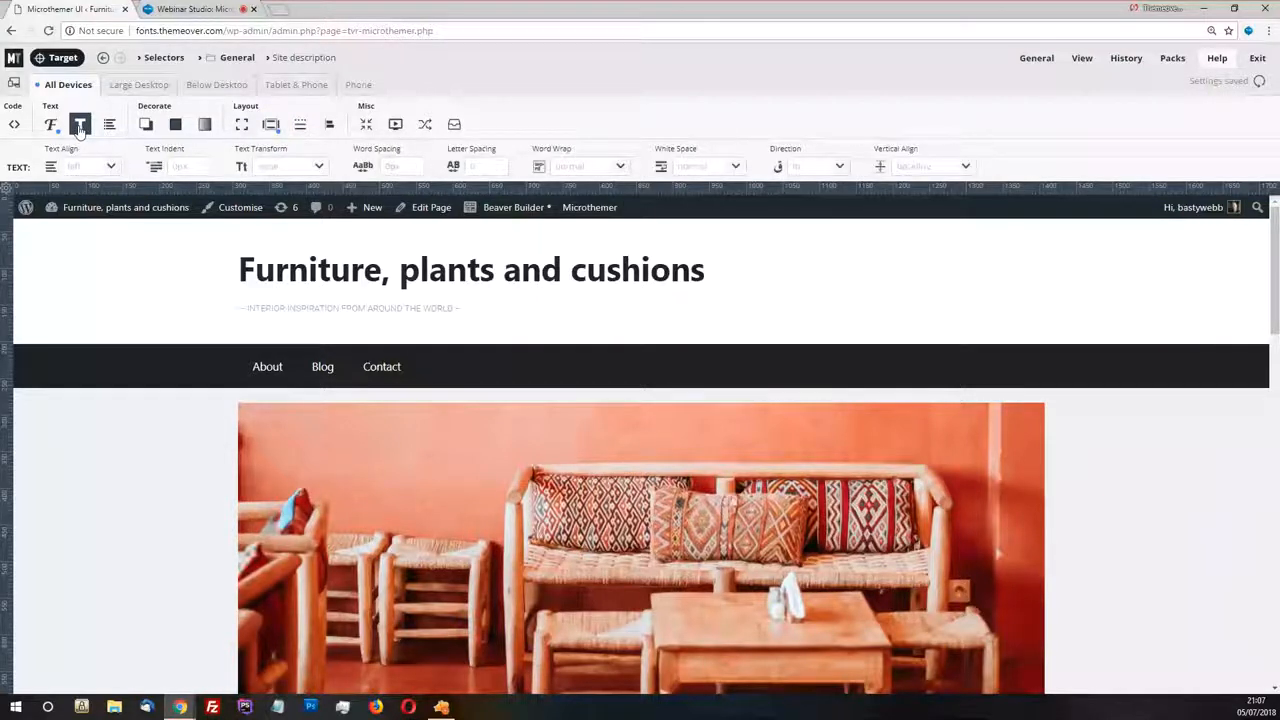
pyautogui.click(82, 166)
pyautogui.click(76, 214)
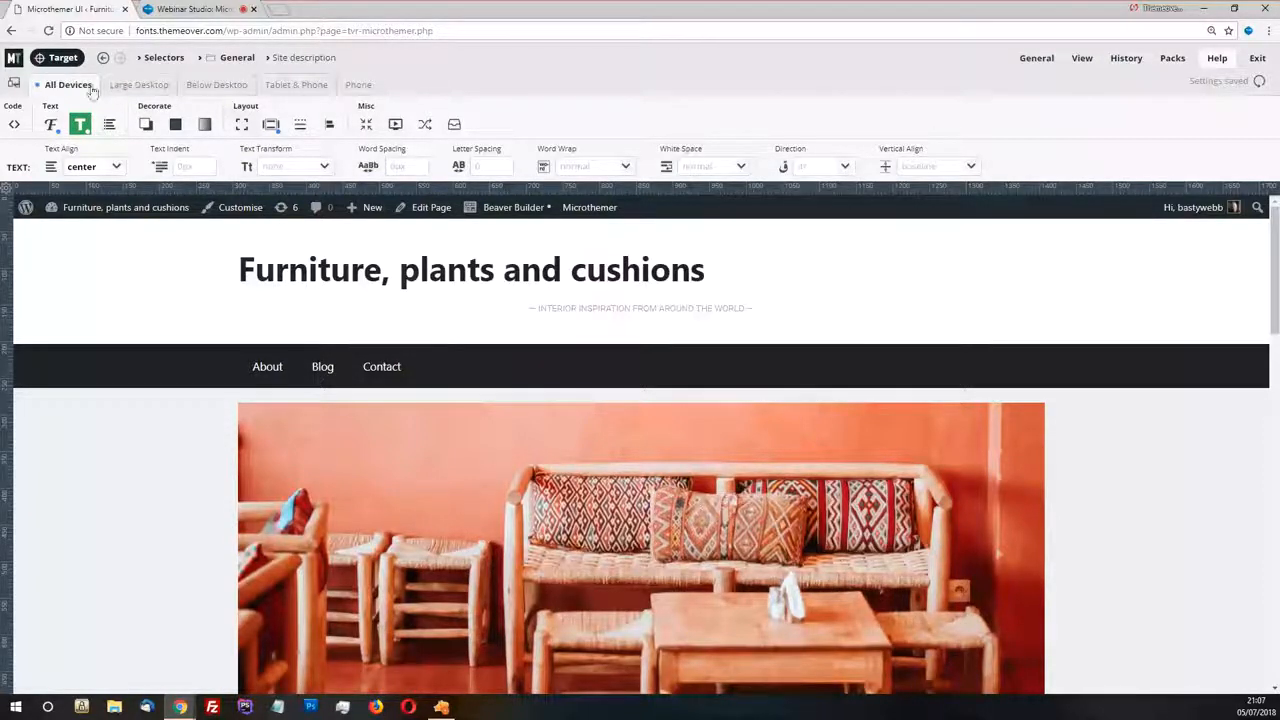
# Leave targeting of the site title and open the existing Main title link selector in the General folder
pyautogui.click(60, 57)
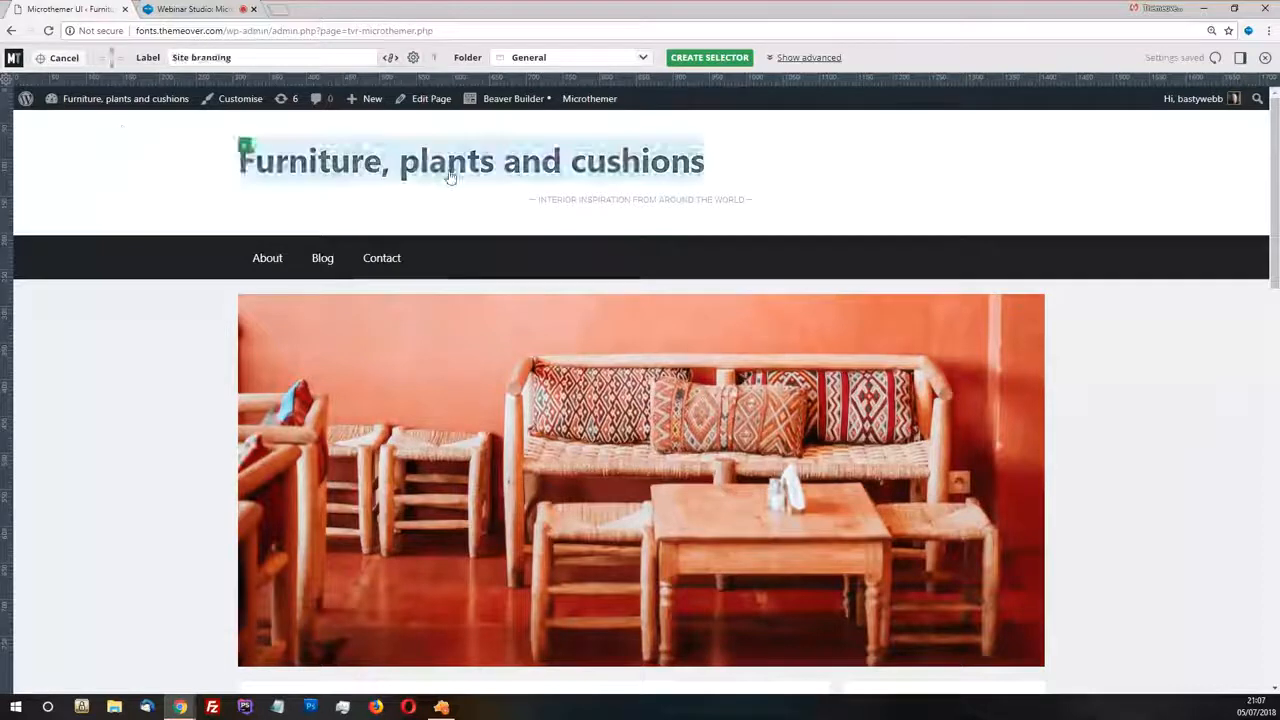
pyautogui.click(320, 155)
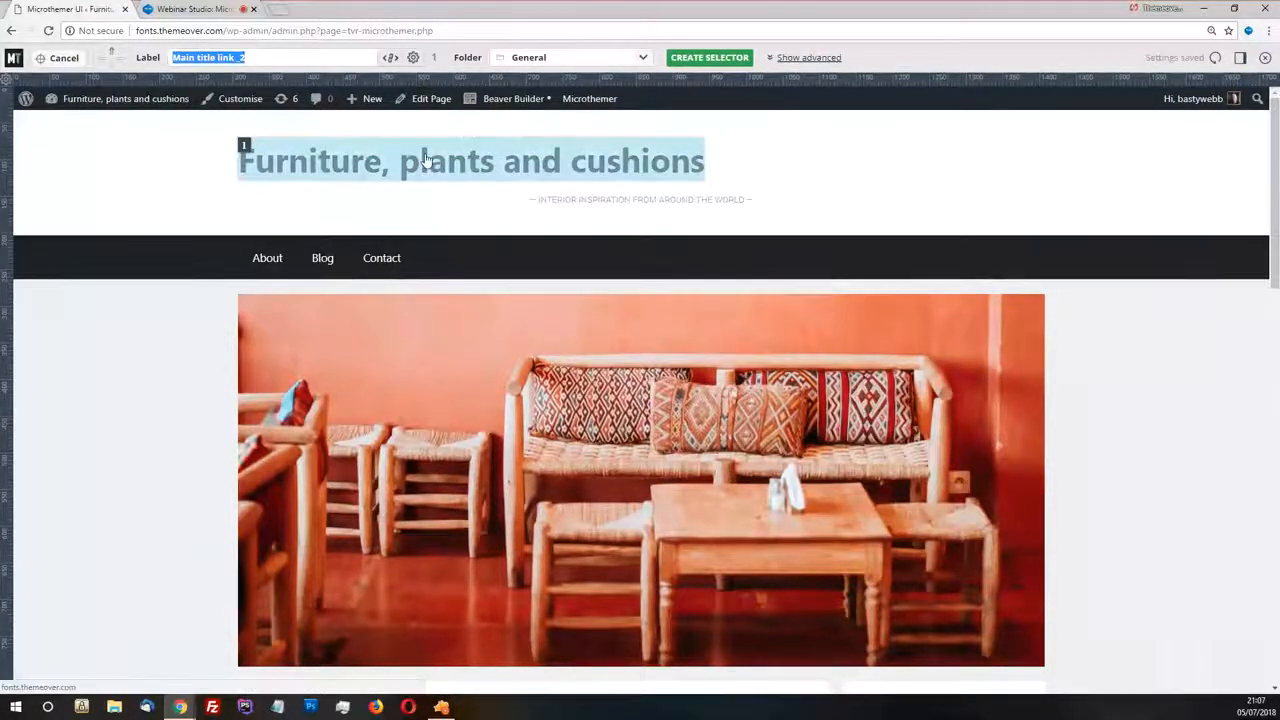
pyautogui.press('Return')
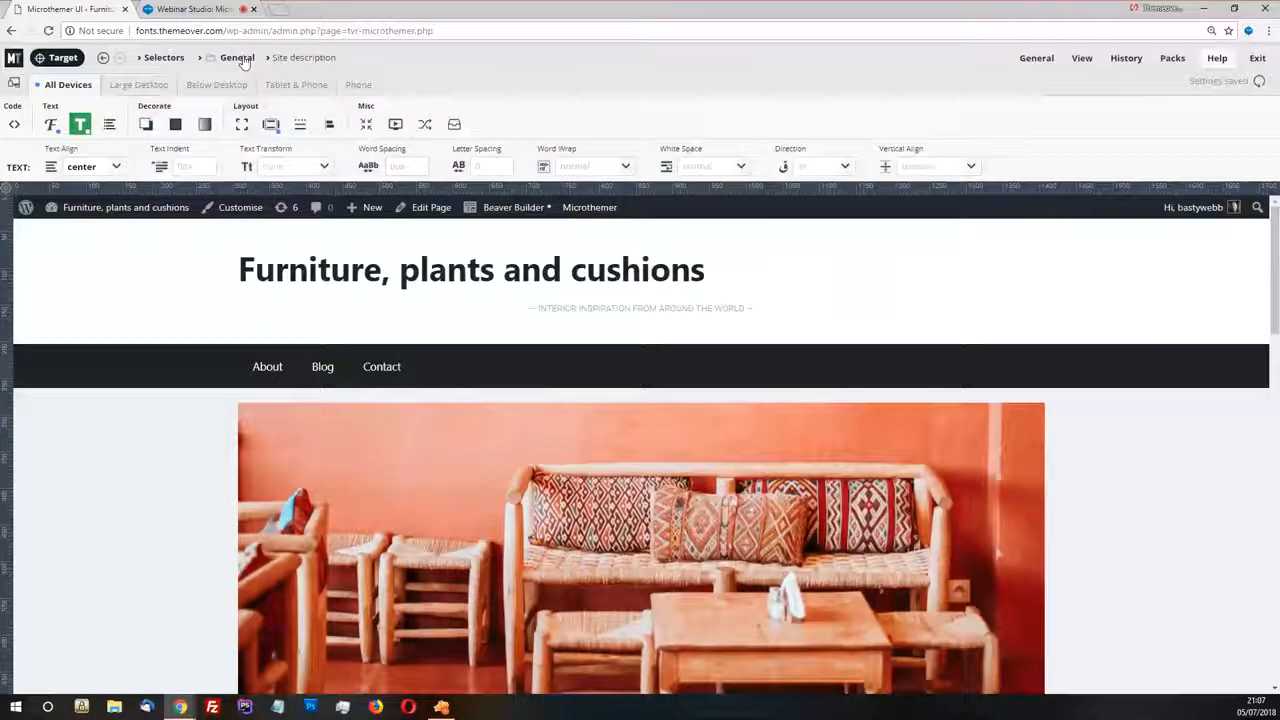
pyautogui.moveTo(72, 118)
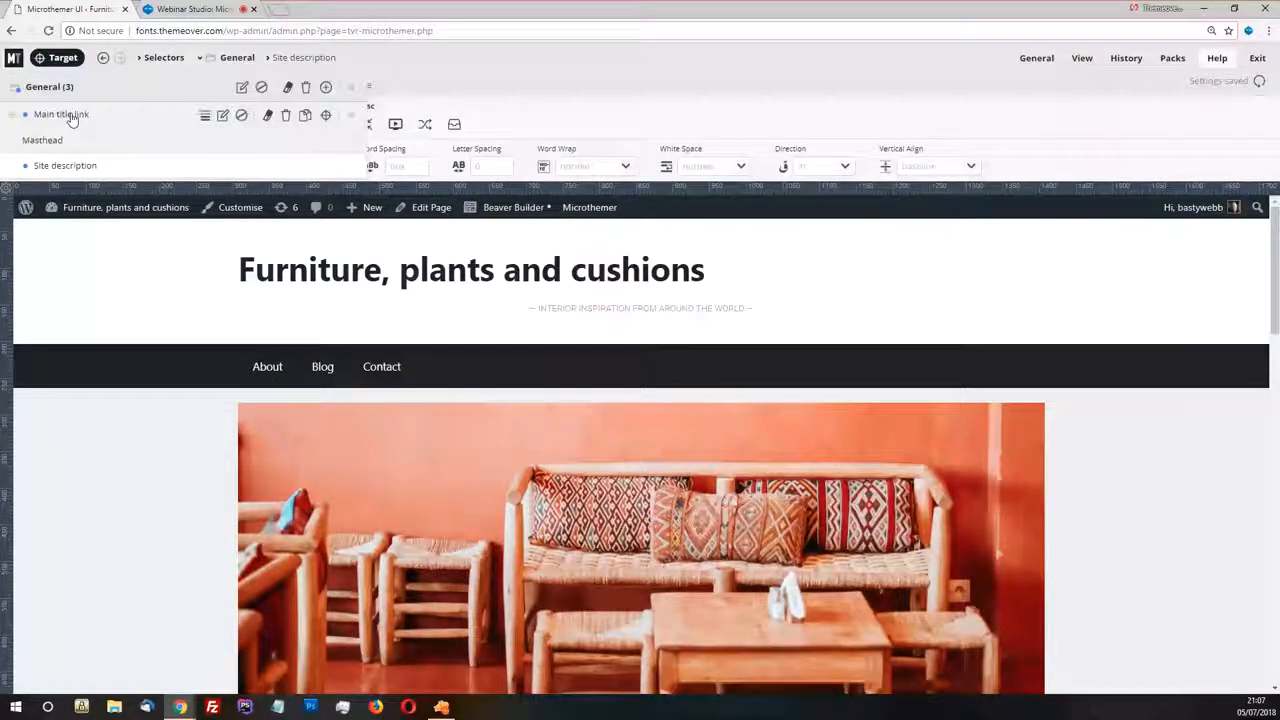
pyautogui.click(72, 118)
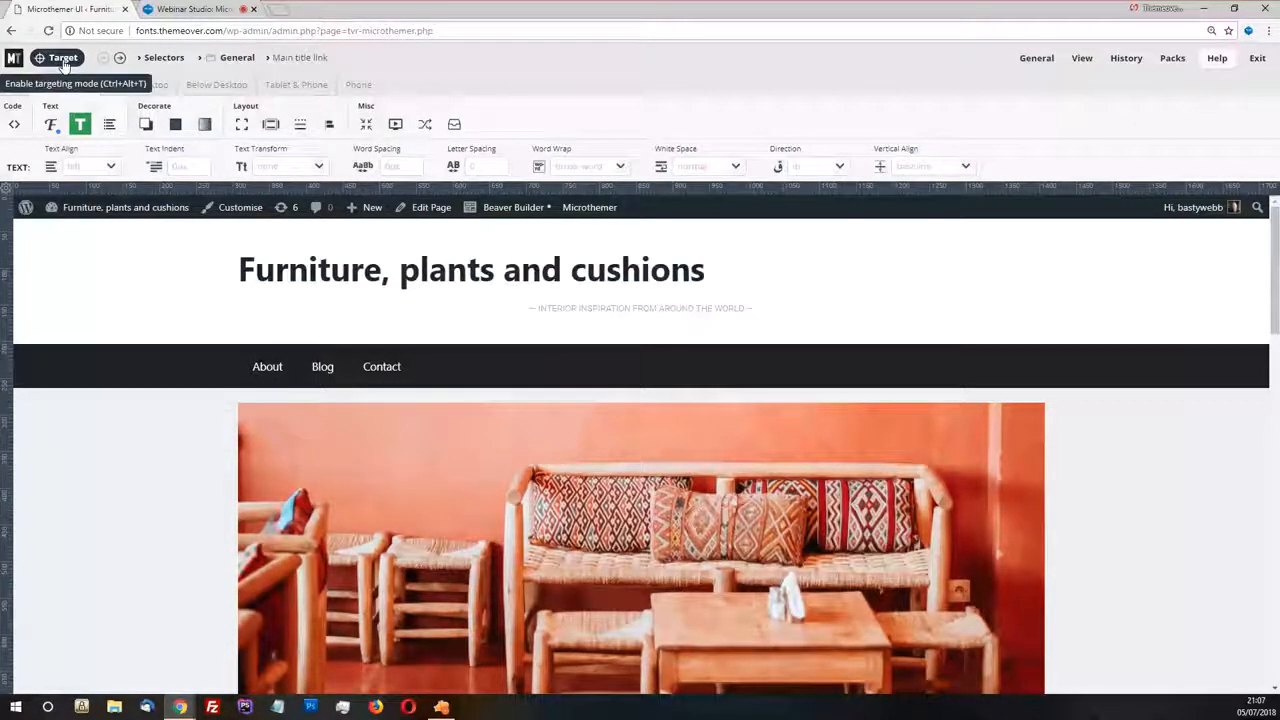
# Enable targeting mode with the advanced options shown and target the site title link
pyautogui.click(63, 58)
pyautogui.click(563, 188)
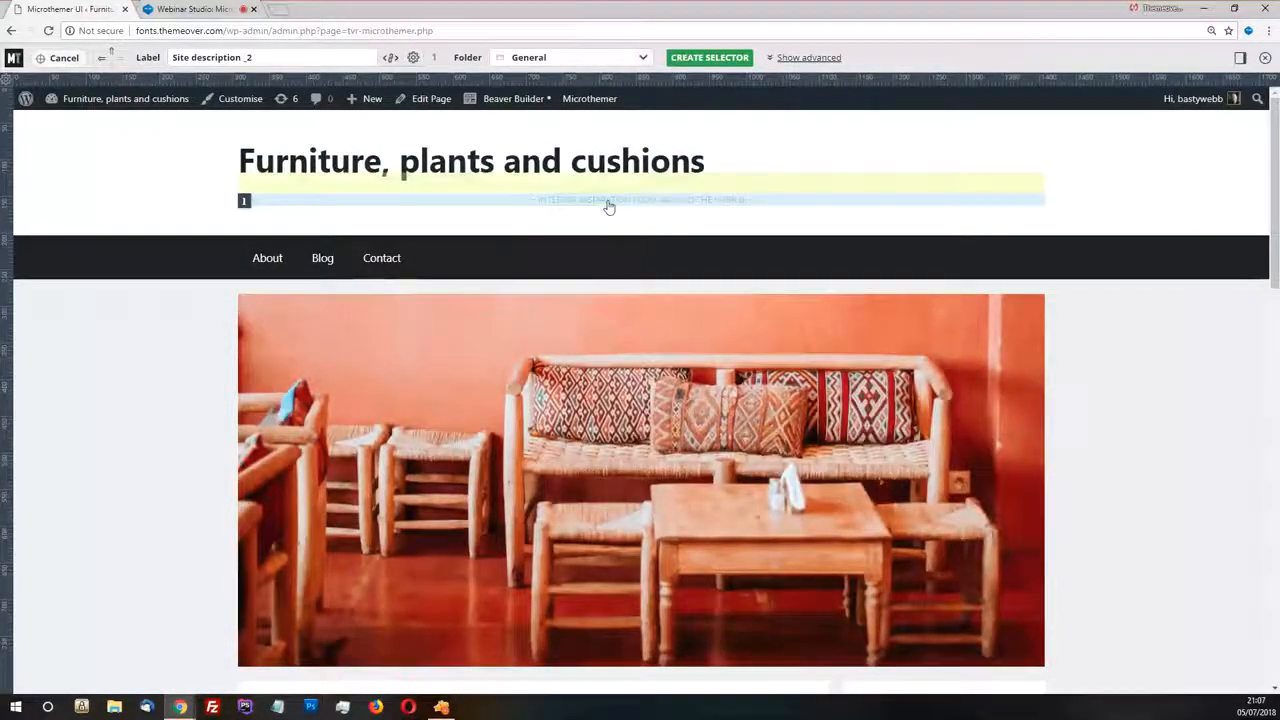
pyautogui.click(805, 58)
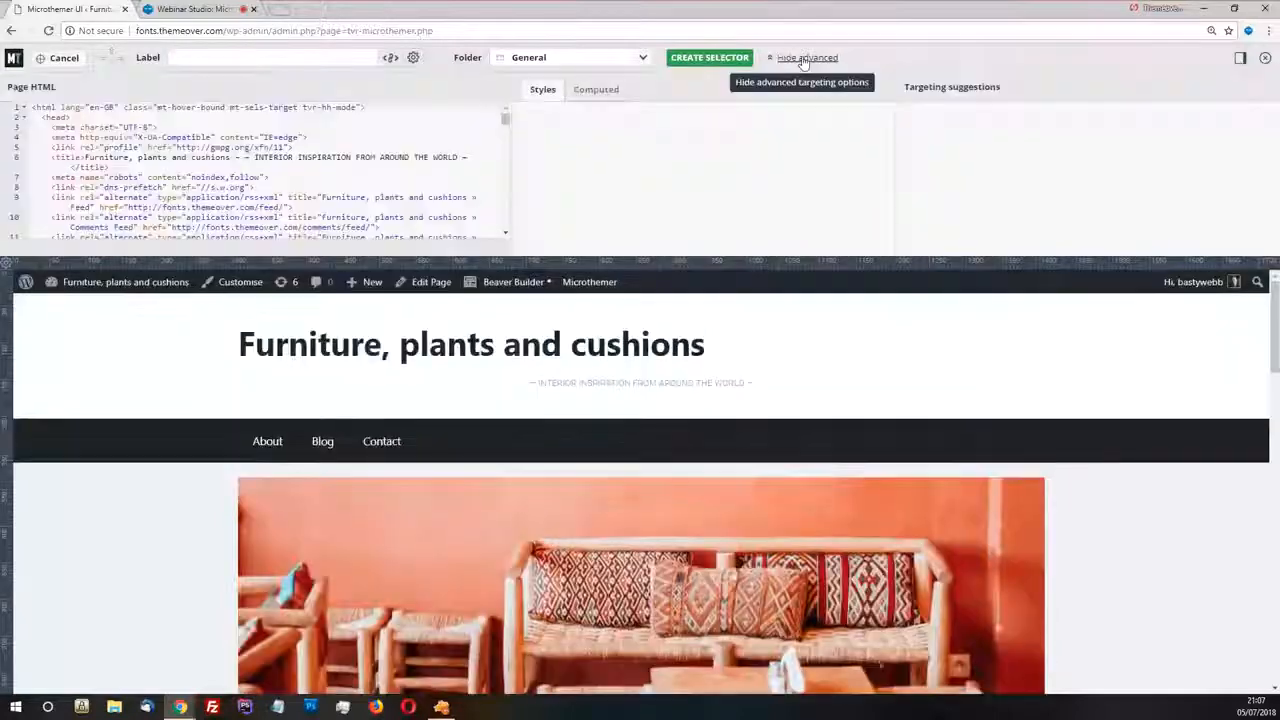
pyautogui.click(531, 360)
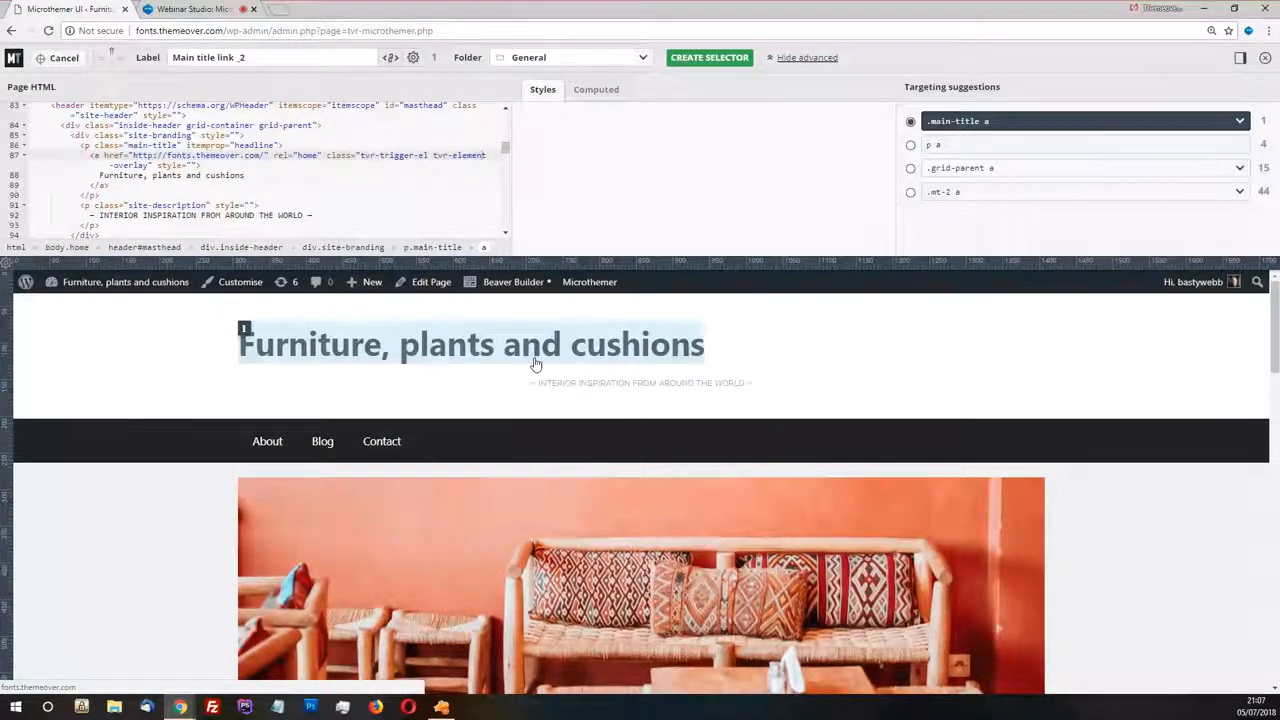
pyautogui.click(502, 371)
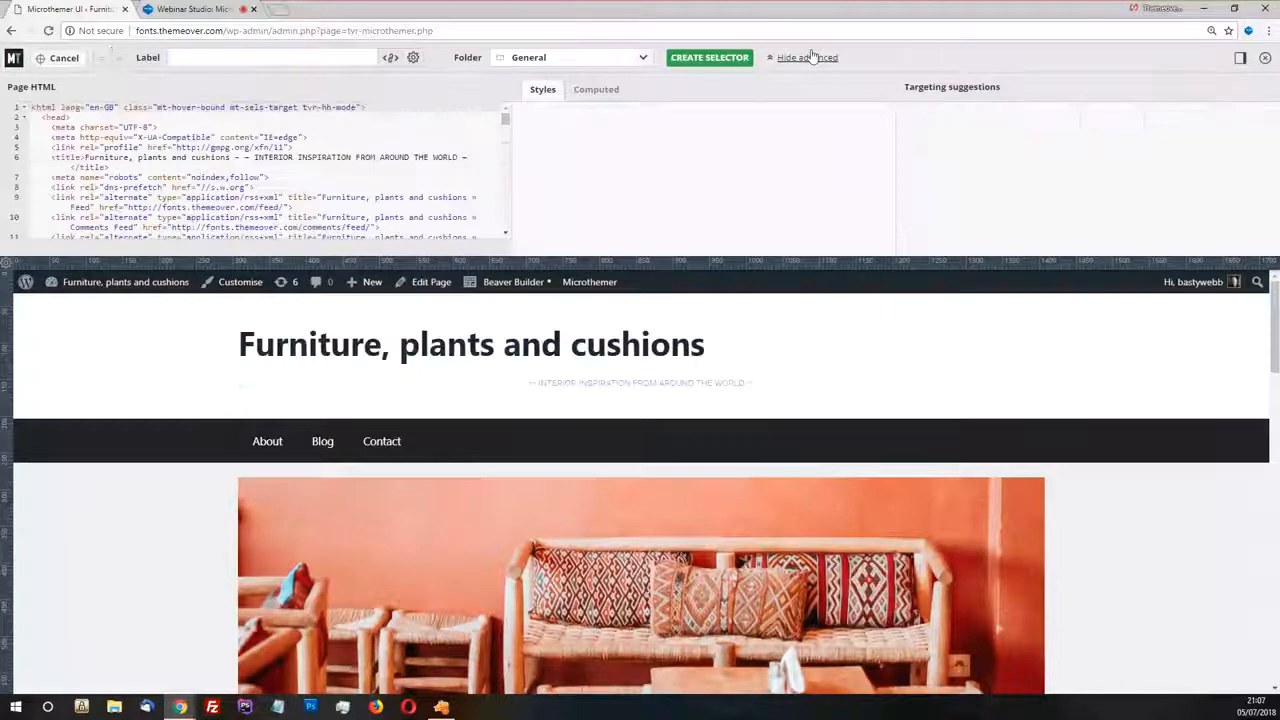
pyautogui.click(443, 403)
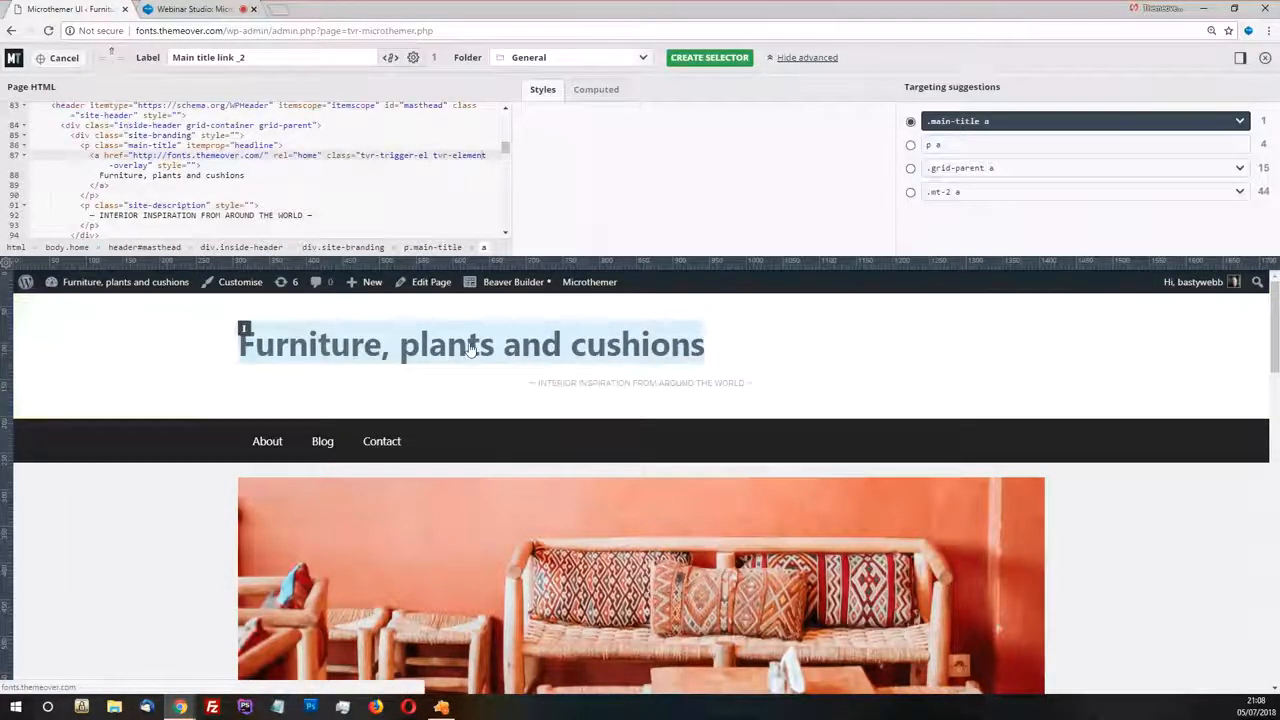
pyautogui.click(465, 348)
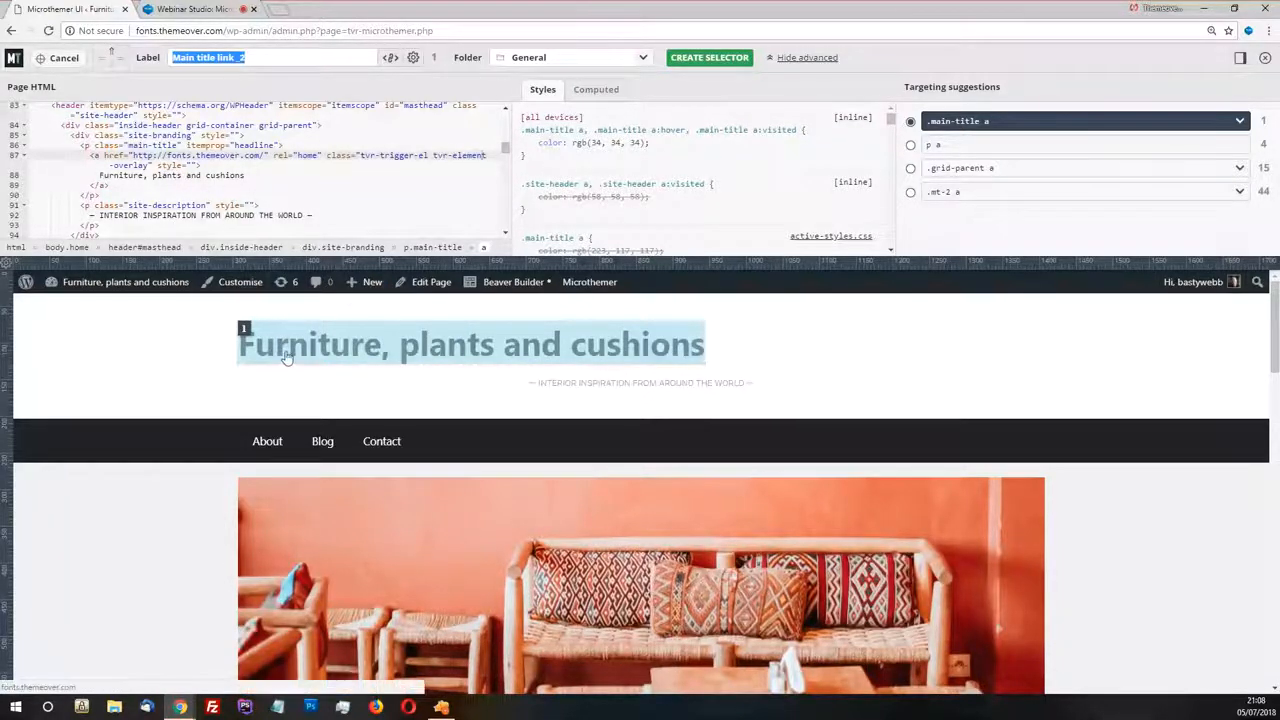
# Release the target, compare the targeting suggestions for the inside header, menu links and site description, and target the site title again
pyautogui.click(341, 347)
pyautogui.click(395, 412)
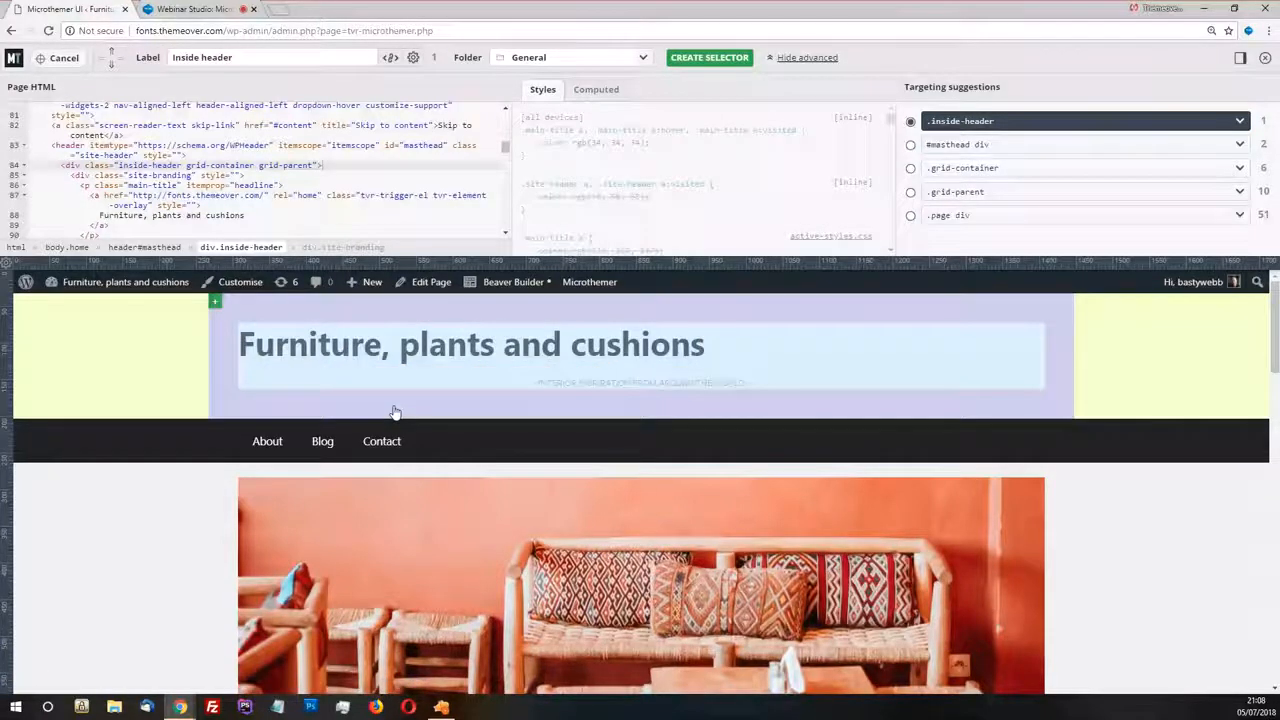
pyautogui.click(266, 443)
pyautogui.click(380, 447)
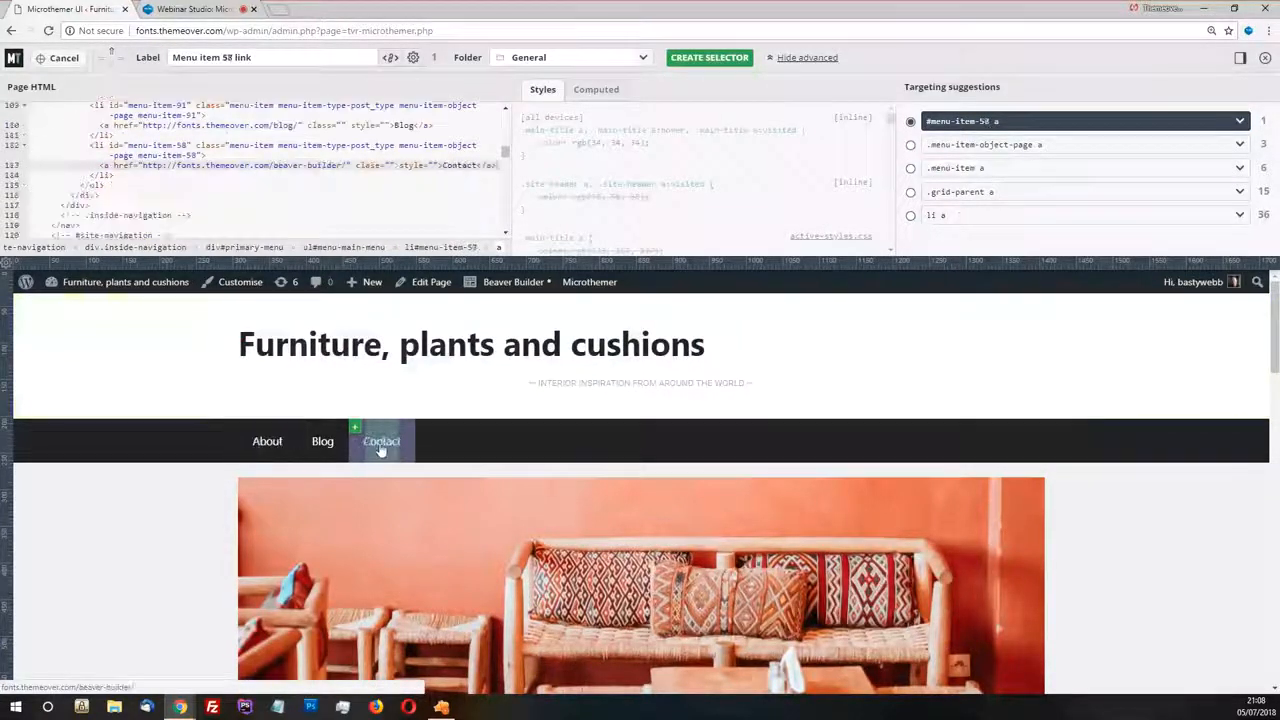
pyautogui.click(591, 406)
pyautogui.click(591, 383)
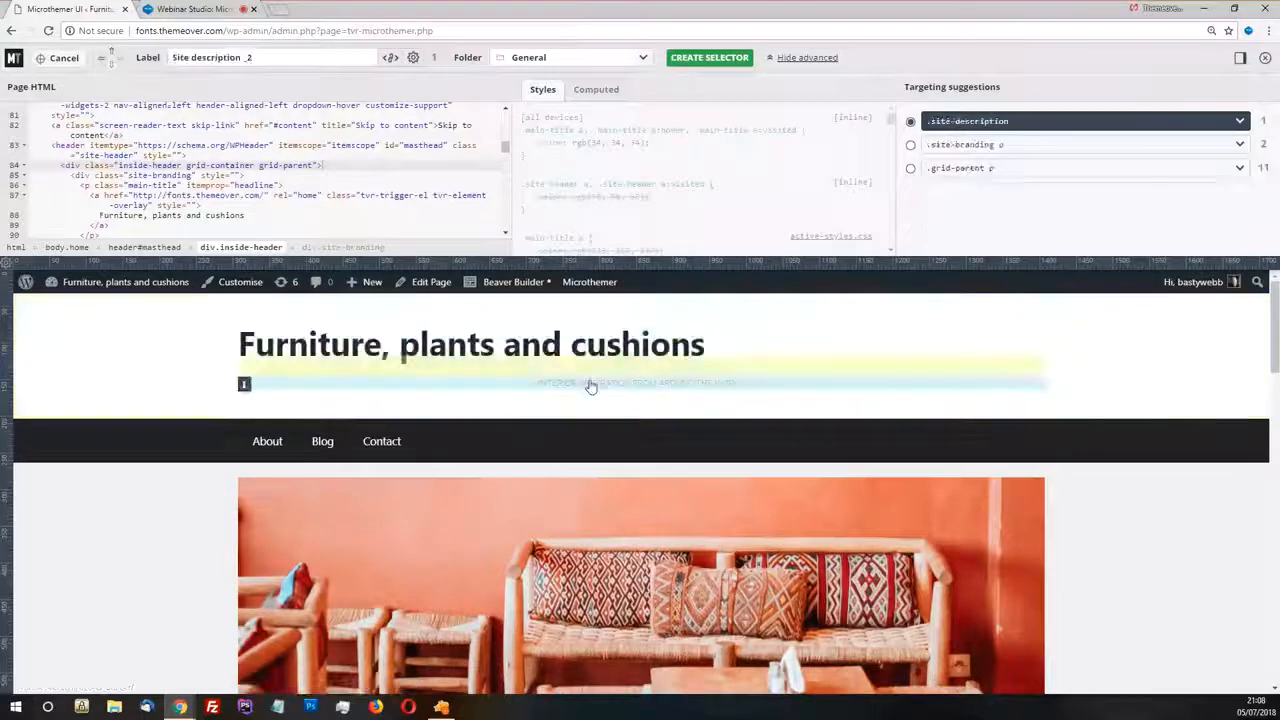
pyautogui.click(582, 357)
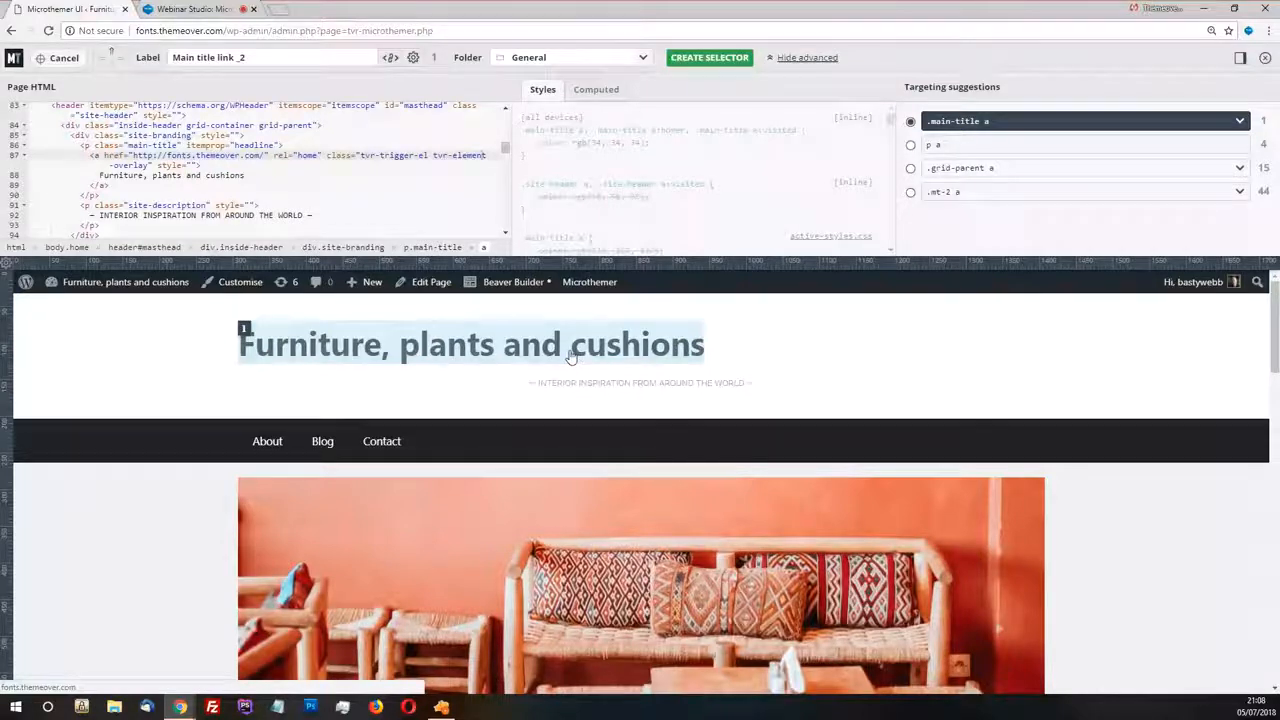
pyautogui.click(574, 377)
pyautogui.click(572, 352)
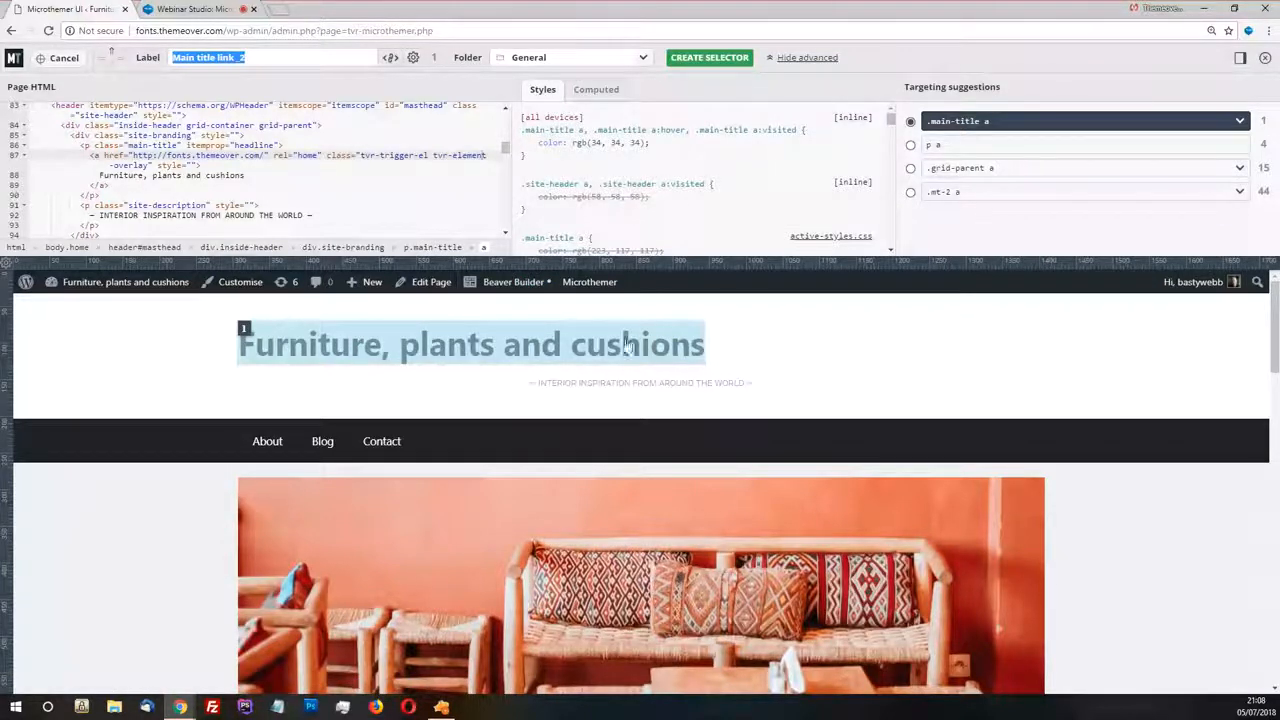
# Inspect the title text, the site-description paragraph and the main title anchor in the page HTML
pyautogui.click(126, 180)
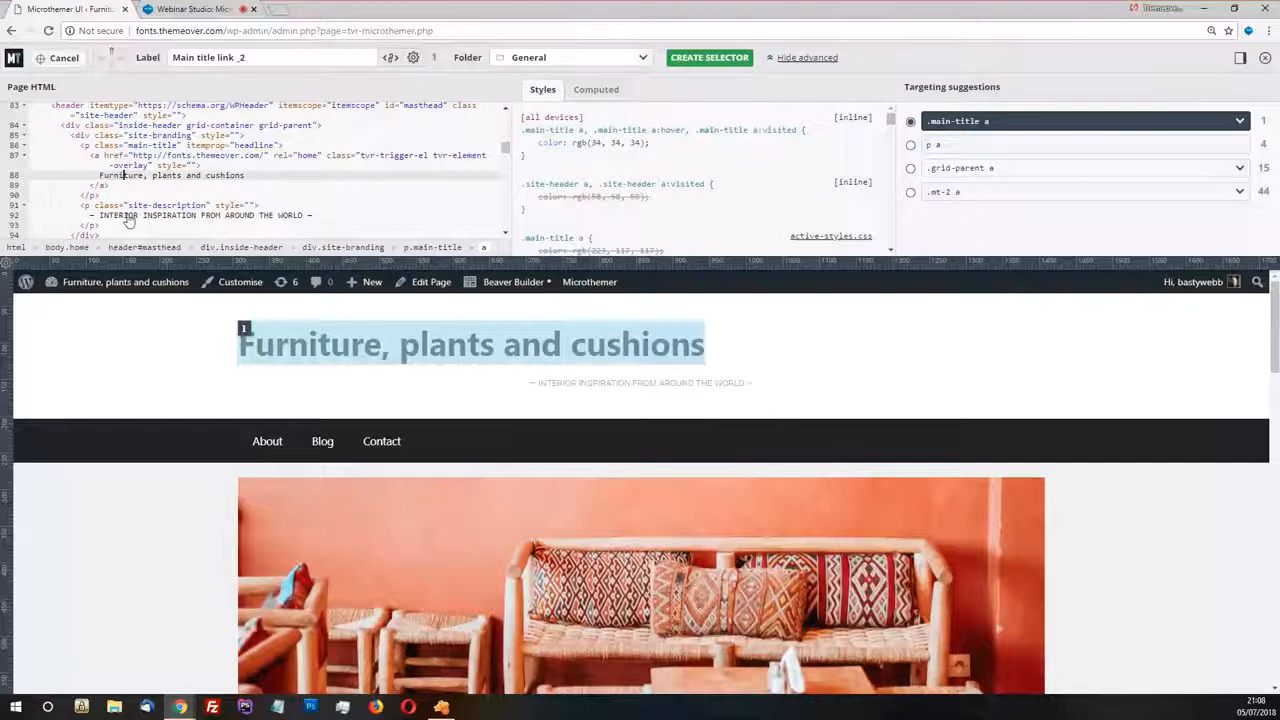
pyautogui.click(113, 215)
pyautogui.click(110, 205)
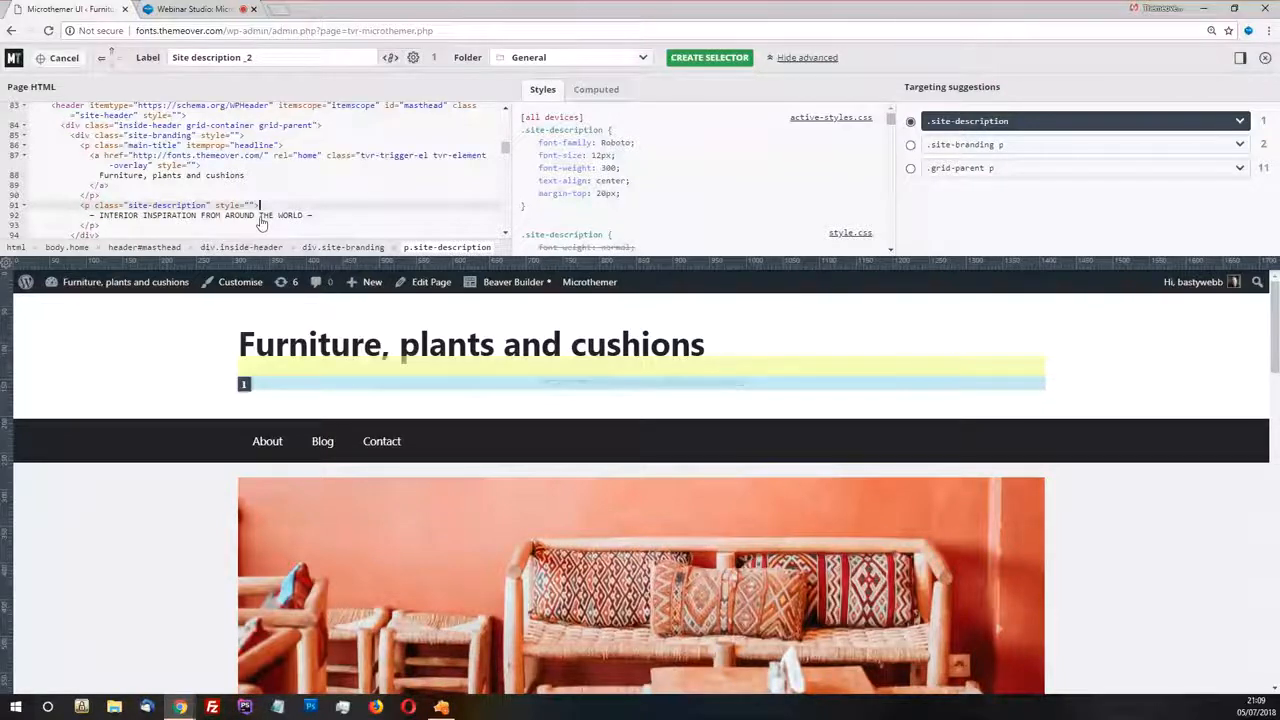
pyautogui.click(98, 156)
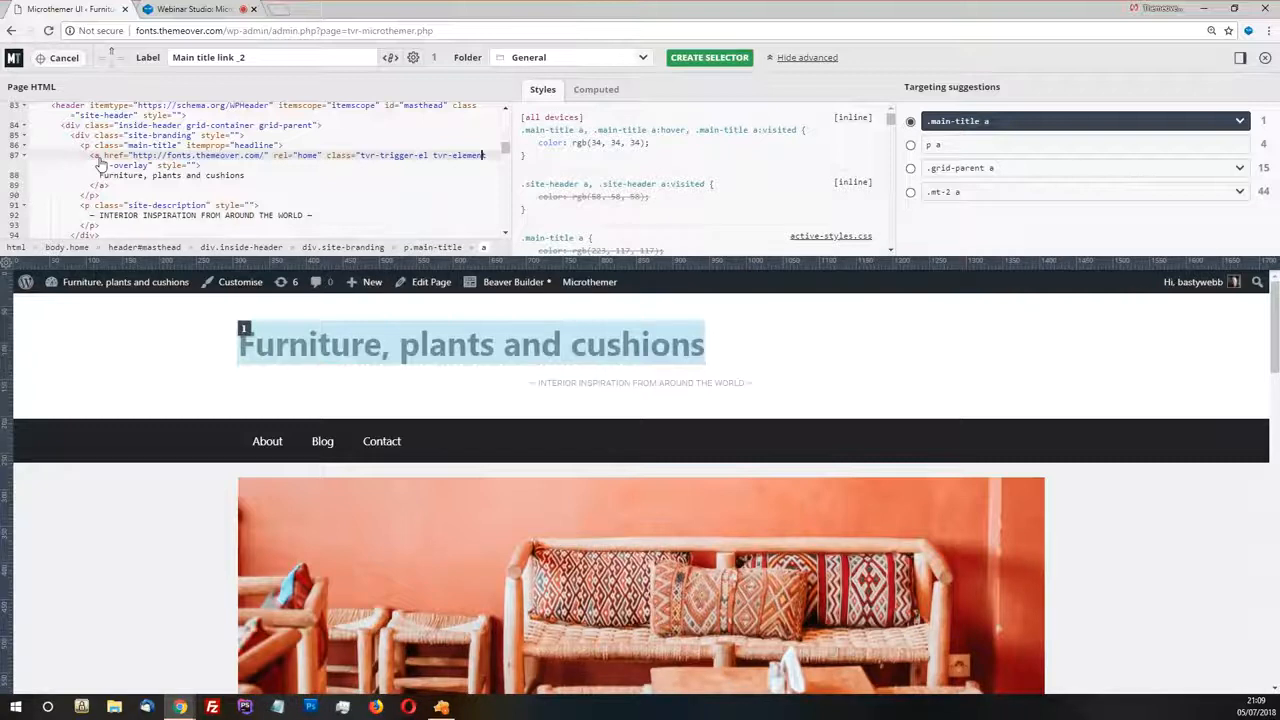
# Inspect the title's parent elements inside-header, masthead and site-branding in the page HTML, ending back on the title anchor
pyautogui.click(72, 126)
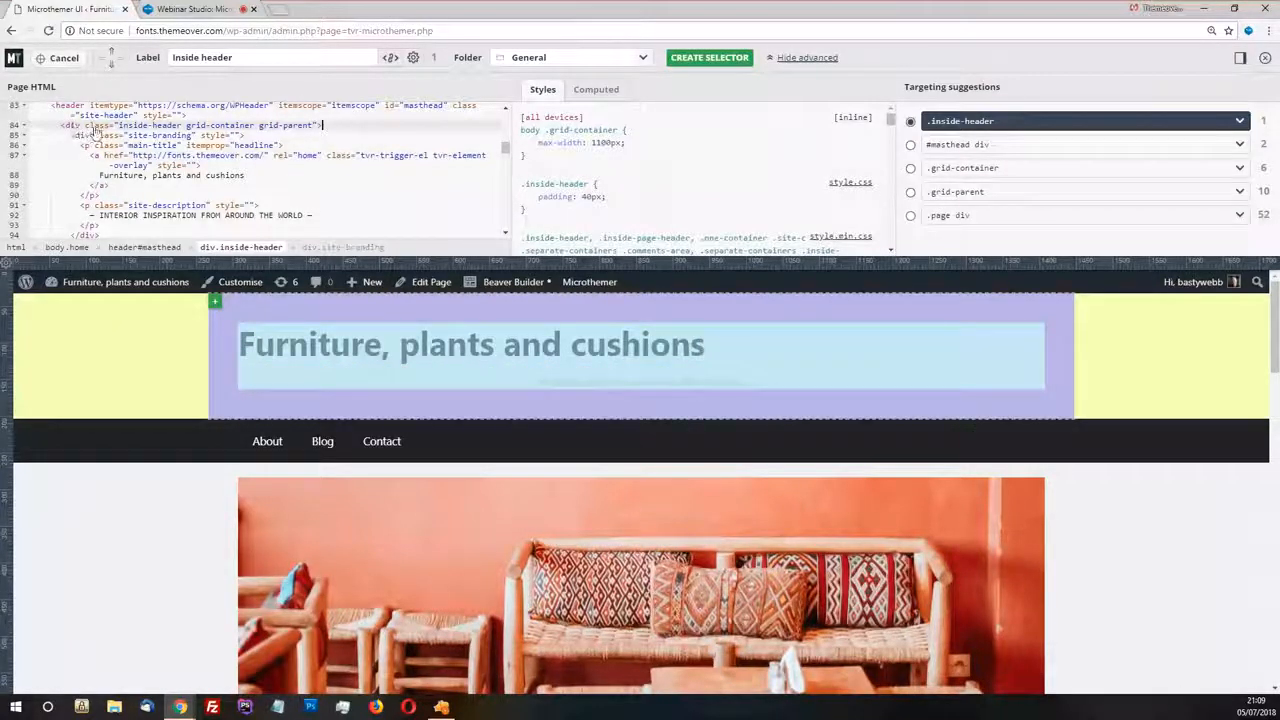
pyautogui.click(76, 106)
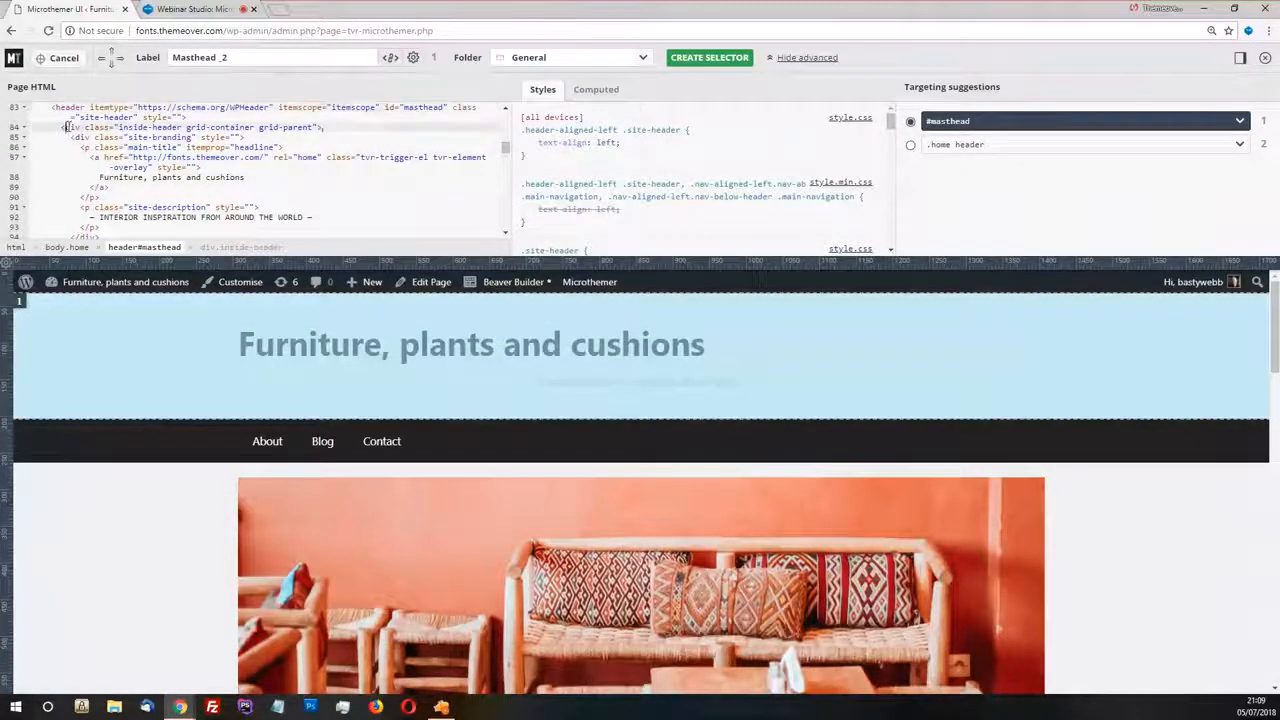
pyautogui.click(67, 127)
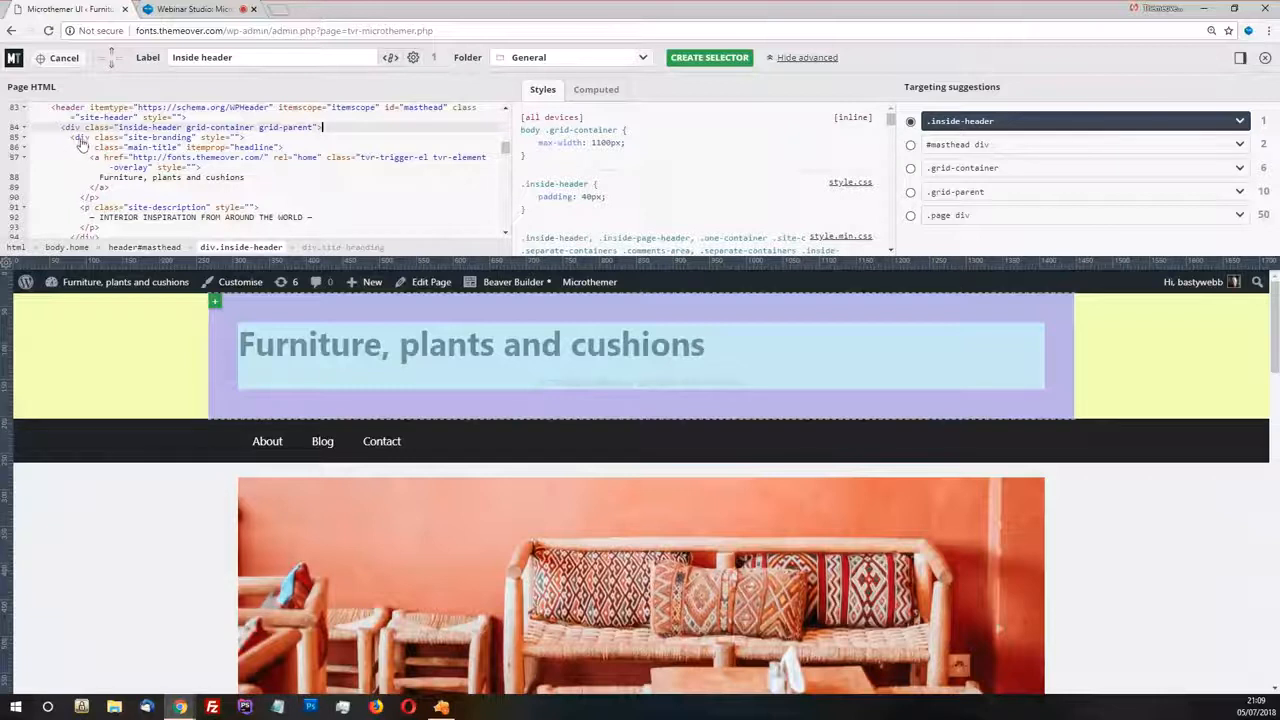
pyautogui.click(83, 138)
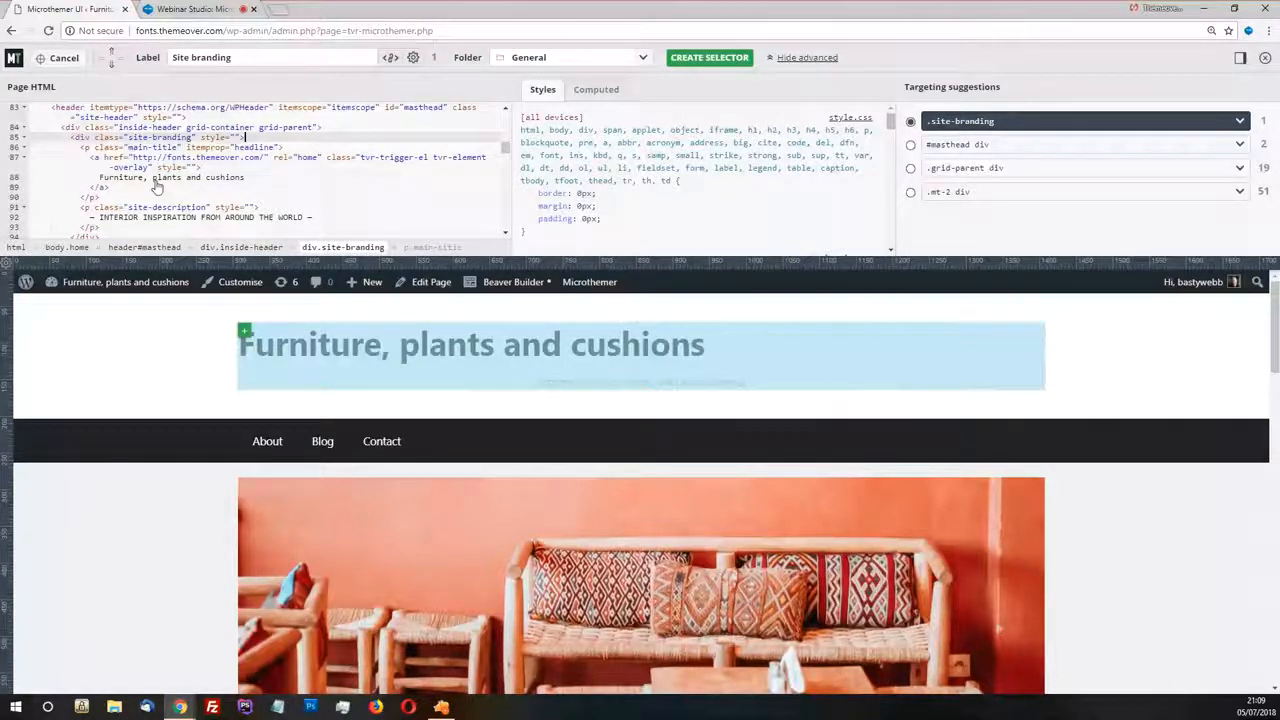
pyautogui.click(95, 159)
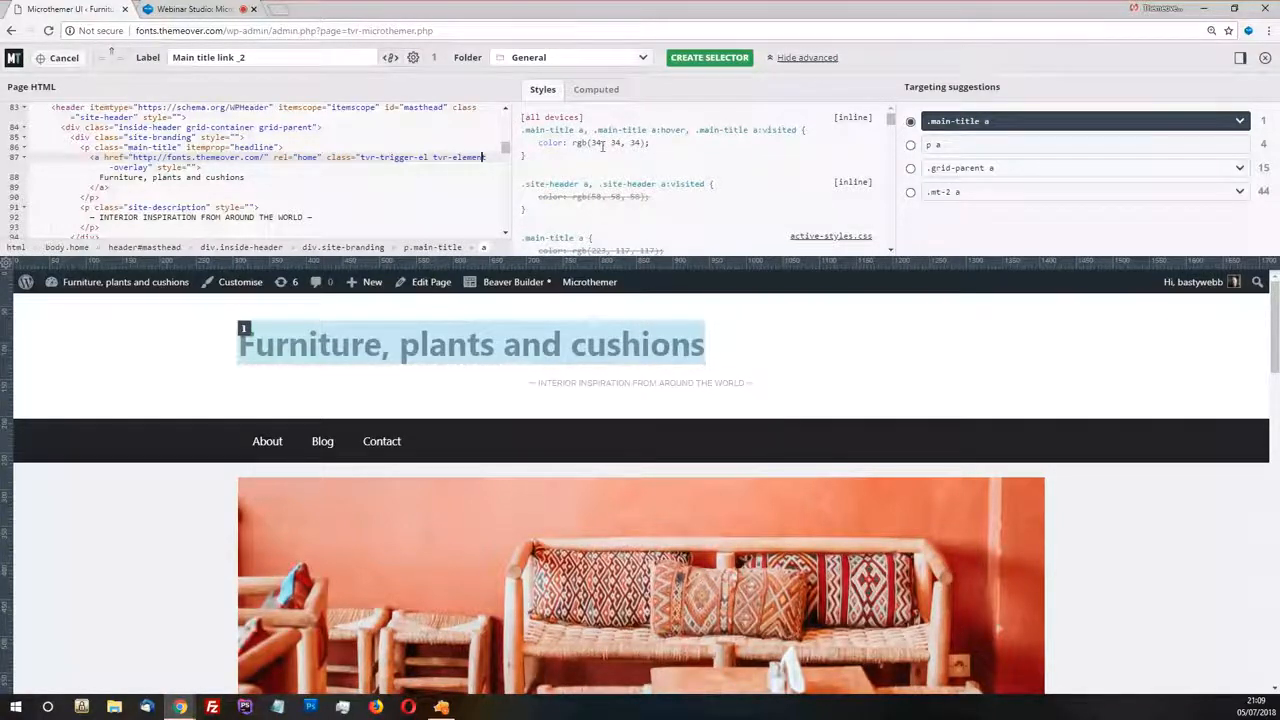
# Review the CSS rules applied to the title link and highlight the ".main-title a, .main-title a:hover, .main-title a:visited" selectors
pyautogui.scroll(-2, 650, 172)
pyautogui.scroll(2, 652, 174)
pyautogui.moveTo(797, 131); pyautogui.dragTo(521, 133)
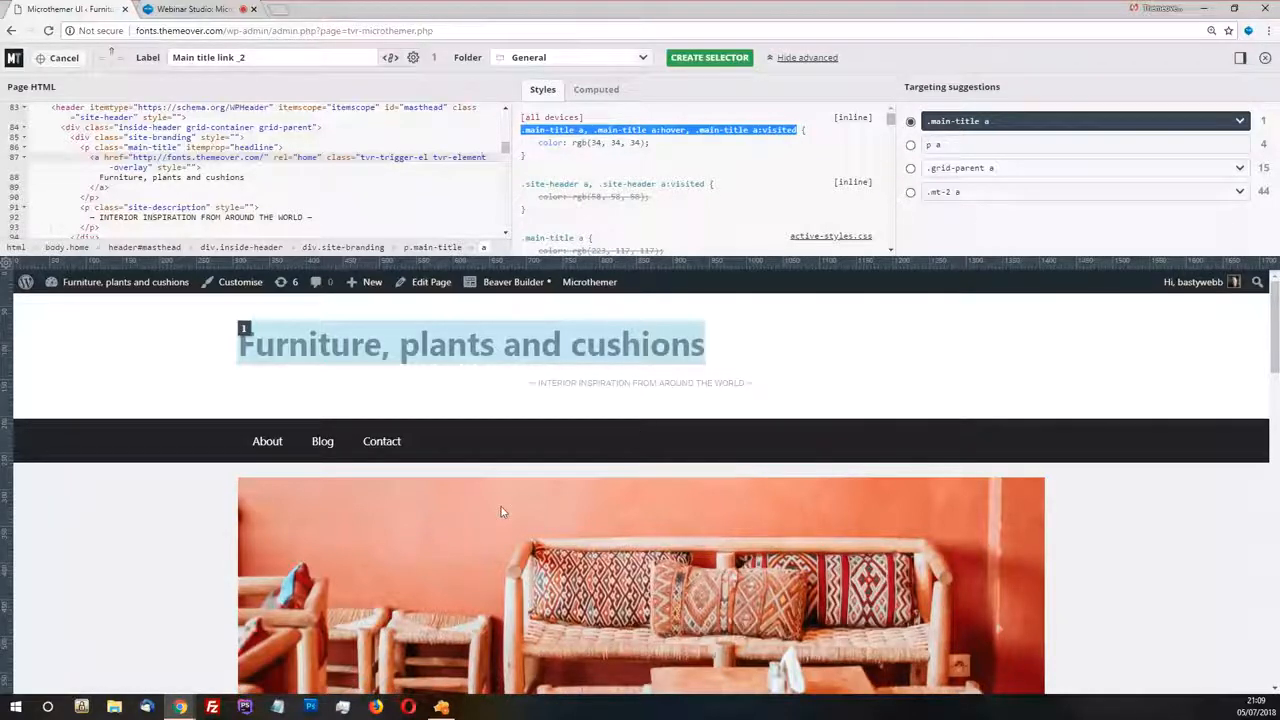
# Inspect the header image in the browser's developer tools and select its page-header-image div
pyautogui.rightClick(452, 549)
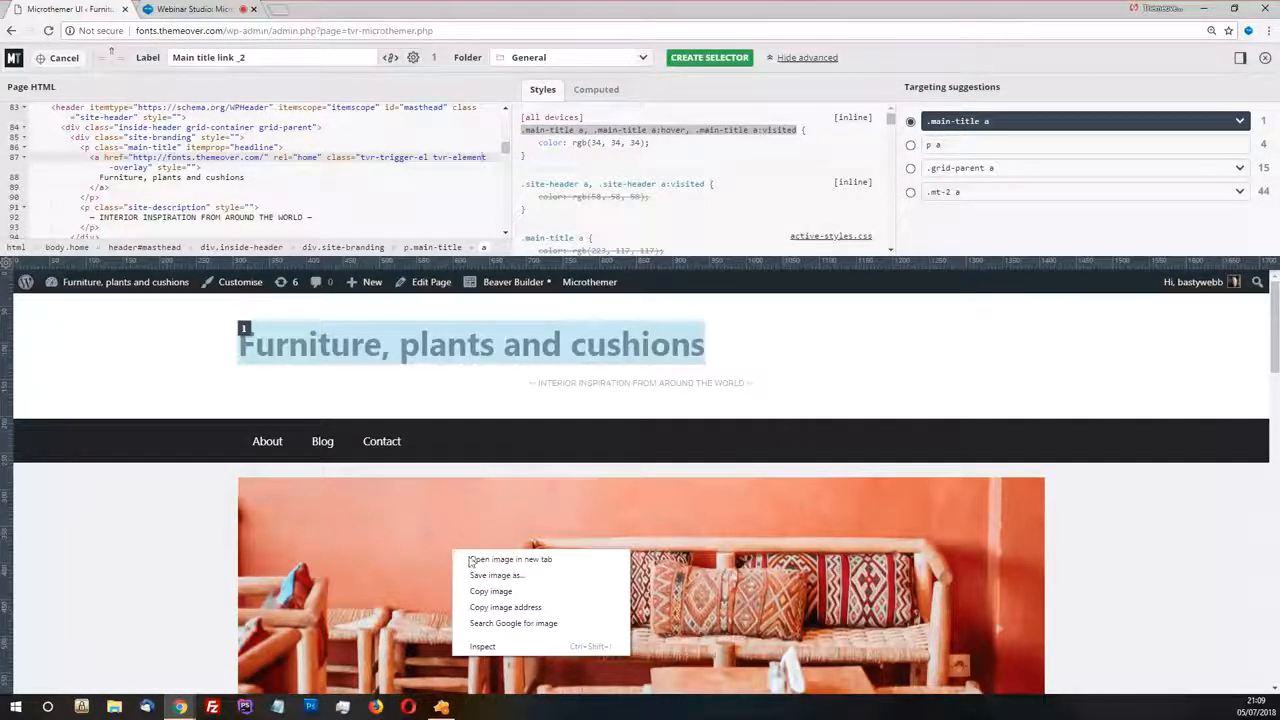
pyautogui.click(484, 647)
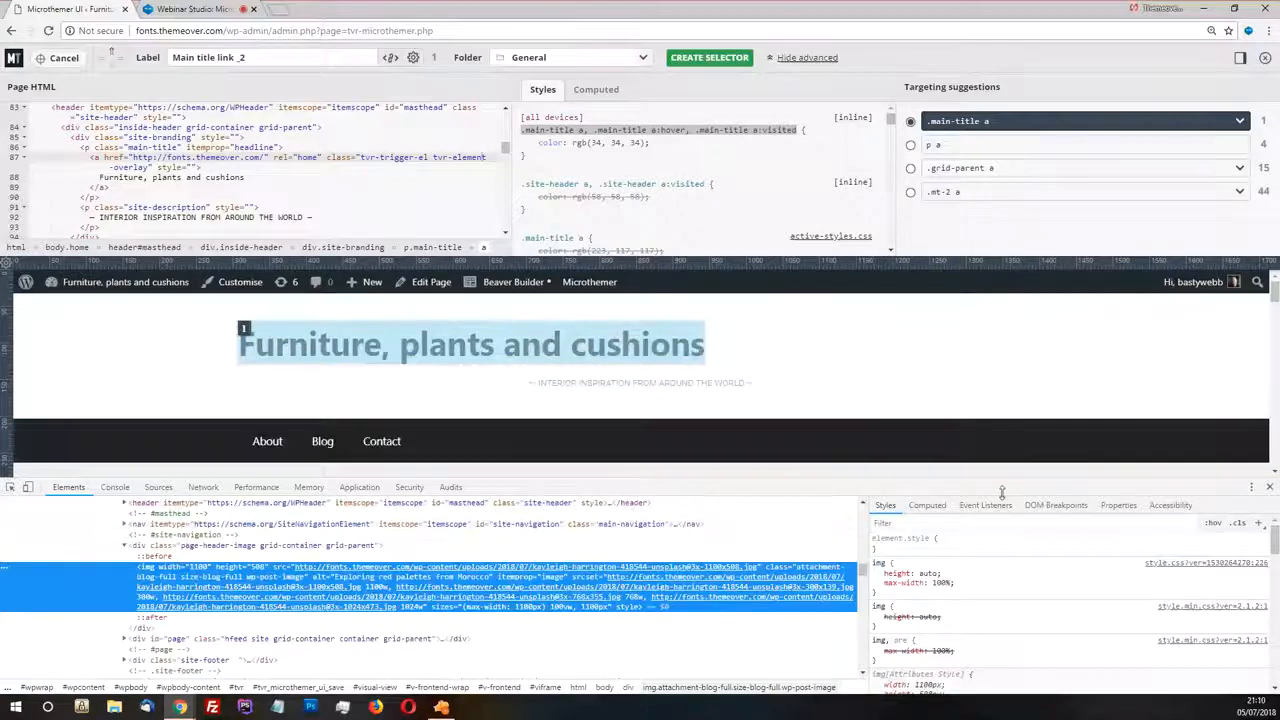
pyautogui.click(200, 545)
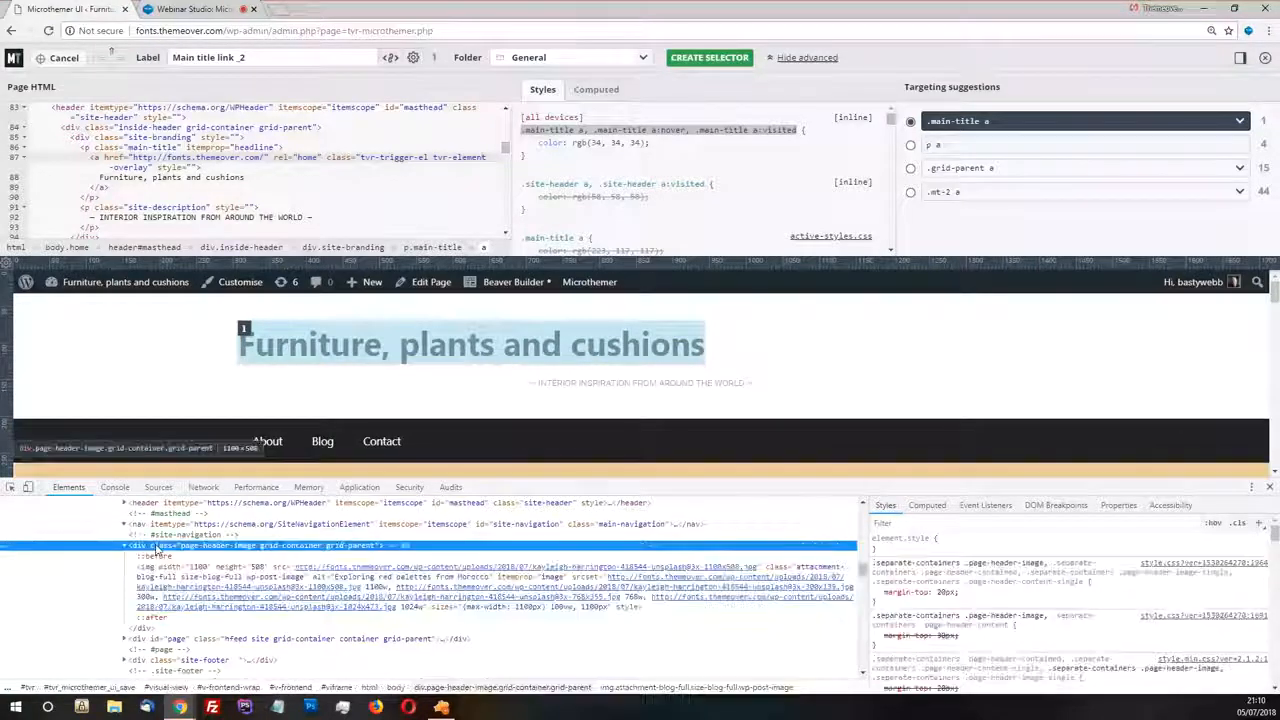
# Exit targeting mode, show the Main title link's font properties and highlight its active-styles color declaration in the developer tools
pyautogui.click(60, 57)
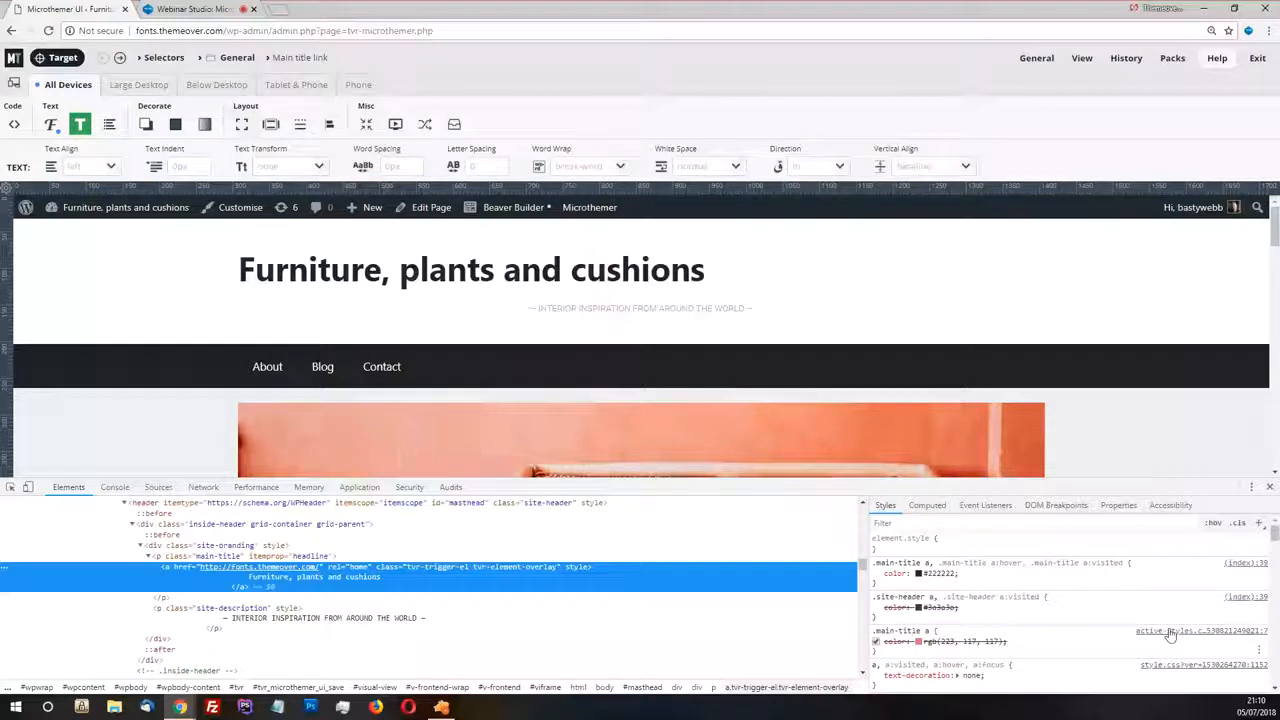
pyautogui.click(50, 124)
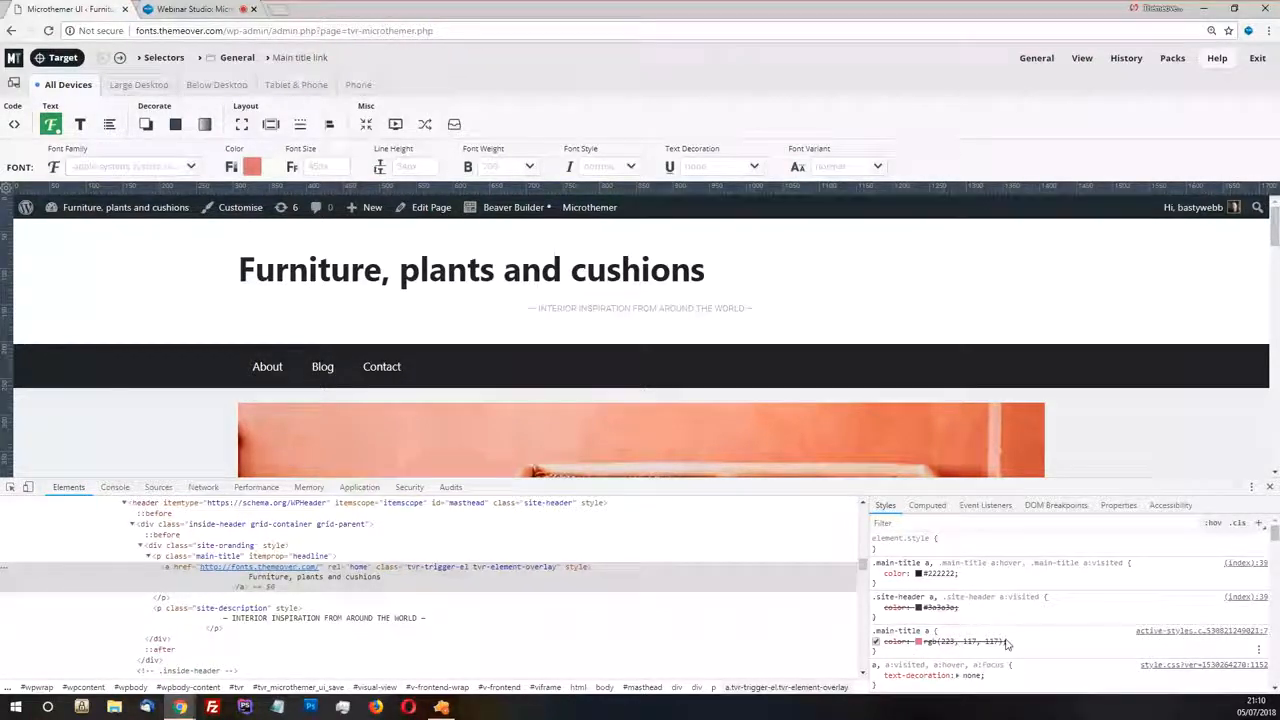
pyautogui.moveTo(1010, 643); pyautogui.dragTo(884, 641)
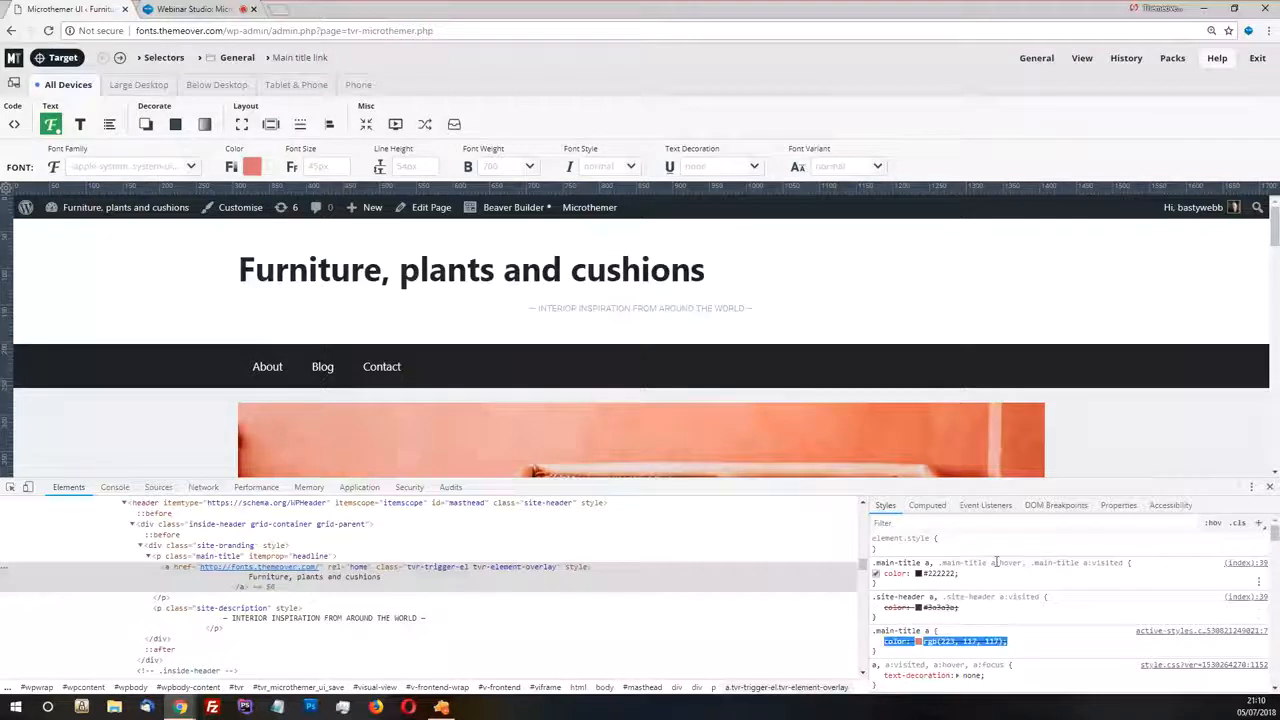
# Examine the full selector list of the #222222 title color rule in the developer tools, including its hover and visited selectors
pyautogui.click(926, 563)
pyautogui.click(920, 563)
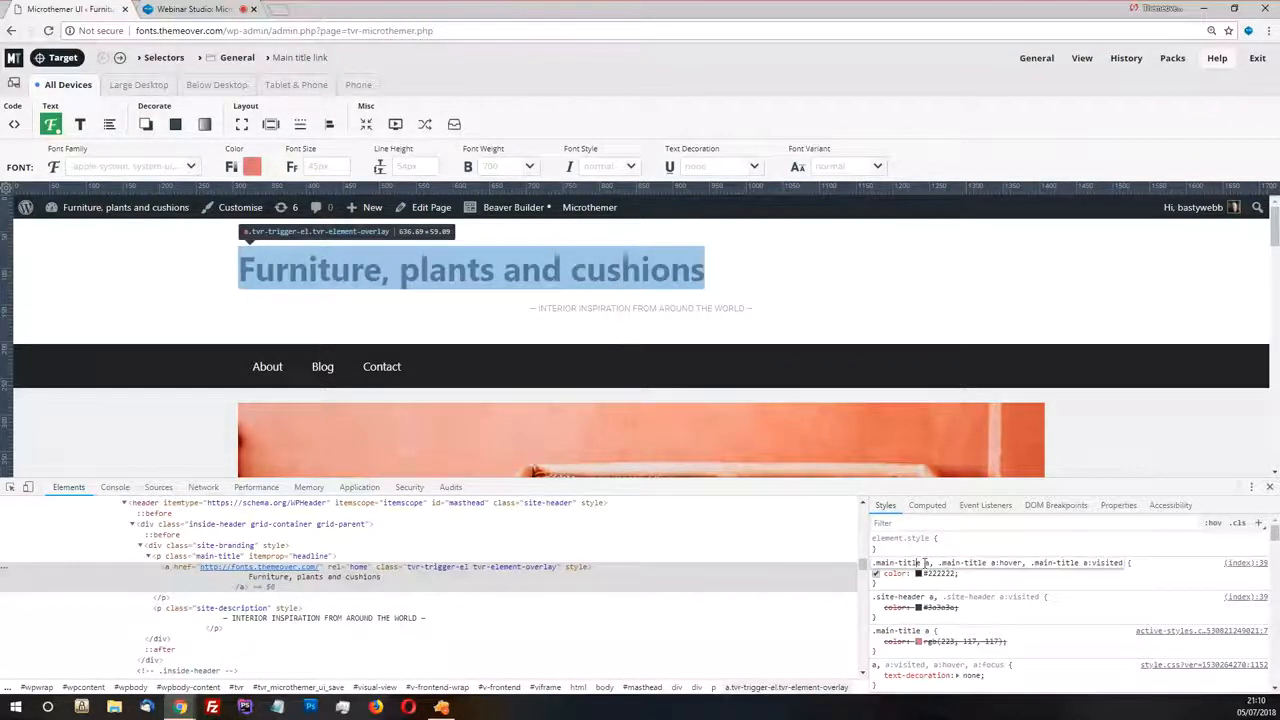
pyautogui.moveTo(1031, 563); pyautogui.dragTo(1120, 563)
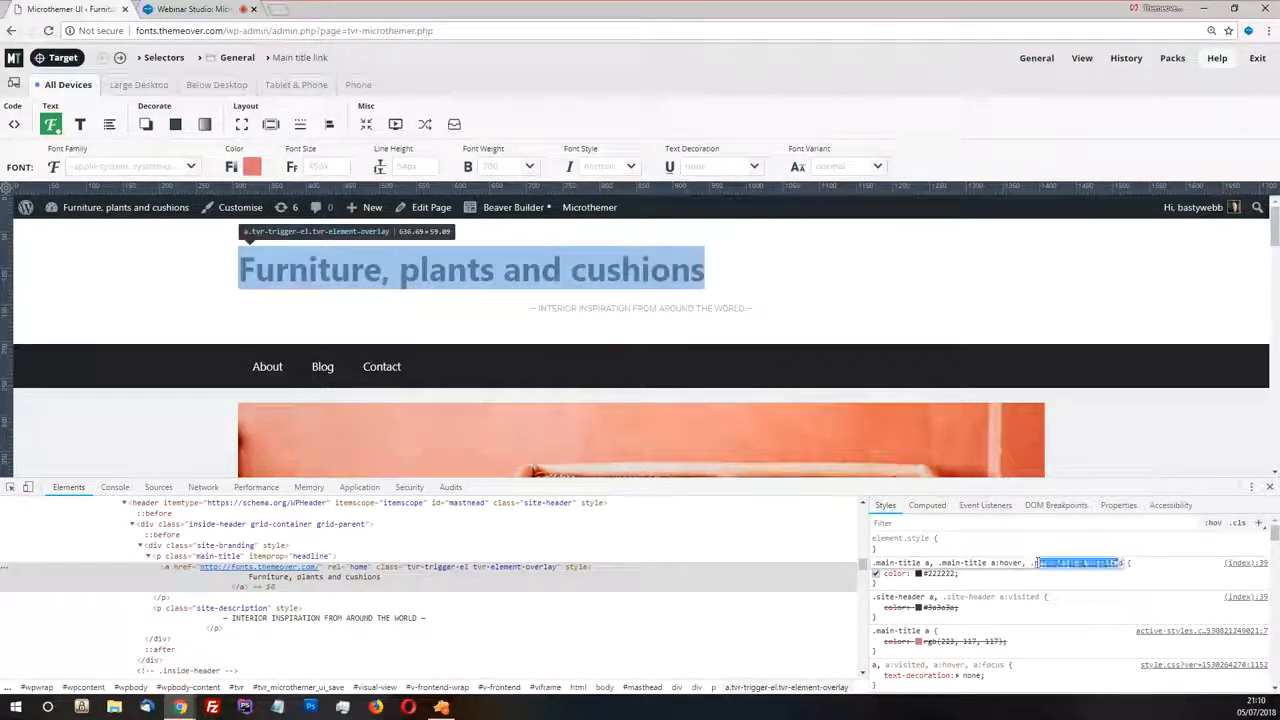
pyautogui.hotkey('ctrl', 'a')
pyautogui.hotkey('ctrl', 'c')
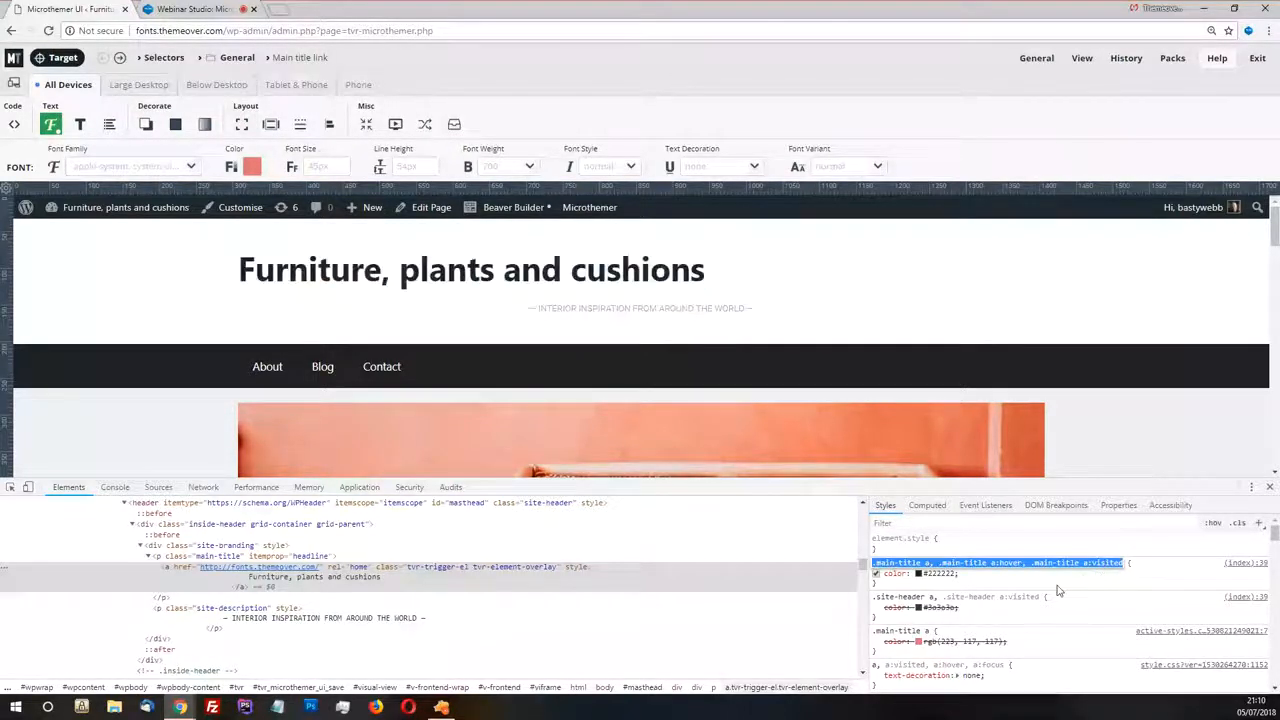
pyautogui.click(331, 81)
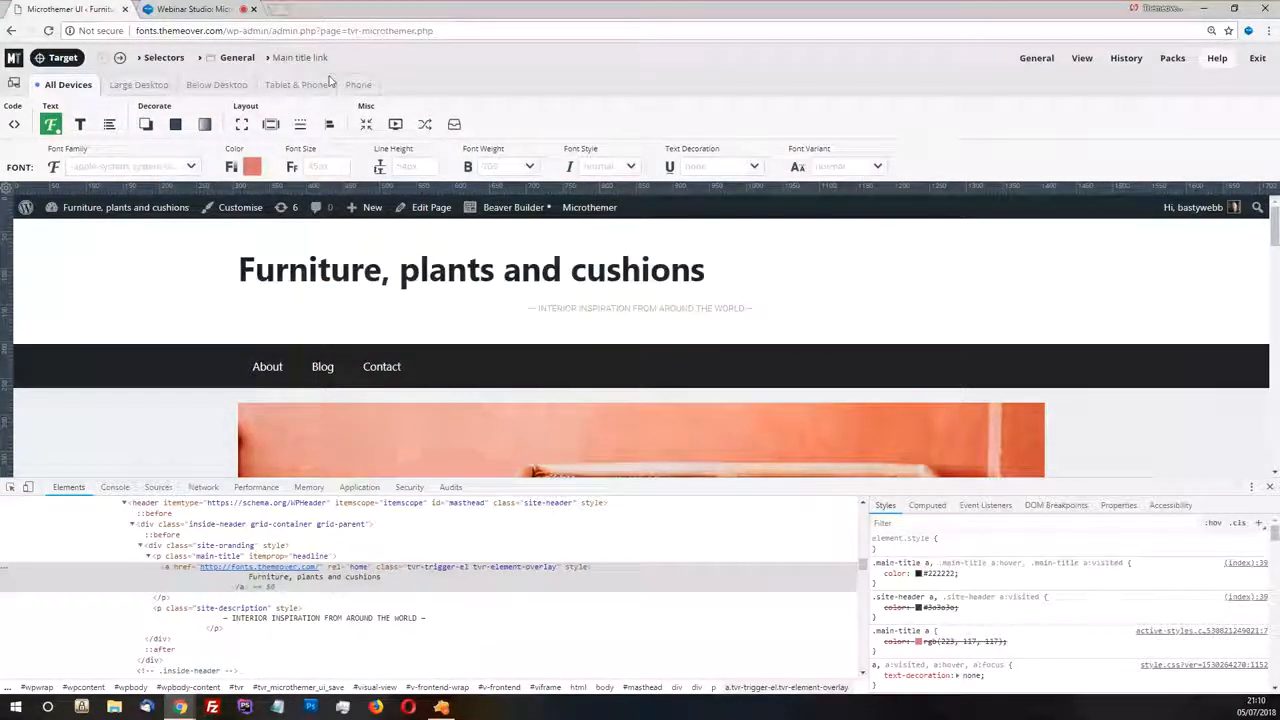
# Replace the Main title link selector code with ".main-title a, .main-title a:hover, .main-title a:visited" and save it
pyautogui.click(290, 57)
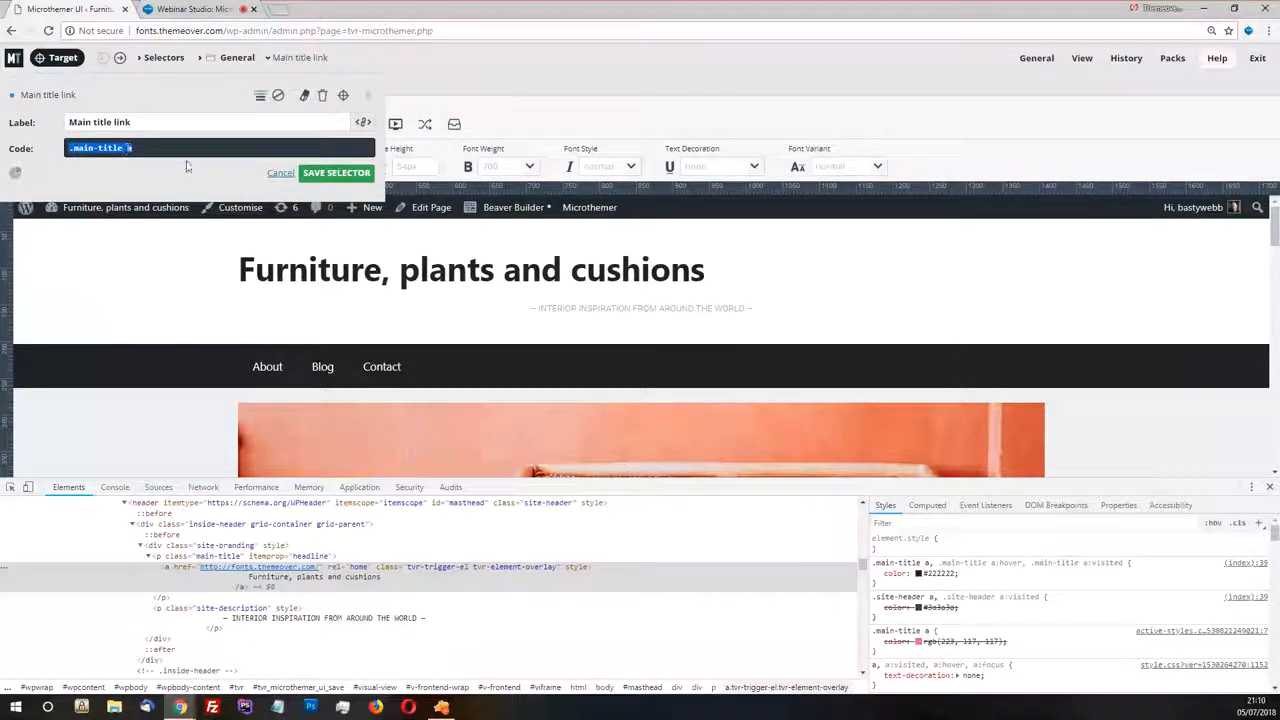
pyautogui.hotkey('ctrl', 'v')
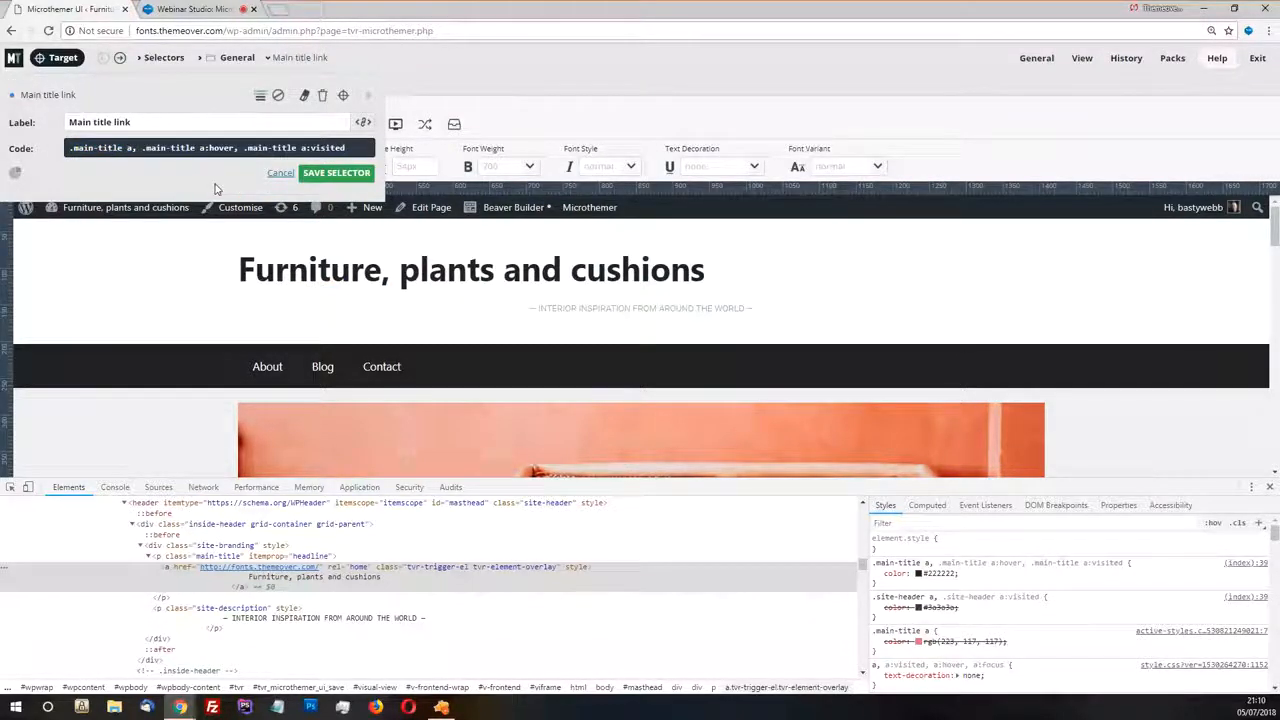
pyautogui.click(338, 174)
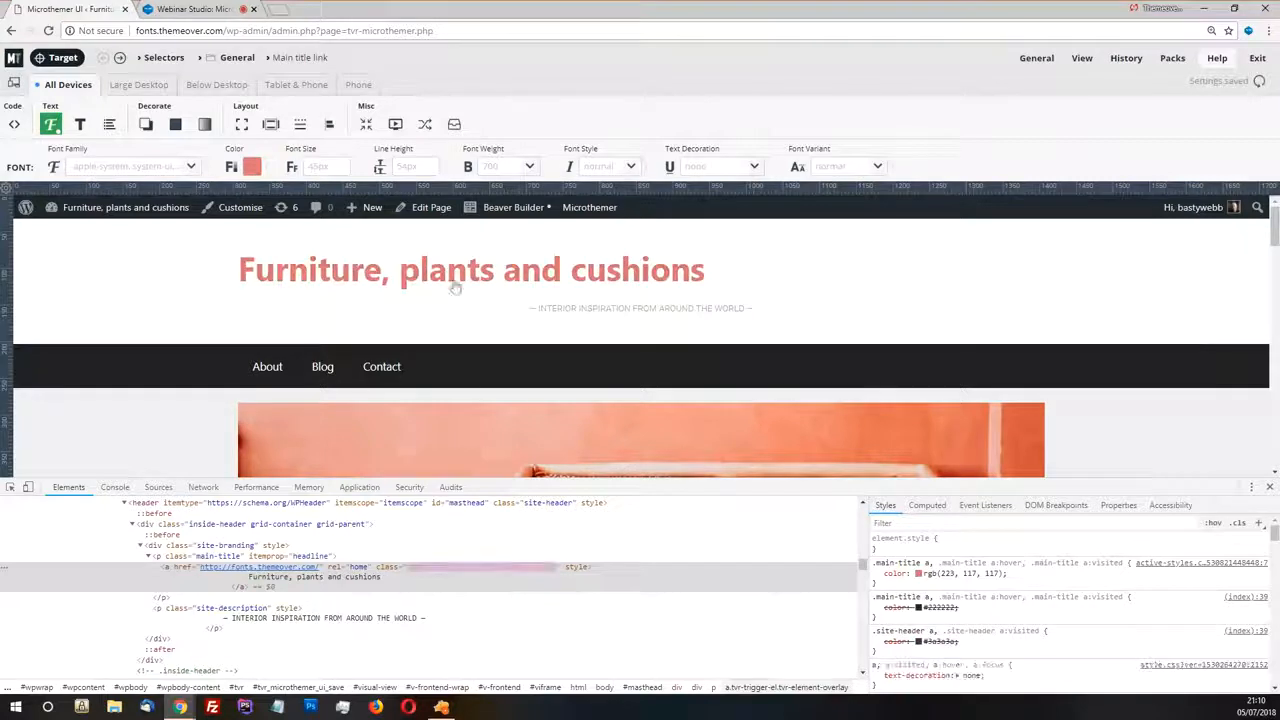
# Review the Main title link's selector code and highlight its ":visited" part
pyautogui.click(306, 60)
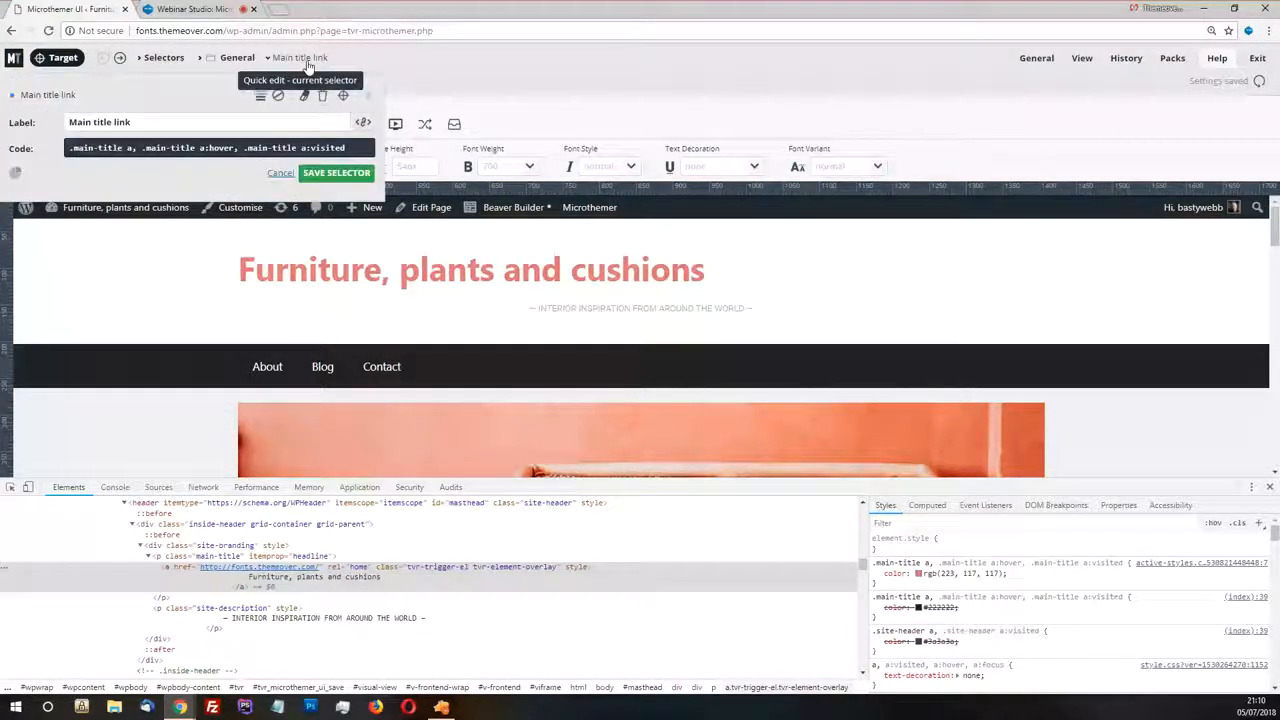
pyautogui.click(281, 173)
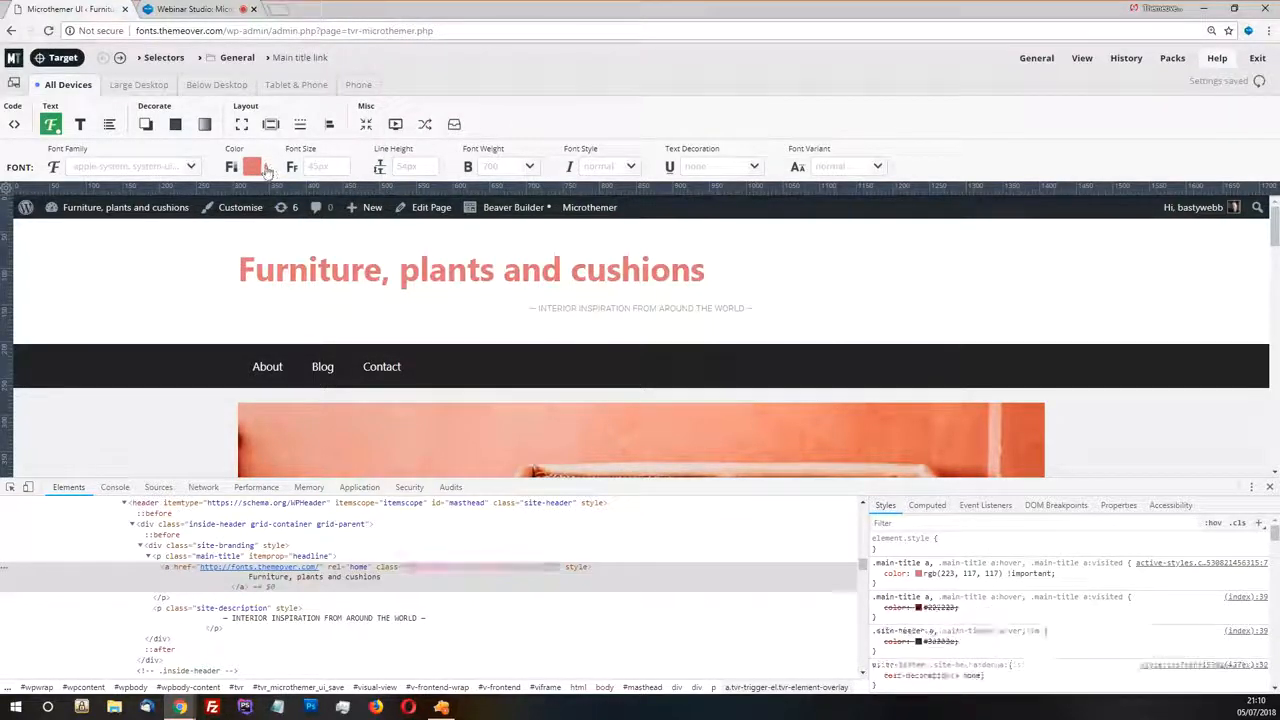
pyautogui.click(299, 60)
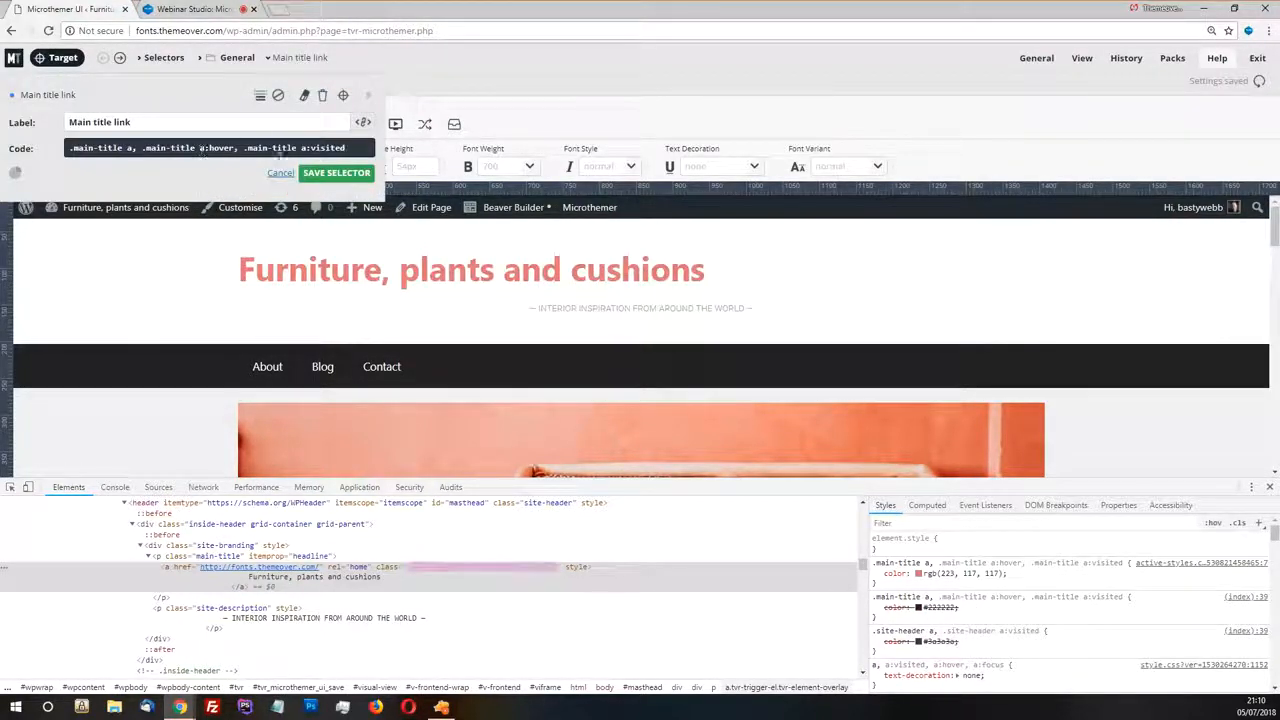
pyautogui.moveTo(344, 148); pyautogui.dragTo(305, 148)
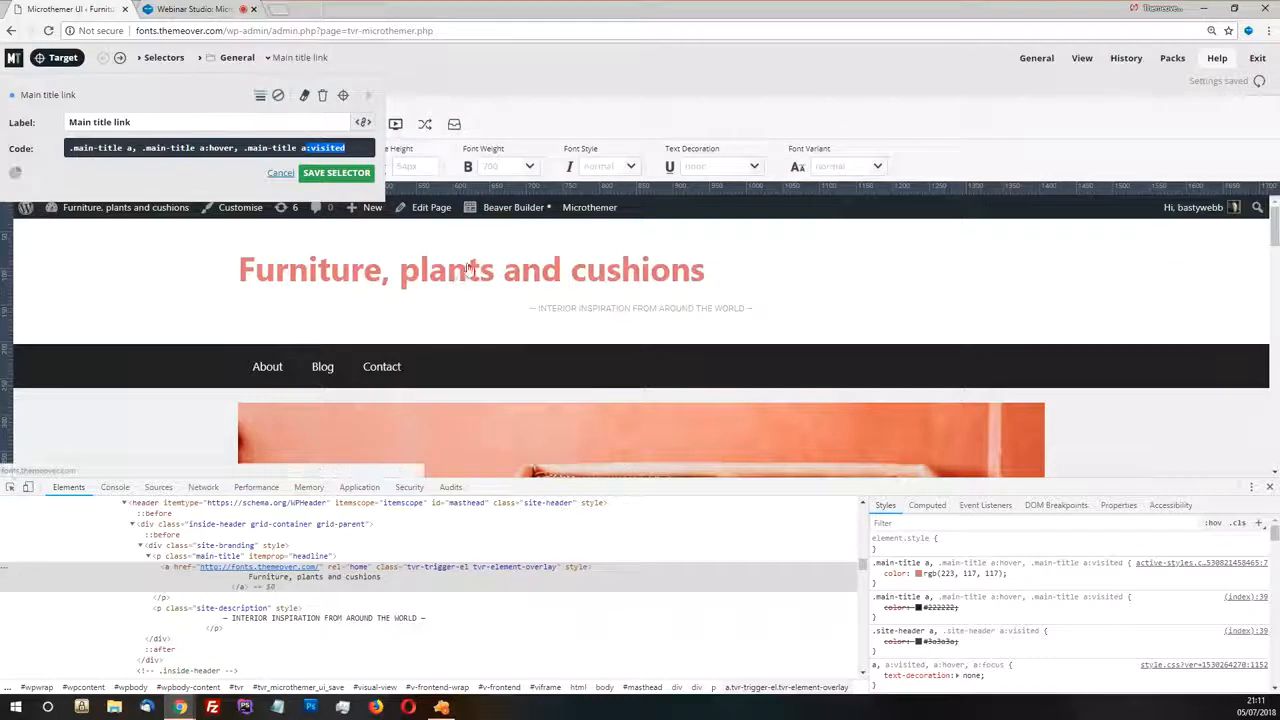
pyautogui.click(561, 119)
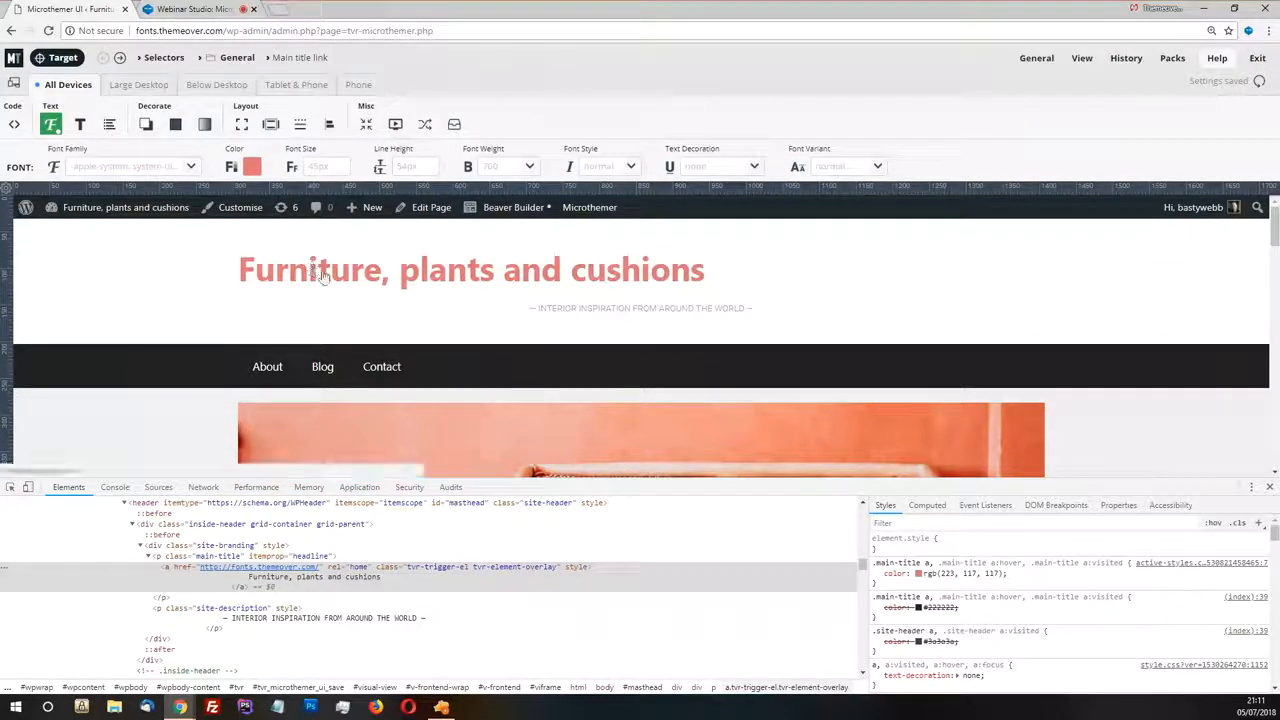
# Try marking the title link's font color as !important and highlight ".main-title a" in its selector code
pyautogui.click(266, 170)
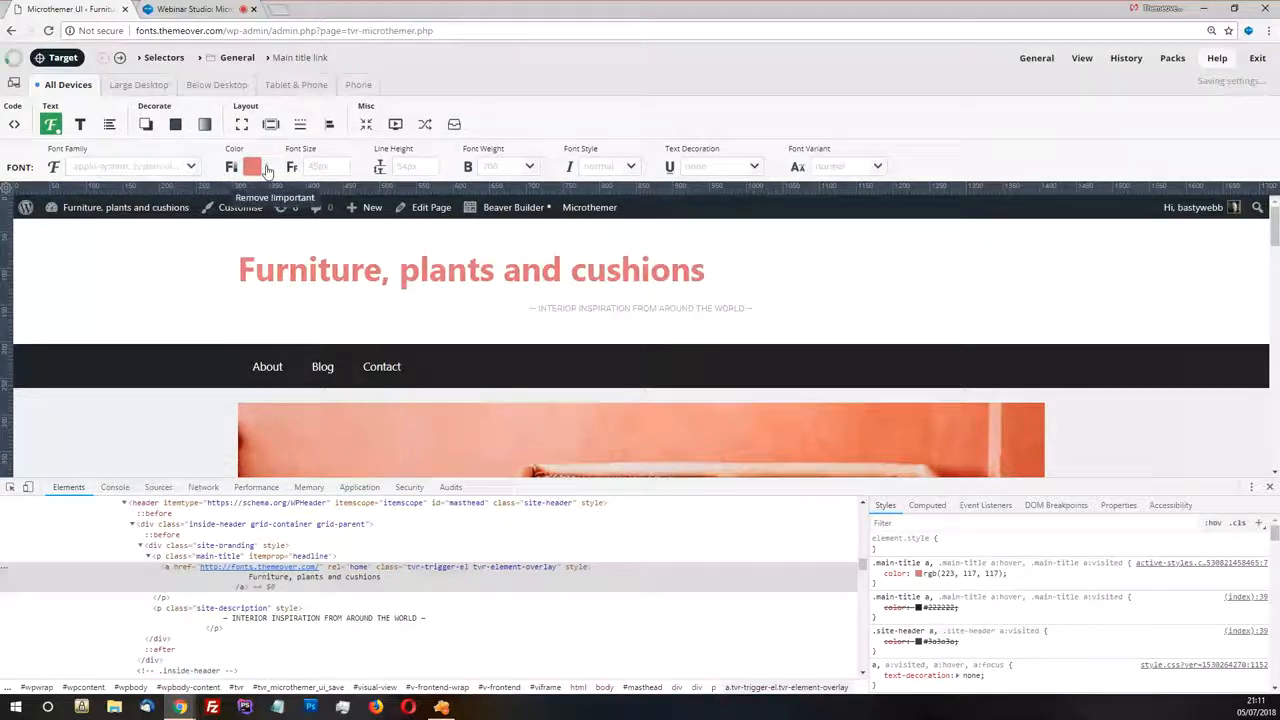
pyautogui.click(285, 58)
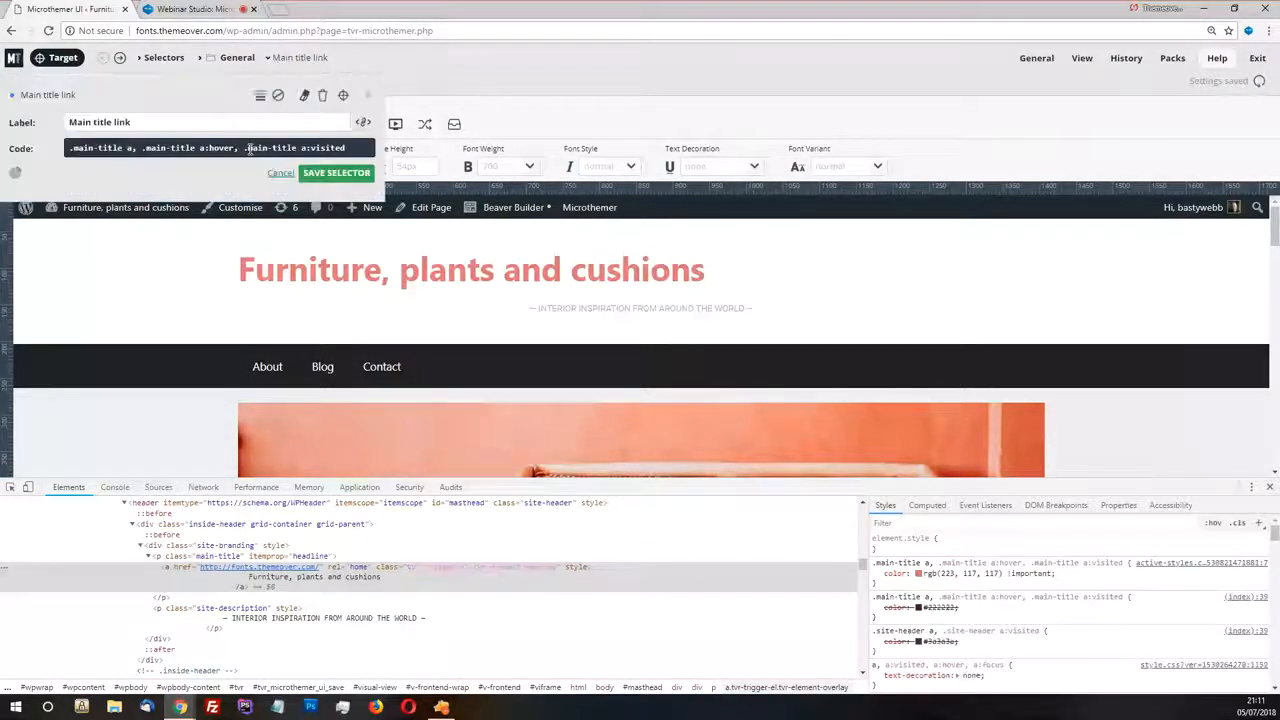
pyautogui.moveTo(133, 148); pyautogui.dragTo(68, 148)
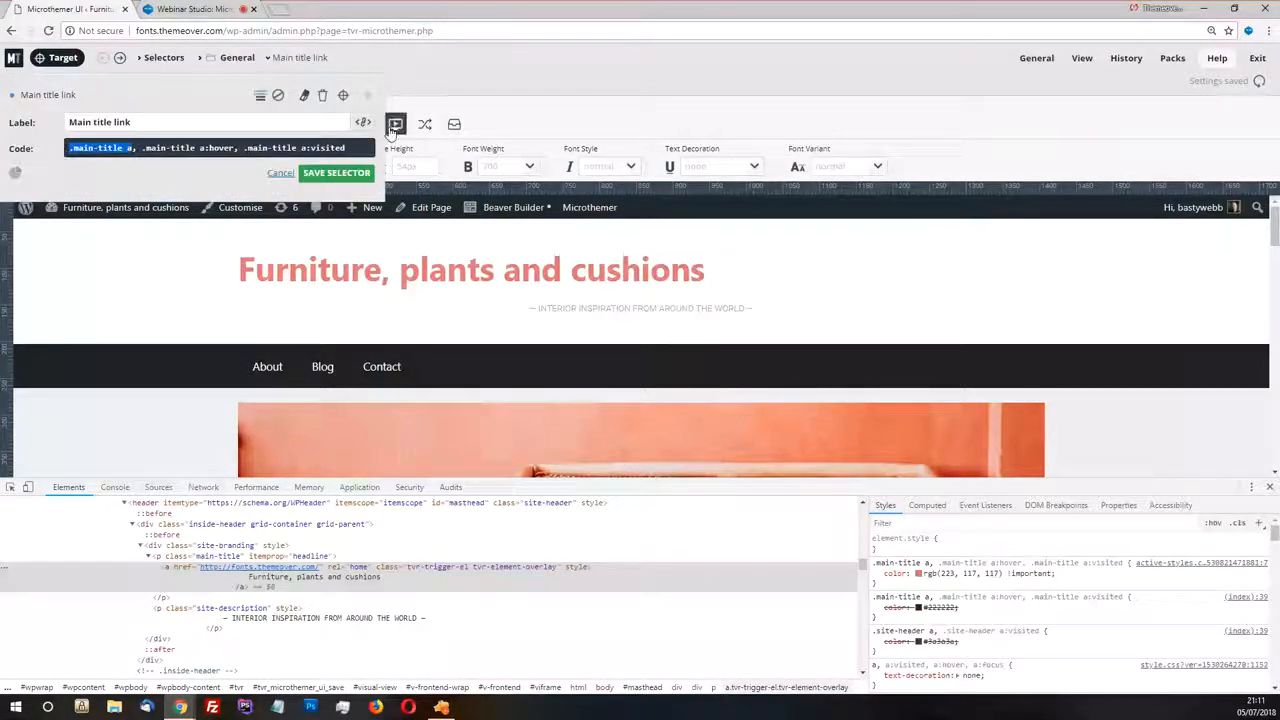
pyautogui.click(560, 120)
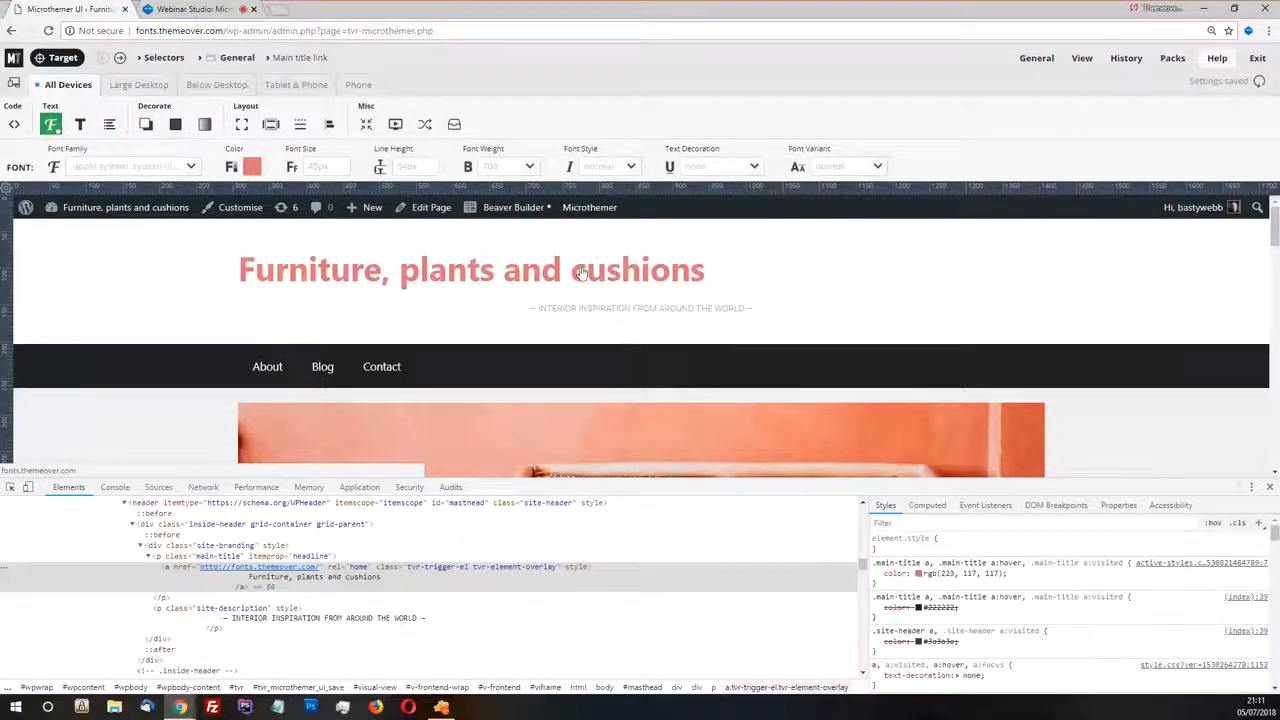
# Switch to Zeplin, inspect the site title's typeface, size and color in the design, and return to the Microthemer browser window
pyautogui.click(441, 707)
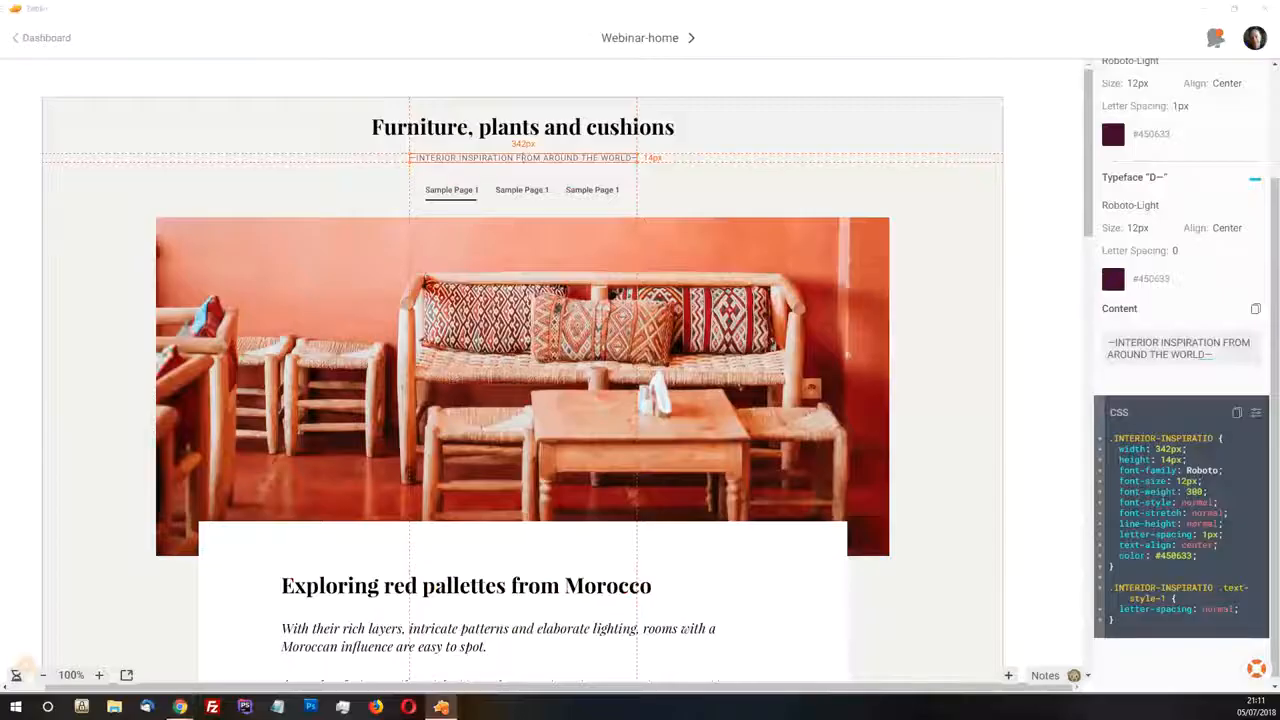
pyautogui.click(446, 112)
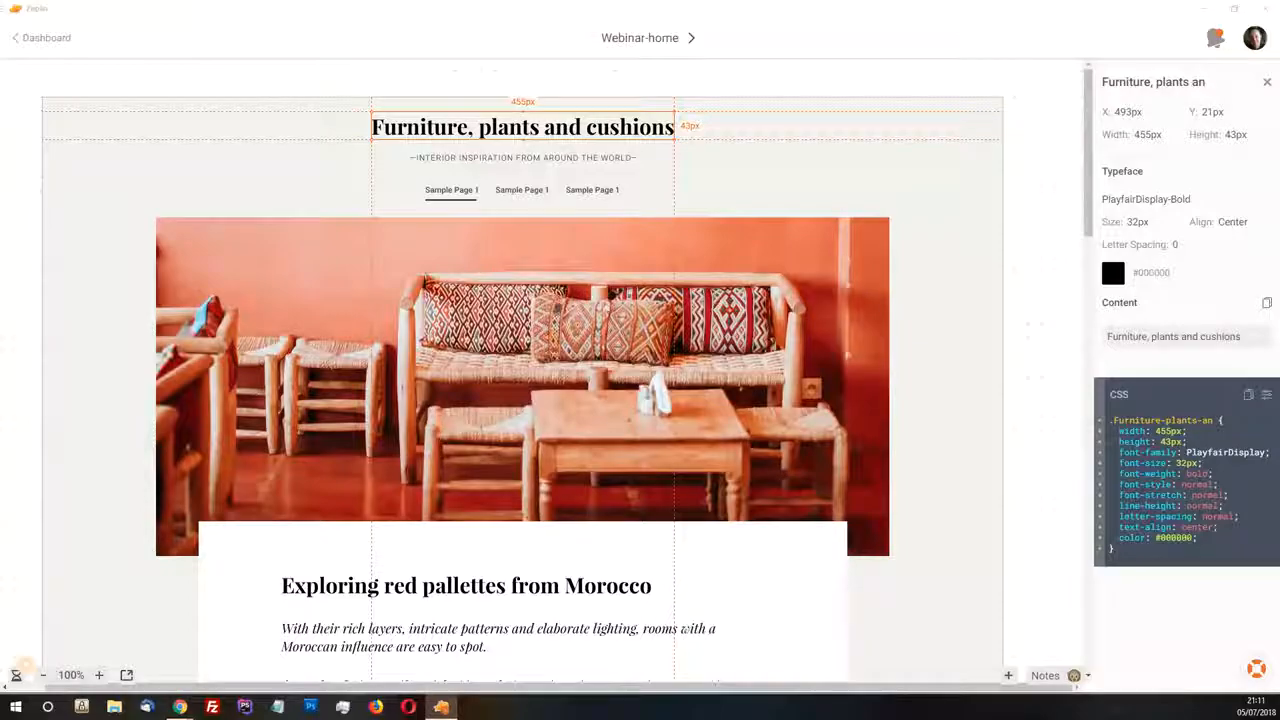
pyautogui.hotkey('alt', 'Tab')
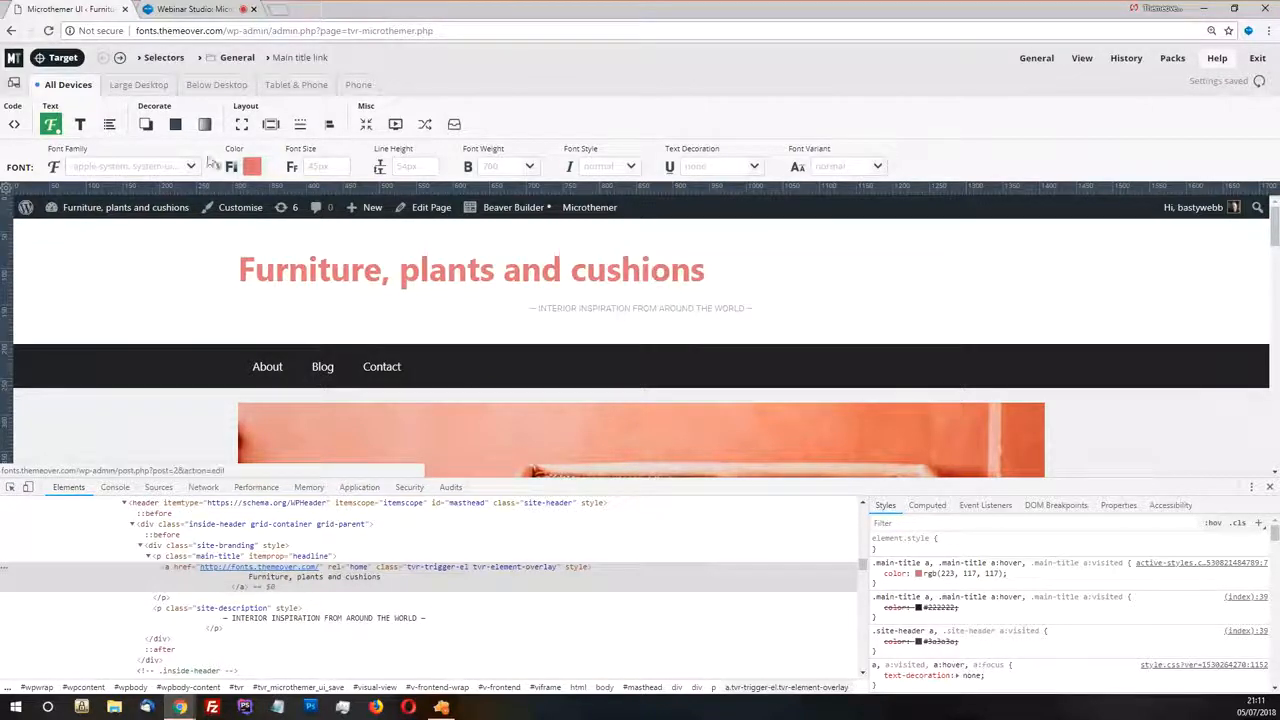
# Set the title link's font size to 32 and its font family to the Google font Playfair Display (700)
pyautogui.click(345, 166)
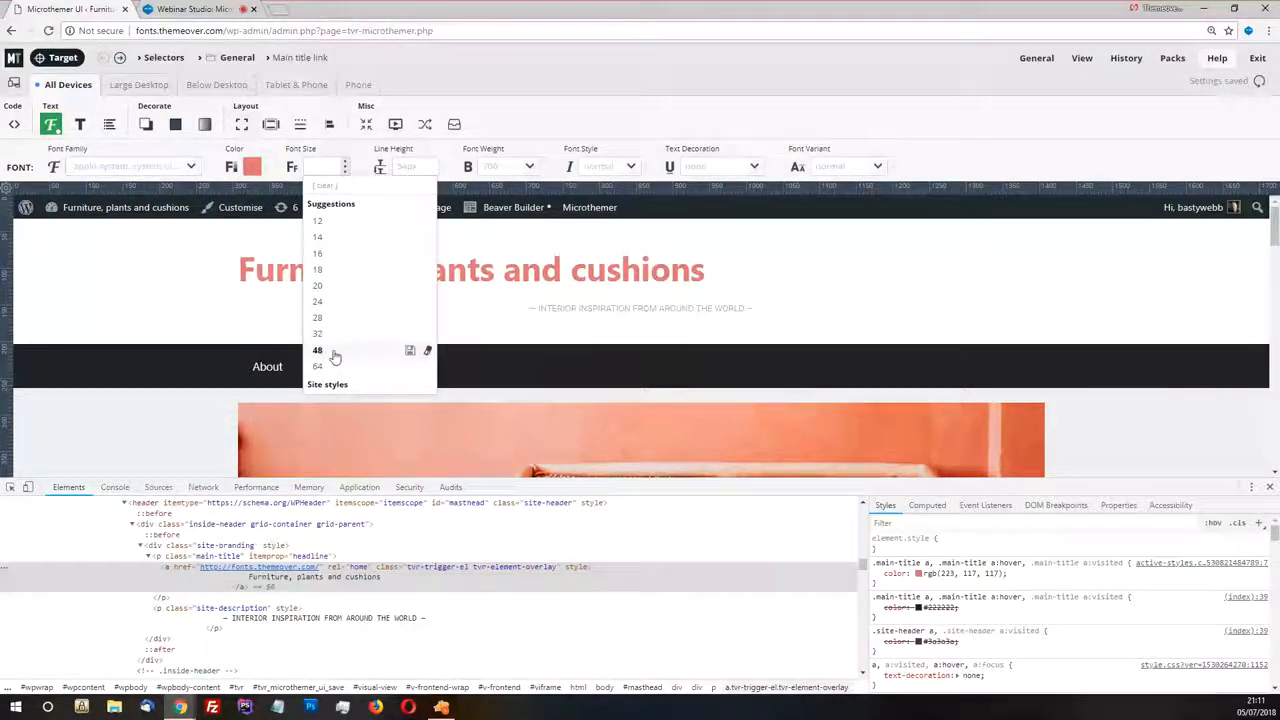
pyautogui.click(318, 334)
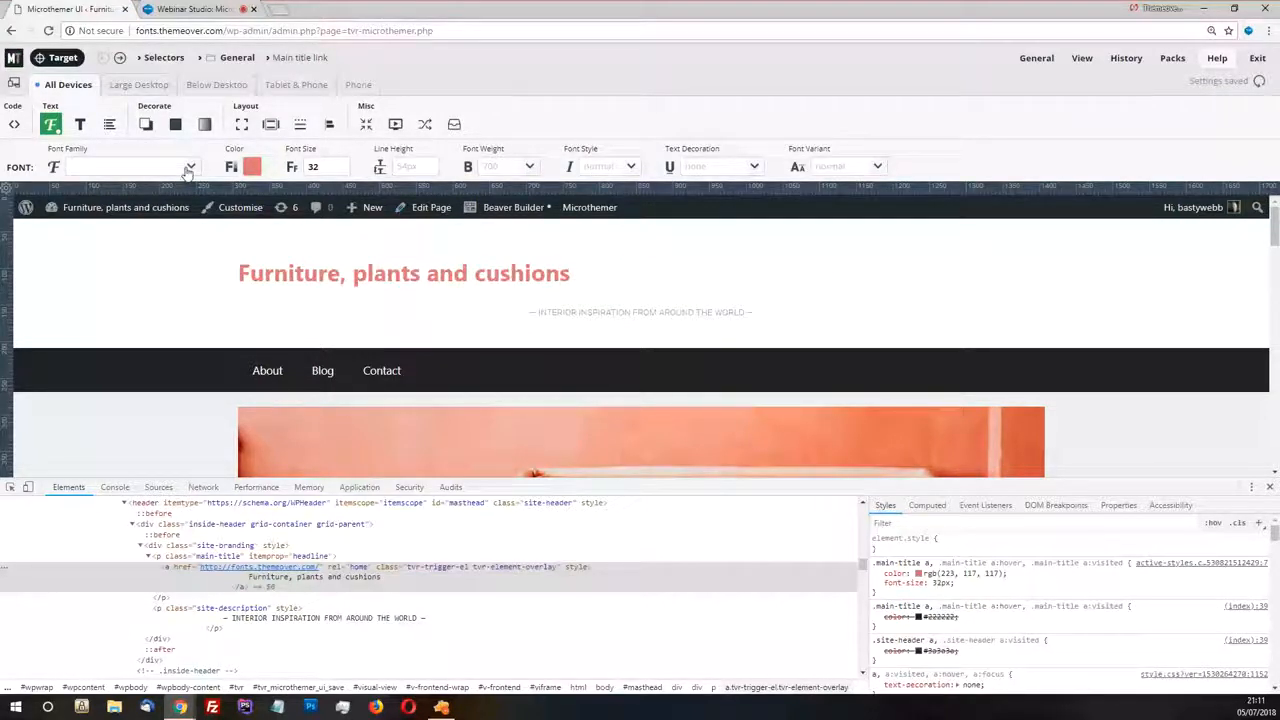
pyautogui.click(132, 166)
pyautogui.click(128, 199)
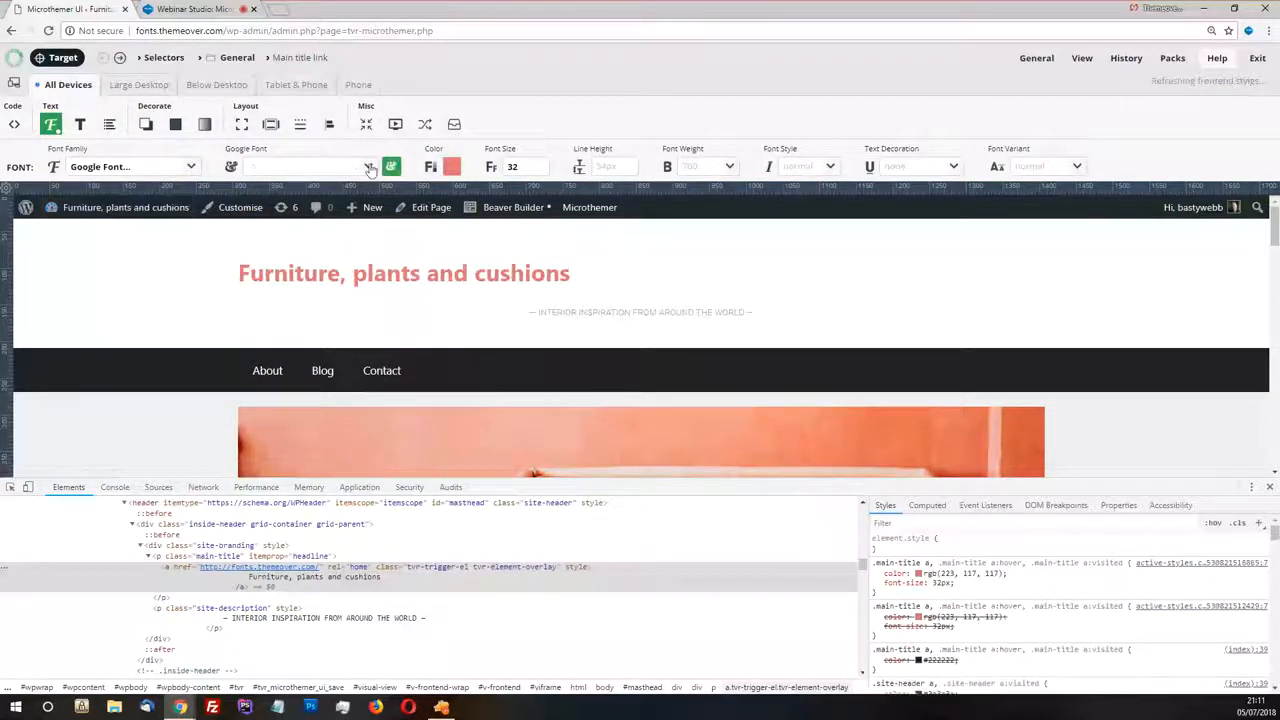
pyautogui.click(369, 167)
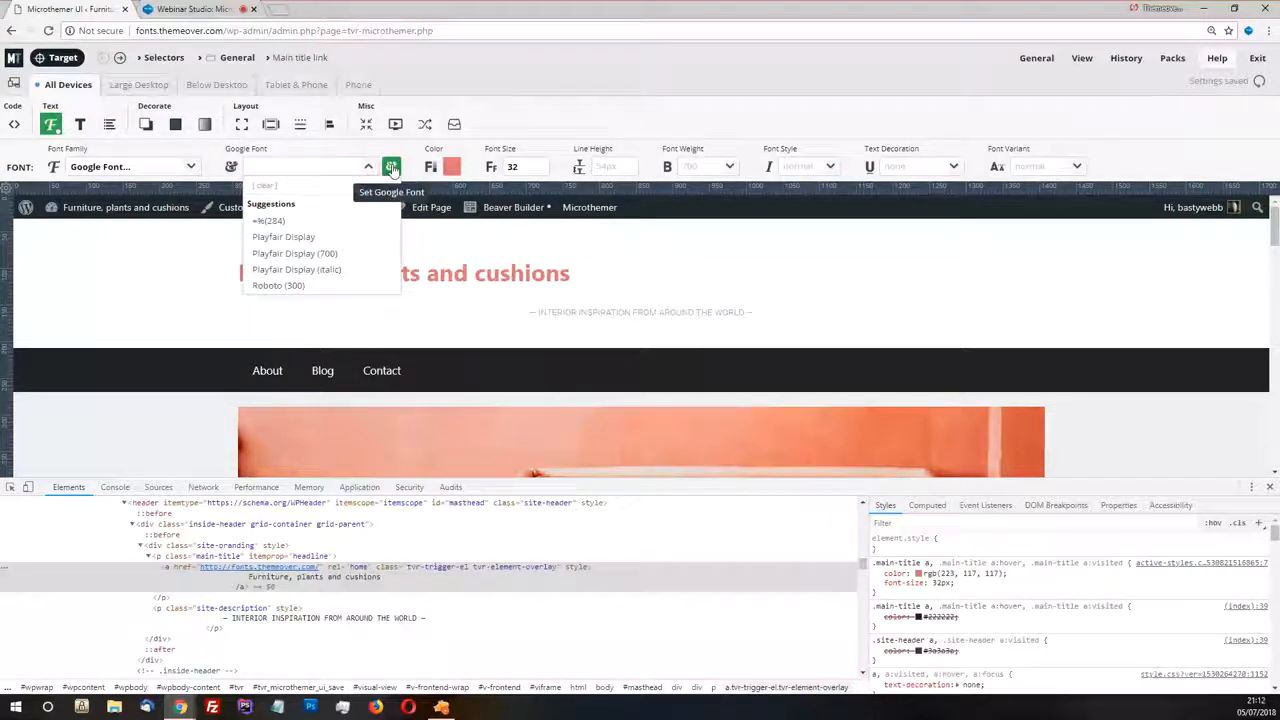
pyautogui.click(297, 253)
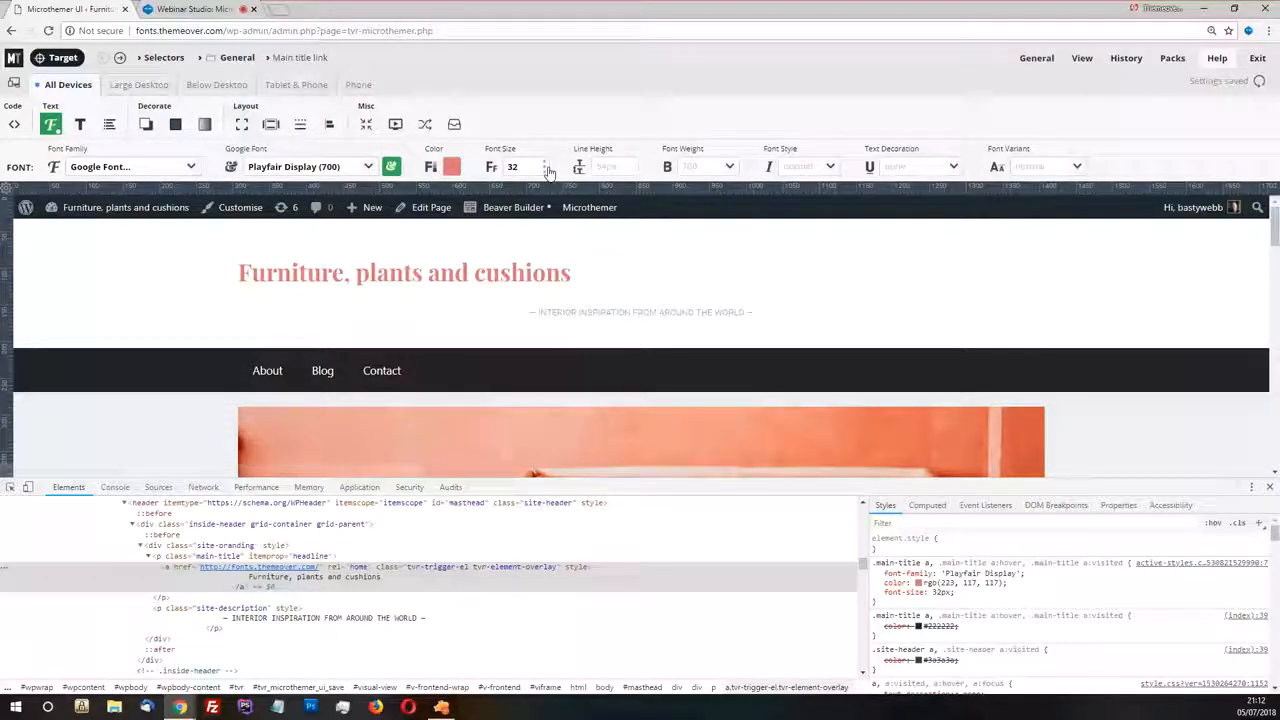
# Remove 12, 16 and 20 from the font size suggestions and reload the suggestions list
pyautogui.click(546, 168)
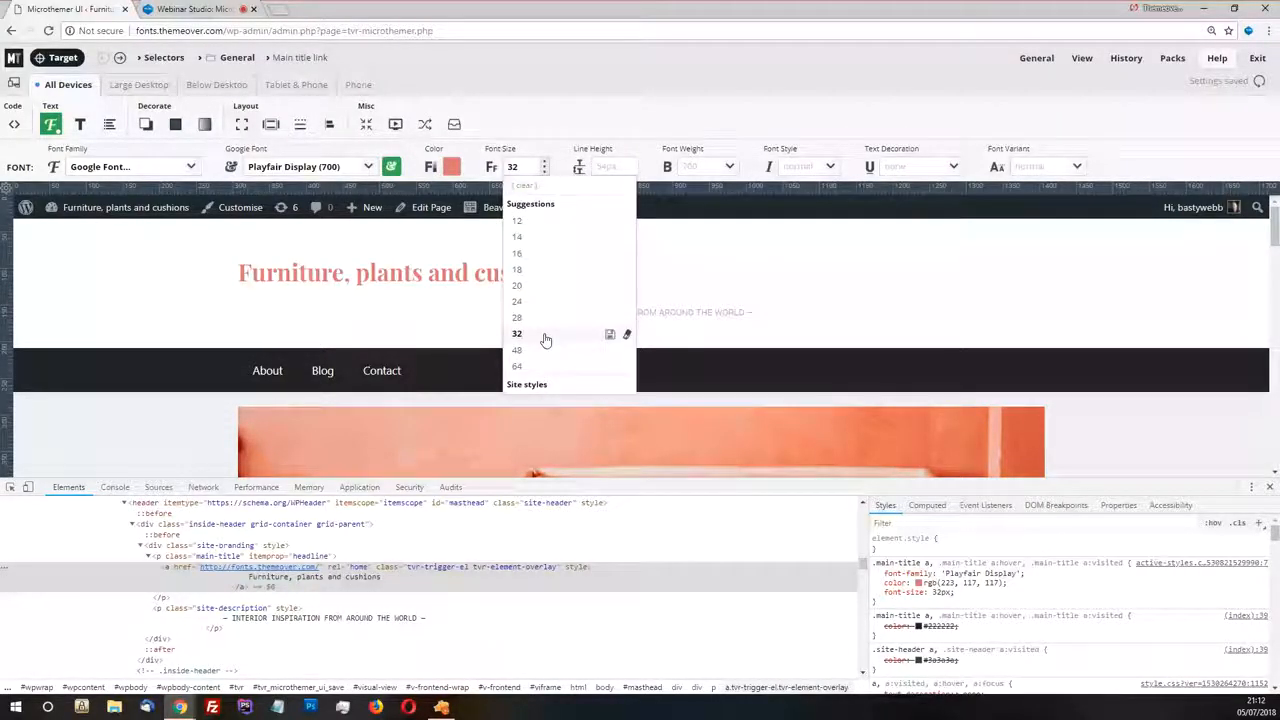
pyautogui.click(614, 204)
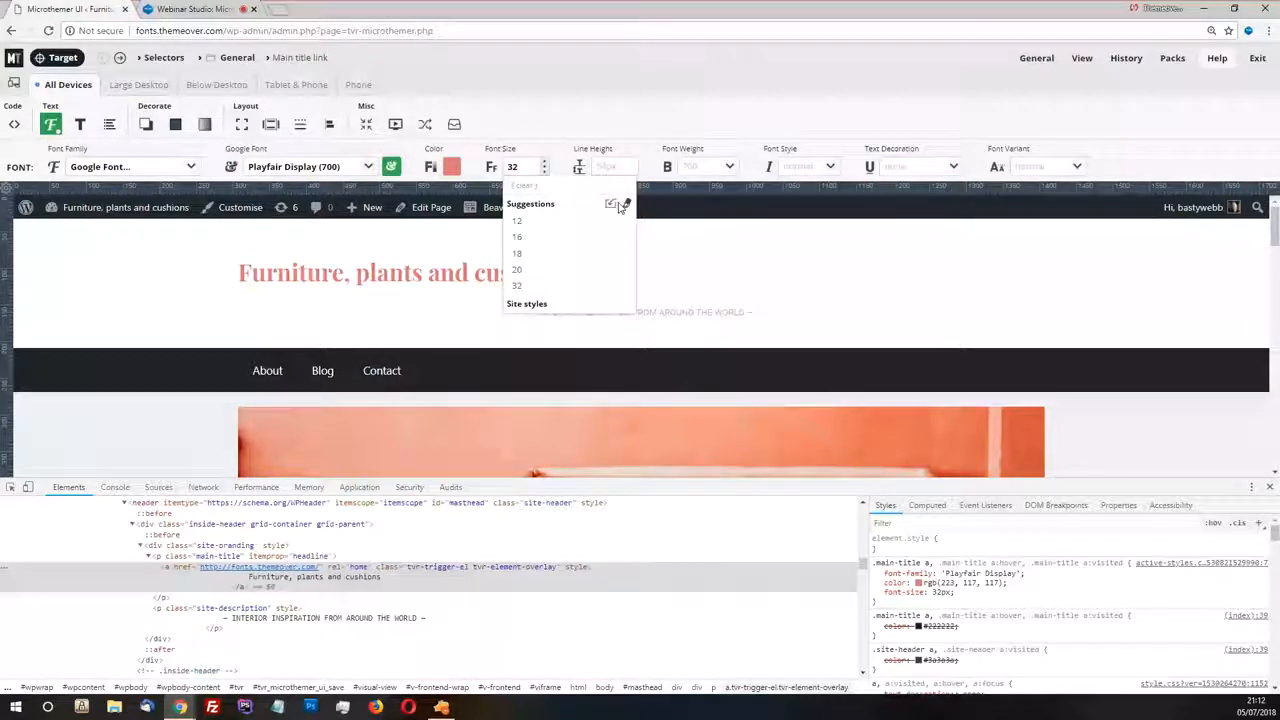
pyautogui.click(624, 205)
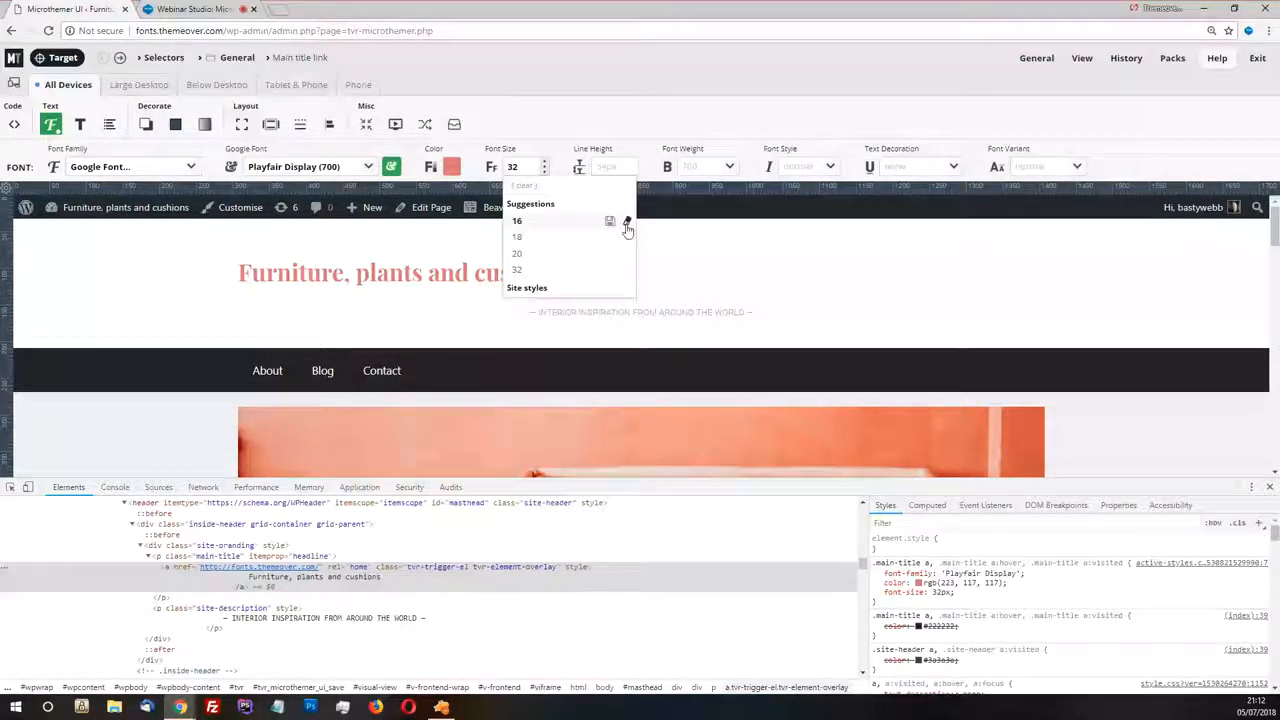
pyautogui.click(627, 223)
pyautogui.click(627, 238)
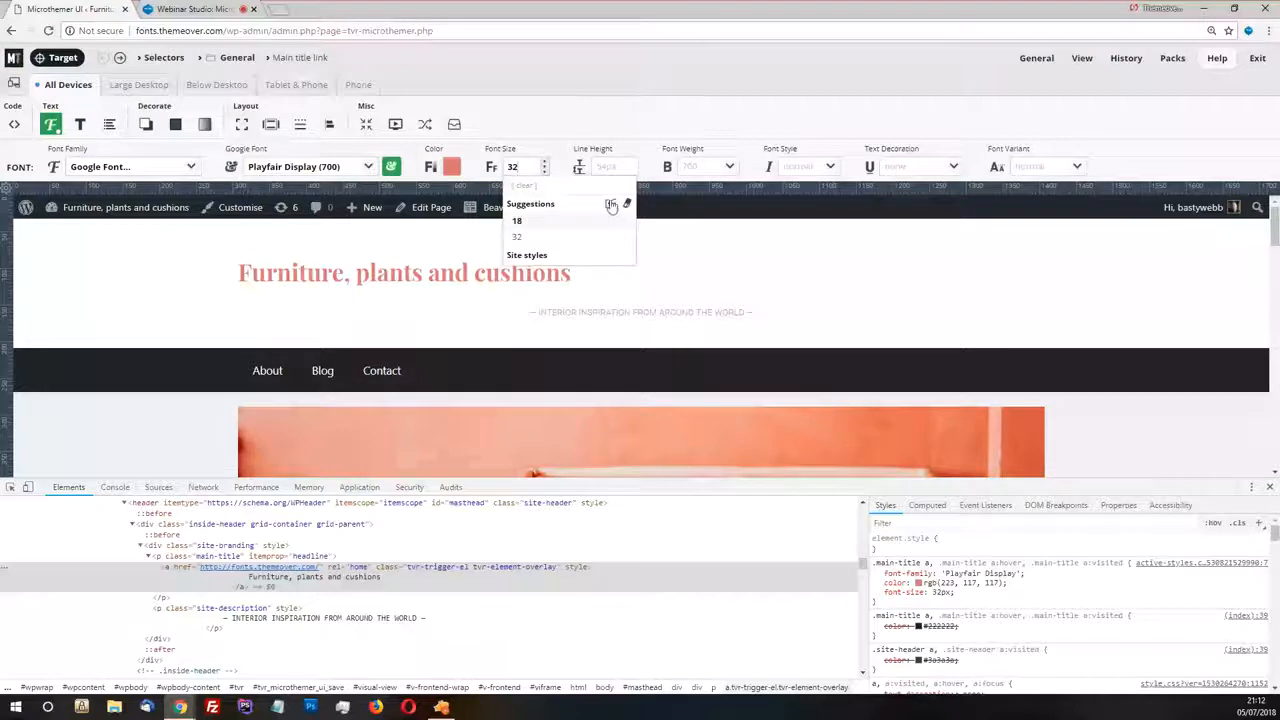
pyautogui.click(610, 205)
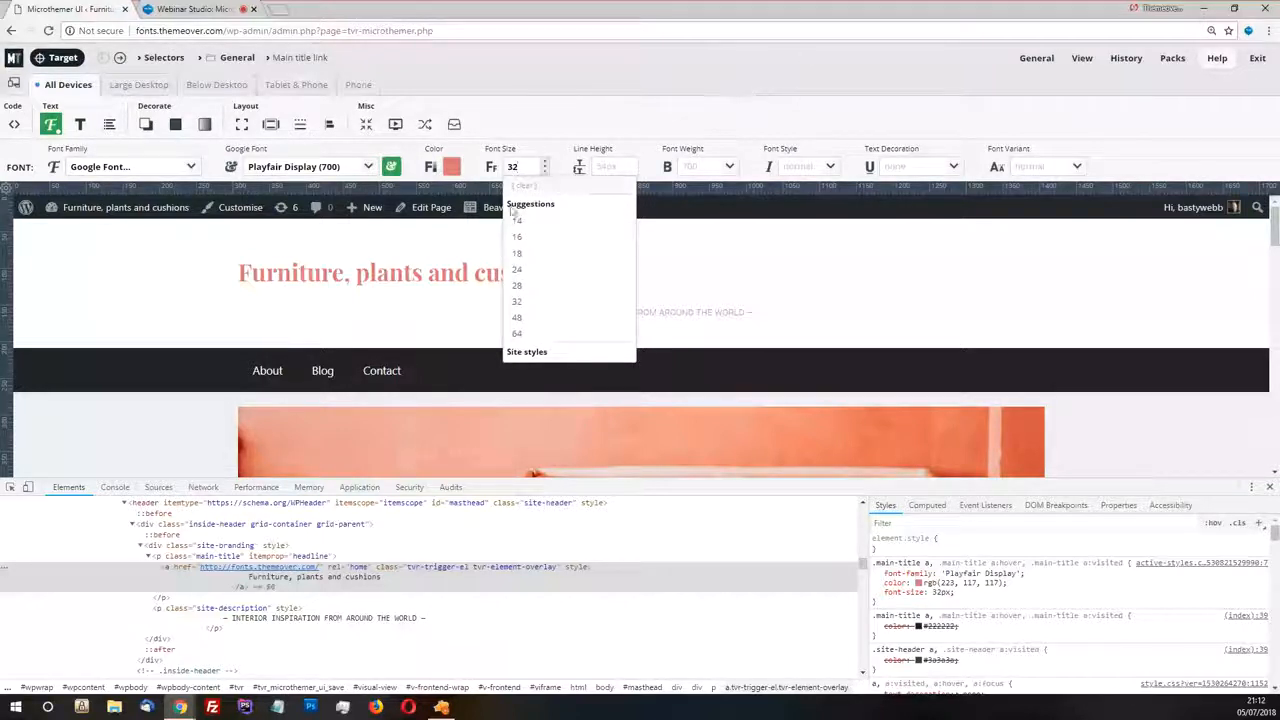
# View the general settings in the Microthemer preferences and close them
pyautogui.moveTo(1036, 58)
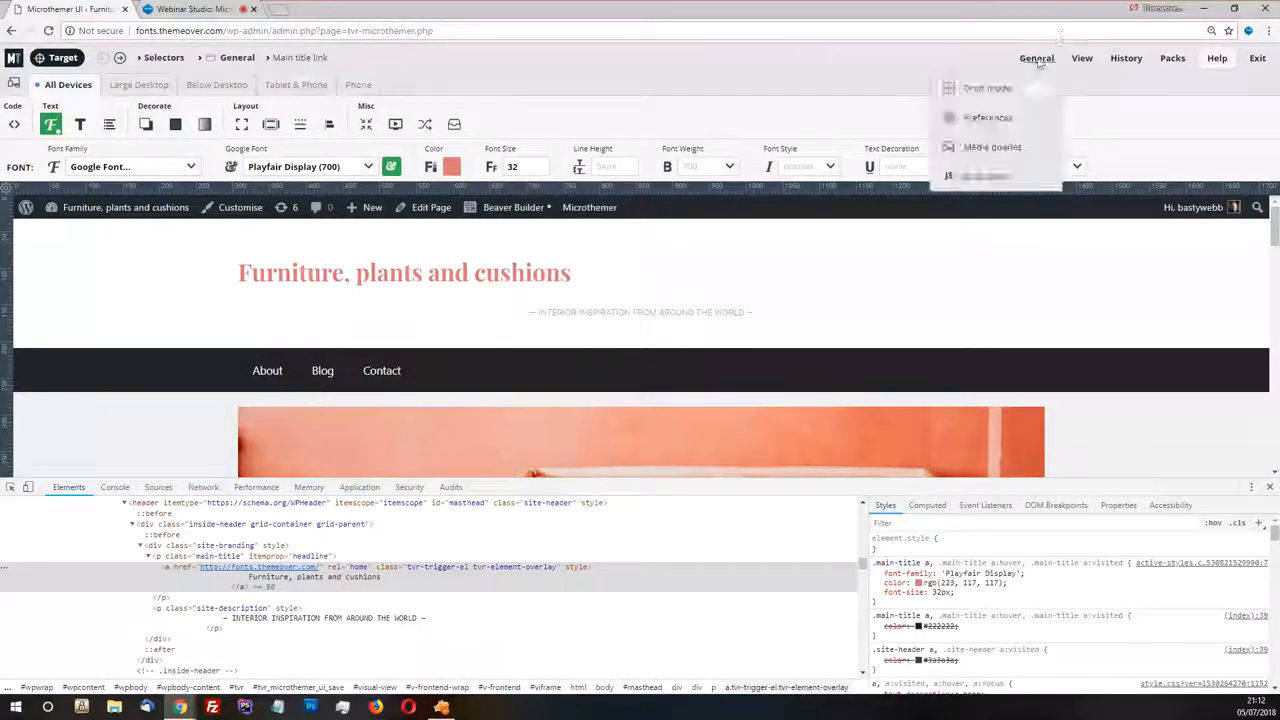
pyautogui.click(995, 120)
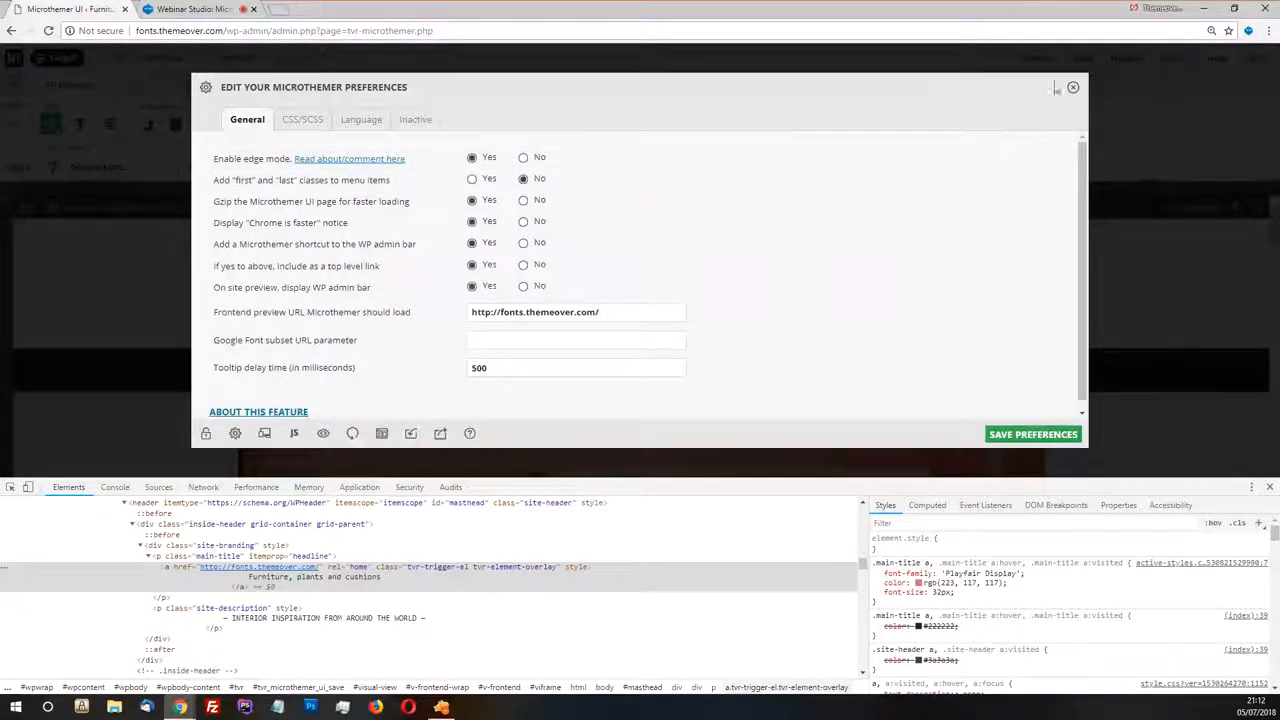
pyautogui.click(1073, 87)
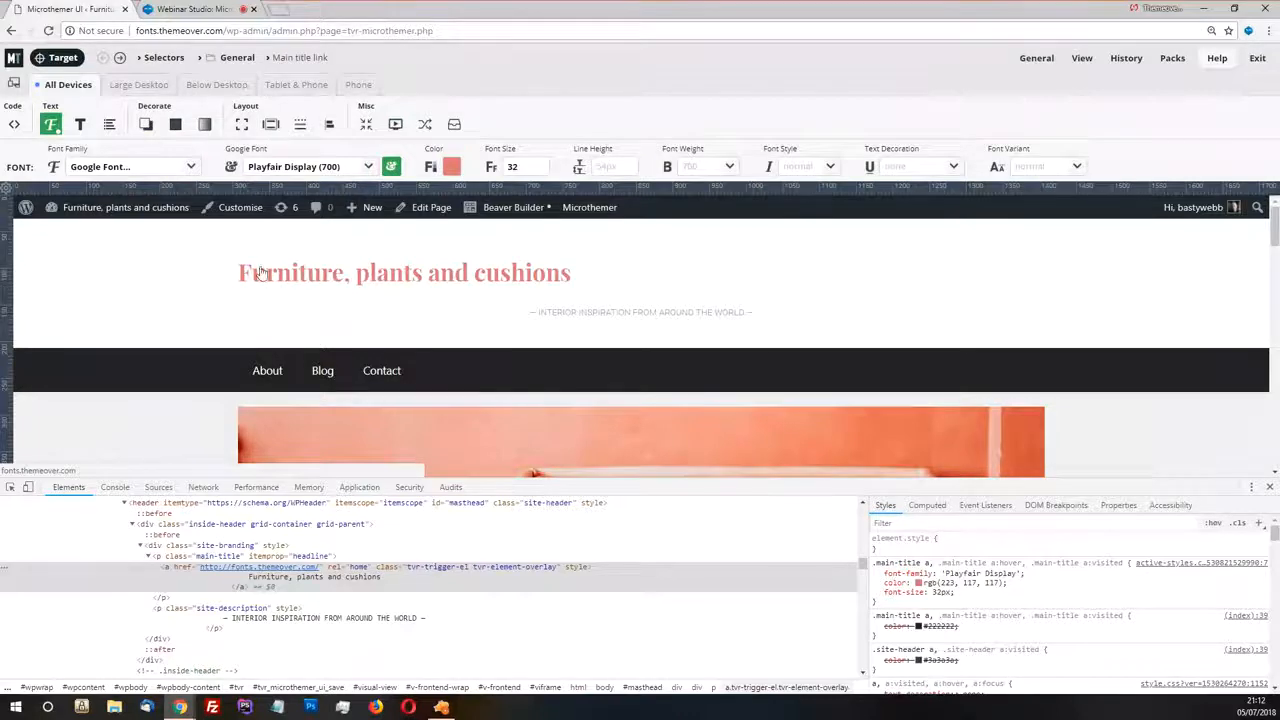
# Set the title link's font color to black, #000000
pyautogui.click(451, 166)
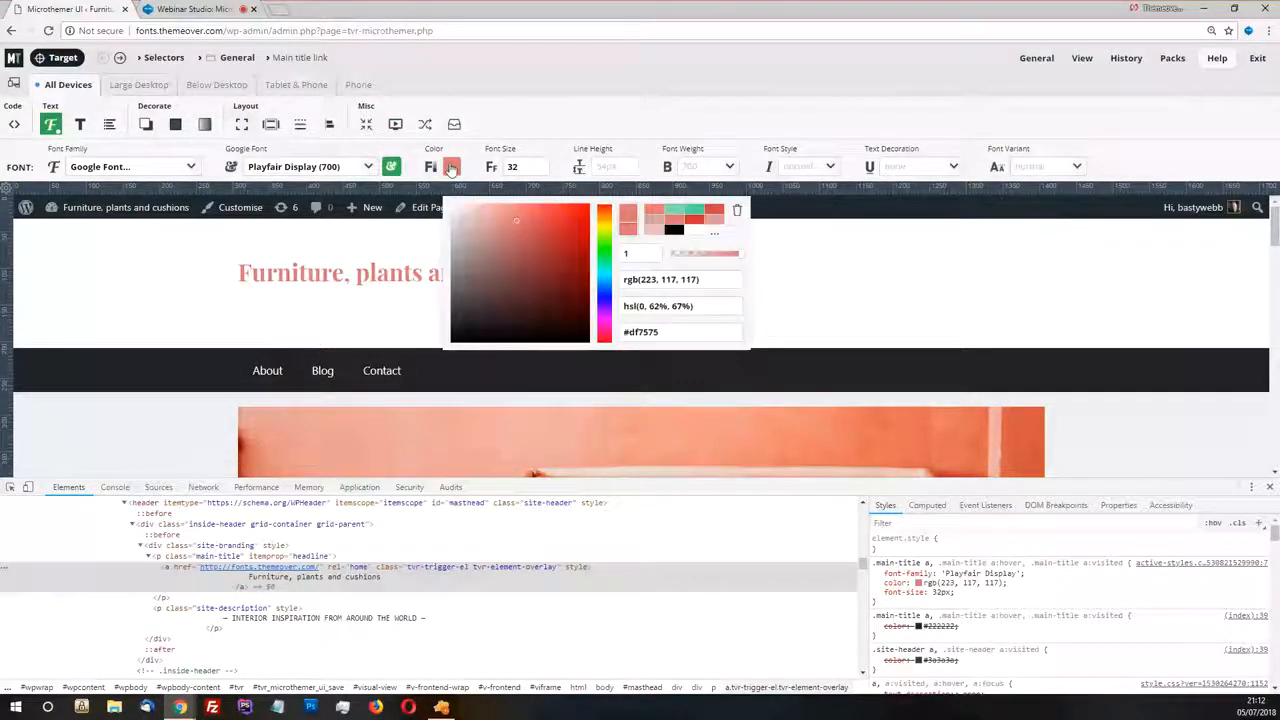
pyautogui.moveTo(470, 320); pyautogui.dragTo(446, 356)
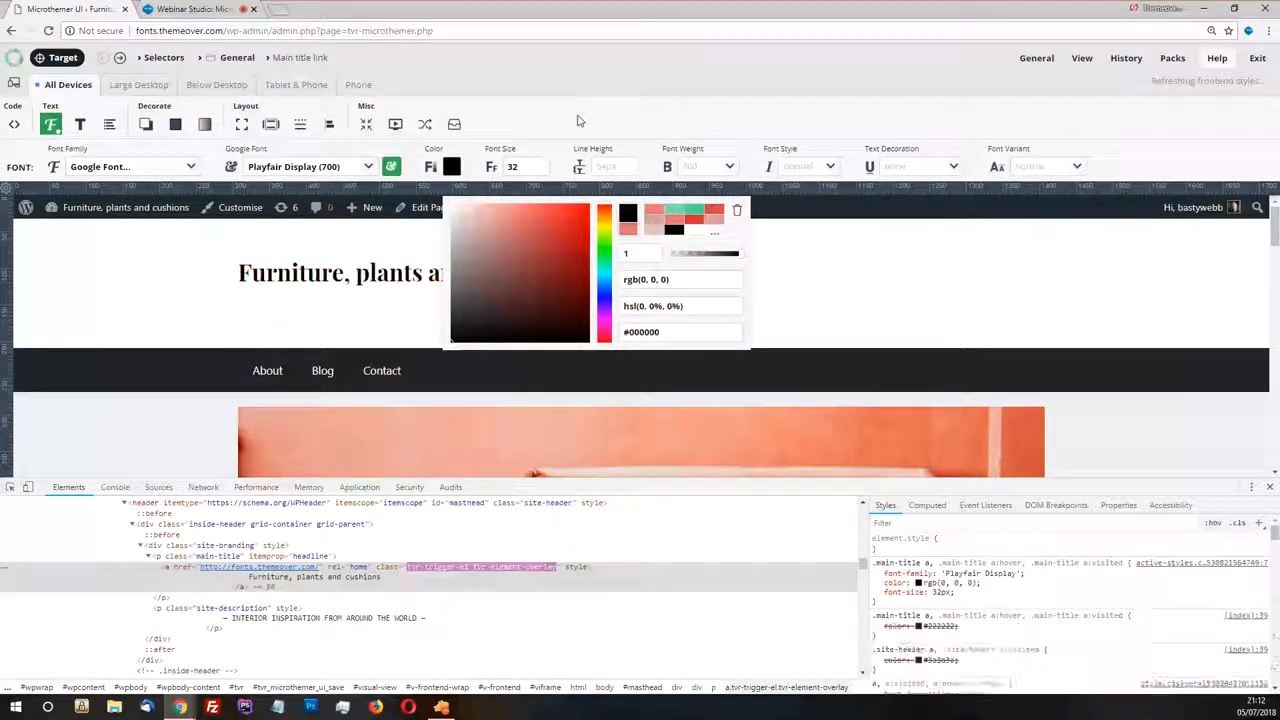
pyautogui.click(444, 345)
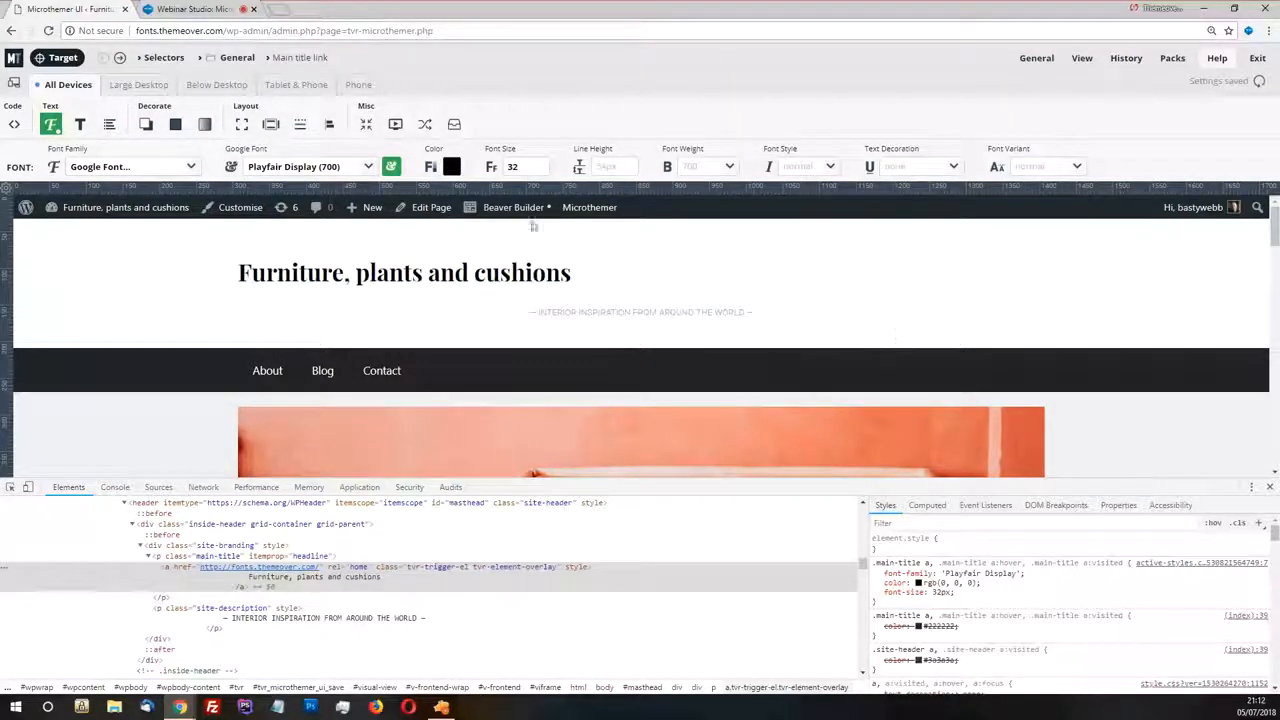
pyautogui.click(63, 57)
pyautogui.click(360, 332)
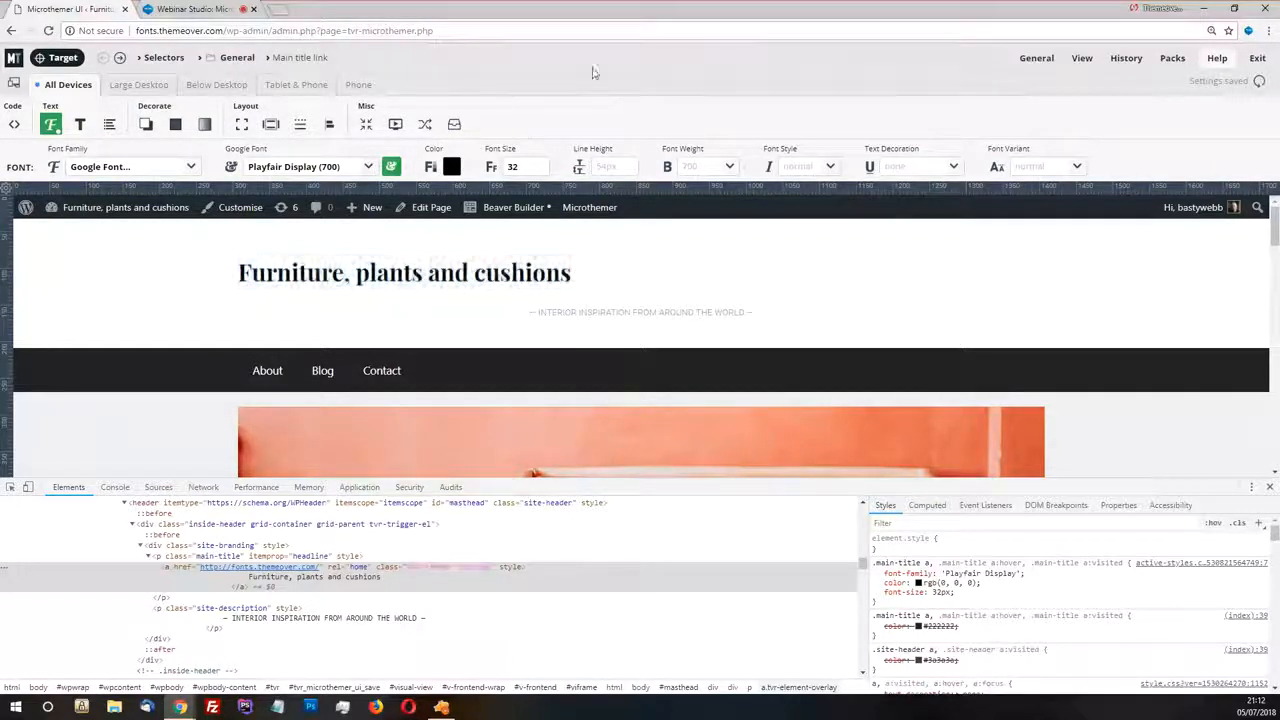
pyautogui.moveTo(1080, 60)
pyautogui.click(960, 294)
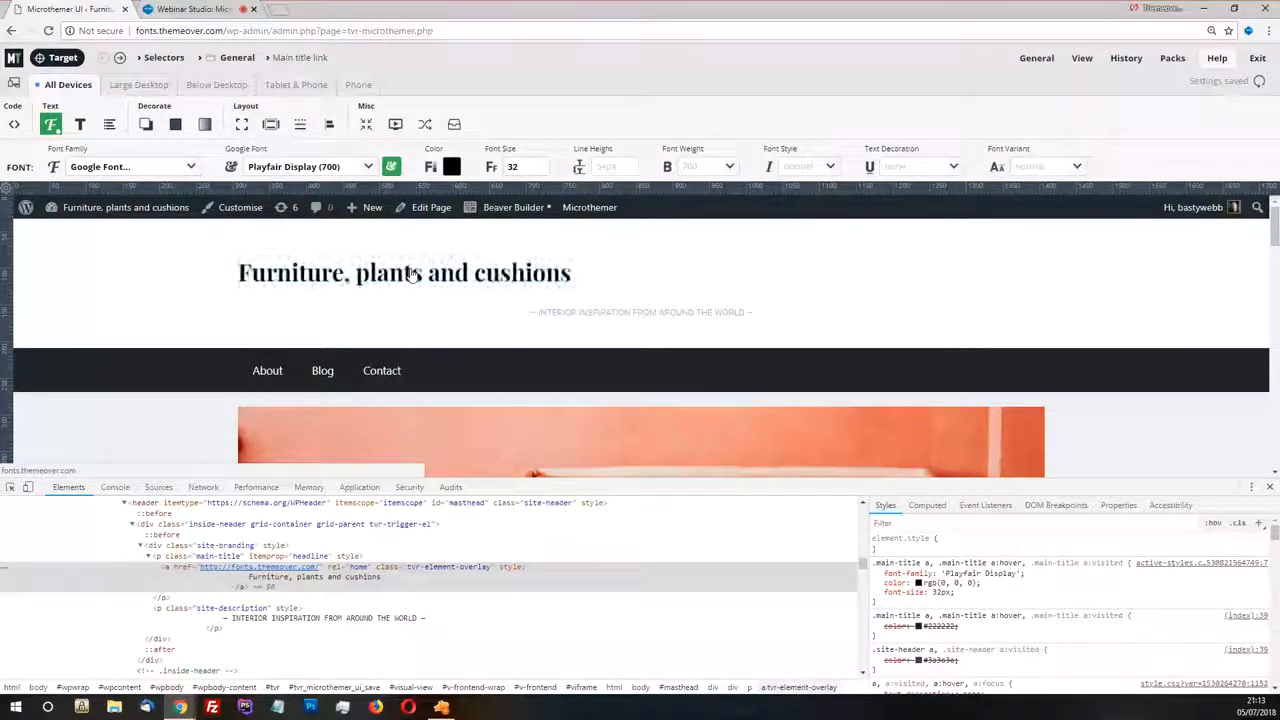
# Target the title's parent paragraph in the page HTML and create a .main-title selector in the General folder
pyautogui.click(57, 60)
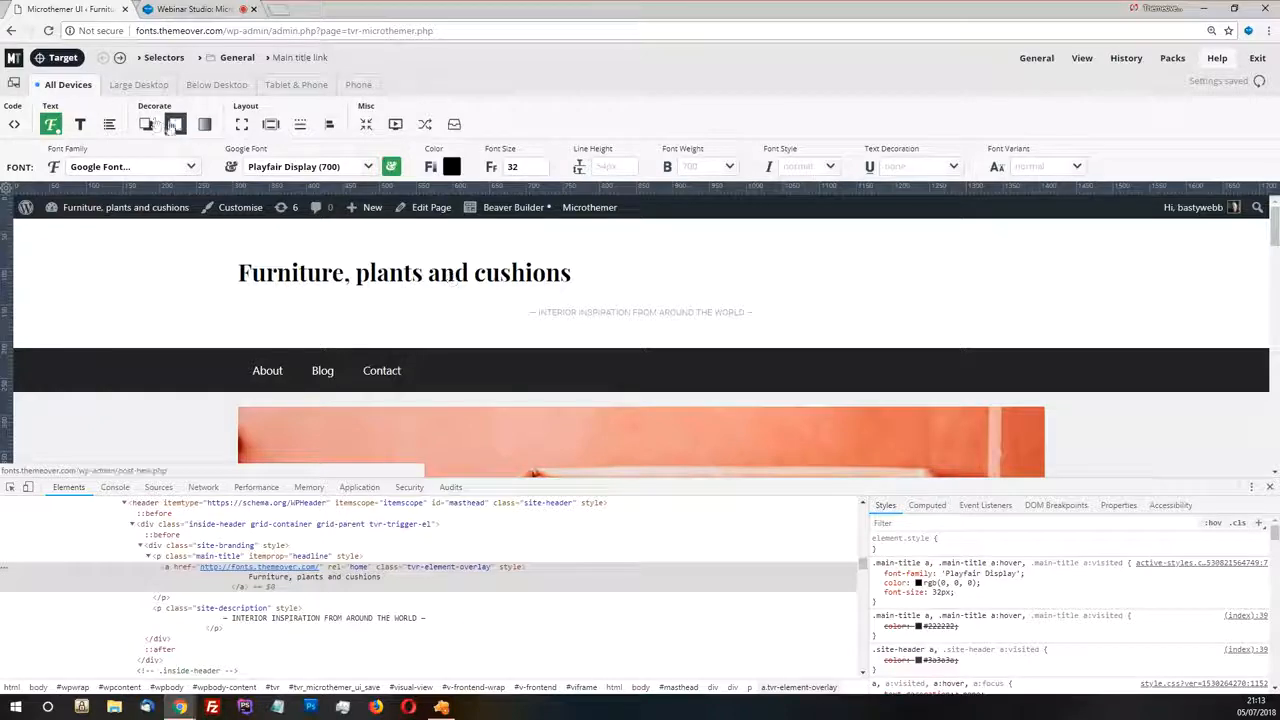
pyautogui.click(450, 277)
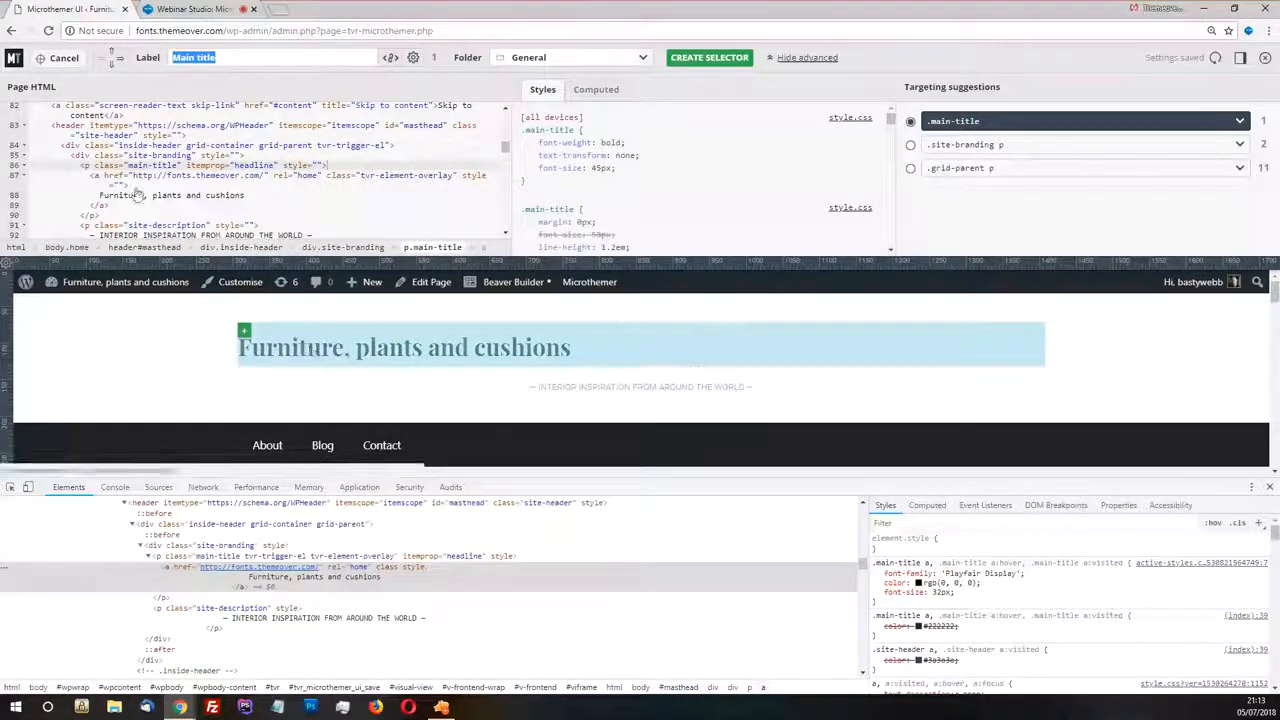
pyautogui.click(98, 176)
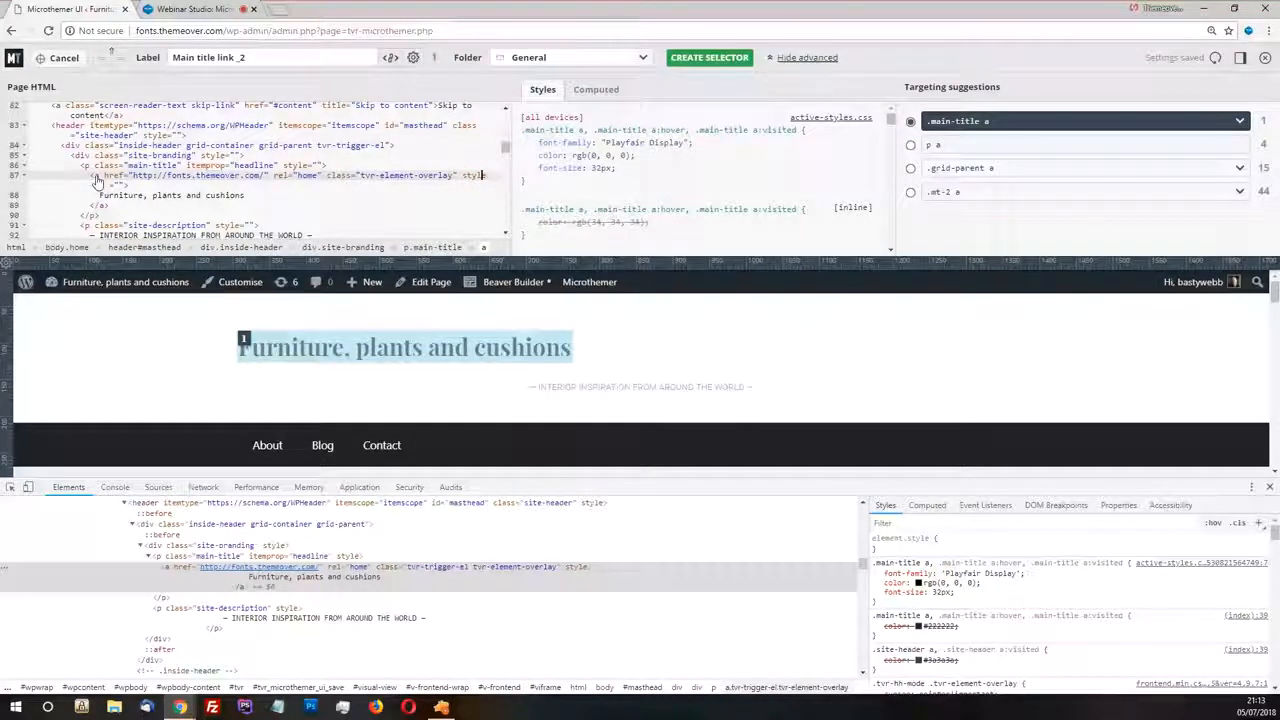
pyautogui.click(90, 166)
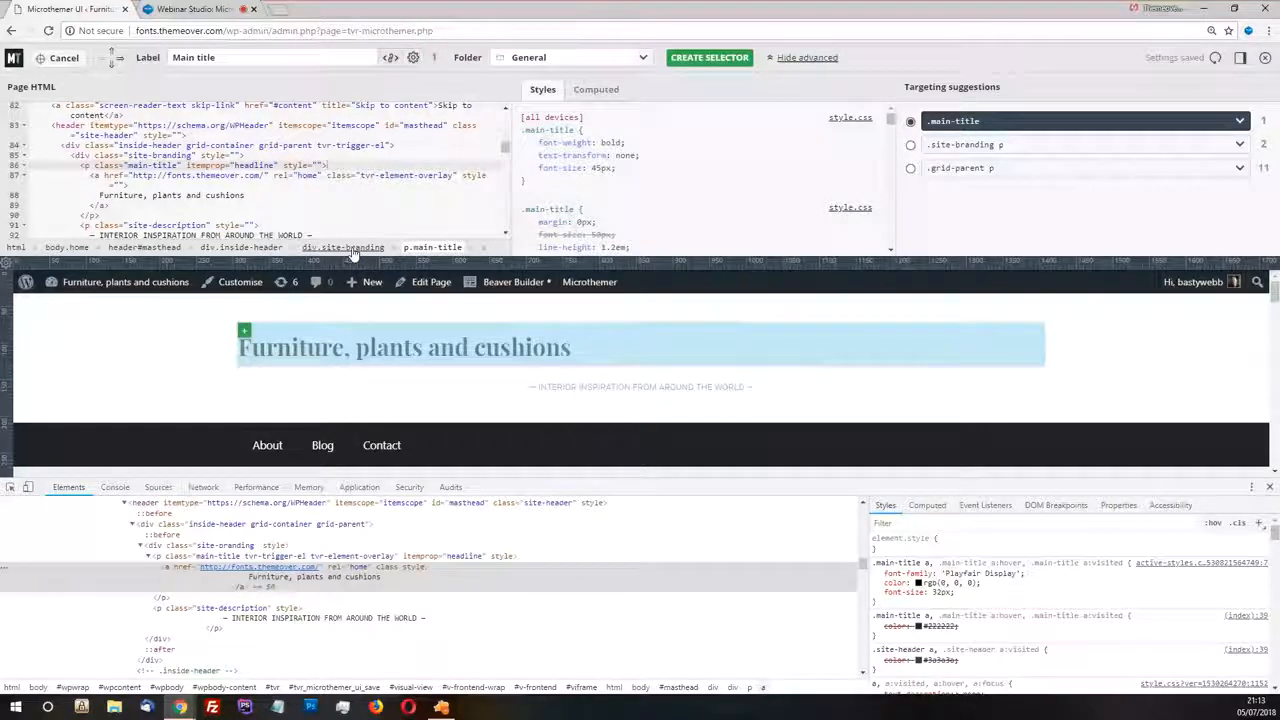
pyautogui.click(424, 249)
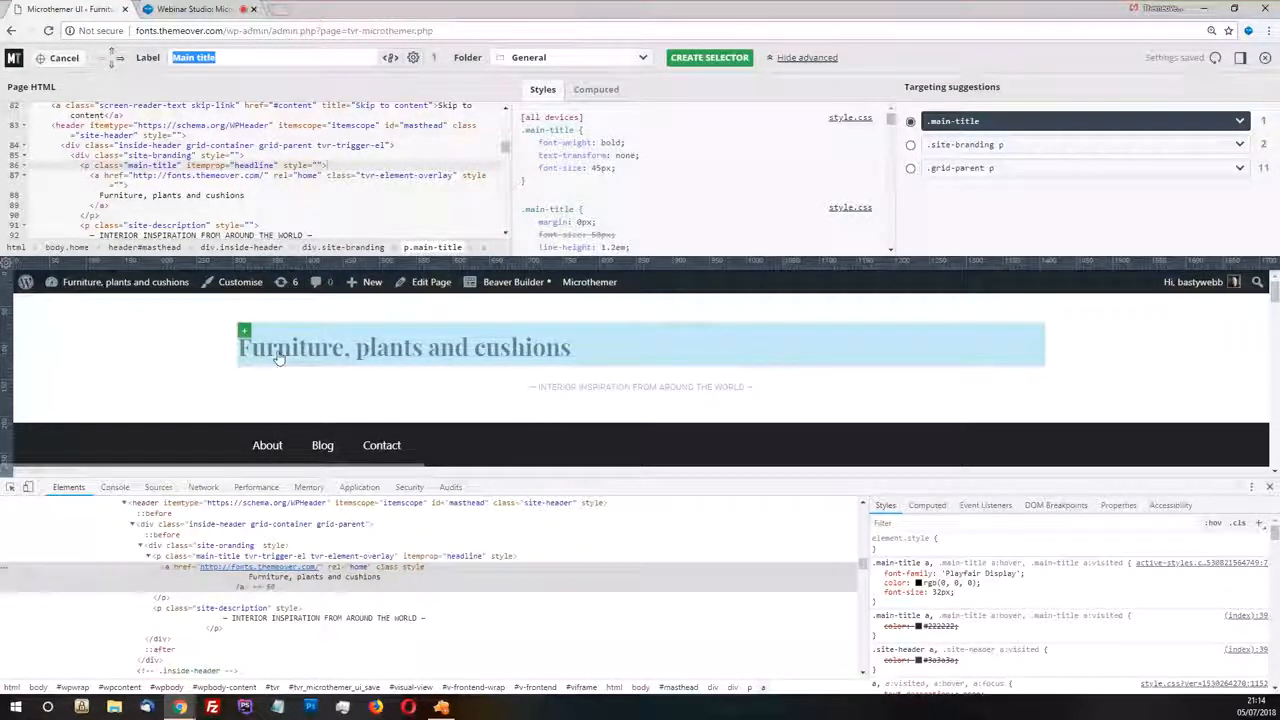
pyautogui.click(710, 60)
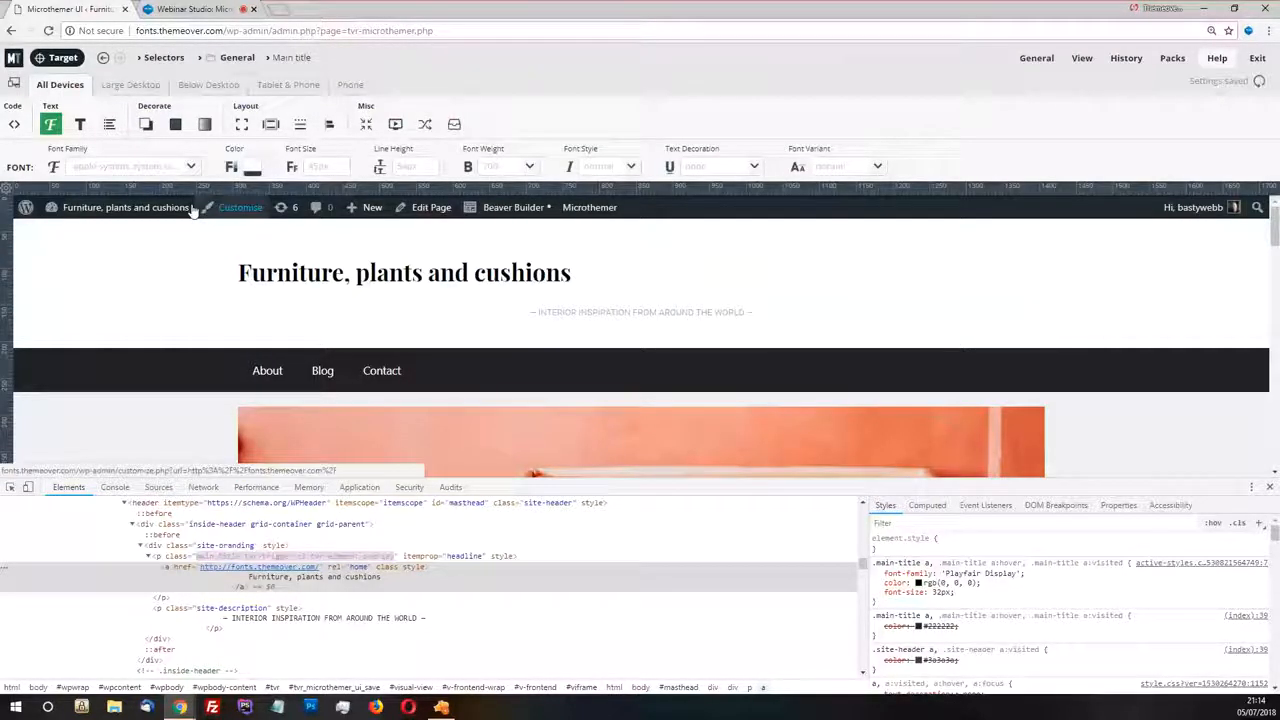
# Set the main title's text alignment to center and close the browser's developer tools
pyautogui.click(80, 124)
pyautogui.click(109, 167)
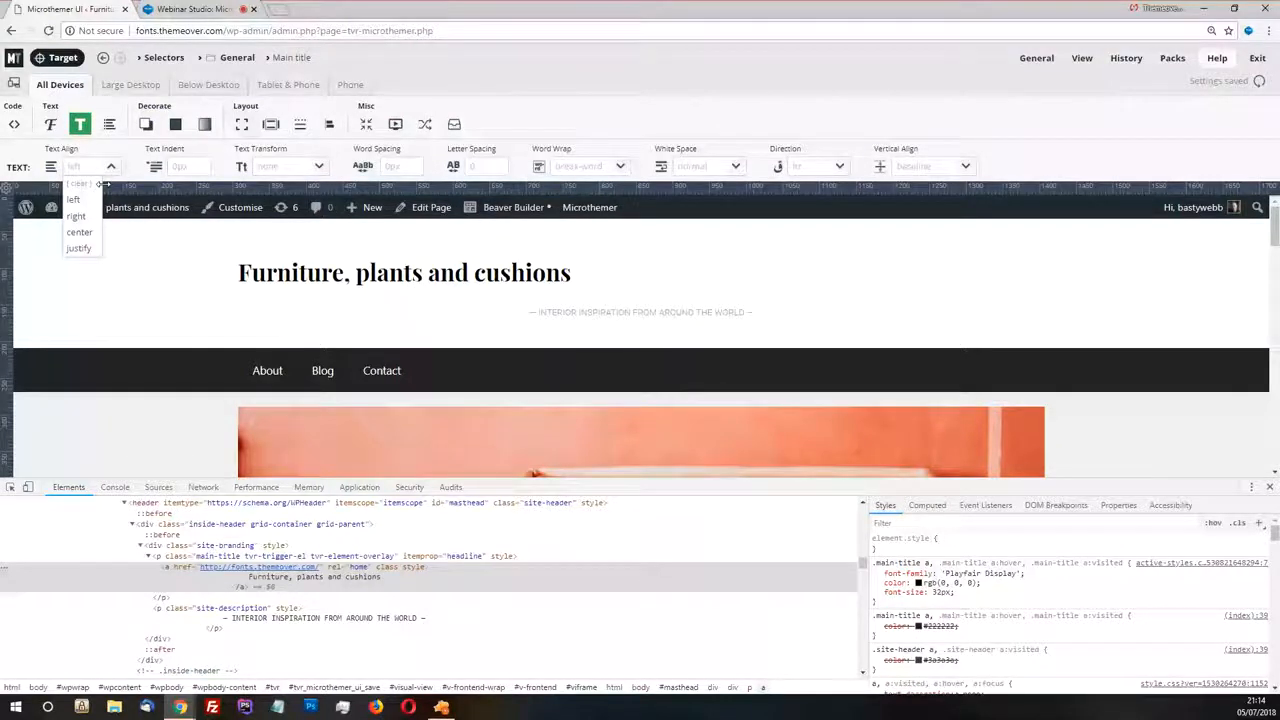
pyautogui.click(79, 232)
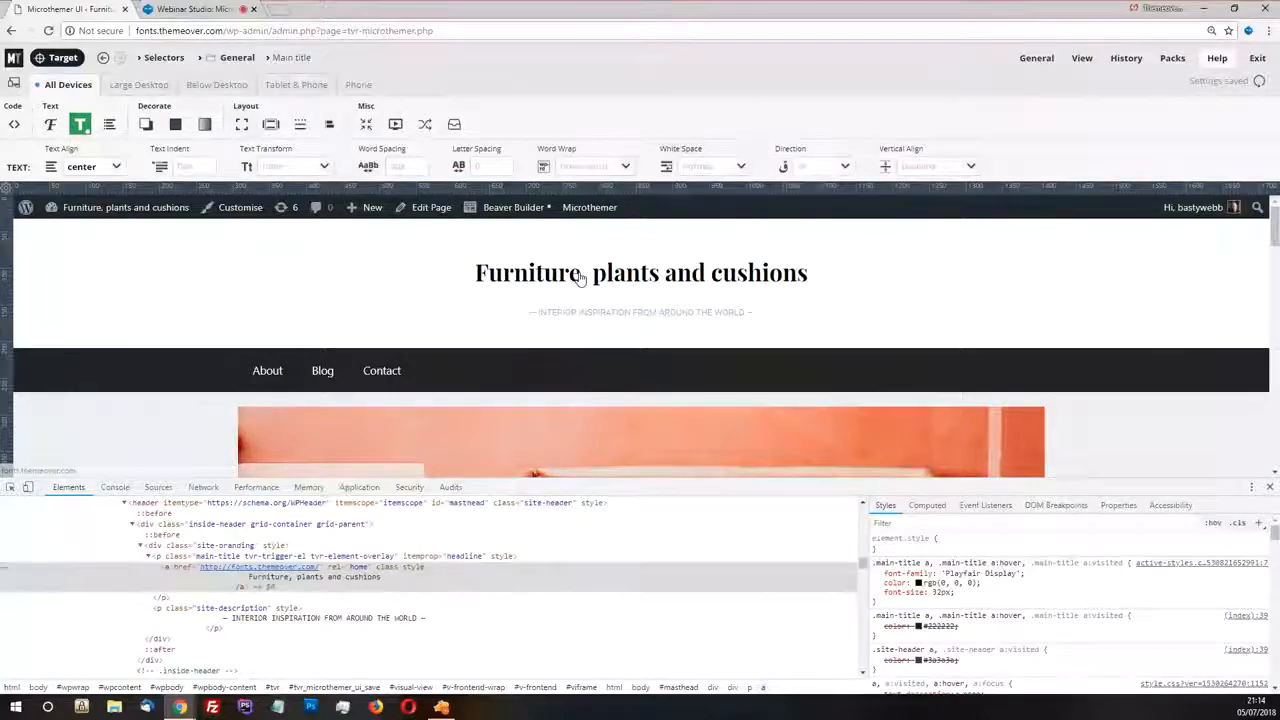
pyautogui.hotkey('alt', 'Tab')
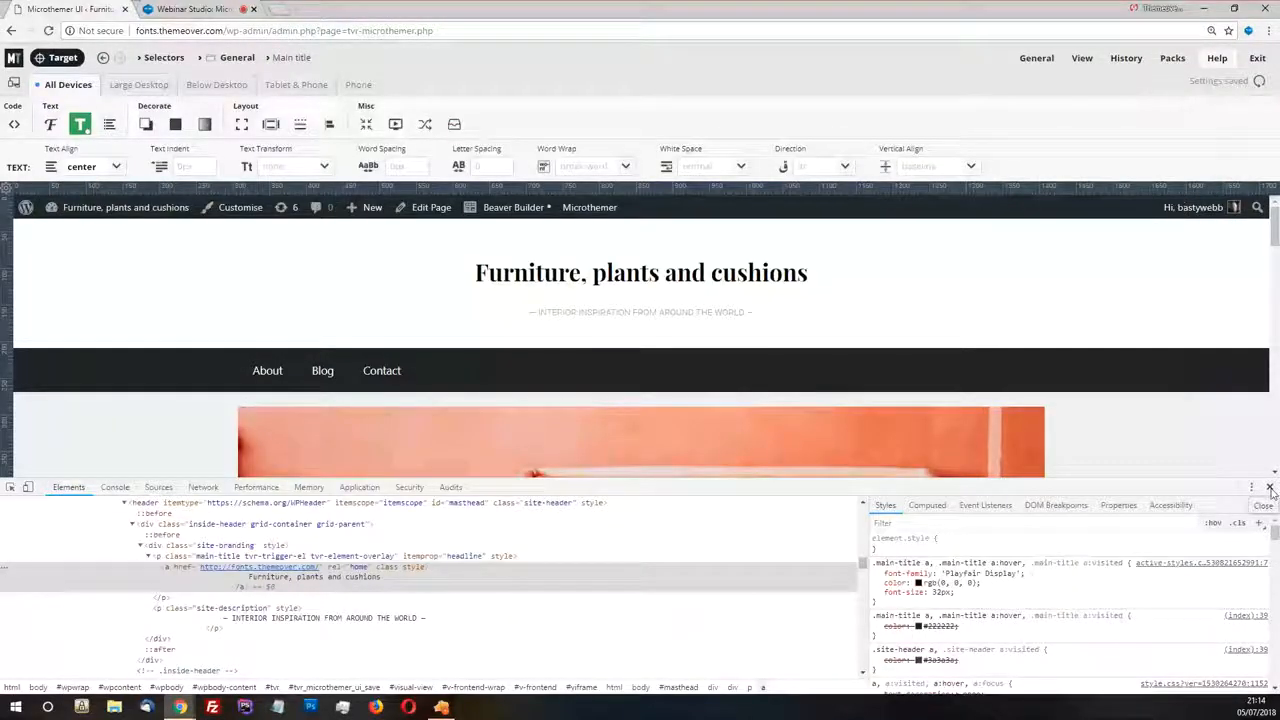
pyautogui.click(1270, 488)
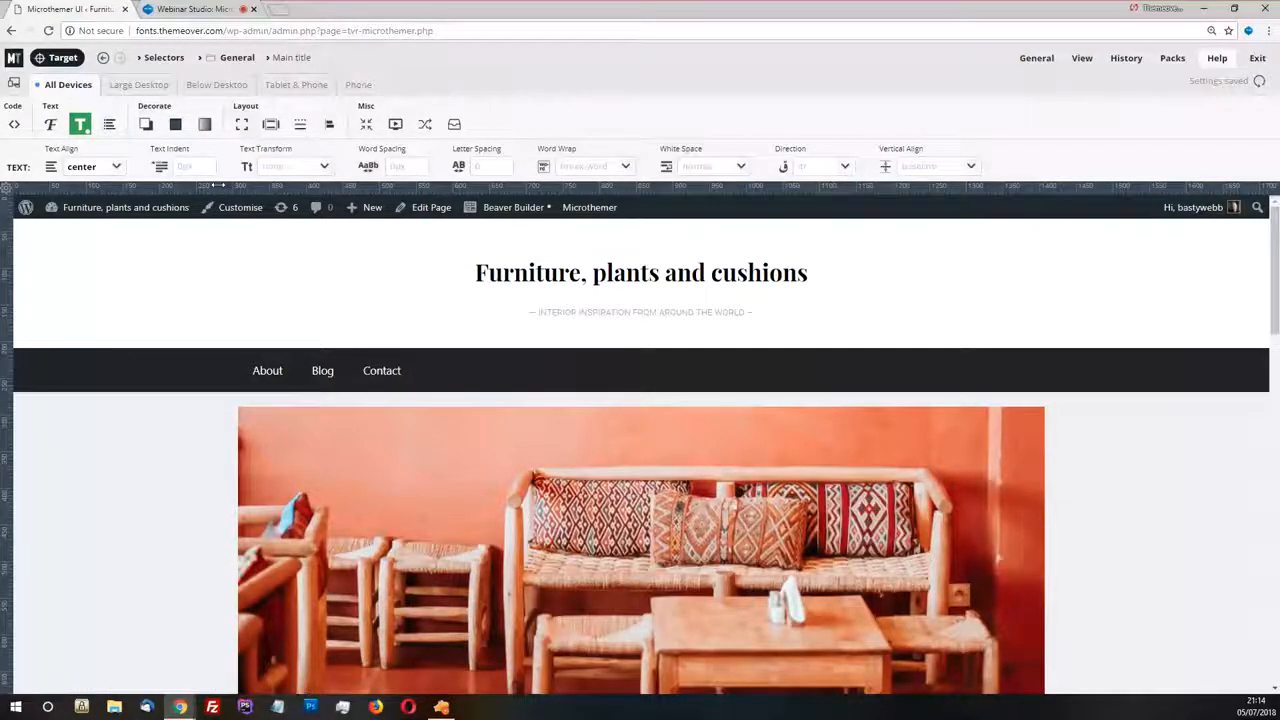
pyautogui.click(60, 58)
pyautogui.click(140, 523)
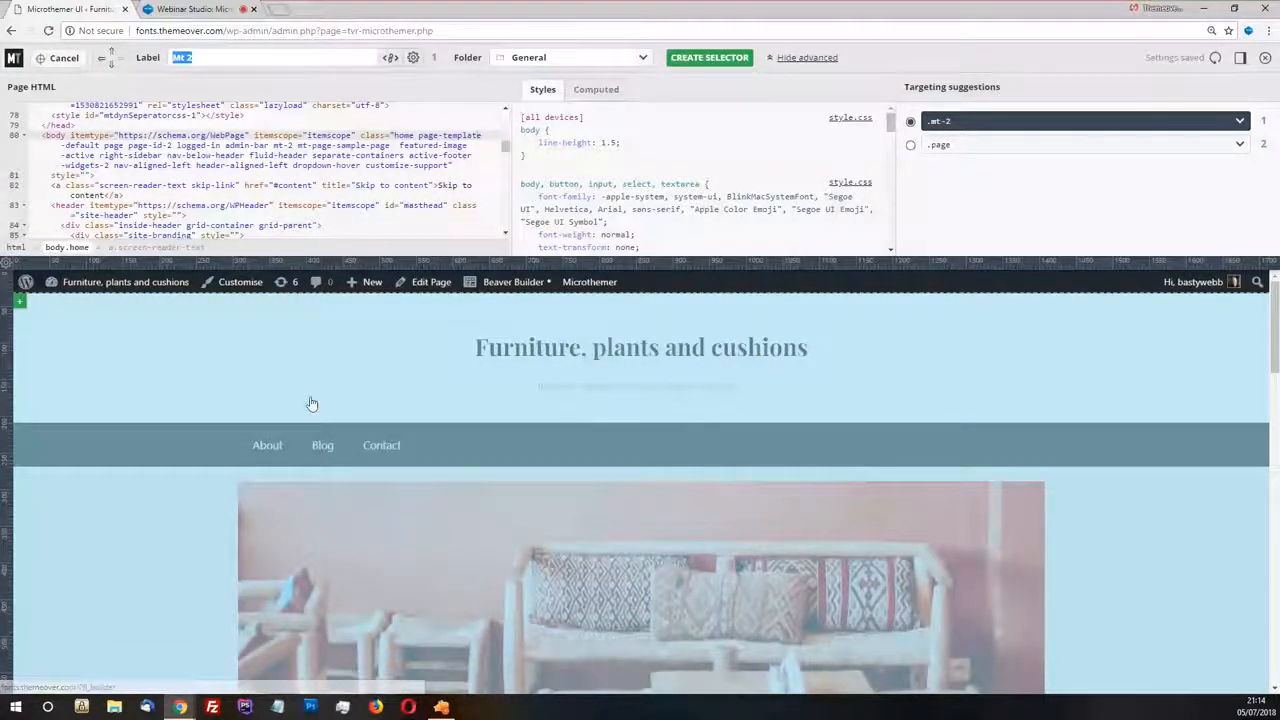
pyautogui.click(65, 61)
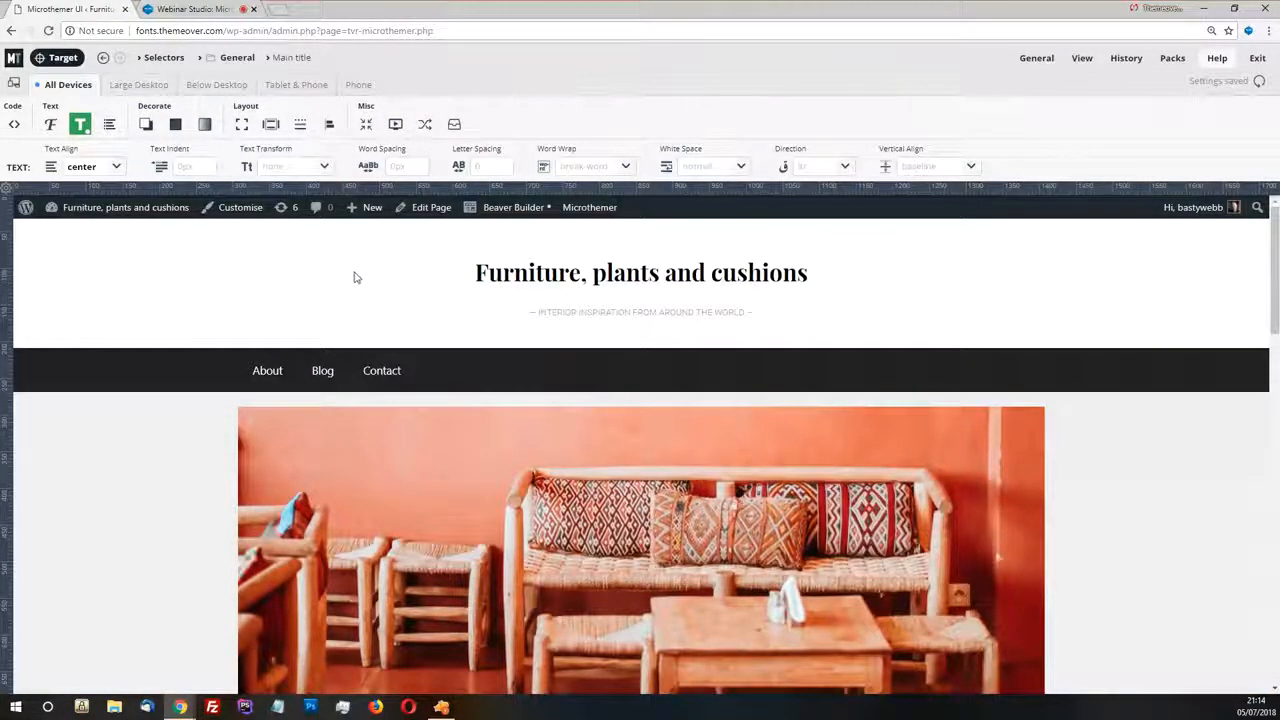
# Examine the page background around the content from the header down to the conclusion section
pyautogui.scroll(-2, 300, 270)
pyautogui.scroll(2, 192, 356)
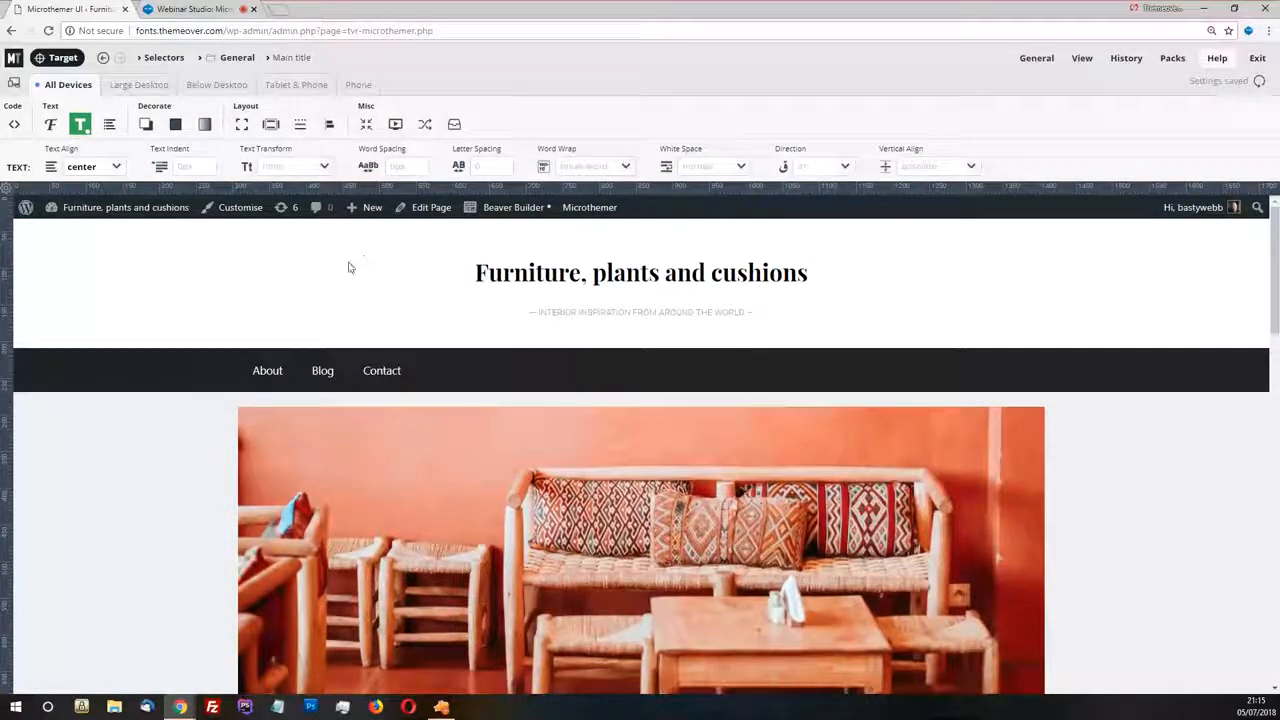
pyautogui.scroll(-3, 160, 315)
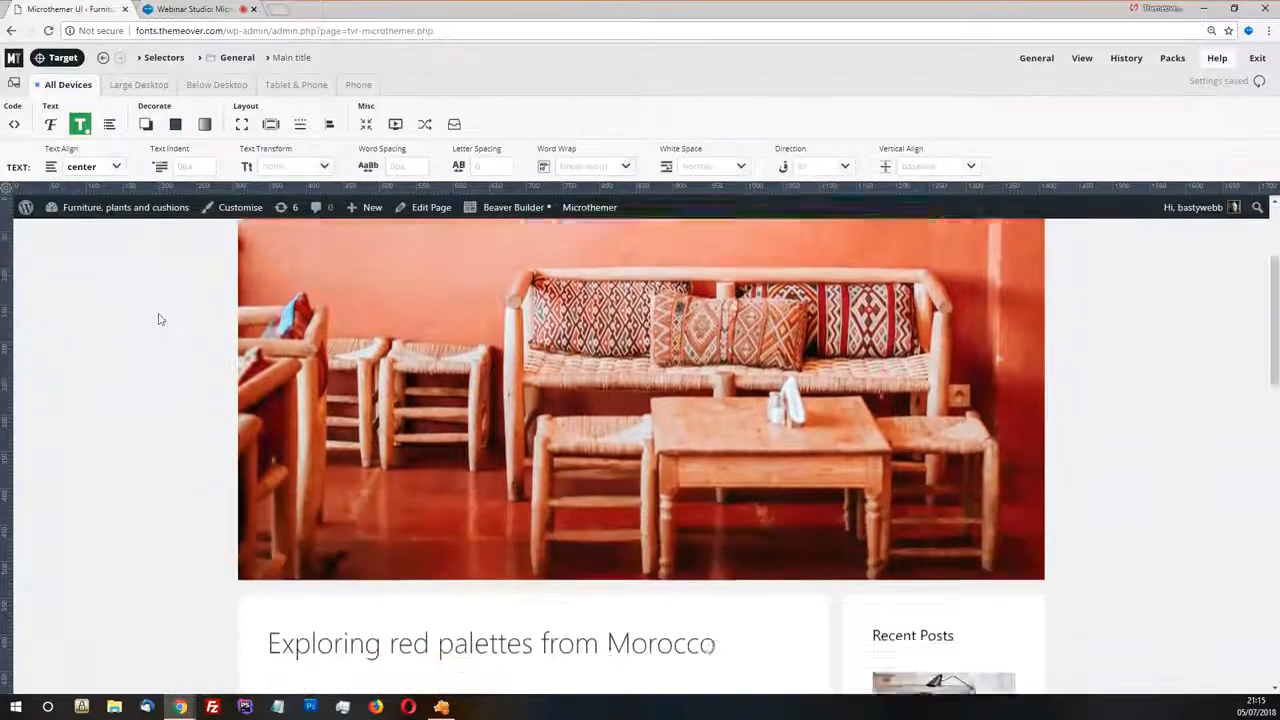
pyautogui.scroll(-3, 175, 380)
pyautogui.scroll(-5, 180, 412)
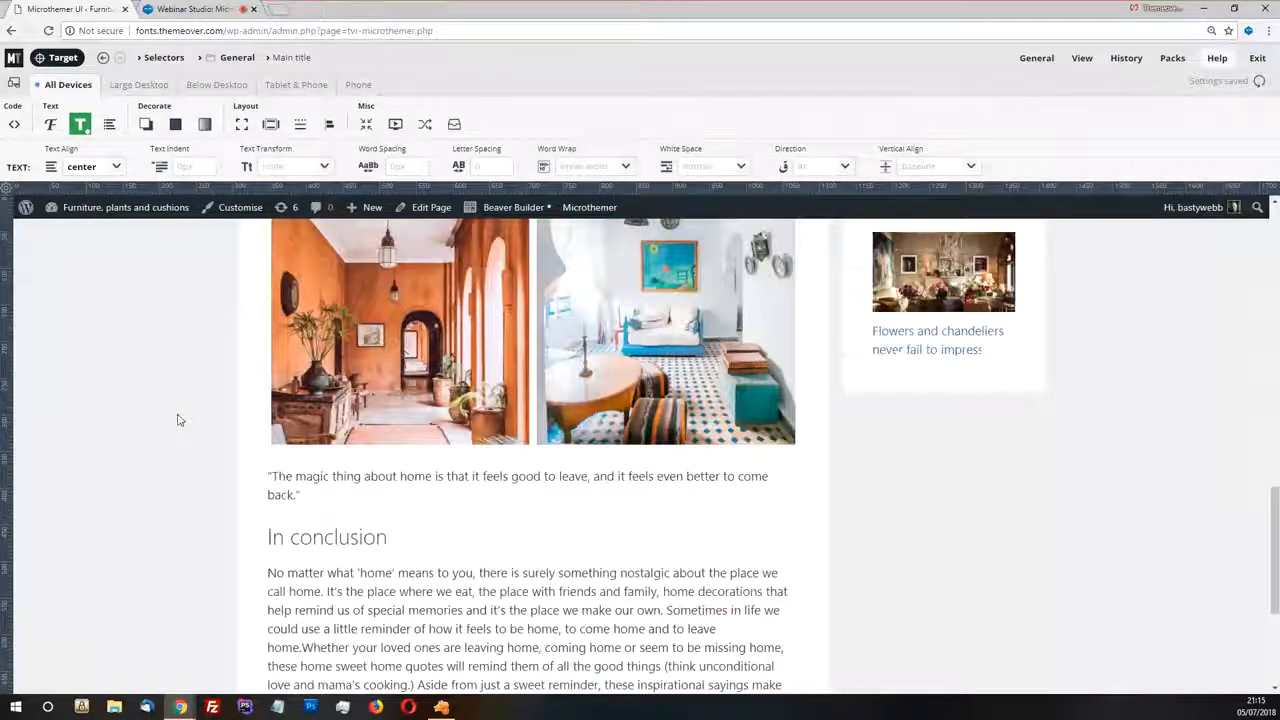
pyautogui.scroll(-4, 177, 420)
pyautogui.scroll(5, 178, 420)
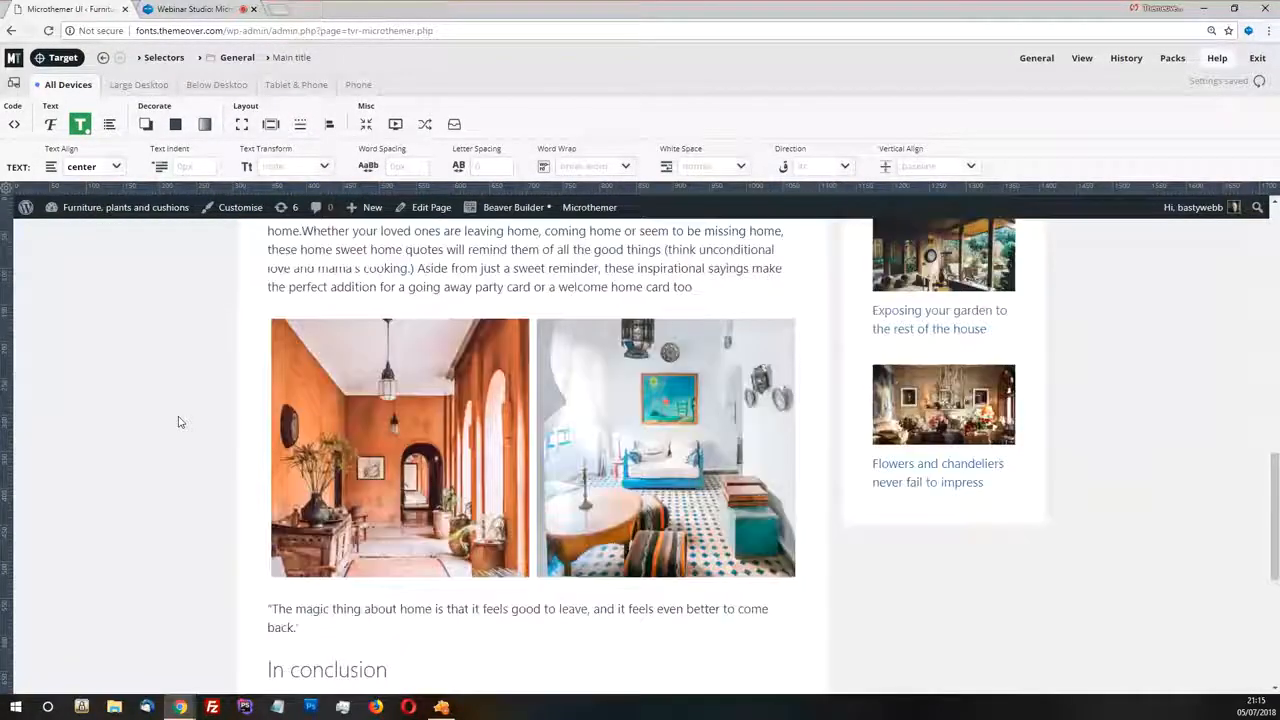
pyautogui.scroll(10, 178, 422)
pyautogui.scroll(3, 190, 400)
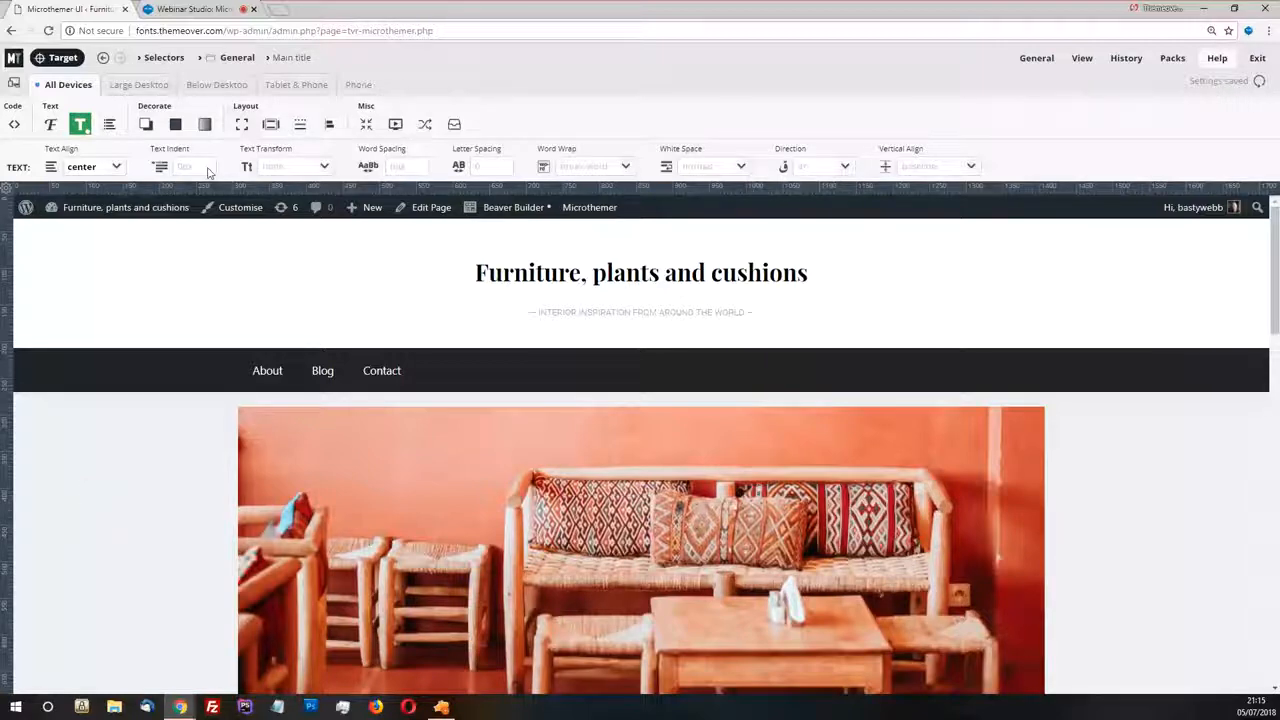
# Target the page body and inspect its background color in both the applied styles and the computed styles
pyautogui.click(58, 58)
pyautogui.click(135, 529)
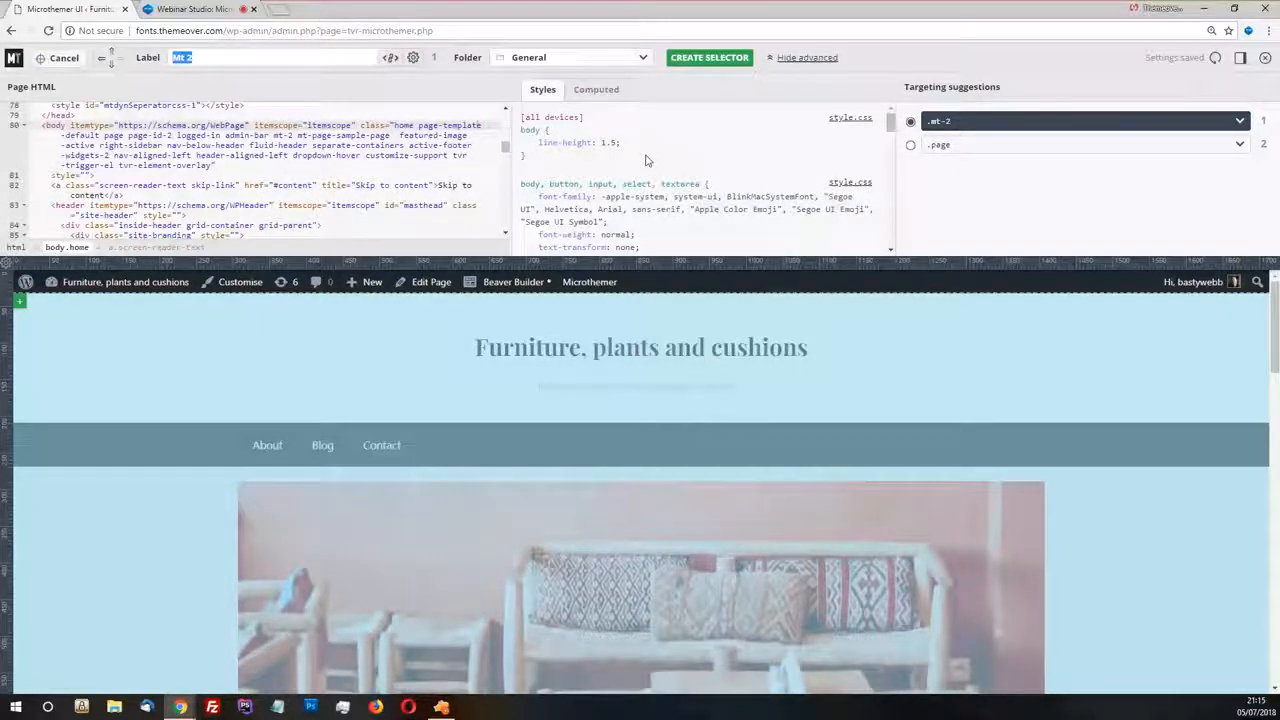
pyautogui.scroll(-3, 645, 160)
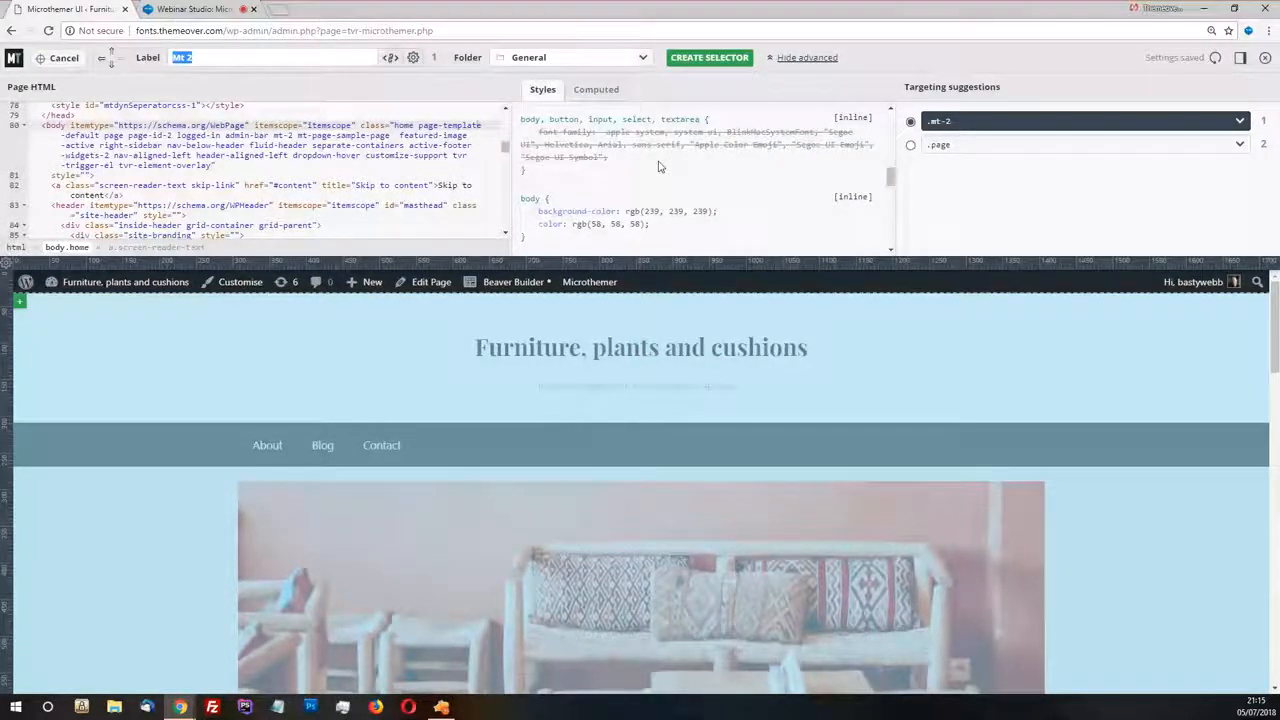
pyautogui.scroll(-1, 659, 167)
pyautogui.moveTo(626, 190); pyautogui.dragTo(717, 190)
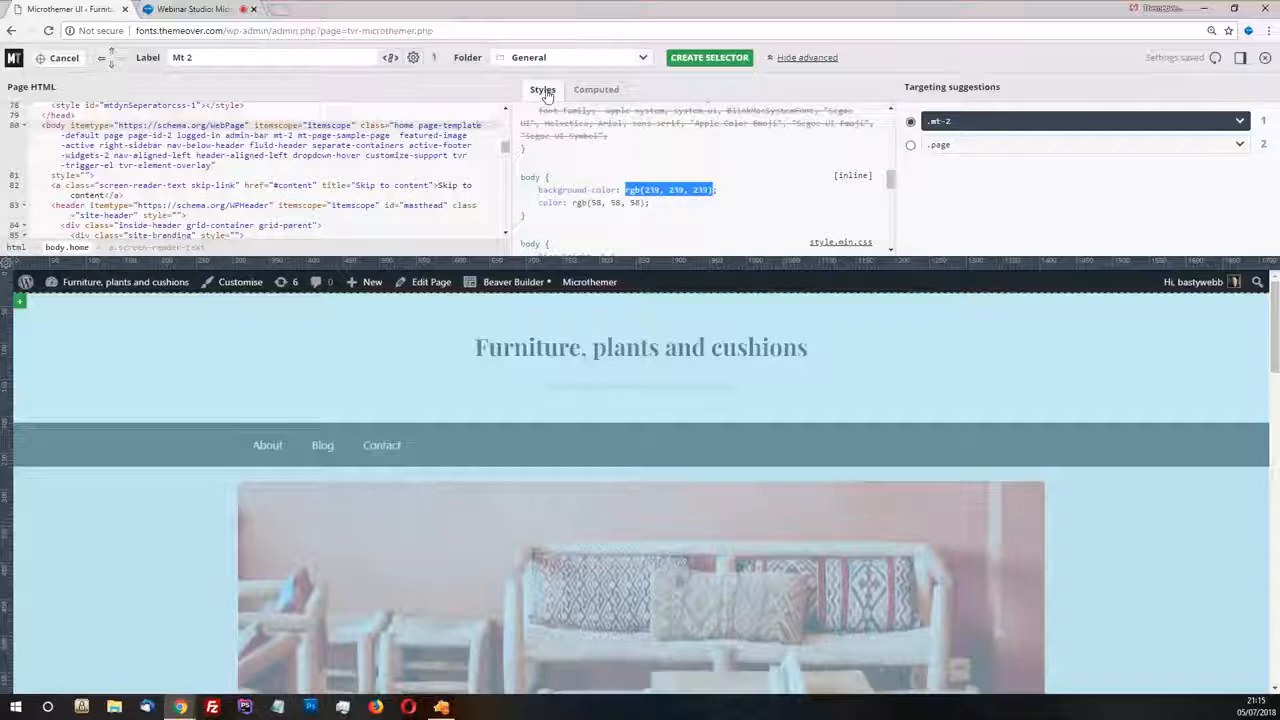
pyautogui.click(605, 94)
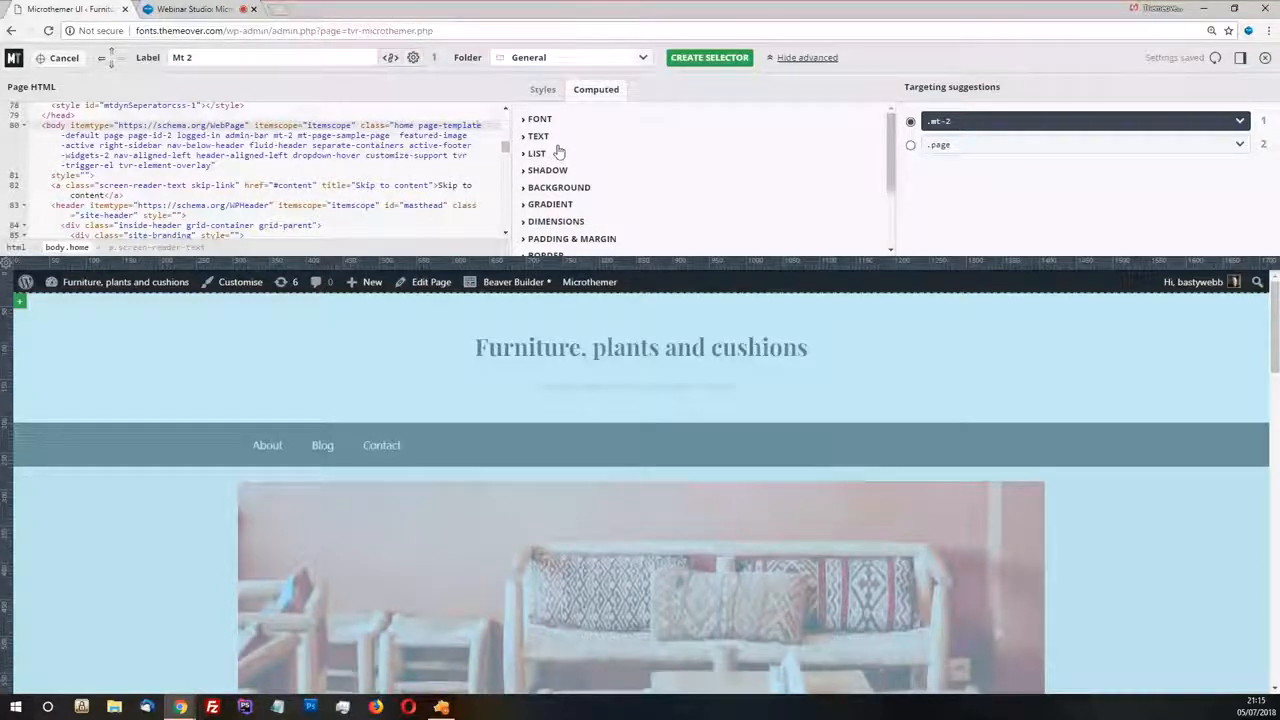
pyautogui.click(550, 188)
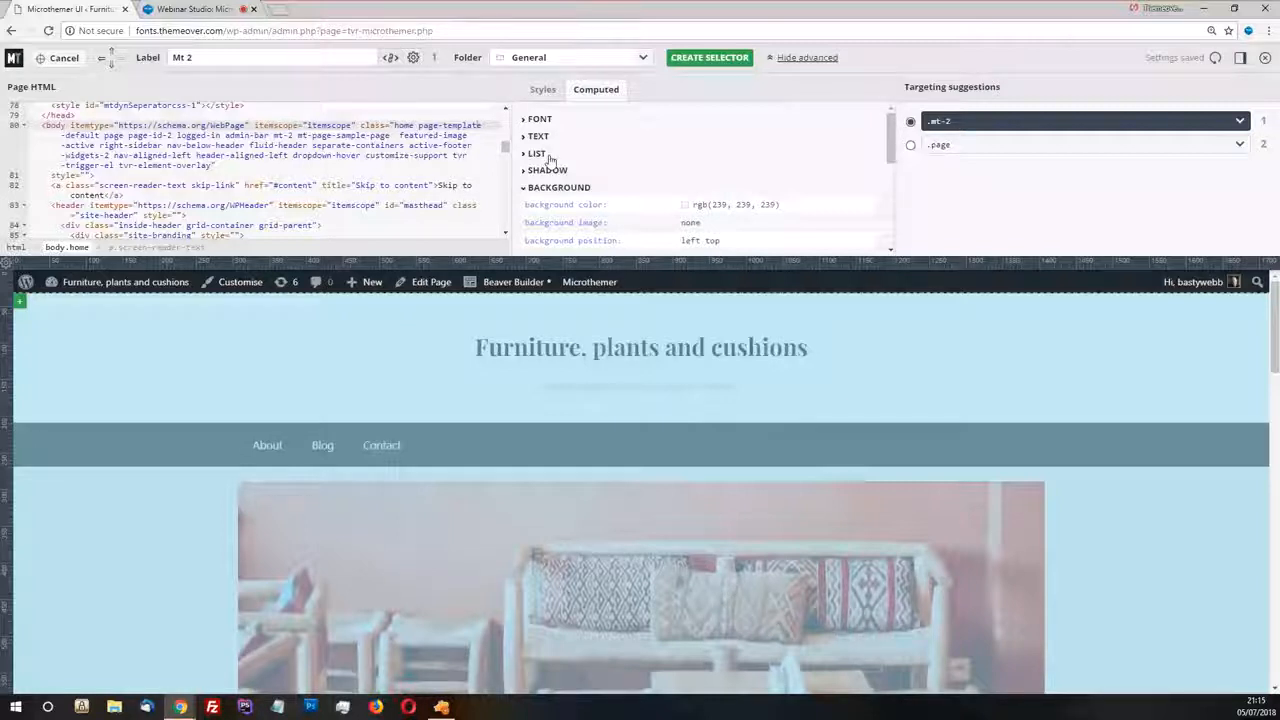
pyautogui.click(541, 96)
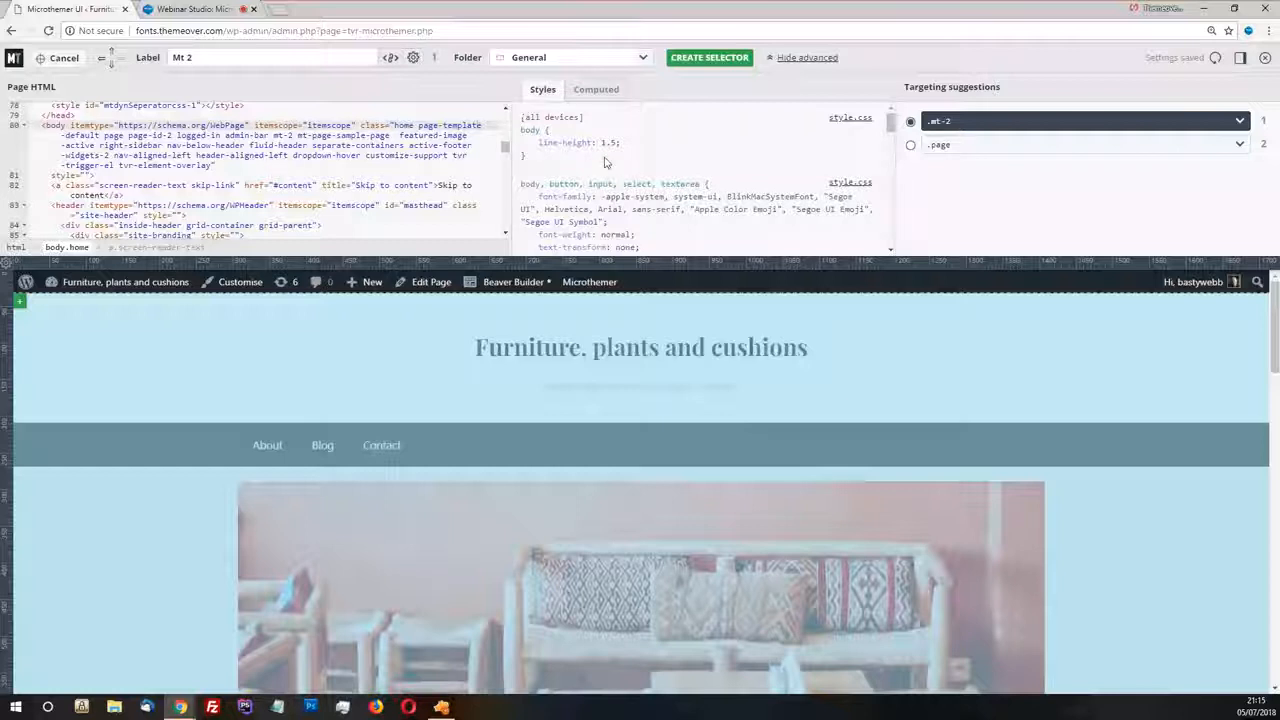
pyautogui.scroll(-2, 594, 192)
pyautogui.scroll(2, 594, 192)
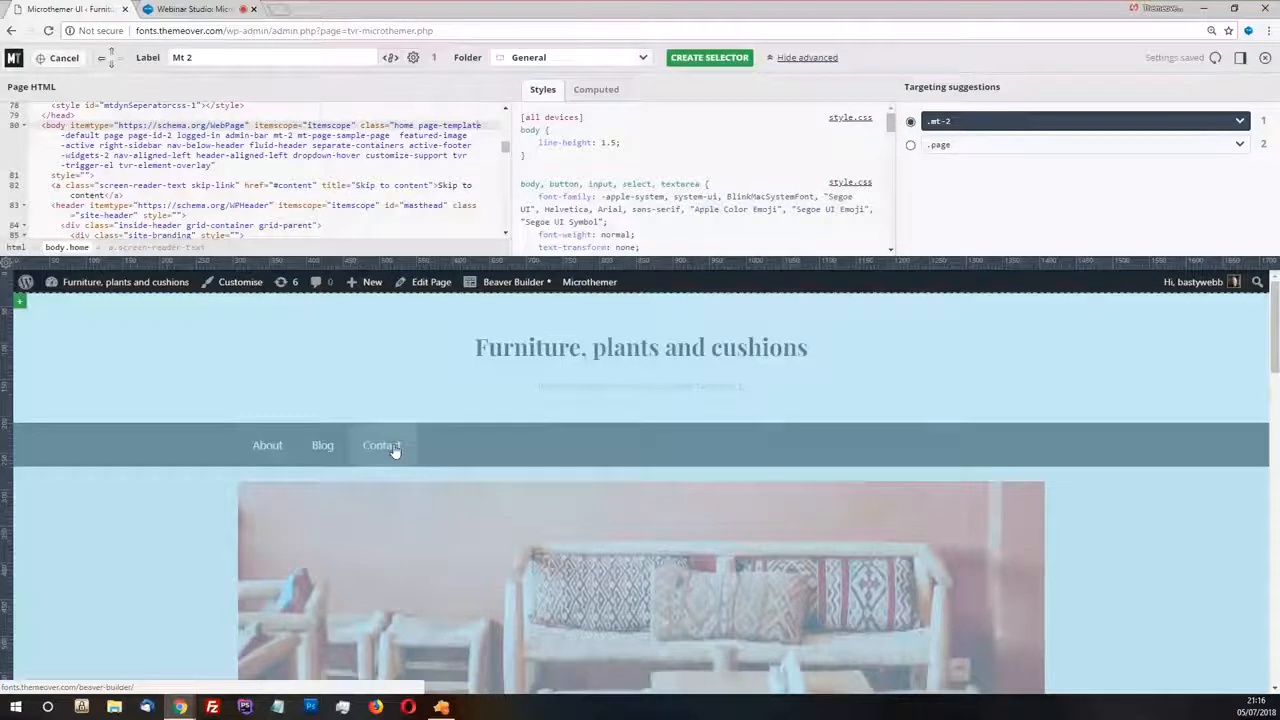
# Review the targeting suggestions for the body element and choose body as the selector instead of .mt-2
pyautogui.click(1240, 123)
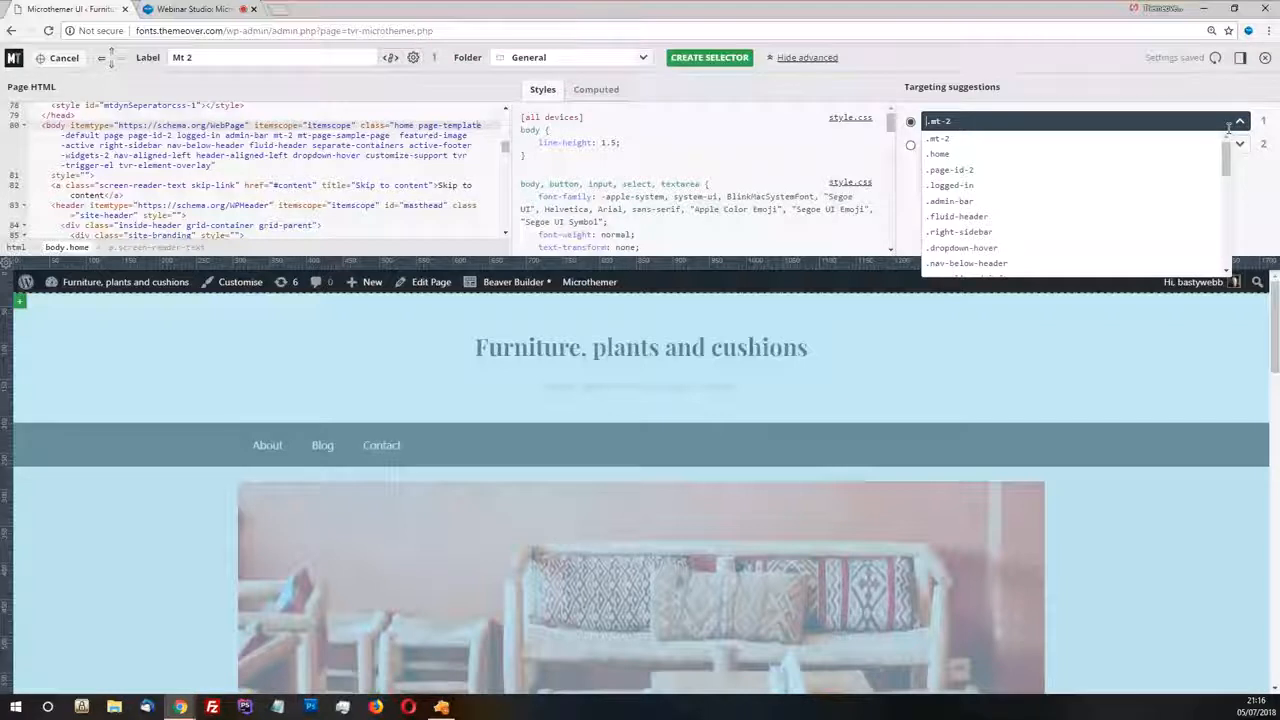
pyautogui.moveTo(958, 120); pyautogui.dragTo(918, 122)
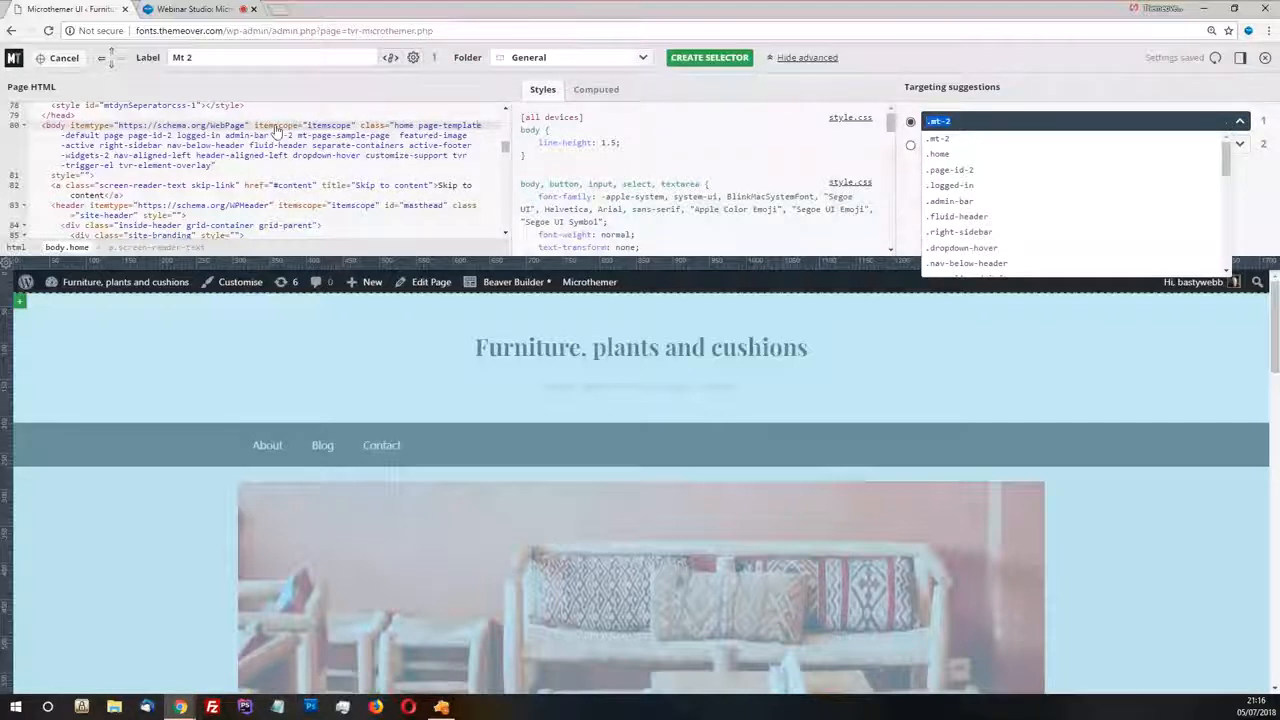
pyautogui.click(143, 156)
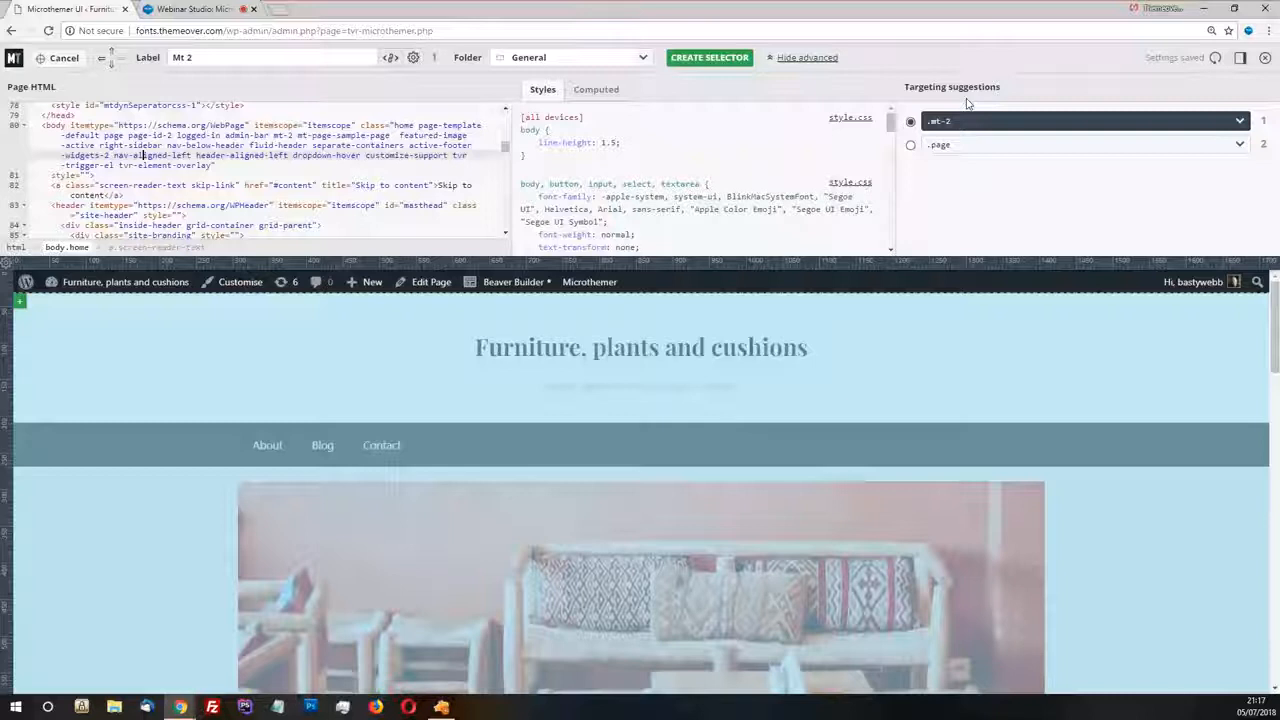
pyautogui.click(936, 122)
pyautogui.click(1238, 128)
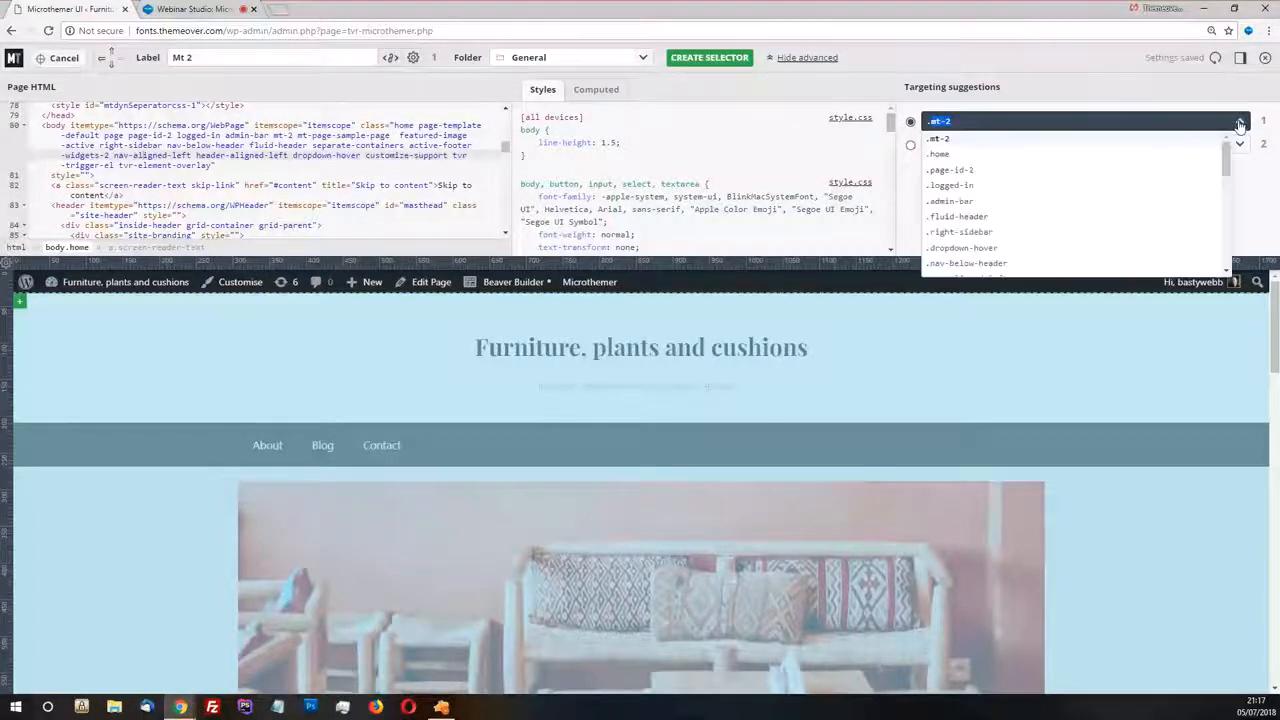
pyautogui.scroll(-3, 1100, 195)
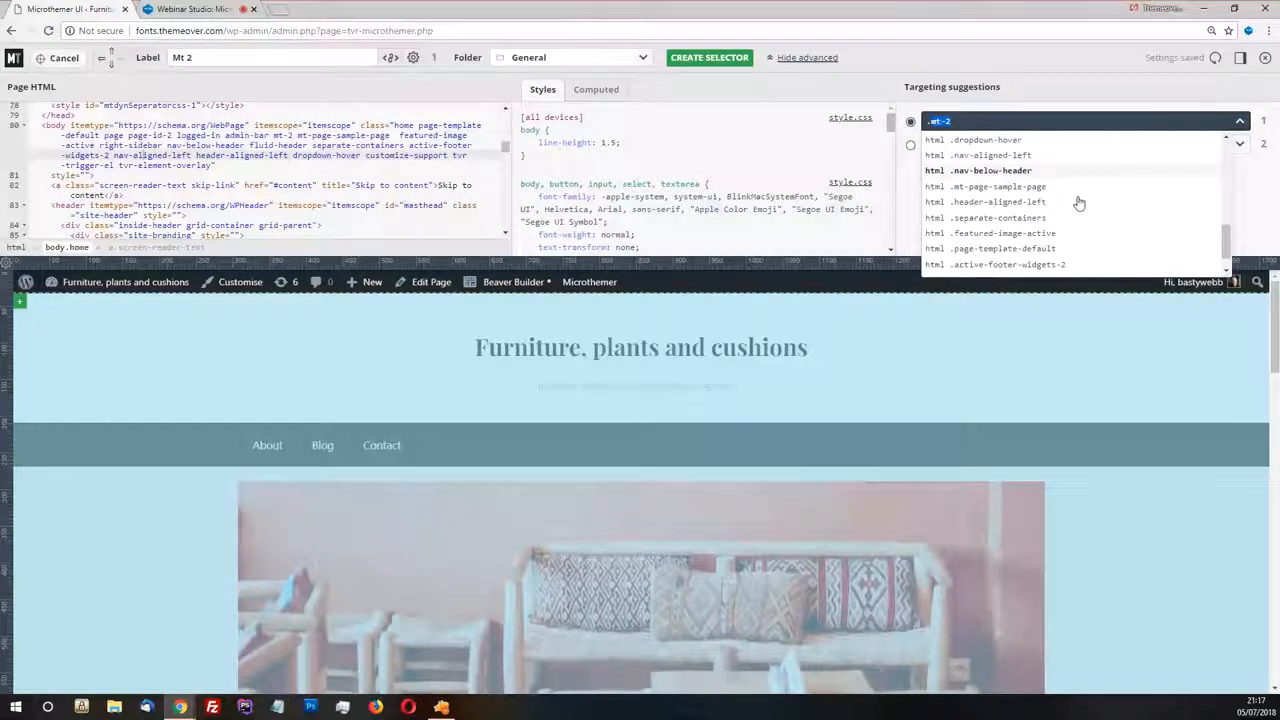
pyautogui.scroll(-1, 1077, 200)
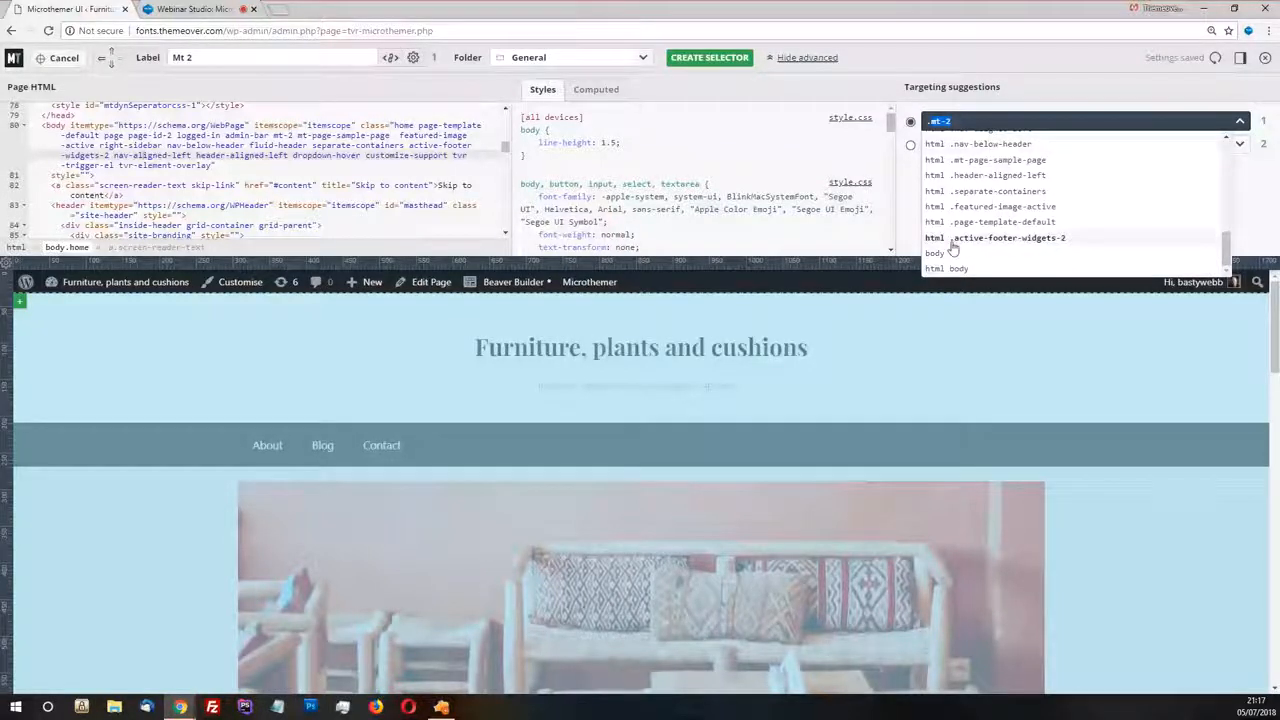
pyautogui.click(940, 253)
# Recheck the suggestions keeping body, create the Body selector in the General folder and open its background properties
pyautogui.click(1100, 121)
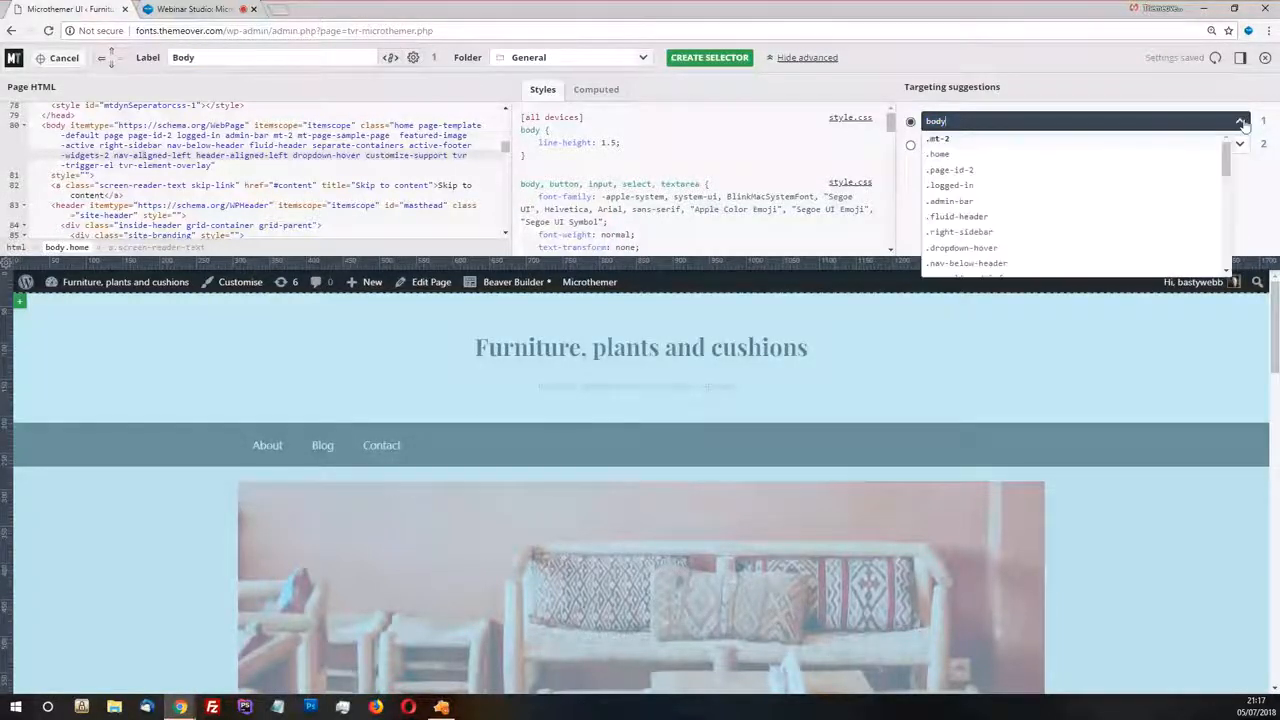
pyautogui.scroll(-2, 1079, 167)
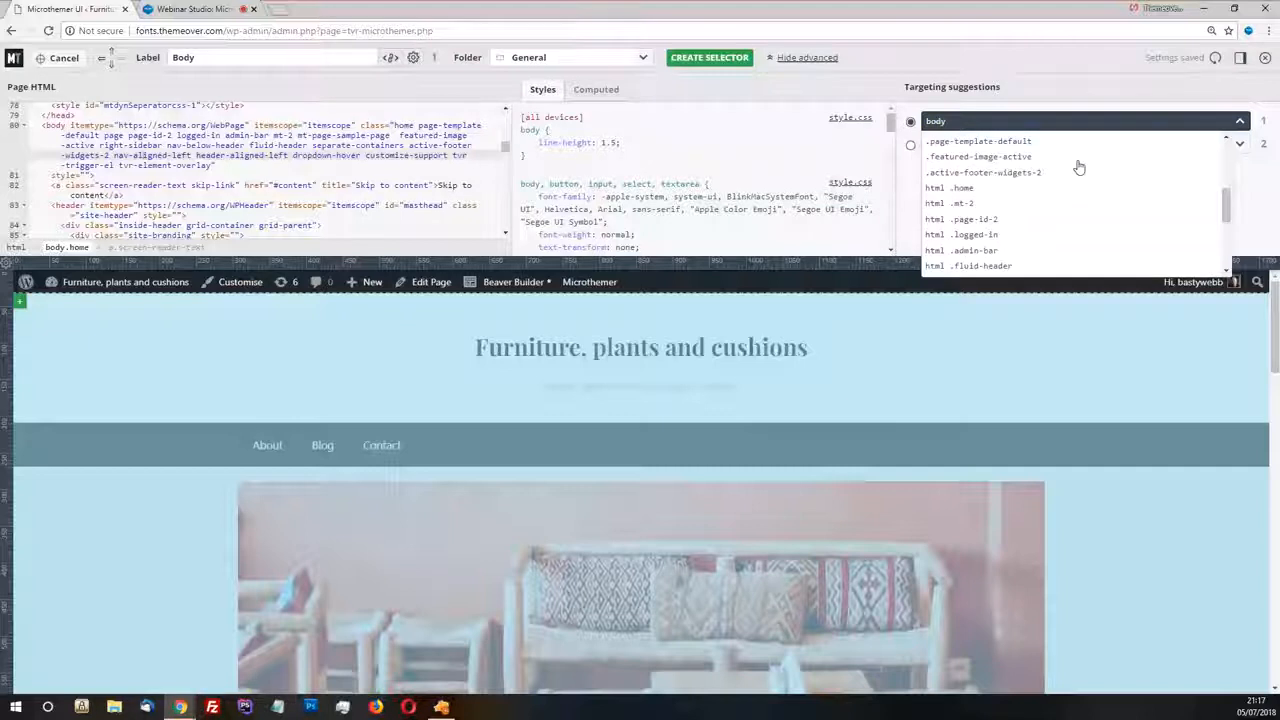
pyautogui.scroll(-2, 1080, 165)
pyautogui.click(990, 266)
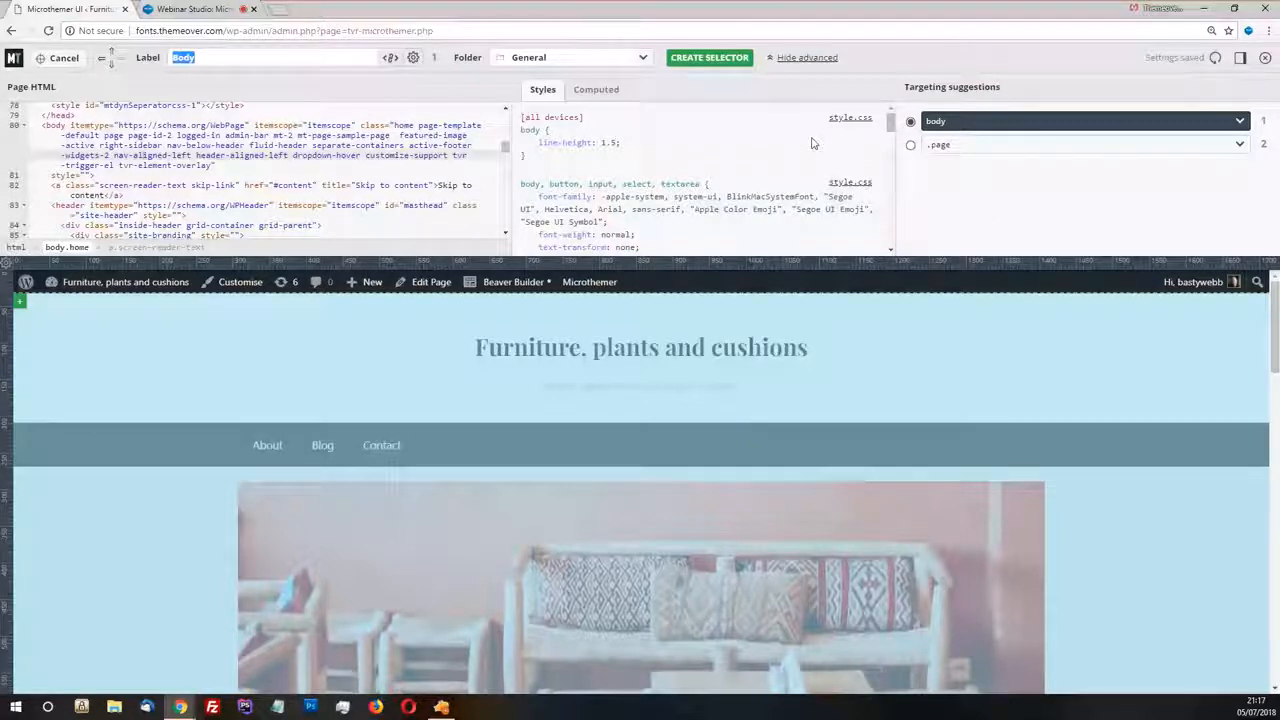
pyautogui.click(710, 60)
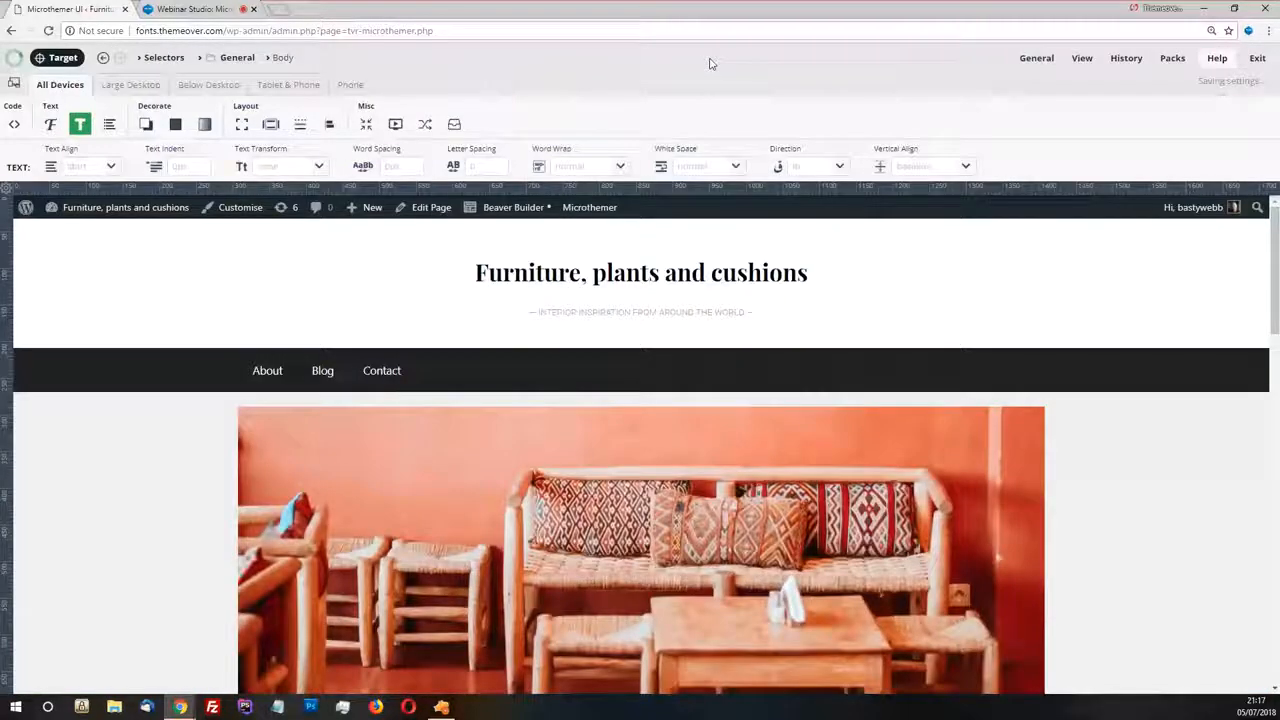
pyautogui.click(176, 126)
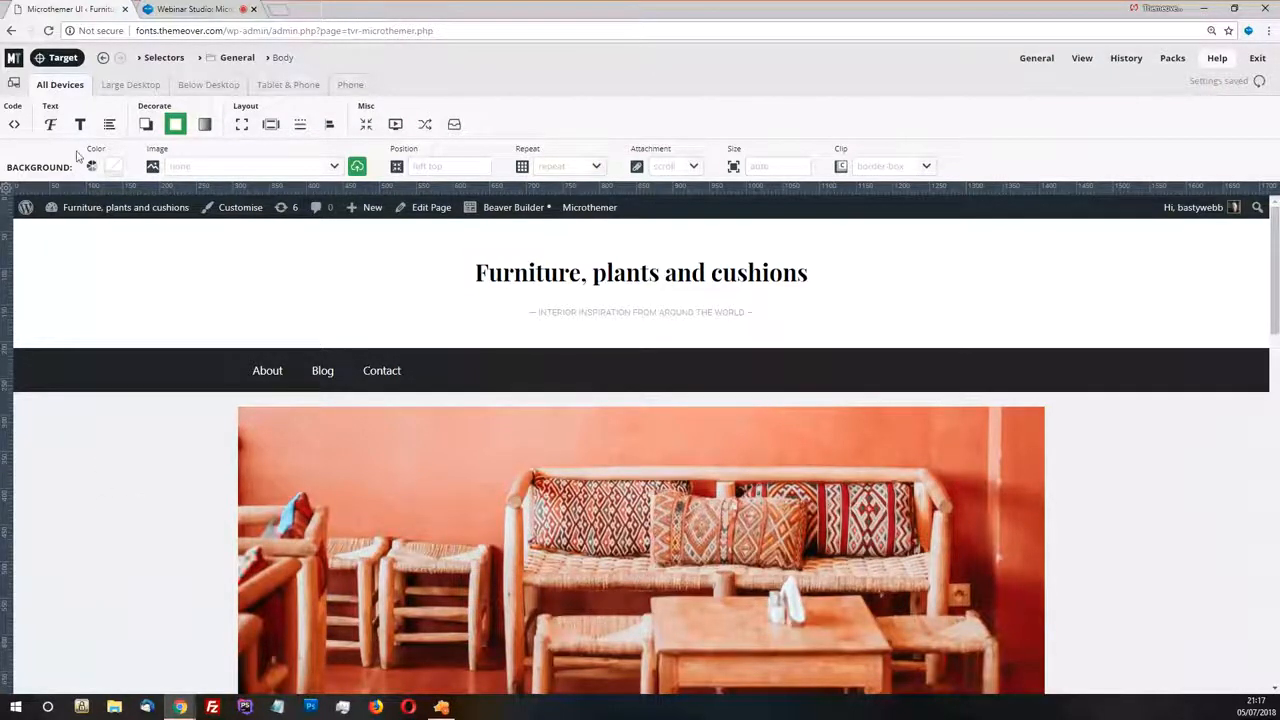
# Open the Body background color picker, expand its saved and site color palettes, and refresh the site colors
pyautogui.click(113, 166)
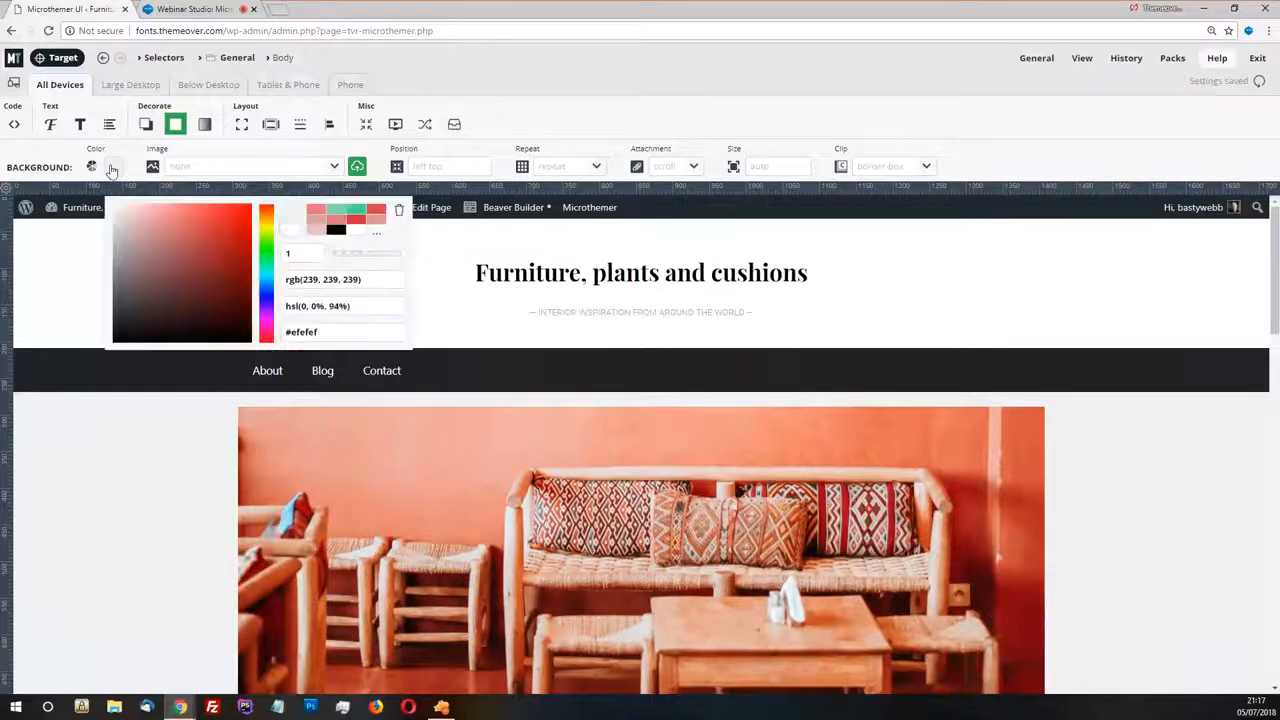
pyautogui.click(376, 237)
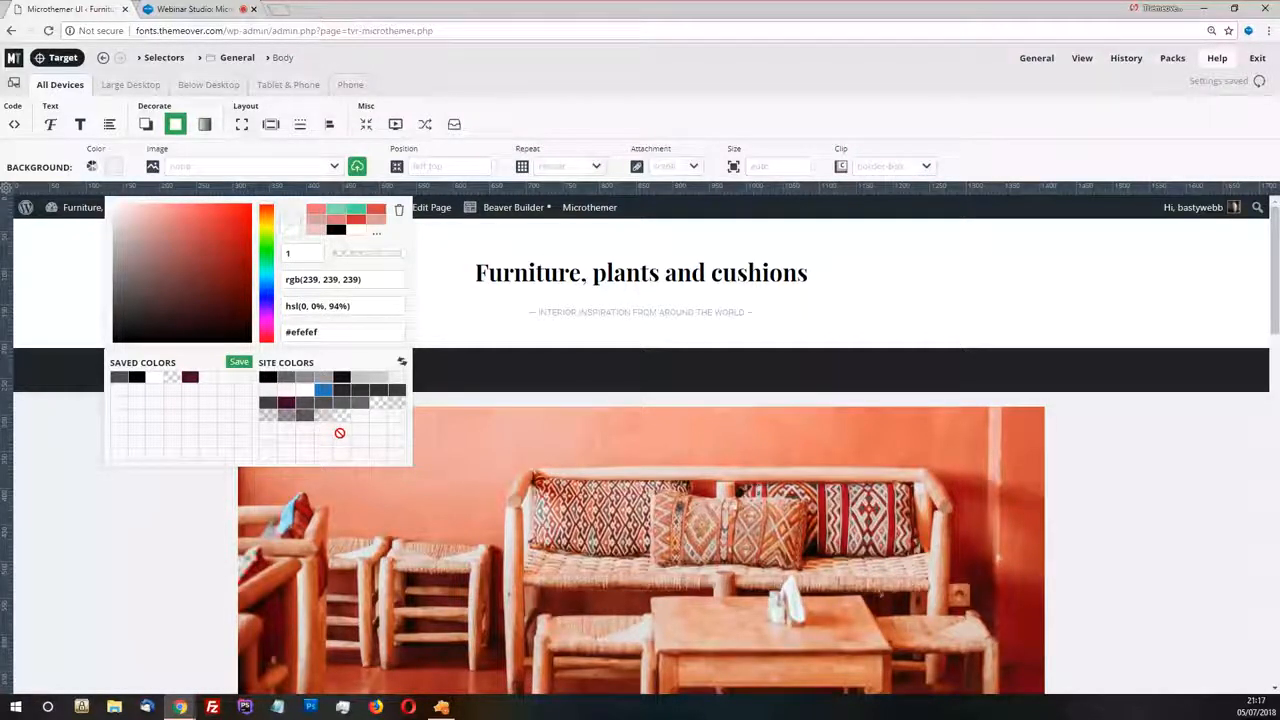
pyautogui.click(402, 364)
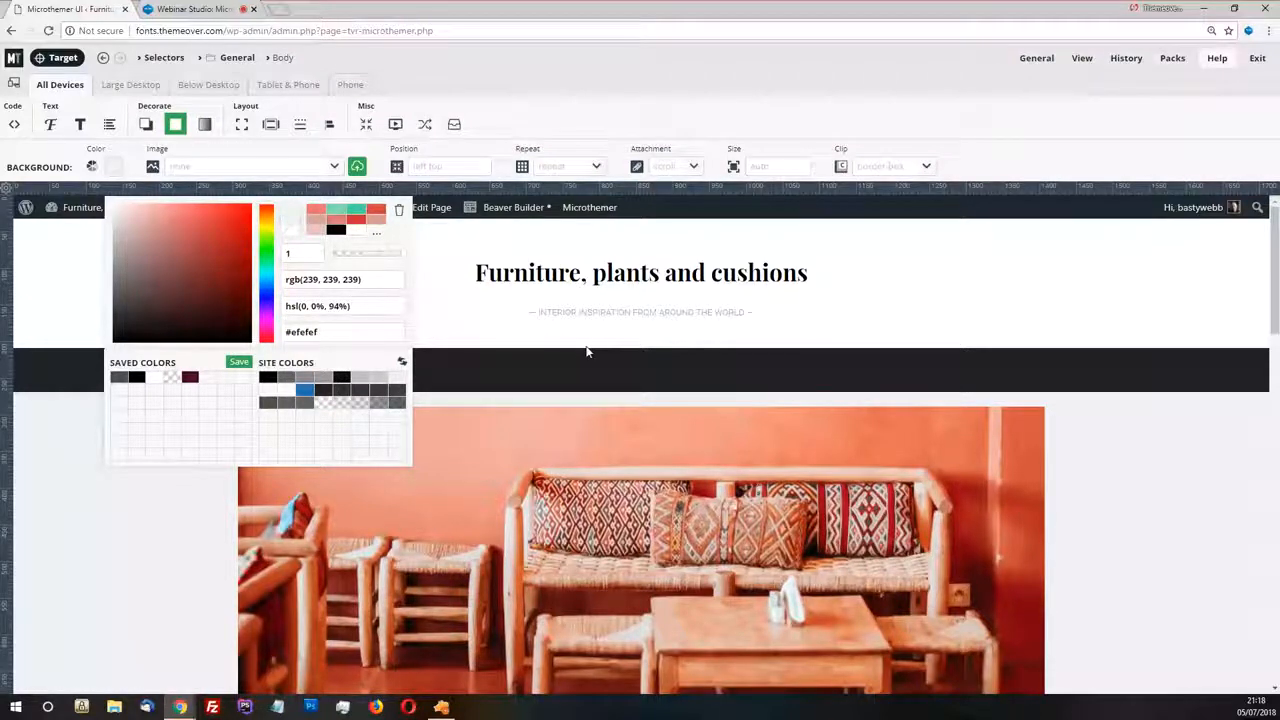
pyautogui.click(401, 363)
# Switch to Zeplin, select the Webinar-home artboard and copy its background color value f2f1ed from the CSS
pyautogui.hotkey('alt', 'Tab')
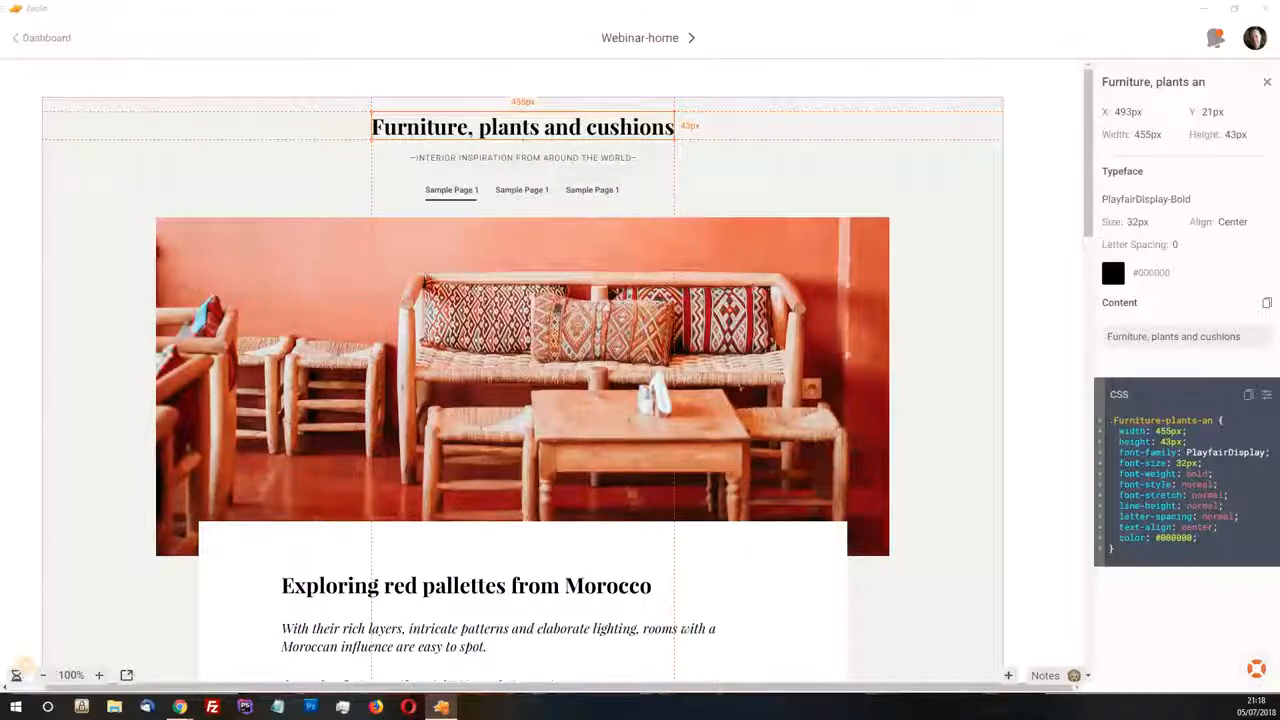
pyautogui.click(975, 234)
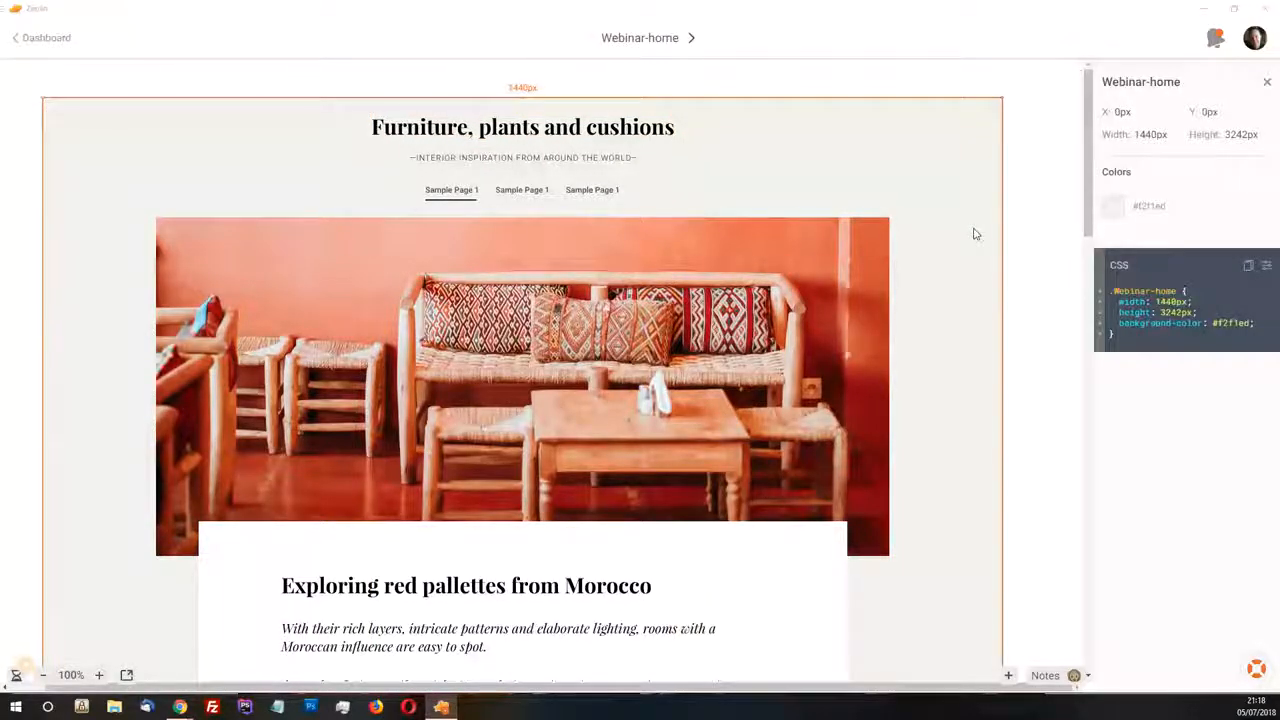
pyautogui.doubleClick(1228, 322)
pyautogui.hotkey('ctrl', 'c')
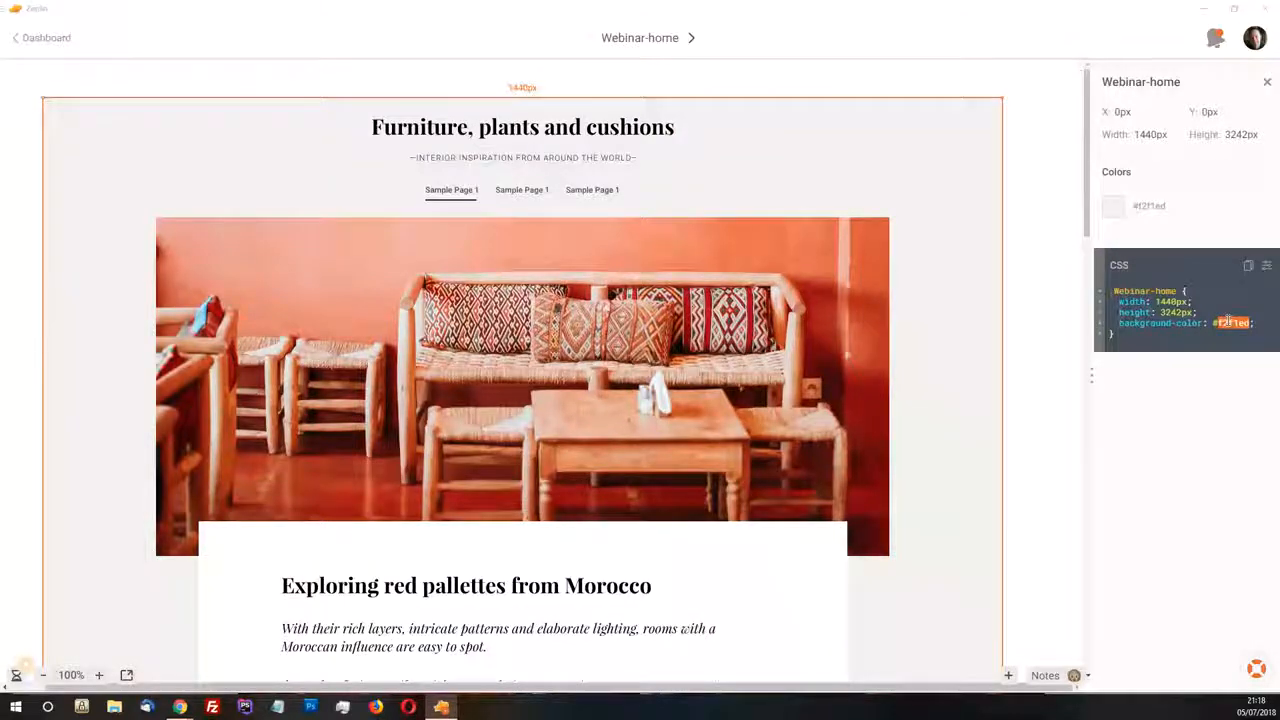
# Return to Microthemer, set the Body background color to #f2f1ed and close the color picker
pyautogui.hotkey('alt', 'Tab')
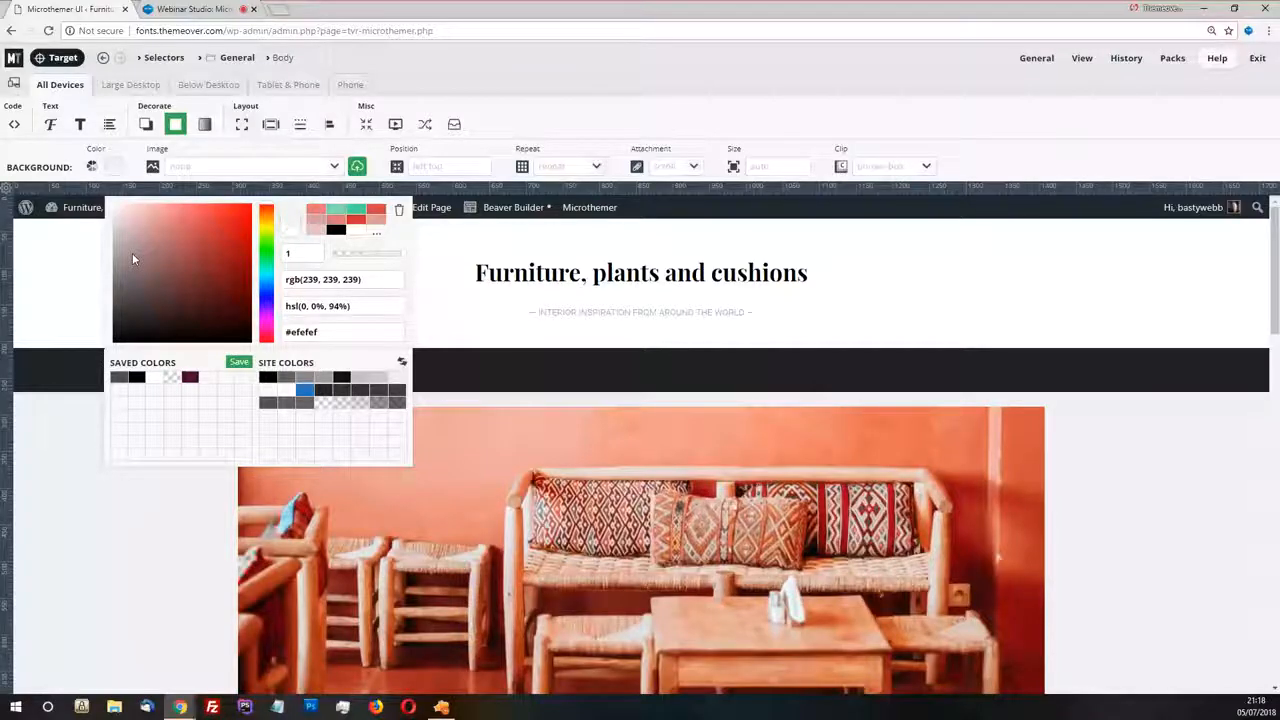
pyautogui.doubleClick(318, 333)
pyautogui.hotkey('ctrl', 'v')
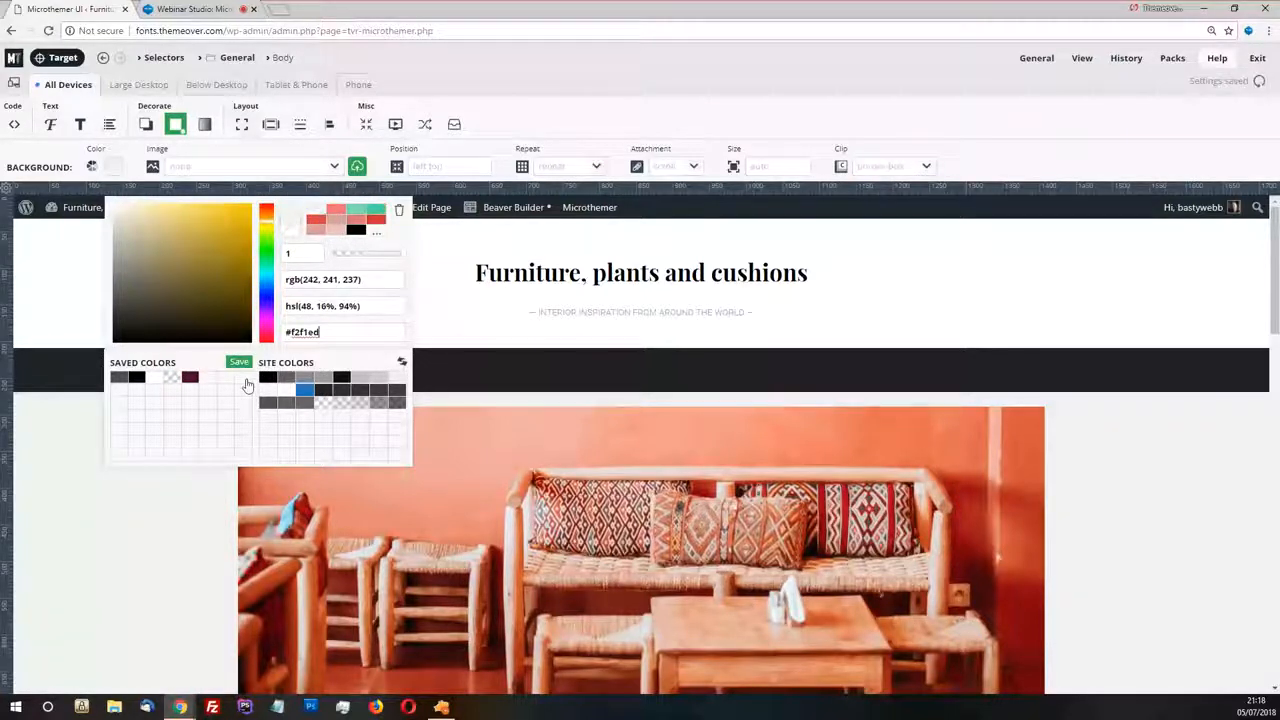
pyautogui.click(77, 496)
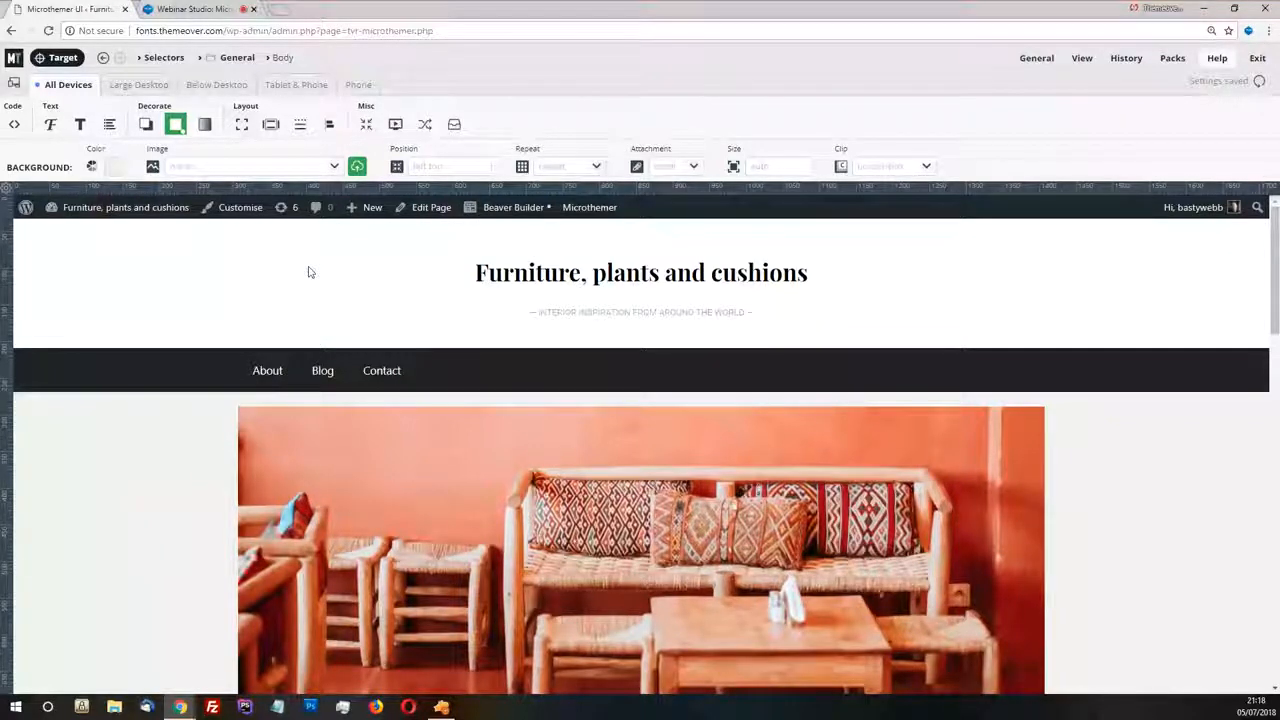
# Target the masthead header and inspect its background color in the applied styles
pyautogui.click(57, 58)
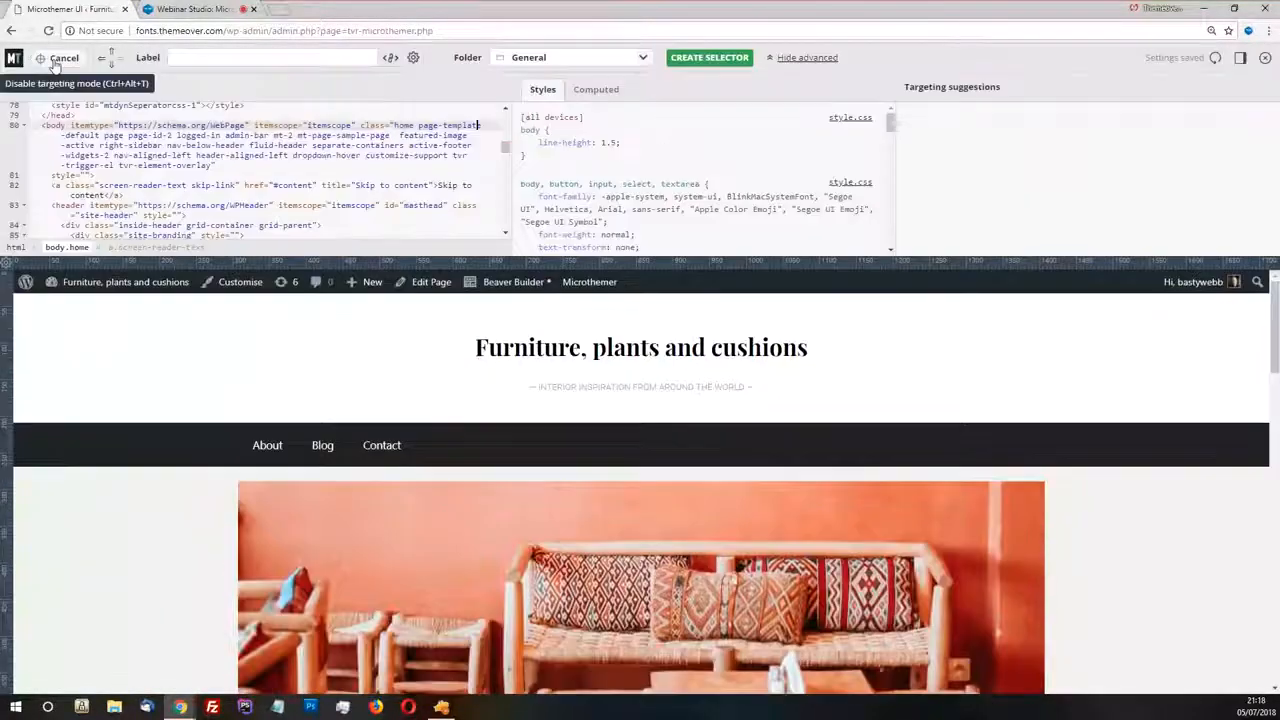
pyautogui.click(139, 352)
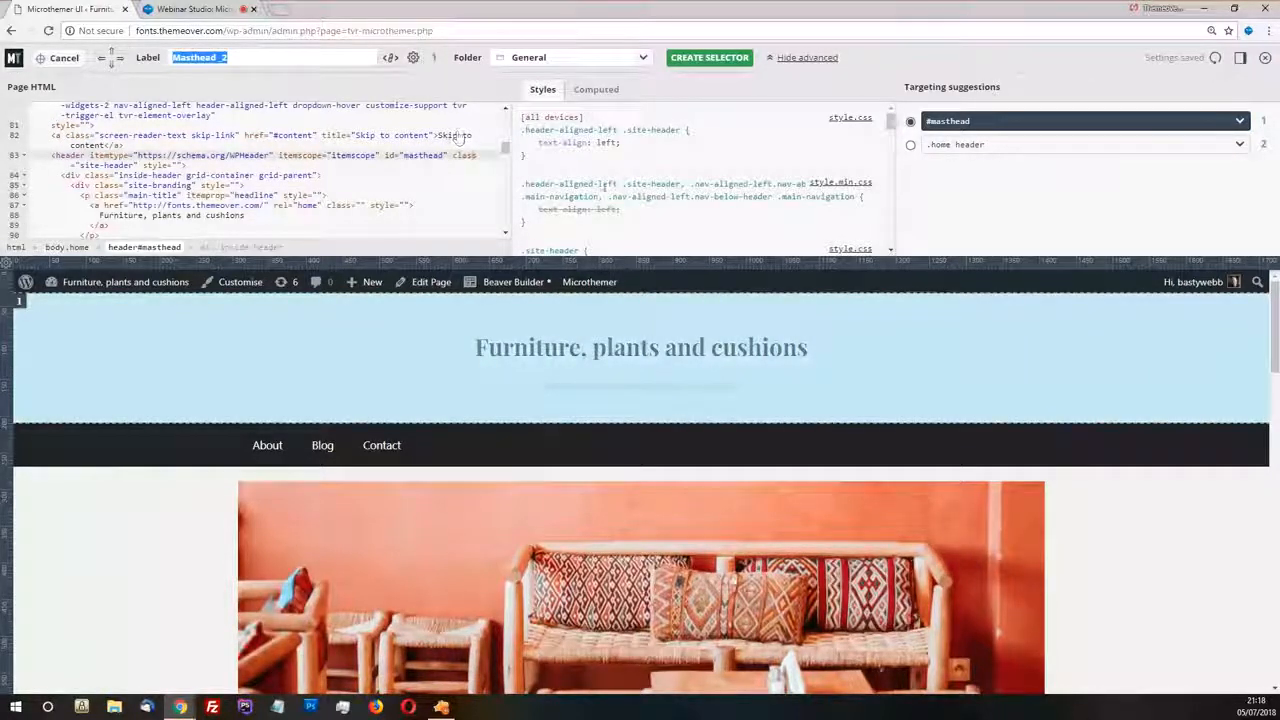
pyautogui.scroll(-2, 602, 165)
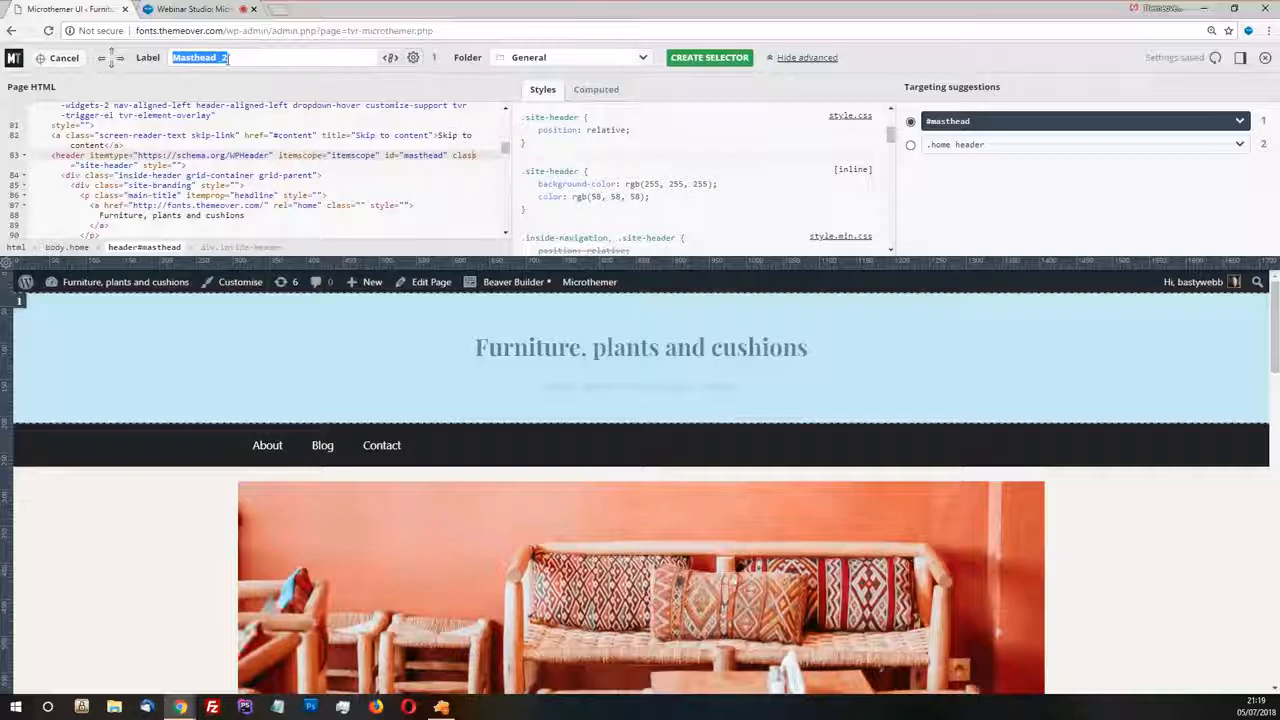
# Check the suggested label for the targeted header and go to the existing Masthead selector instead of creating a new one
pyautogui.moveTo(238, 56); pyautogui.dragTo(221, 58)
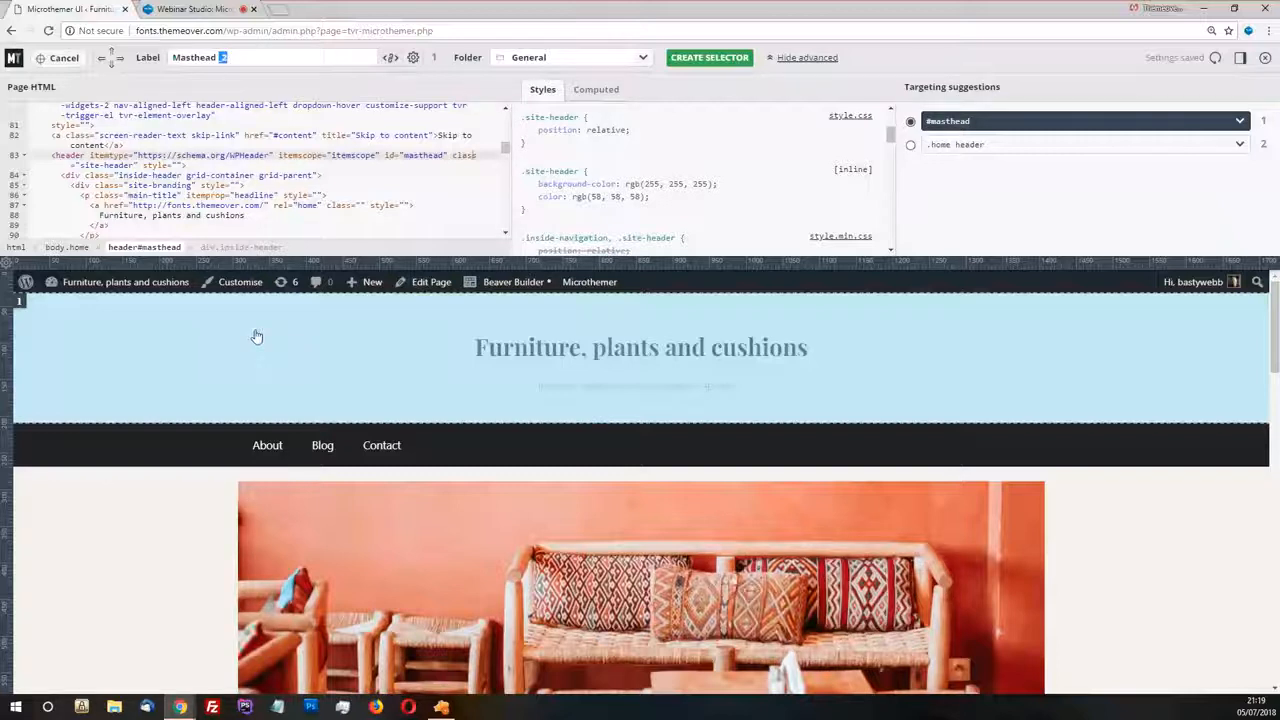
pyautogui.moveTo(20, 302)
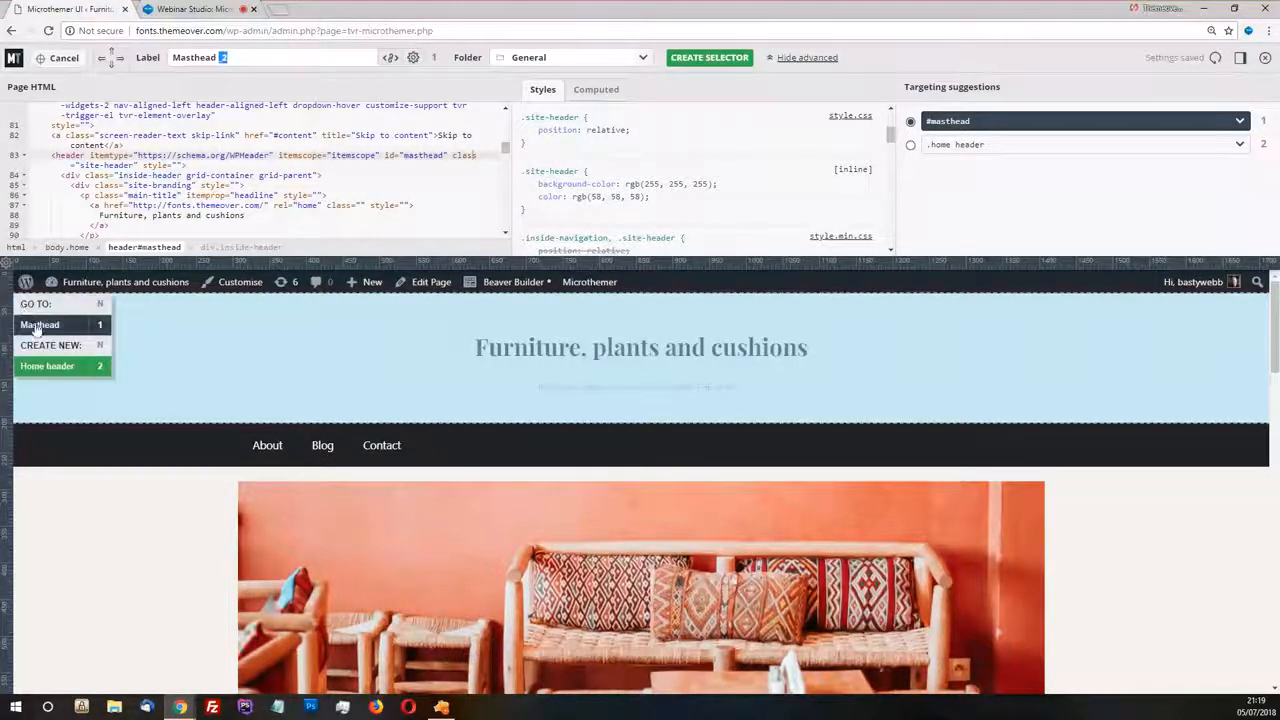
pyautogui.click(38, 326)
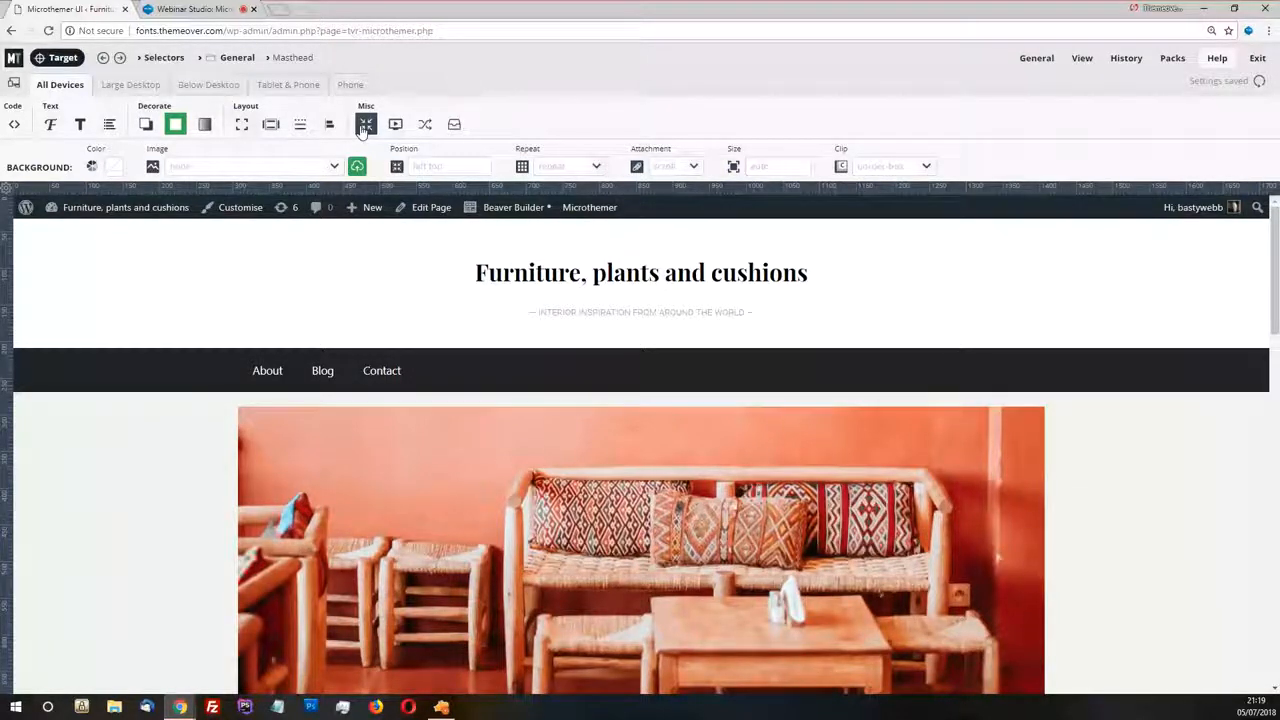
# Make the Masthead background fully transparent by reducing its color opacity to 0, and close the color picker
pyautogui.click(110, 170)
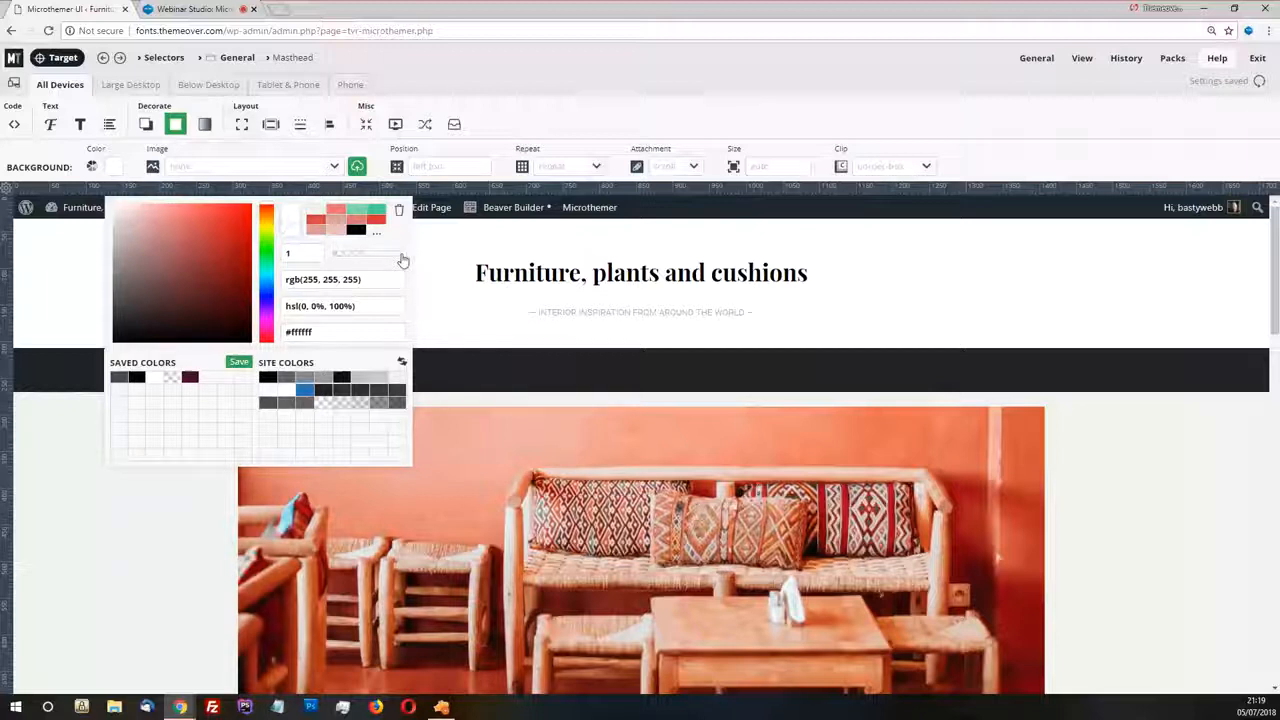
pyautogui.moveTo(402, 260); pyautogui.dragTo(330, 257)
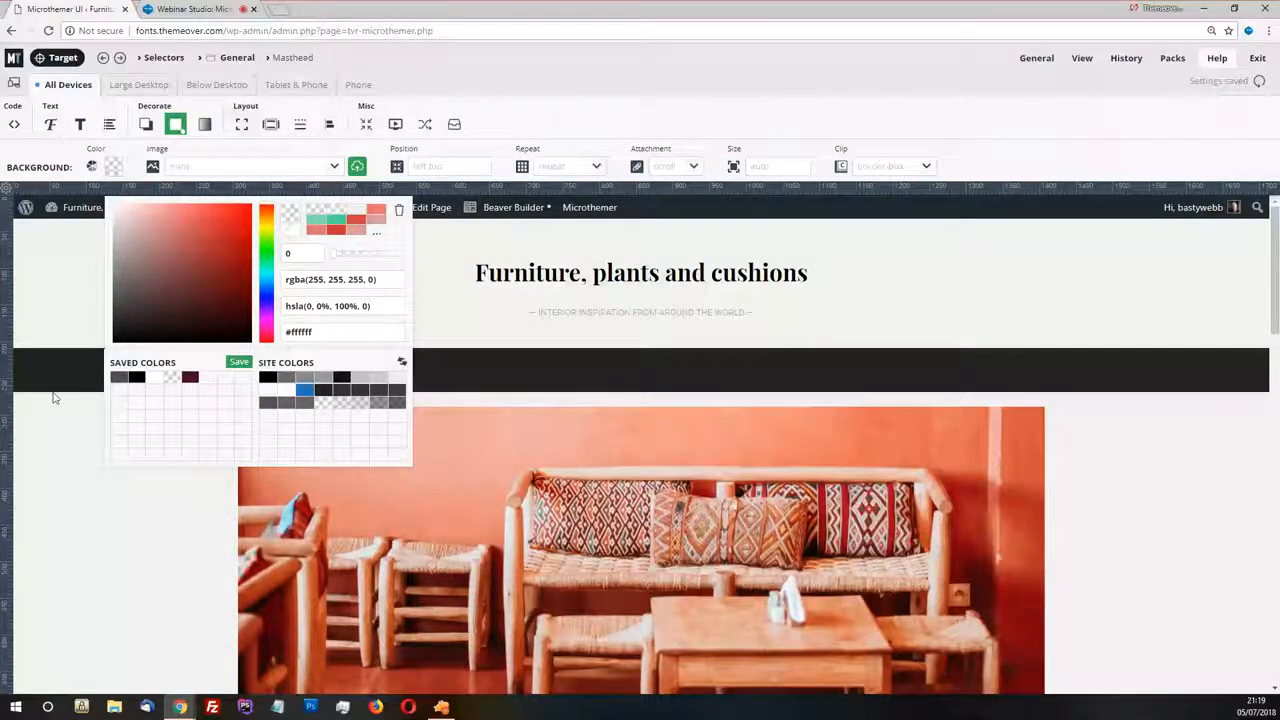
pyautogui.click(55, 284)
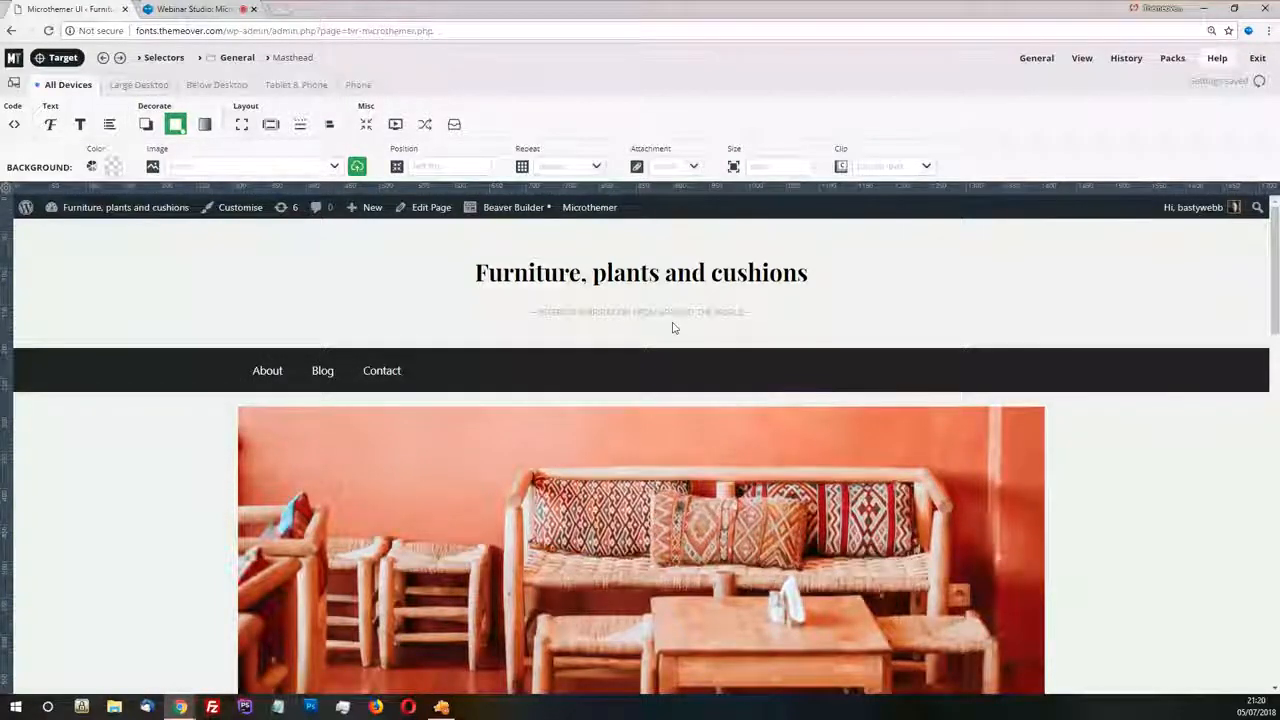
# Check the webinar chat for viewer messages and return to the Microthemer page
pyautogui.scroll(-4, 752, 335)
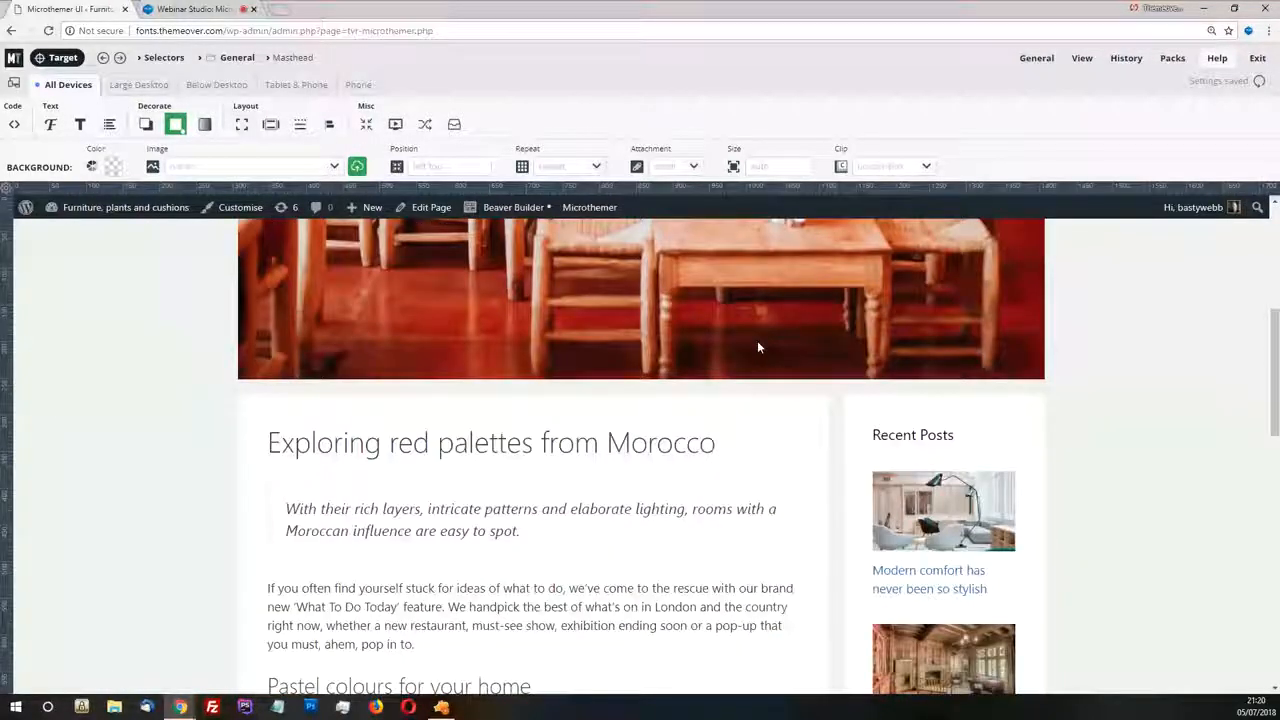
pyautogui.click(194, 9)
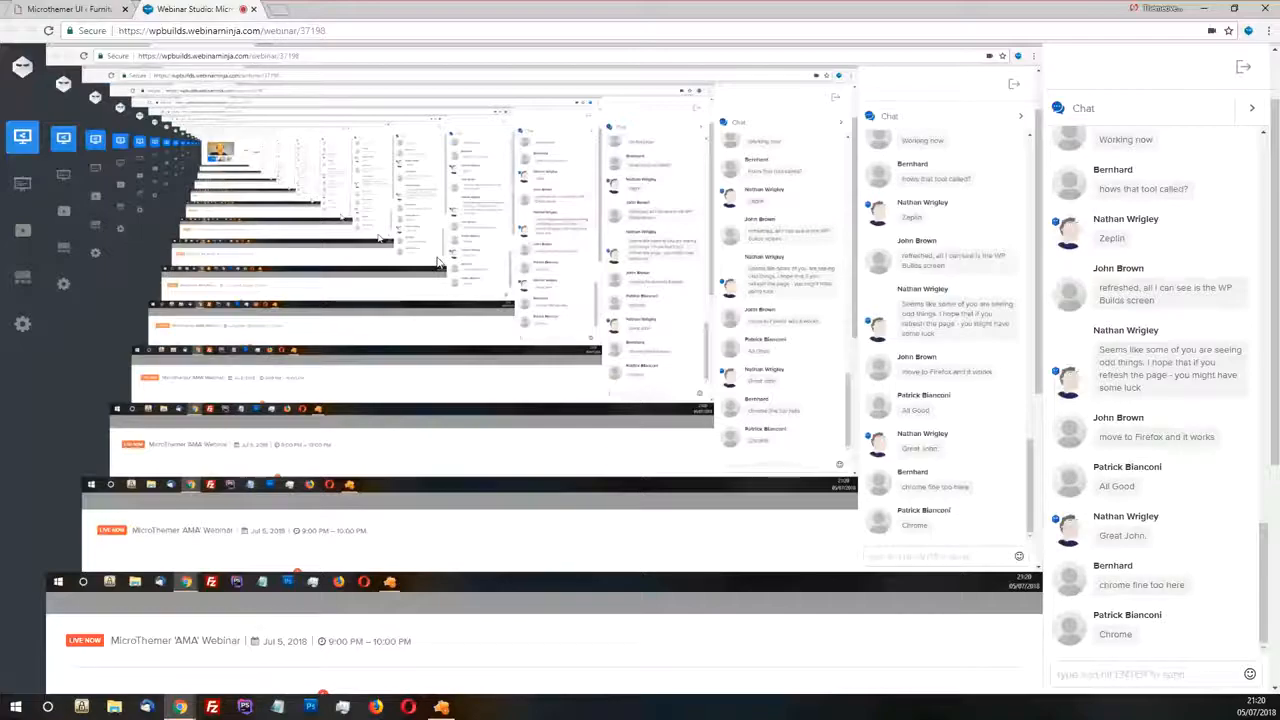
pyautogui.click(68, 9)
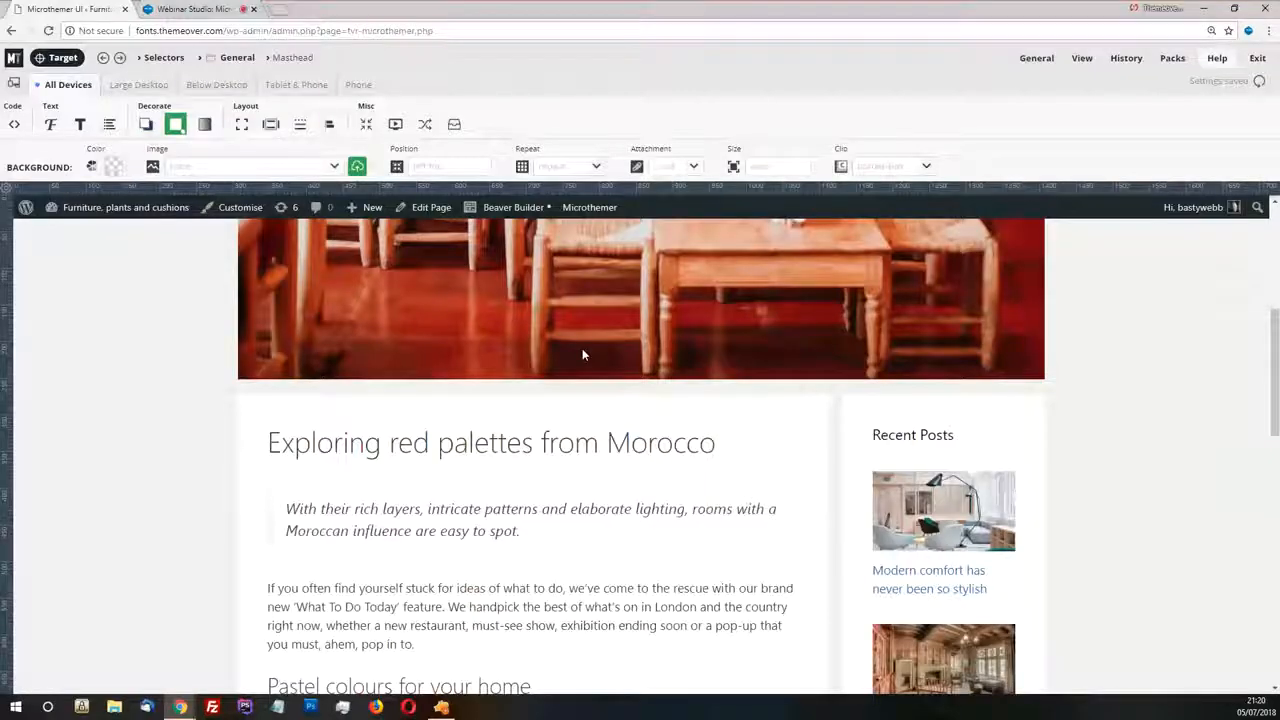
# Examine the page layout from the header down through the article content and the Recent Posts sidebar
pyautogui.scroll(1, 889, 458)
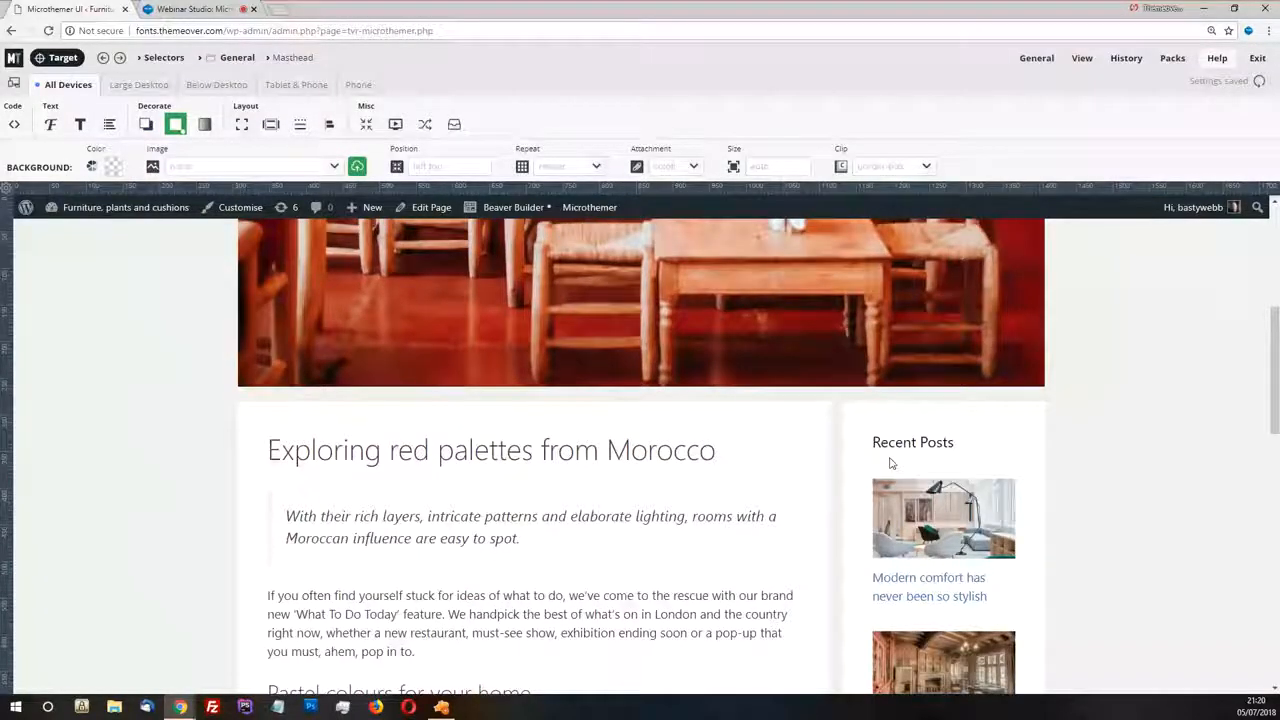
pyautogui.scroll(5, 892, 462)
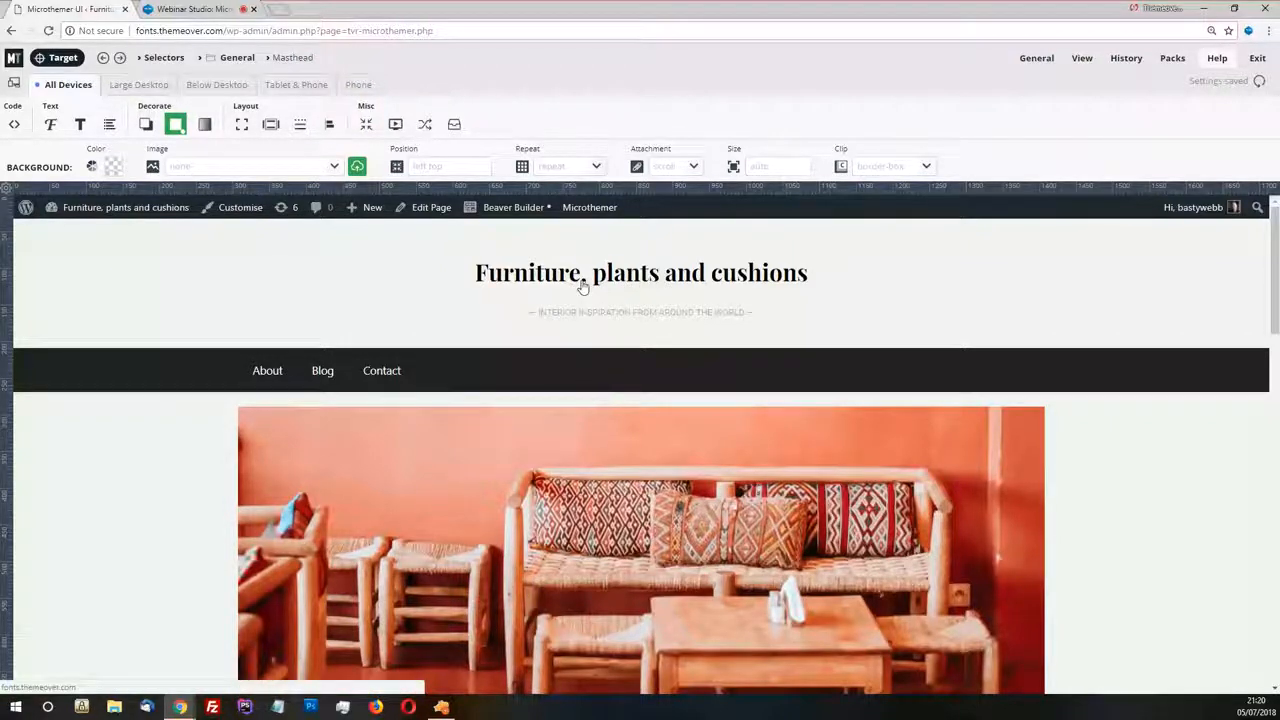
pyautogui.scroll(-1, 584, 288)
pyautogui.scroll(-4, 585, 300)
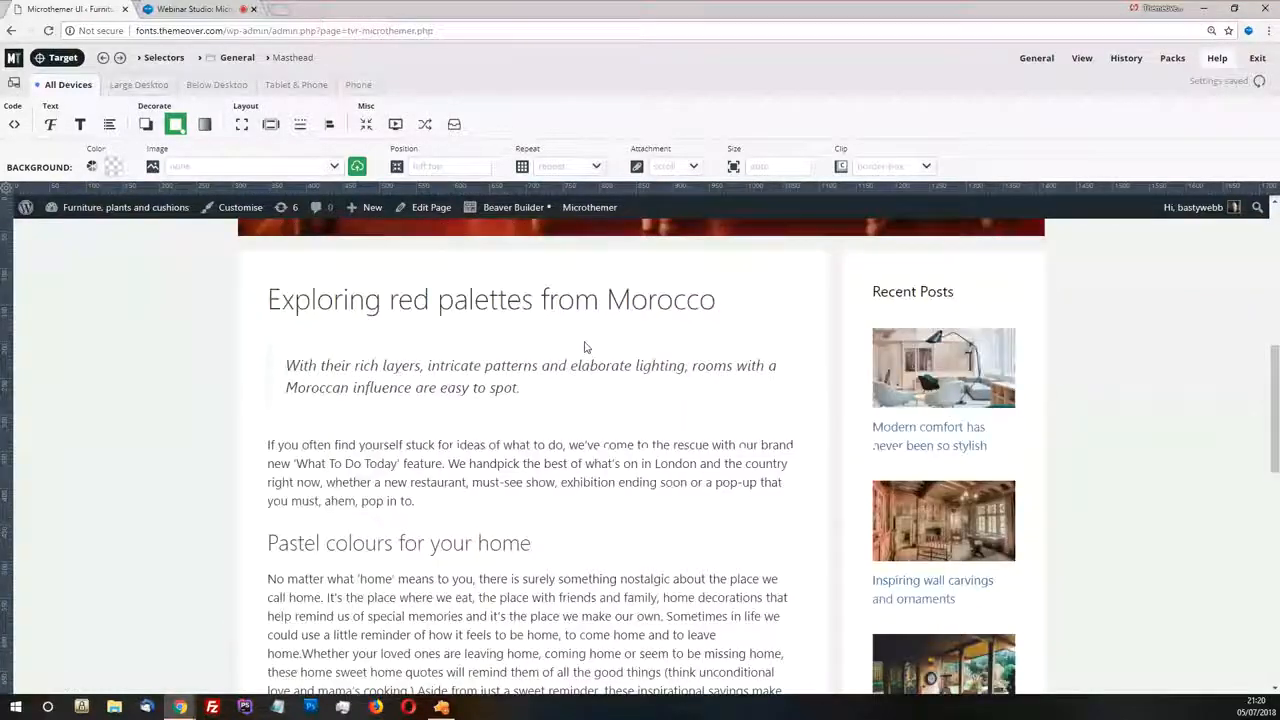
pyautogui.scroll(-2, 585, 347)
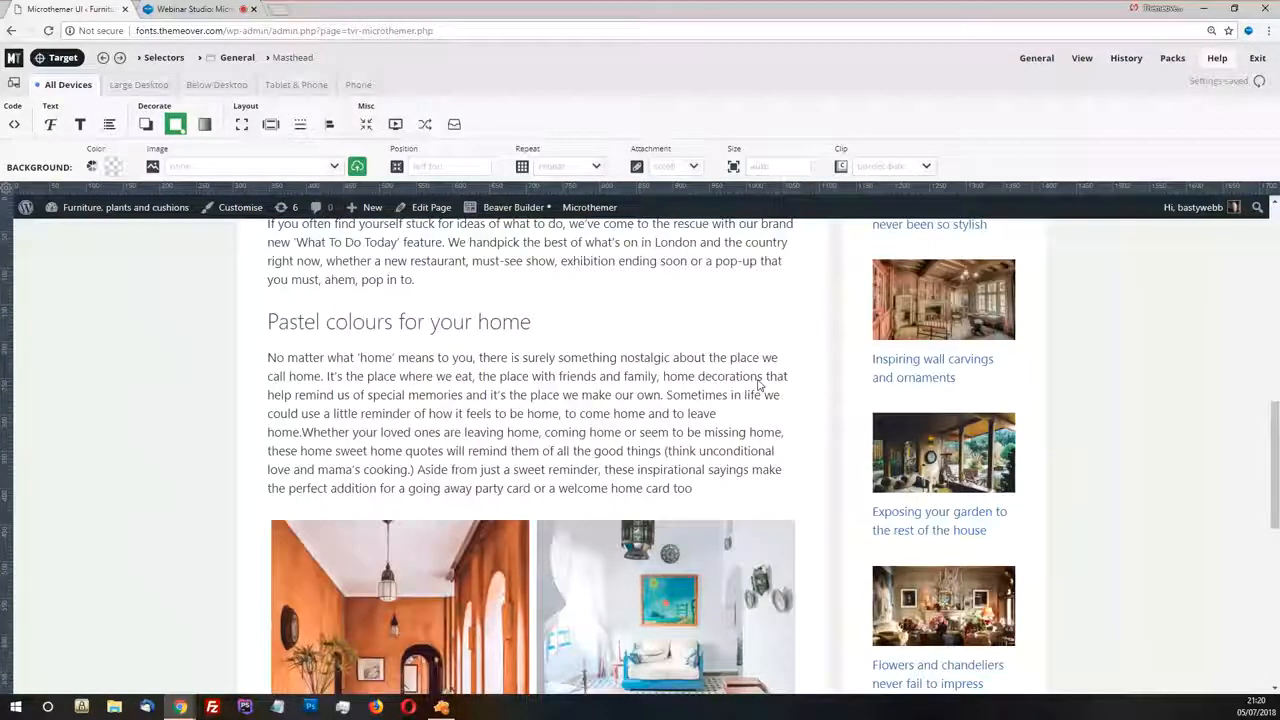
pyautogui.scroll(1, 758, 384)
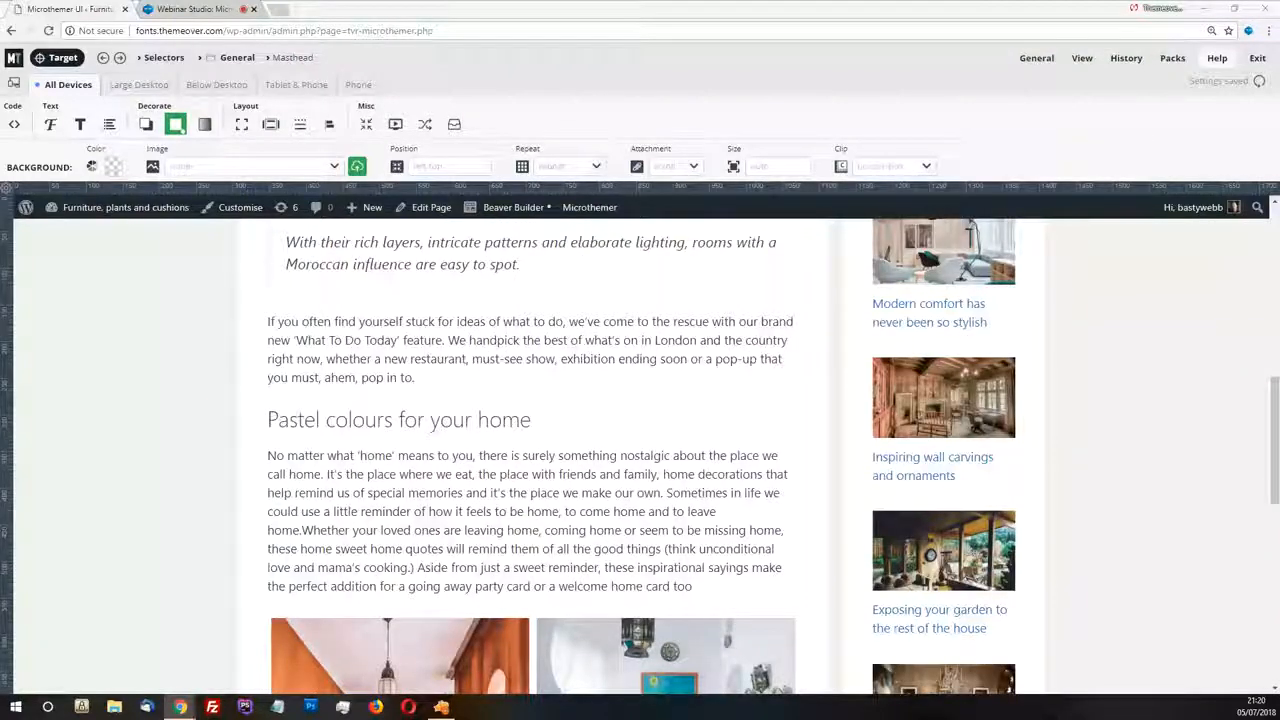
# Switch to Zeplin and examine the design's content box, its overlap with the featured image, and the Recent posts placement below the article
pyautogui.hotkey('alt', 'Tab')
pyautogui.scroll(-7, 585, 211)
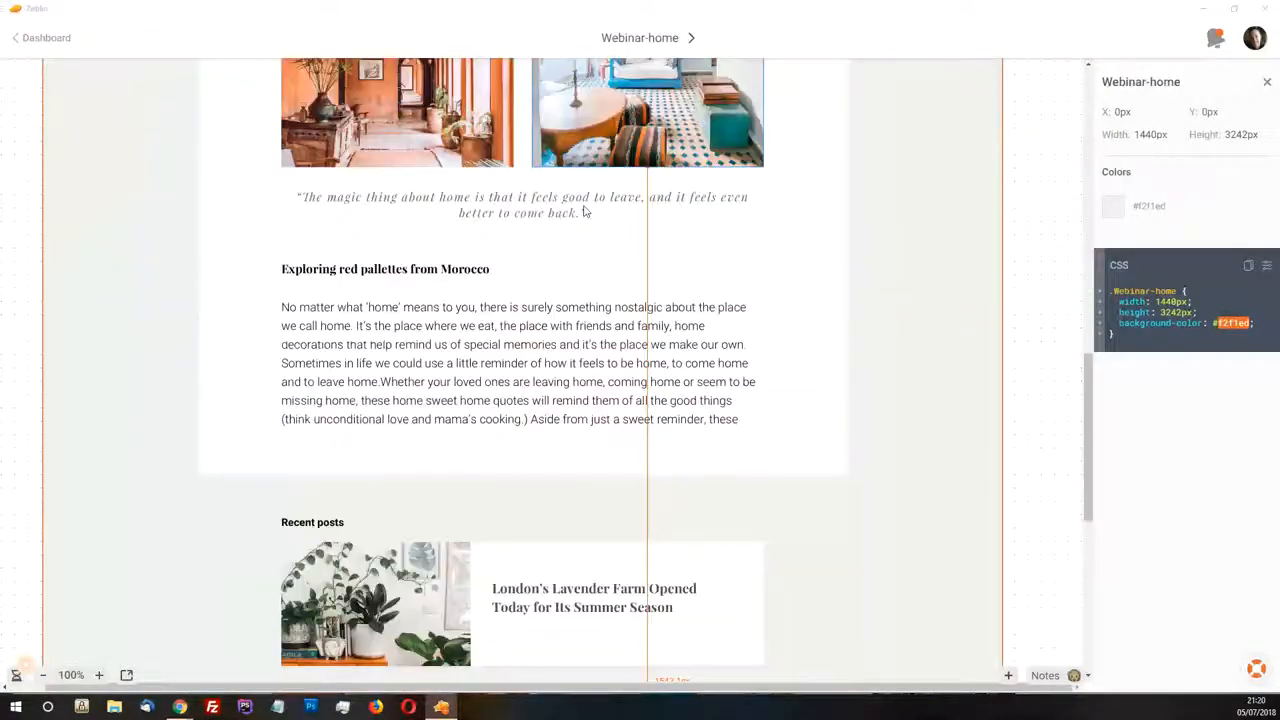
pyautogui.scroll(-3, 595, 250)
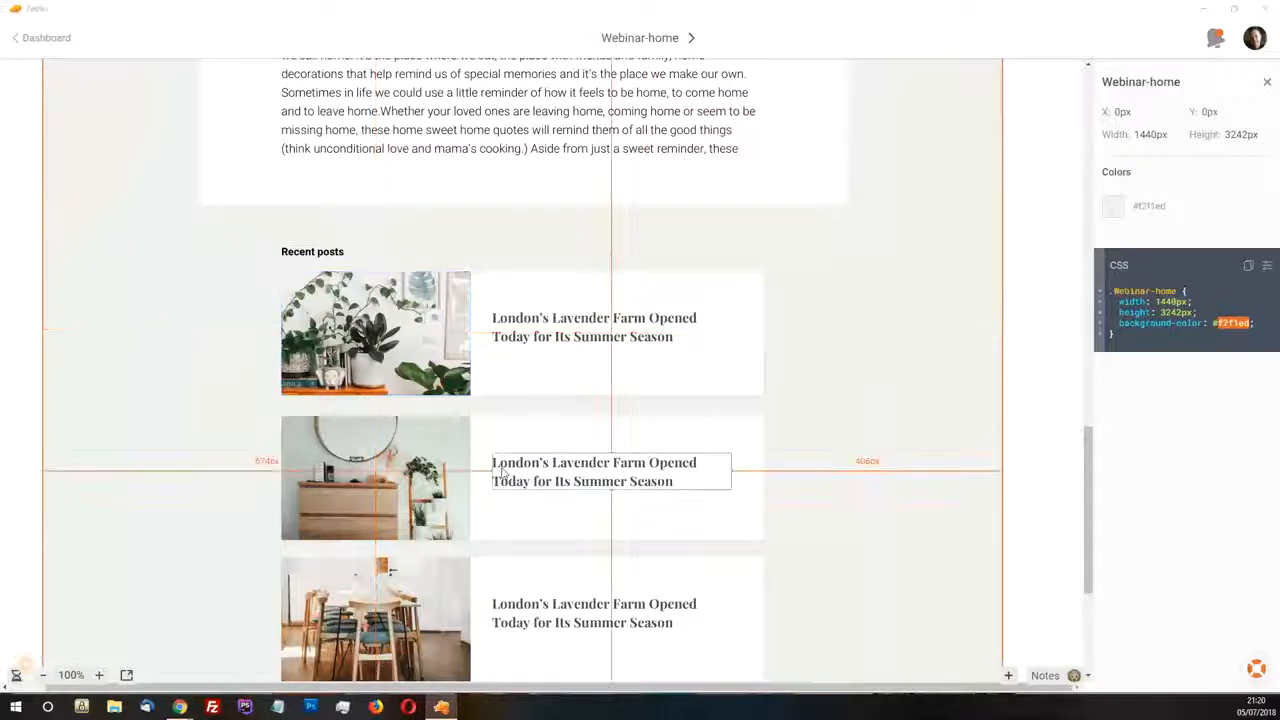
pyautogui.scroll(2, 527, 163)
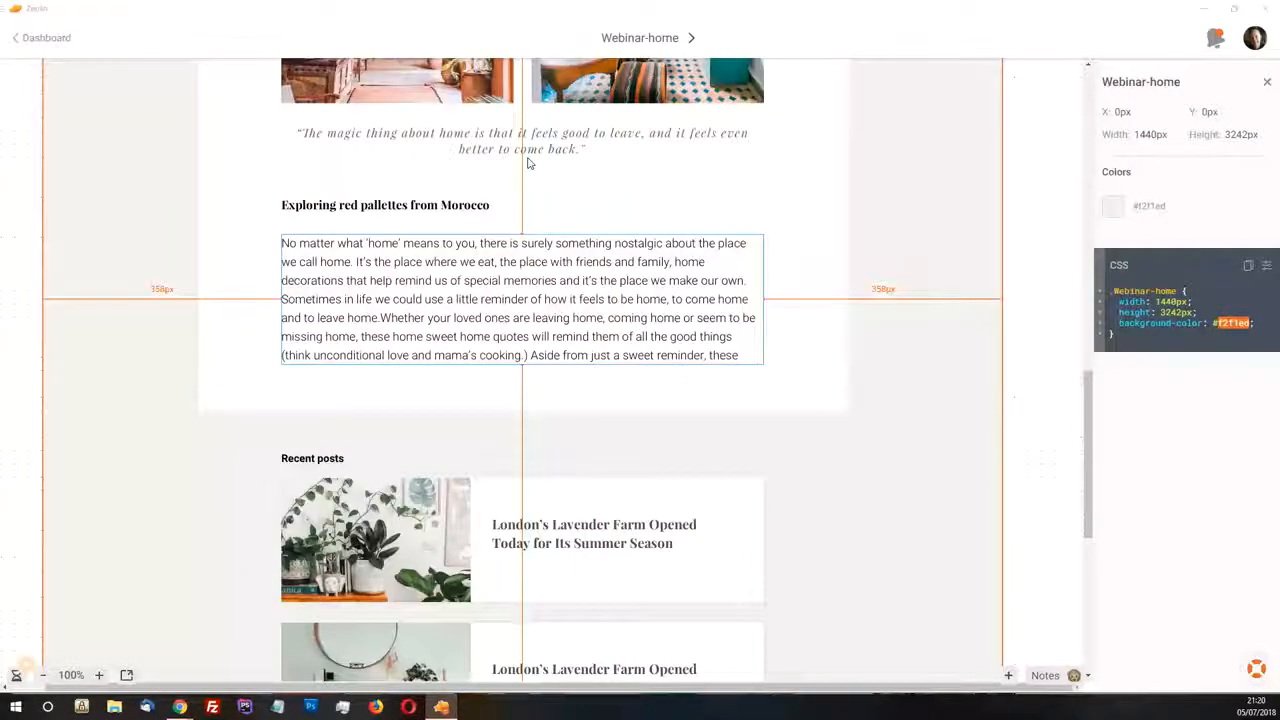
pyautogui.scroll(4, 526, 163)
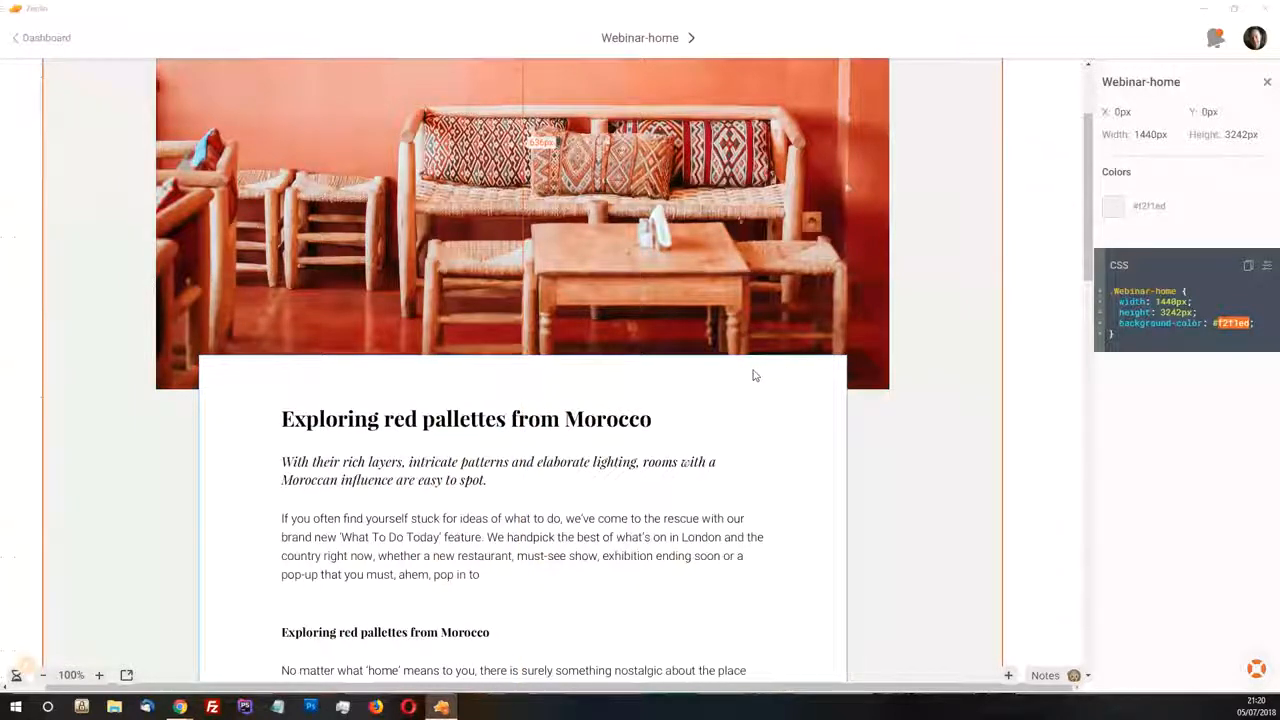
pyautogui.scroll(-2, 755, 375)
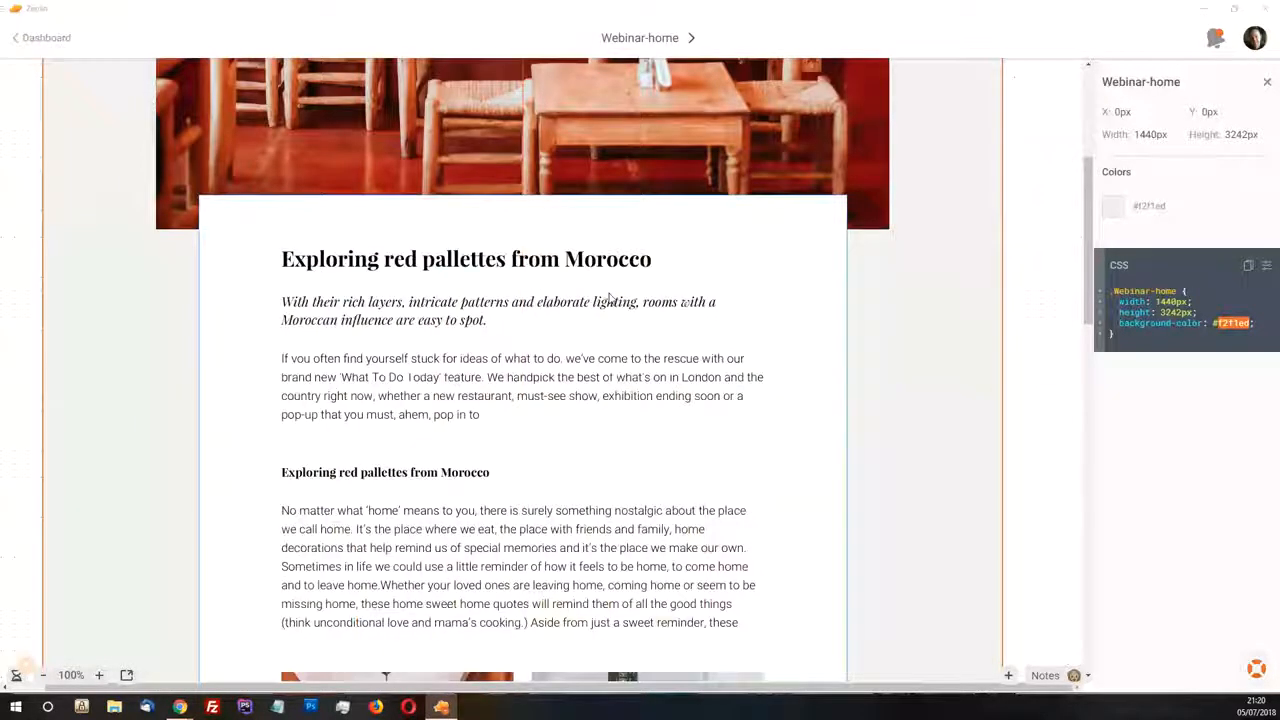
pyautogui.scroll(-6, 604, 305)
pyautogui.scroll(6, 604, 305)
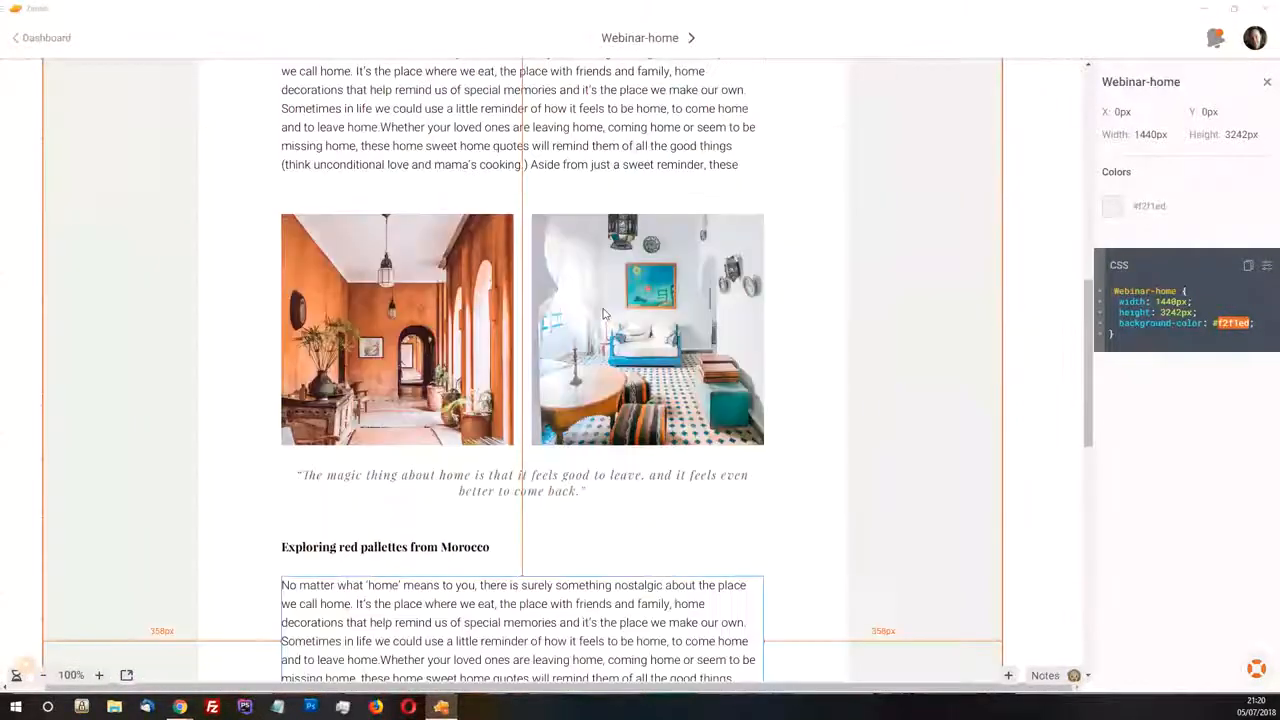
pyautogui.scroll(-6, 604, 314)
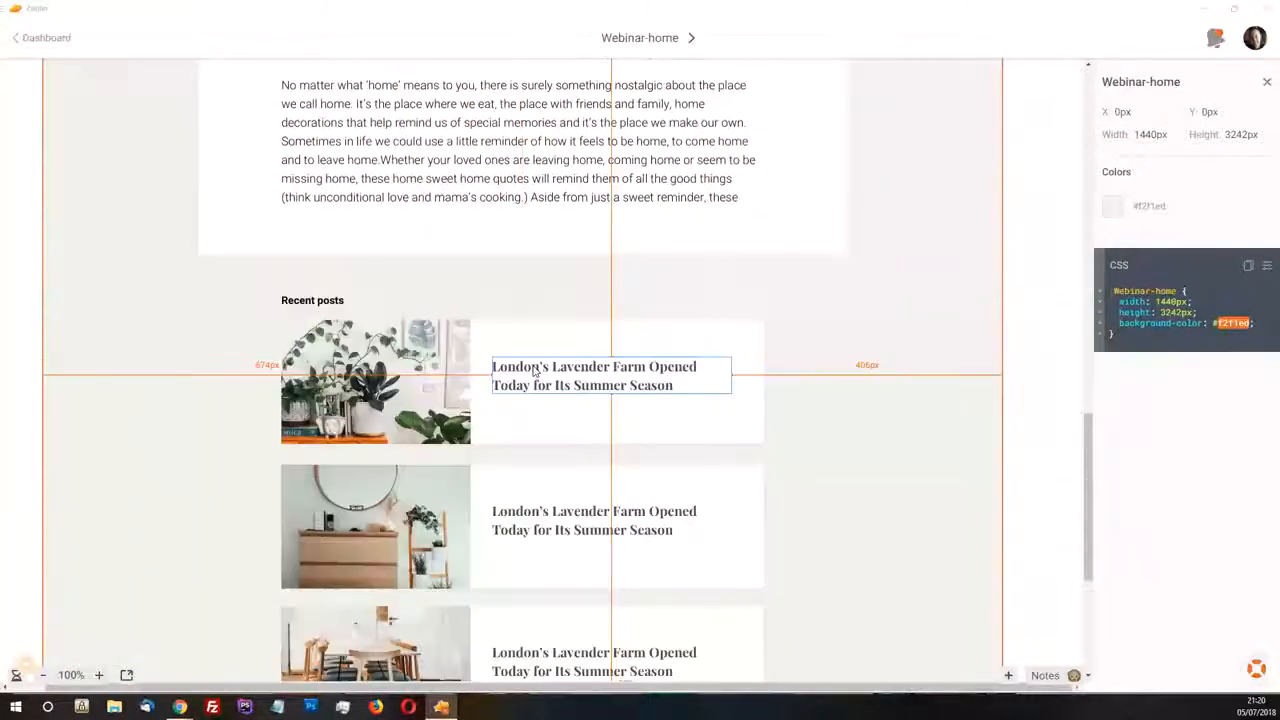
pyautogui.scroll(5, 563, 315)
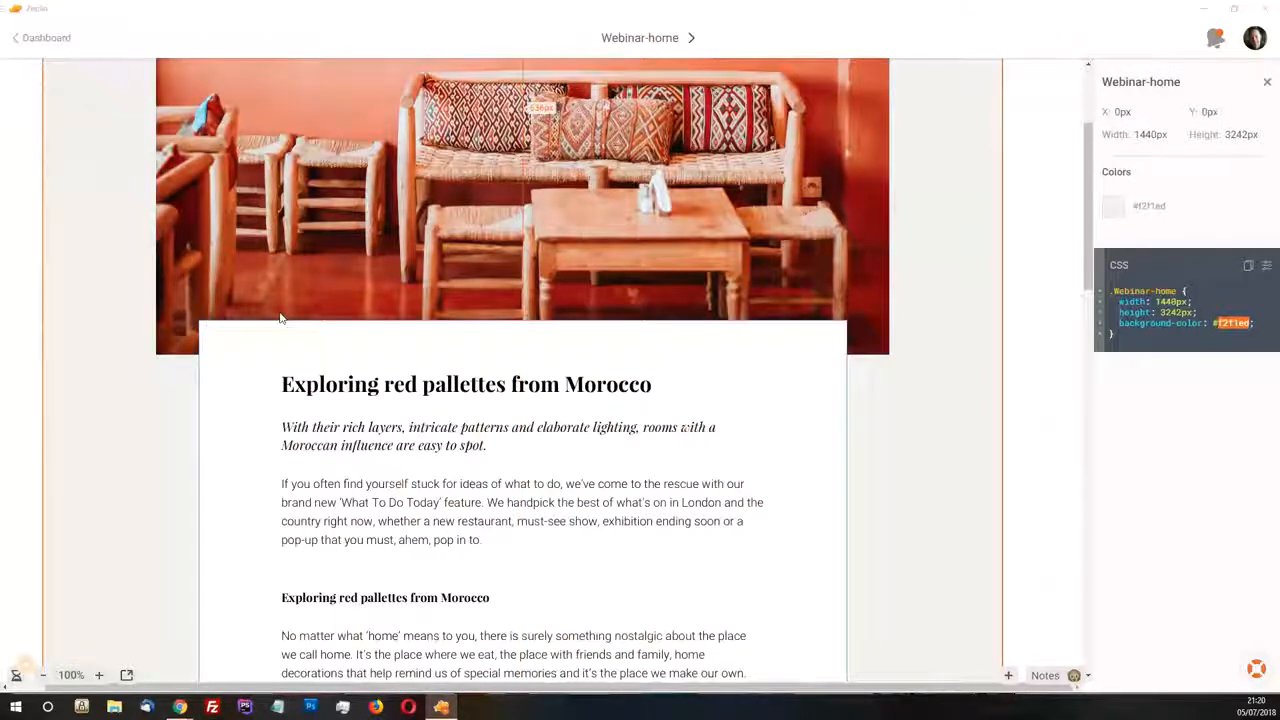
pyautogui.scroll(1, 285, 330)
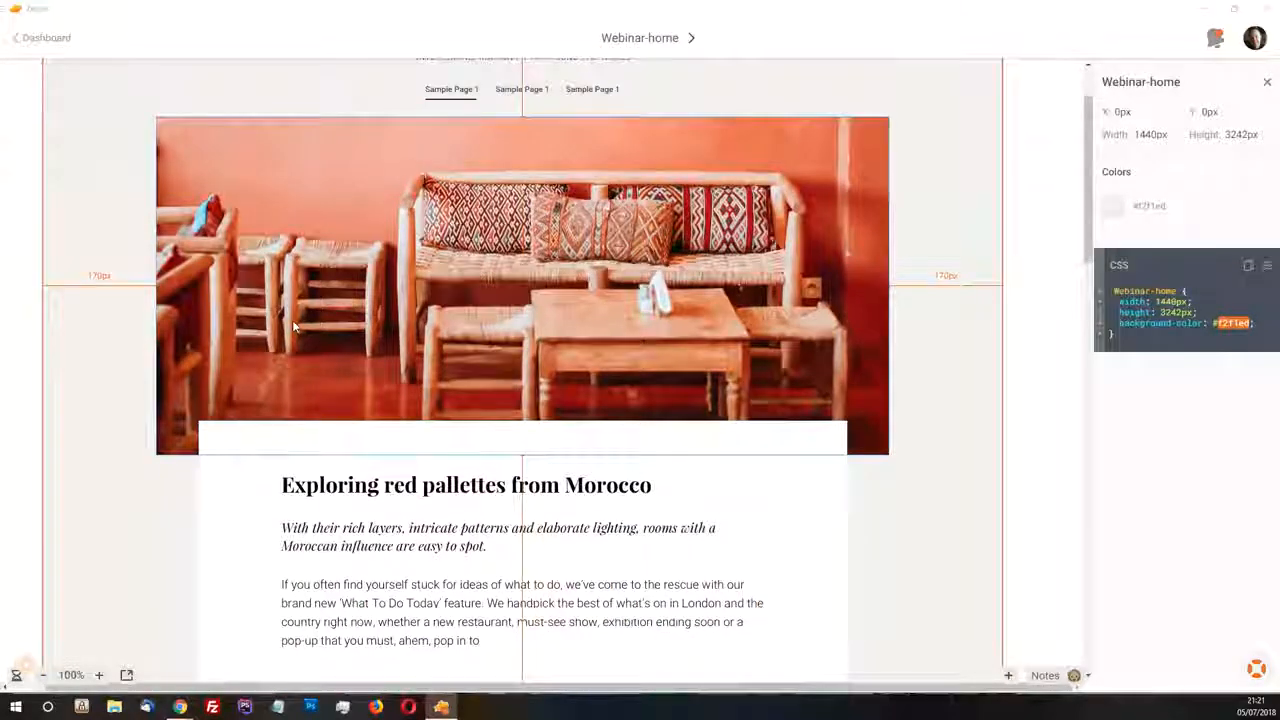
# Switch from Zeplin back to the Microthemer page and compare its featured image, article and Recent Posts area with the design
pyautogui.scroll(1, 292, 320)
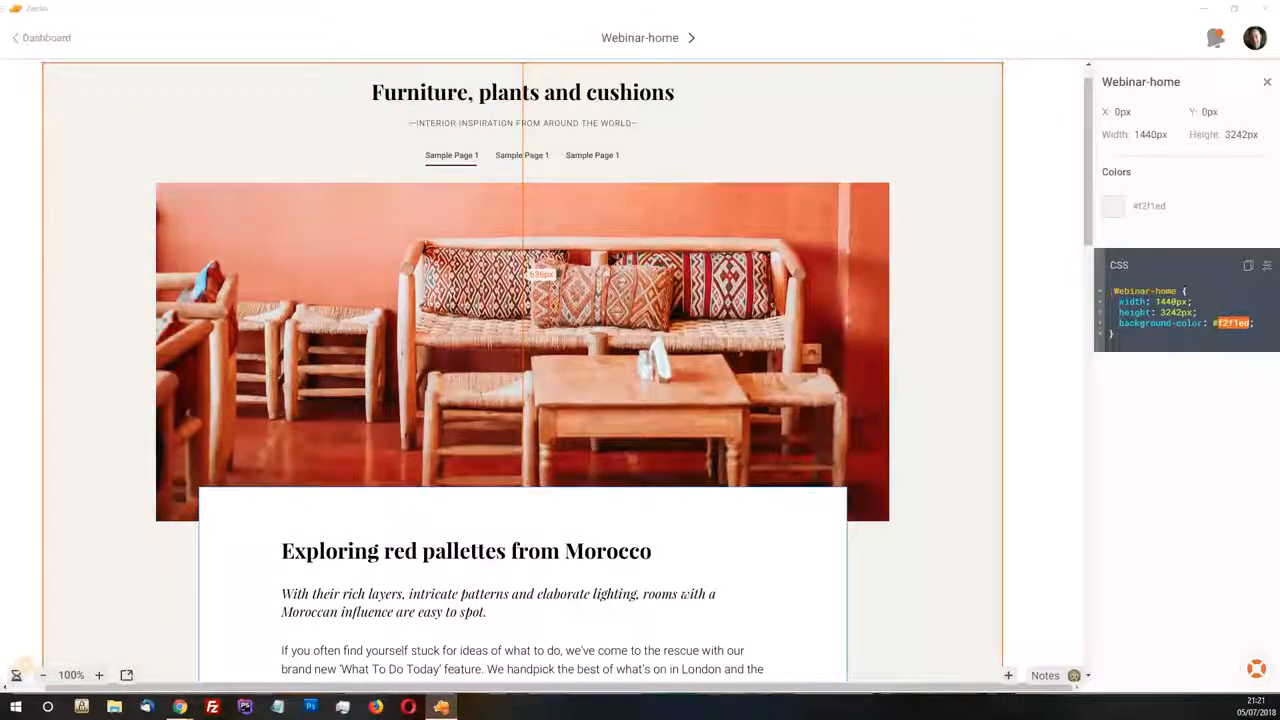
pyautogui.hotkey('alt', 'Tab')
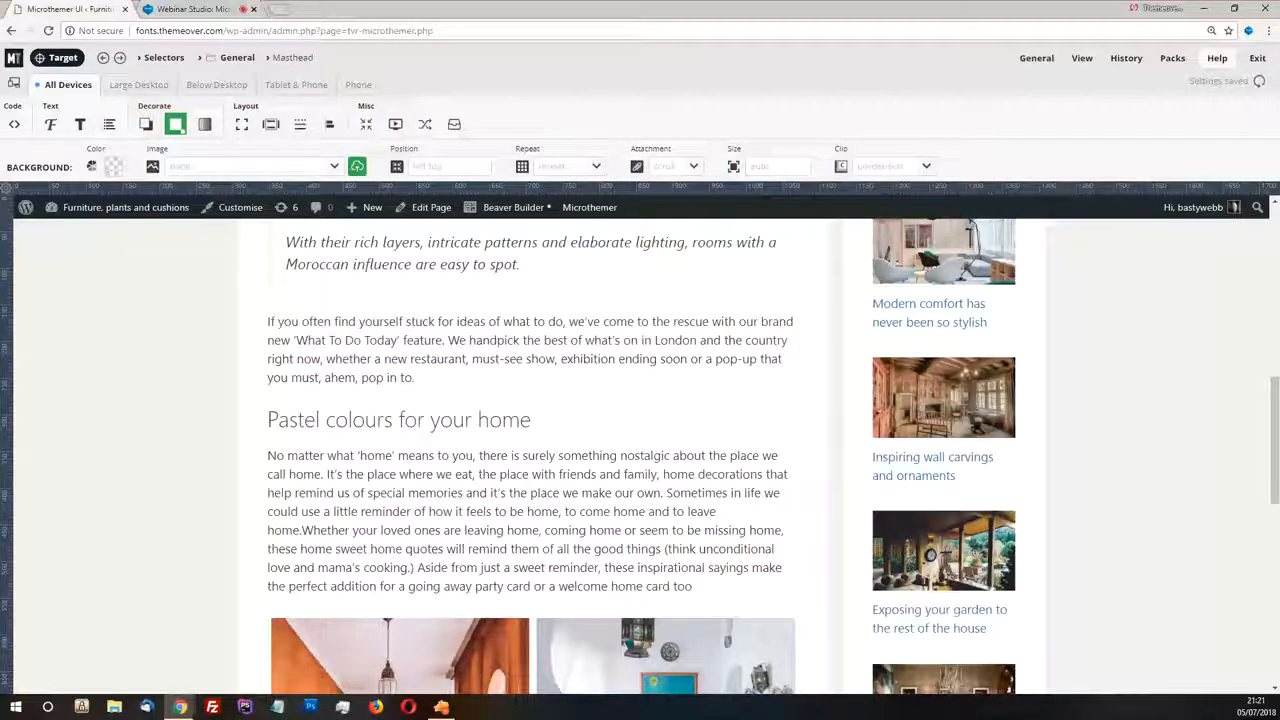
pyautogui.scroll(3, 575, 422)
pyautogui.scroll(5, 624, 400)
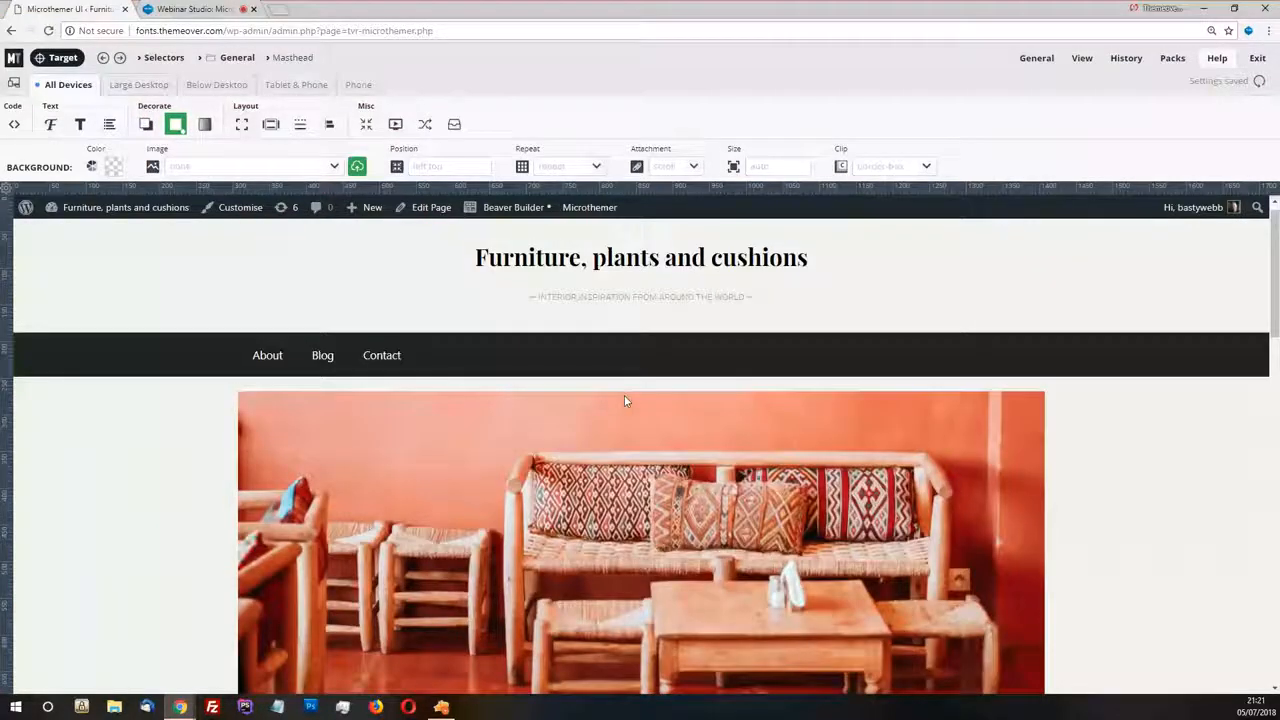
pyautogui.scroll(-6, 630, 390)
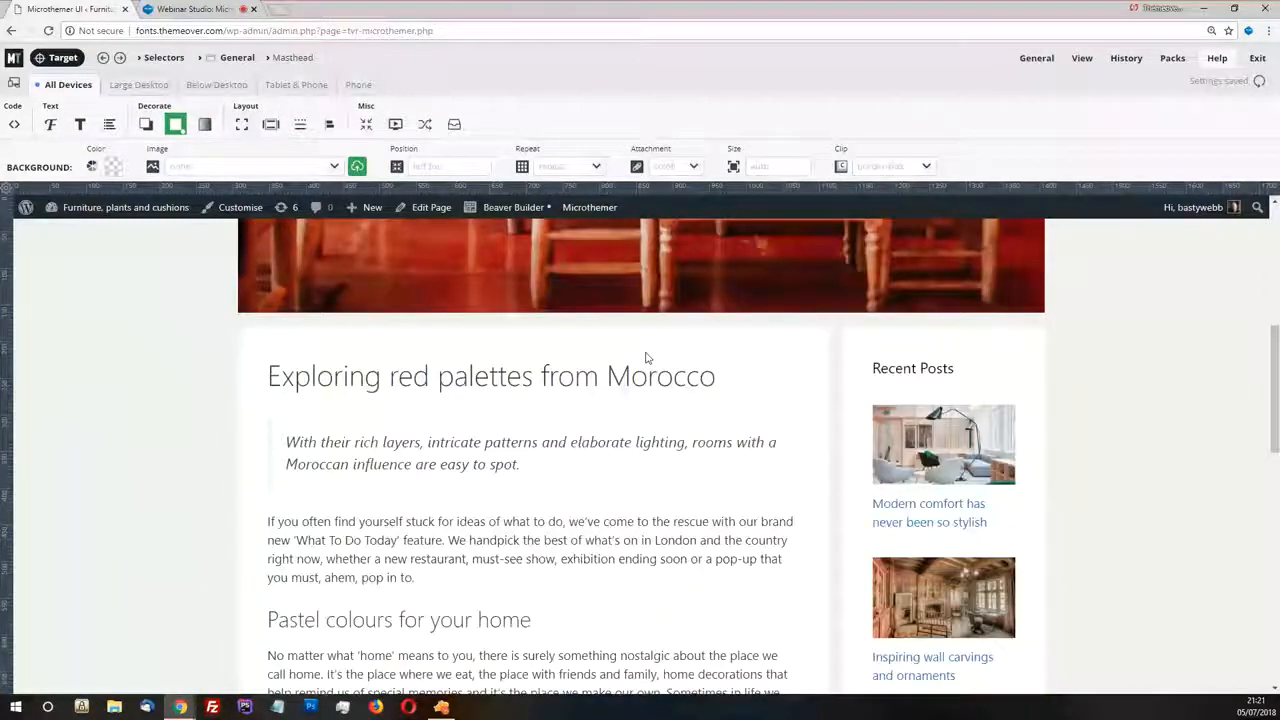
# Target the Recent Posts widget and move the selection up through its parents to the #right-sidebar container
pyautogui.click(646, 360)
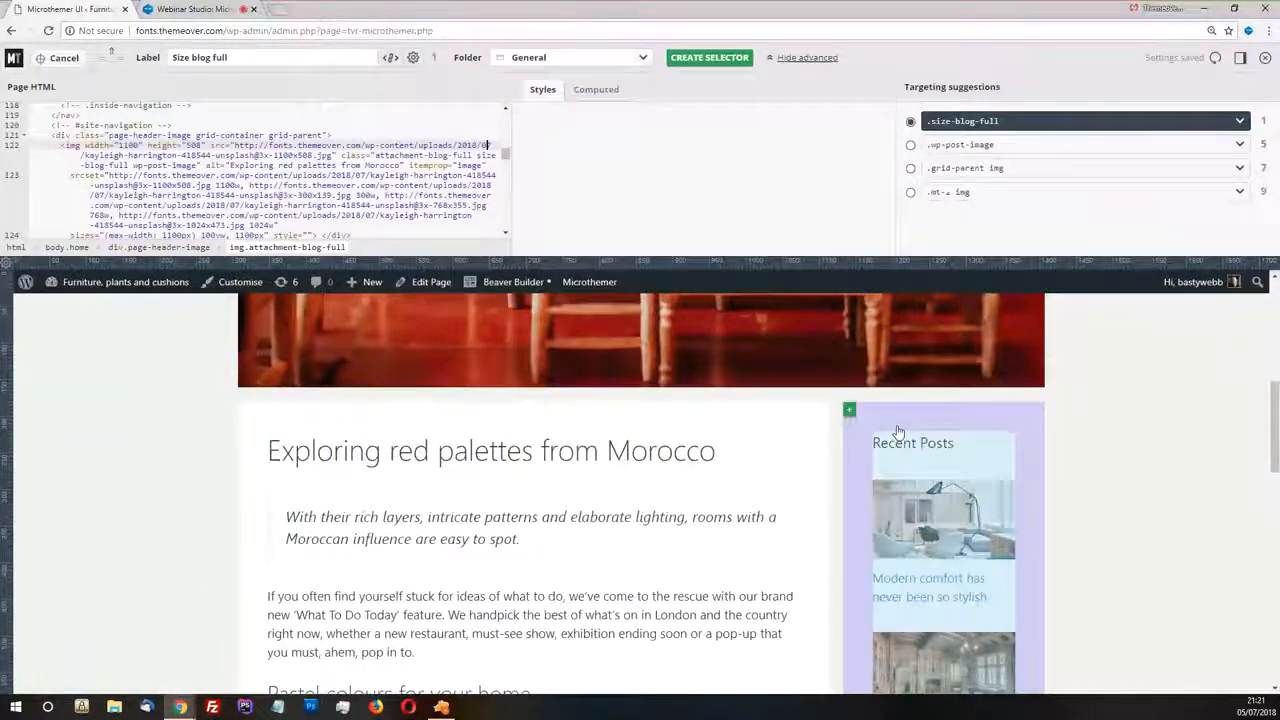
pyautogui.click(905, 430)
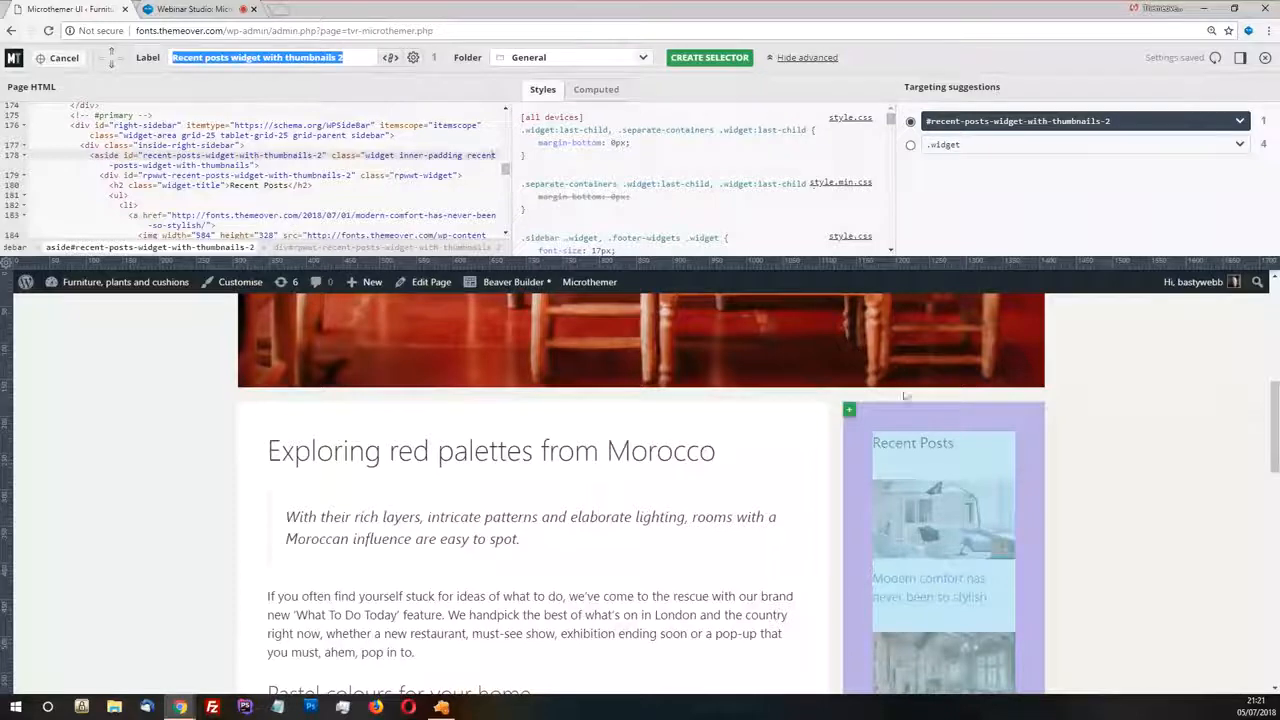
pyautogui.click(875, 427)
pyautogui.click(755, 375)
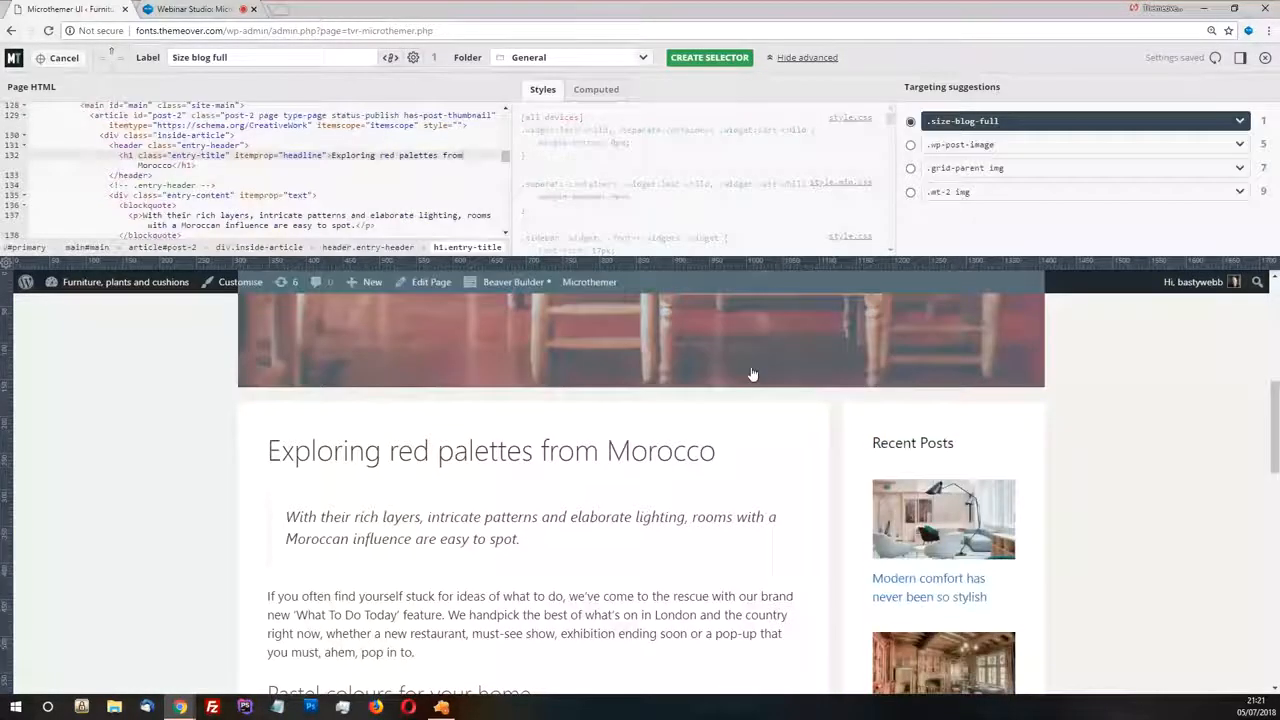
pyautogui.click(932, 553)
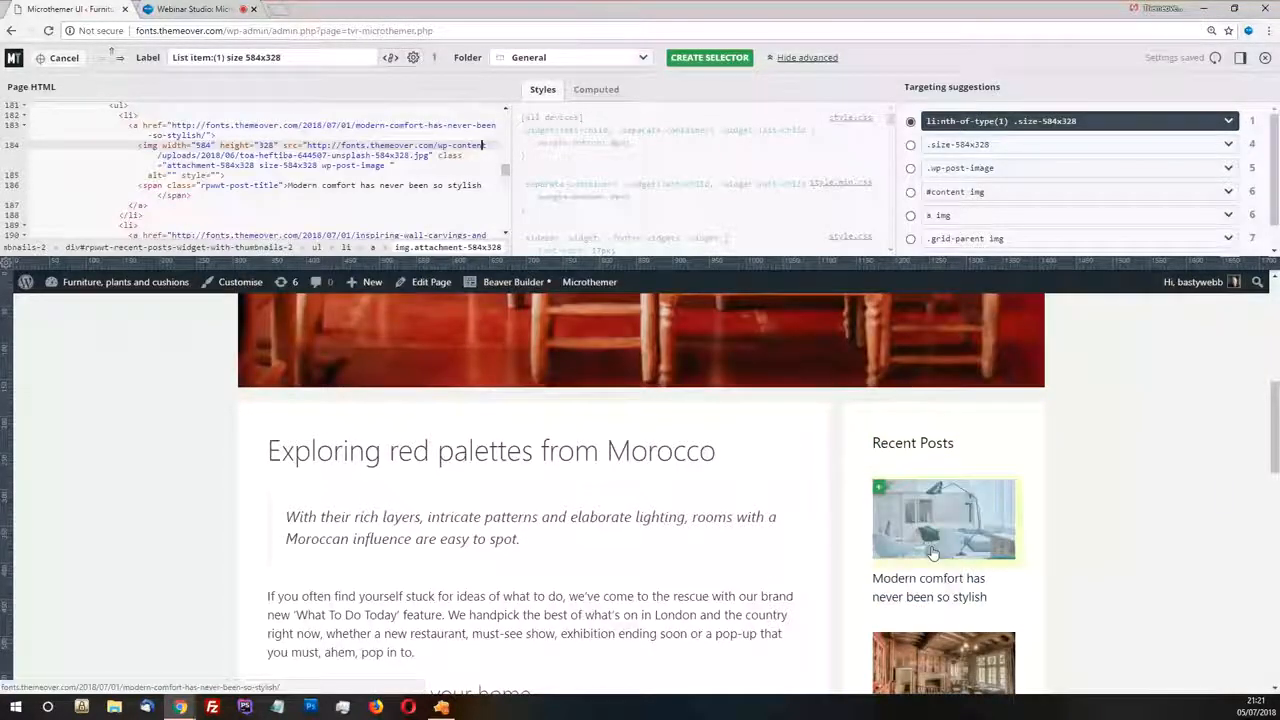
pyautogui.click(878, 425)
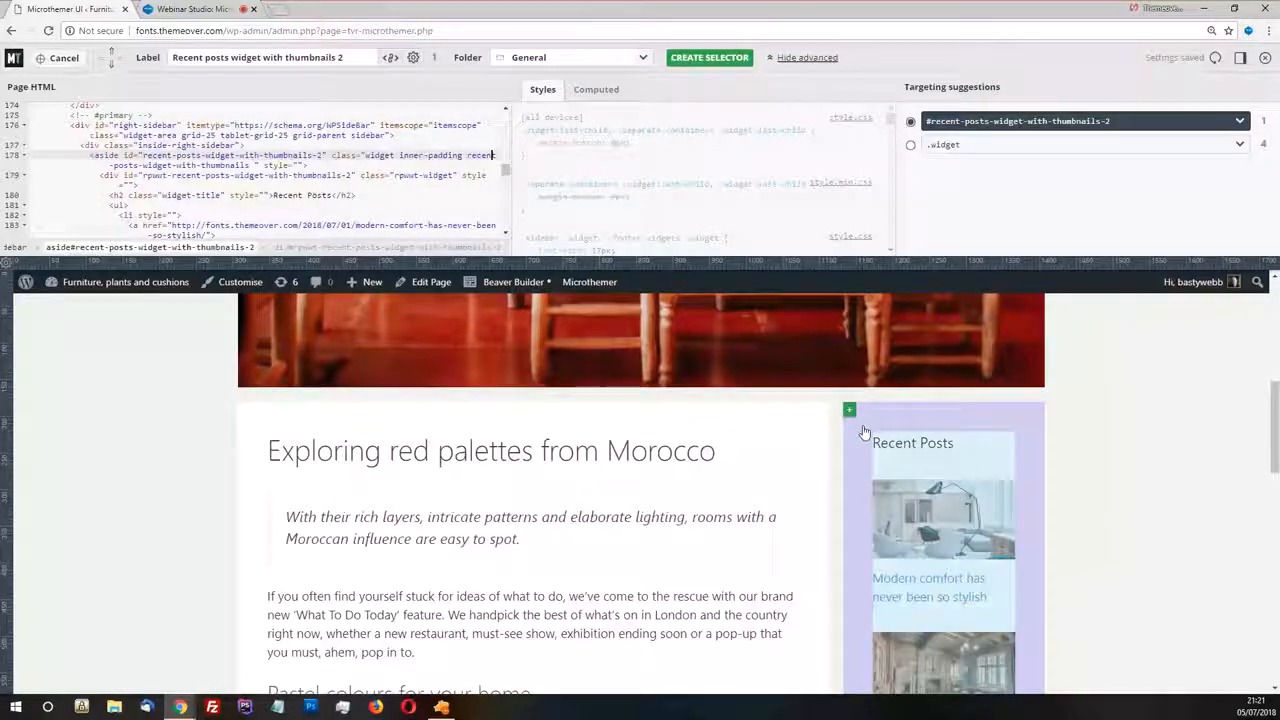
pyautogui.click(891, 441)
pyautogui.click(884, 430)
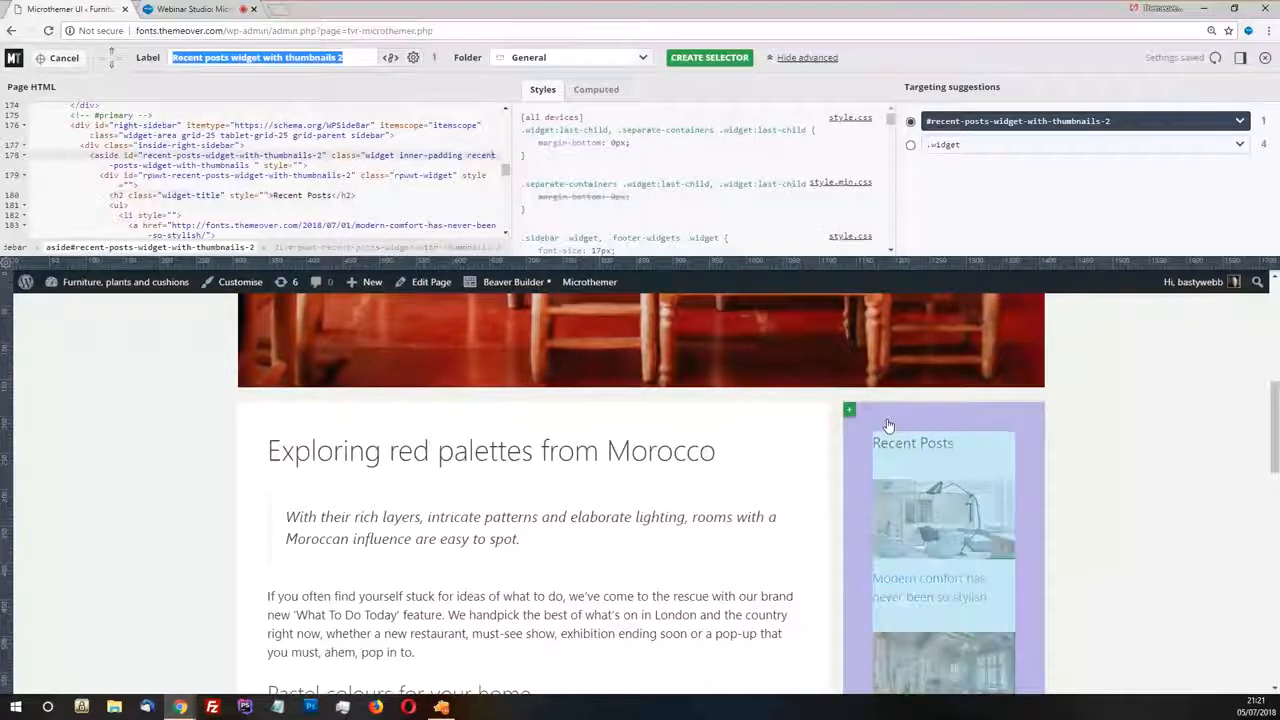
pyautogui.click(751, 448)
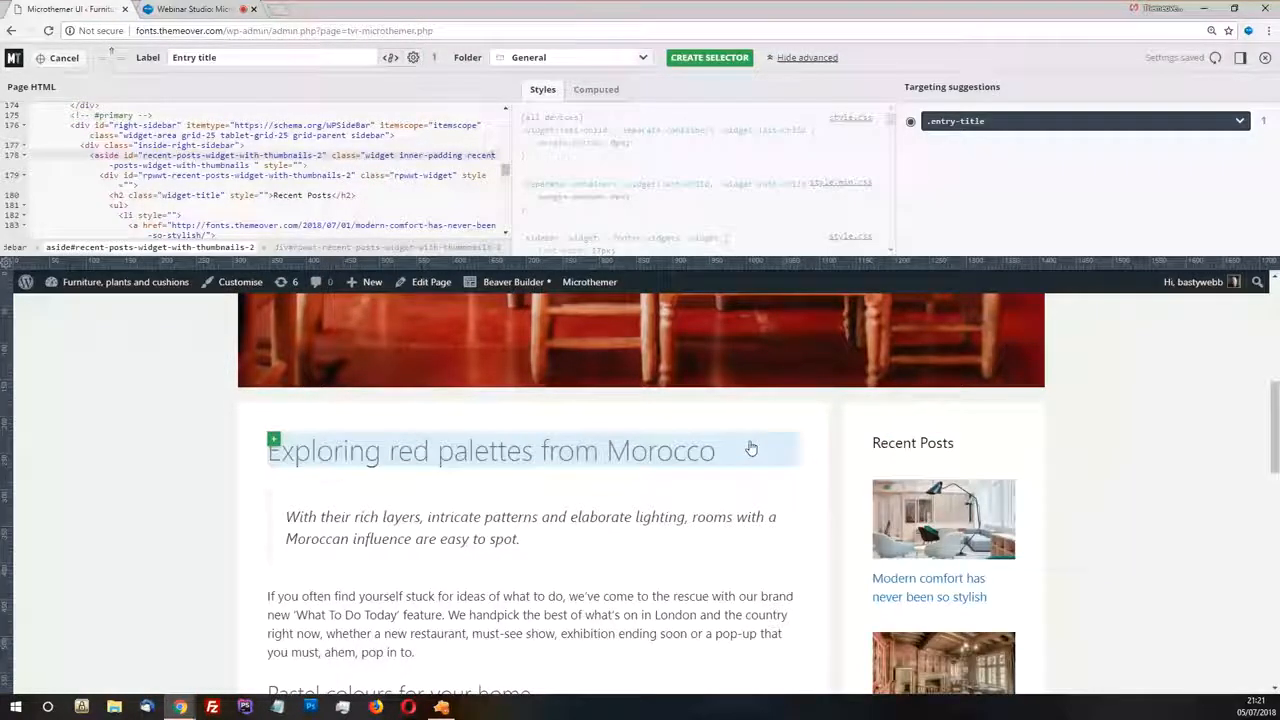
pyautogui.click(880, 428)
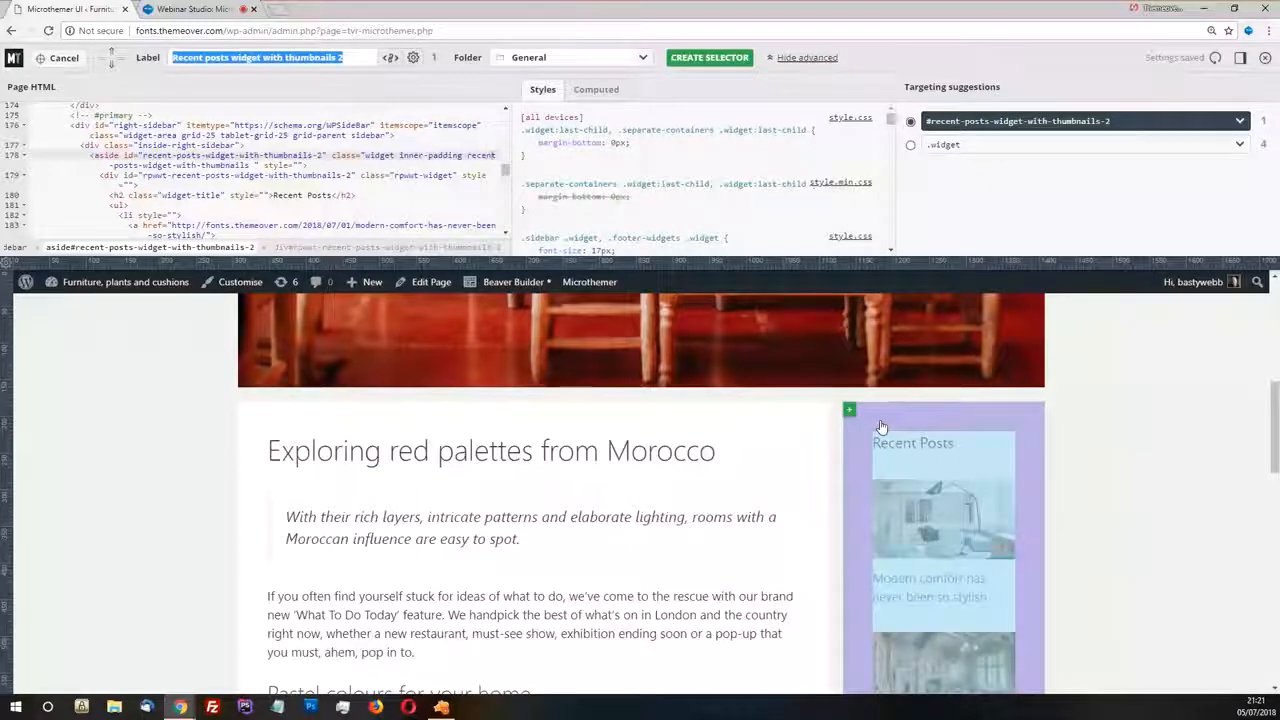
pyautogui.click(112, 55)
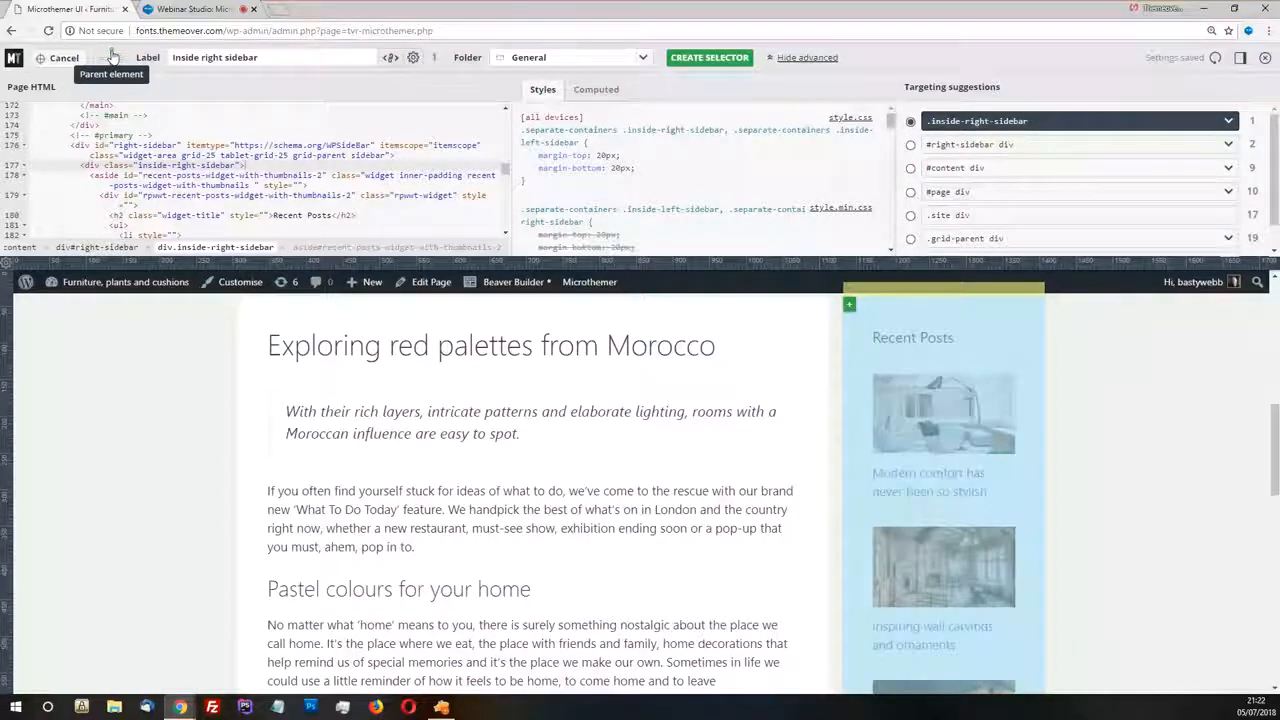
pyautogui.click(112, 55)
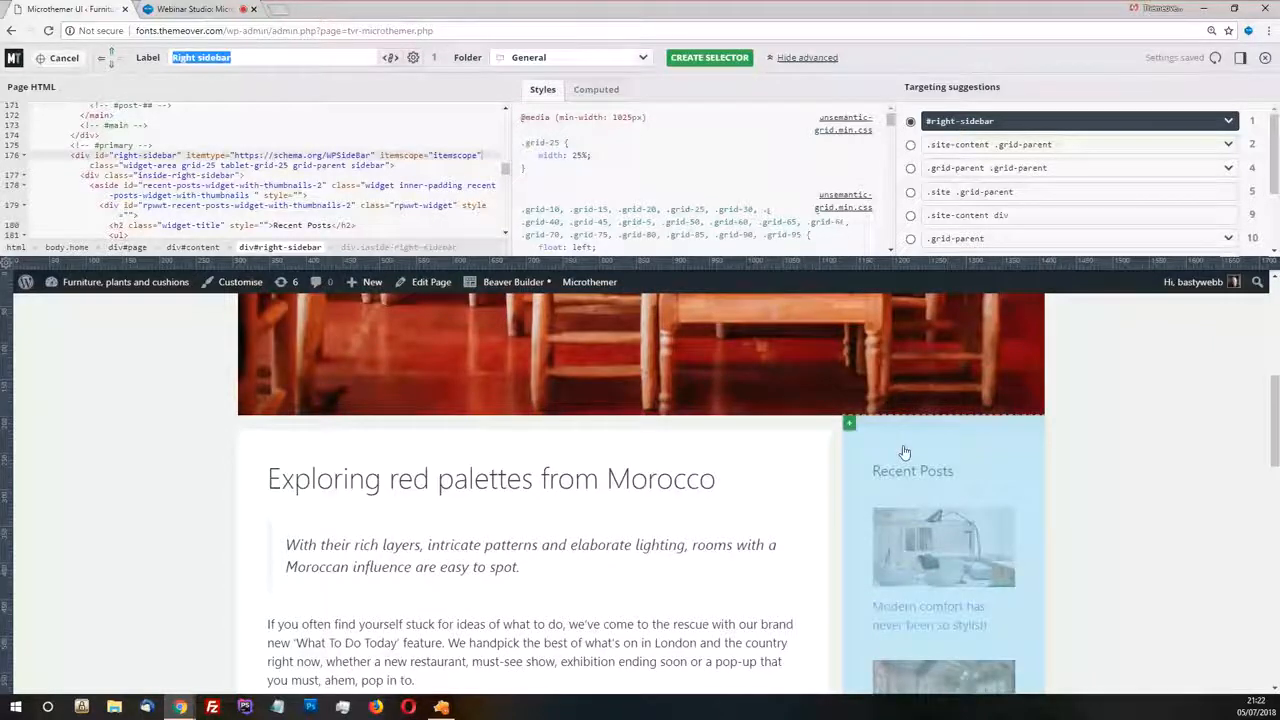
# Examine the #right-sidebar element's HTML and the grid rules controlling its width and float
pyautogui.click(82, 158)
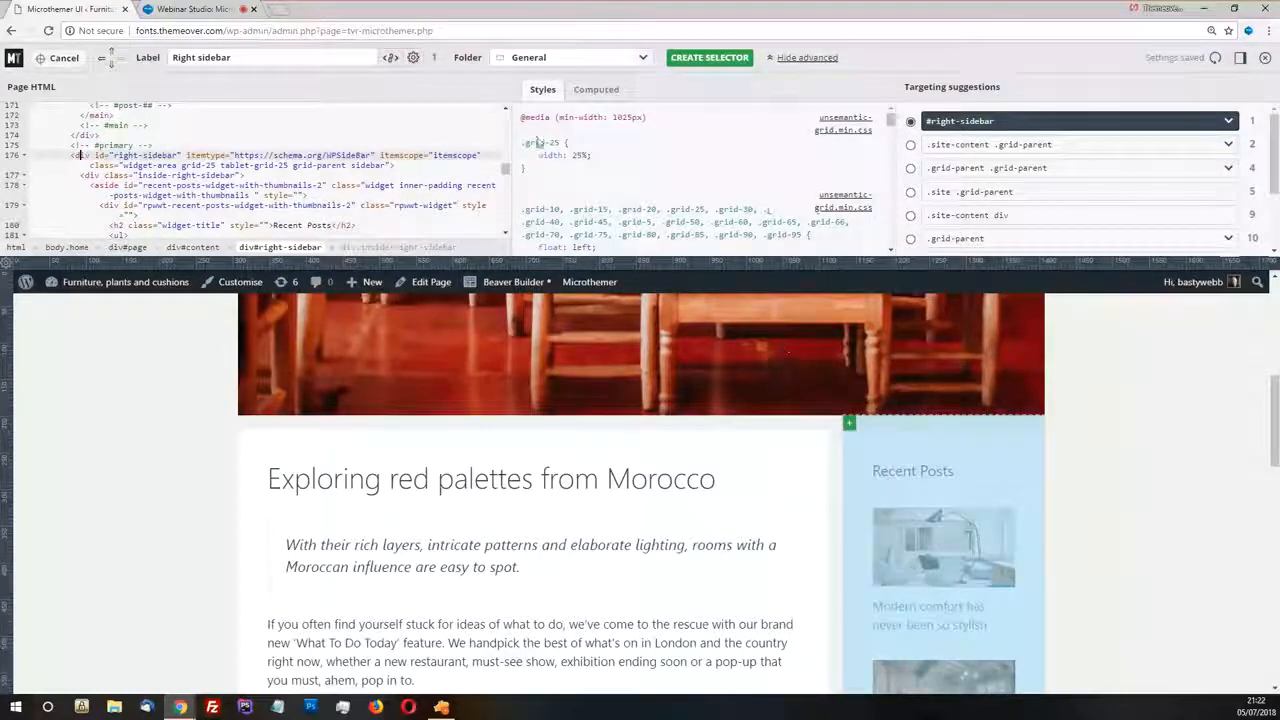
pyautogui.moveTo(538, 155); pyautogui.dragTo(593, 155)
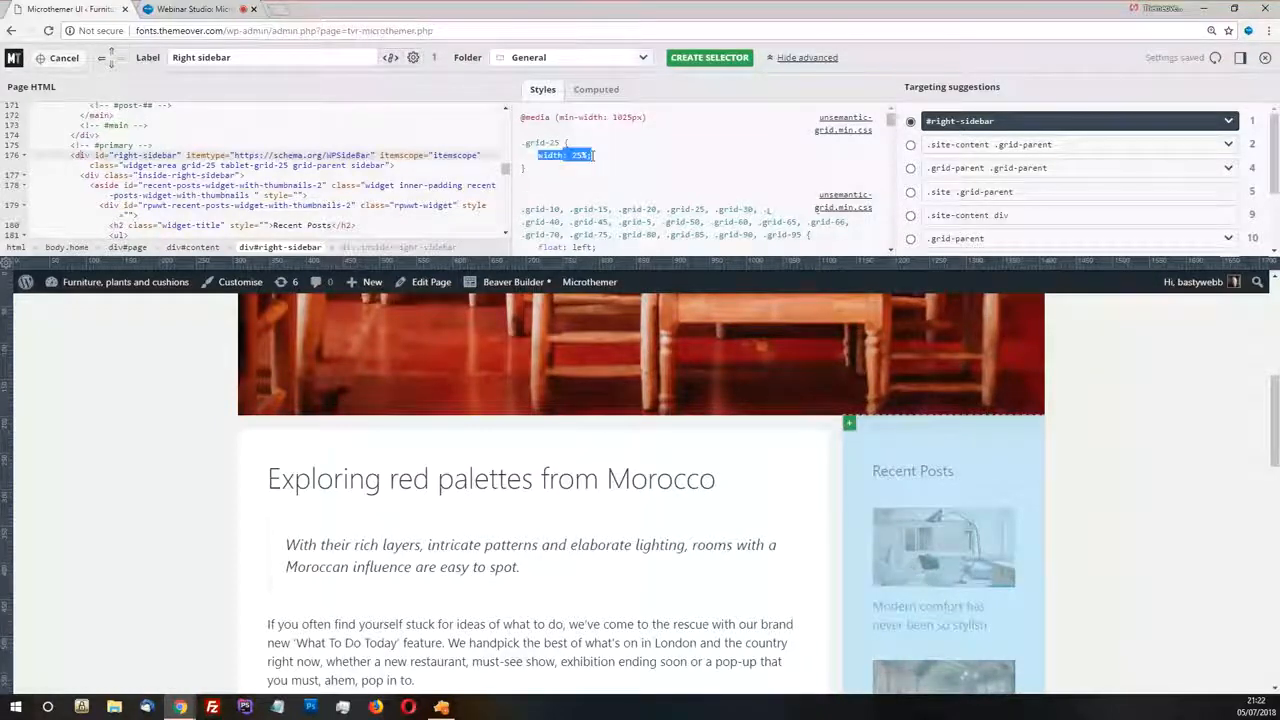
pyautogui.click(660, 144)
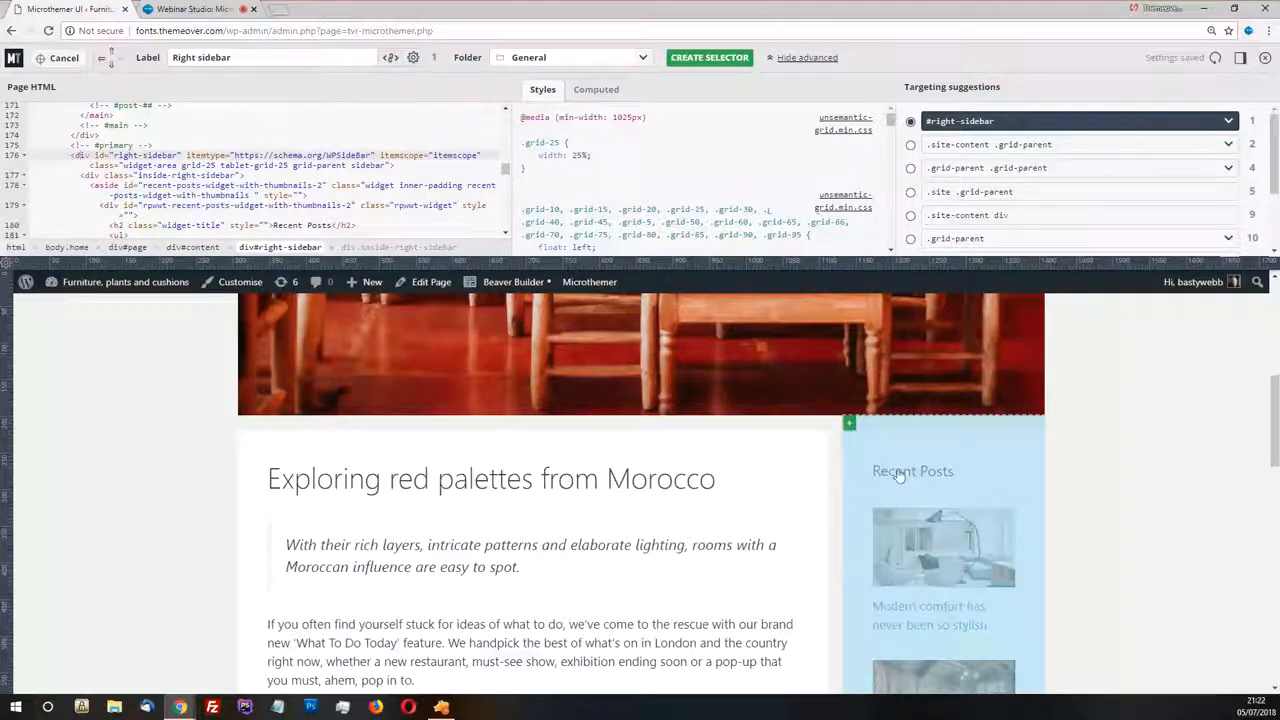
pyautogui.scroll(-1, 587, 170)
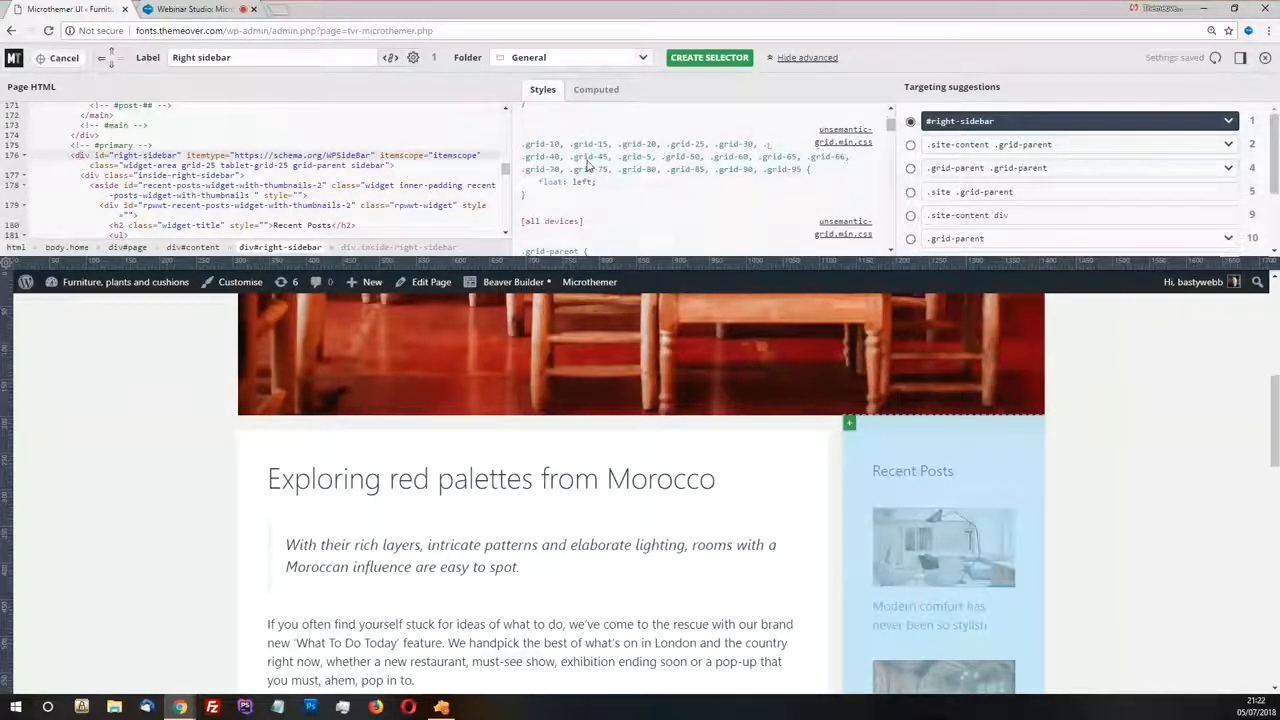
pyautogui.scroll(1, 587, 168)
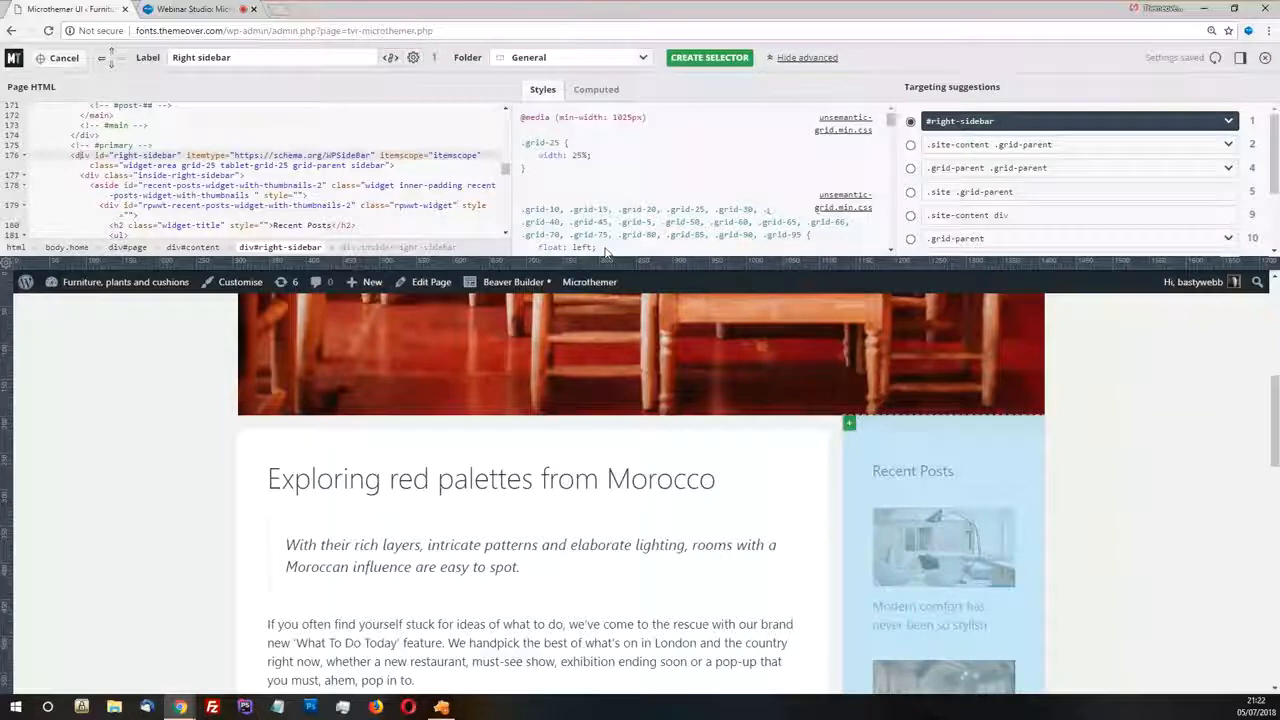
pyautogui.scroll(-1, 764, 449)
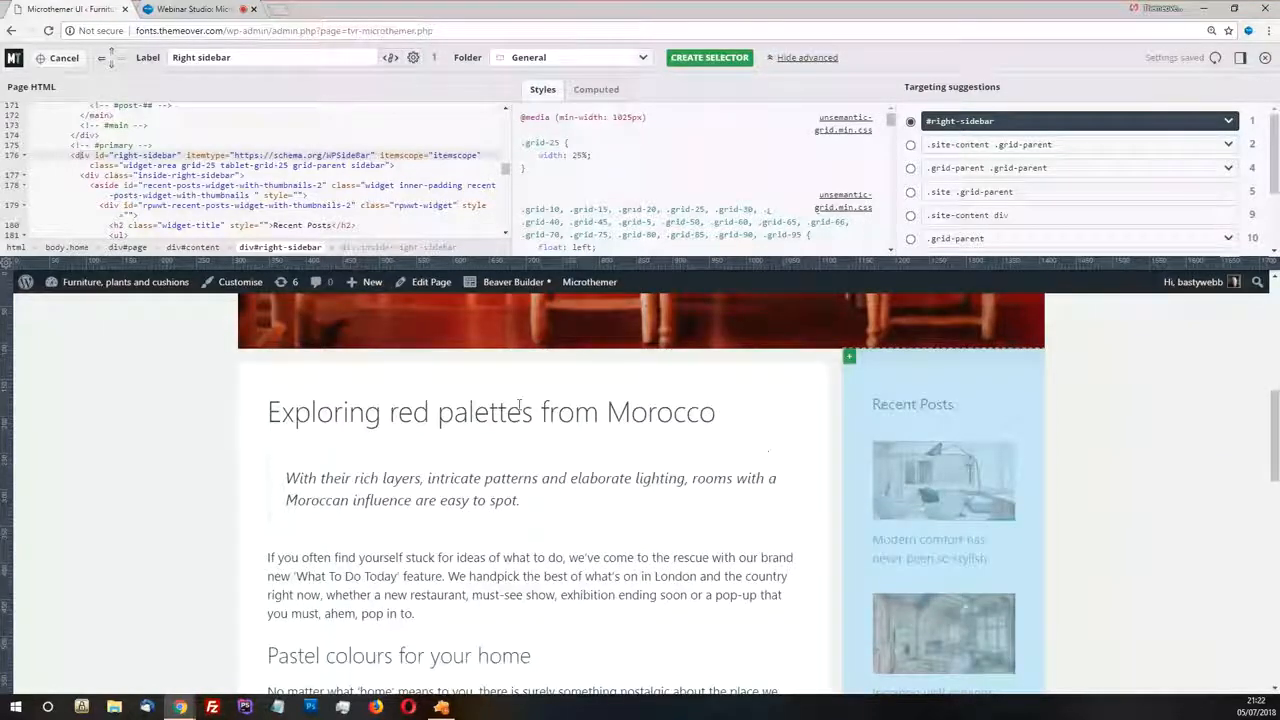
pyautogui.scroll(1, 127, 175)
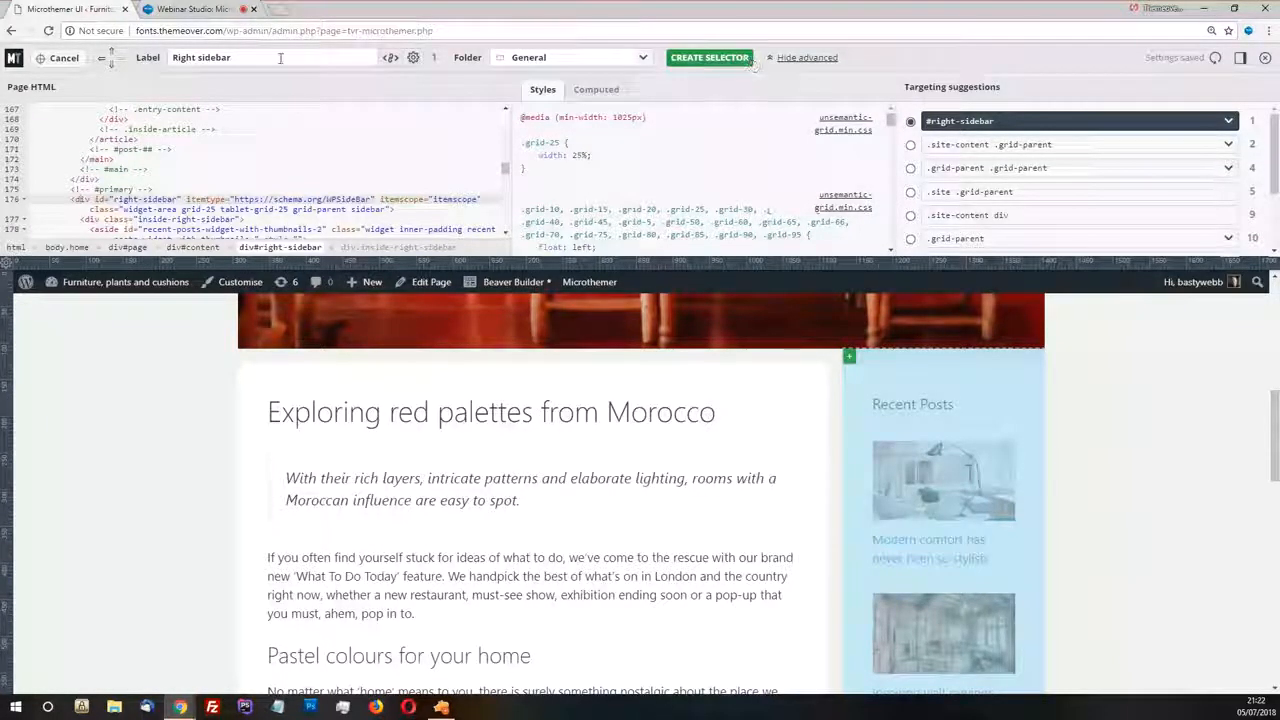
# Create a Right sidebar selector in the General folder, set its float to none, and check the Recent Posts placement
pyautogui.tripleClick(250, 57)
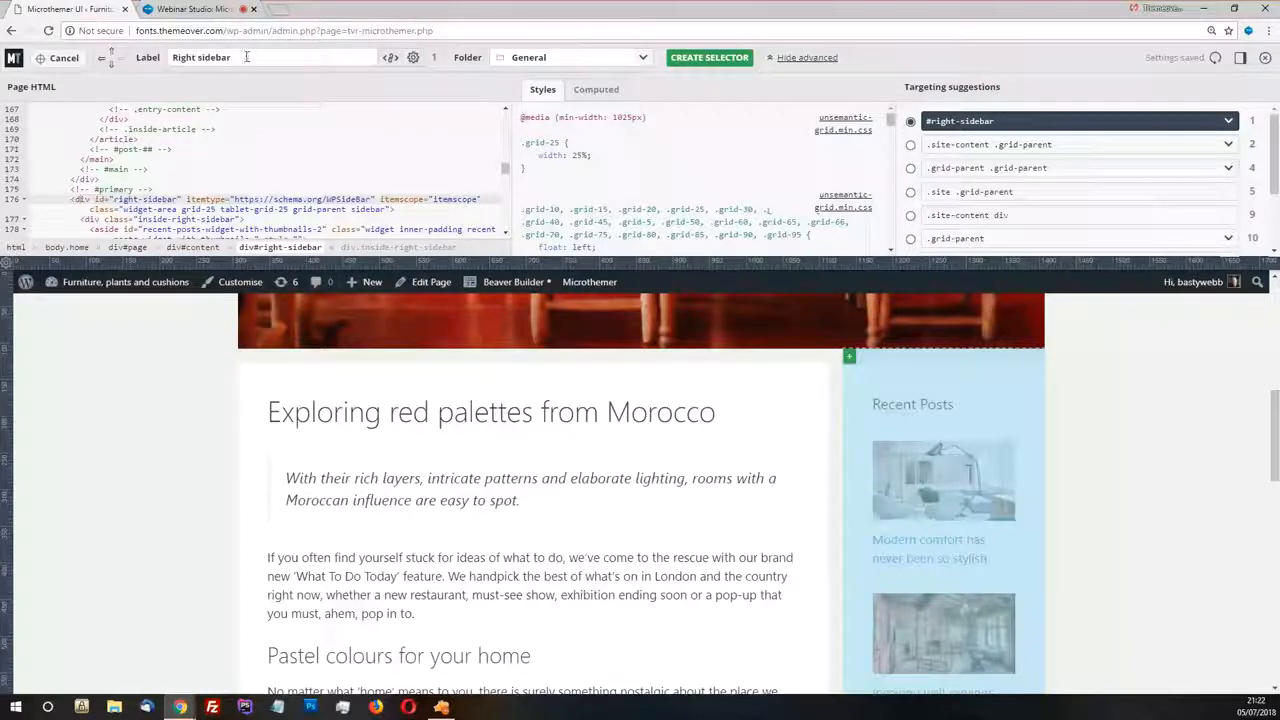
pyautogui.click(708, 58)
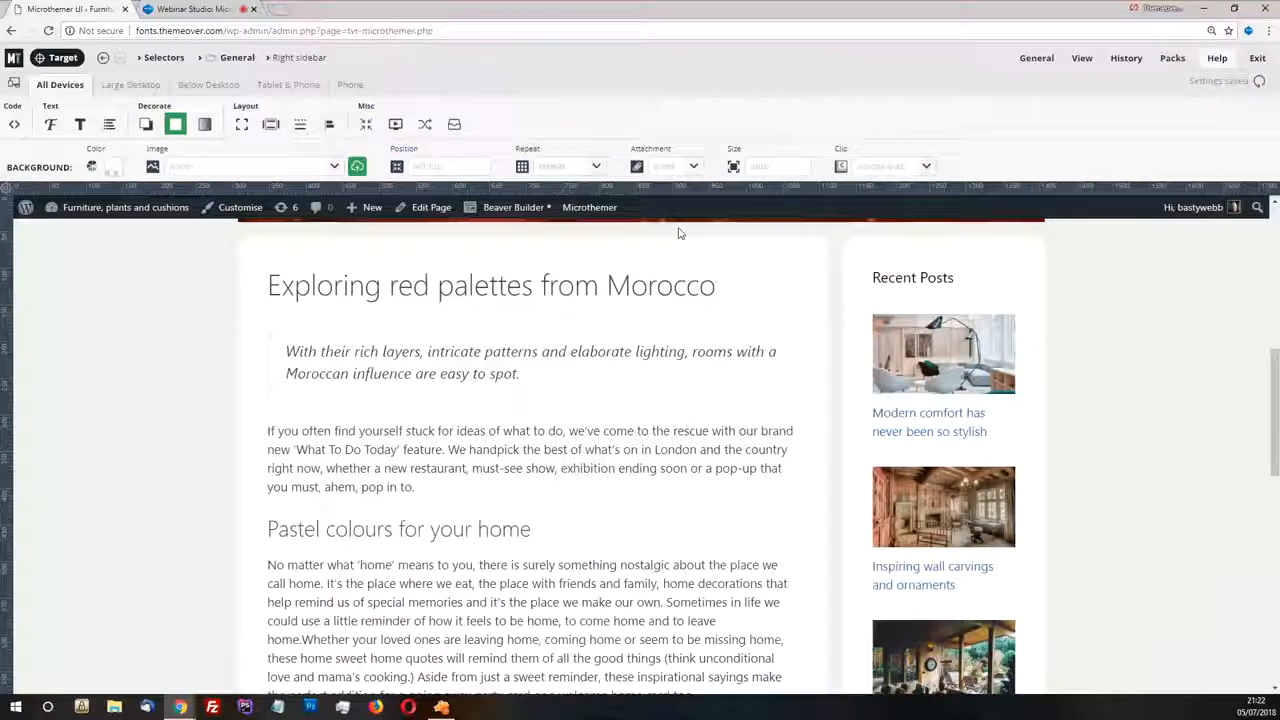
pyautogui.click(366, 125)
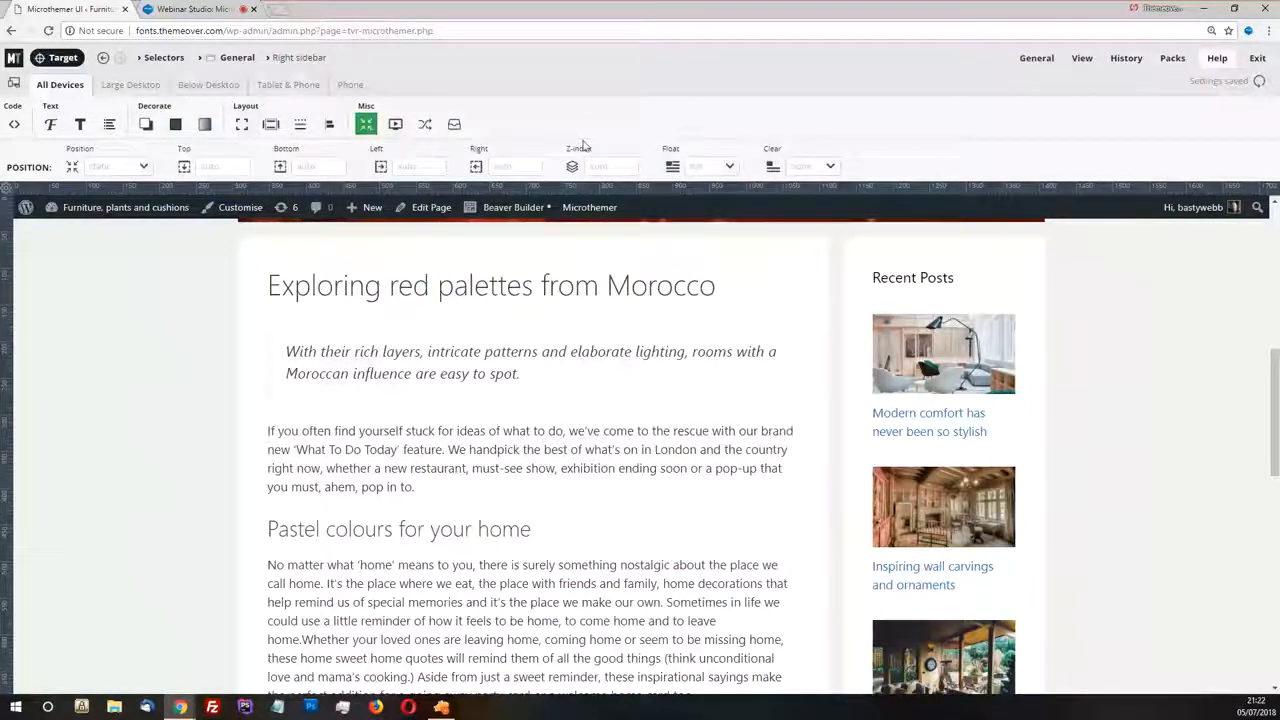
pyautogui.click(729, 166)
pyautogui.click(700, 228)
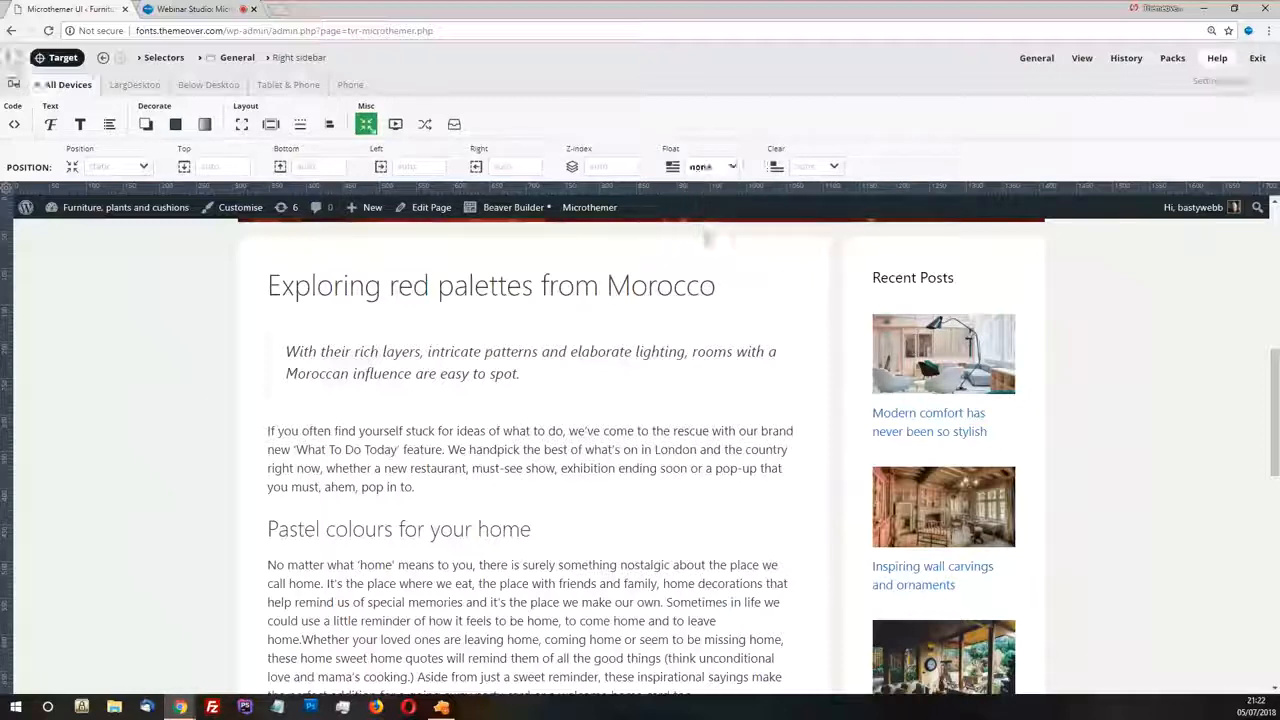
pyautogui.scroll(-3, 703, 344)
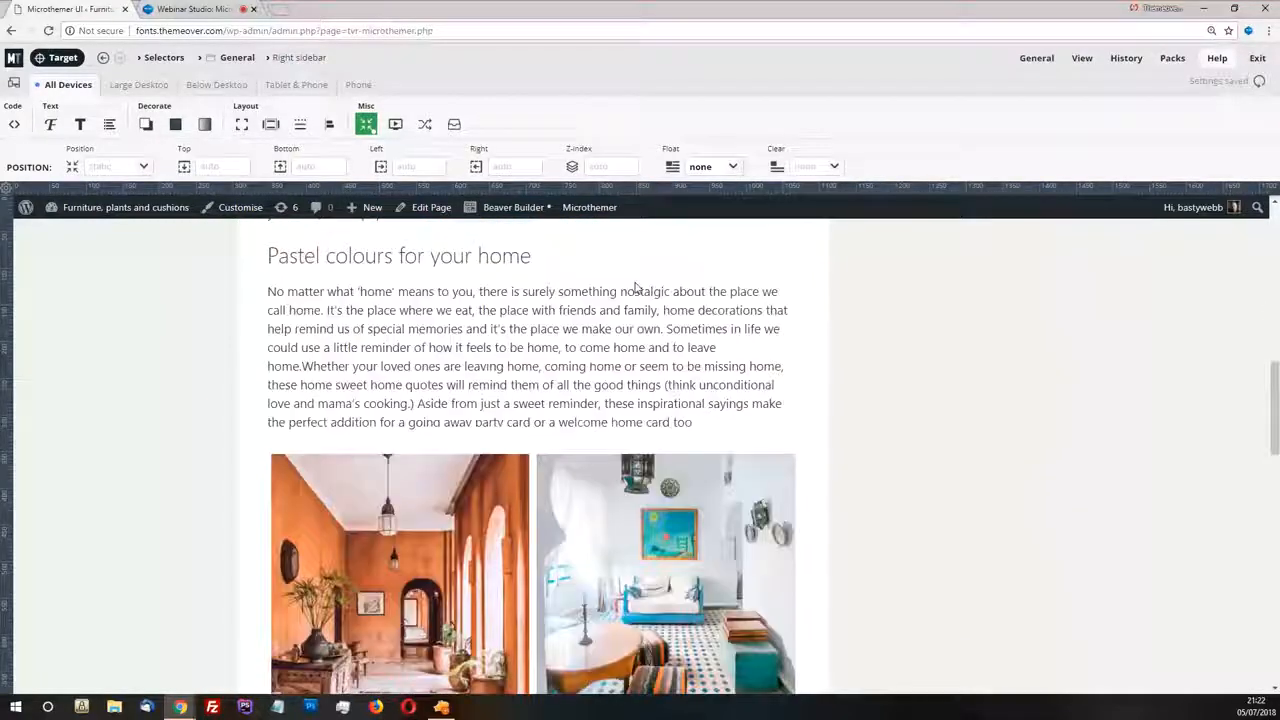
pyautogui.scroll(-6, 640, 295)
pyautogui.scroll(-1, 686, 305)
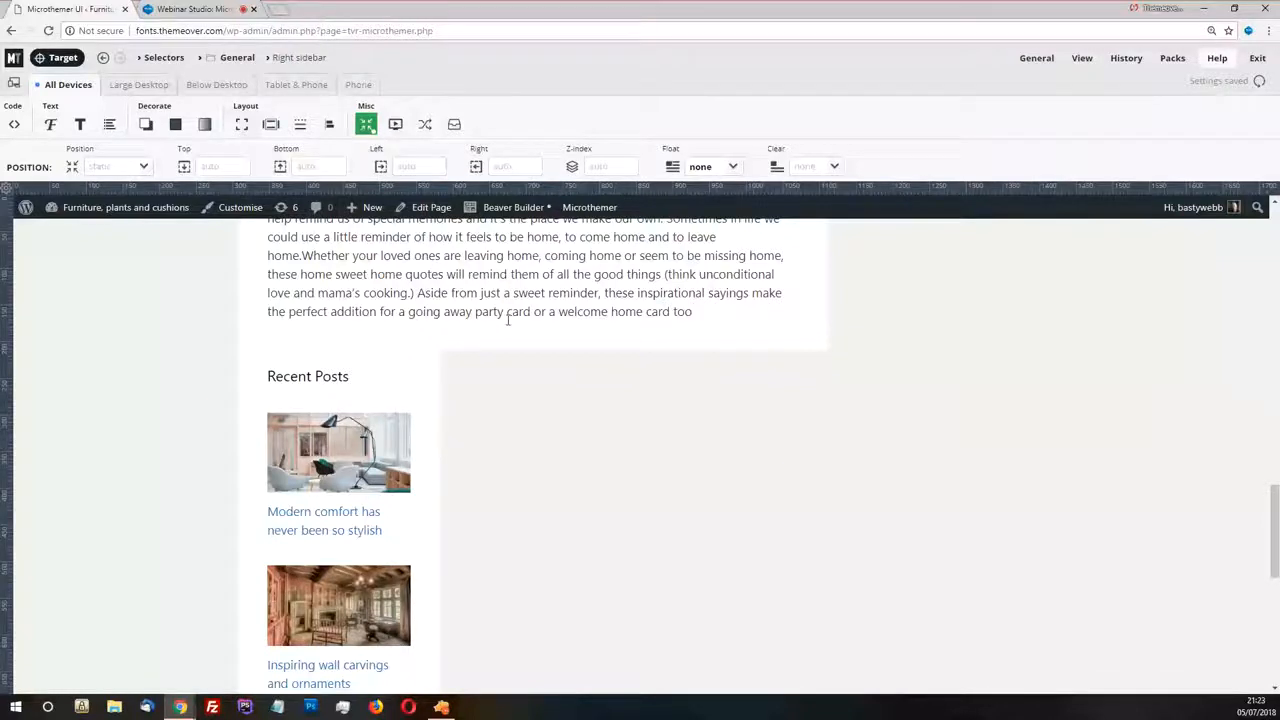
# Target the article box, move the selection up to its #primary container, and check the .grid-75 width rule
pyautogui.scroll(3, 508, 325)
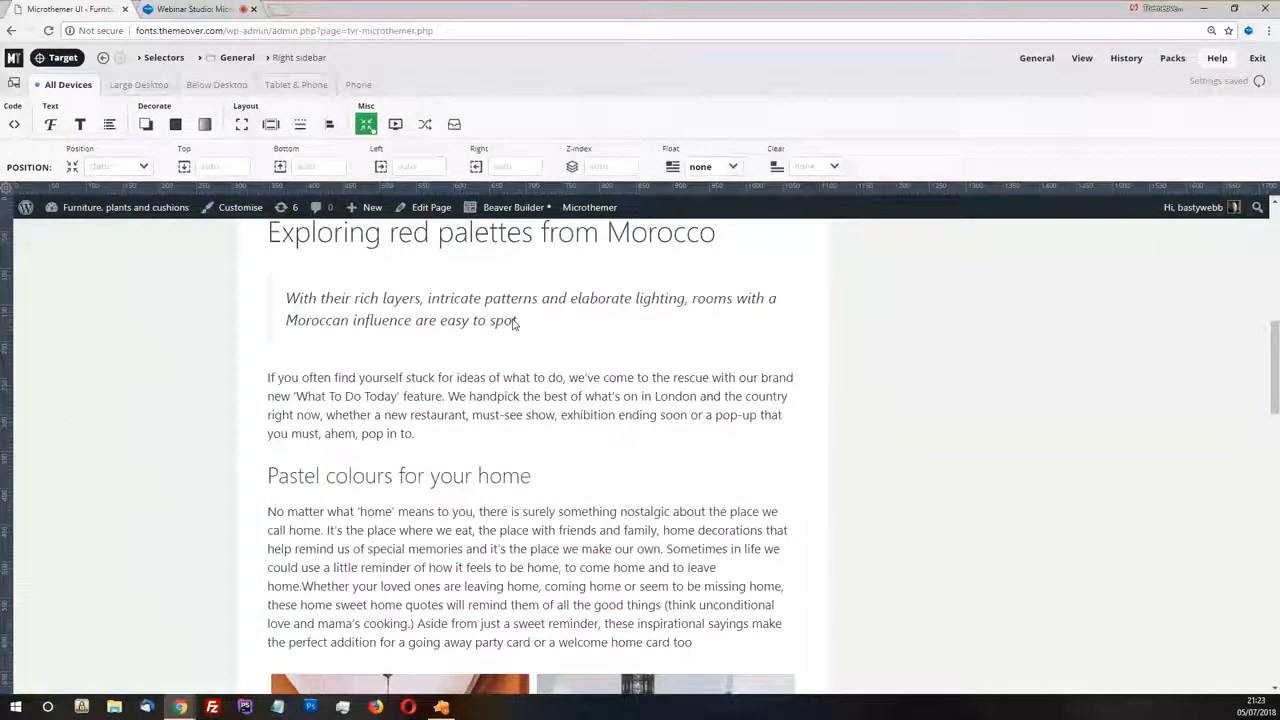
pyautogui.scroll(2, 560, 450)
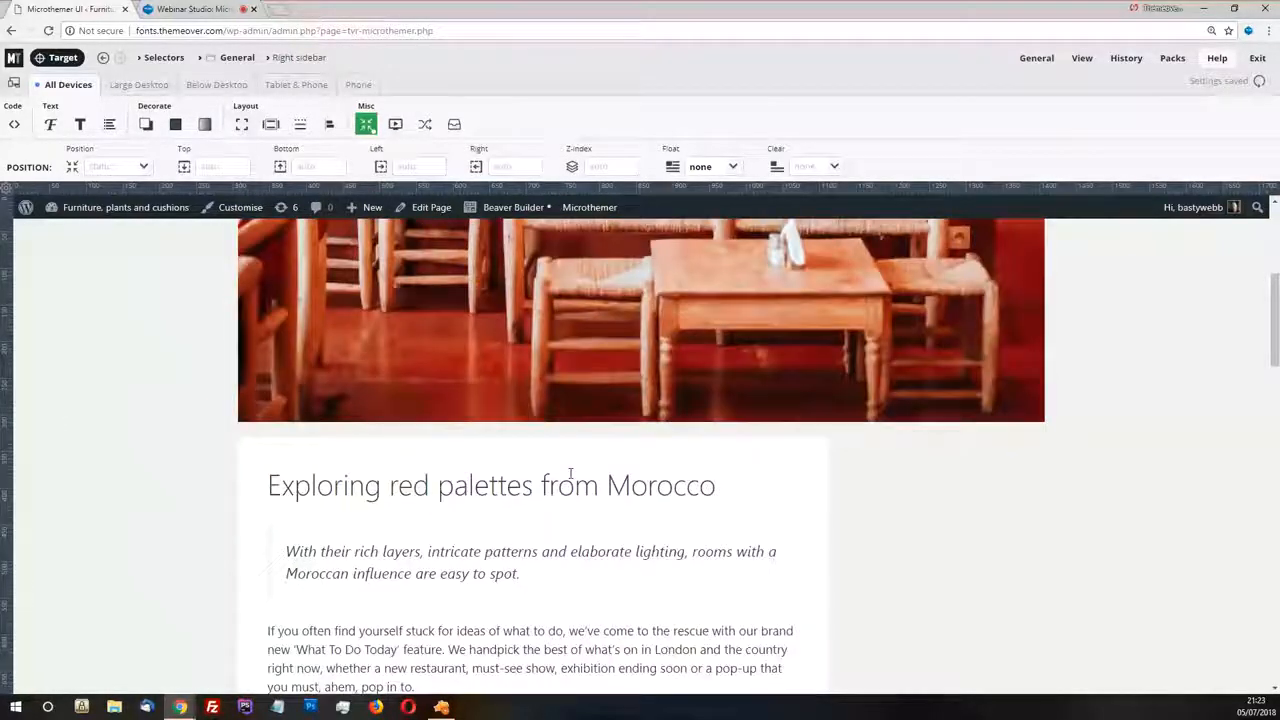
pyautogui.click(63, 57)
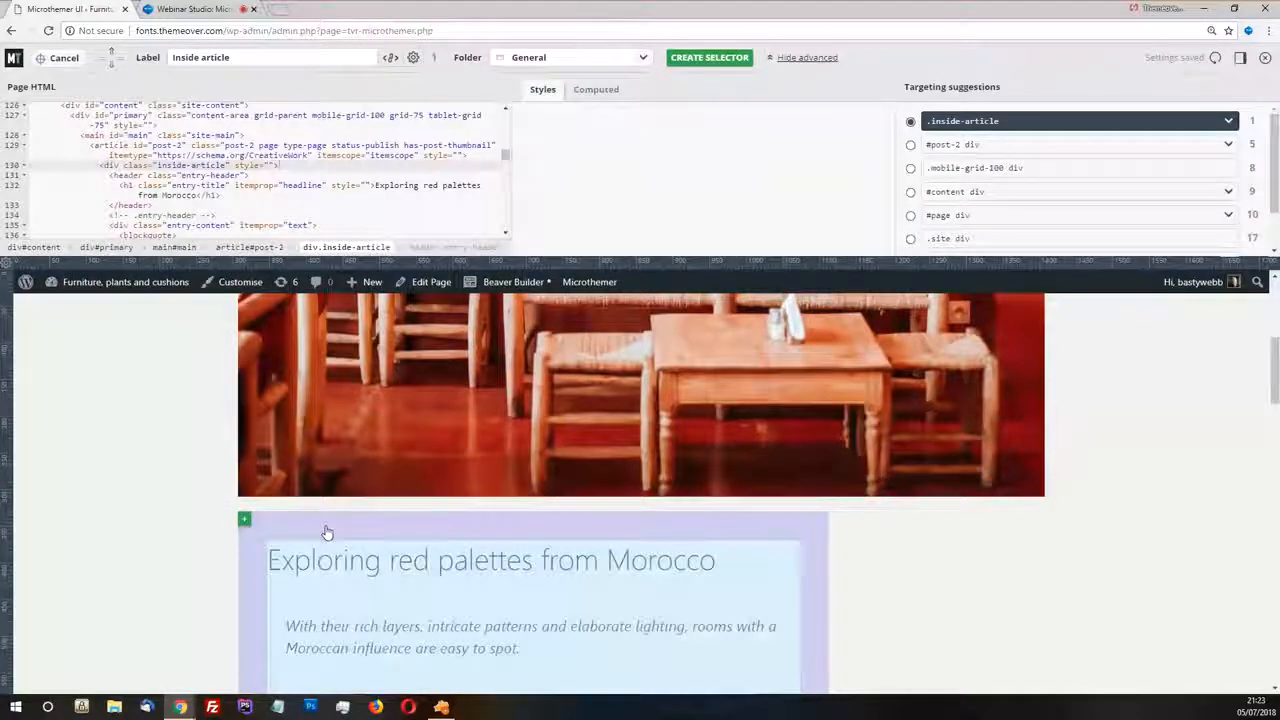
pyautogui.click(327, 532)
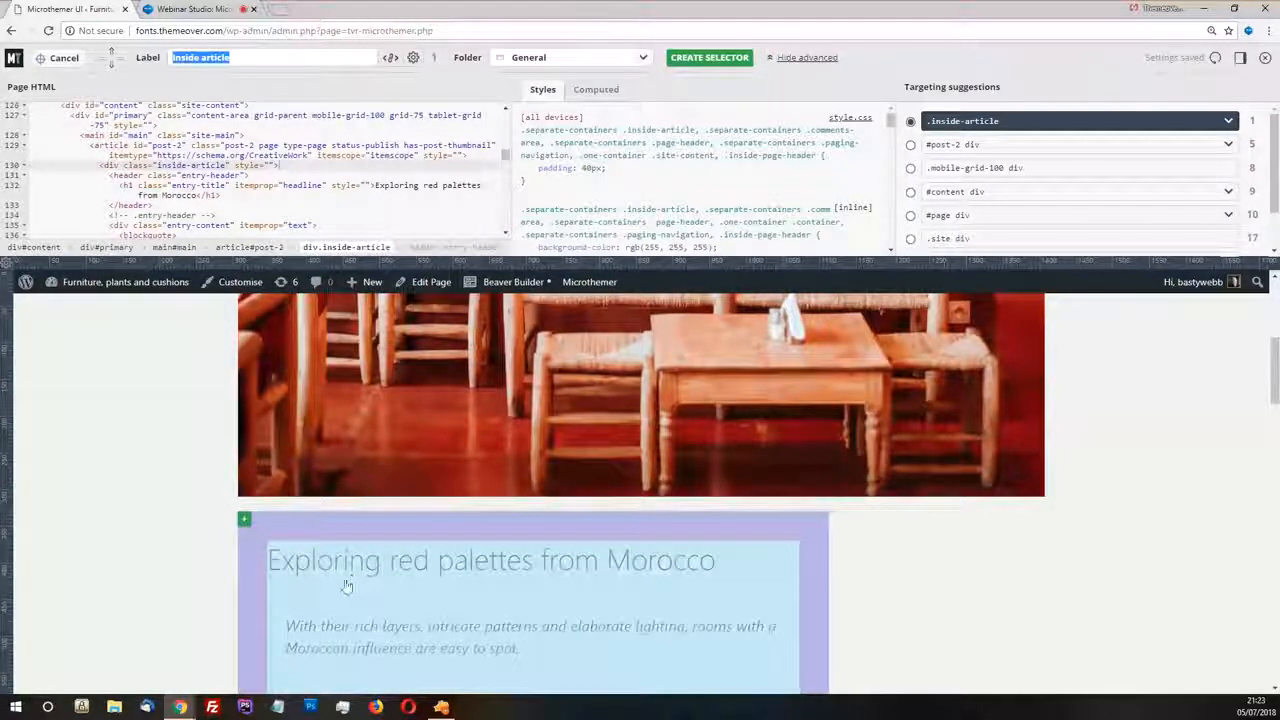
pyautogui.click(112, 55)
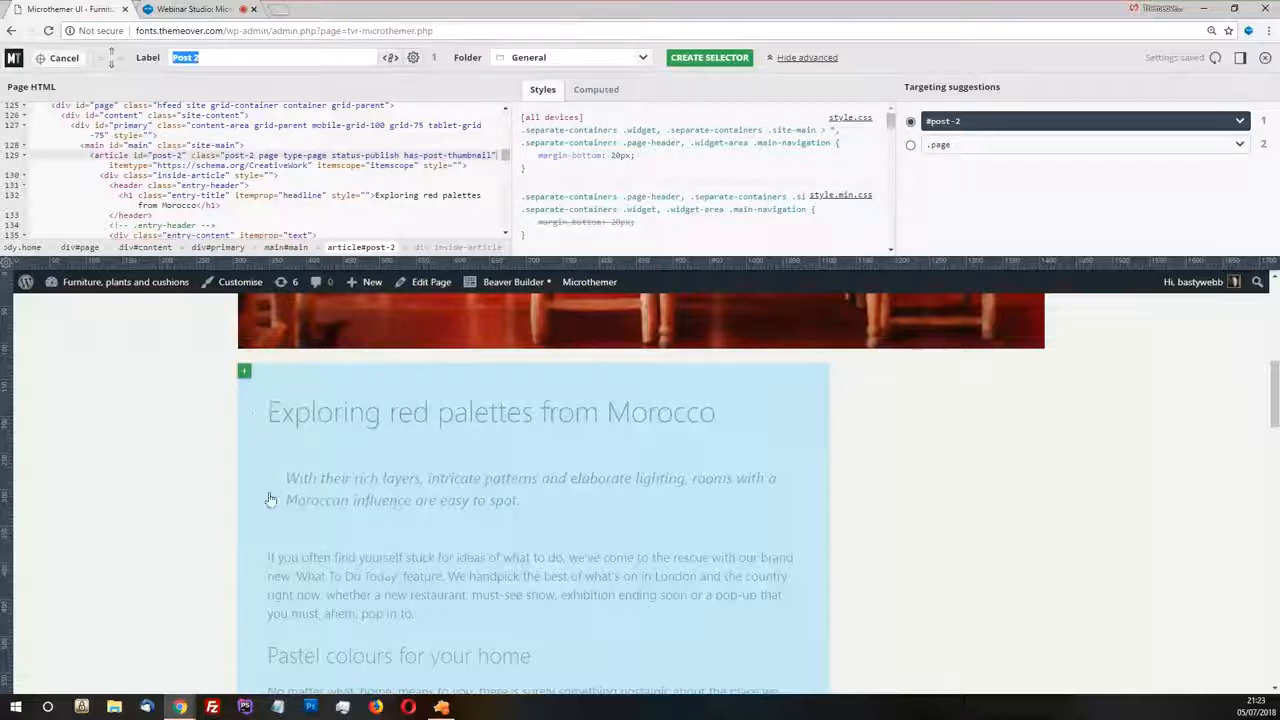
pyautogui.click(112, 57)
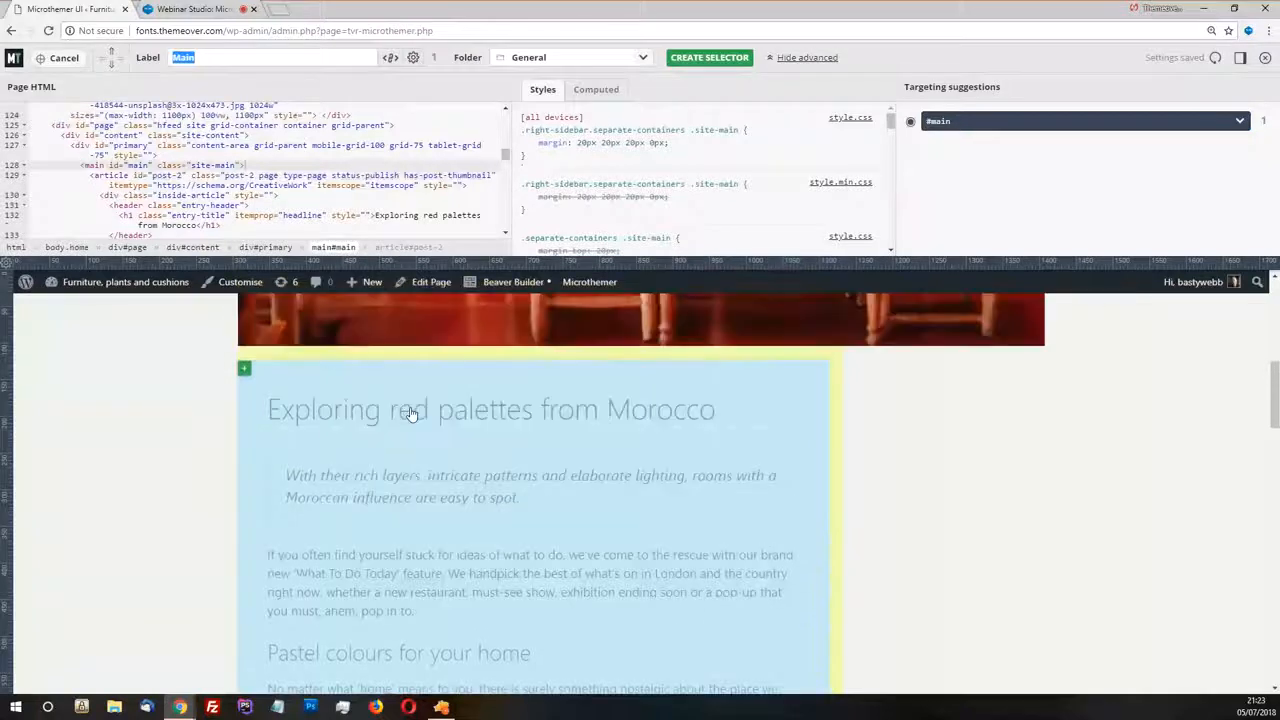
pyautogui.click(113, 57)
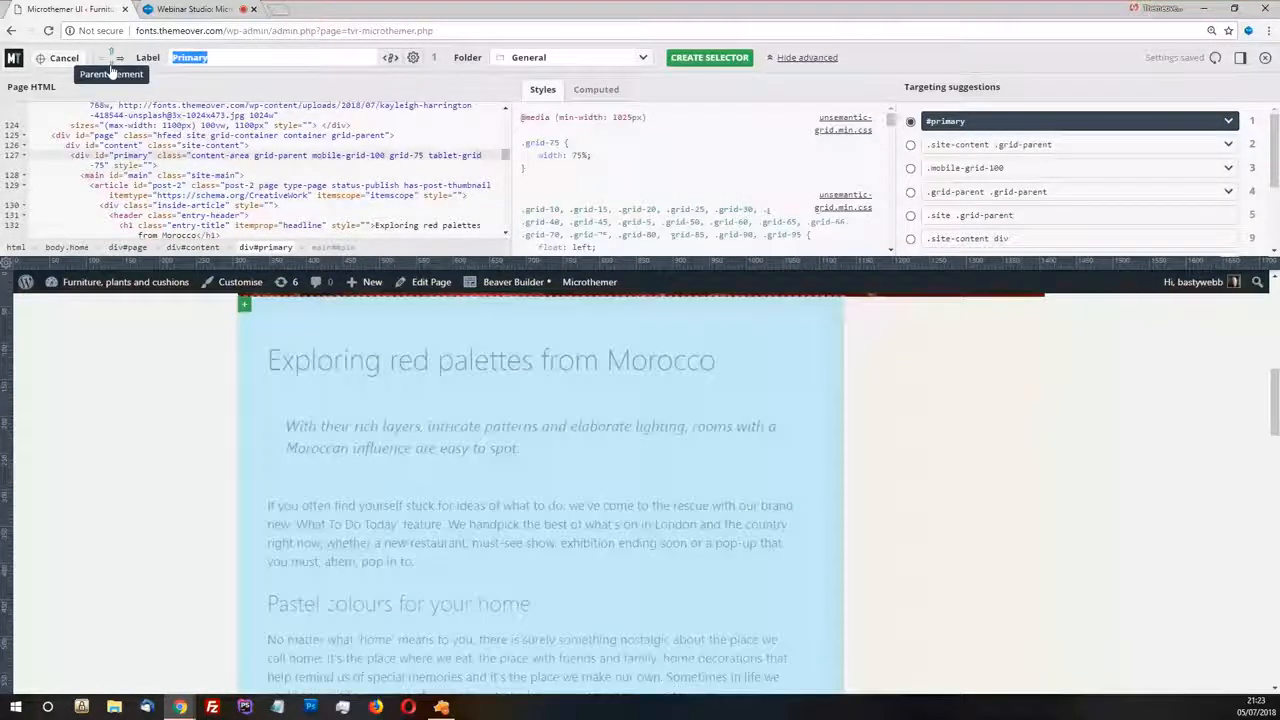
pyautogui.tripleClick(560, 155)
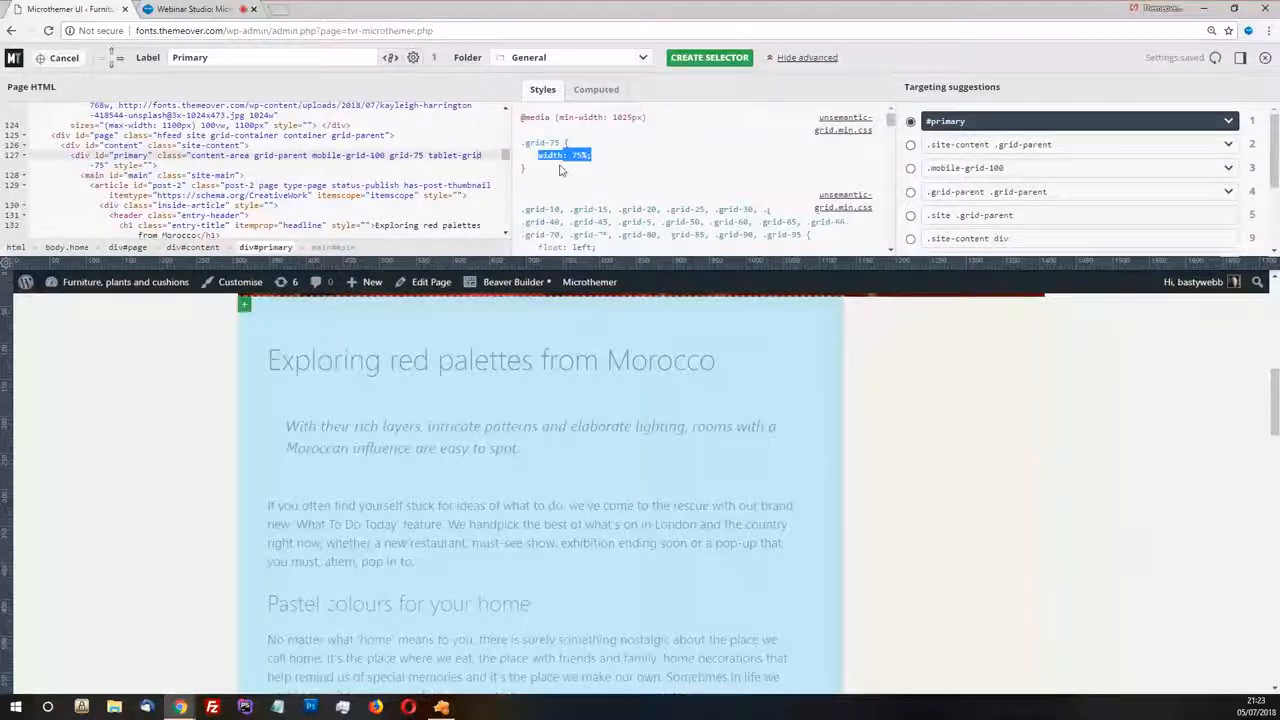
pyautogui.click(598, 160)
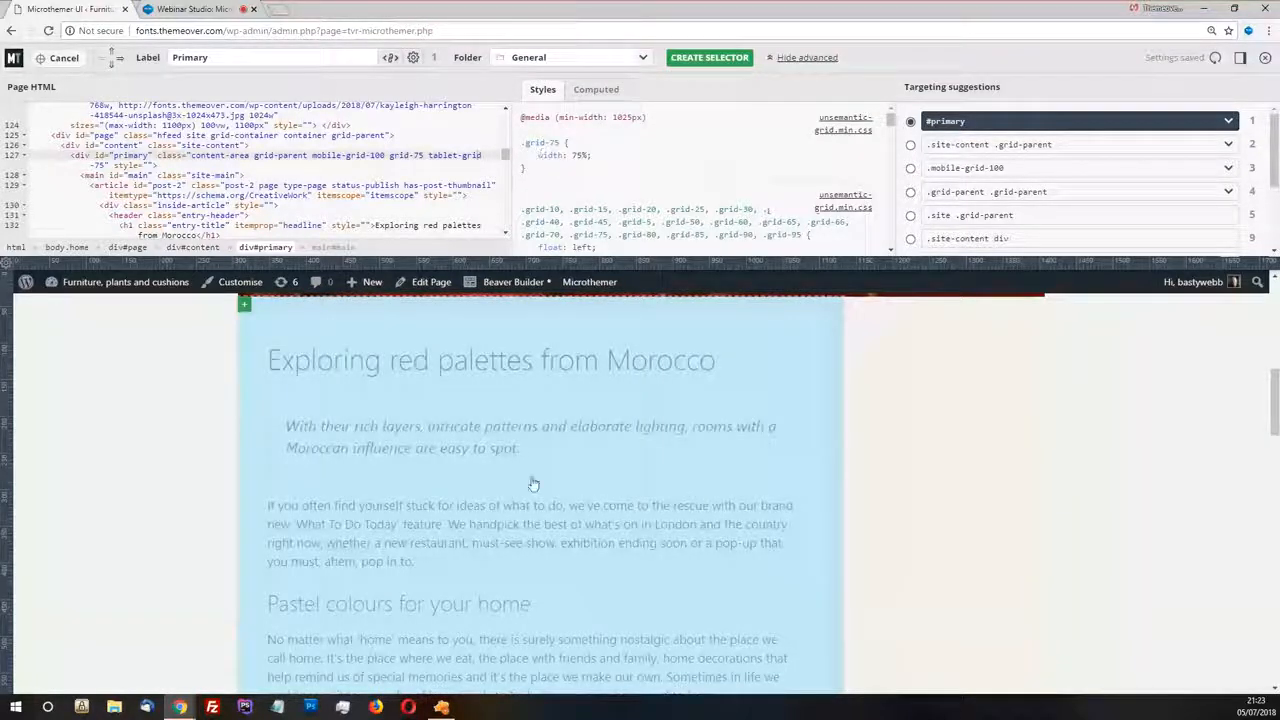
pyautogui.scroll(2, 534, 486)
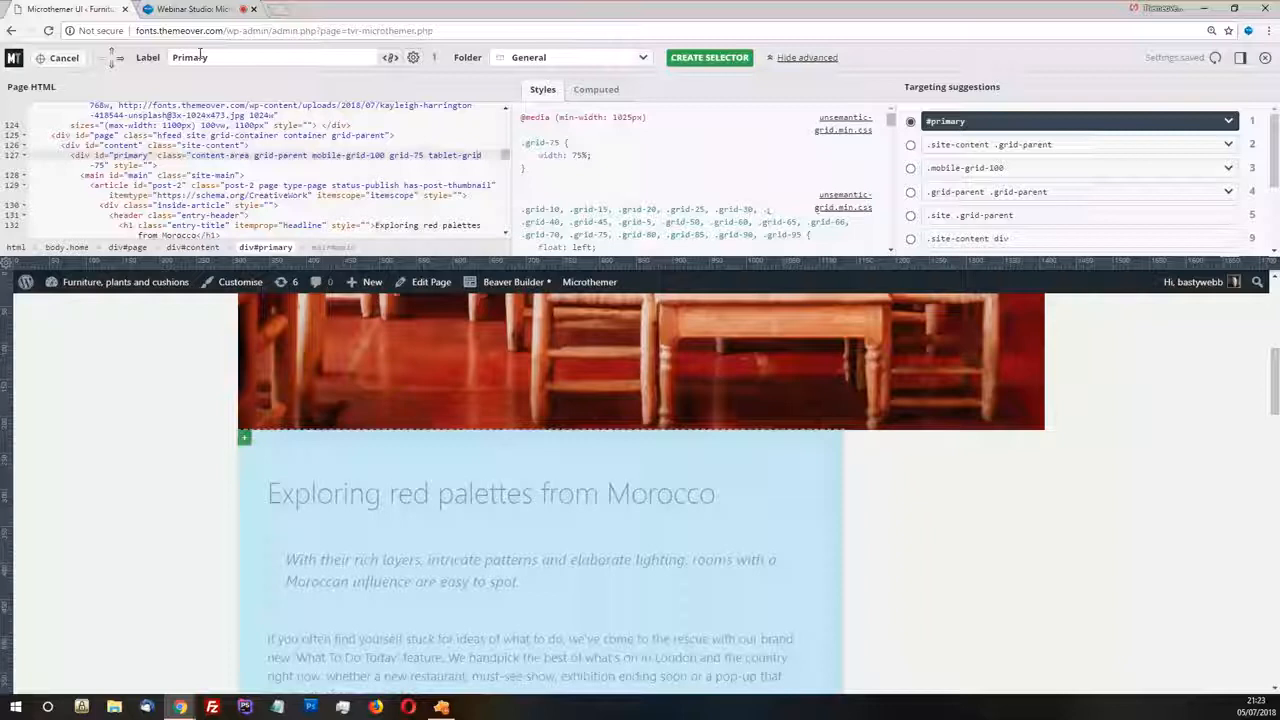
# Label the #primary selector Main content, create it in the General folder, and check its place among the folder's selectors
pyautogui.moveTo(229, 58); pyautogui.dragTo(174, 58)
pyautogui.write('Main content')
pyautogui.click(708, 58)
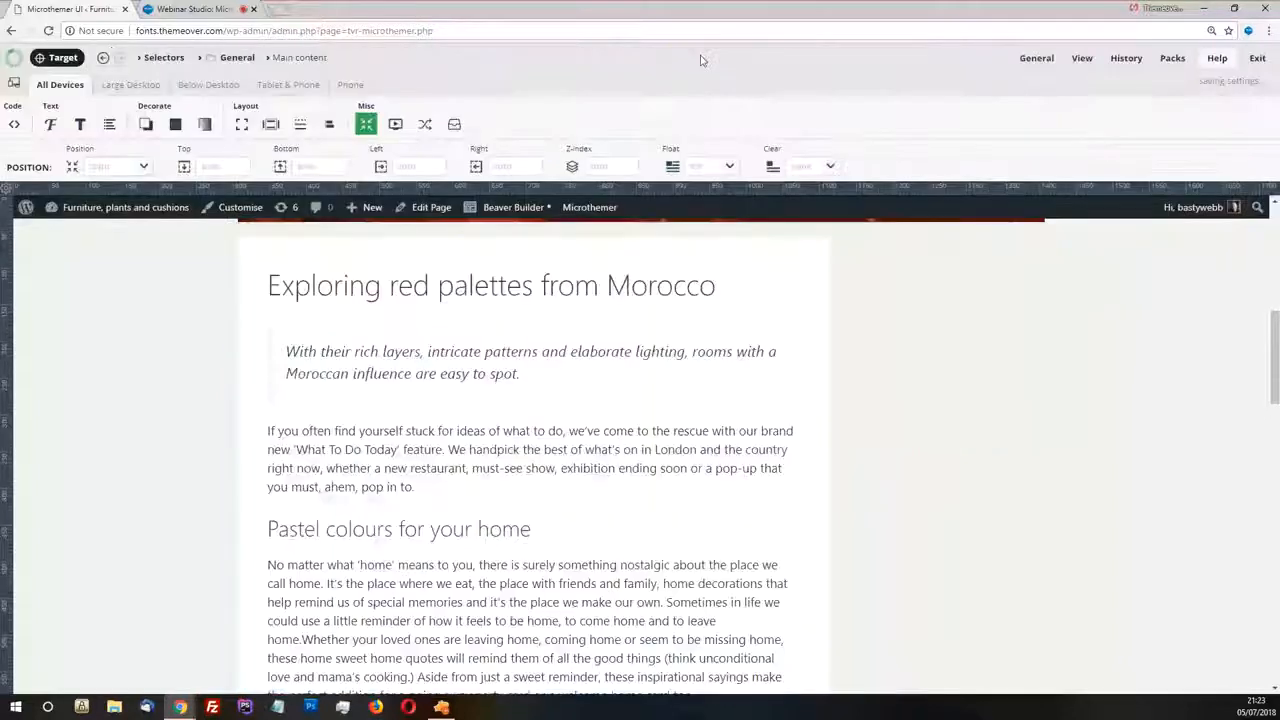
pyautogui.click(237, 61)
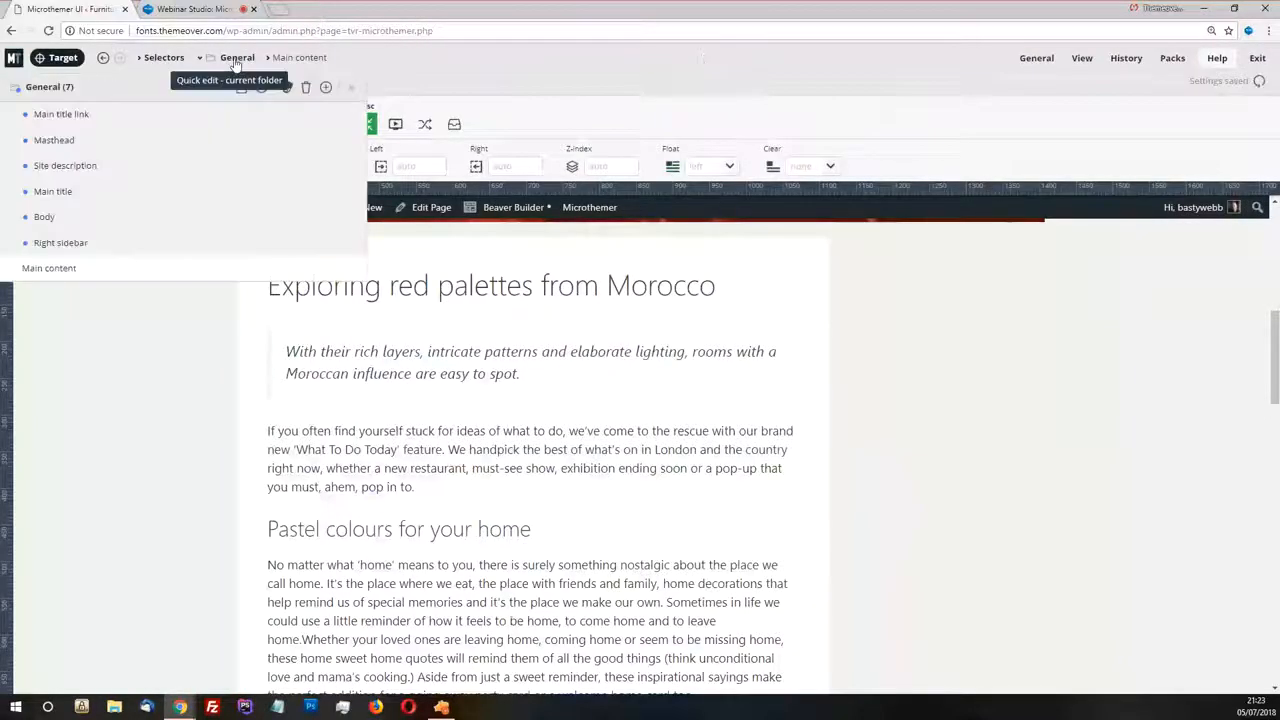
pyautogui.click(164, 59)
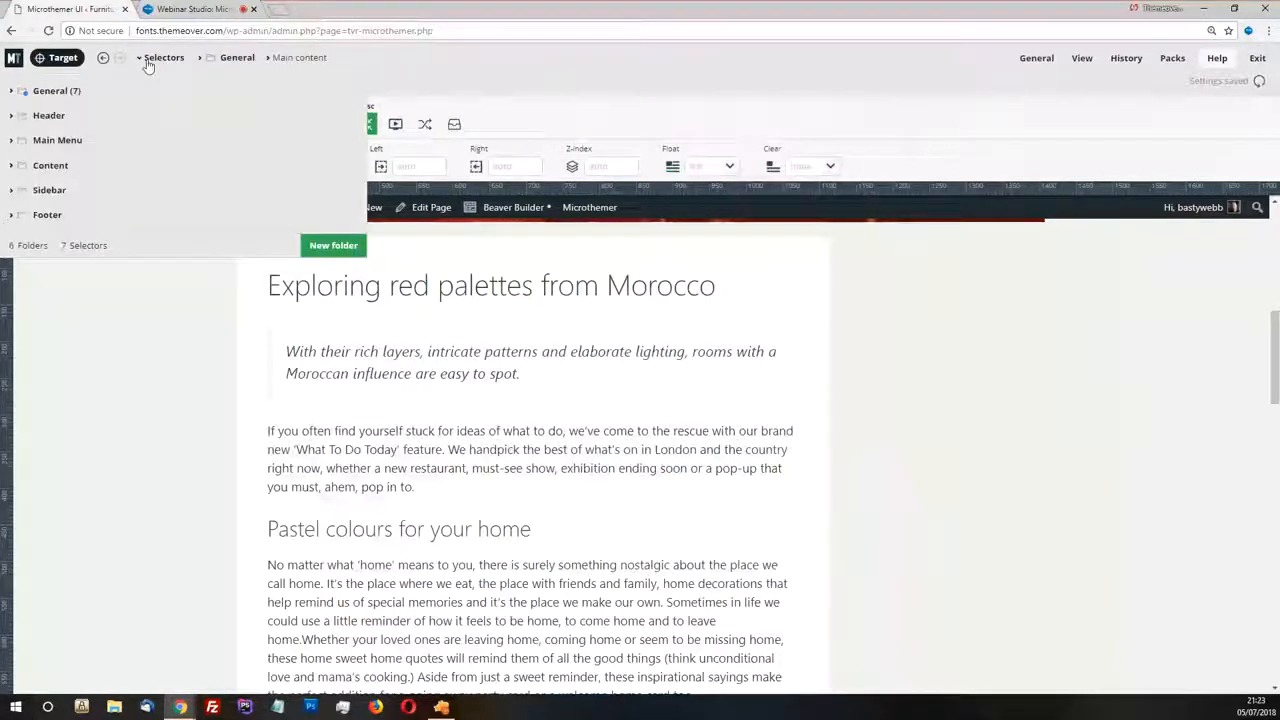
pyautogui.click(305, 58)
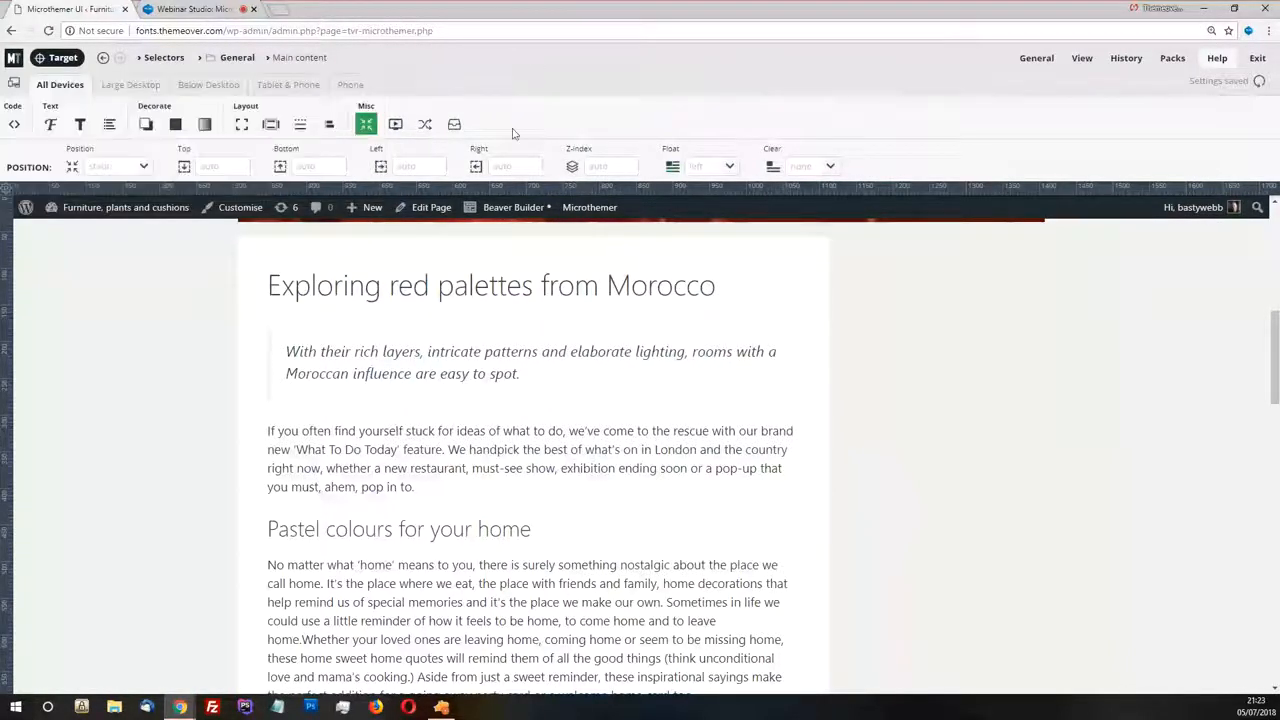
# Set the Main content selector's float to none and check how Recent Posts sits below the article
pyautogui.scroll(1, 521, 304)
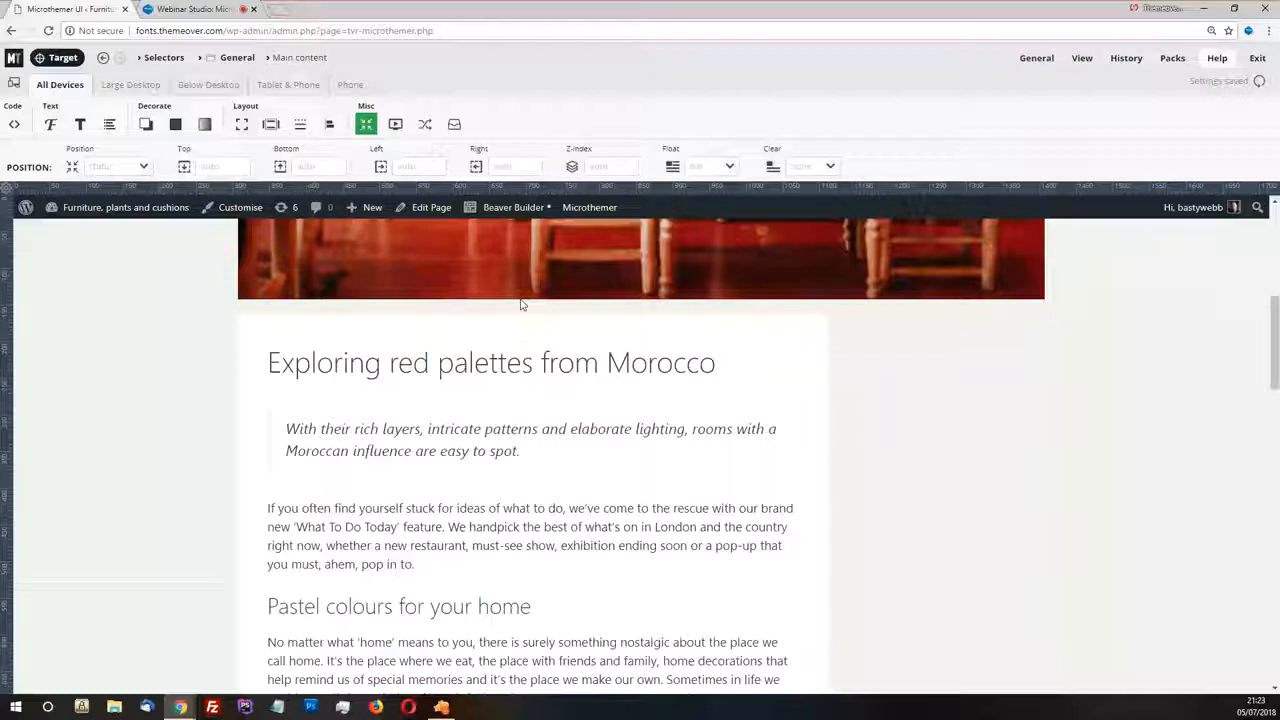
pyautogui.scroll(2, 521, 304)
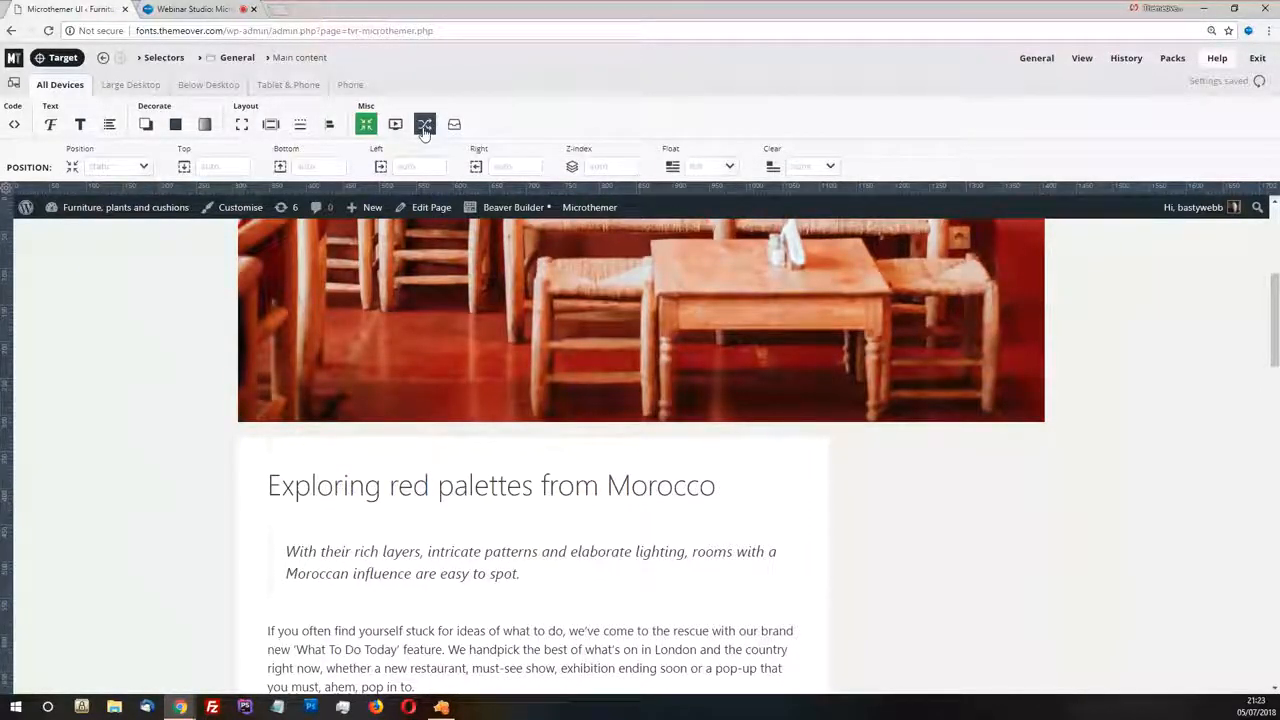
pyautogui.click(727, 170)
pyautogui.click(699, 234)
pyautogui.scroll(-3, 523, 437)
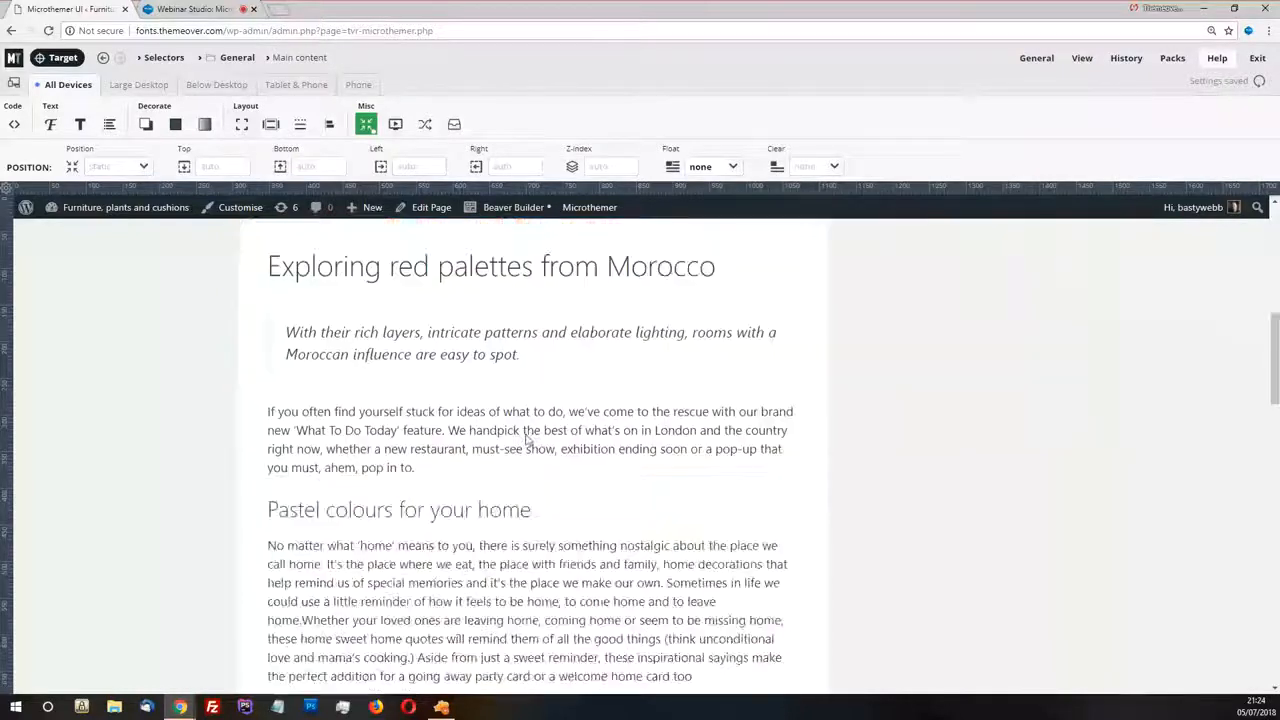
pyautogui.scroll(-4, 530, 435)
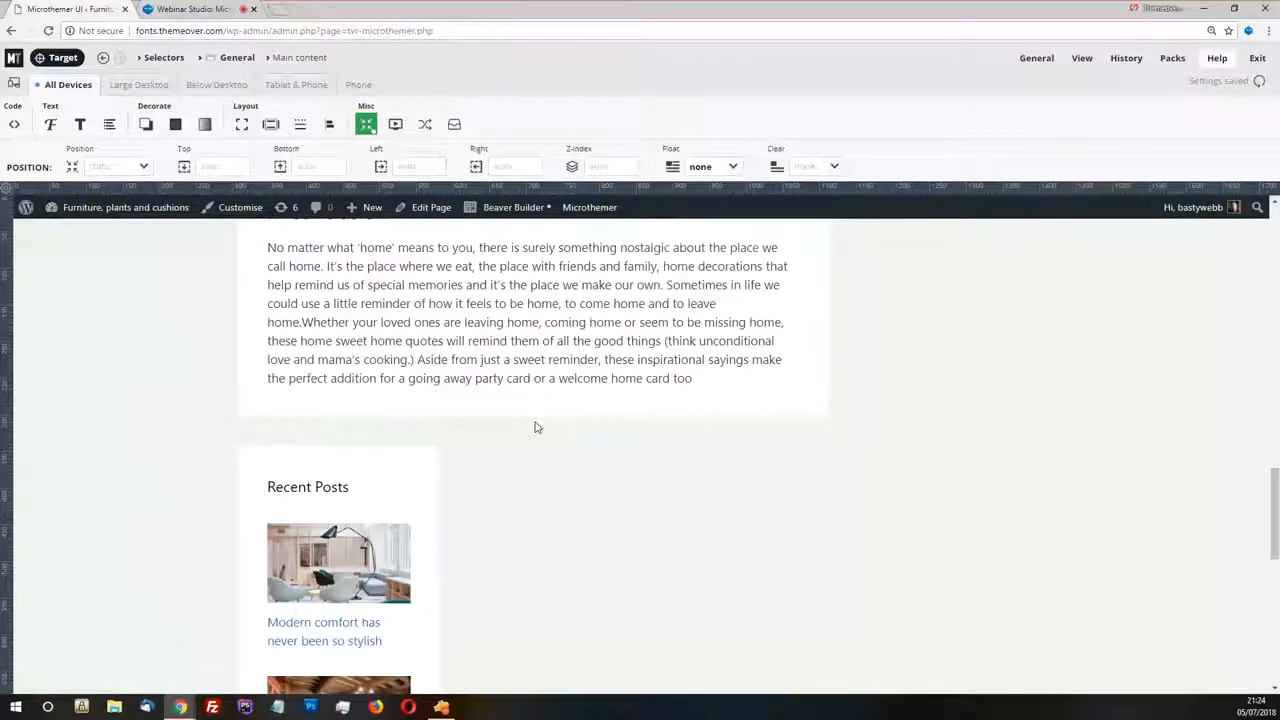
# Set the Main content selector's width to 100%
pyautogui.scroll(1, 698, 364)
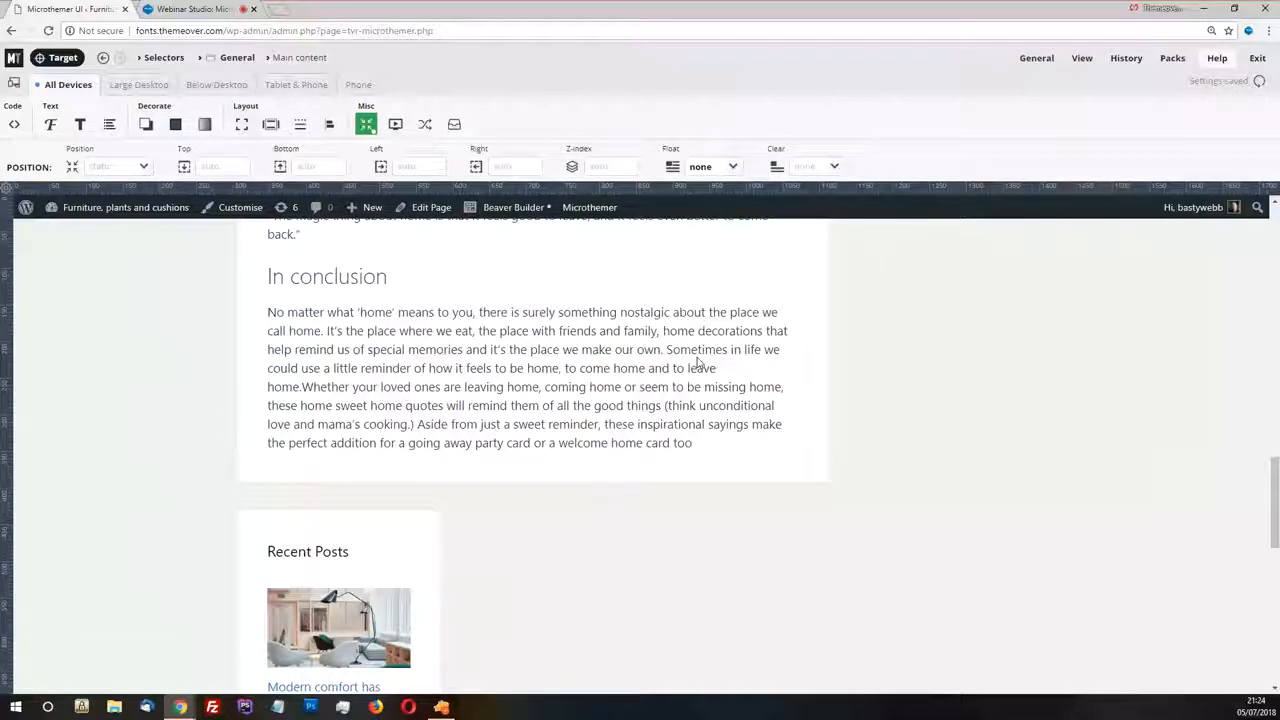
pyautogui.scroll(7, 698, 364)
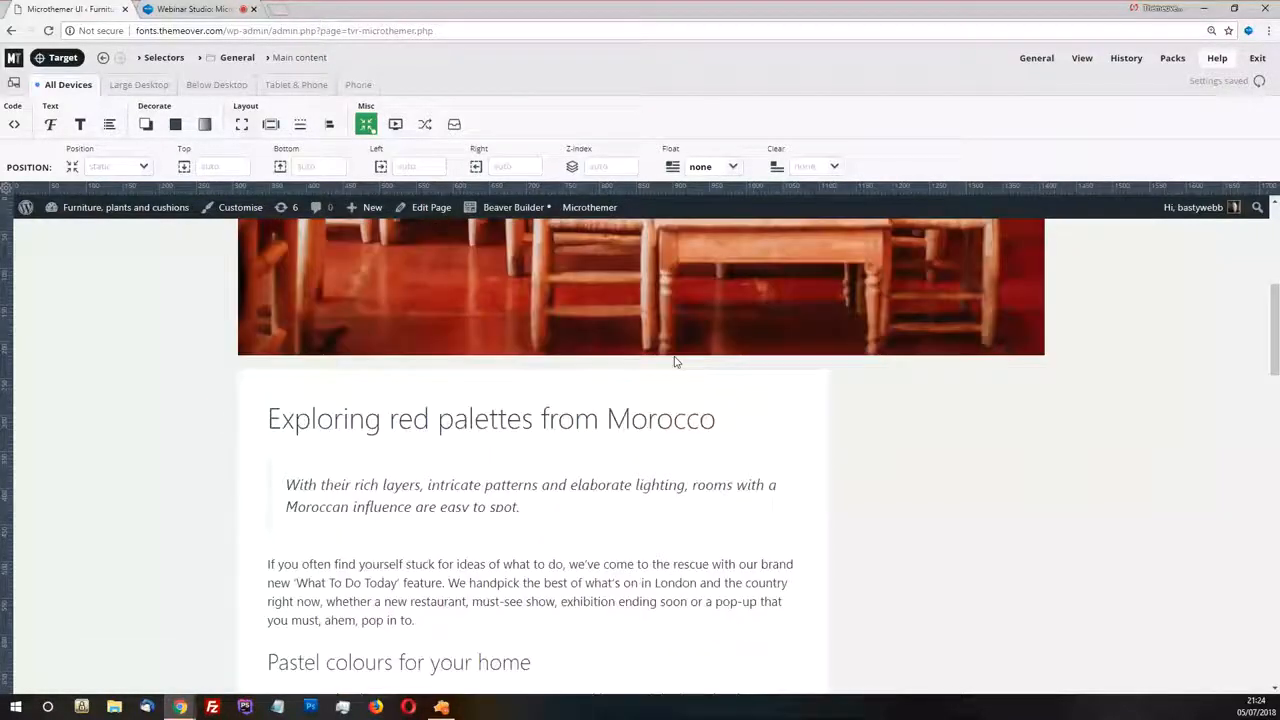
pyautogui.click(241, 124)
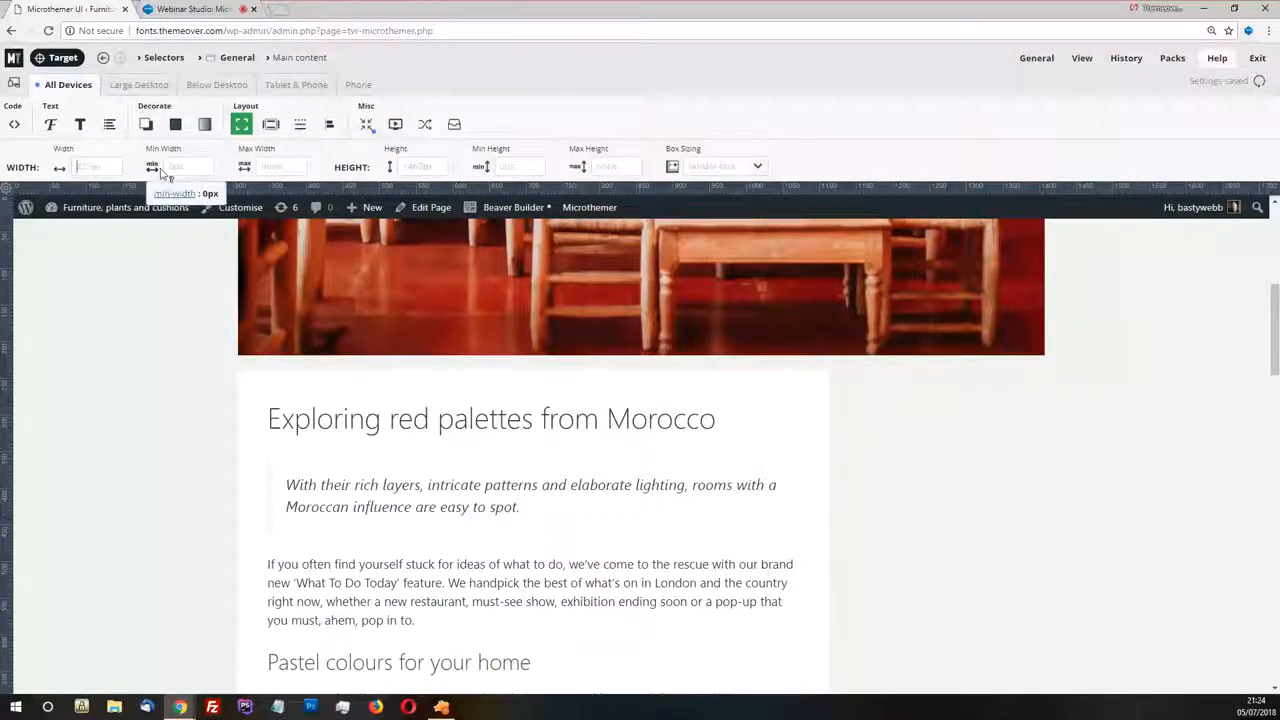
pyautogui.write('00%')
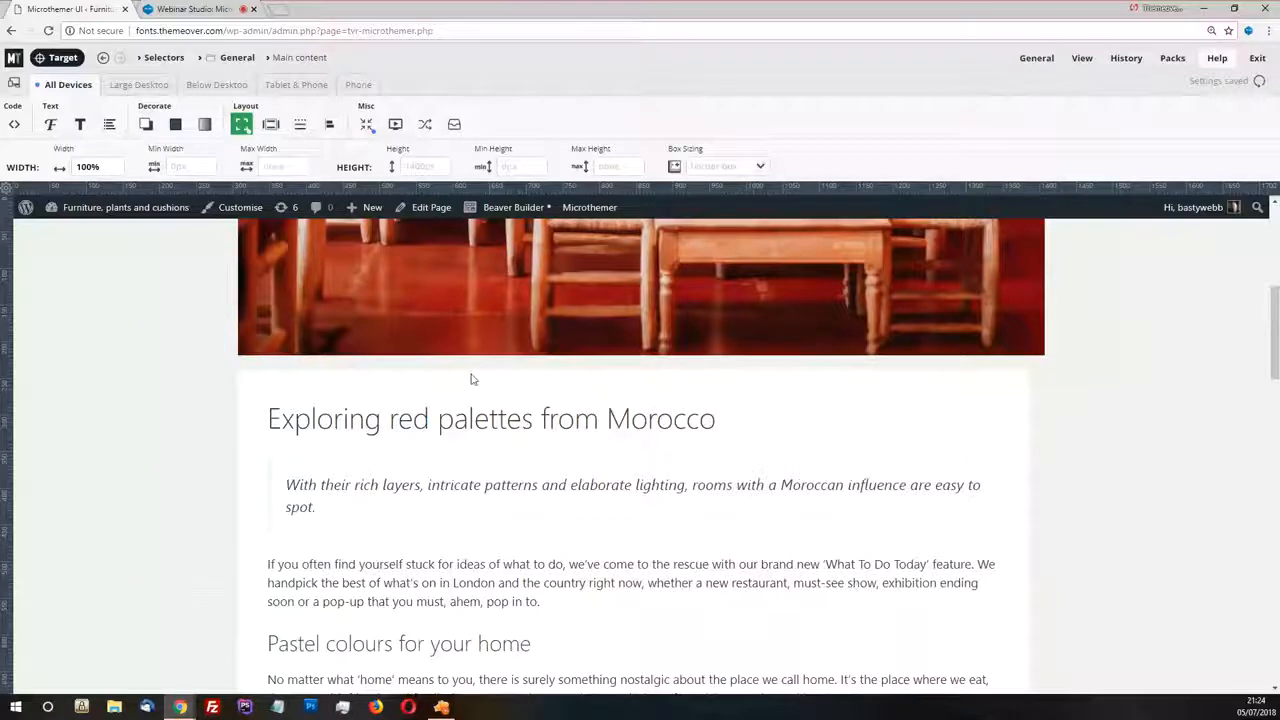
# Target the article box beneath the header image and move the selection up through its parents to the #main element
pyautogui.click(57, 59)
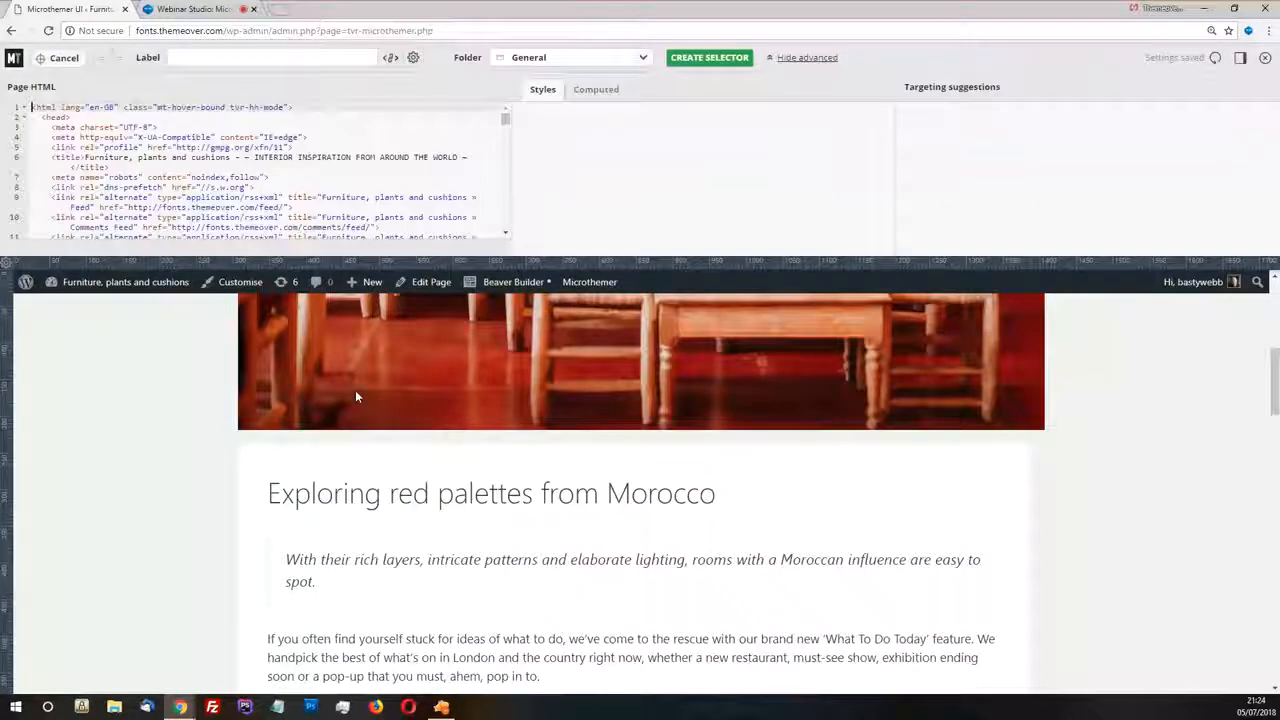
pyautogui.click(806, 441)
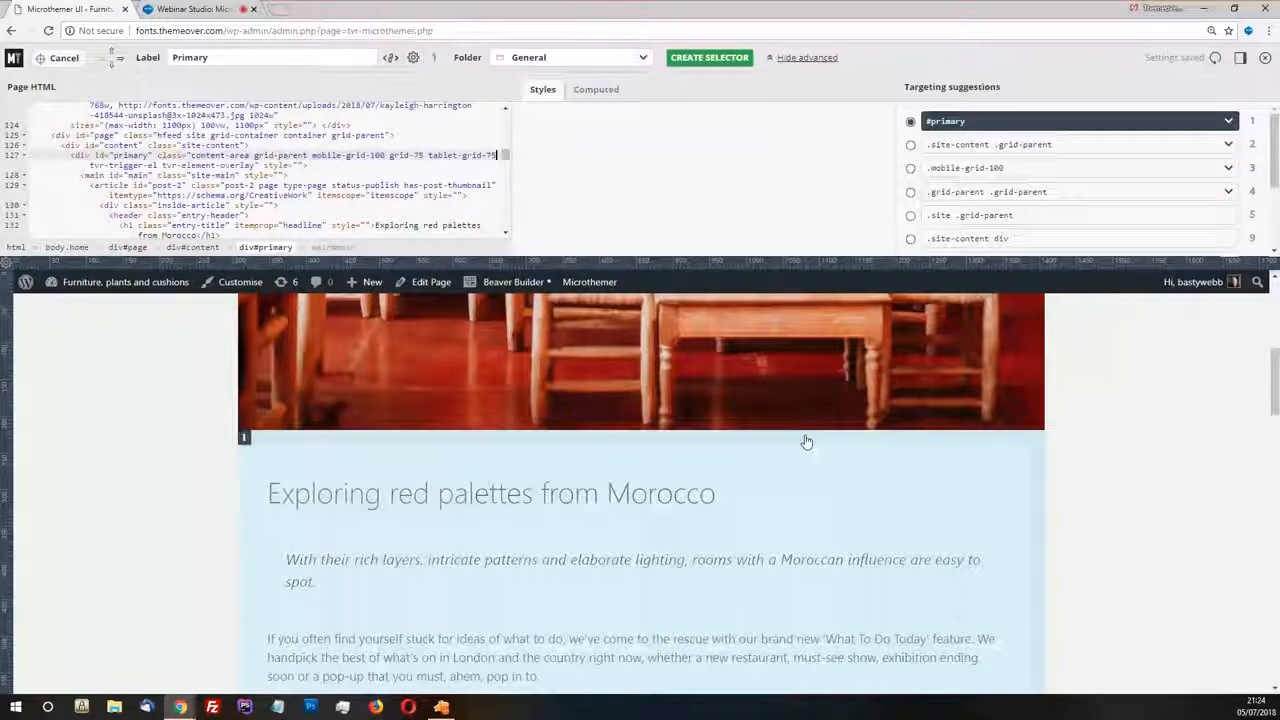
pyautogui.click(540, 452)
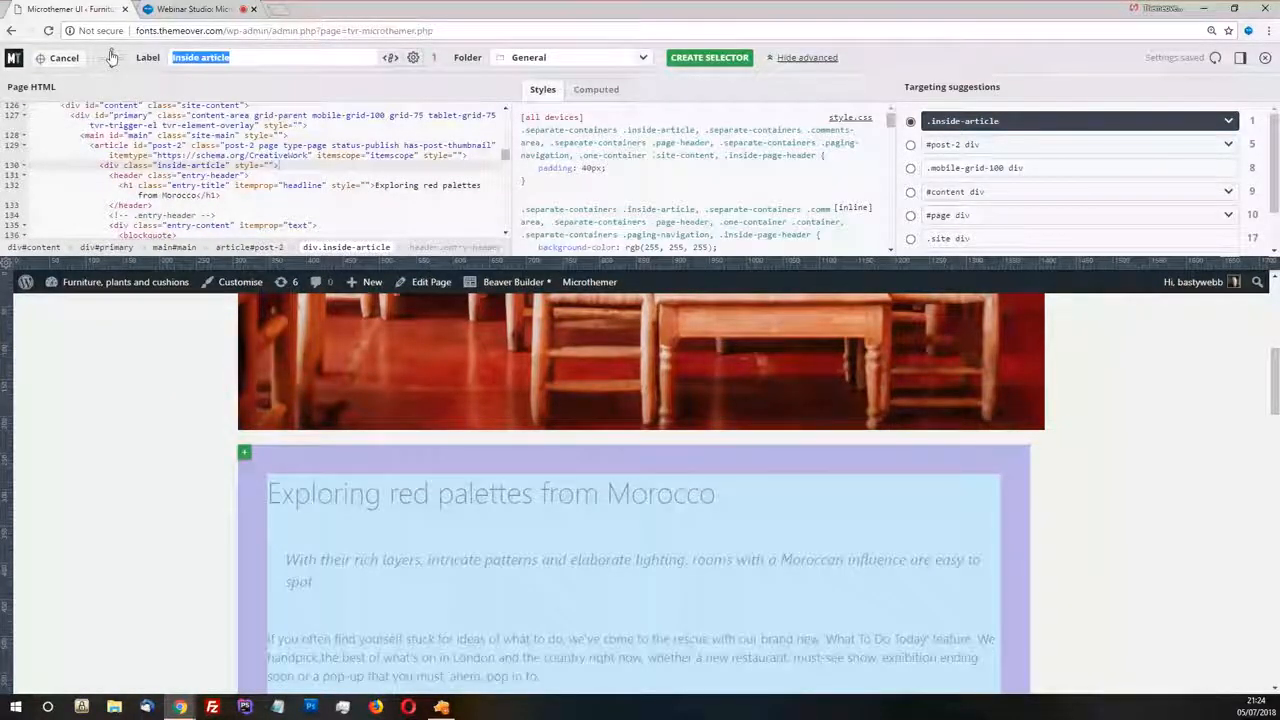
pyautogui.click(112, 57)
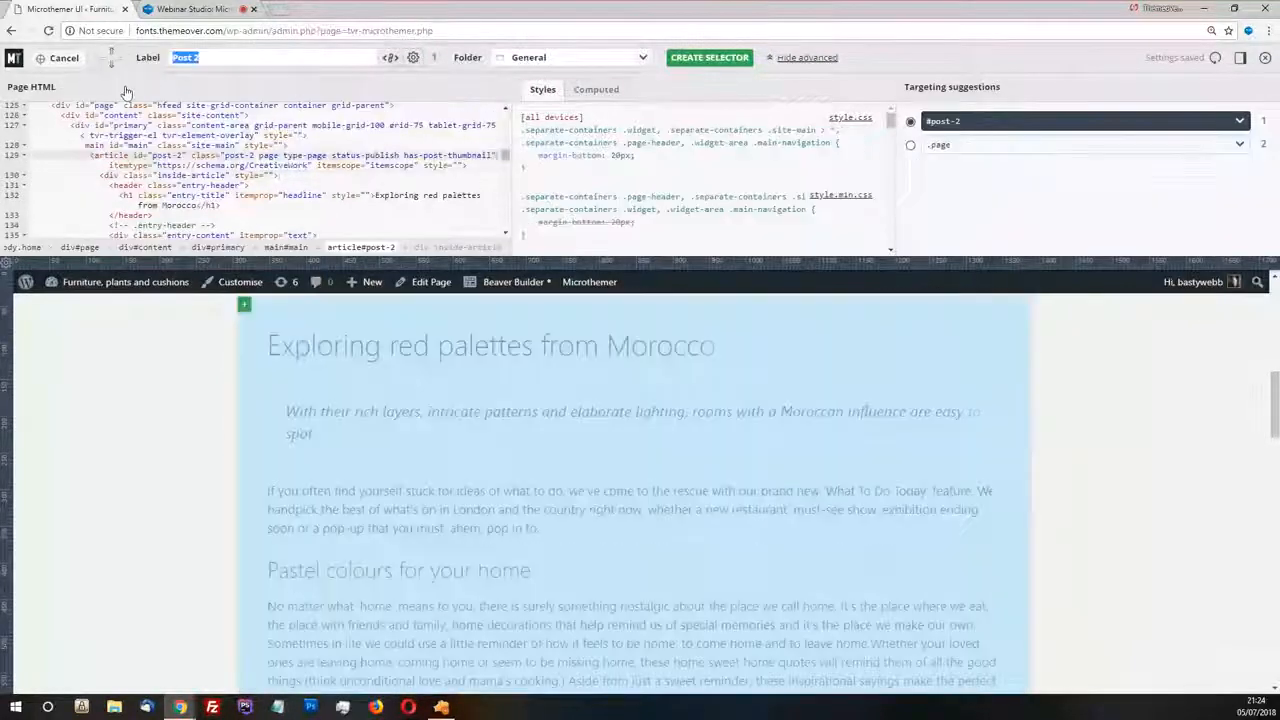
pyautogui.click(111, 56)
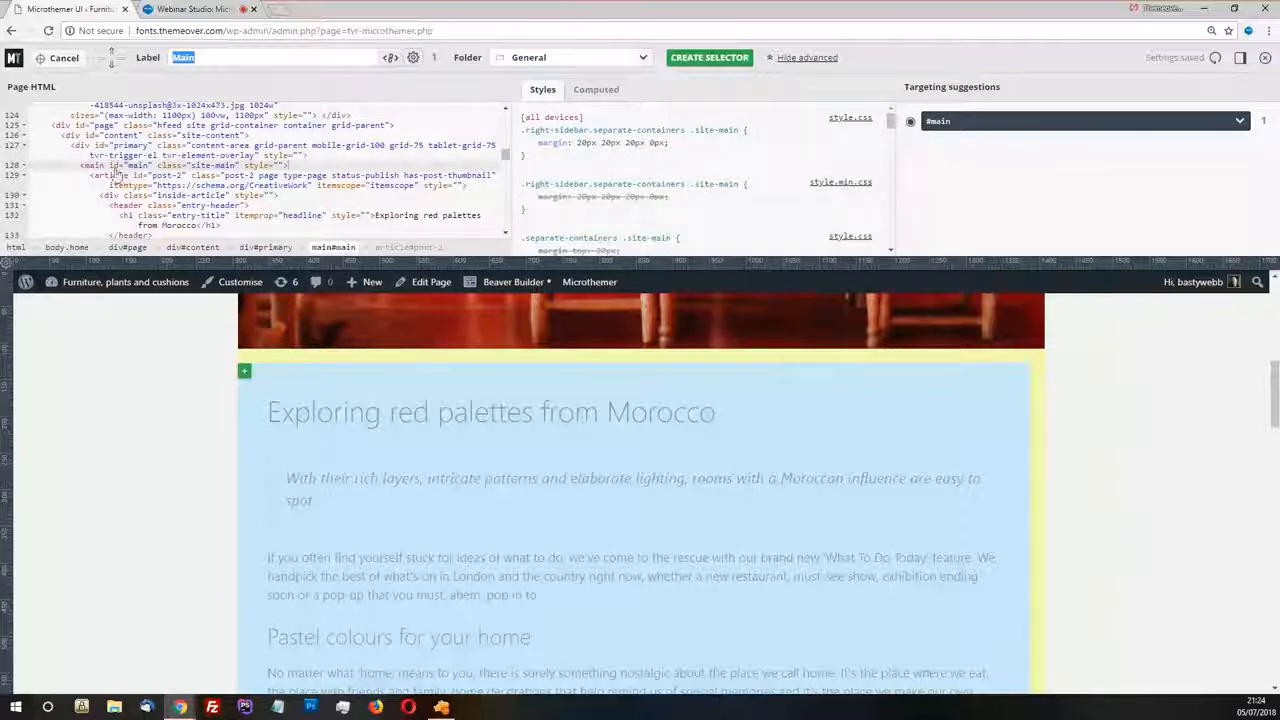
# Label the #main selector Main inner and create it in the General folder
pyautogui.click(237, 57)
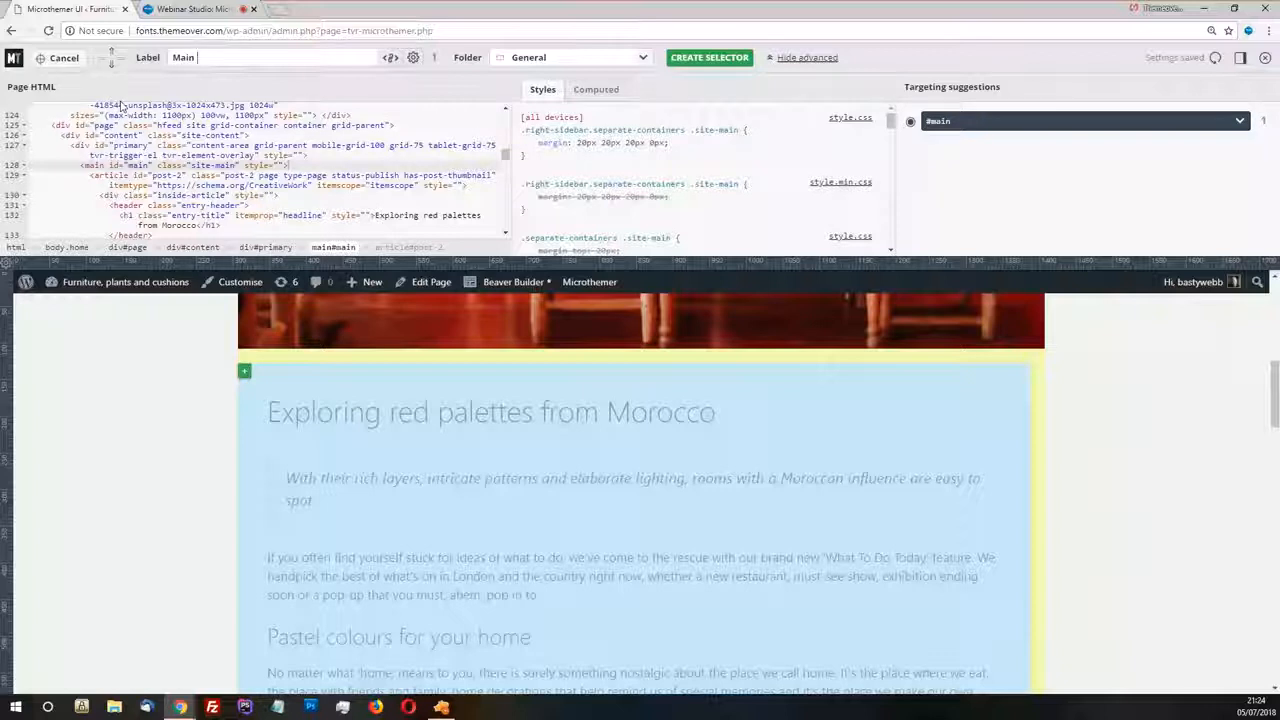
pyautogui.write('inner')
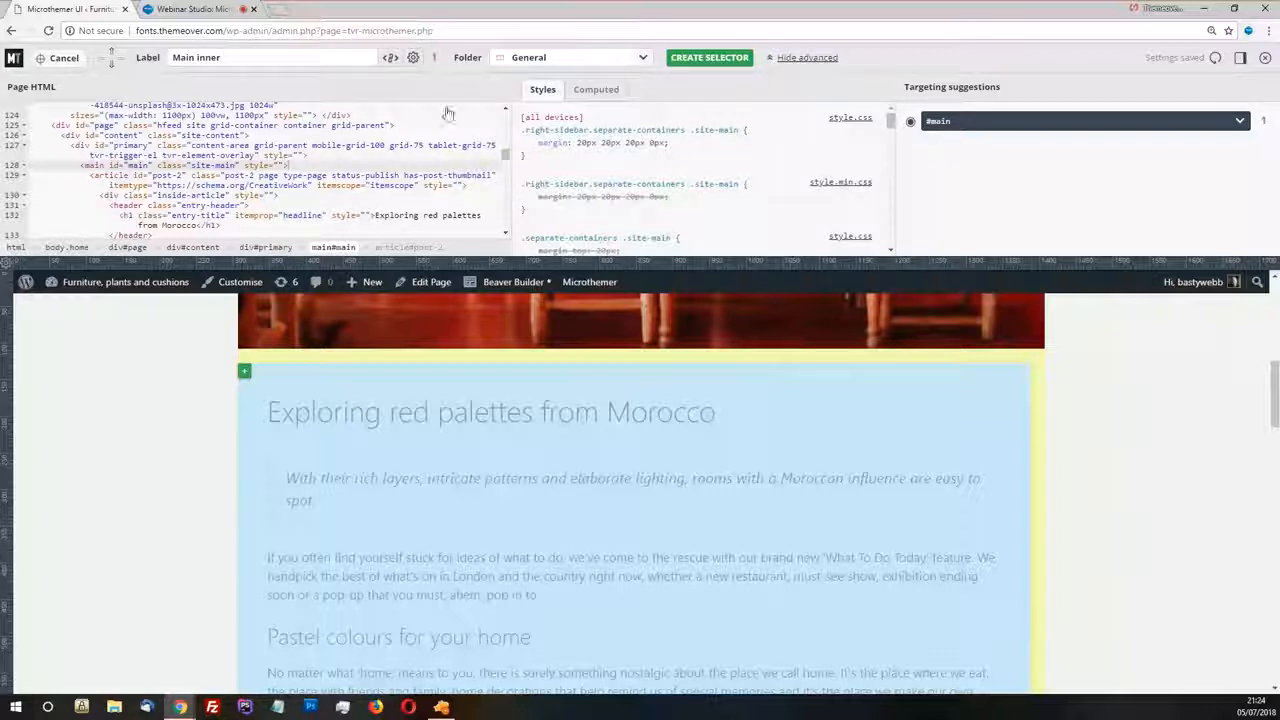
pyautogui.click(709, 58)
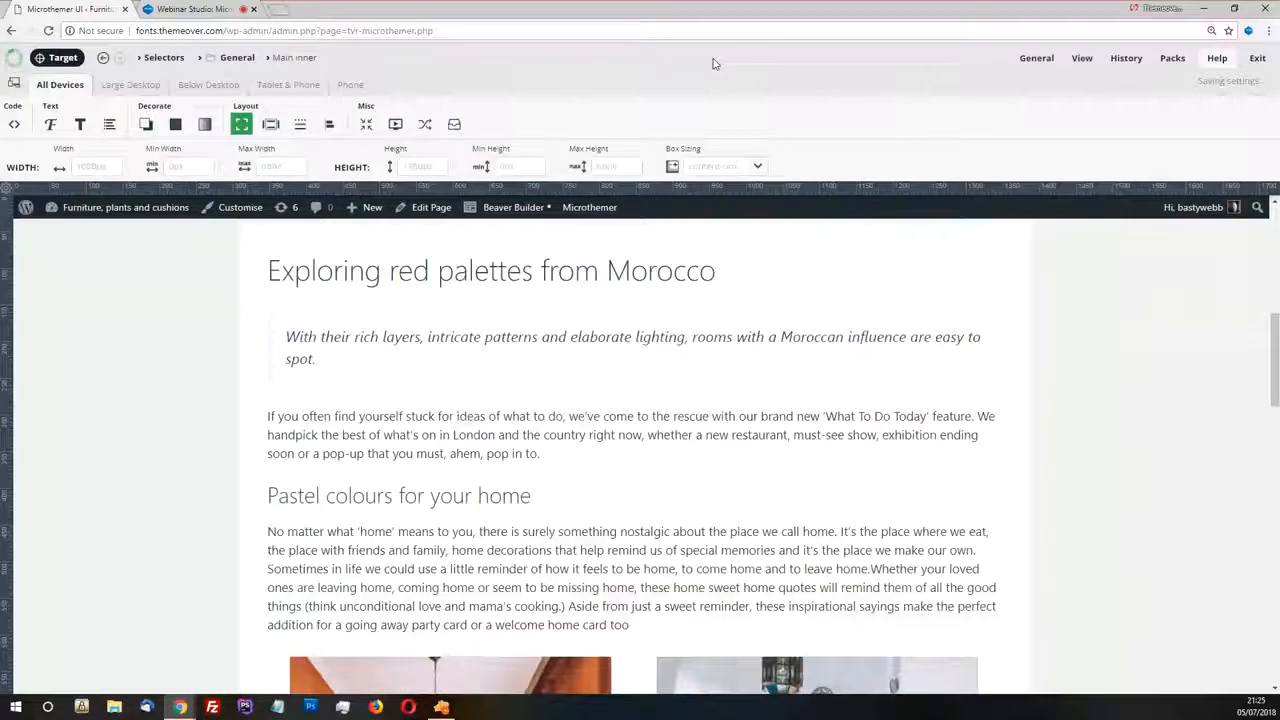
# Switch to the Zeplin design, examine how the article box overlaps the header image, and return to Microthemer
pyautogui.scroll(2, 574, 293)
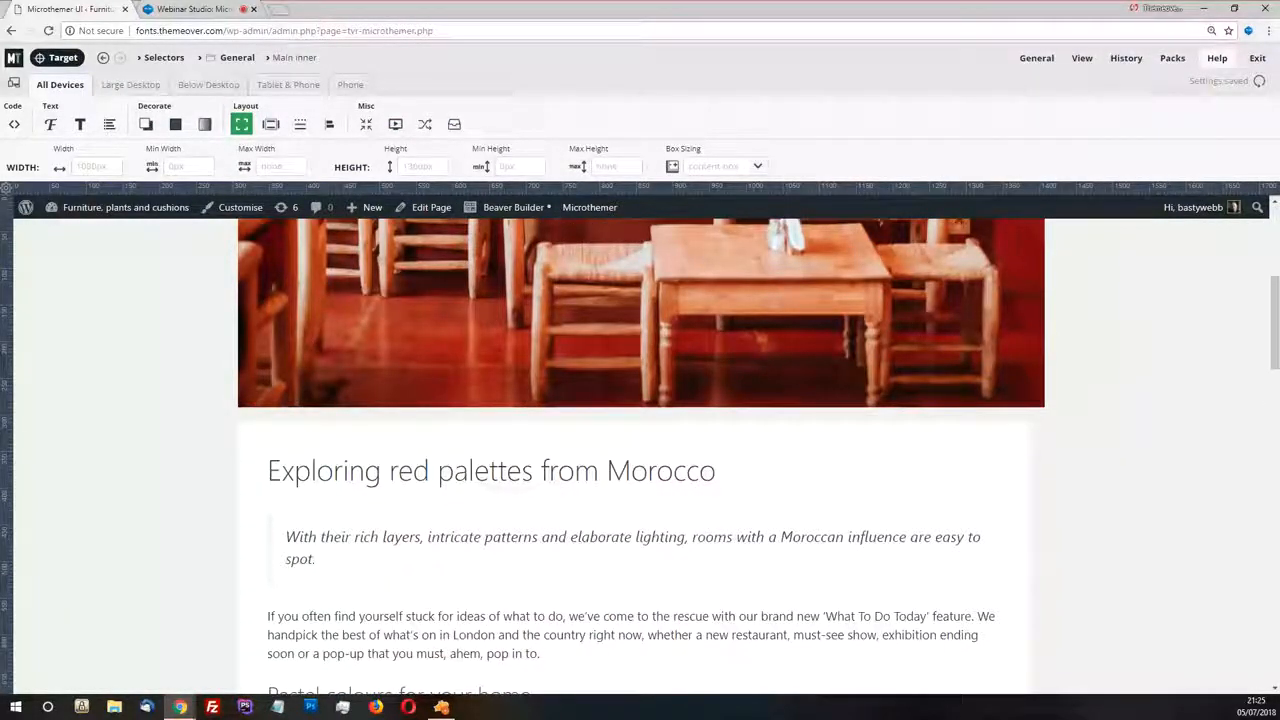
pyautogui.hotkey('alt', 'Tab')
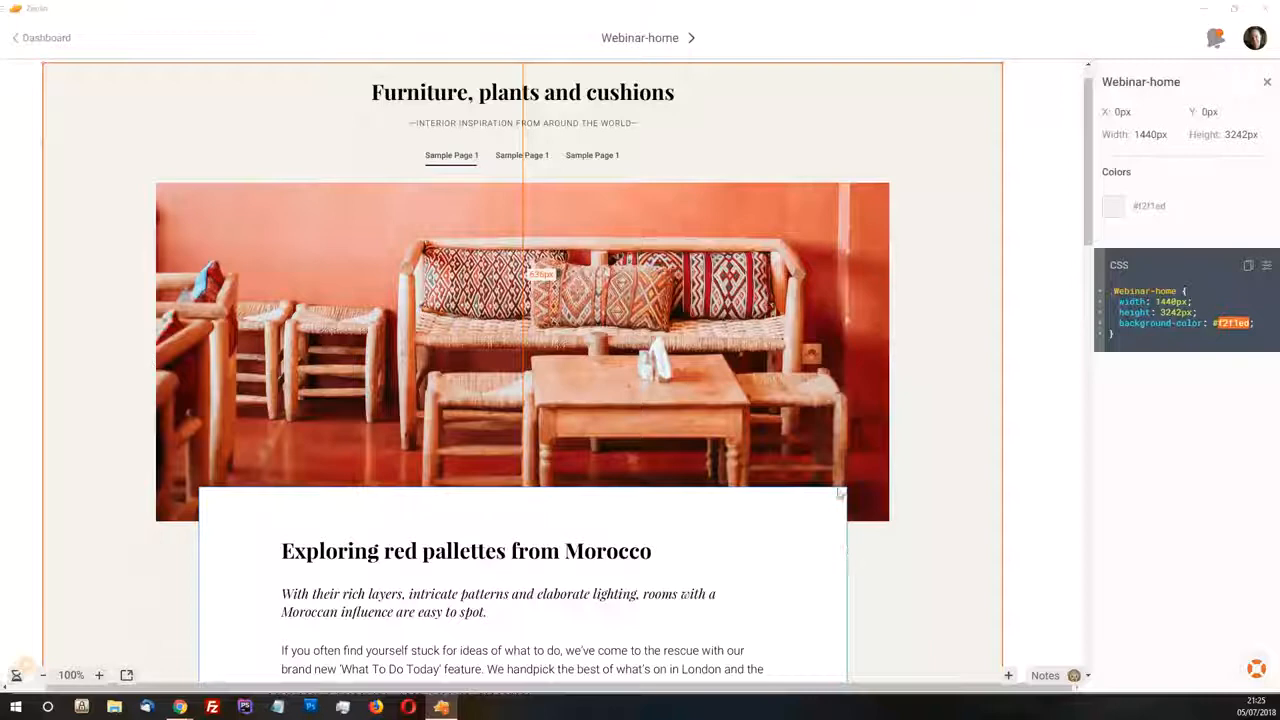
pyautogui.scroll(-2, 839, 493)
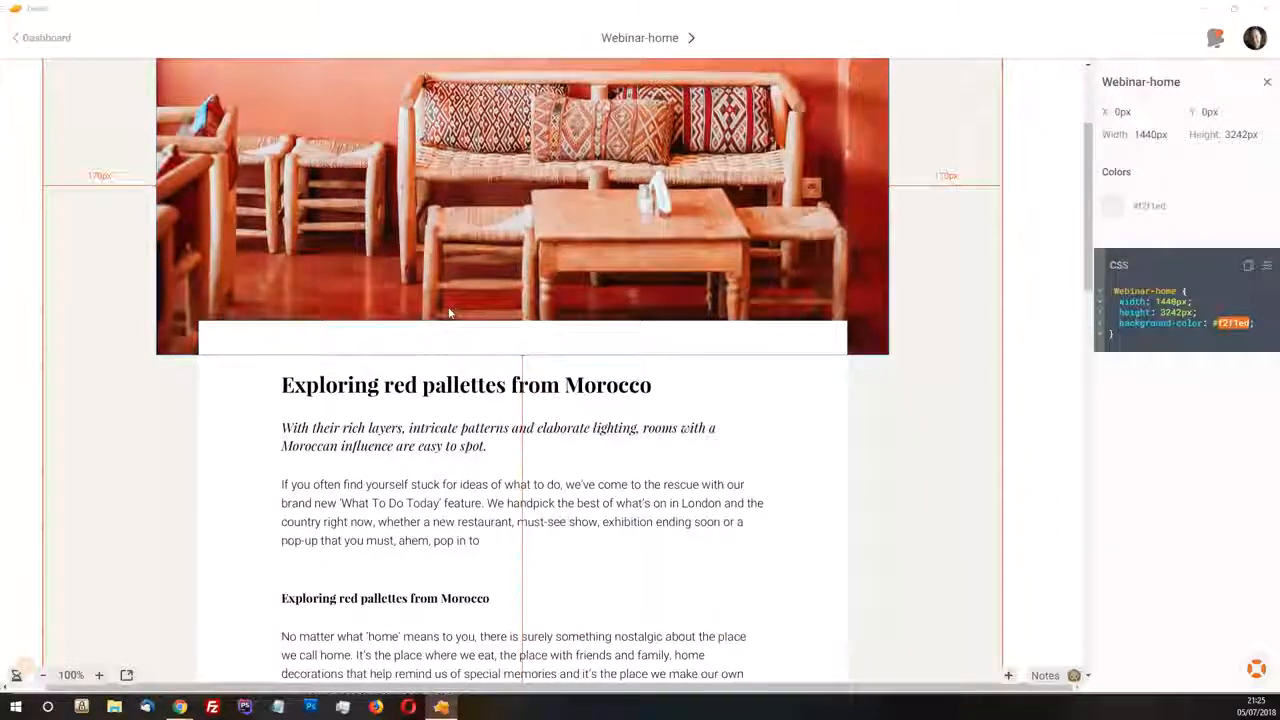
pyautogui.scroll(2, 481, 276)
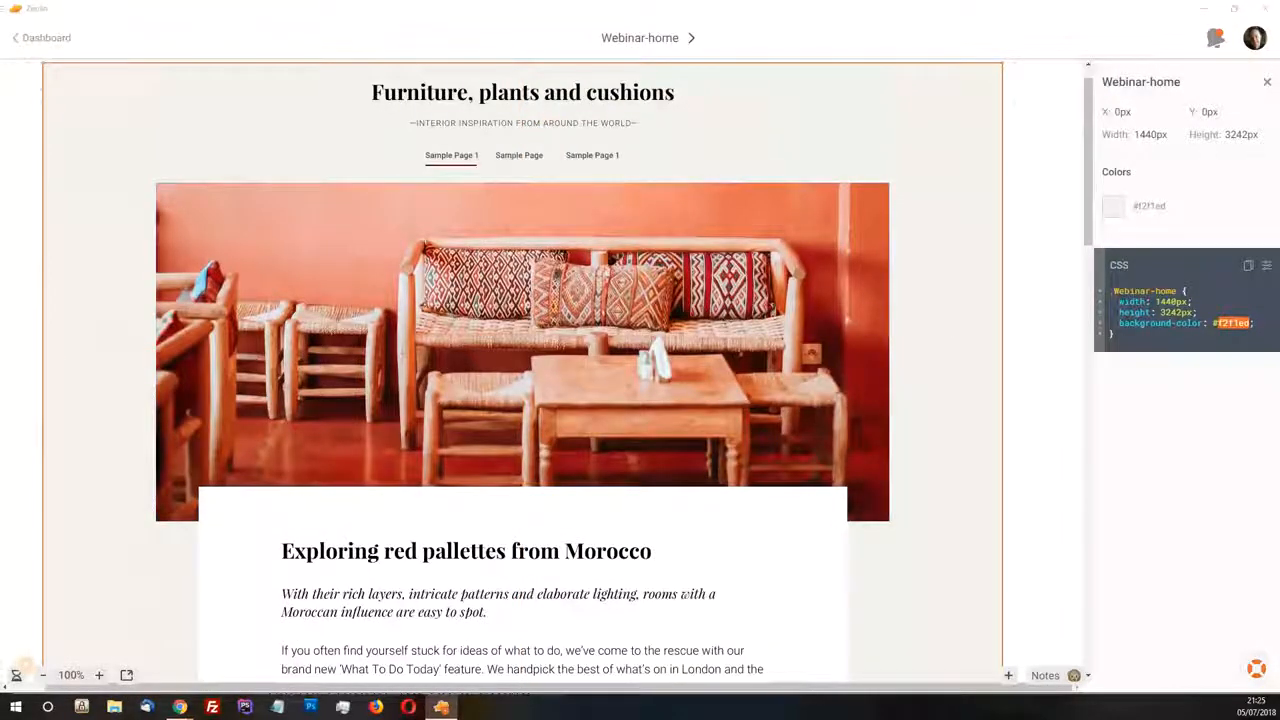
pyautogui.hotkey('alt', 'Tab')
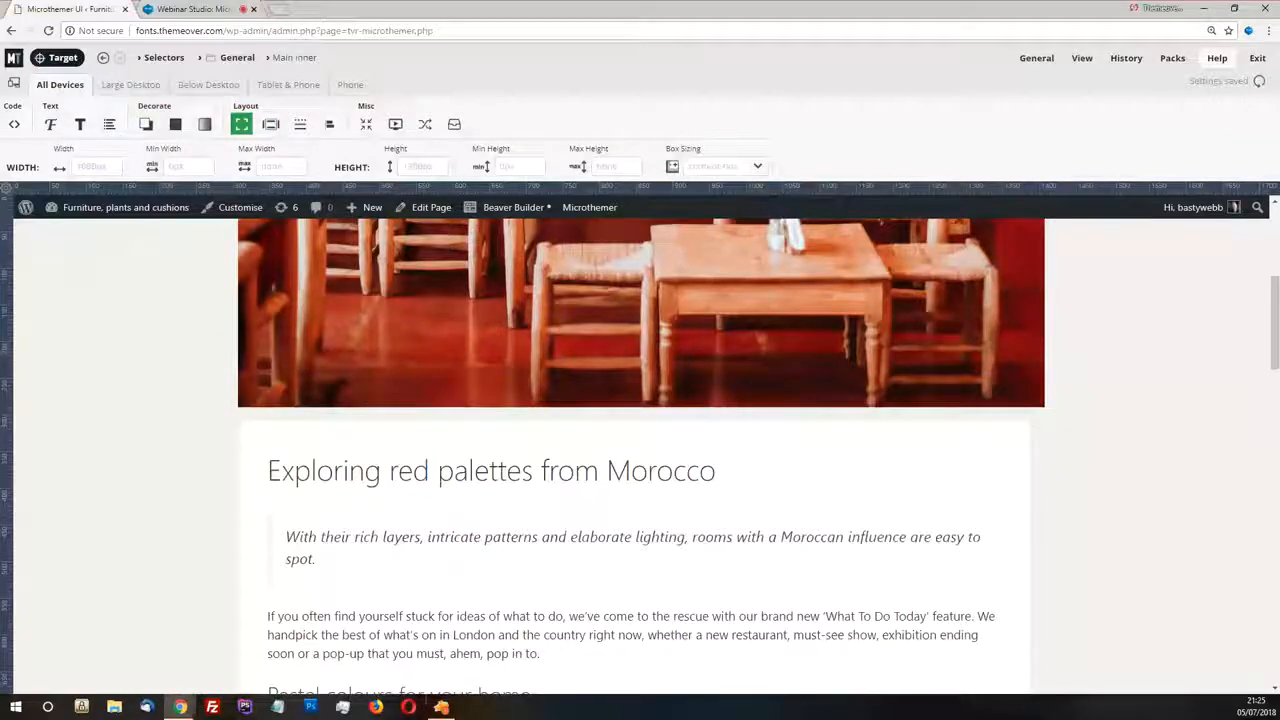
# Set the Main inner selector's right and left margins to 64 and its top margin to -84
pyautogui.click(270, 124)
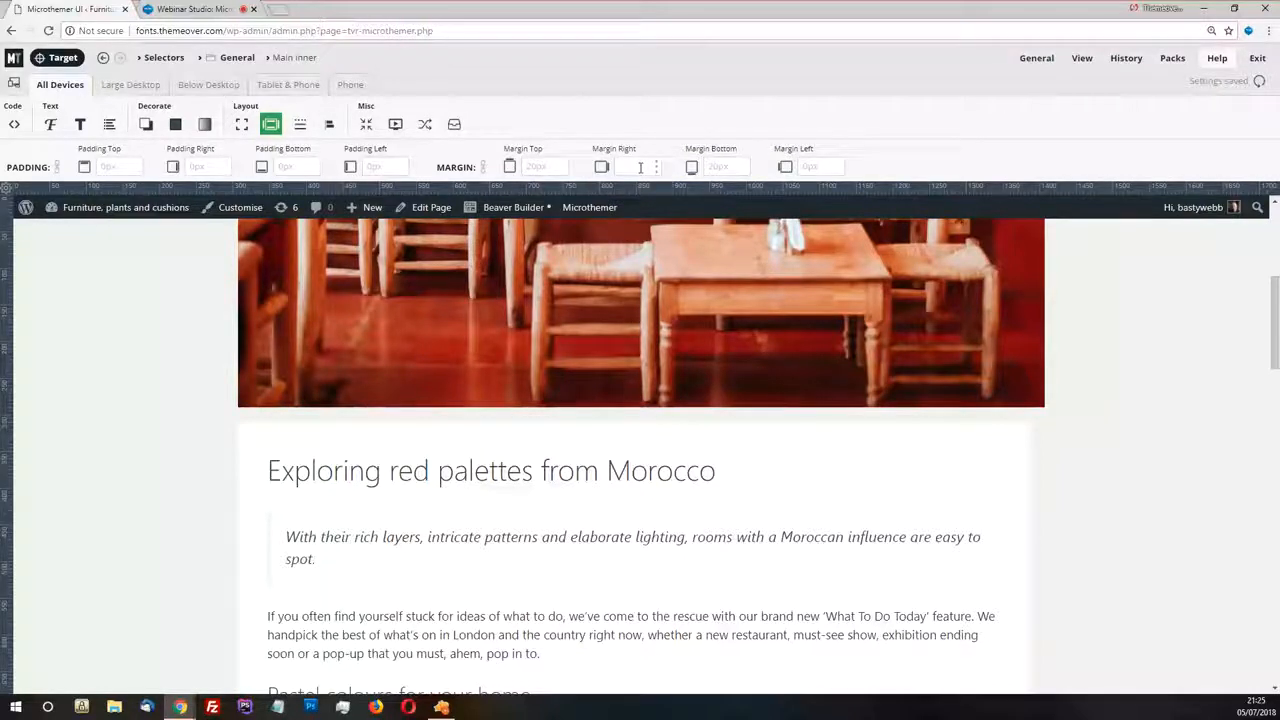
pyautogui.write('0')
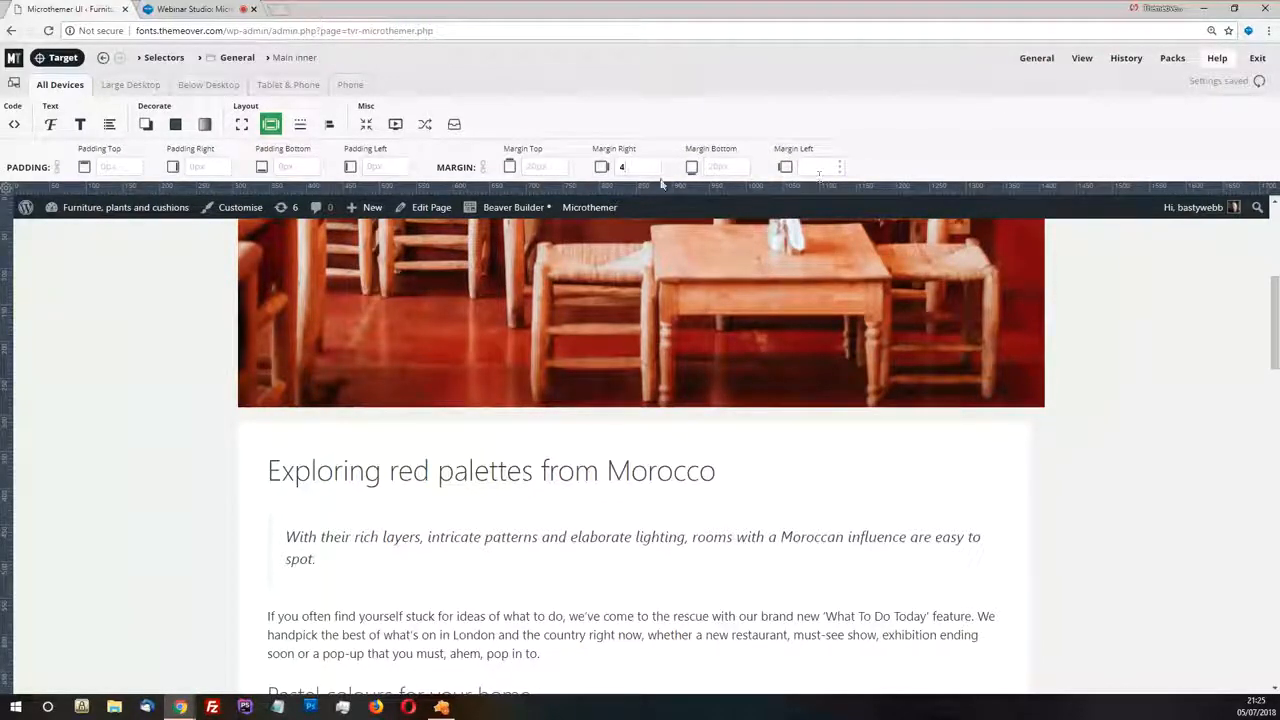
pyautogui.press('Return')
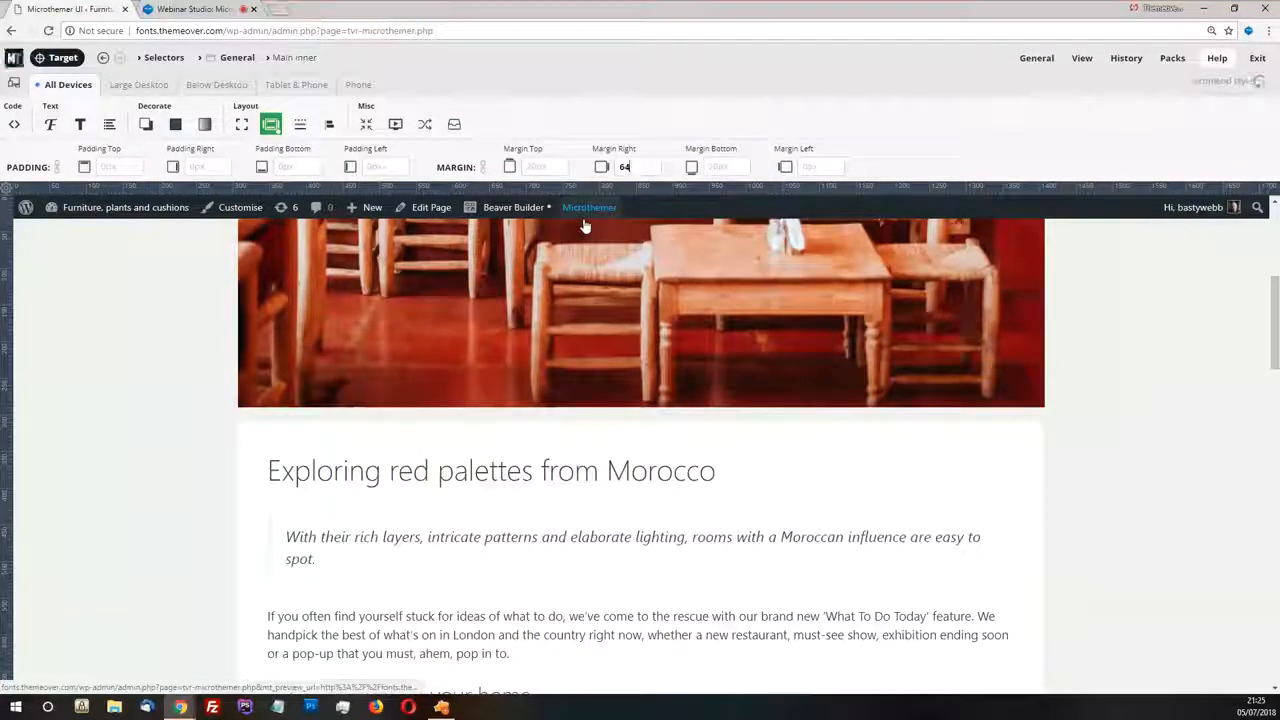
pyautogui.click(818, 169)
pyautogui.write('64')
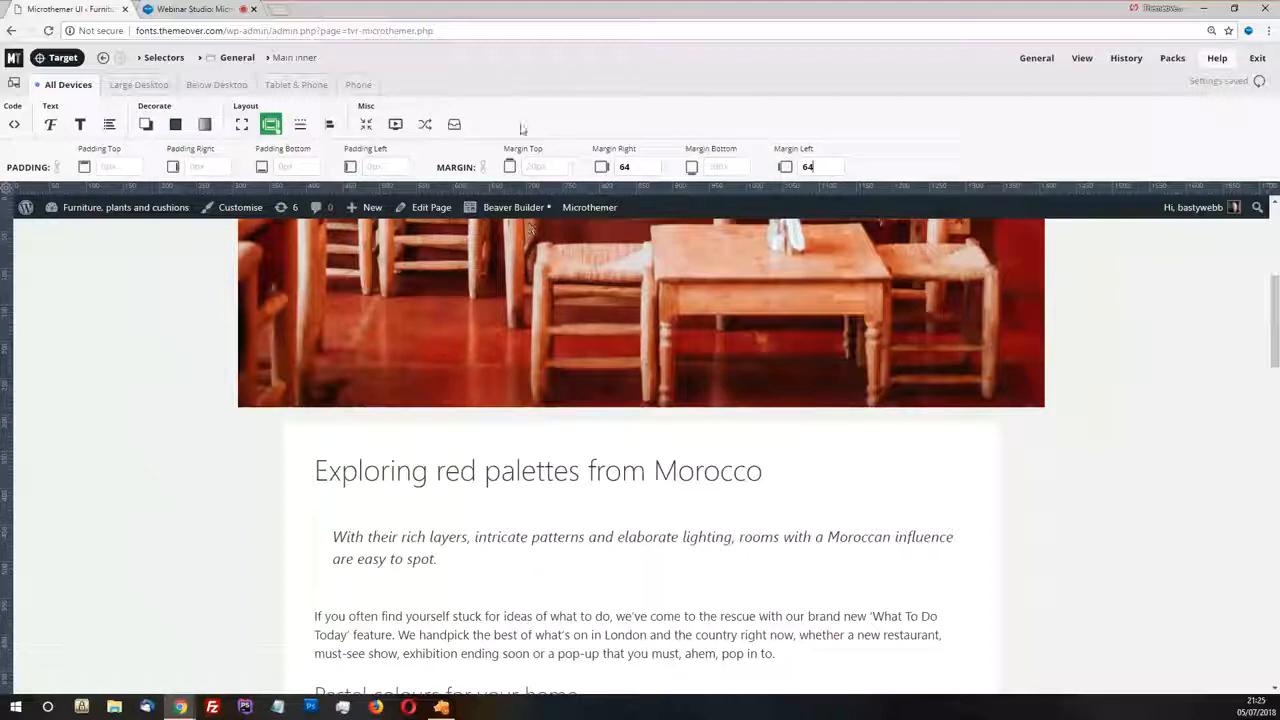
pyautogui.click(532, 168)
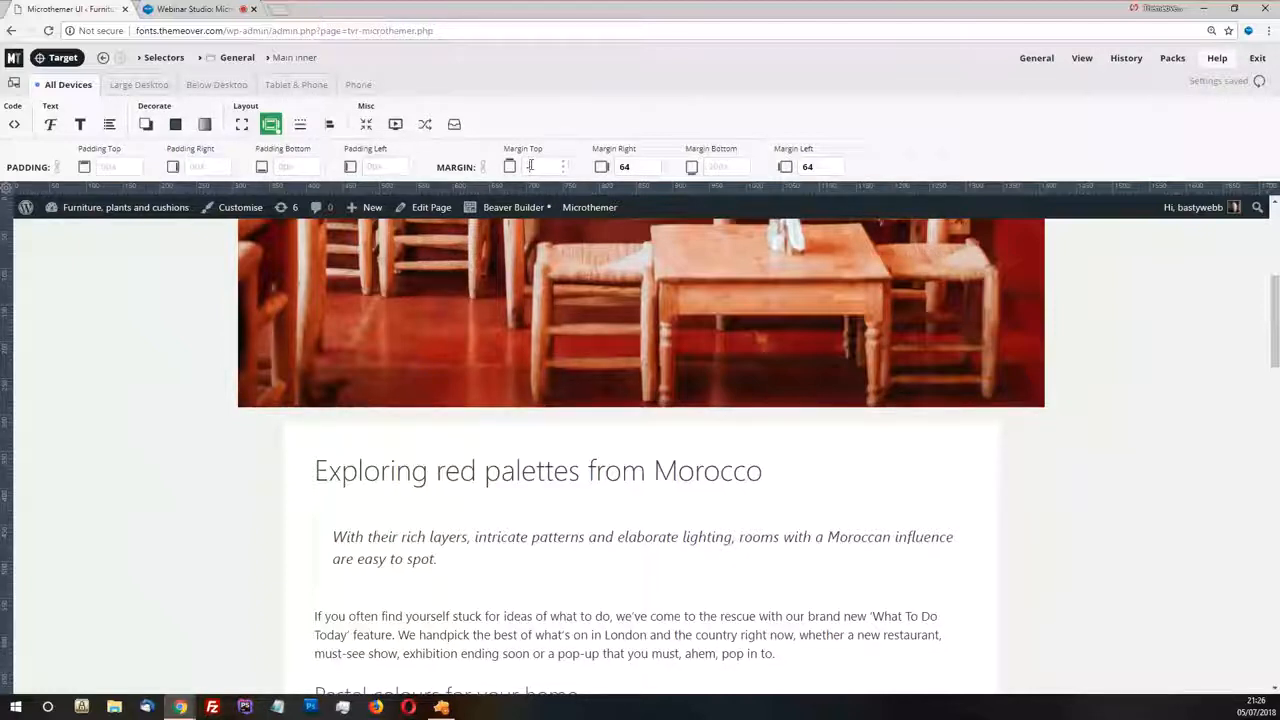
pyautogui.write('-84')
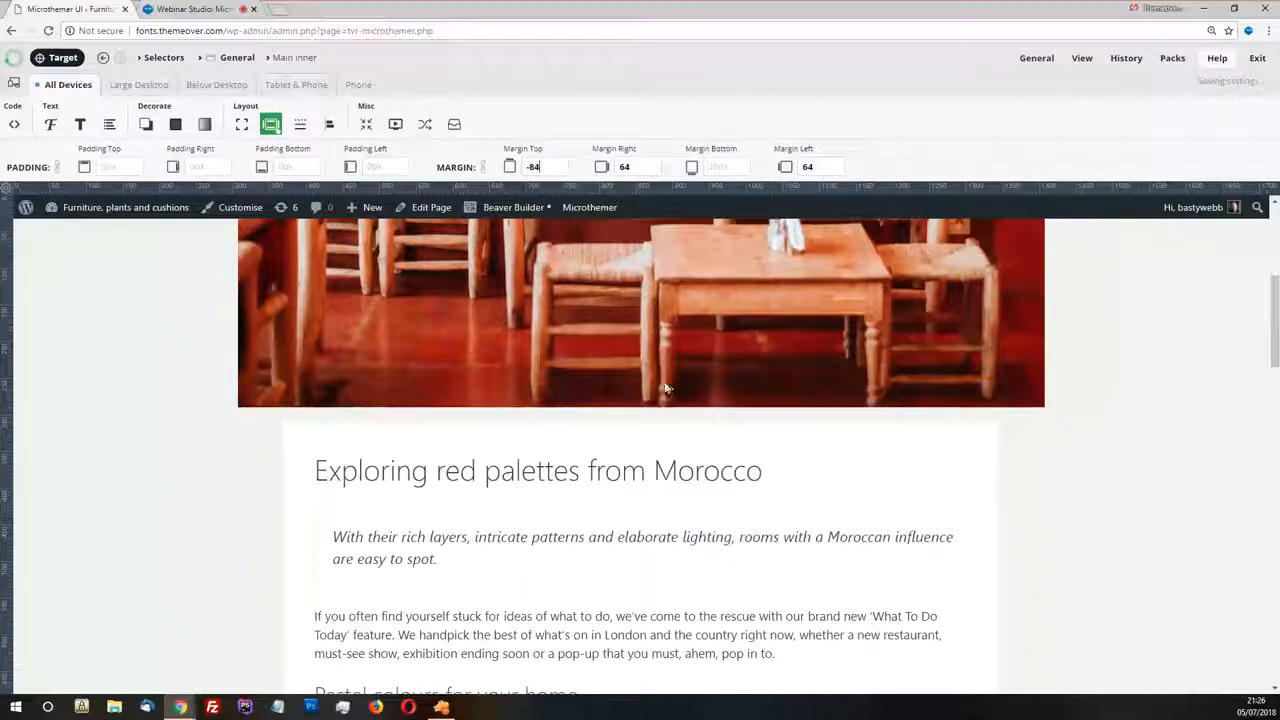
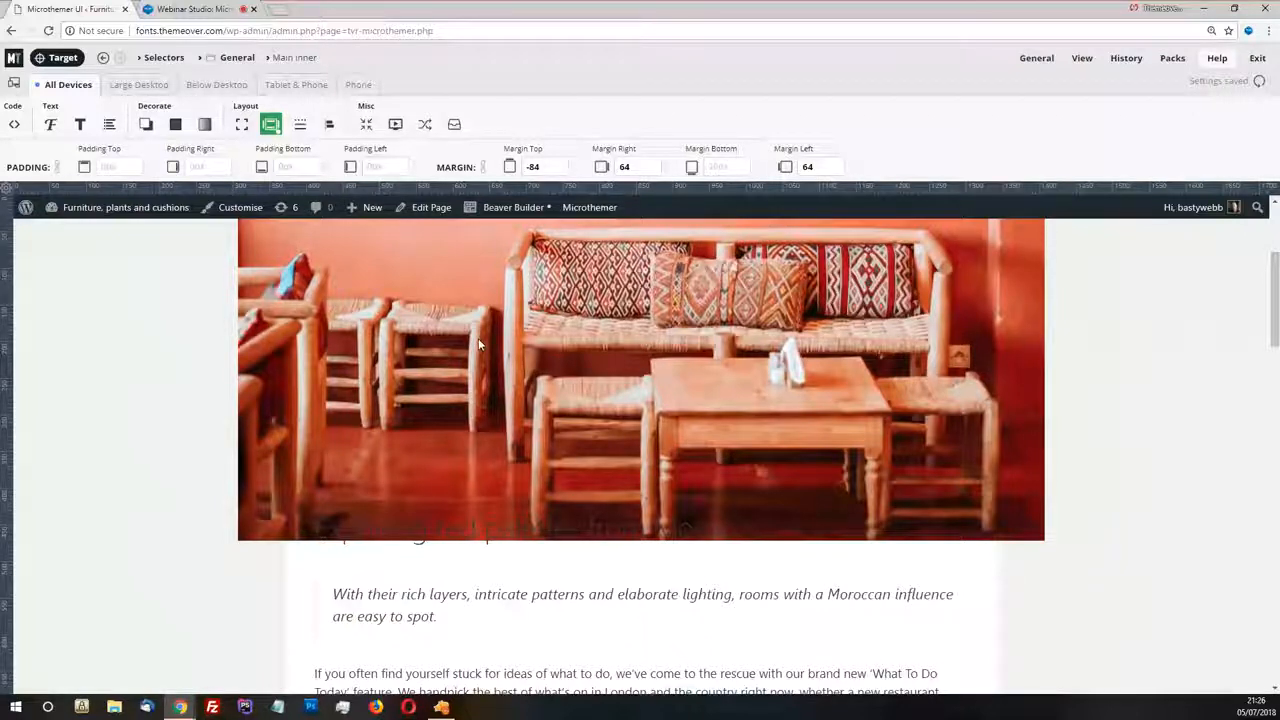
# Set the Main inner selector's position to relative
pyautogui.scroll(2, 485, 348)
pyautogui.scroll(-3, 487, 349)
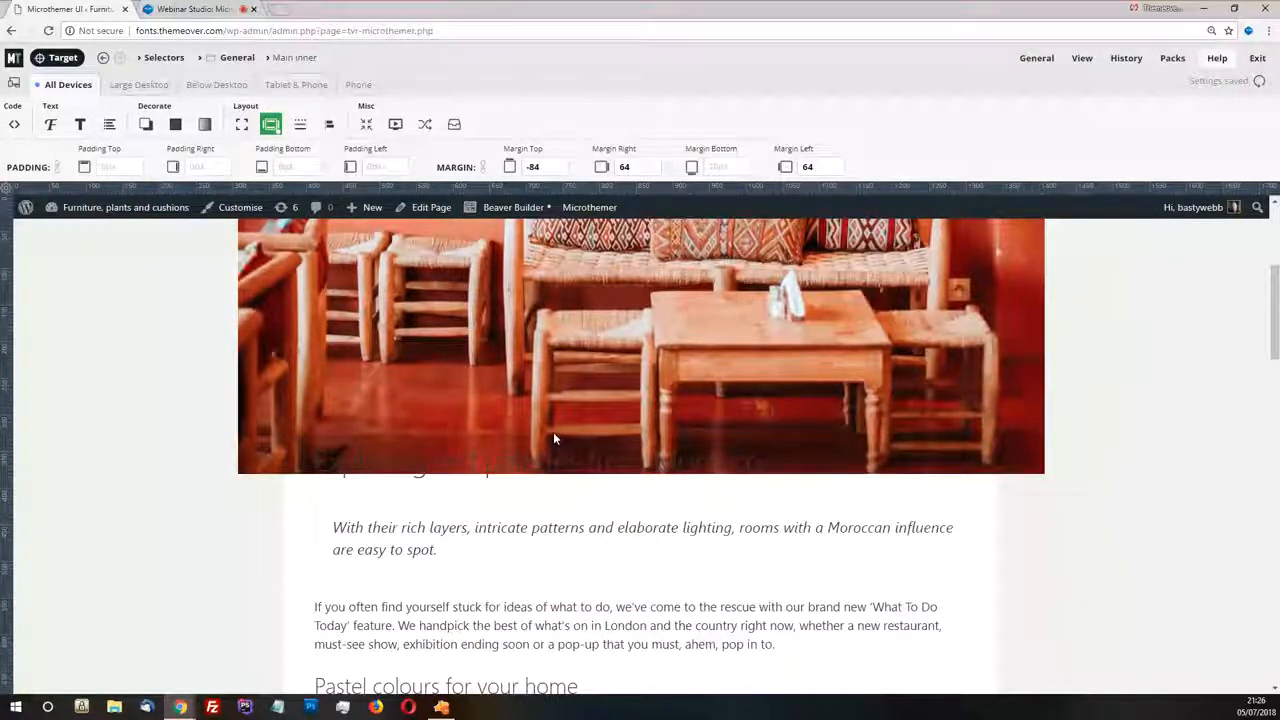
pyautogui.click(366, 125)
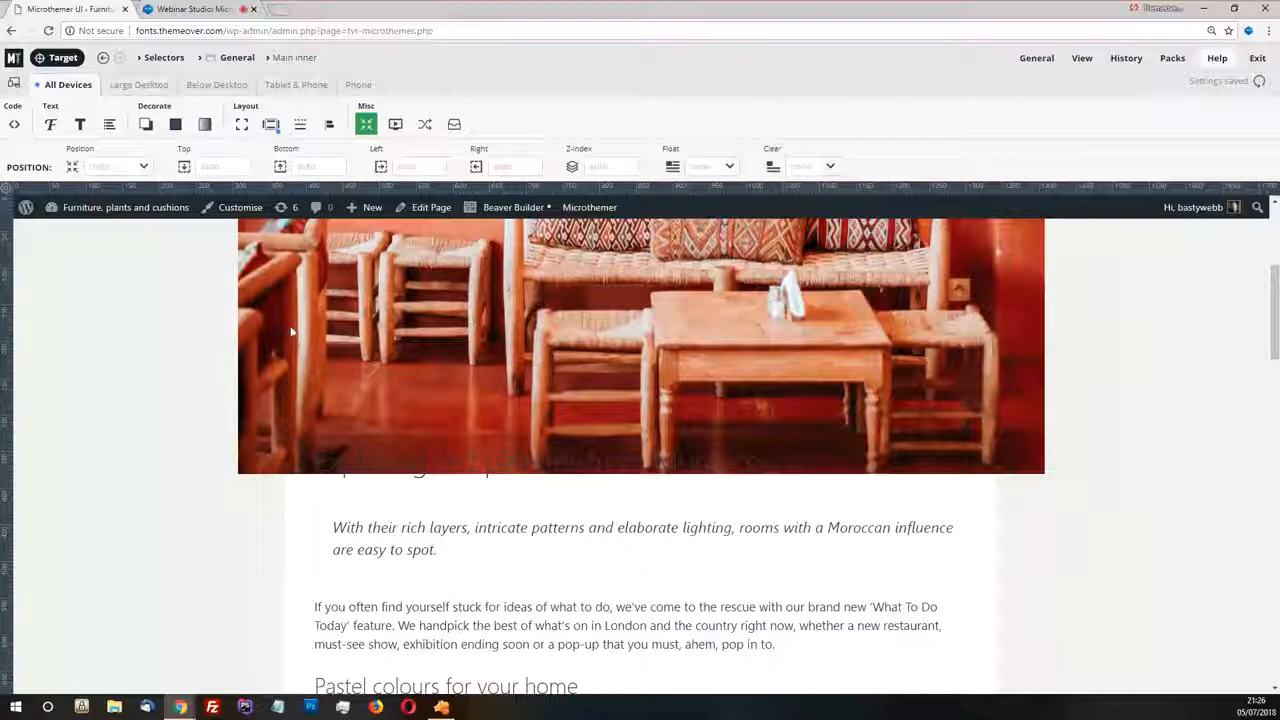
pyautogui.click(144, 168)
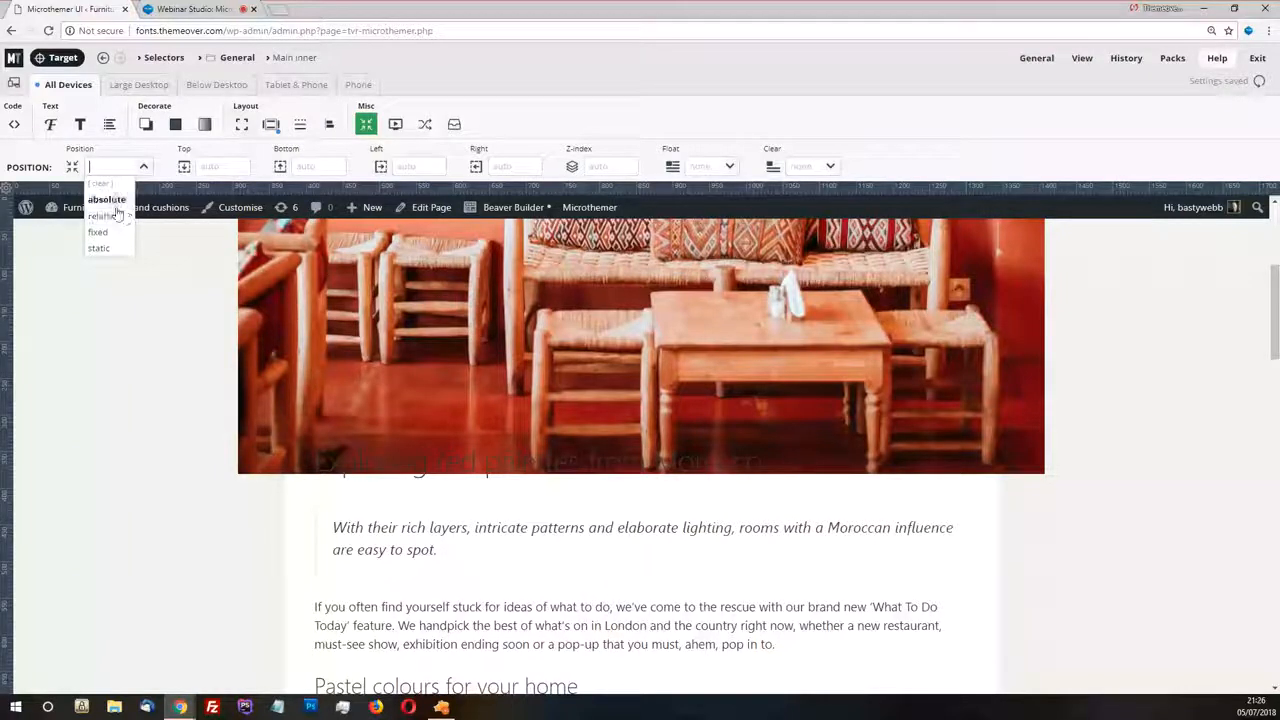
pyautogui.click(122, 216)
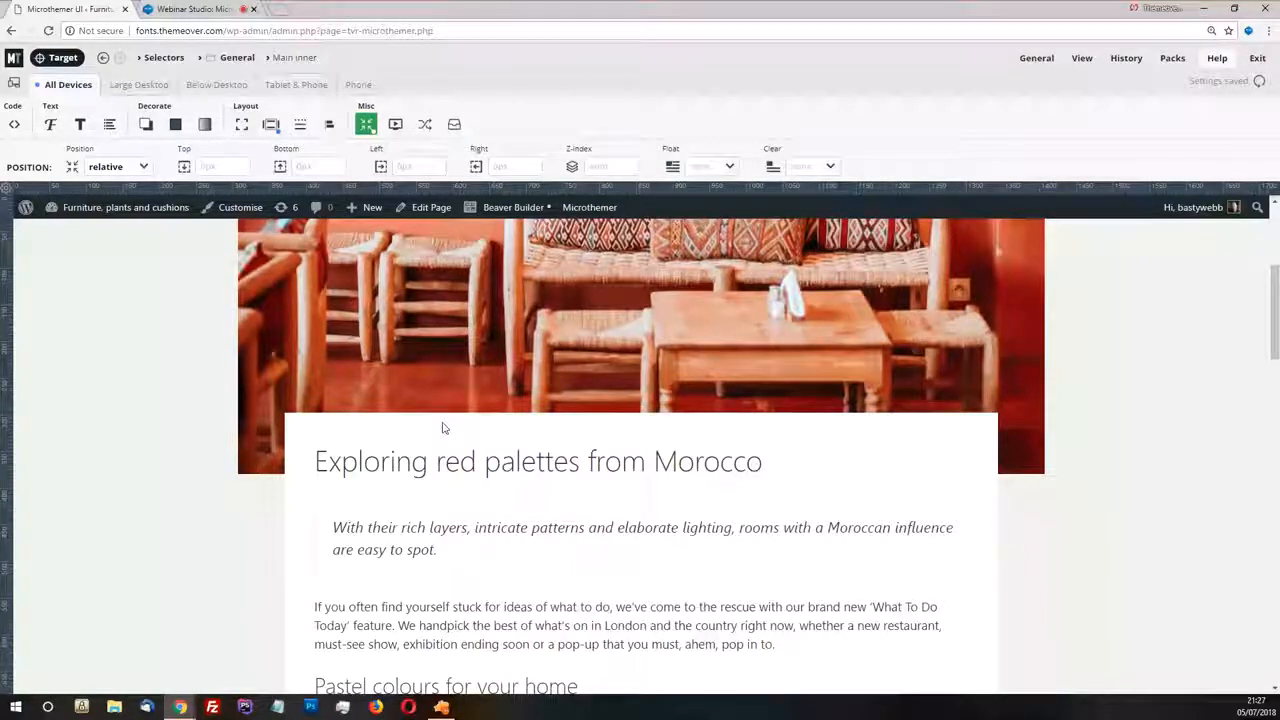
# Examine how the article box overlaps the header image and review the page down to the Recent Posts box
pyautogui.scroll(1, 389, 309)
pyautogui.scroll(-1, 389, 309)
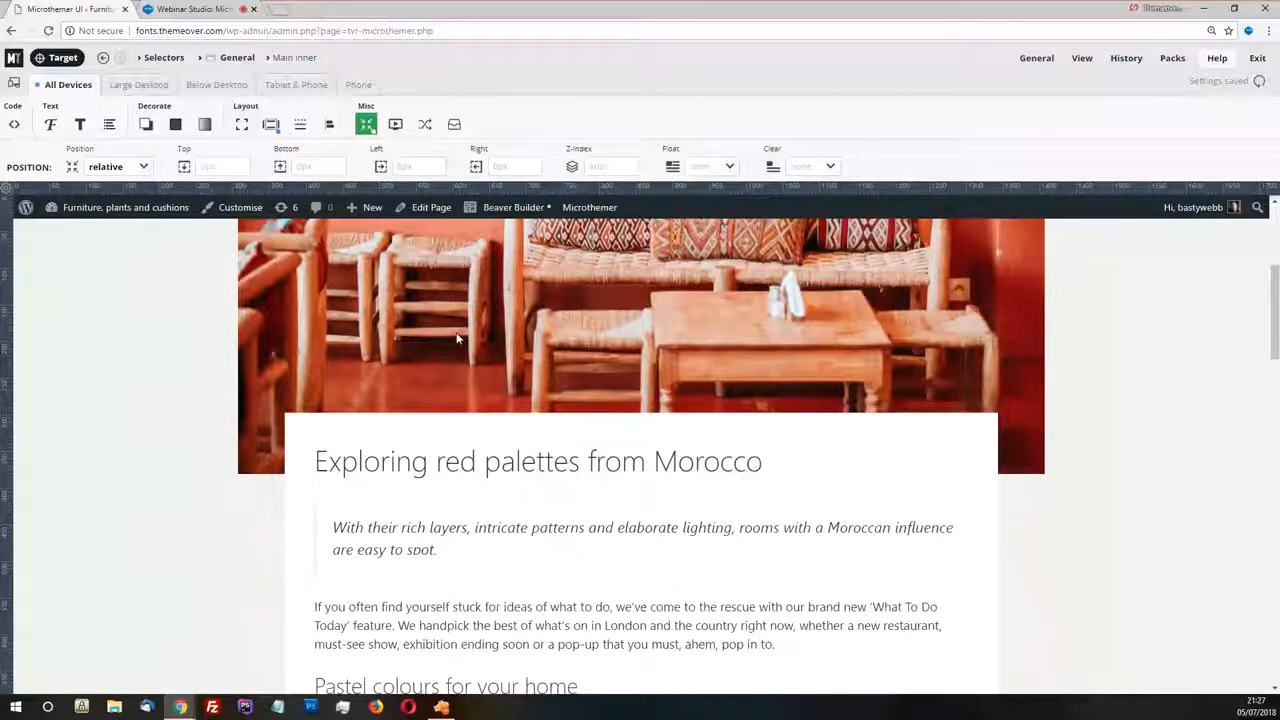
pyautogui.scroll(-2, 620, 399)
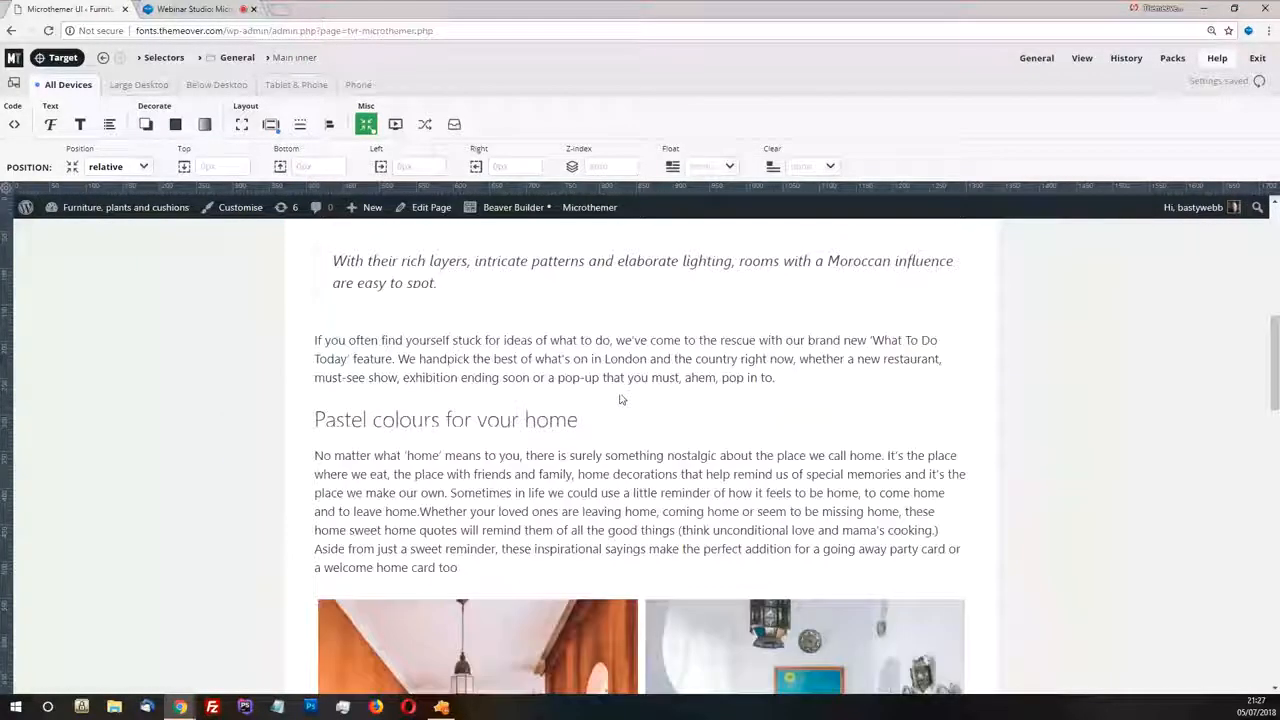
pyautogui.scroll(2, 515, 410)
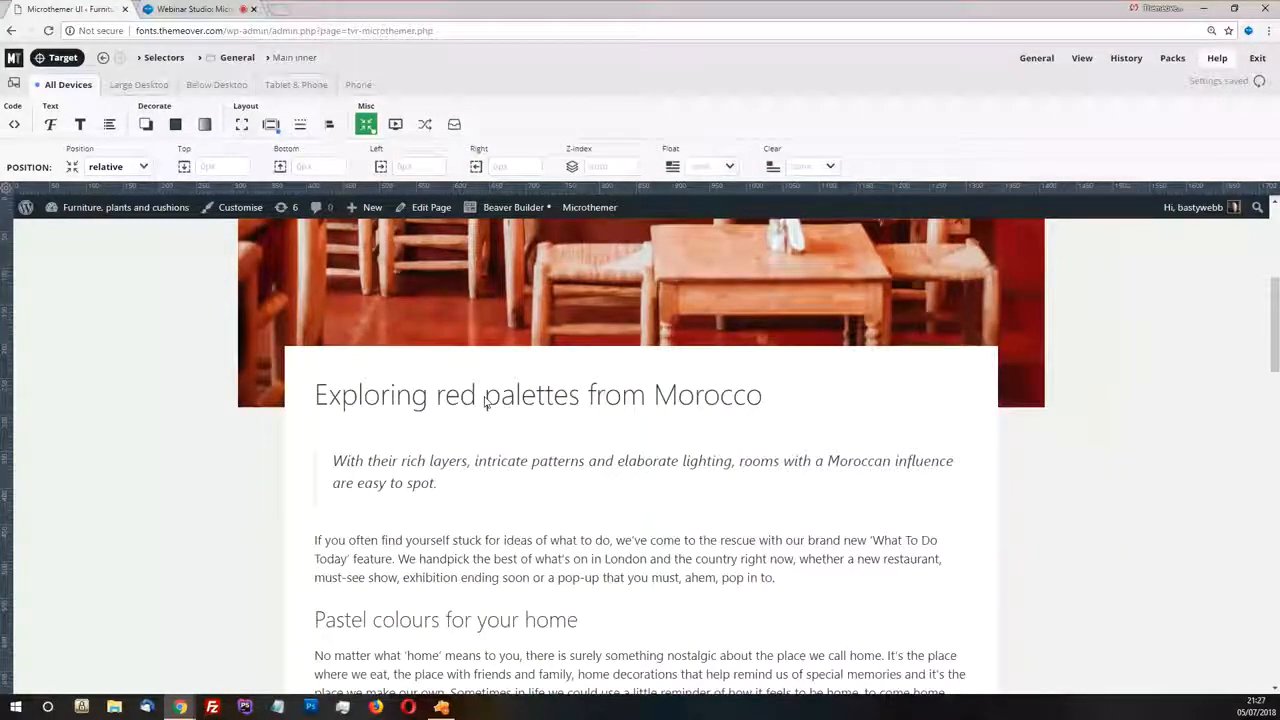
pyautogui.scroll(-3, 505, 410)
pyautogui.scroll(-3, 526, 423)
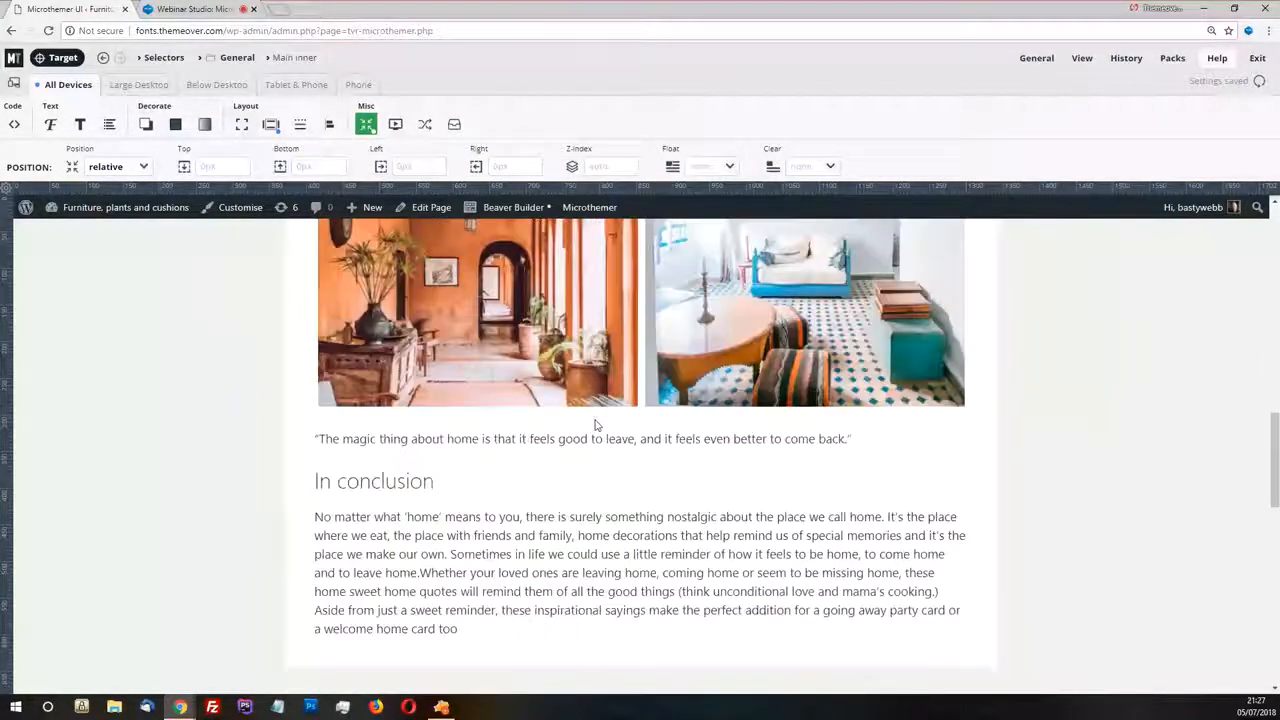
pyautogui.scroll(-3, 620, 425)
pyautogui.scroll(12, 622, 425)
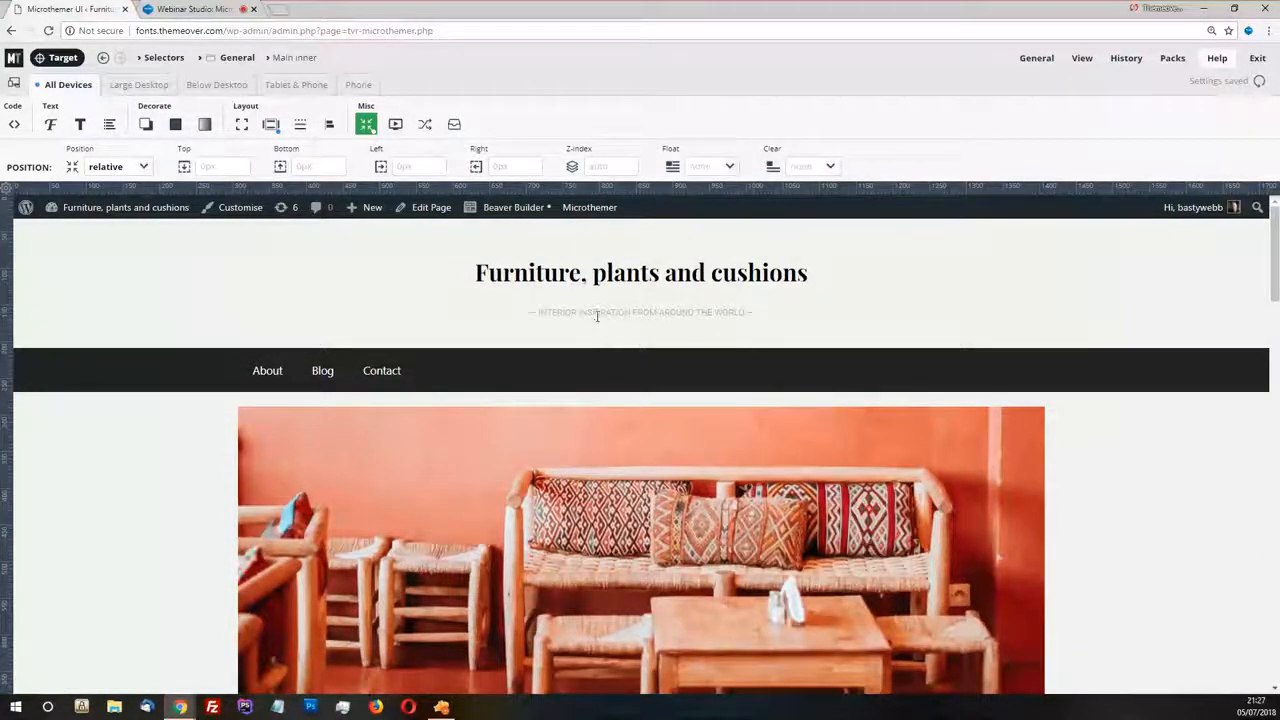
pyautogui.scroll(-10, 597, 316)
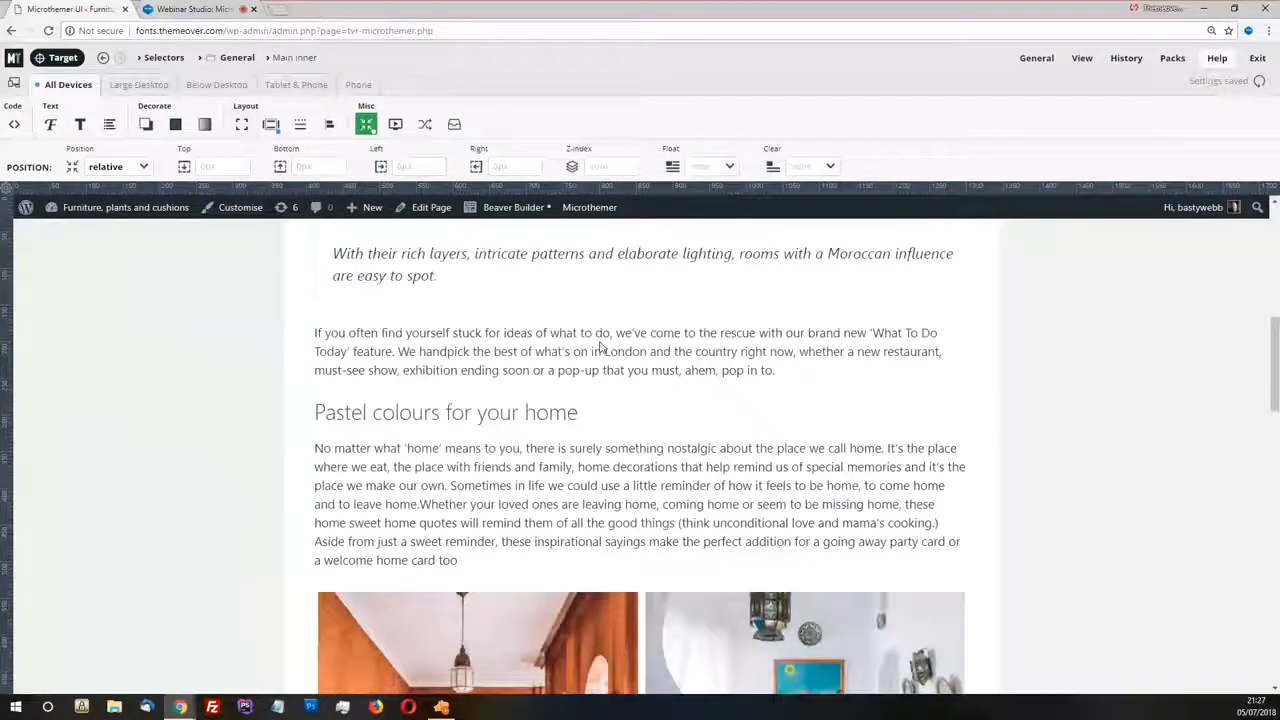
pyautogui.scroll(-3, 614, 381)
pyautogui.scroll(-2, 614, 381)
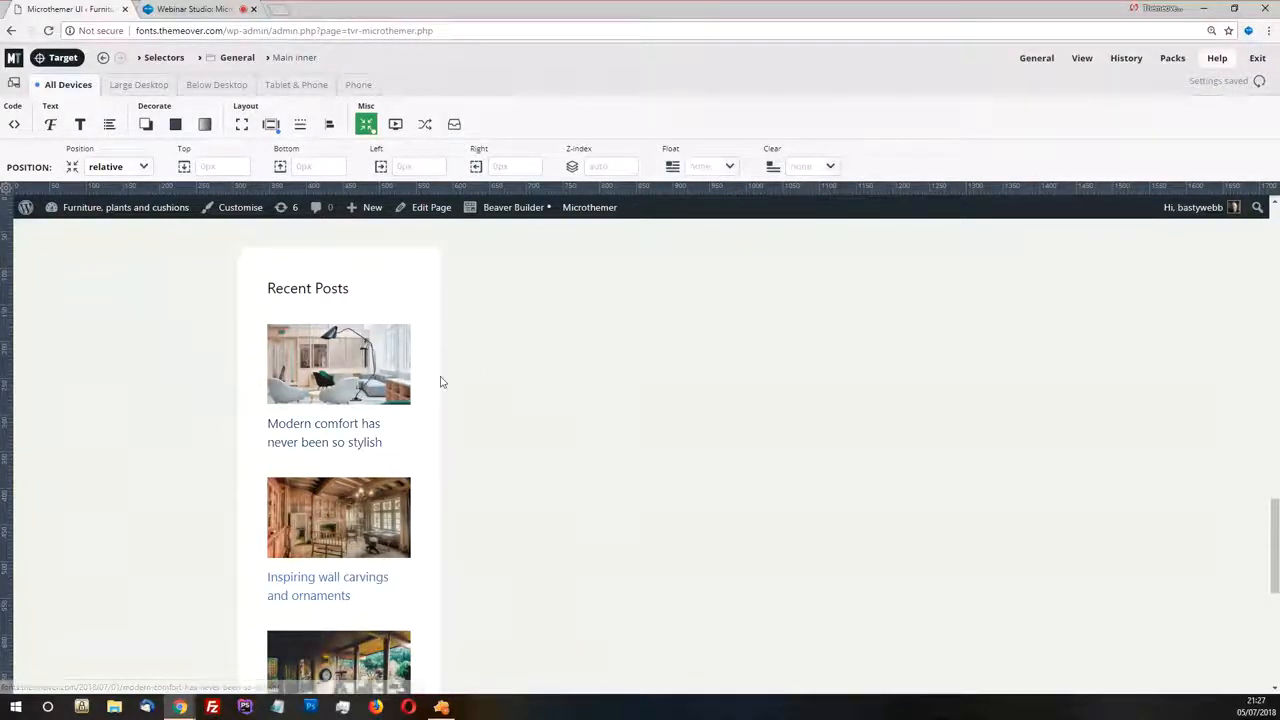
pyautogui.scroll(2, 557, 380)
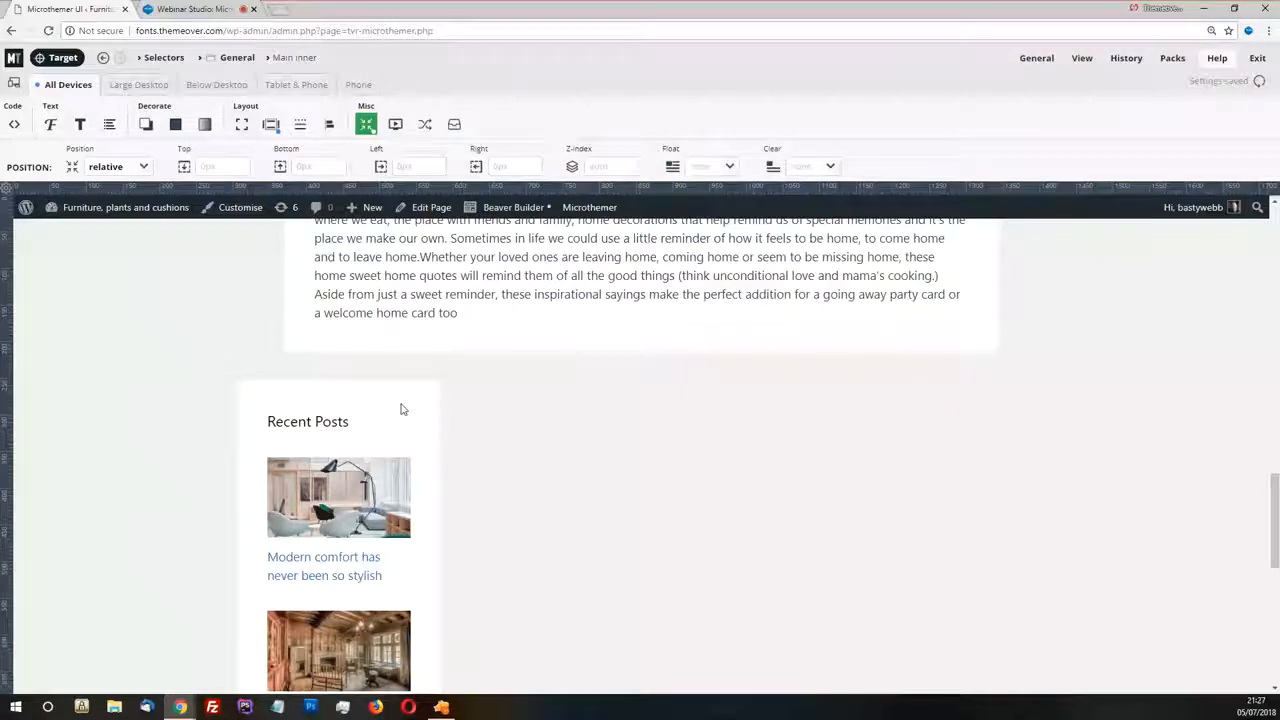
# Narrow the page preview to about 1150 px and restore it to full width
pyautogui.moveTo(1125, 186); pyautogui.dragTo(875, 190)
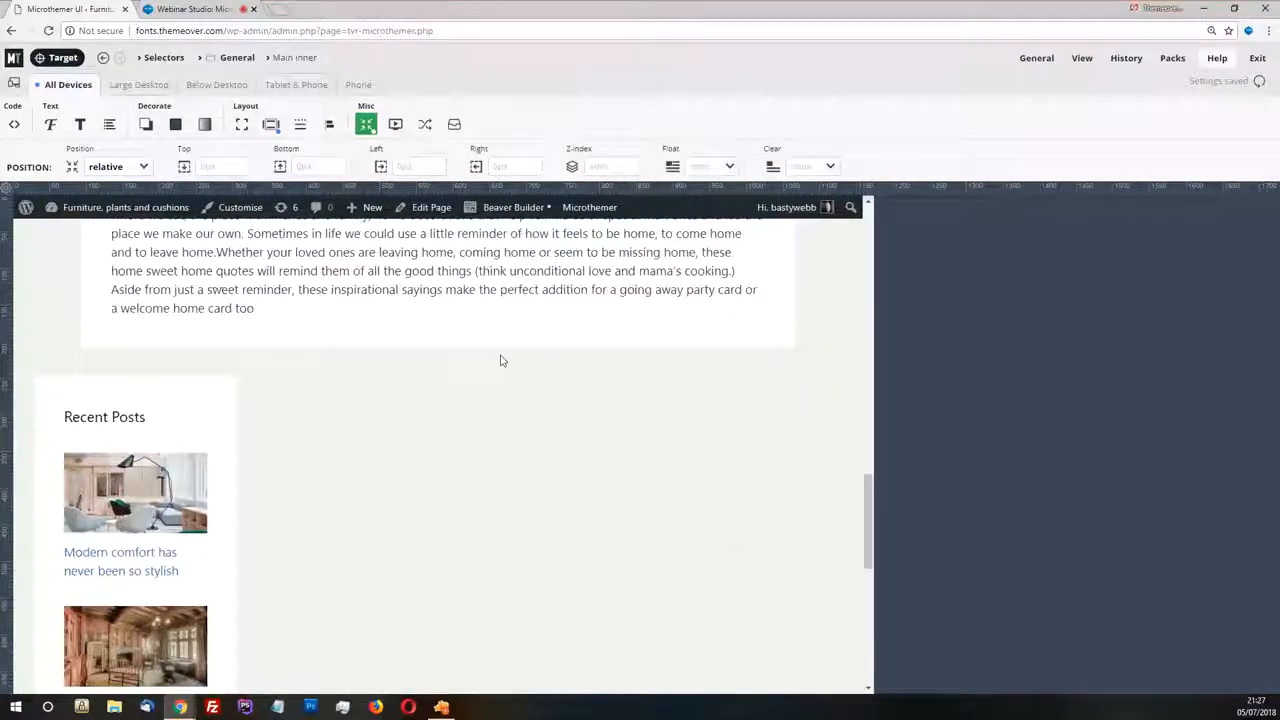
pyautogui.click(6, 188)
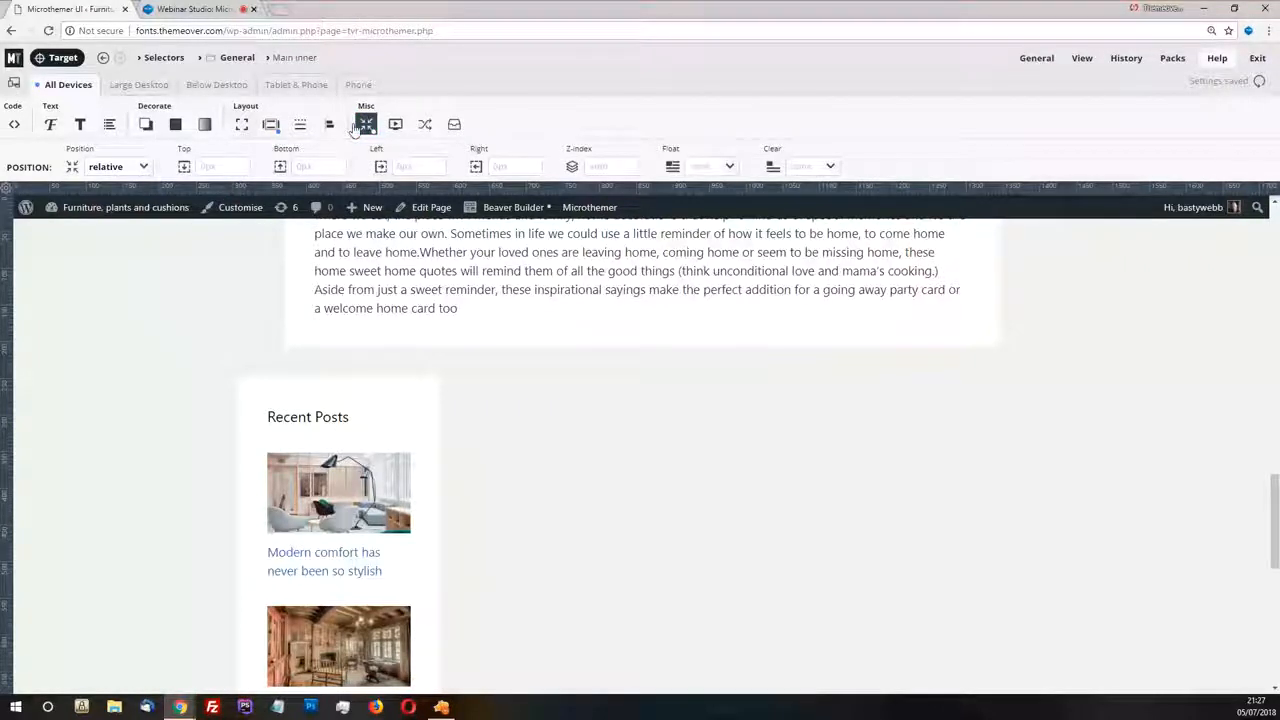
pyautogui.click(191, 12)
pyautogui.click(75, 12)
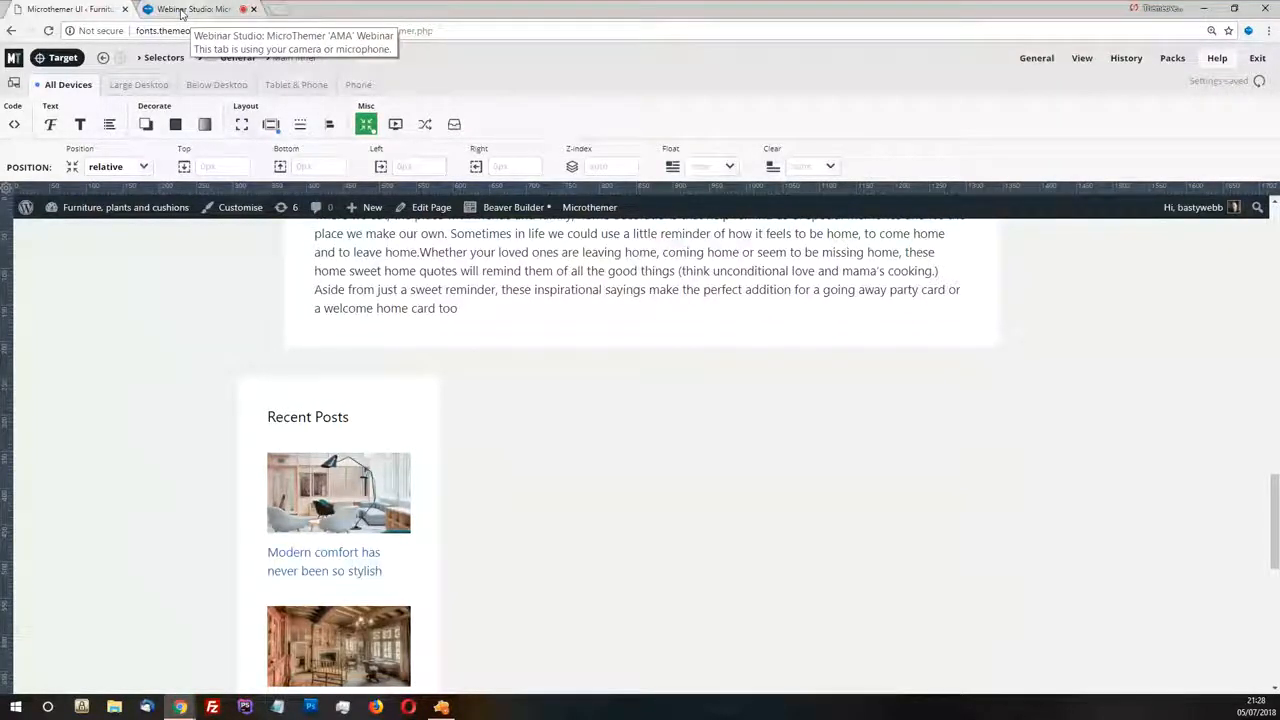
# Review the footer, the Recent Posts column and the article layout up to the site header
pyautogui.scroll(-5, 614, 374)
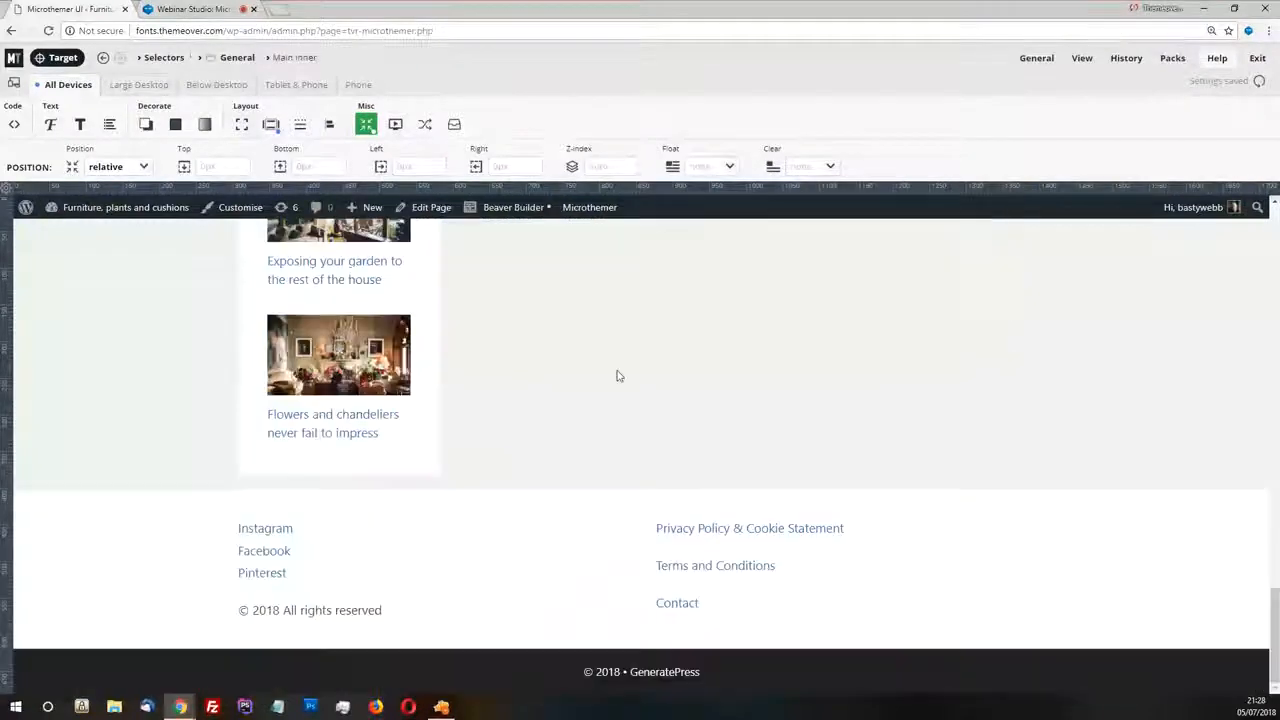
pyautogui.scroll(5, 617, 376)
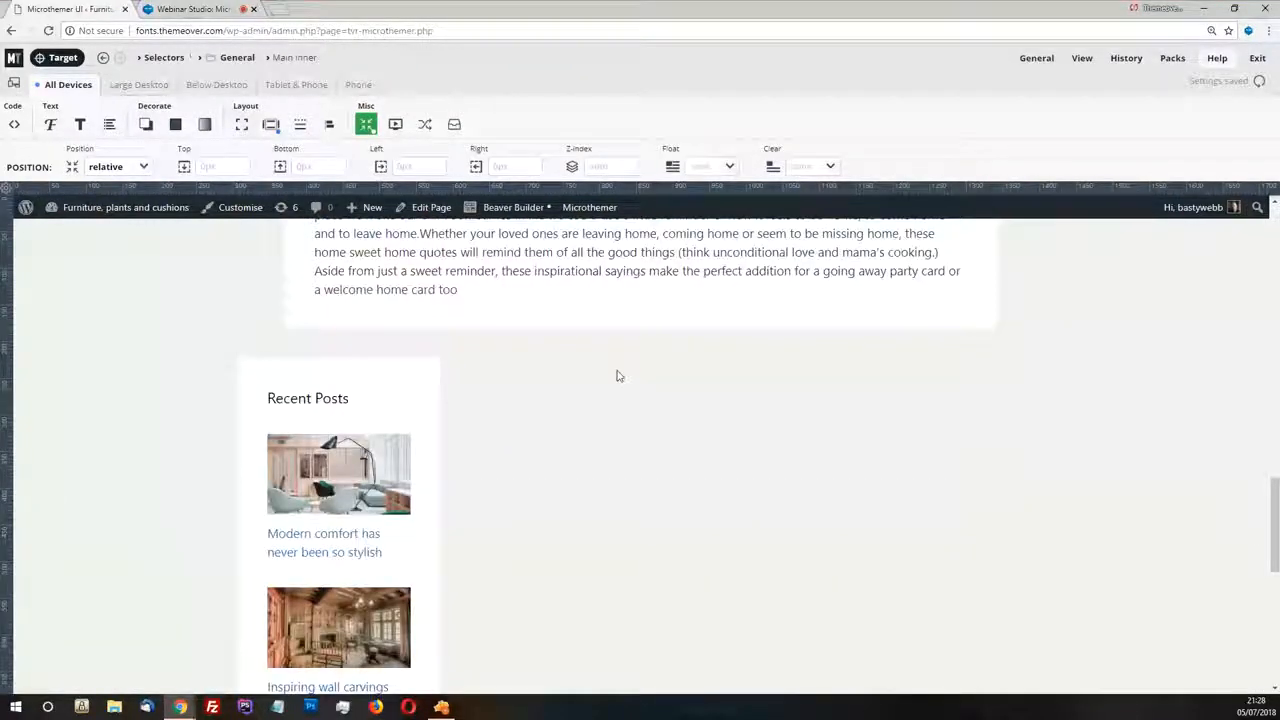
pyautogui.scroll(1, 617, 376)
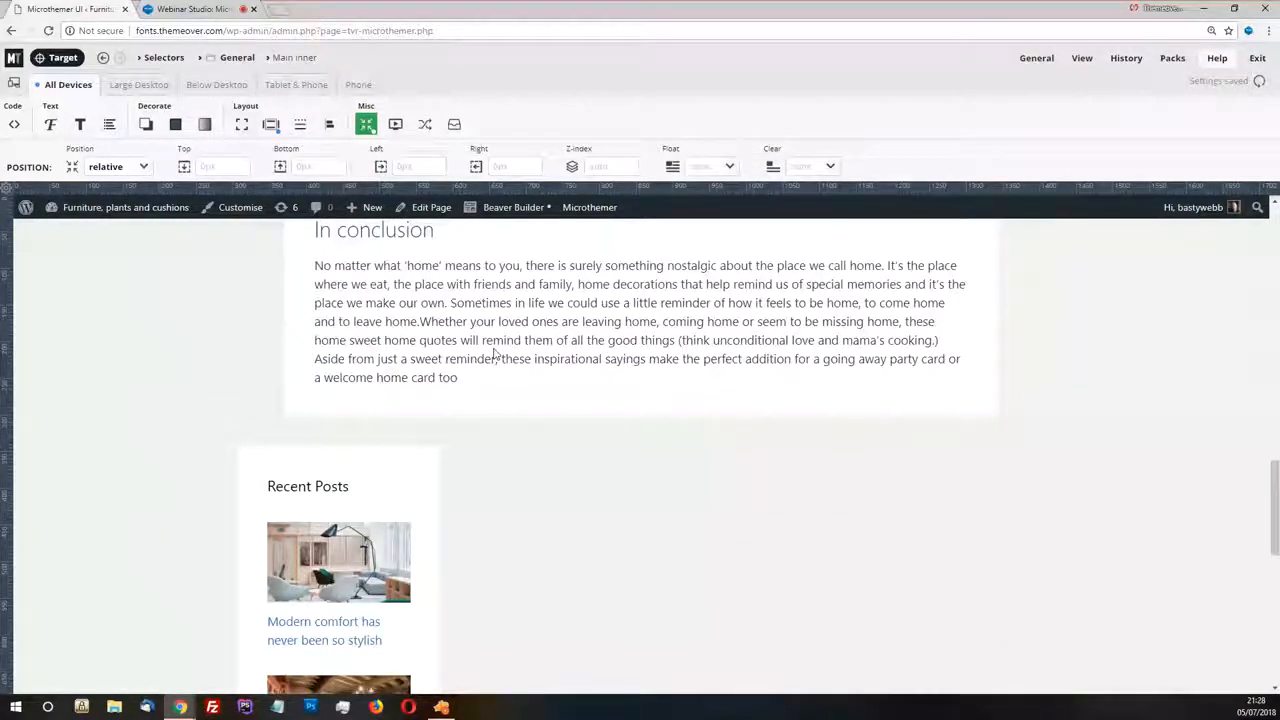
pyautogui.scroll(-1, 603, 360)
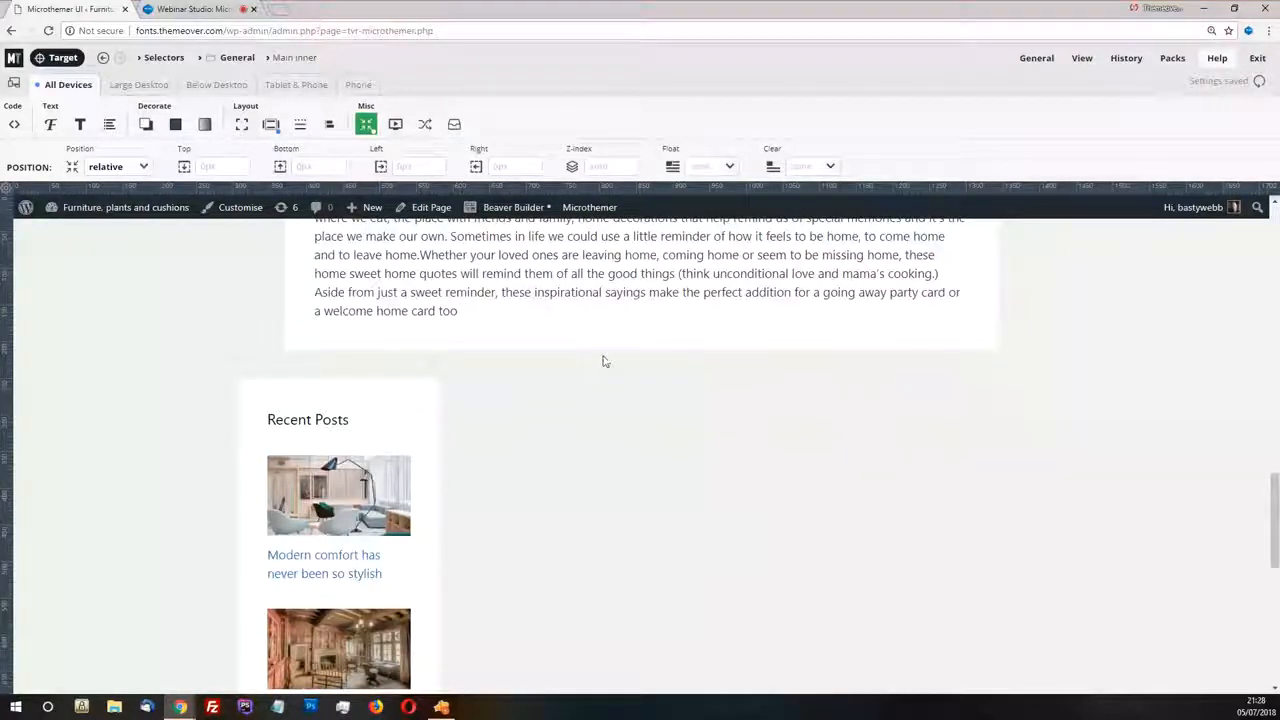
pyautogui.scroll(-1, 594, 364)
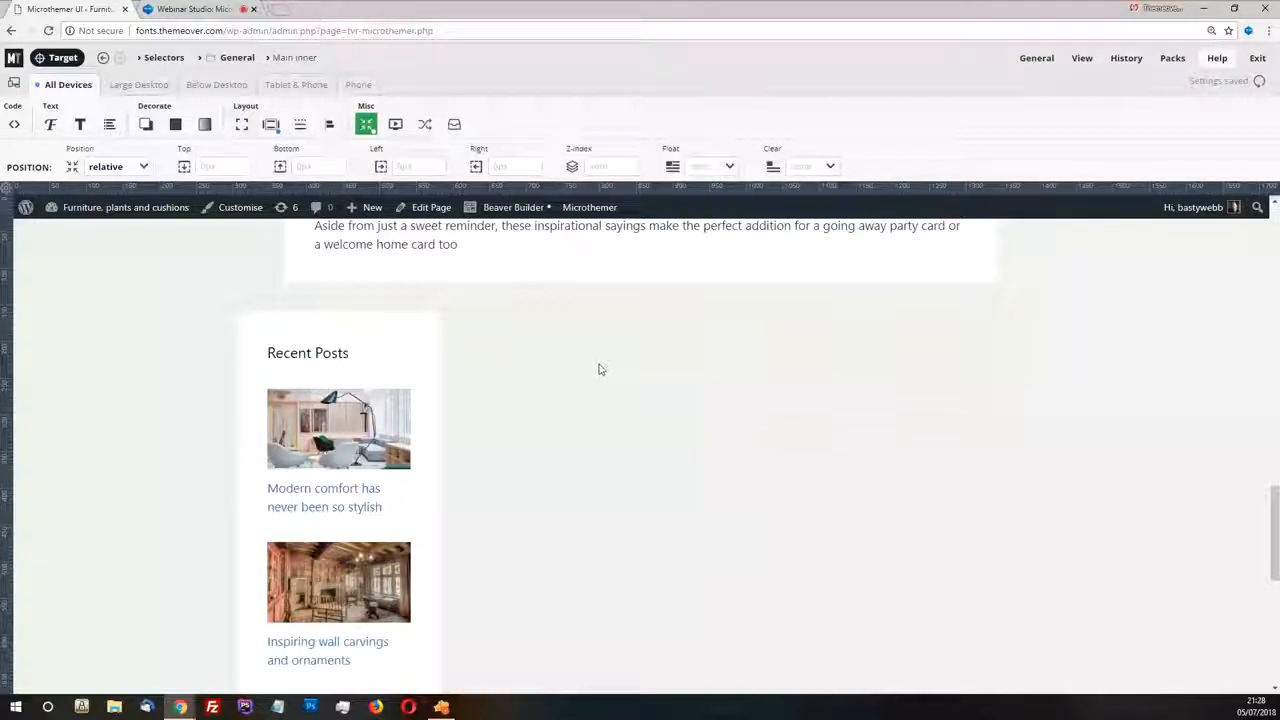
pyautogui.scroll(5, 600, 372)
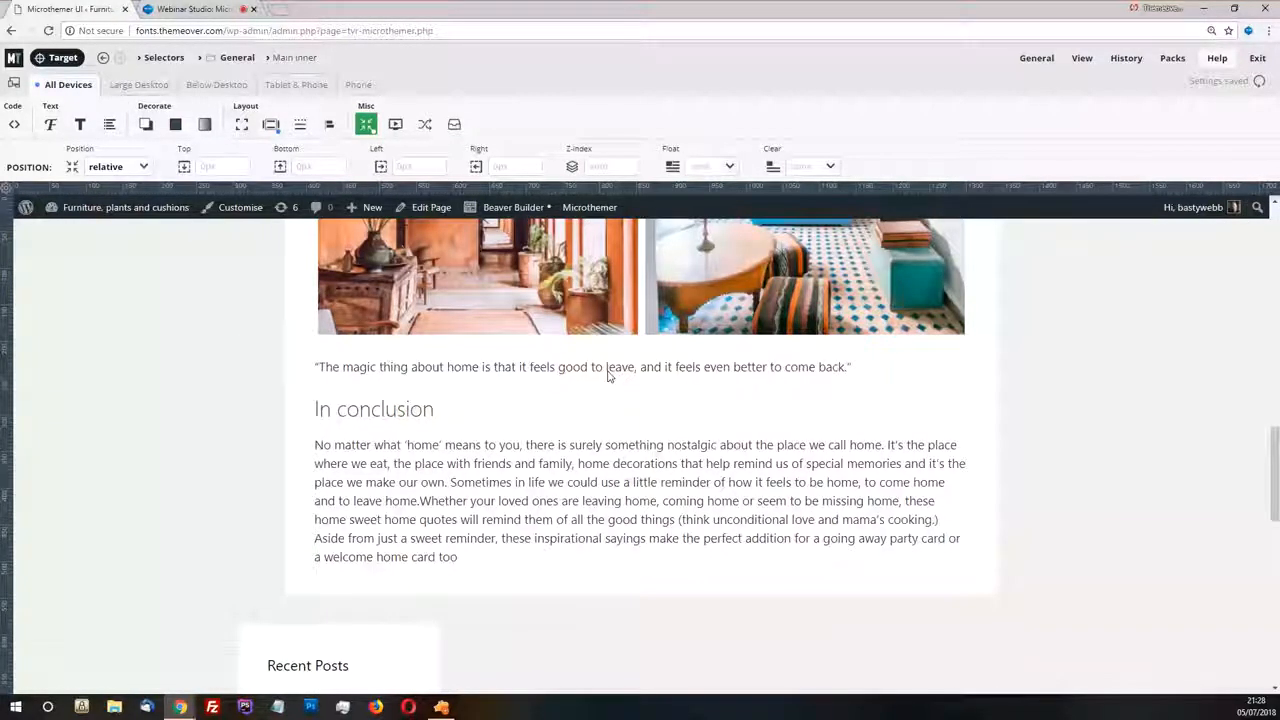
pyautogui.scroll(11, 610, 370)
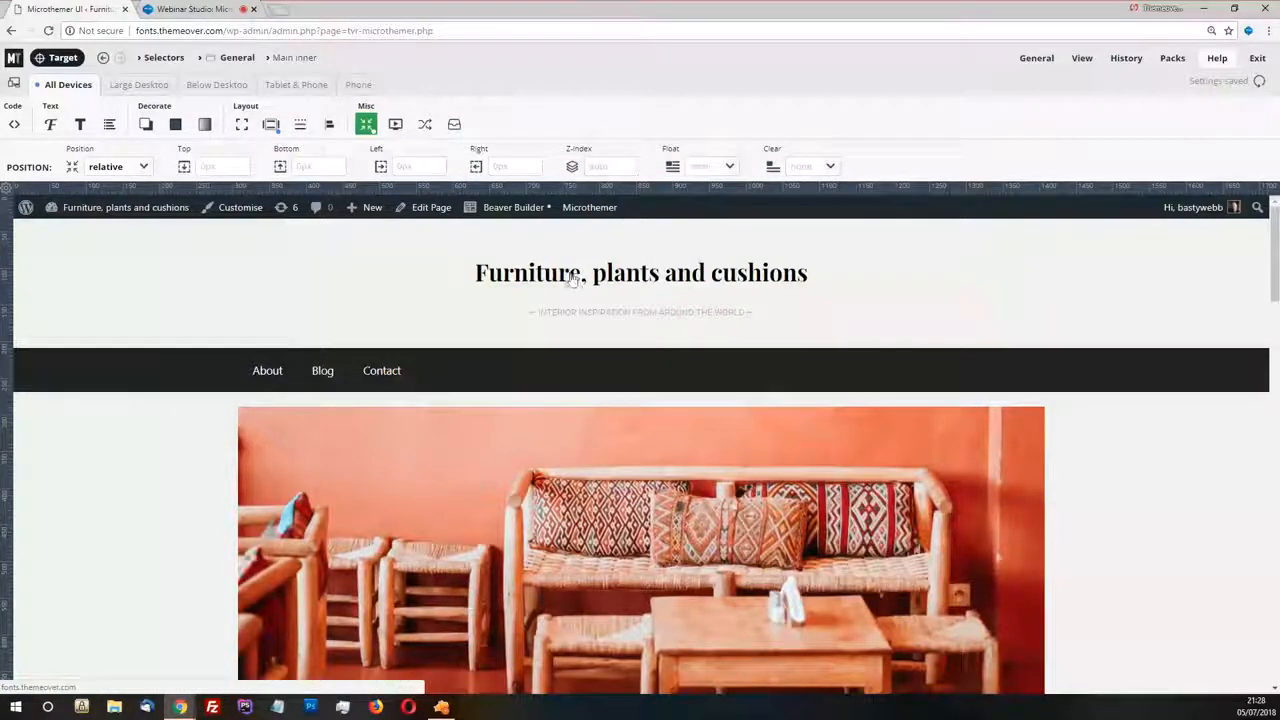
pyautogui.scroll(-3, 481, 383)
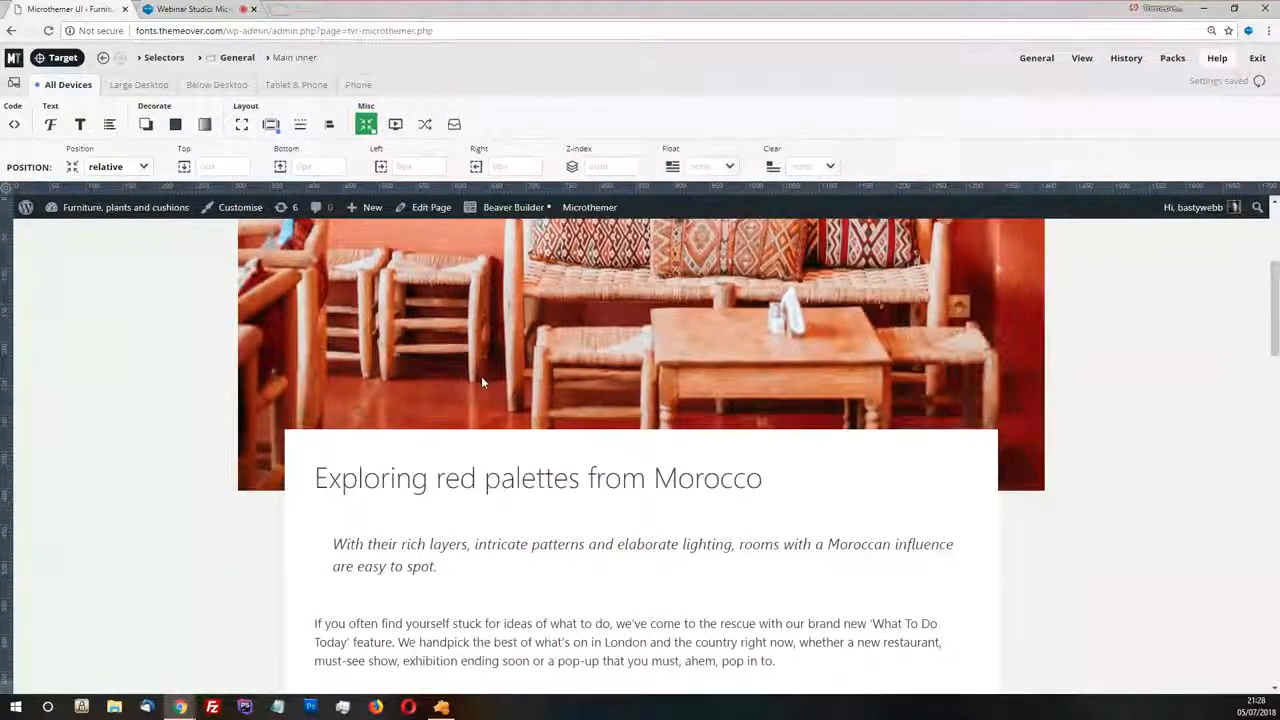
pyautogui.scroll(-13, 481, 380)
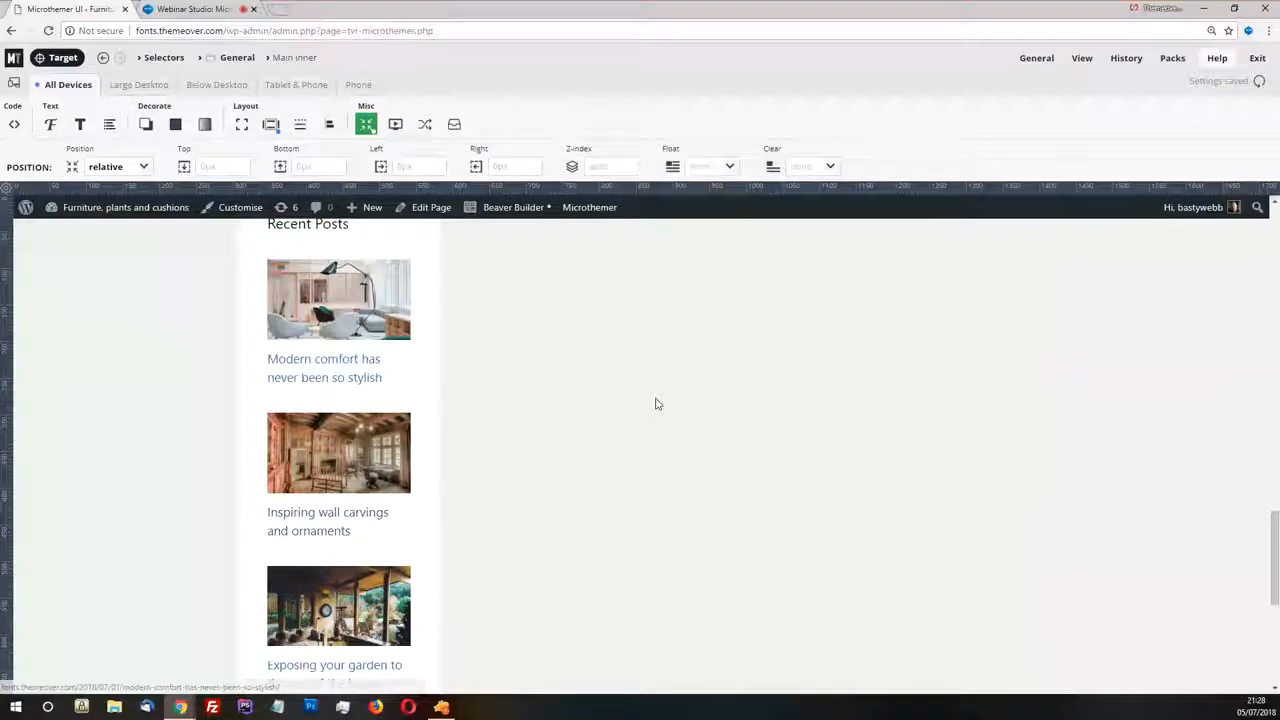
pyautogui.scroll(10, 656, 404)
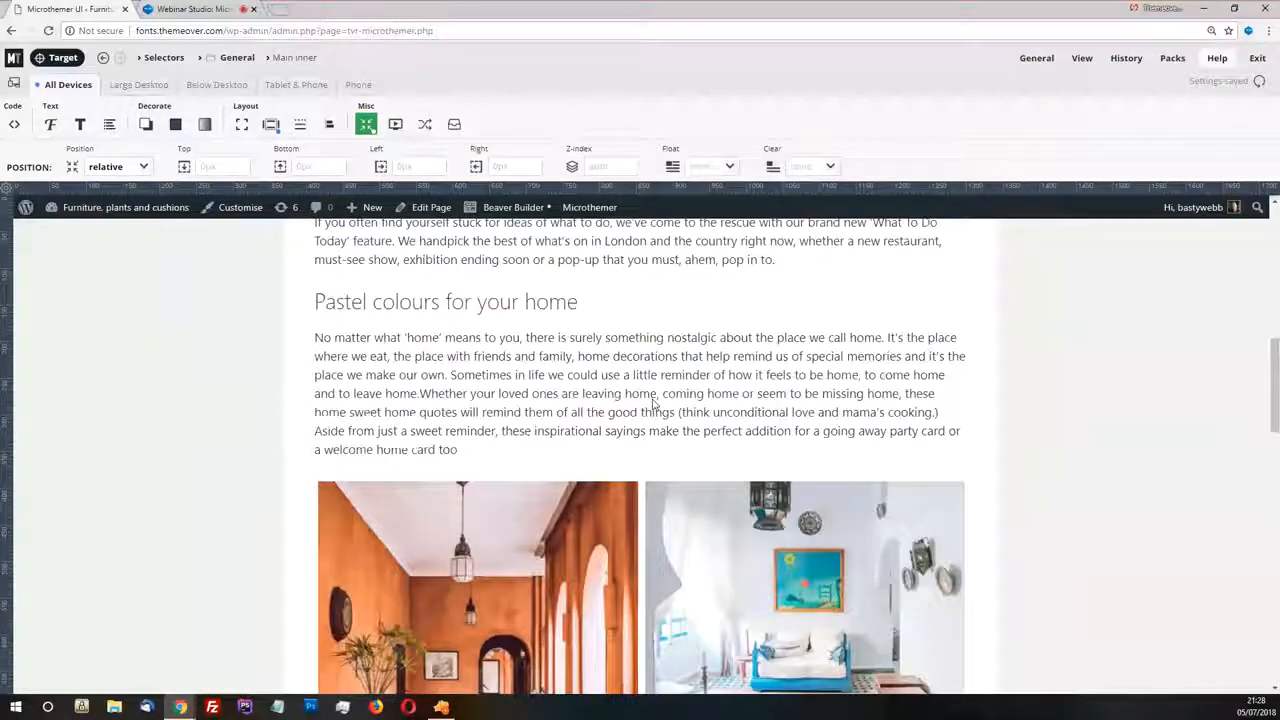
pyautogui.scroll(10, 653, 404)
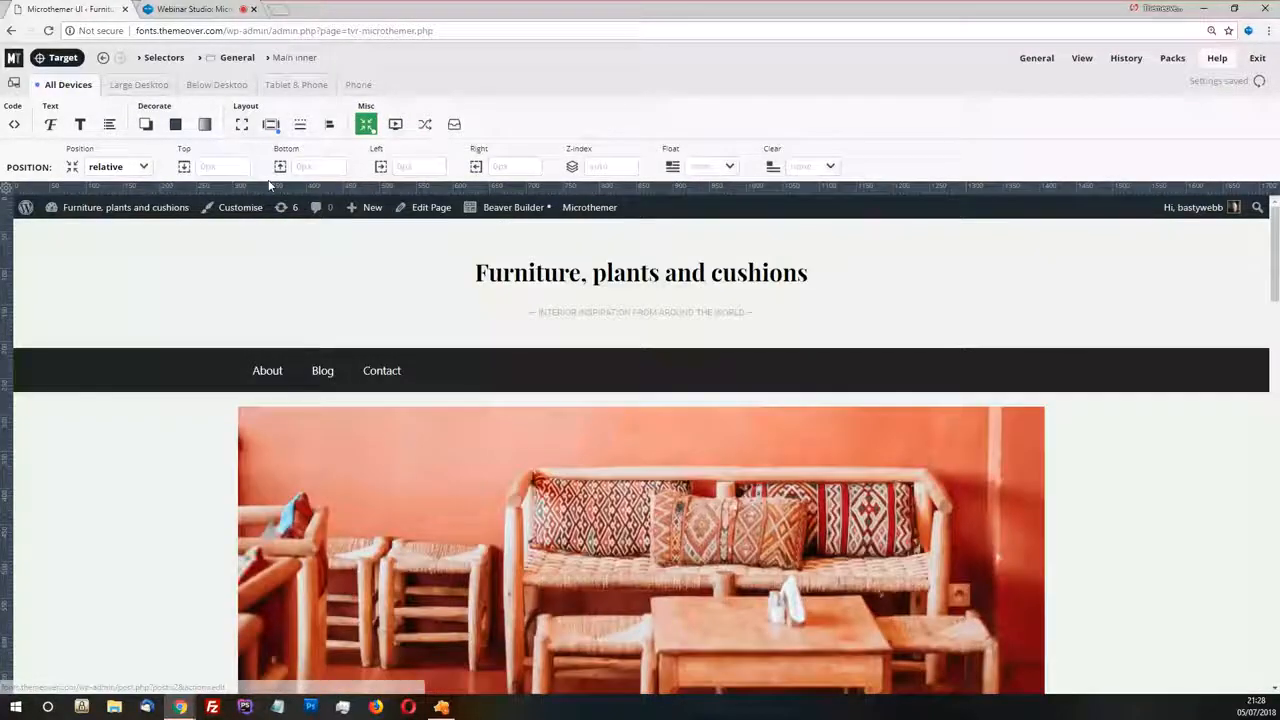
# Target the site title link, look at its existing and suggested selectors, and leave targeting mode
pyautogui.click(57, 57)
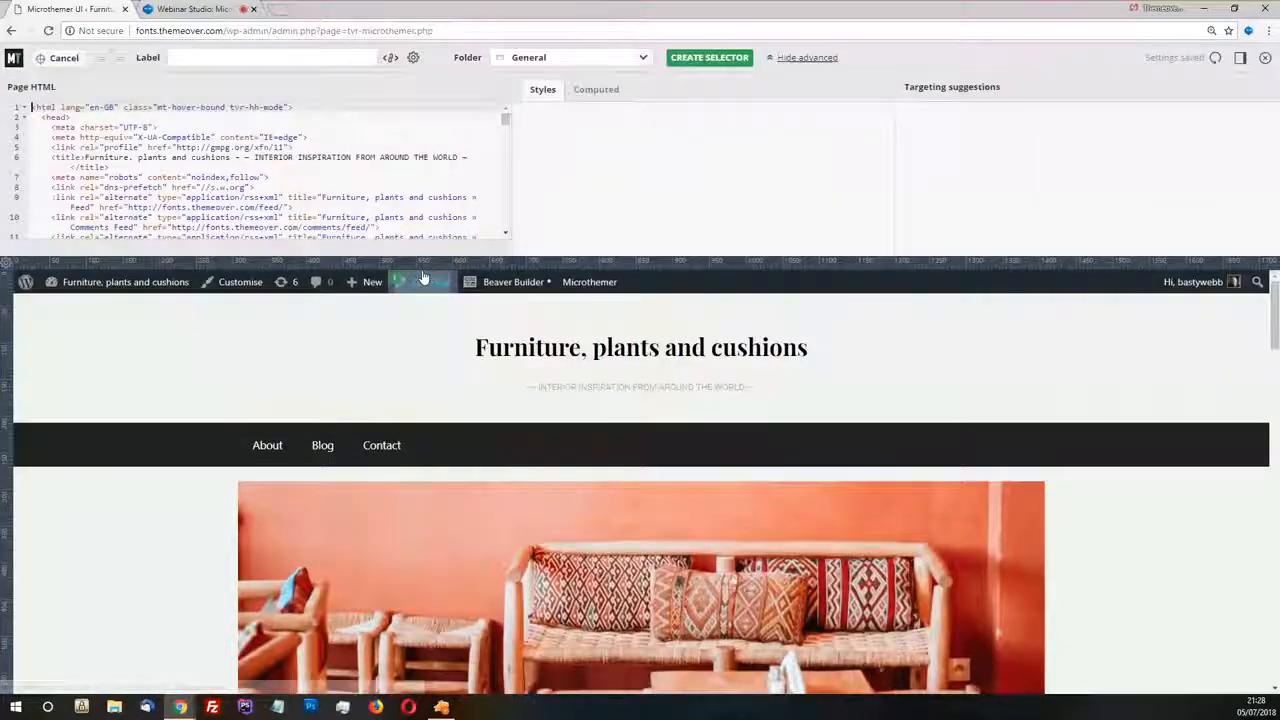
pyautogui.click(292, 372)
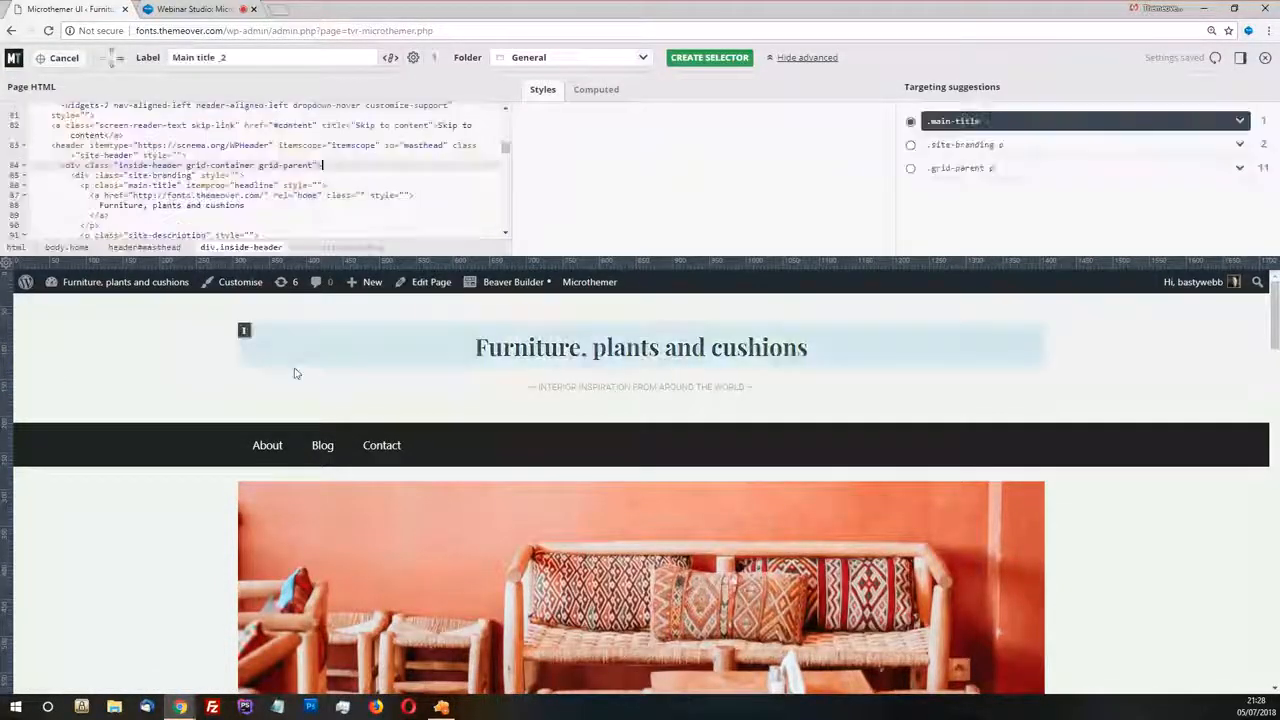
pyautogui.click(480, 343)
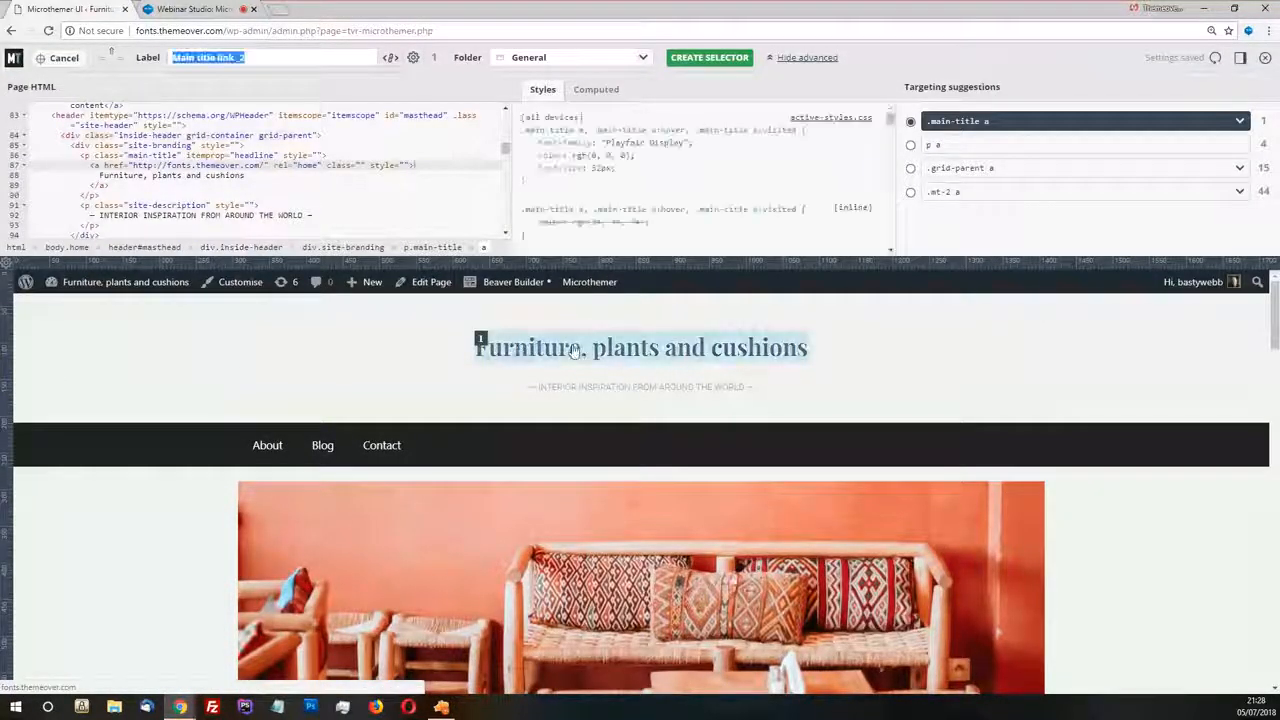
pyautogui.click(480, 339)
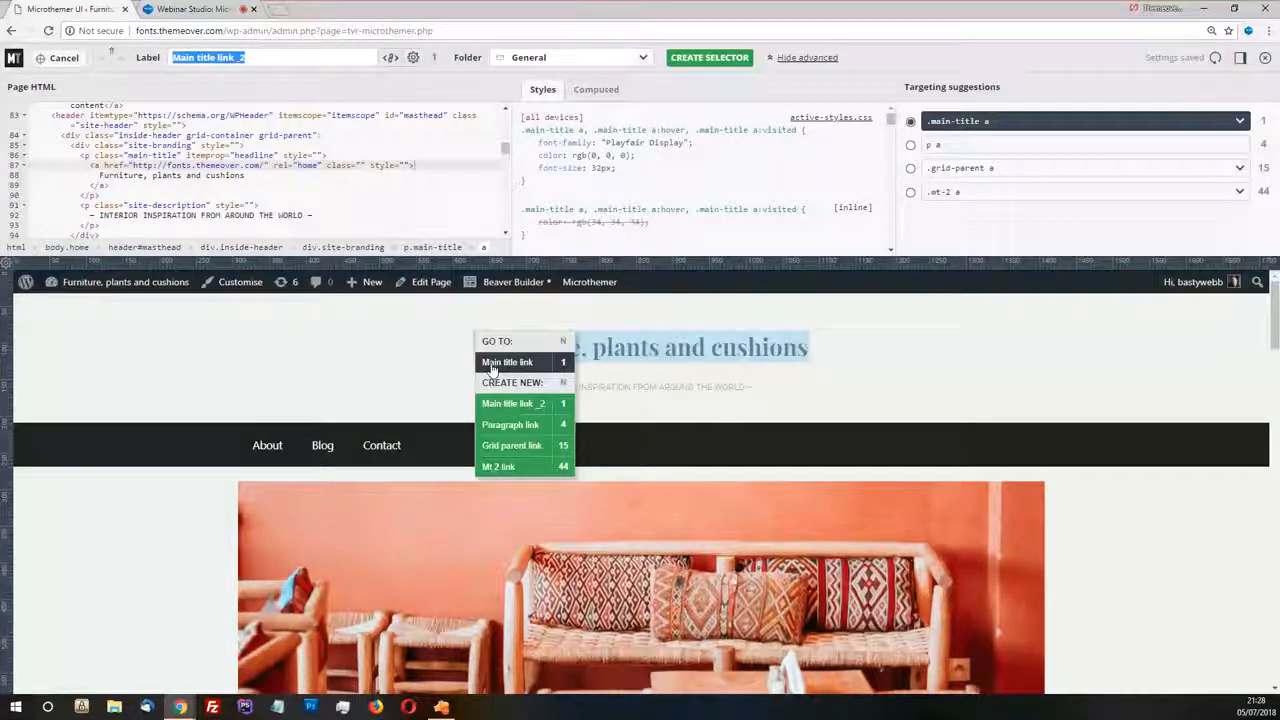
pyautogui.click(490, 365)
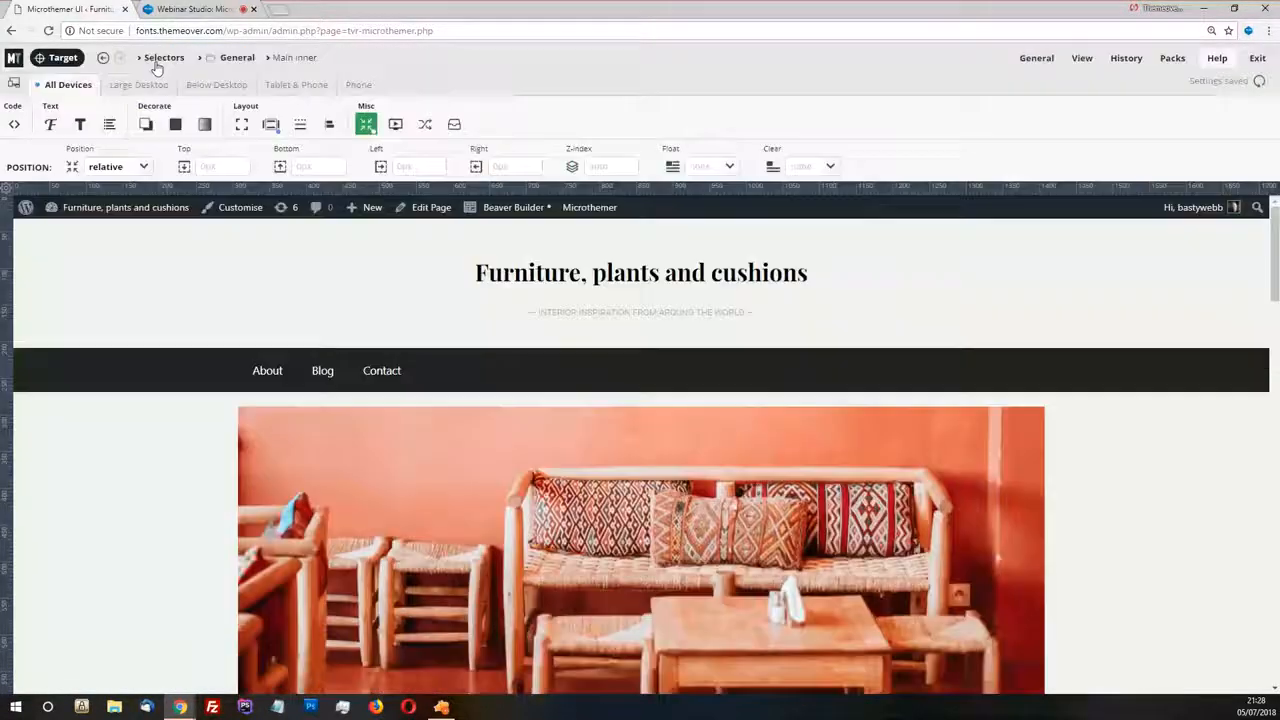
# Look through the selectors stored in the General folder and collapse the folder again
pyautogui.click(160, 60)
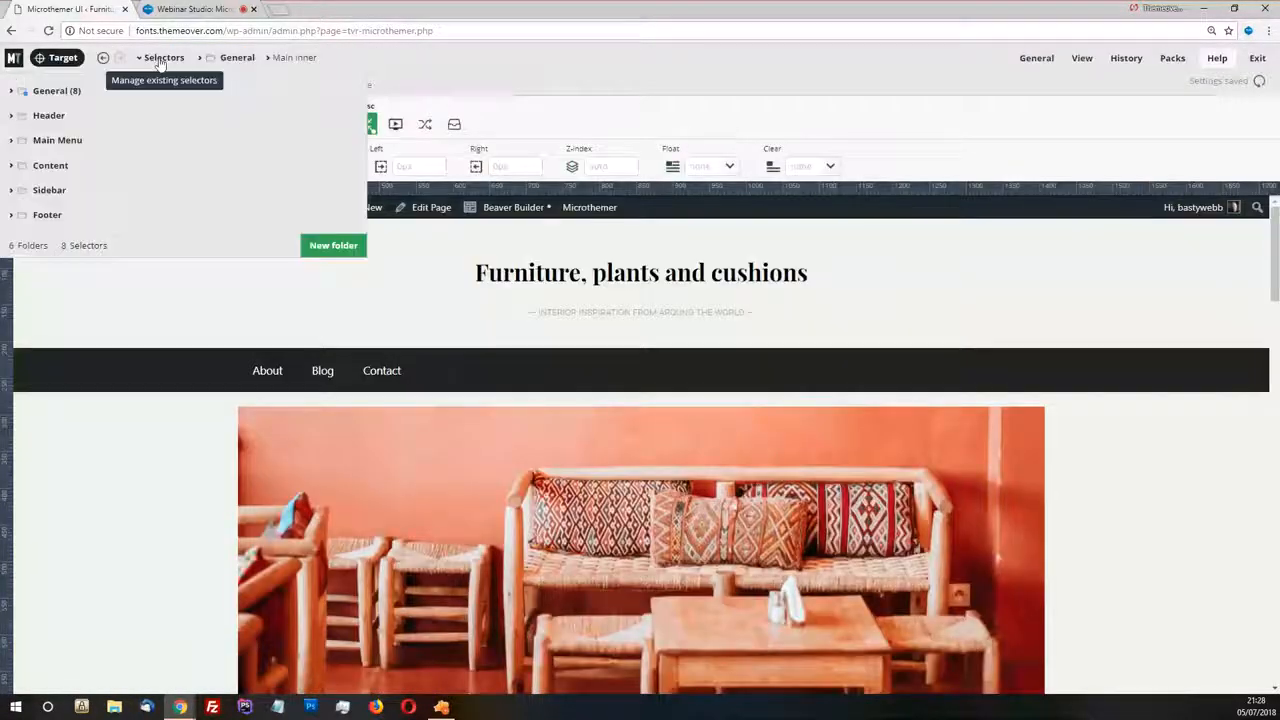
pyautogui.click(56, 91)
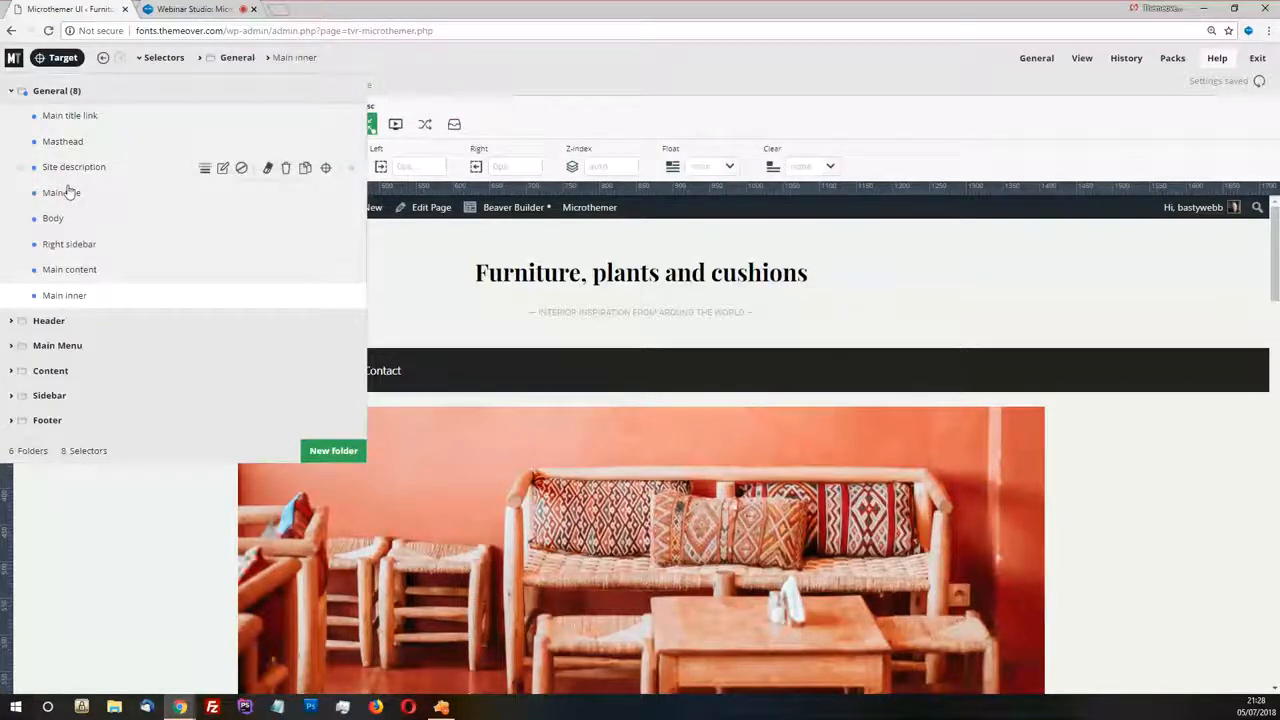
pyautogui.click(56, 91)
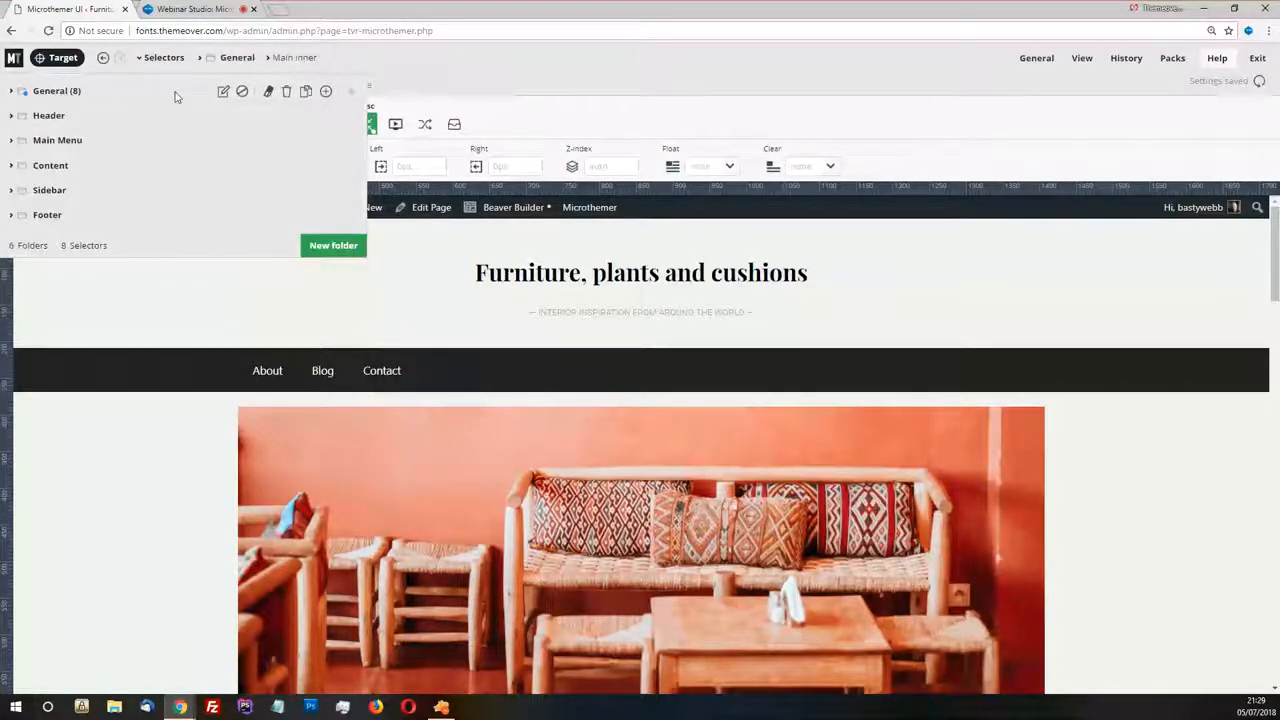
# Target the site's main title, open its existing selector, and set its position to relative with a top value of -30
pyautogui.click(58, 58)
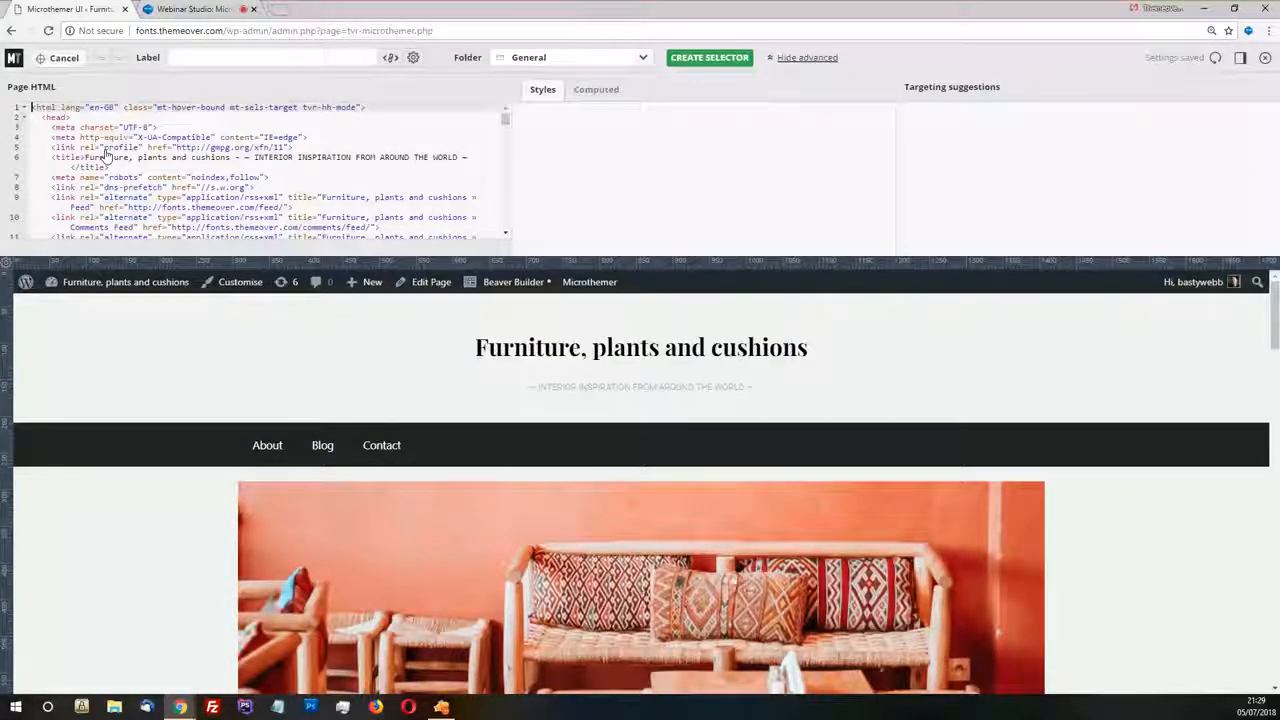
pyautogui.click(472, 346)
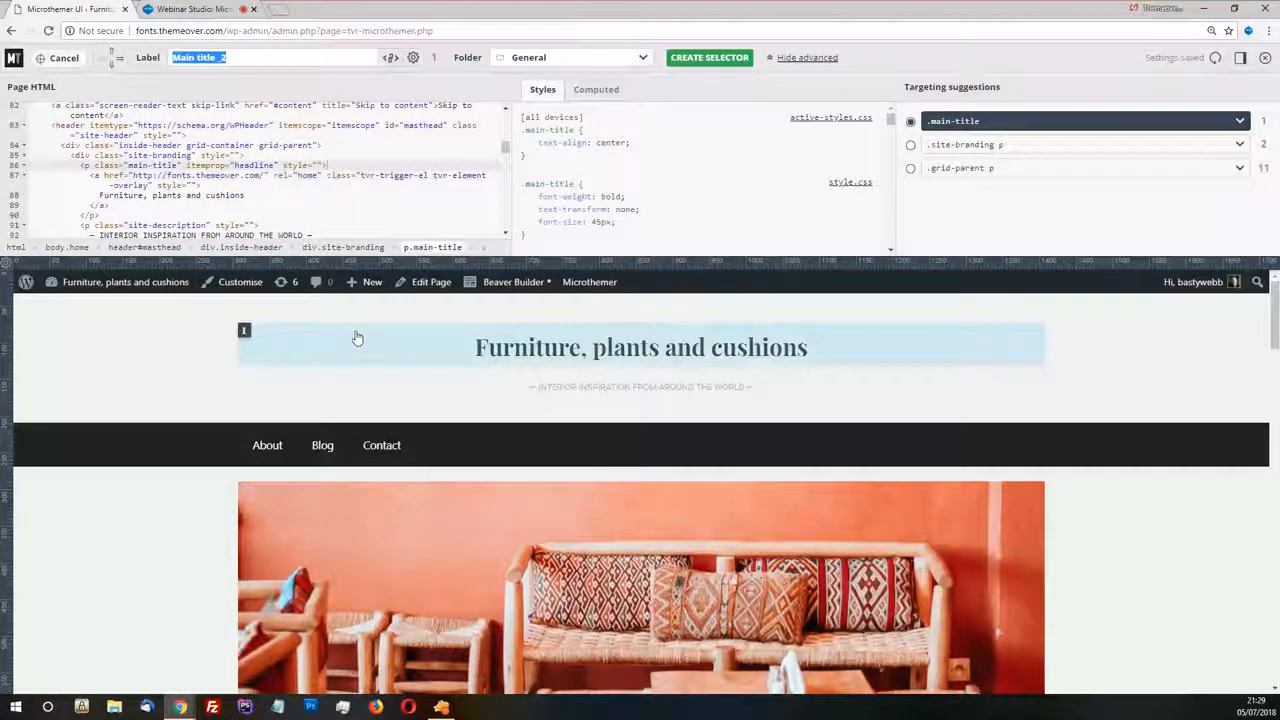
pyautogui.click(265, 354)
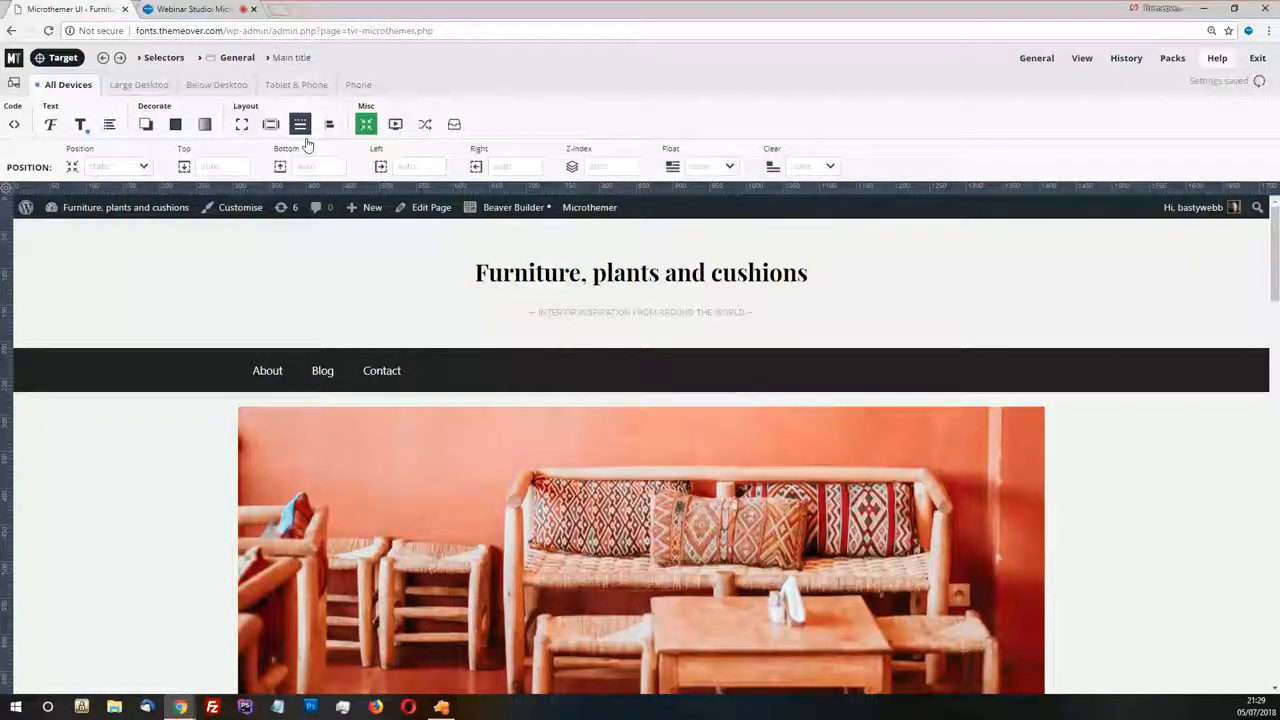
pyautogui.click(145, 169)
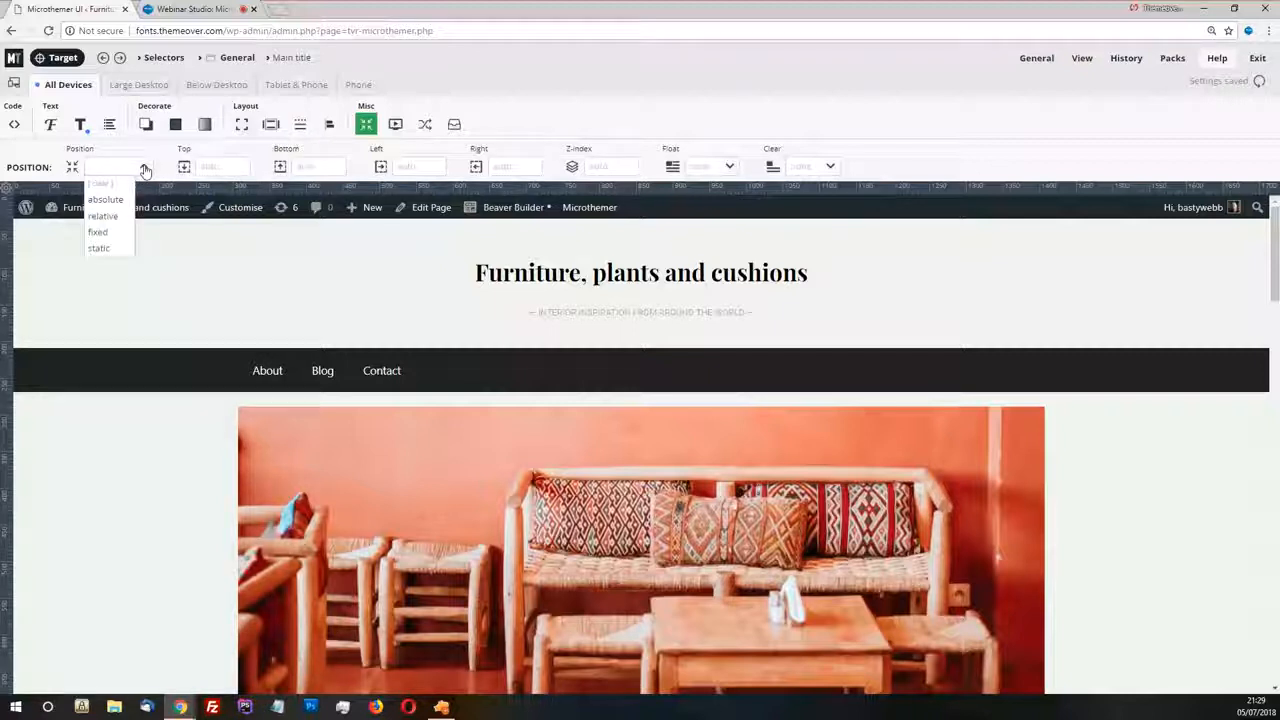
pyautogui.click(115, 220)
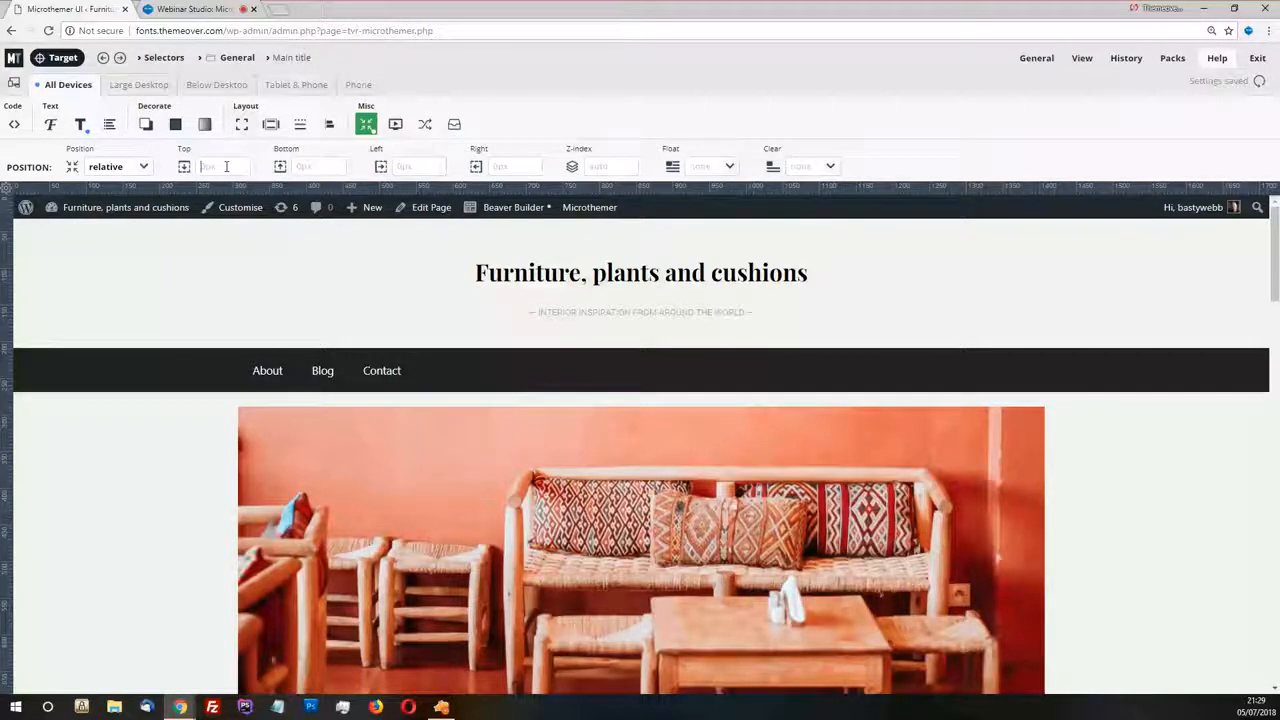
pyautogui.click(226, 166)
pyautogui.write('-30')
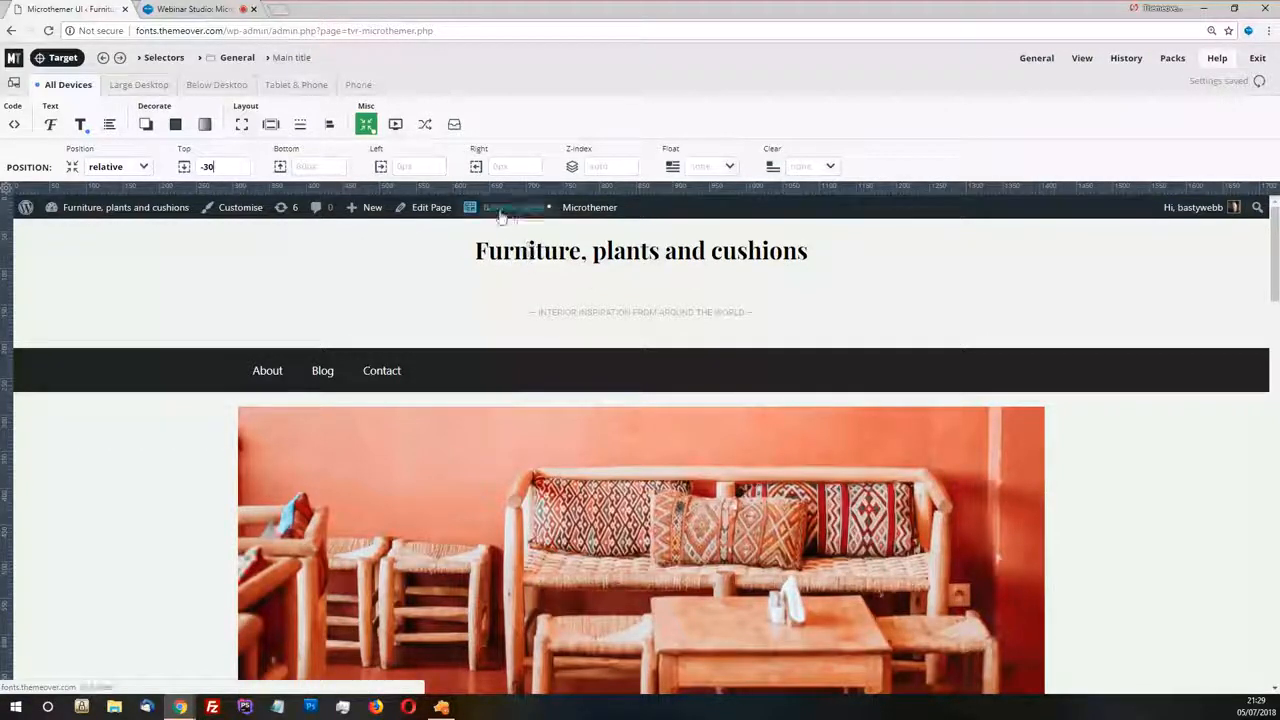
# Add a 0.5s transition on the main title's top property, triggered by the inView event with an event value of 0
pyautogui.click(424, 124)
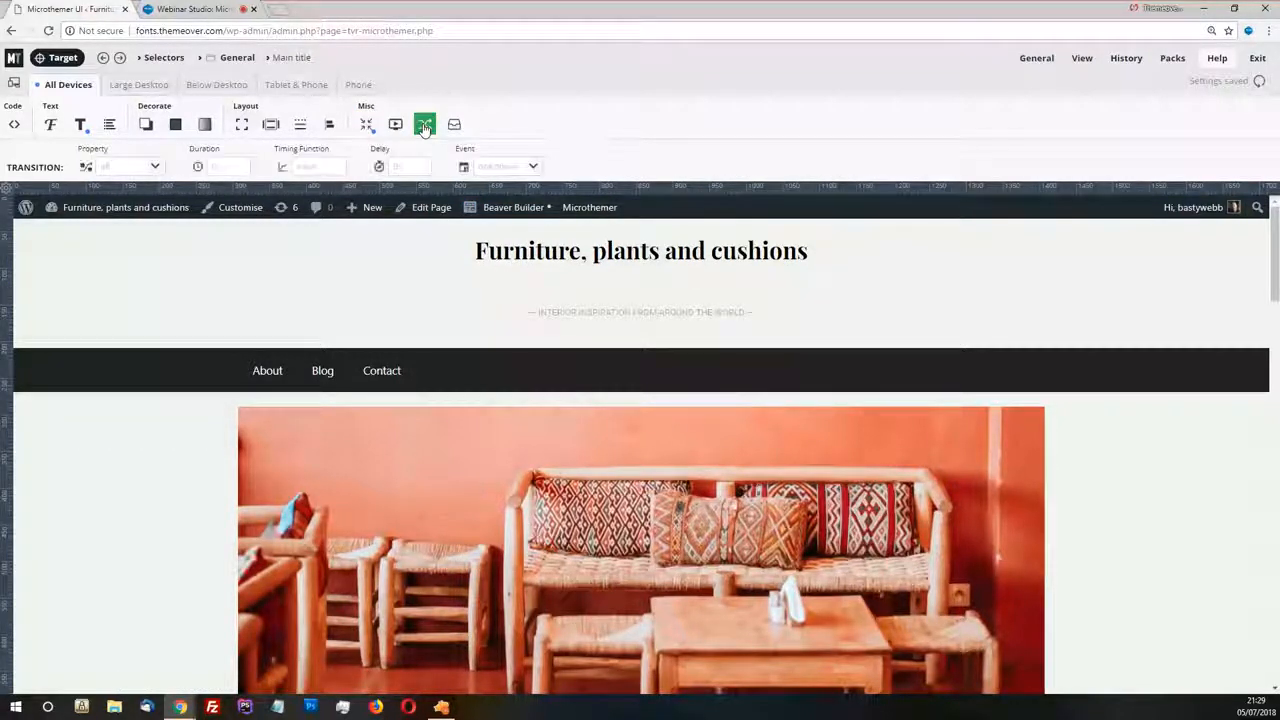
pyautogui.click(156, 168)
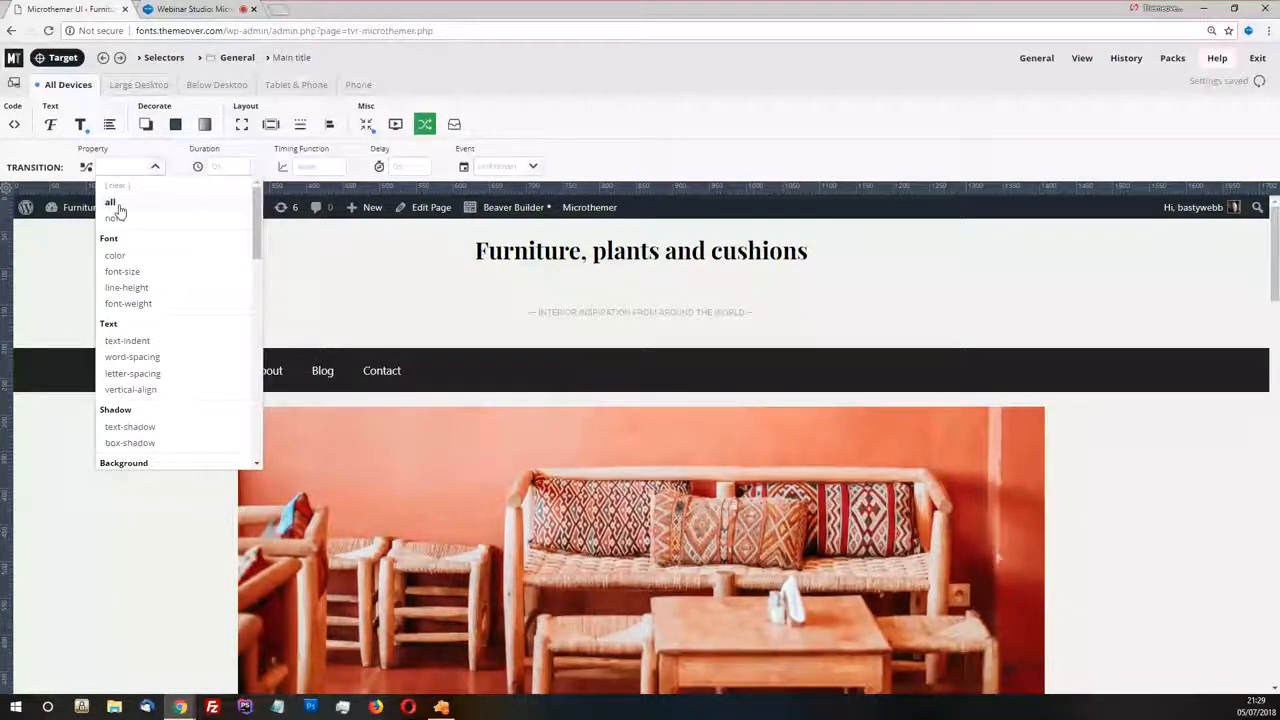
pyautogui.click(113, 167)
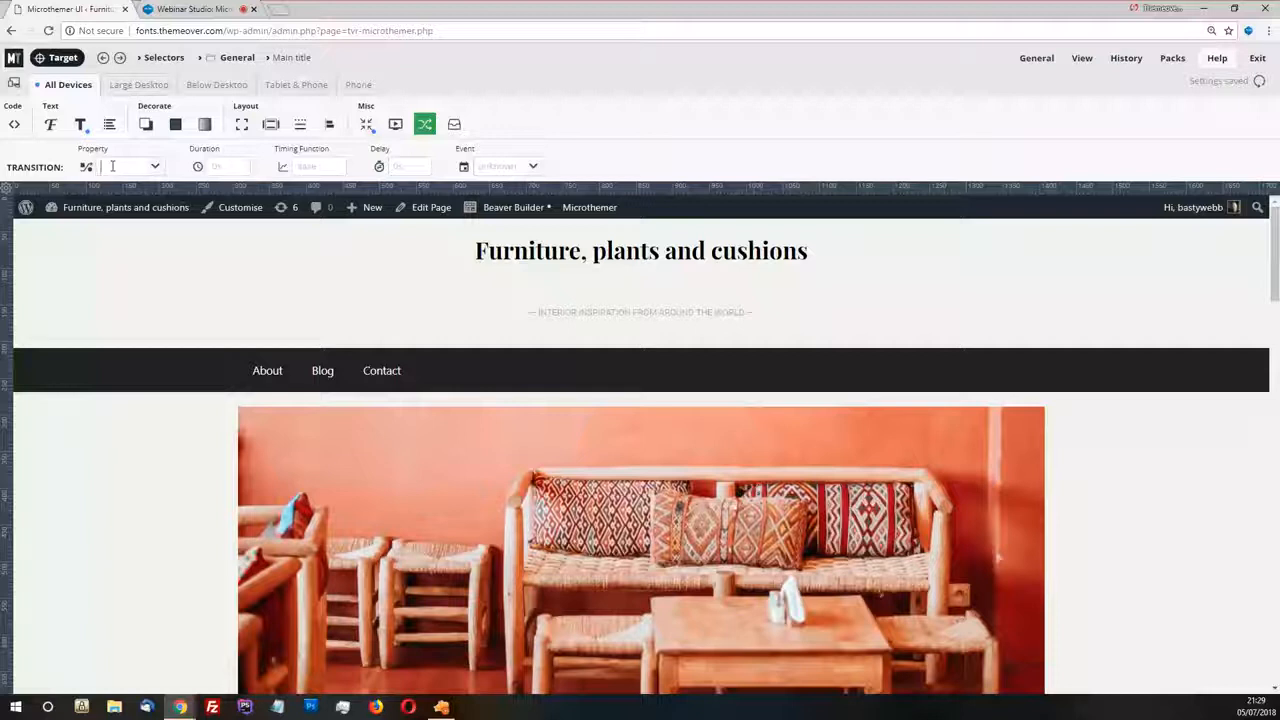
pyautogui.write('top')
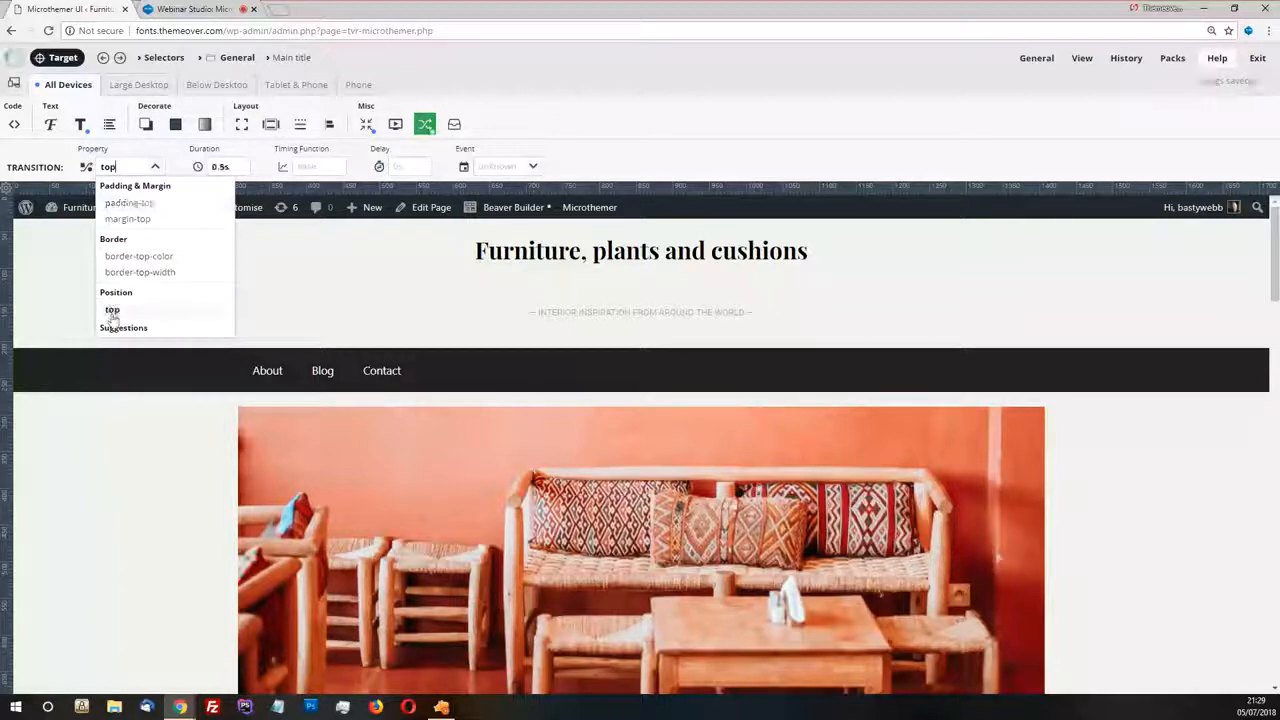
pyautogui.click(112, 309)
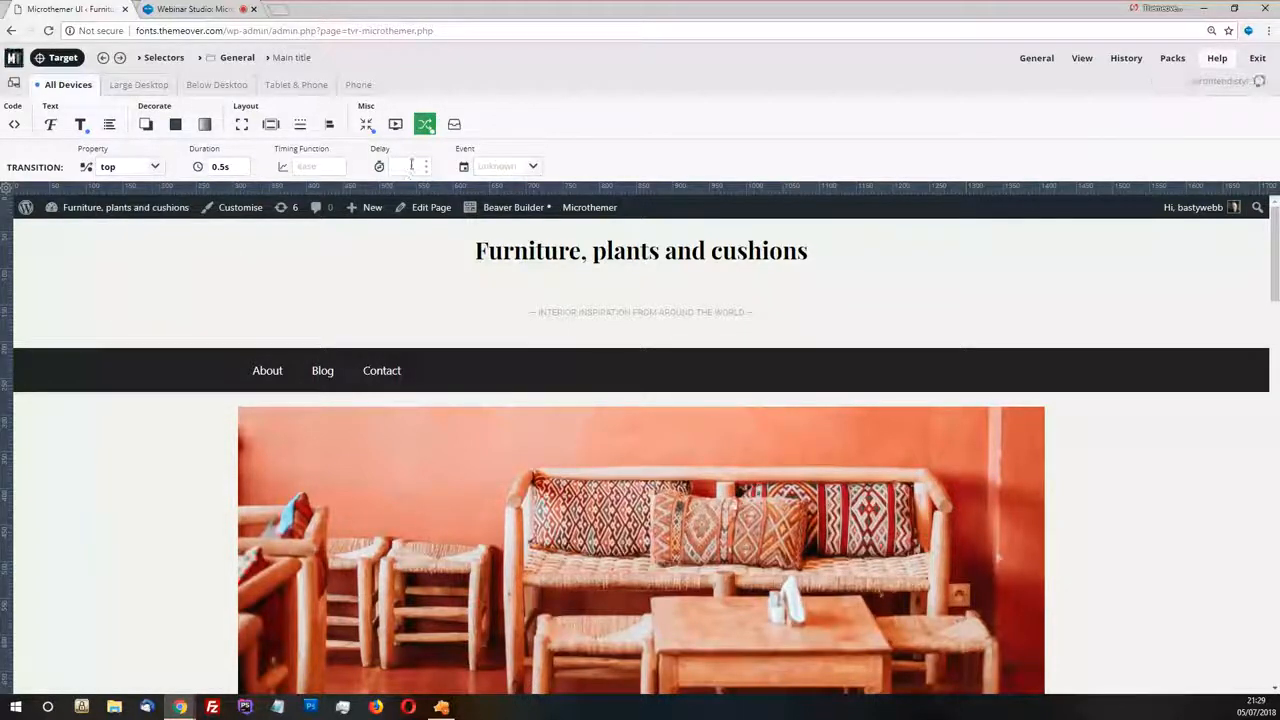
pyautogui.click(534, 169)
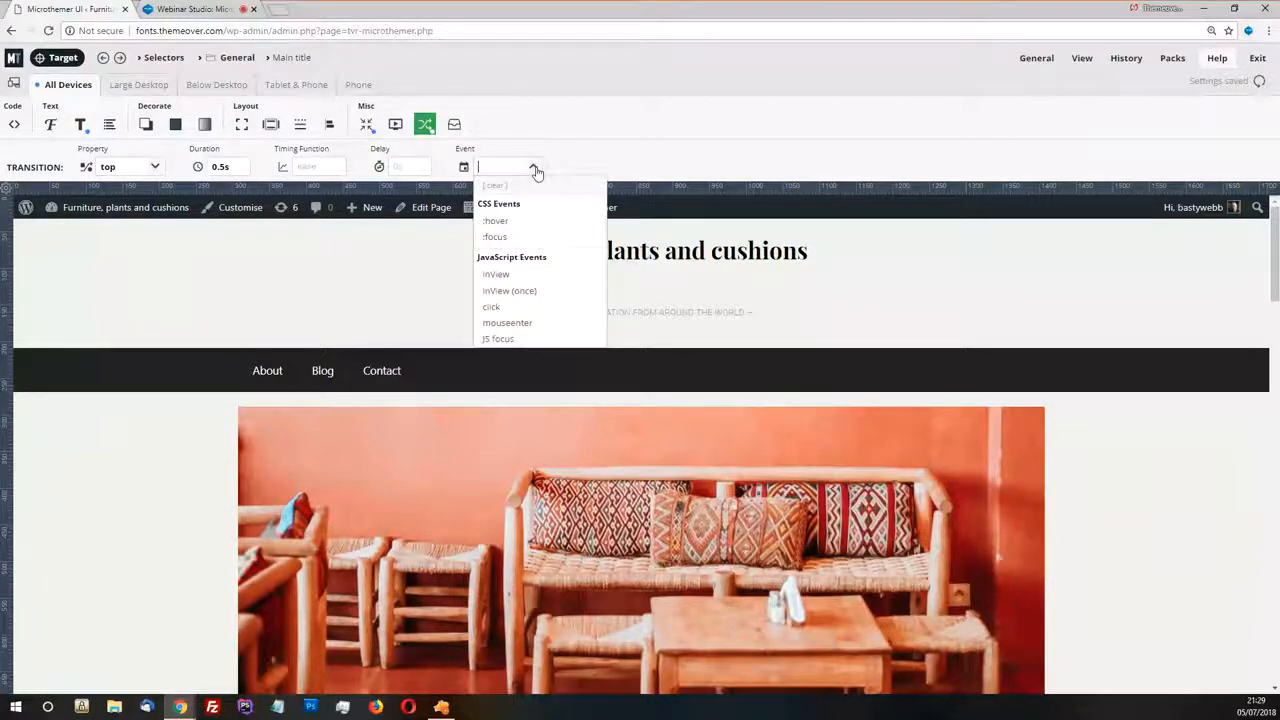
pyautogui.click(528, 278)
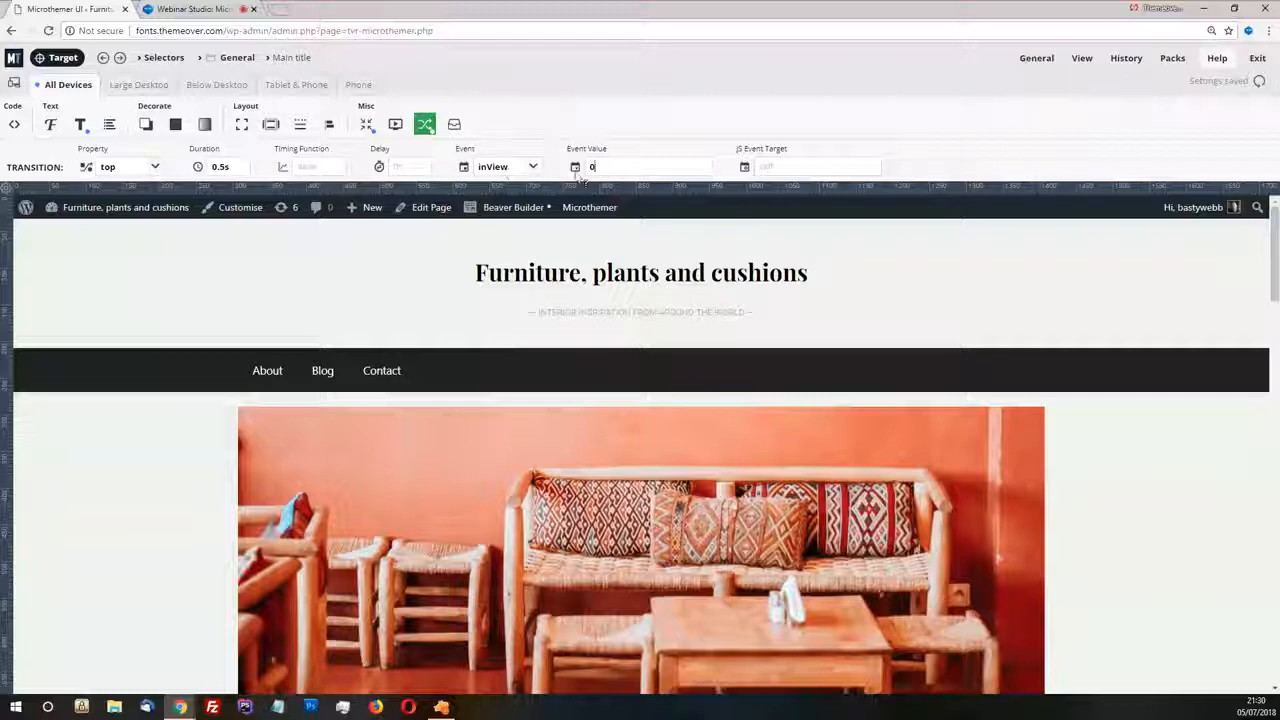
# Test the main title's inView transition by bringing the header in and out of view repeatedly
pyautogui.scroll(-1, 705, 305)
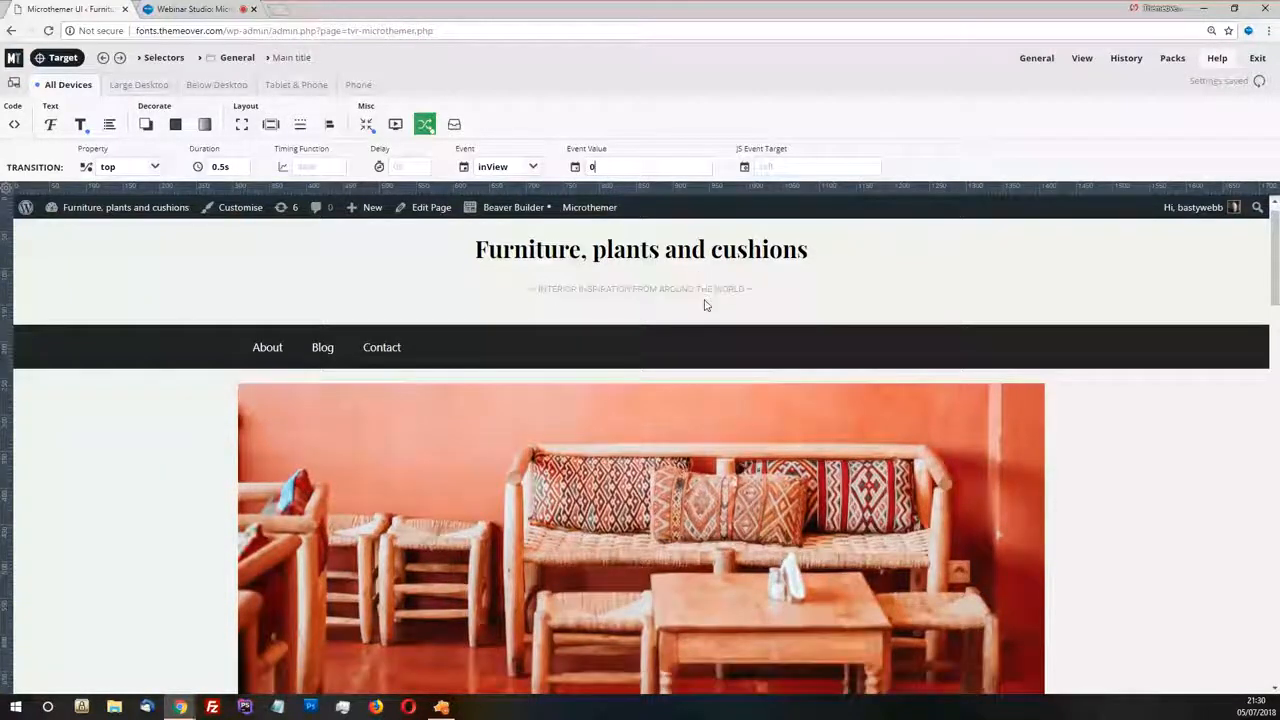
pyautogui.scroll(1, 705, 305)
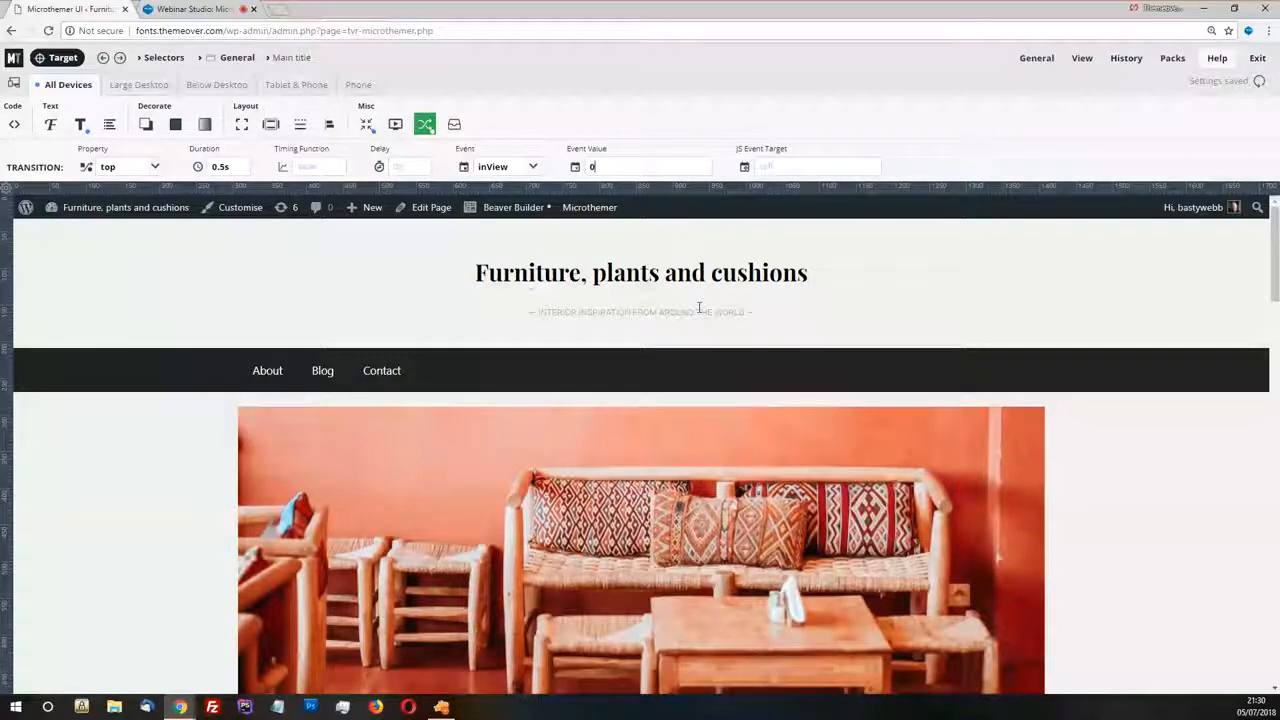
pyautogui.scroll(-3, 700, 310)
pyautogui.scroll(3, 702, 311)
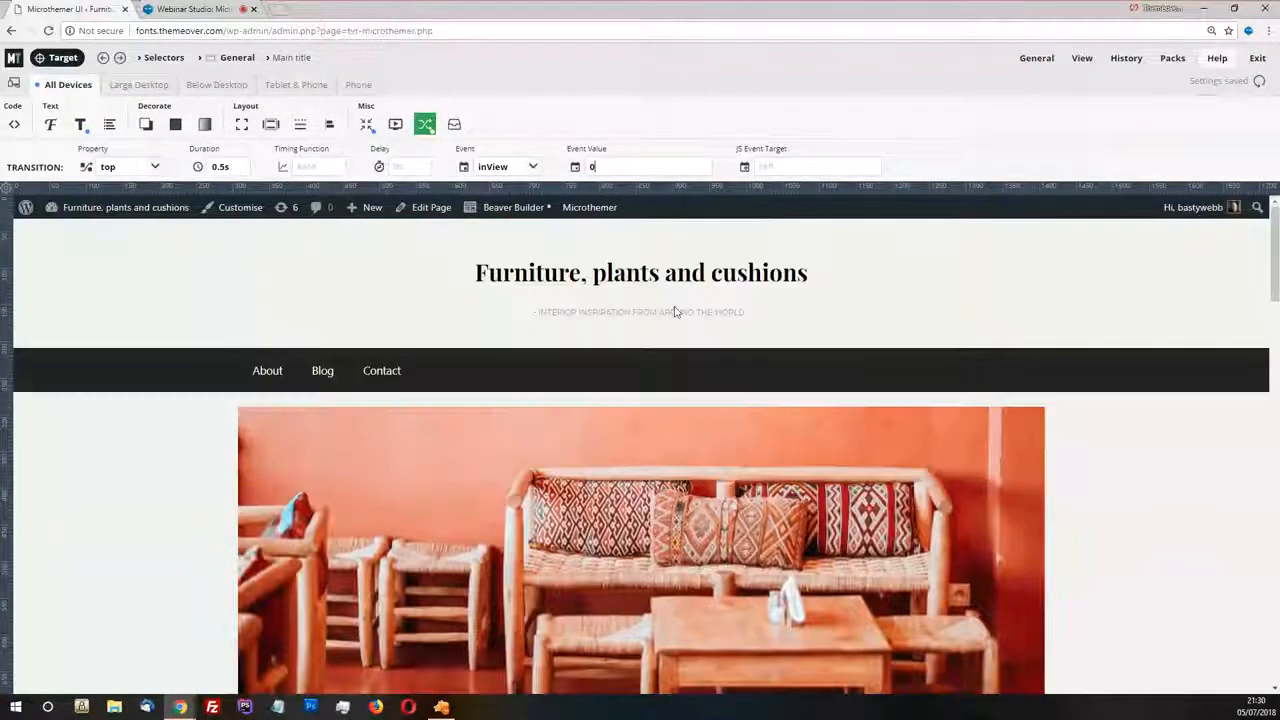
pyautogui.scroll(-5, 554, 311)
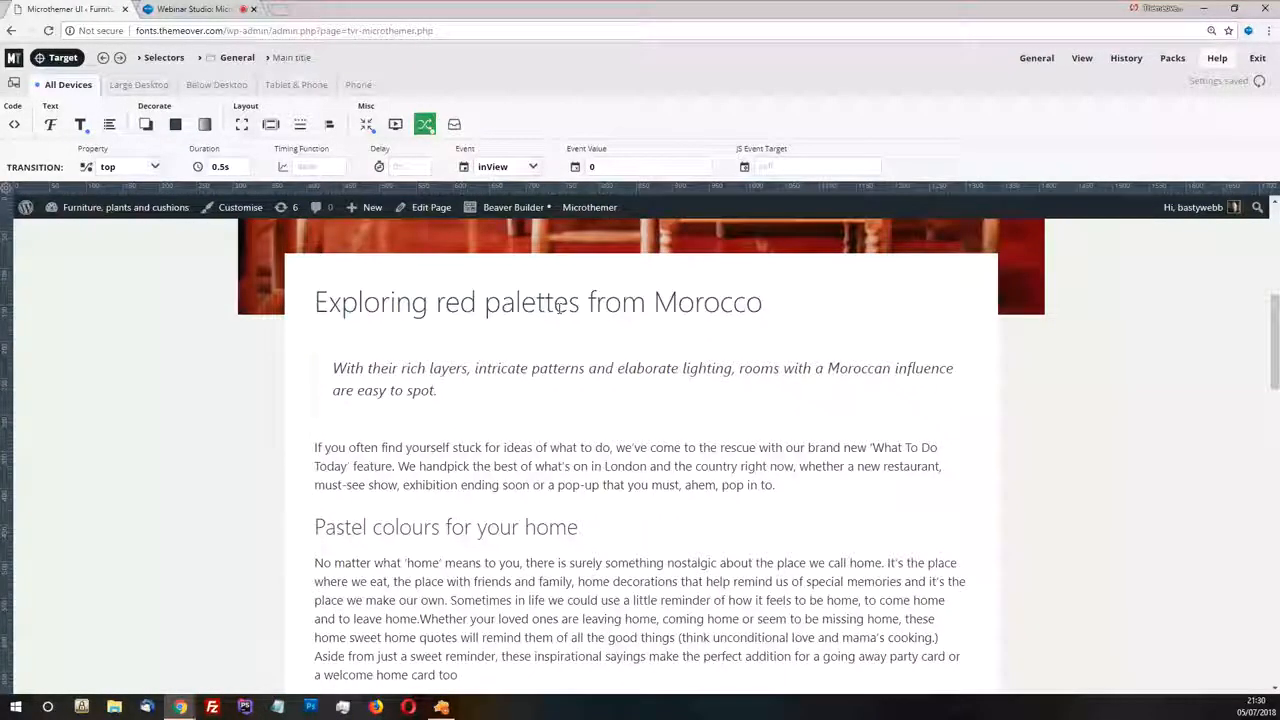
pyautogui.scroll(6, 560, 308)
pyautogui.moveTo(1088, 63)
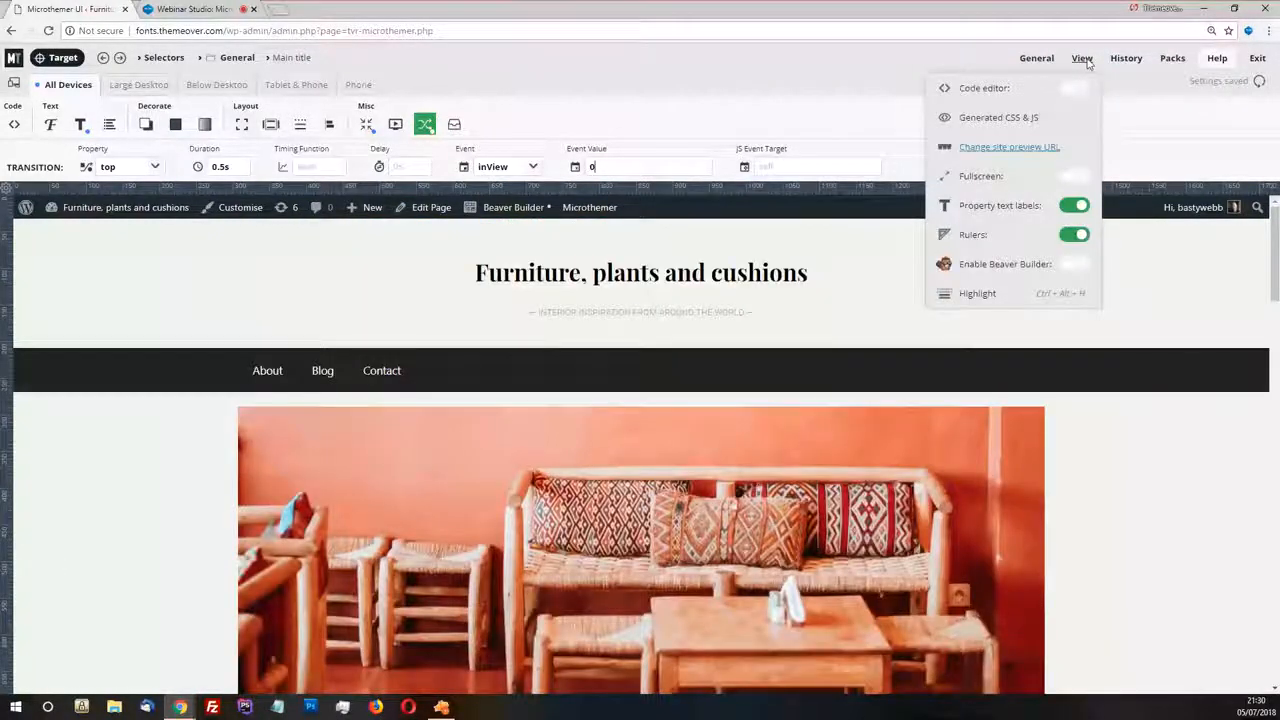
pyautogui.click(533, 167)
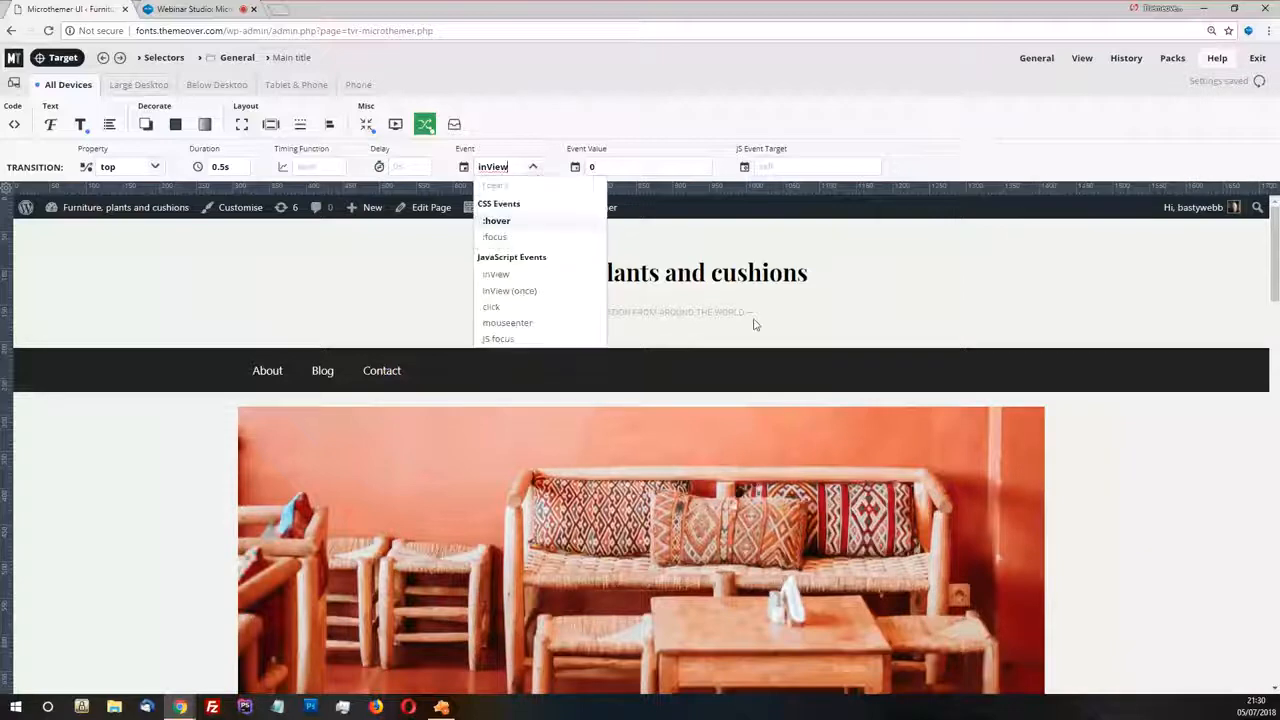
pyautogui.scroll(-2, 756, 325)
pyautogui.click(905, 356)
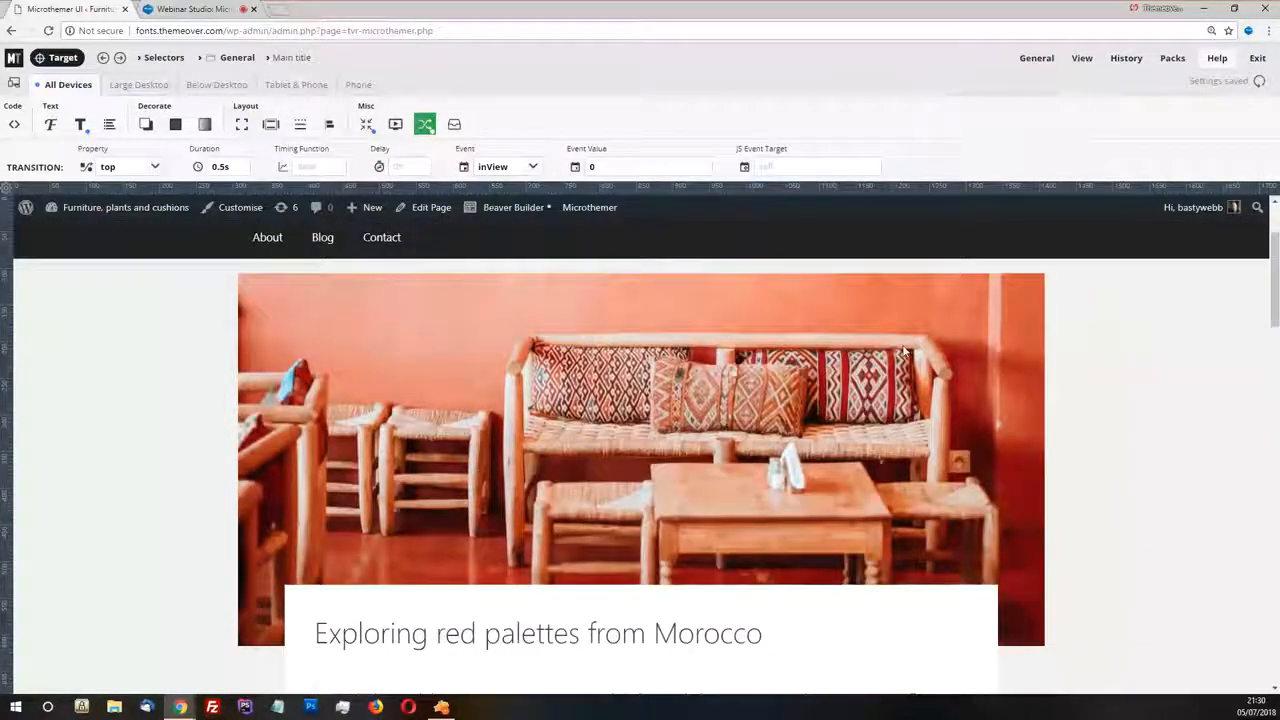
pyautogui.scroll(2, 905, 357)
pyautogui.scroll(-2, 903, 357)
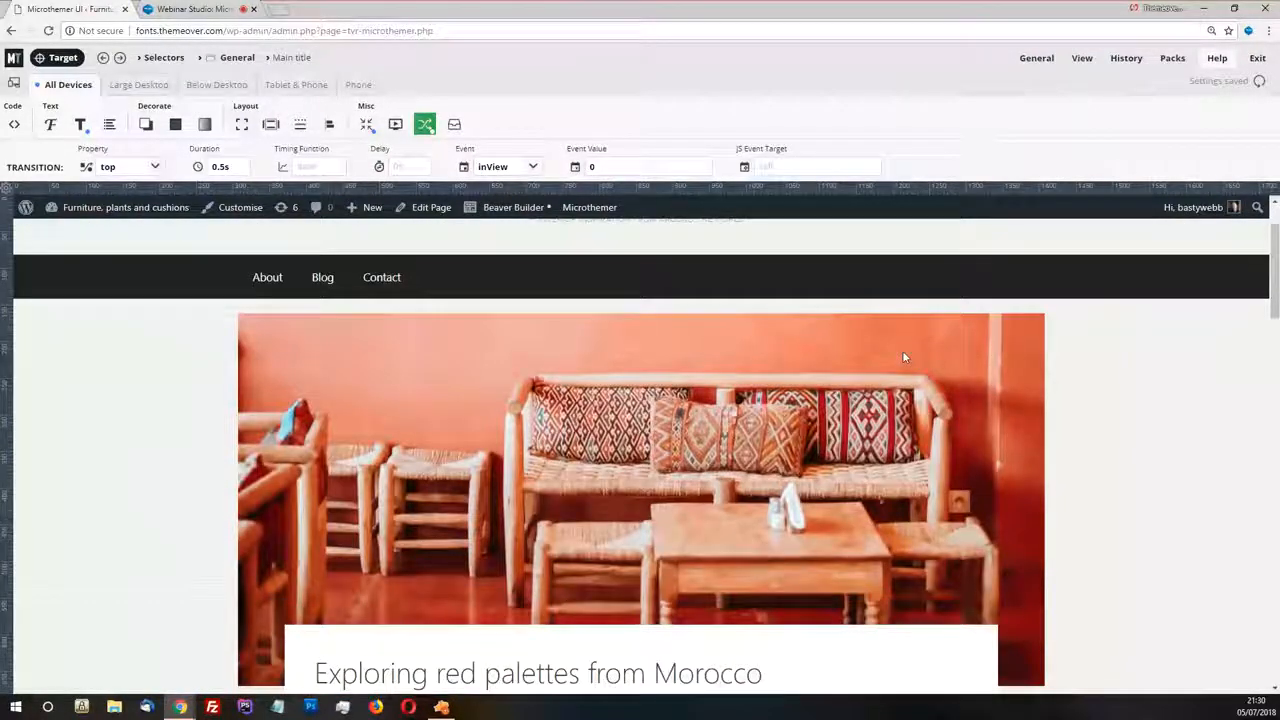
pyautogui.scroll(2, 903, 357)
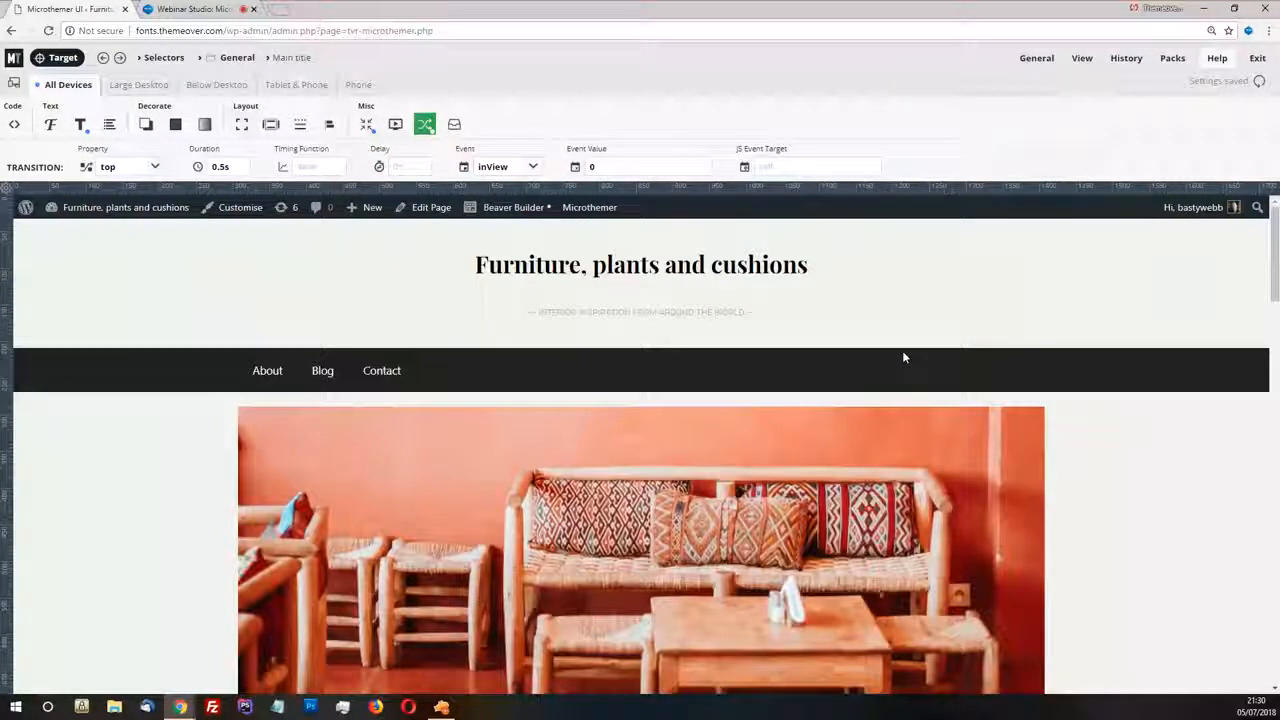
# Change the main title transition's trigger event to inView (once) and test it in the page preview
pyautogui.click(533, 167)
pyautogui.click(510, 291)
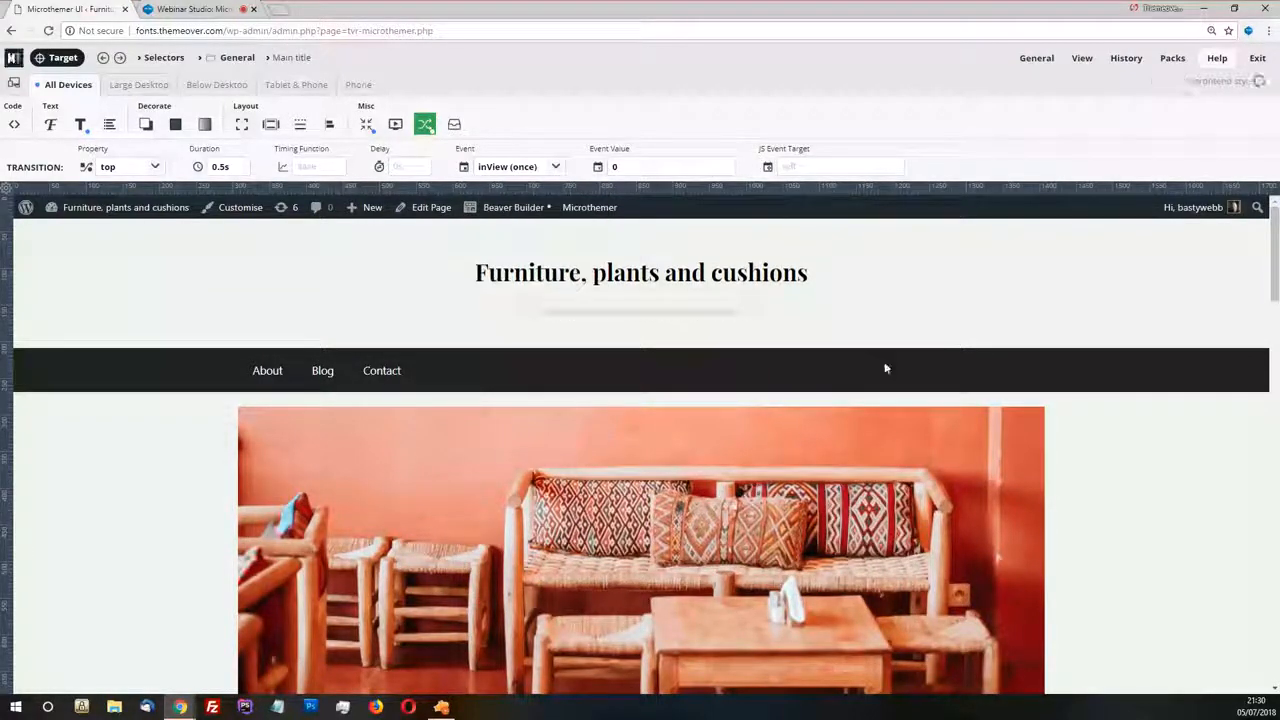
pyautogui.scroll(-3, 884, 361)
pyautogui.scroll(3, 884, 367)
pyautogui.click(1082, 57)
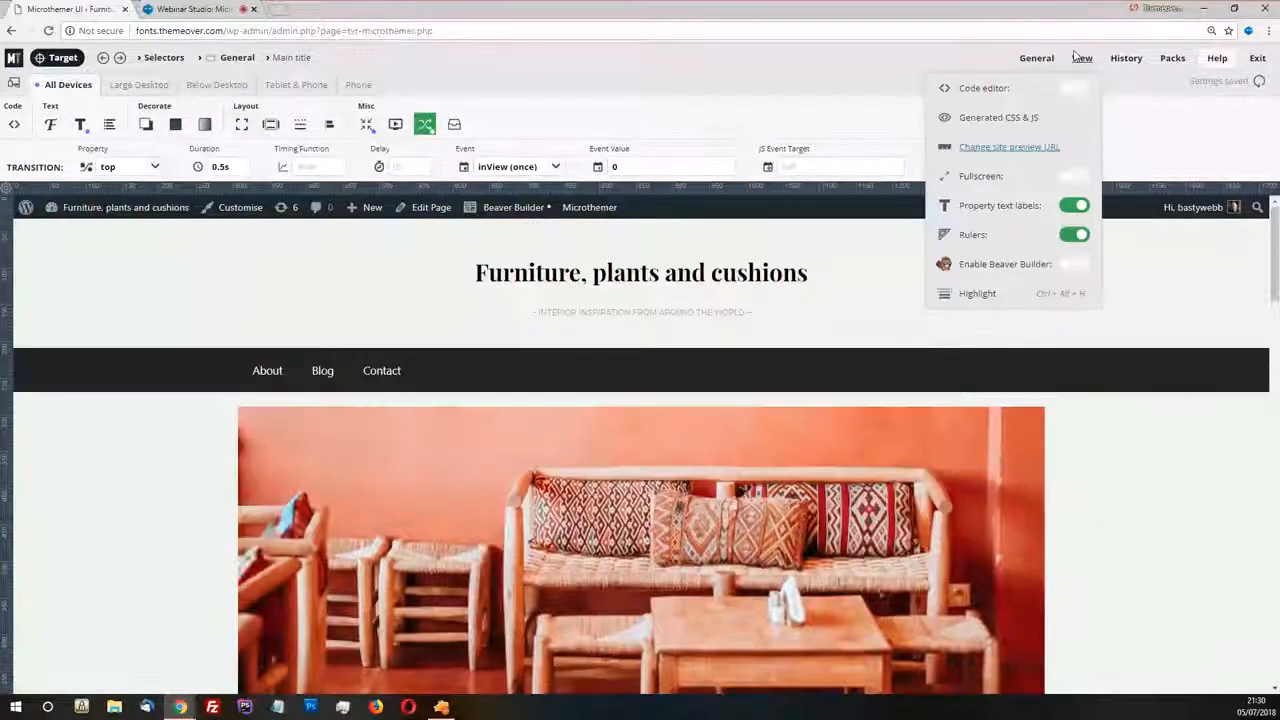
pyautogui.click(1033, 148)
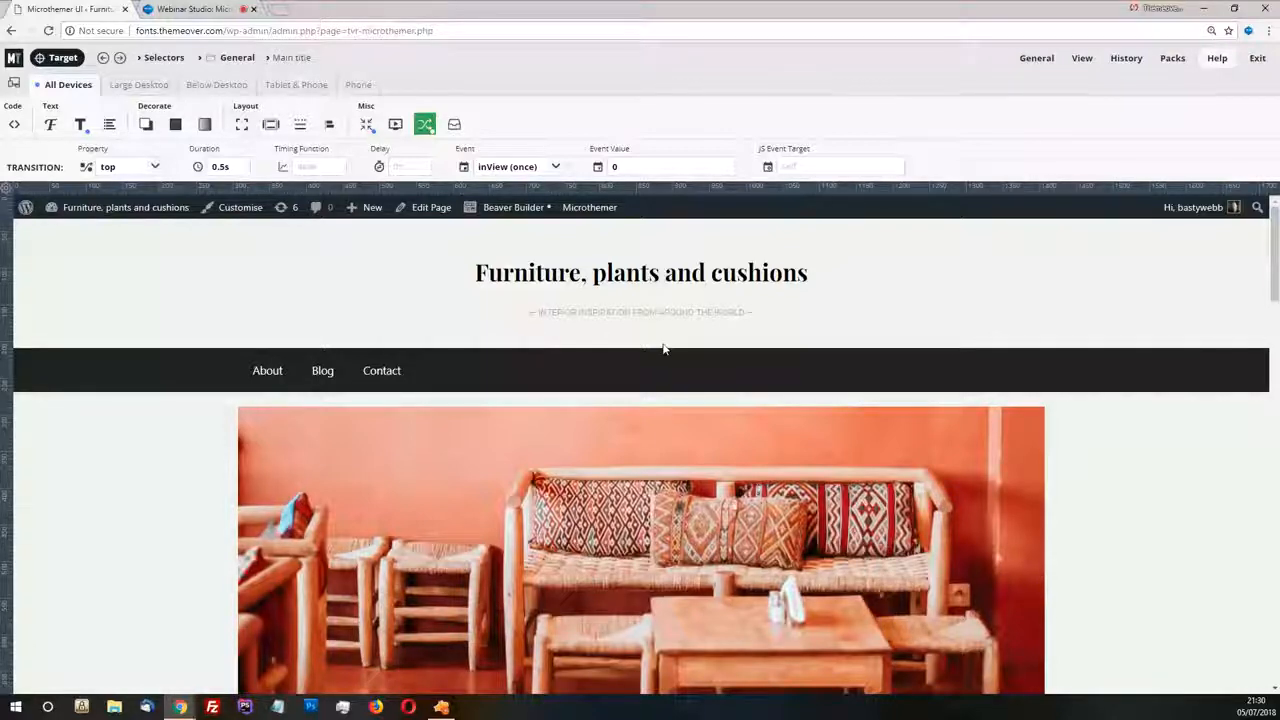
# Target the right sidebar that holds the Recent Posts widget and open its existing Right sidebar selector
pyautogui.scroll(-6, 655, 330)
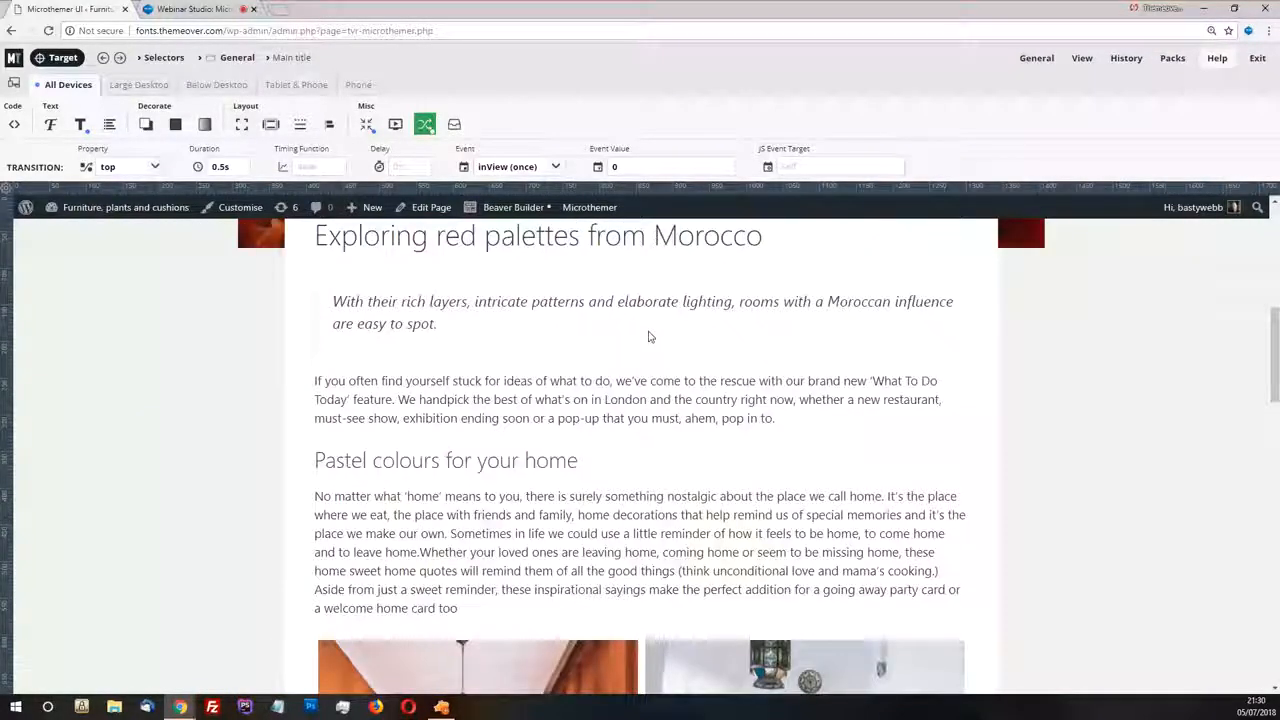
pyautogui.scroll(-4, 648, 337)
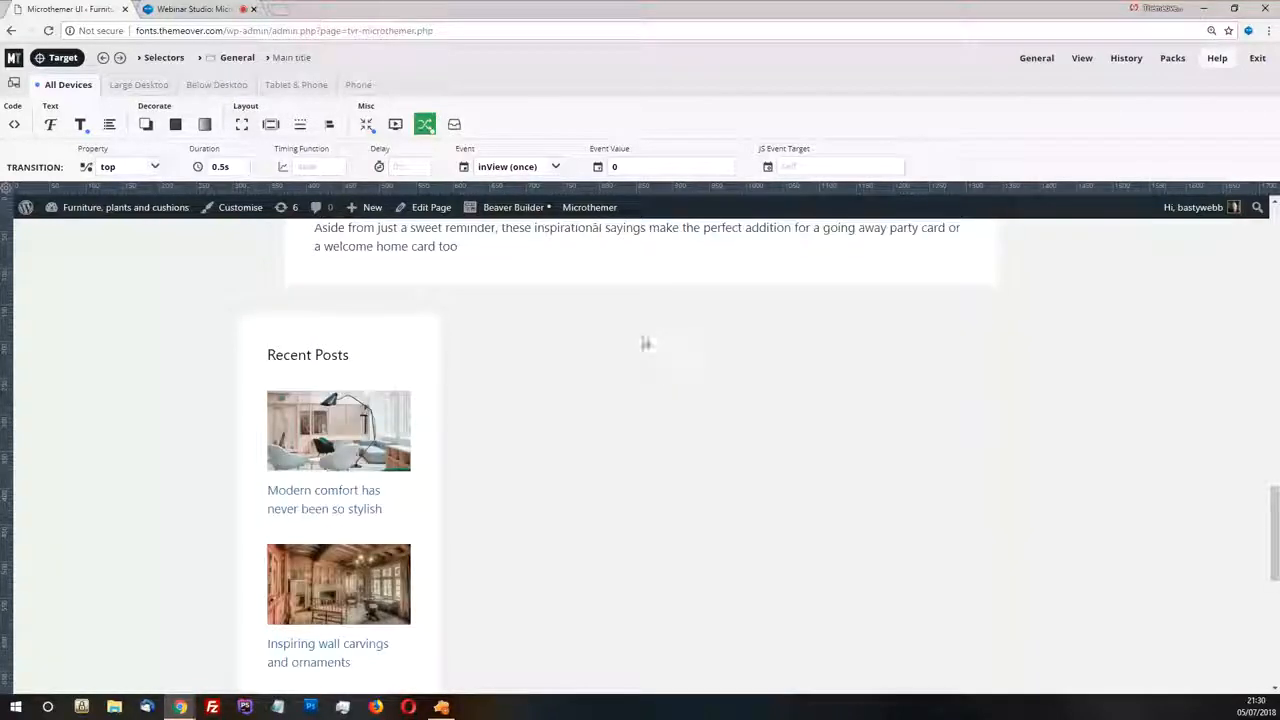
pyautogui.scroll(-1, 338, 378)
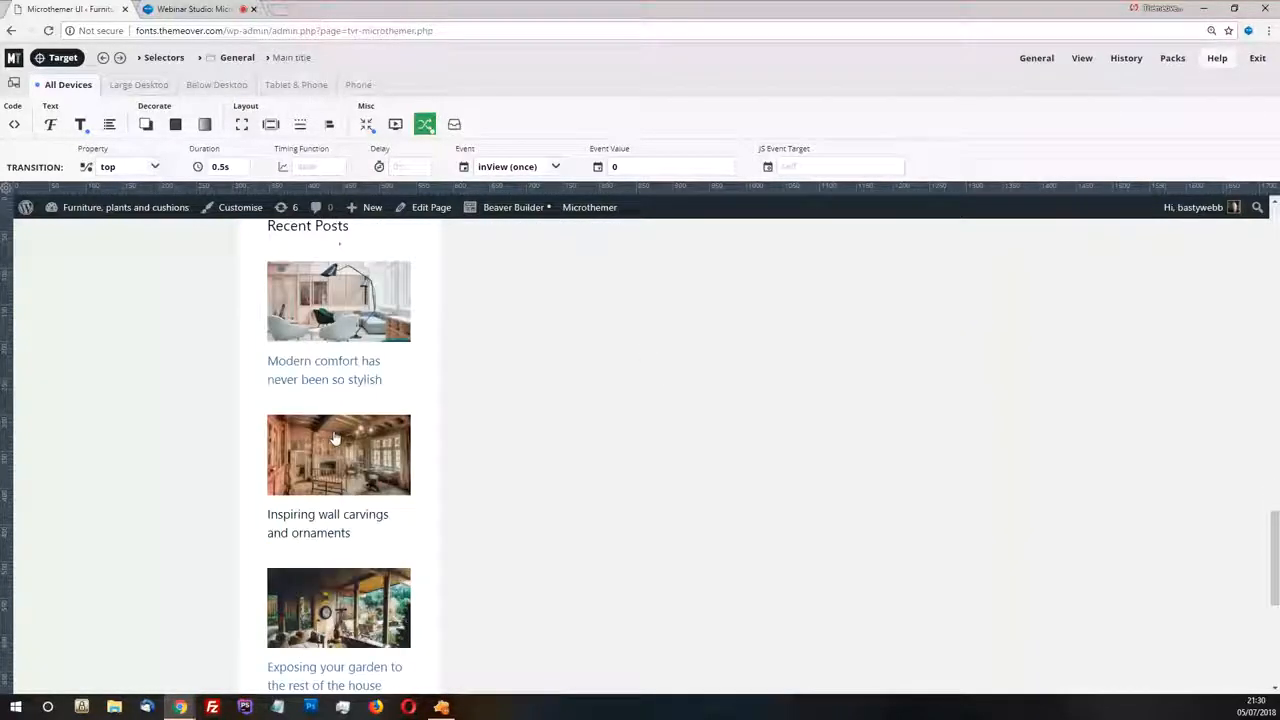
pyautogui.scroll(1, 360, 430)
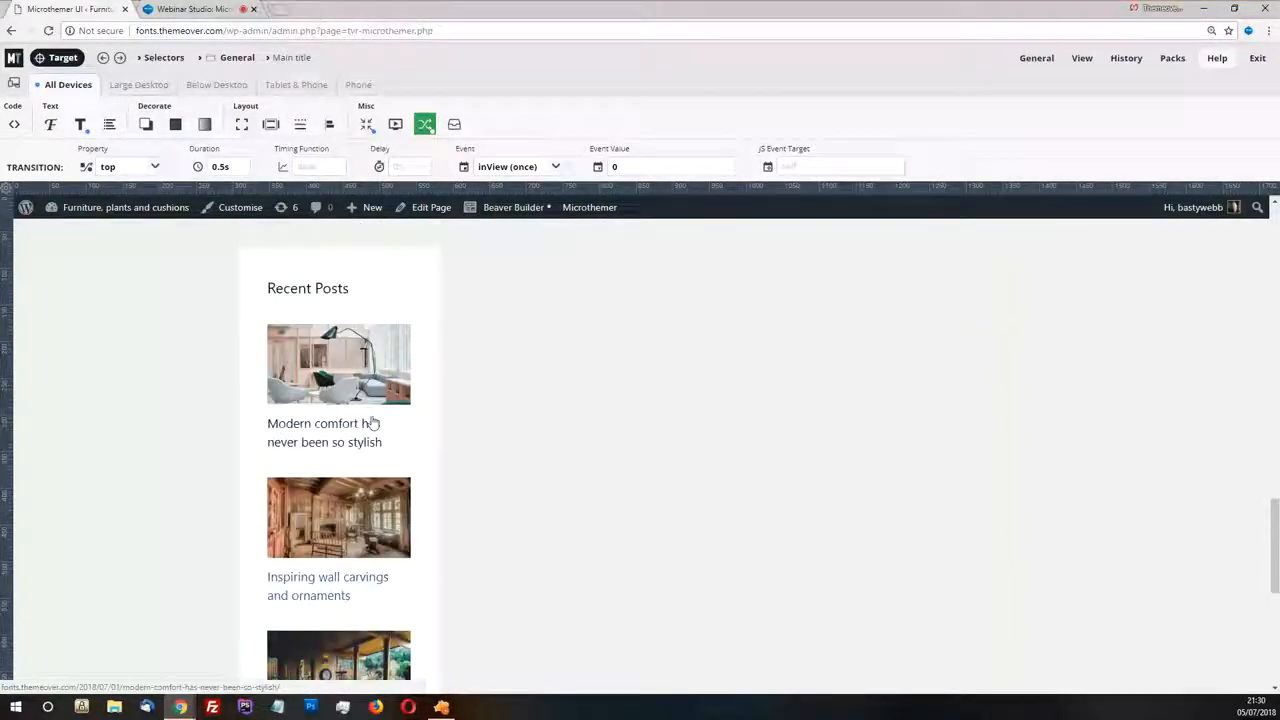
pyautogui.click(60, 58)
pyautogui.click(62, 58)
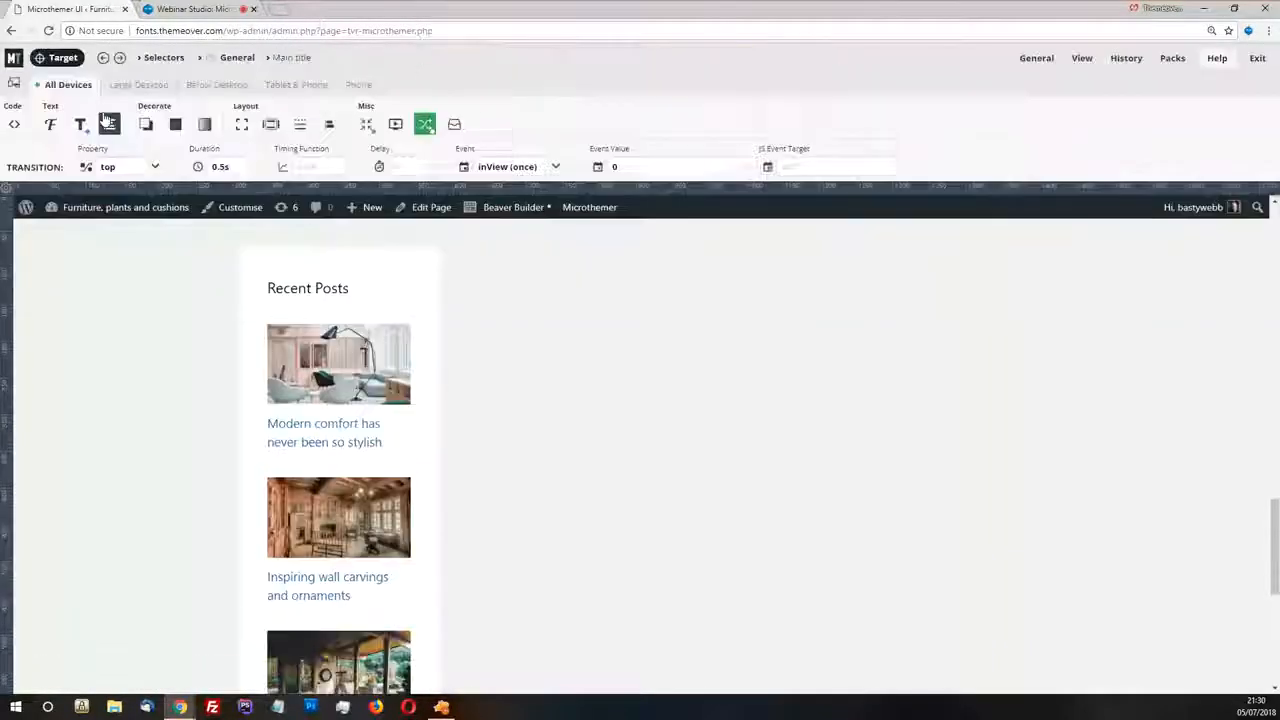
pyautogui.click(62, 58)
pyautogui.click(274, 340)
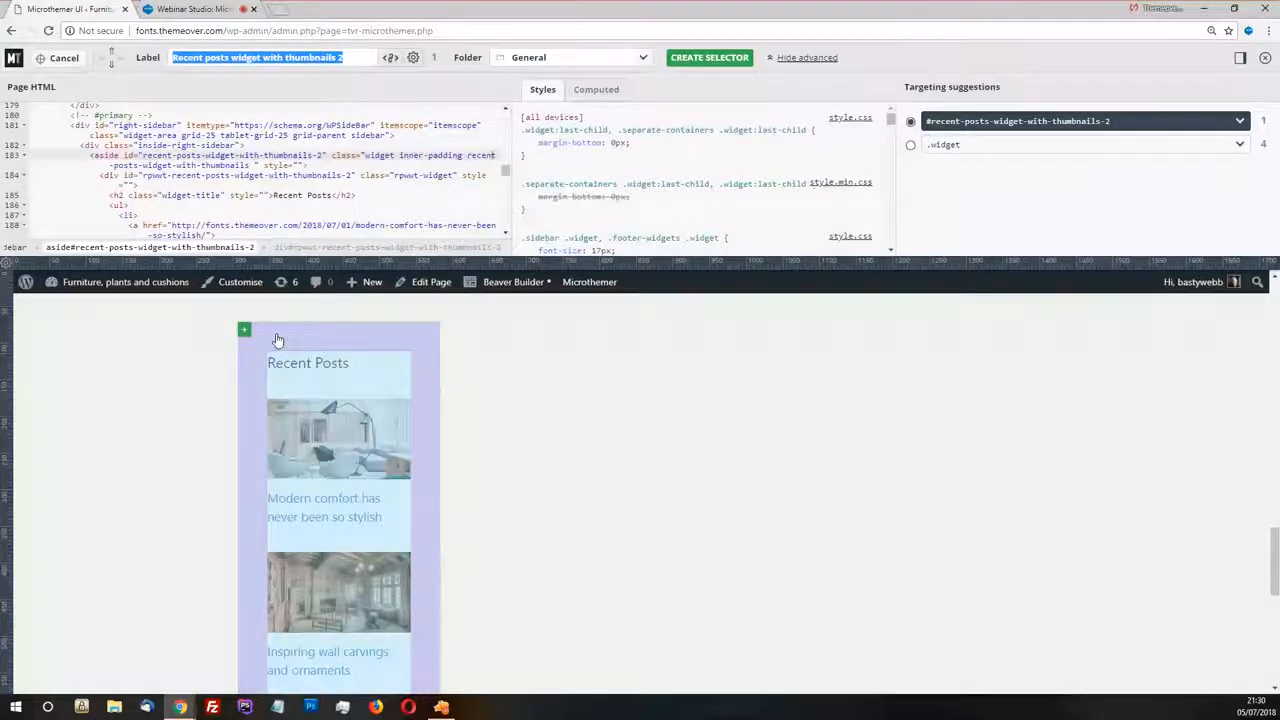
pyautogui.click(117, 137)
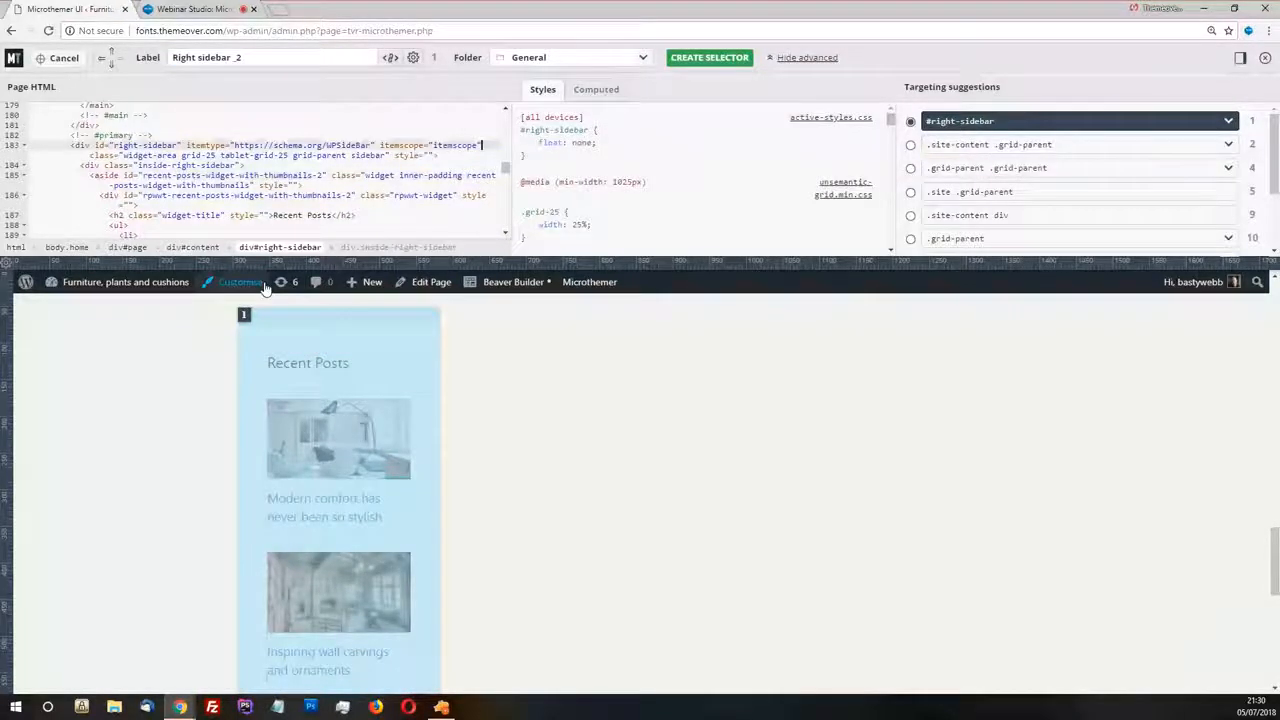
pyautogui.moveTo(245, 315)
pyautogui.click(286, 341)
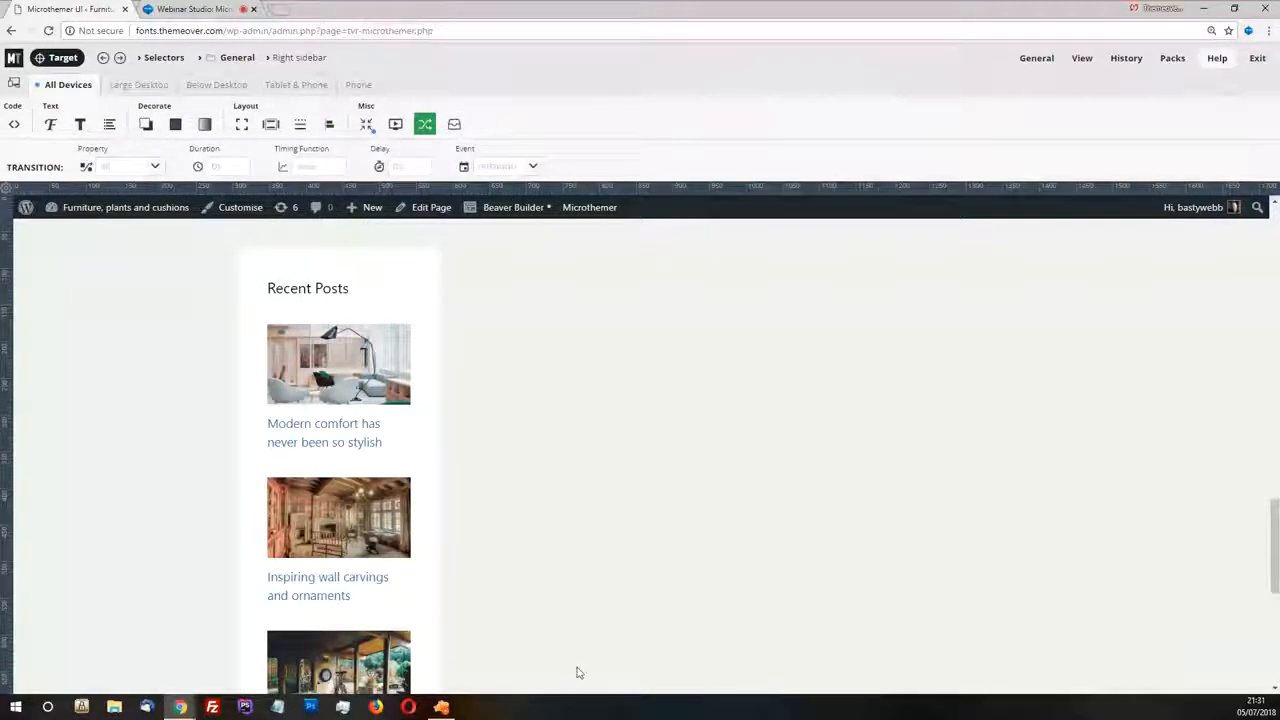
# Switch to Zeplin and examine the recent post cards near the end of the Webinar-home design
pyautogui.click(441, 707)
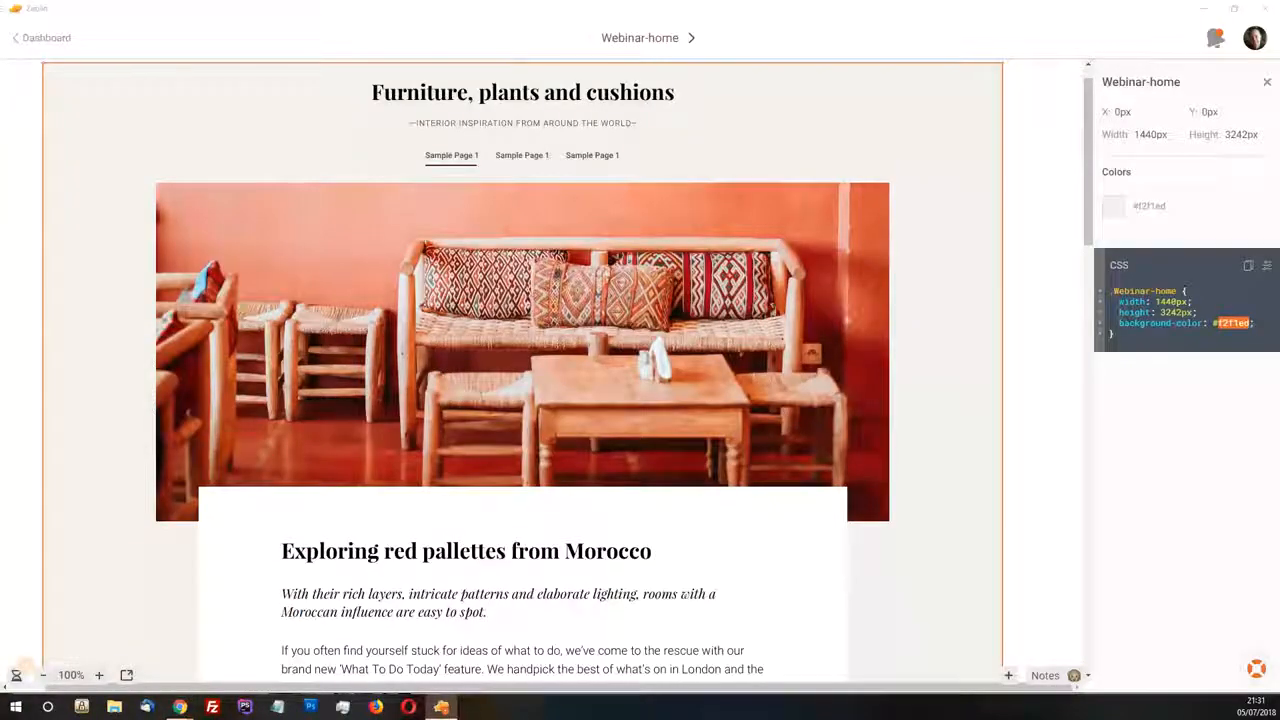
pyautogui.scroll(-10, 545, 383)
pyautogui.scroll(-9, 545, 384)
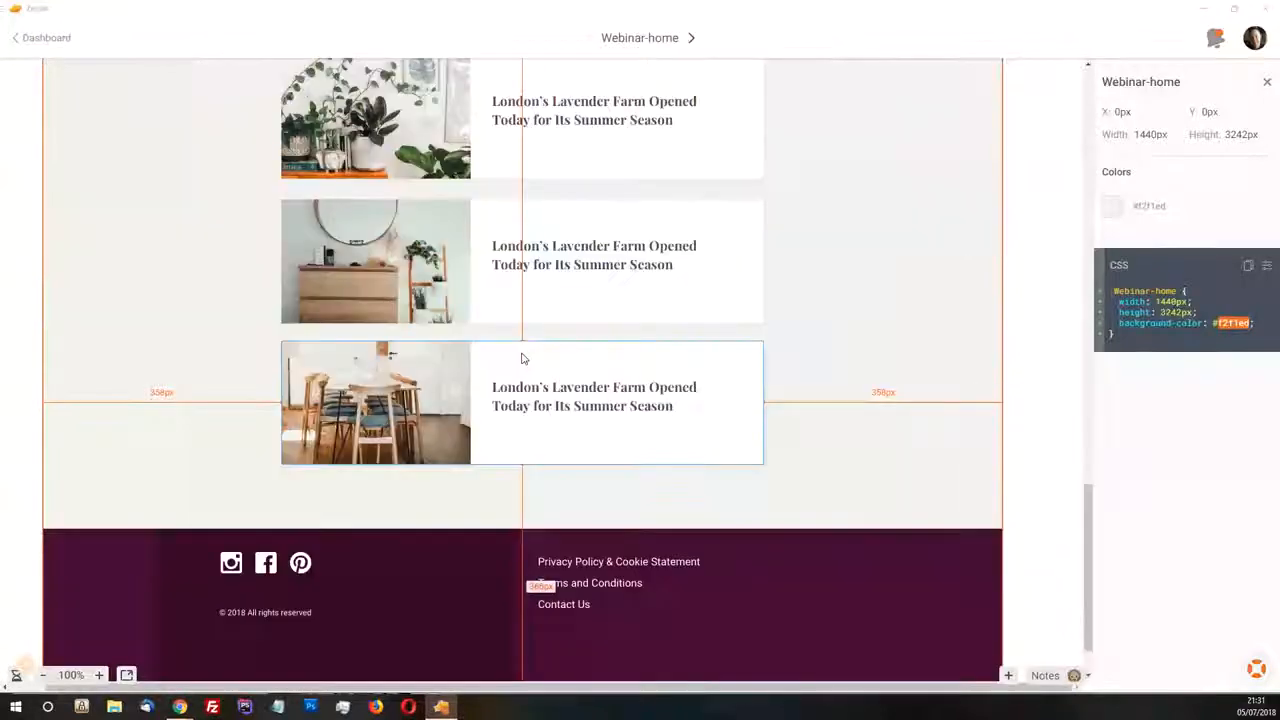
# Inspect the dimensions of the first recent post card in the Zeplin design
pyautogui.scroll(3, 523, 357)
pyautogui.click(377, 260)
pyautogui.click(575, 252)
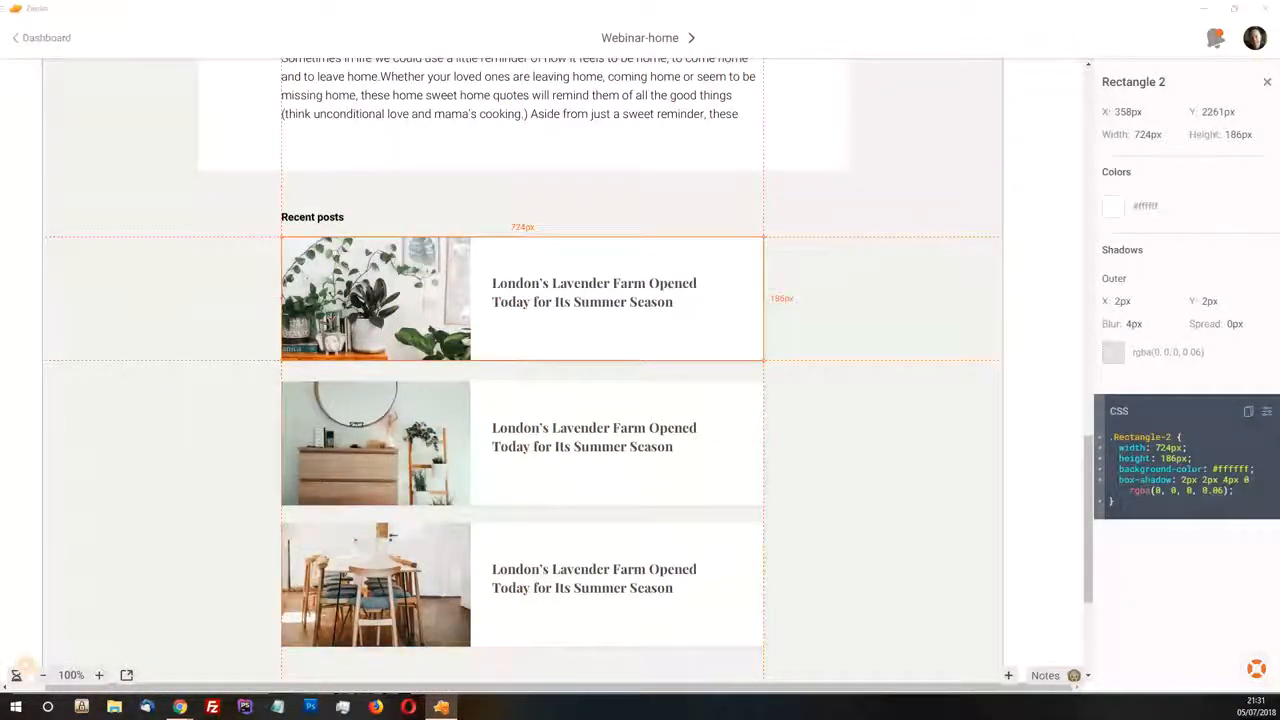
# Switch back to Microthemer and set the Right sidebar's width to auto and its max width to 724
pyautogui.hotkey('alt', 'Tab')
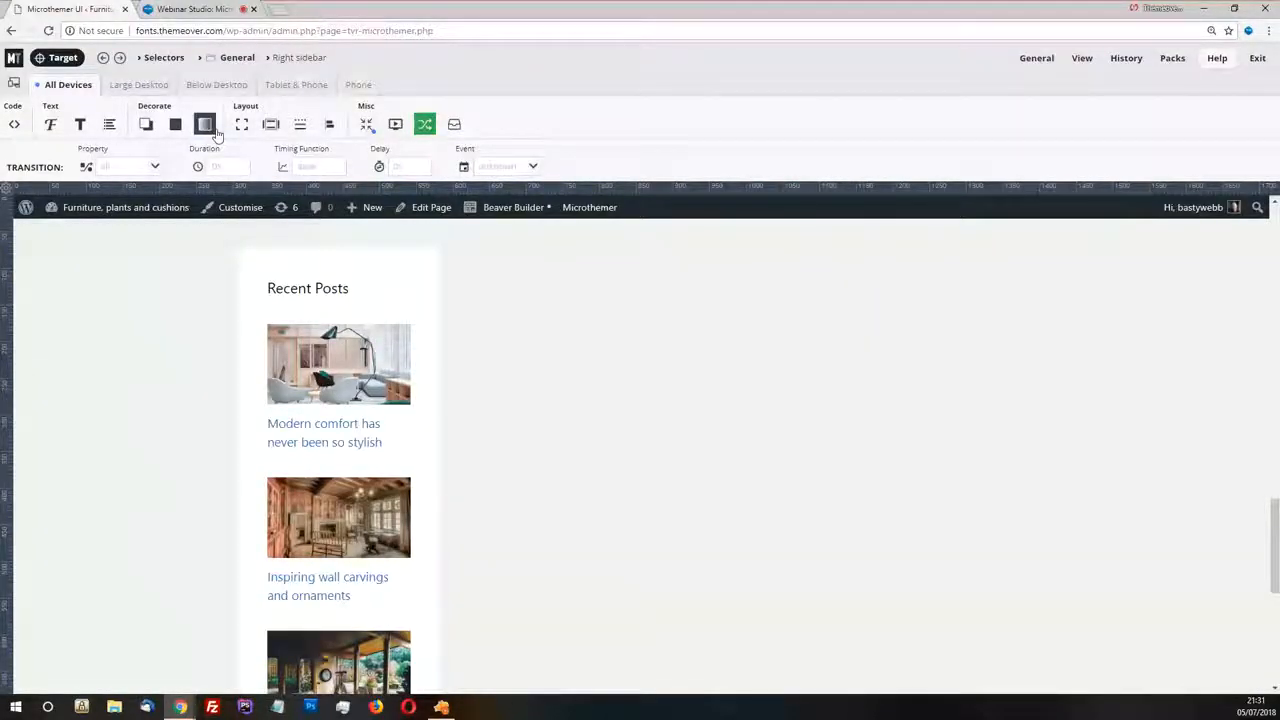
pyautogui.click(241, 124)
pyautogui.click(280, 167)
pyautogui.click(91, 170)
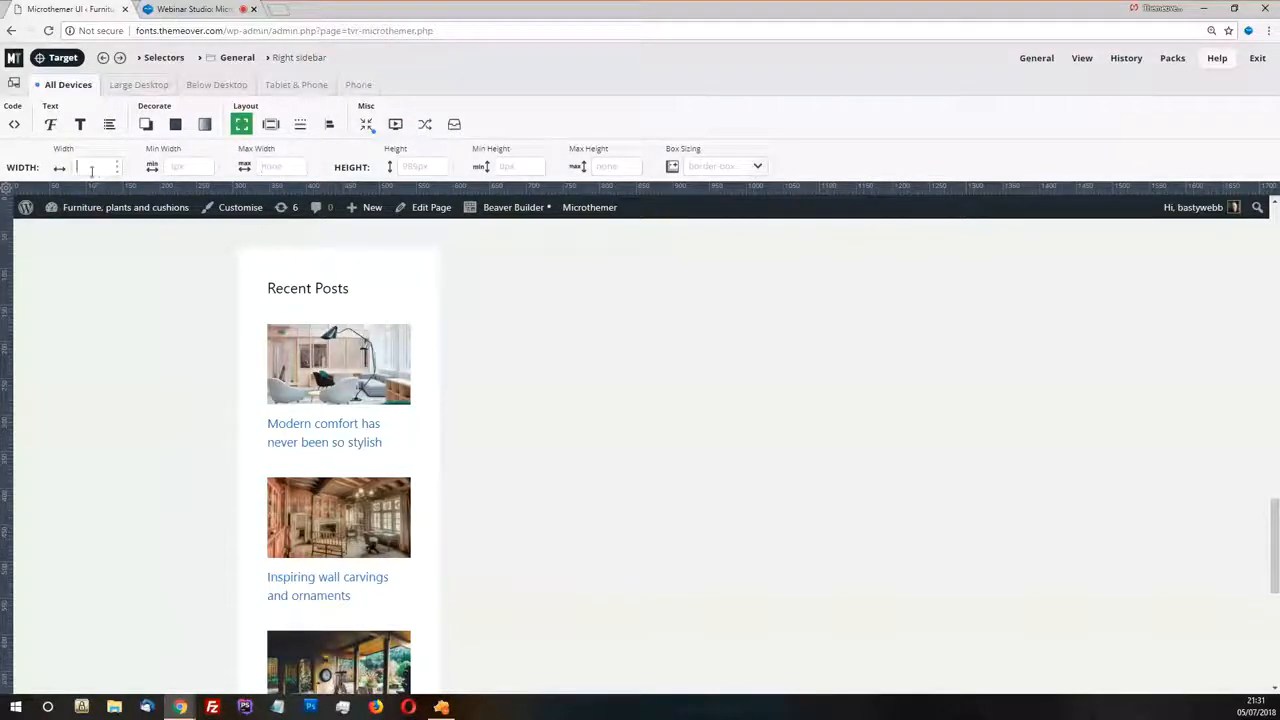
pyautogui.write('auto')
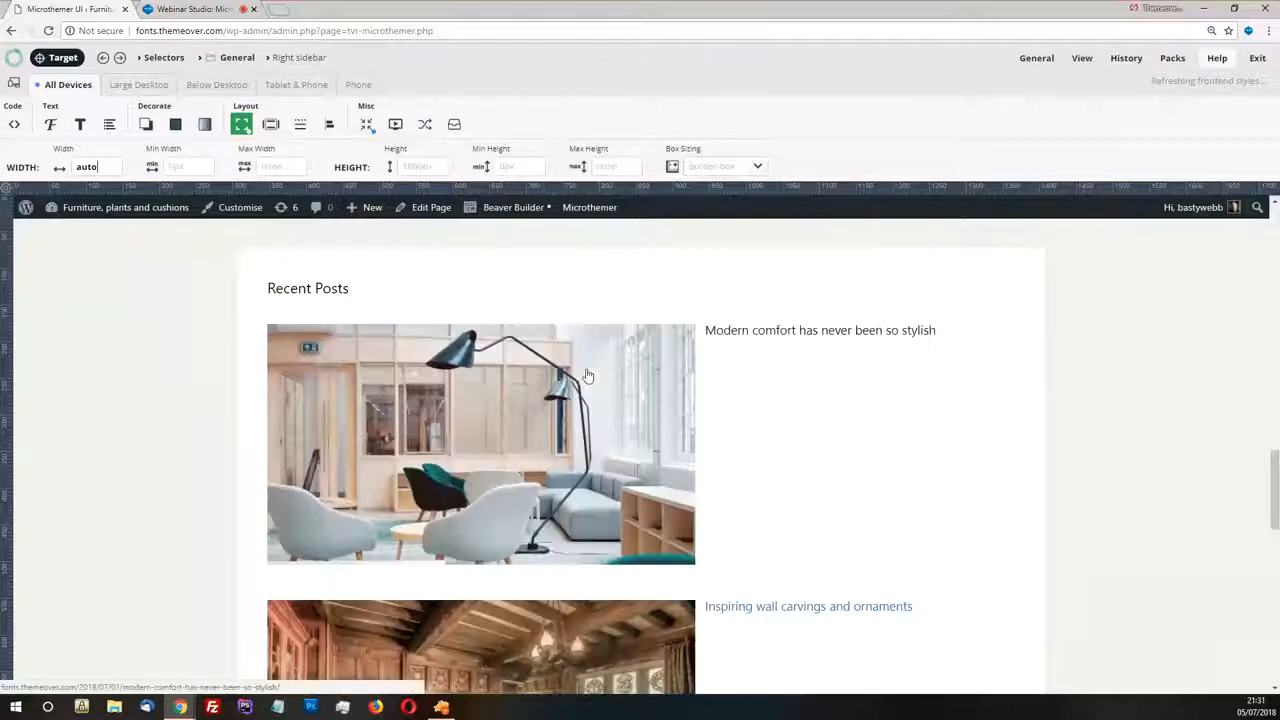
pyautogui.click(287, 173)
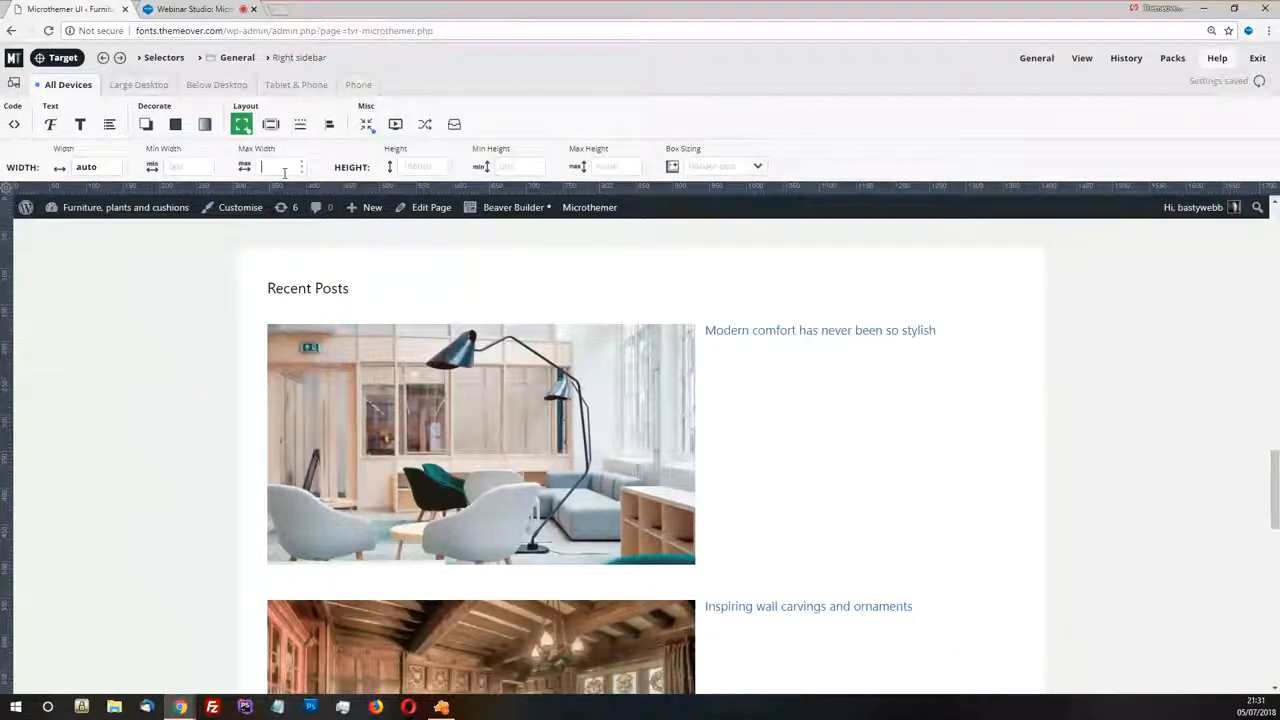
pyautogui.write('724')
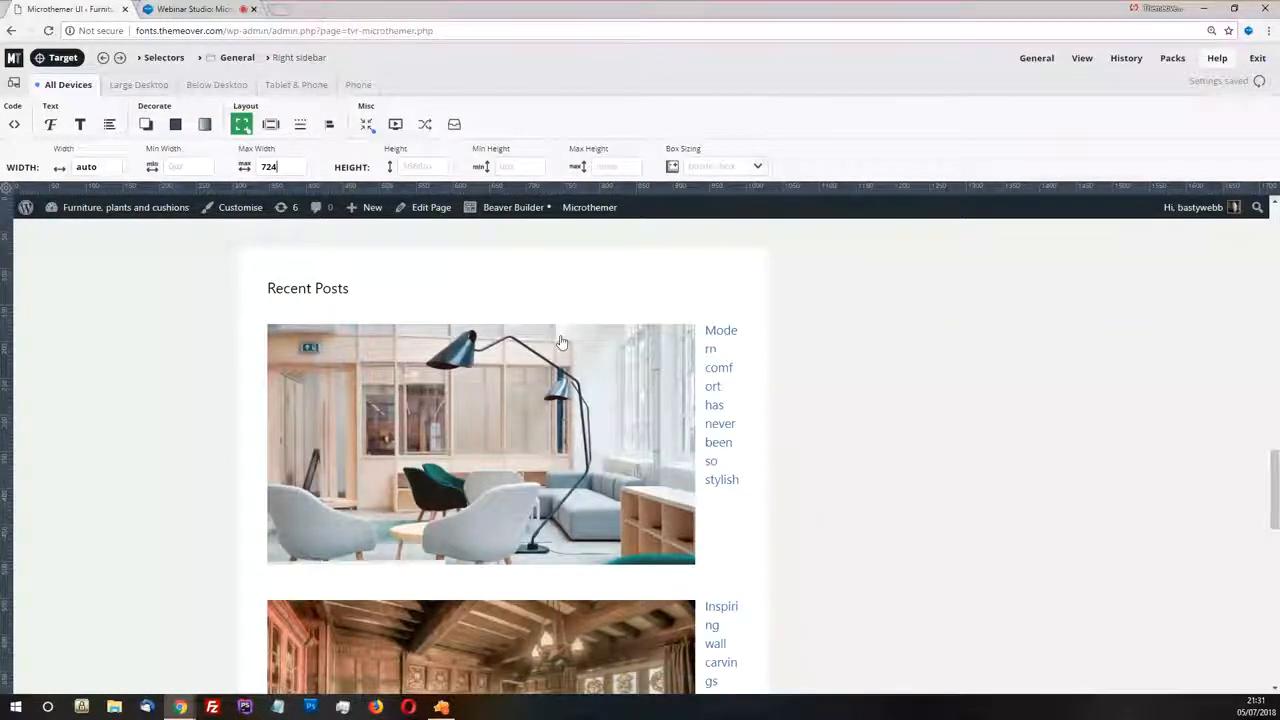
# Target the recent posts widget inside the sidebar and create a selector for it labelled Recent posts widget
pyautogui.click(266, 349)
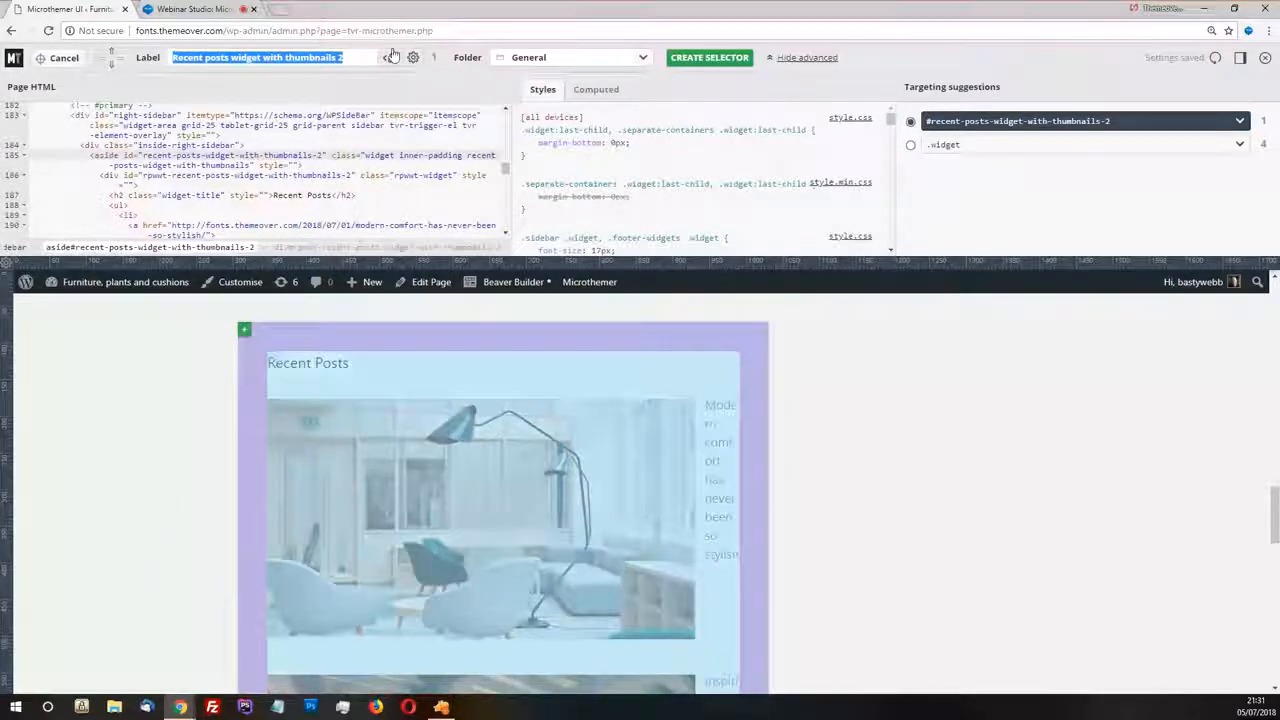
pyautogui.click(350, 59)
pyautogui.moveTo(350, 59); pyautogui.dragTo(263, 62)
pyautogui.press('BackSpace')
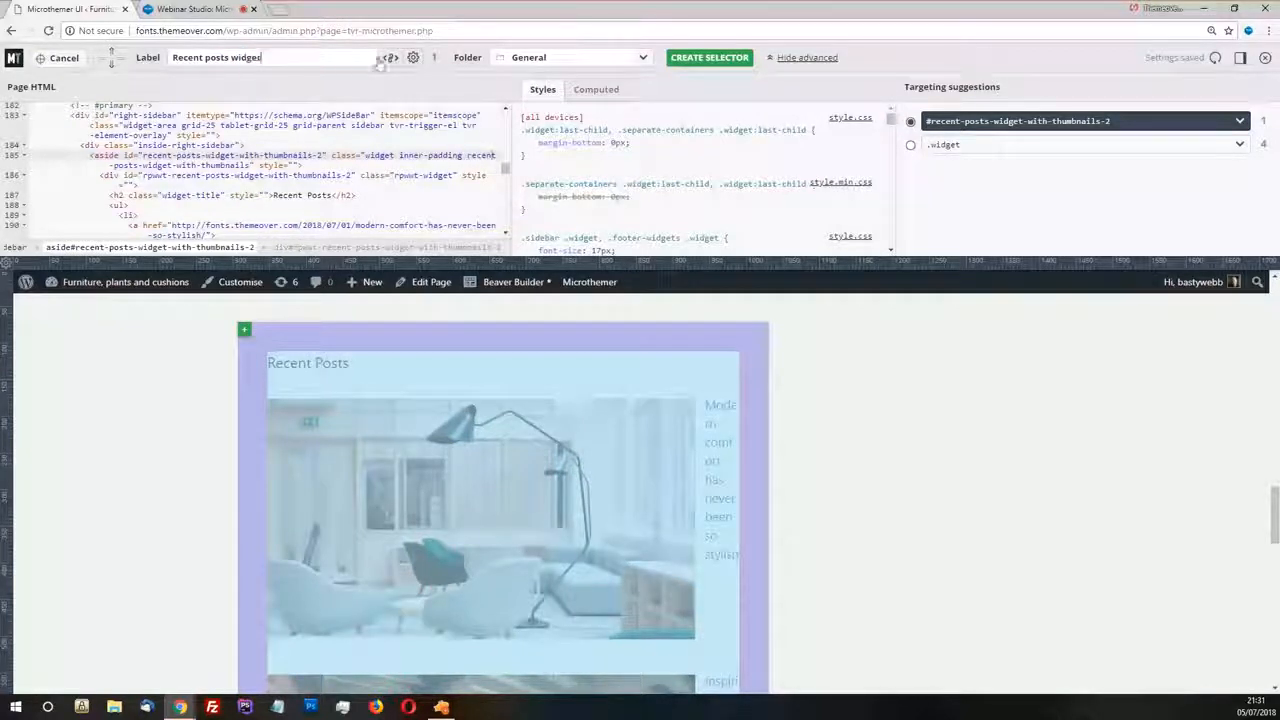
pyautogui.click(718, 58)
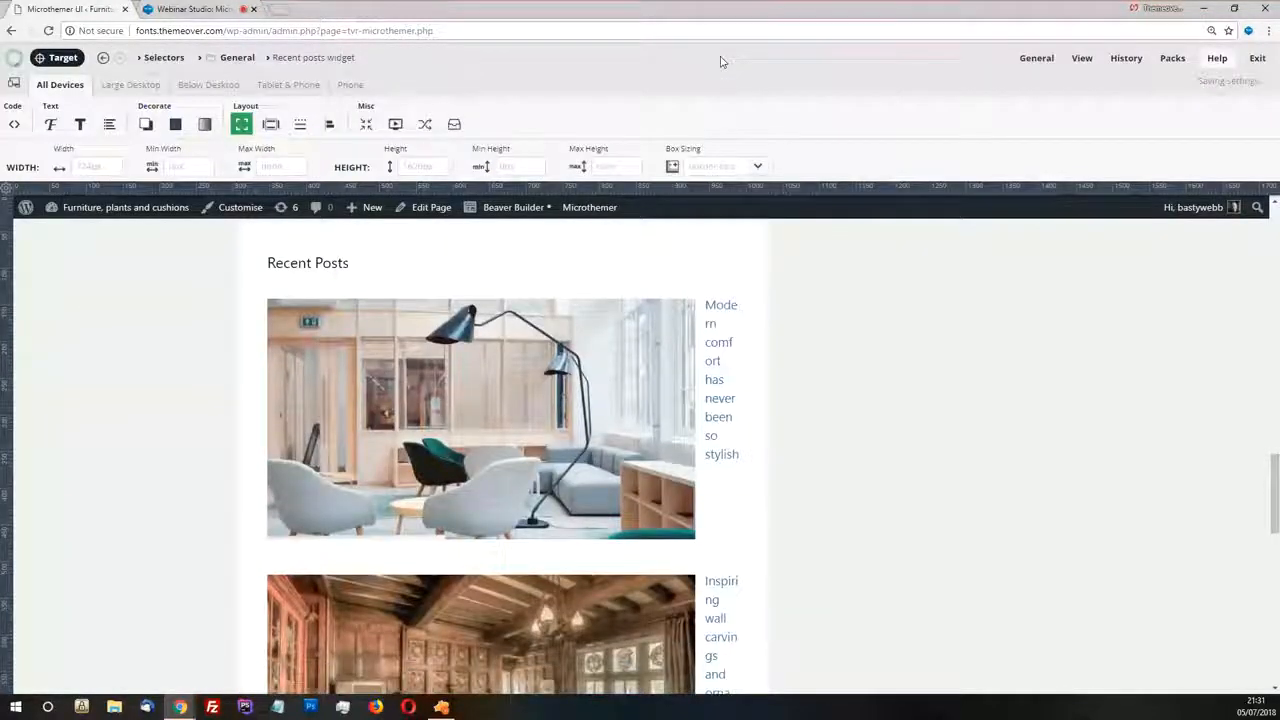
# Link the four padding values of the Recent posts widget and set them all to 0
pyautogui.click(270, 124)
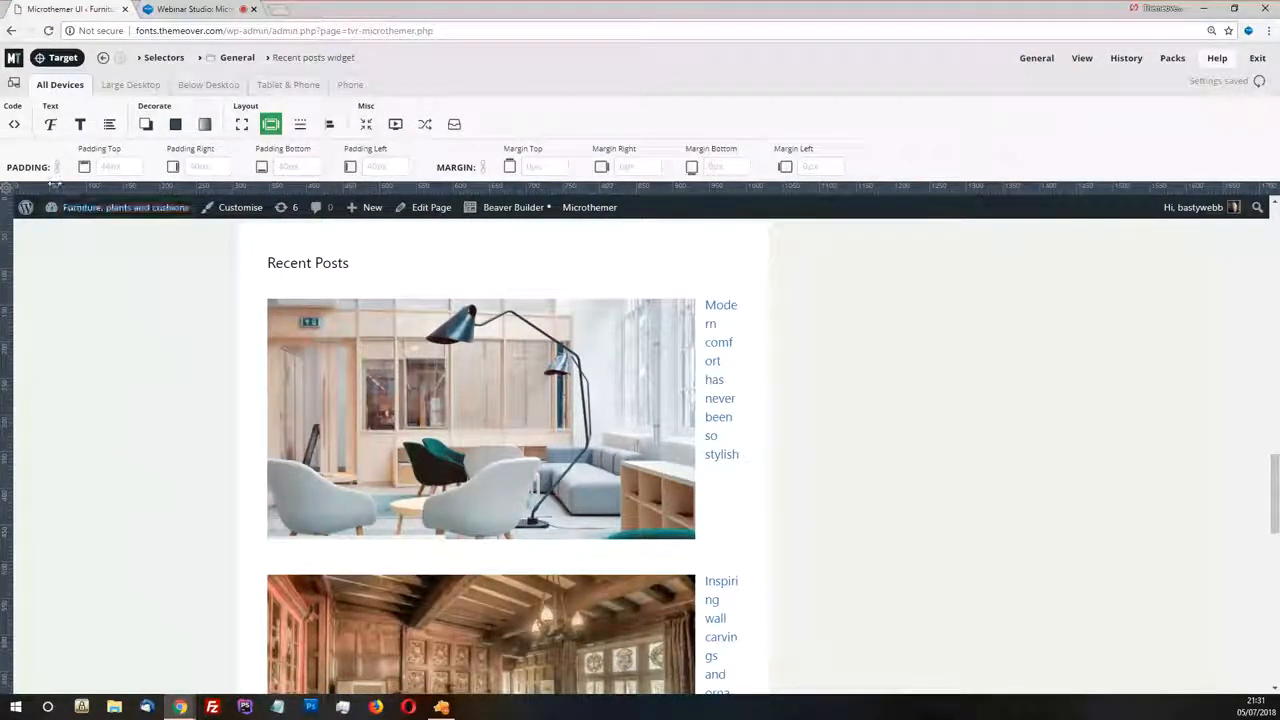
pyautogui.click(57, 167)
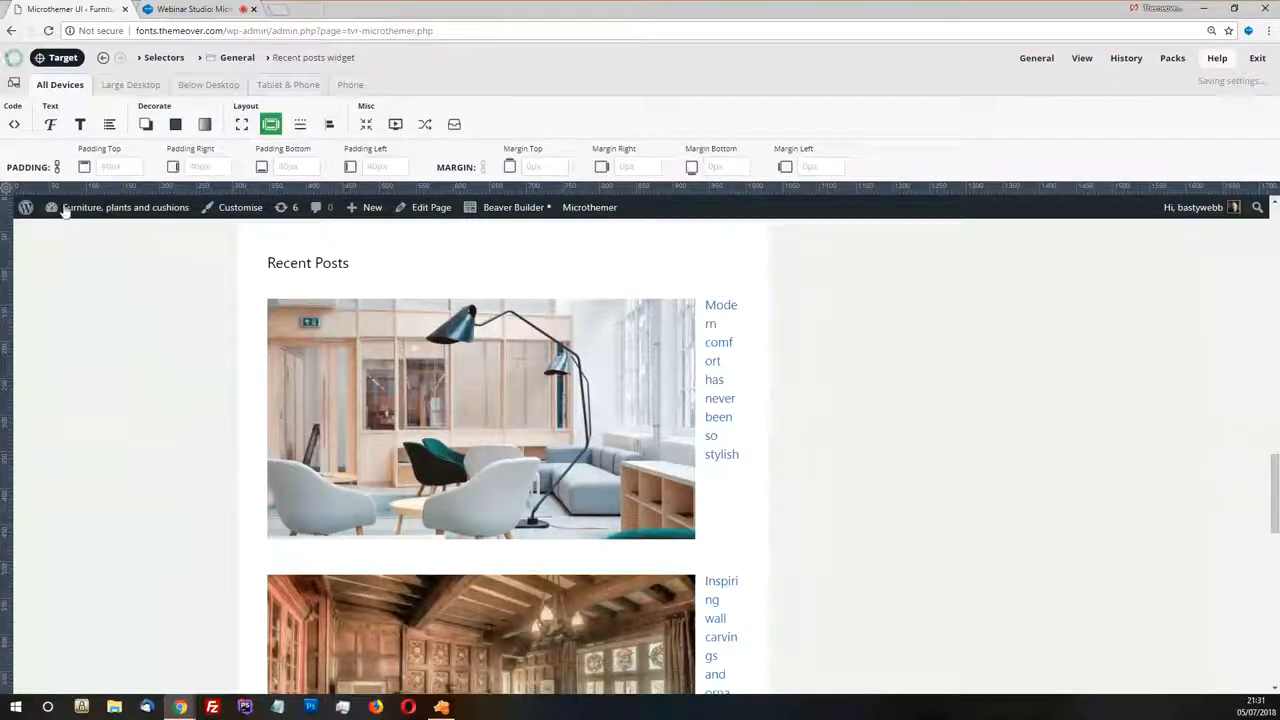
pyautogui.click(137, 168)
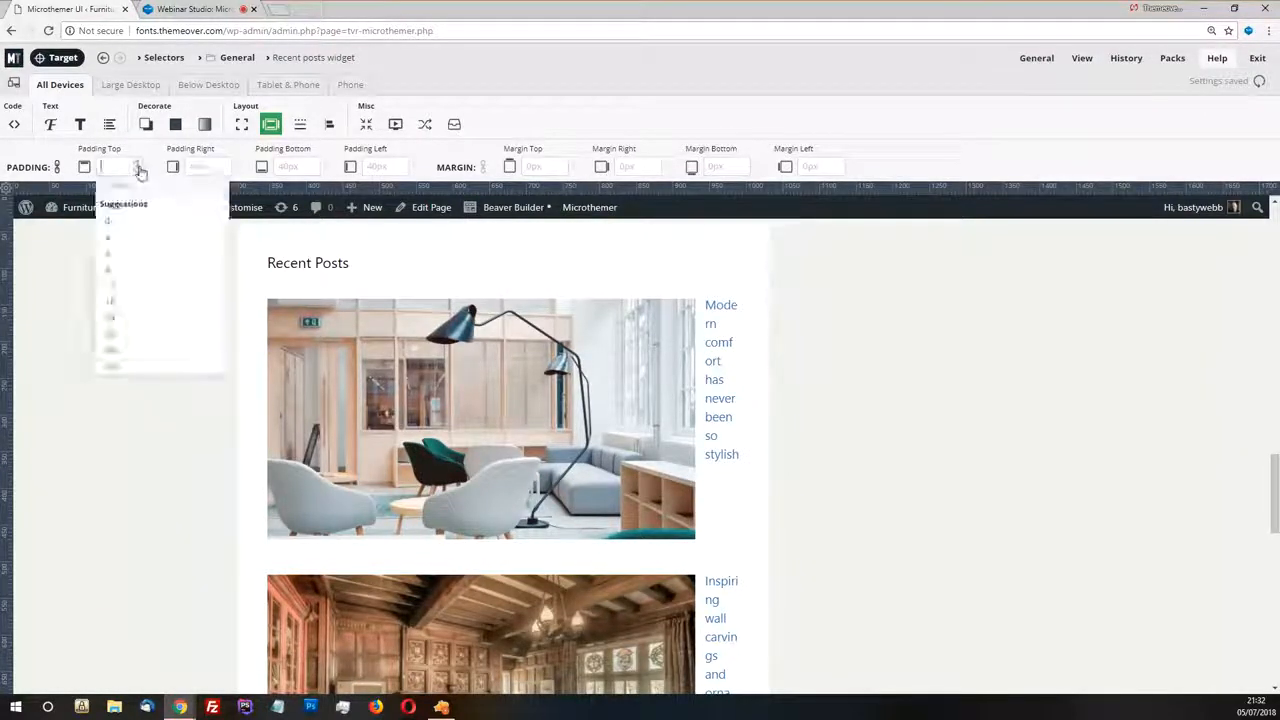
pyautogui.click(128, 228)
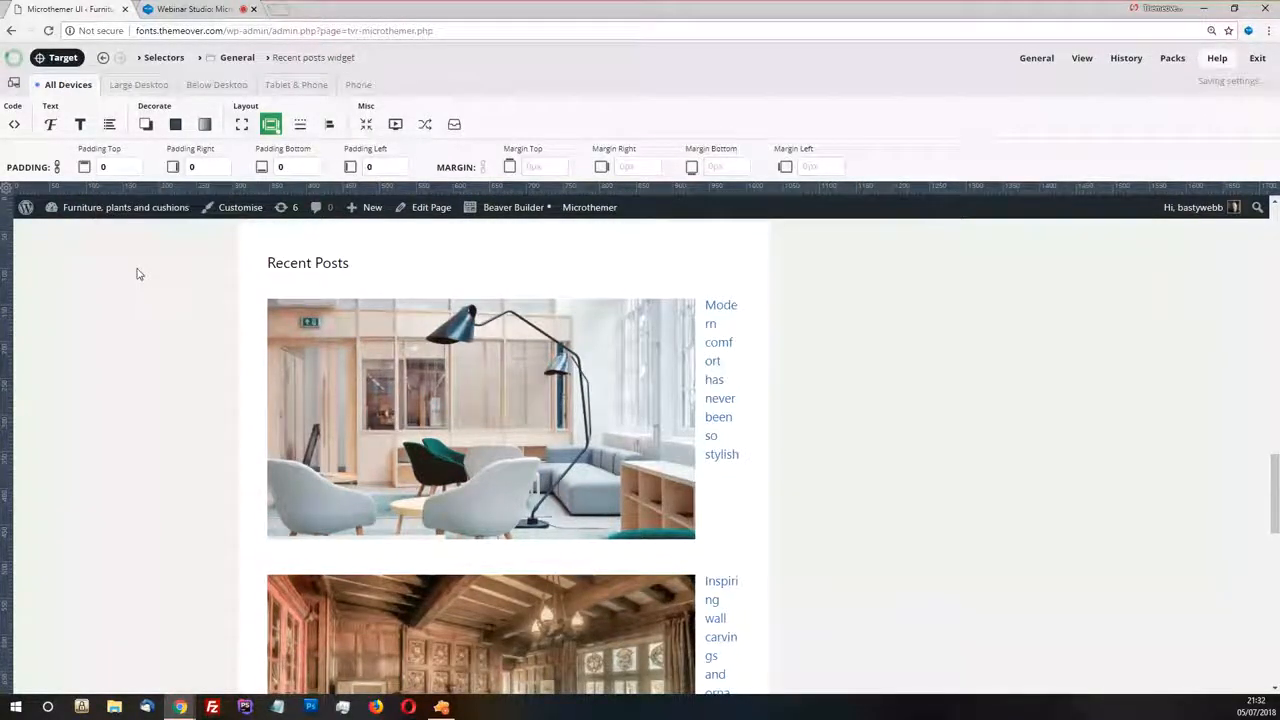
pyautogui.scroll(2, 422, 402)
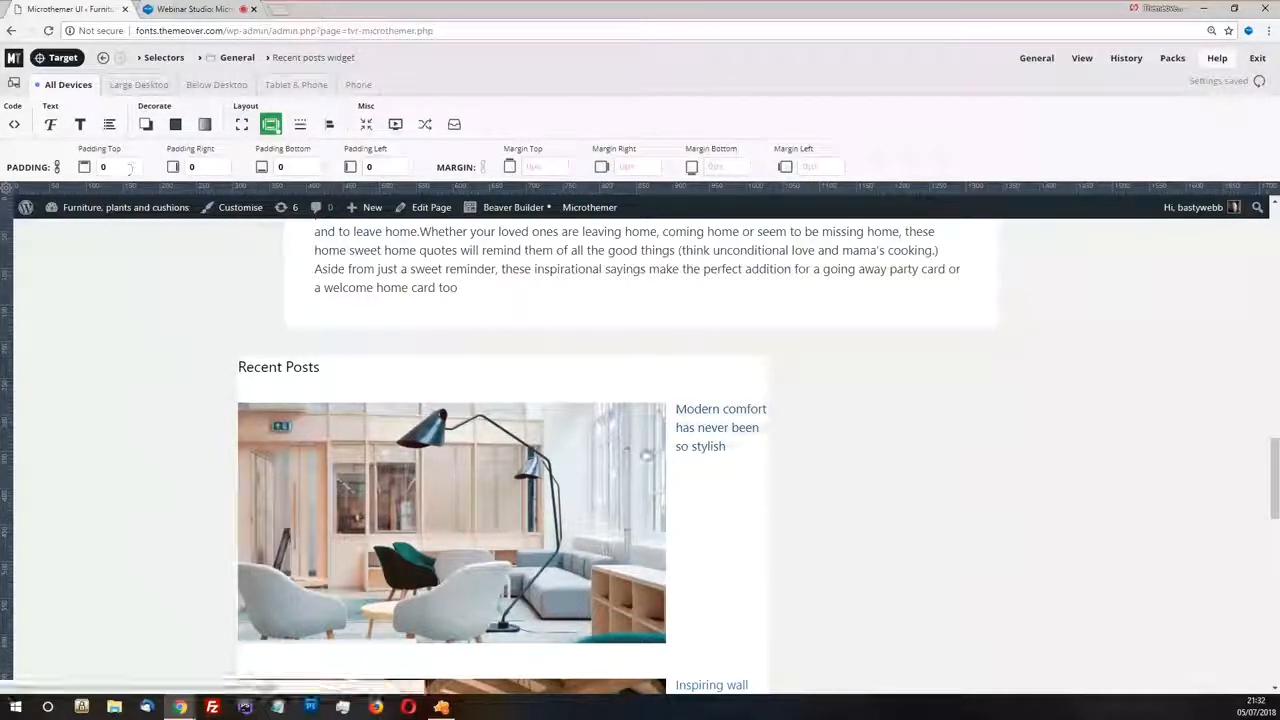
pyautogui.scroll(-1, 358, 301)
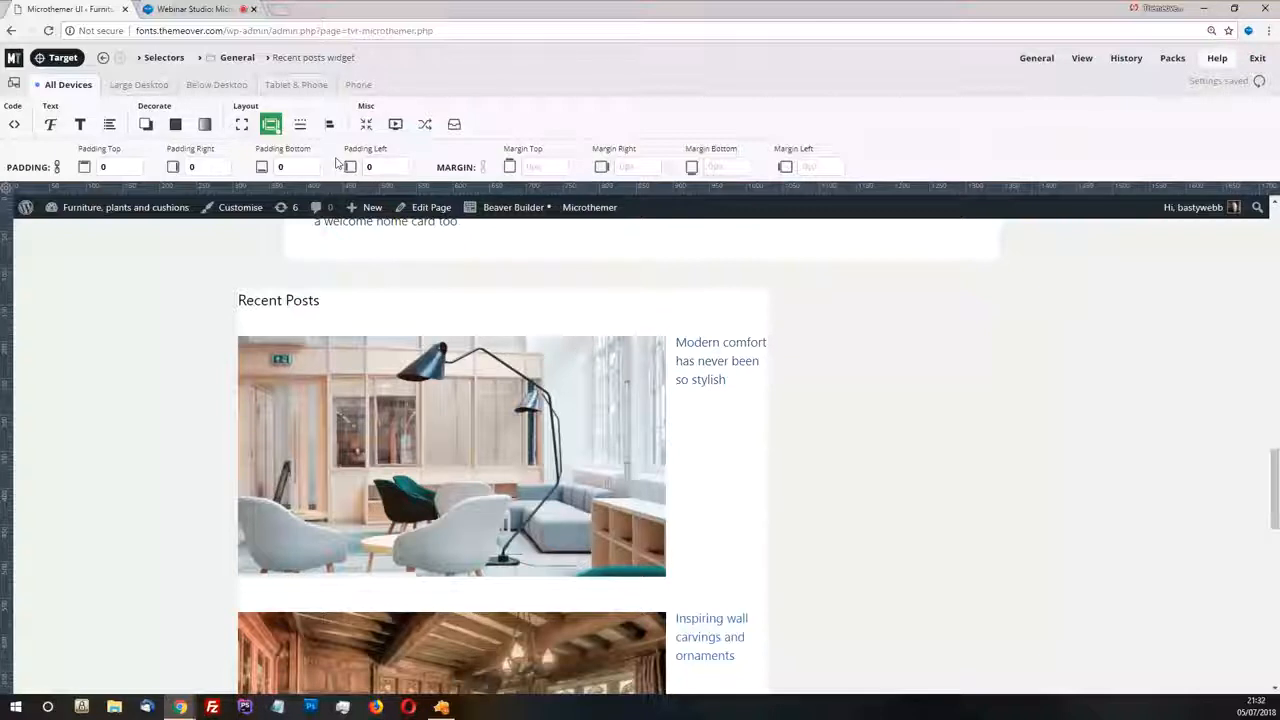
# Try to centre the Recent posts widget by setting its right and left margins to auto
pyautogui.click(655, 168)
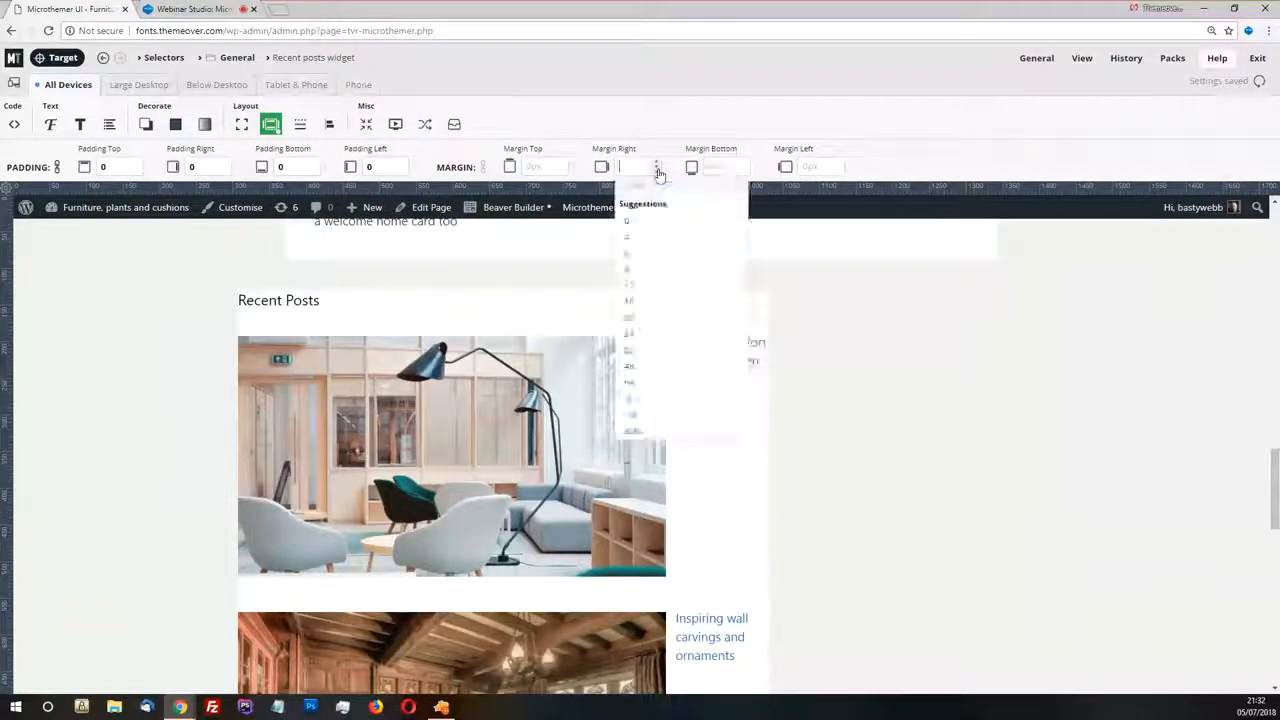
pyautogui.click(634, 431)
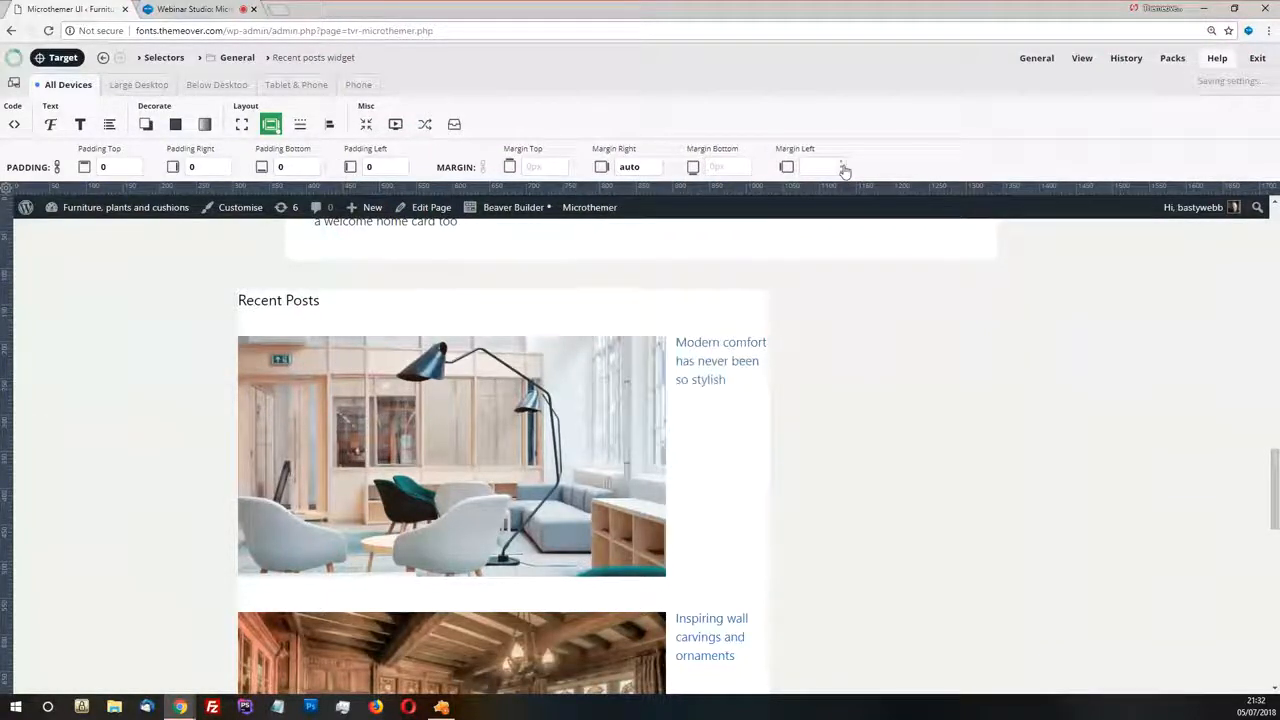
pyautogui.click(841, 167)
pyautogui.click(843, 412)
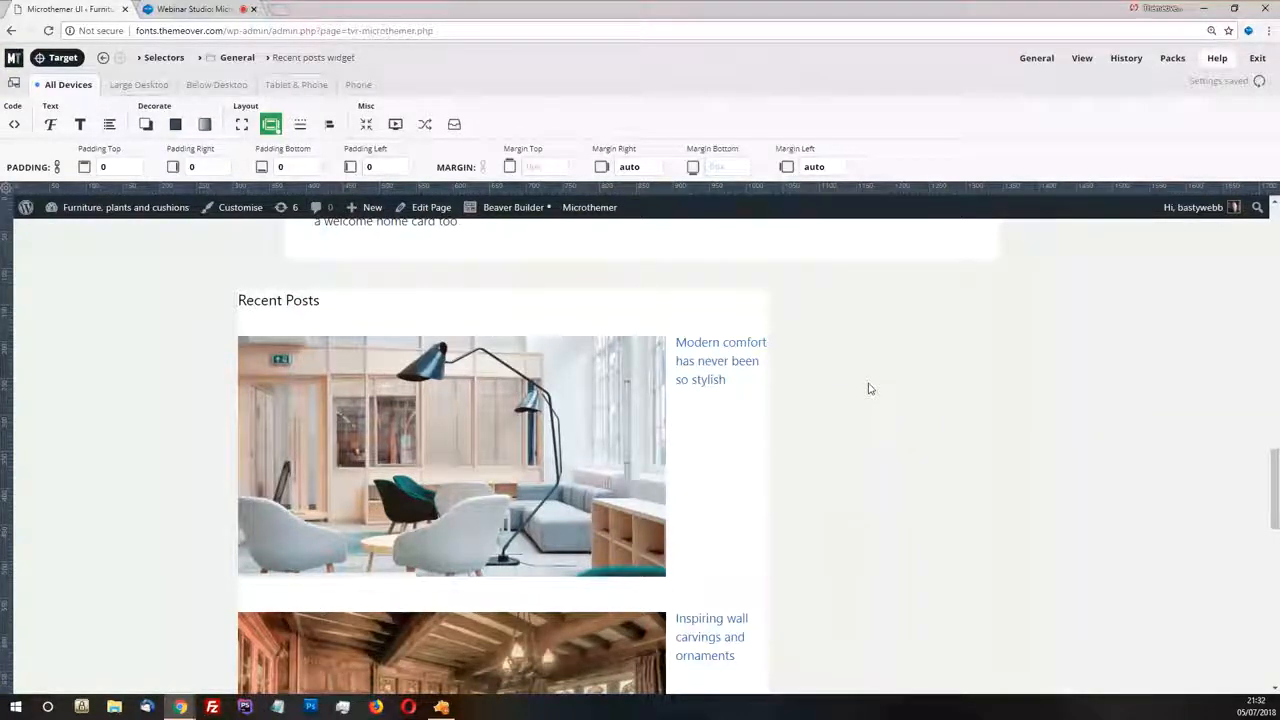
pyautogui.scroll(-2, 869, 388)
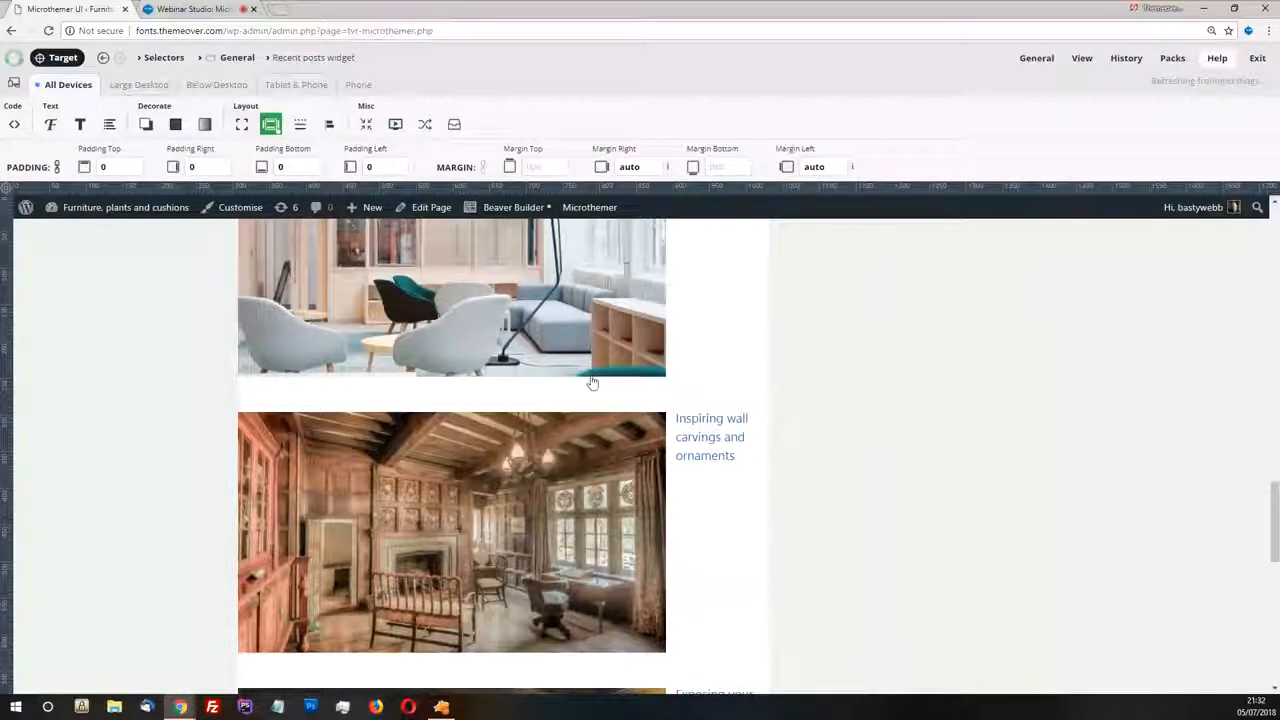
pyautogui.scroll(3, 612, 360)
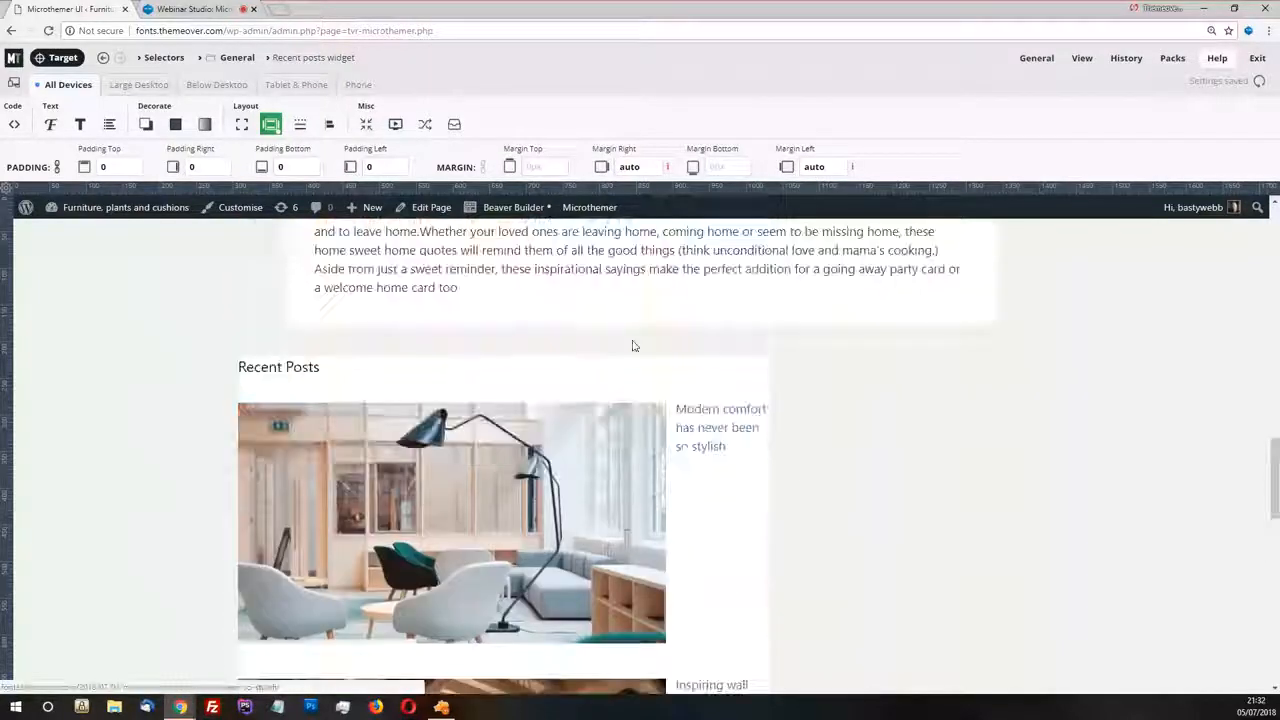
pyautogui.click(63, 58)
pyautogui.click(367, 458)
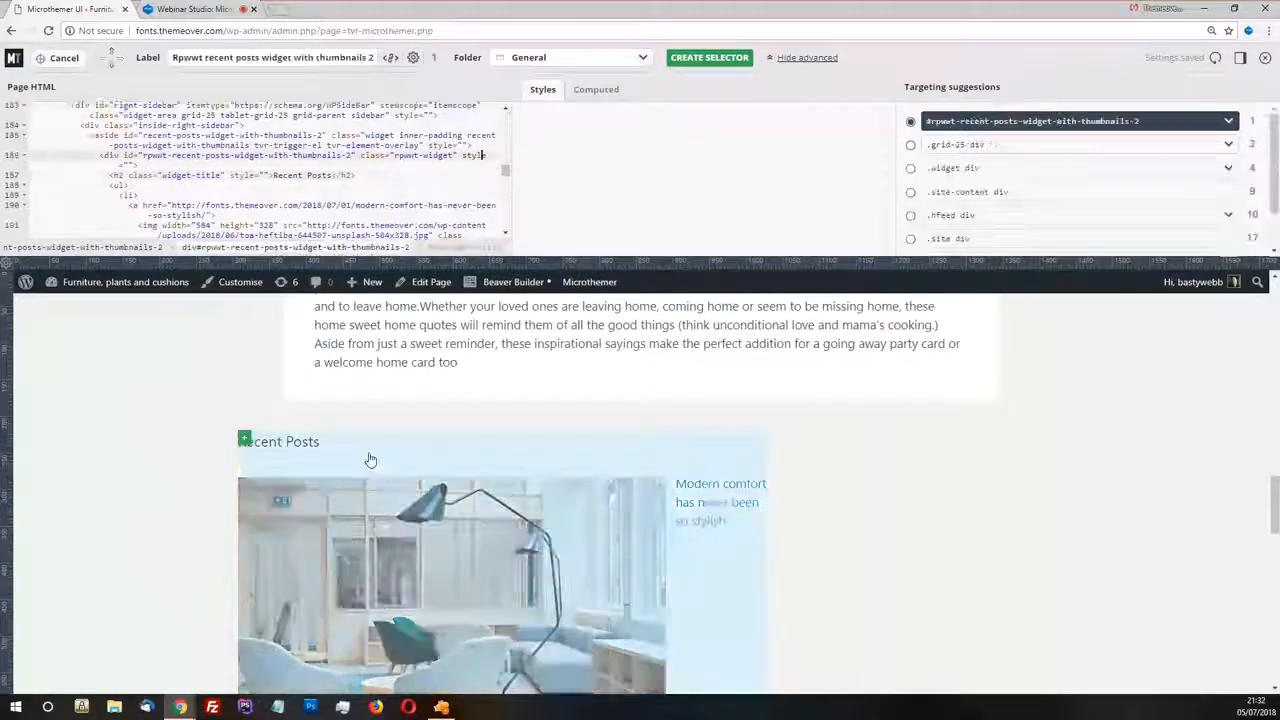
pyautogui.click(63, 58)
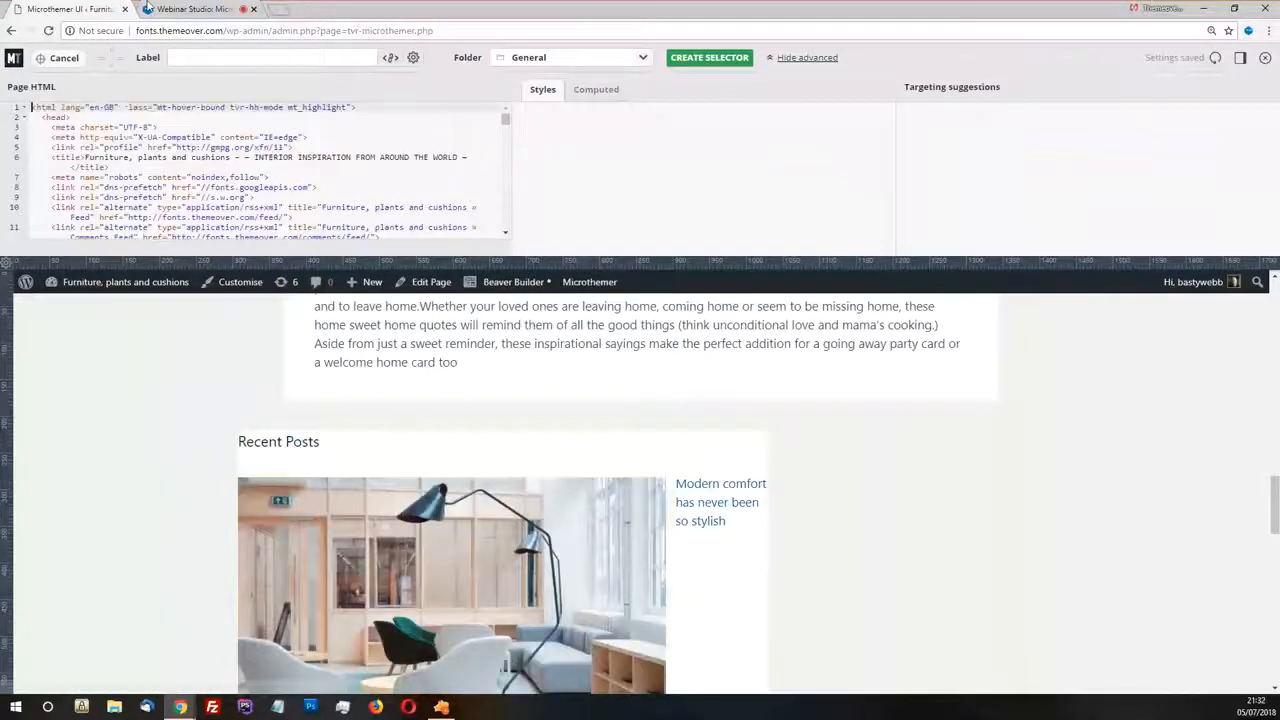
pyautogui.click(66, 59)
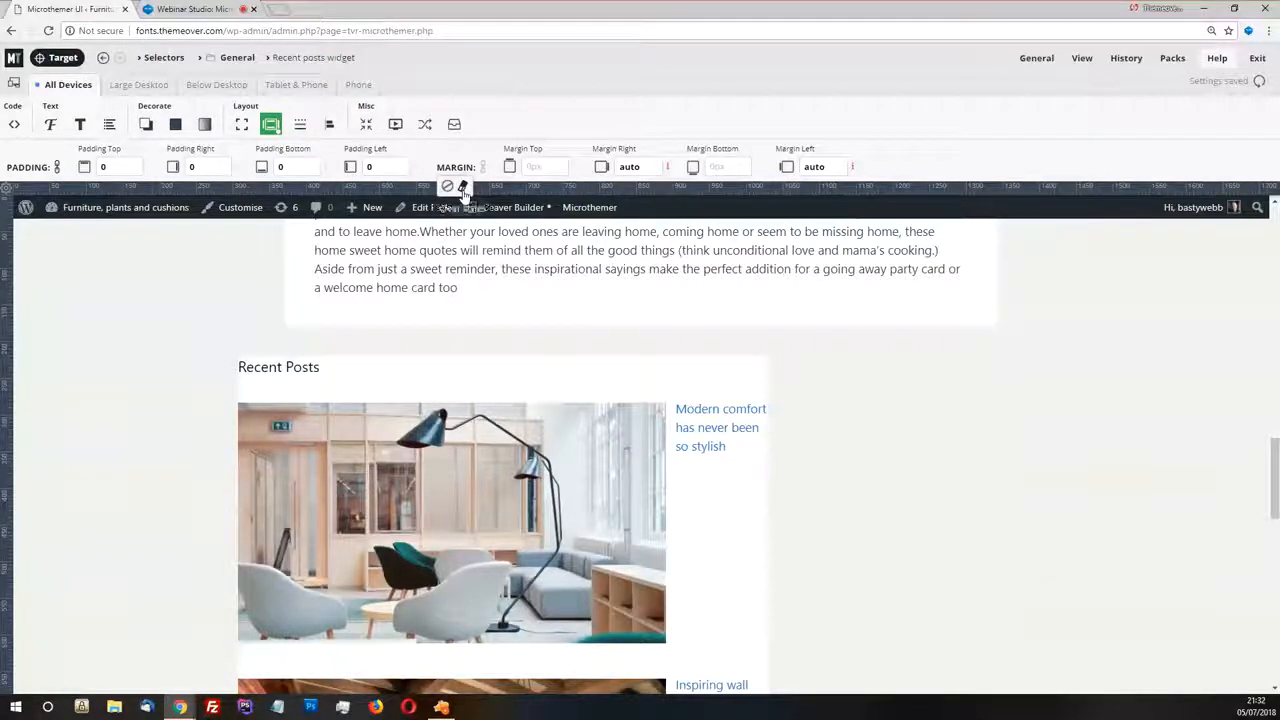
# Clear the margin settings of the Recent posts widget
pyautogui.click(448, 185)
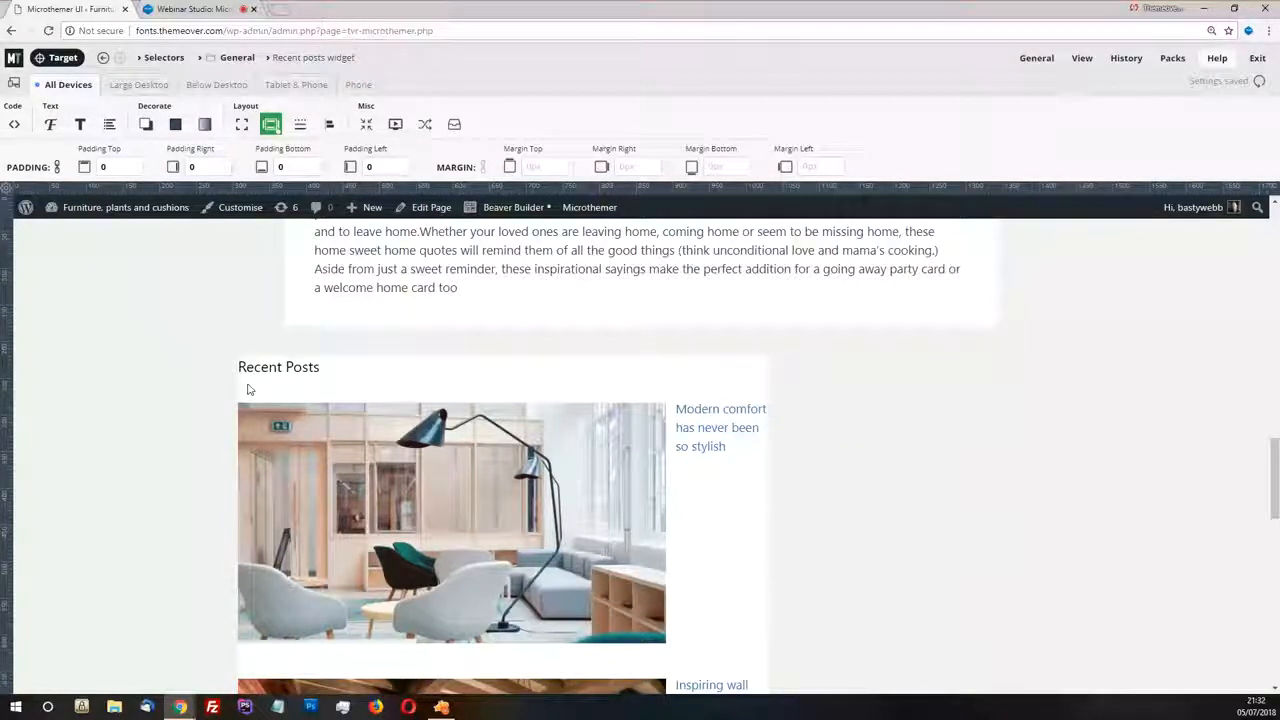
# Target the Recent Posts heading, go up to the right-sidebar container, and open its existing Right sidebar selector
pyautogui.click(103, 57)
pyautogui.scroll(-2, 320, 240)
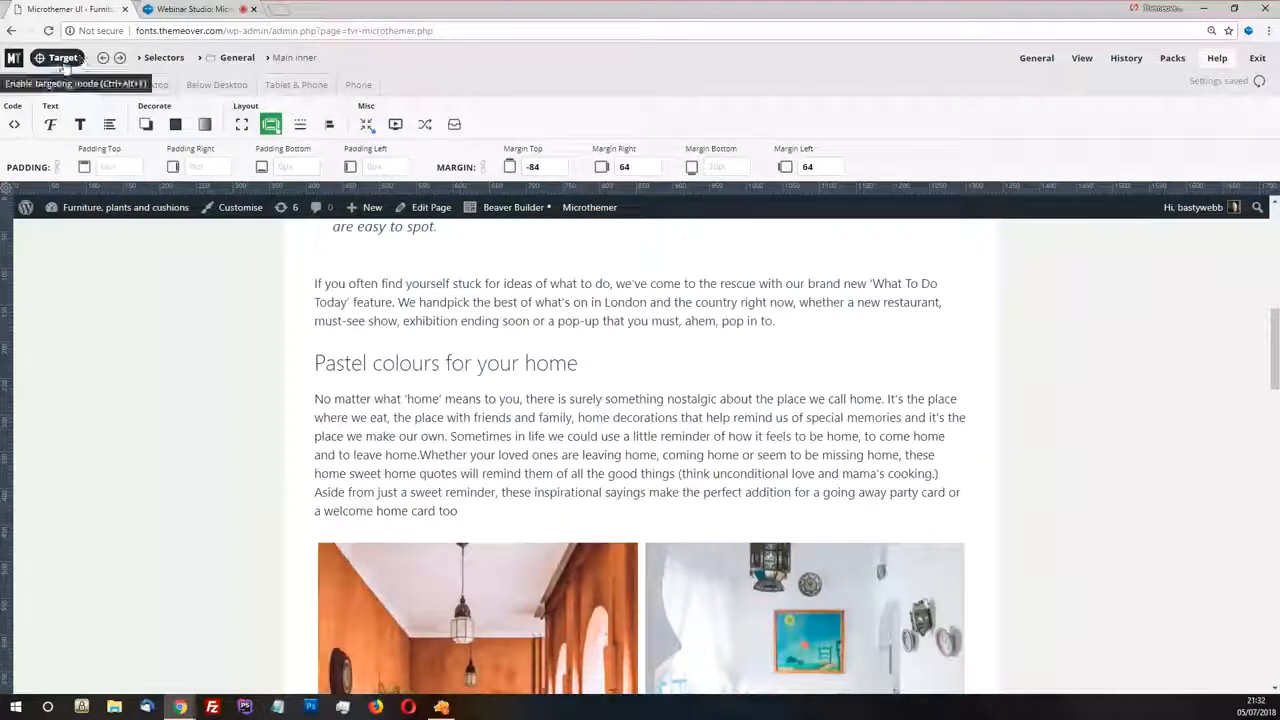
pyautogui.click(62, 58)
pyautogui.scroll(-6, 451, 453)
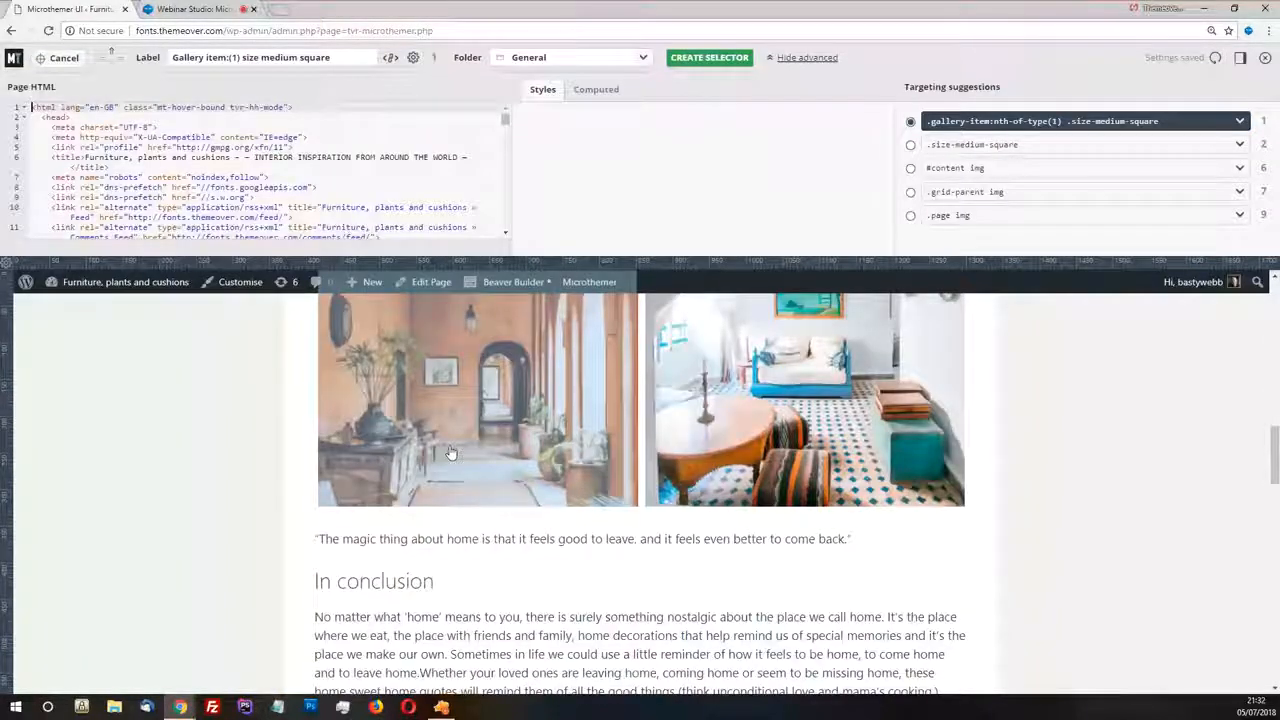
pyautogui.scroll(-4, 451, 453)
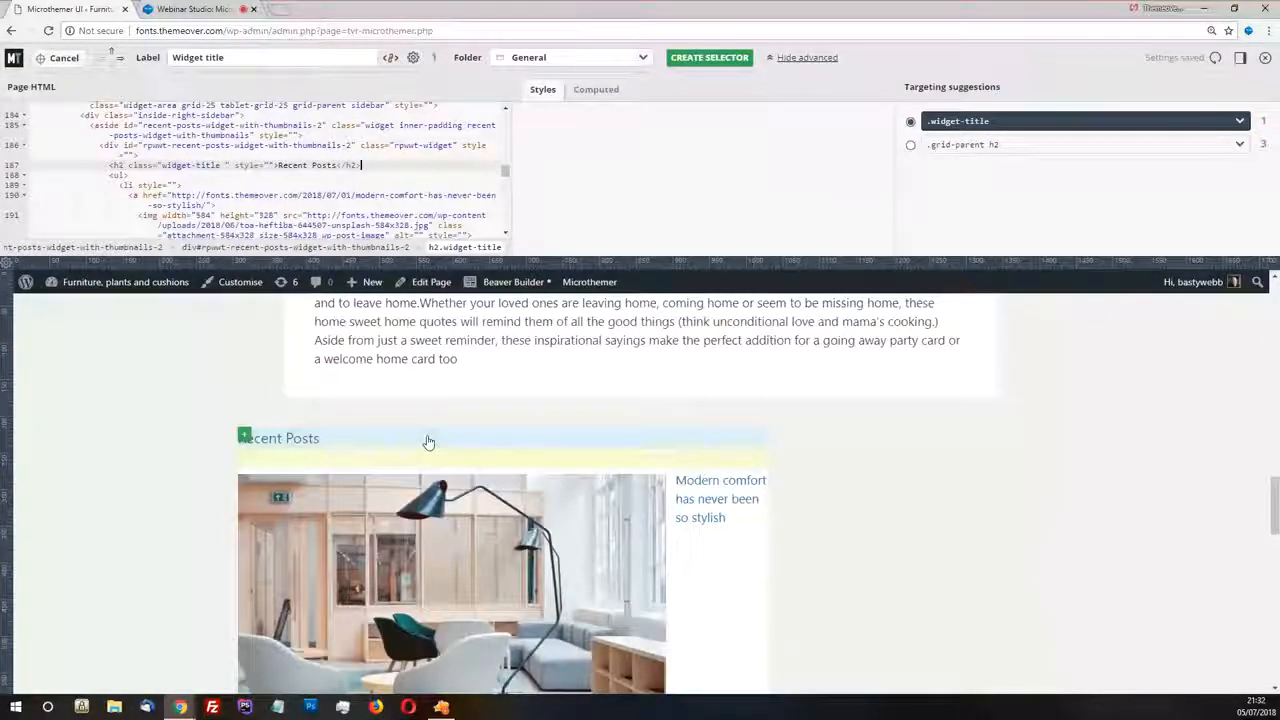
pyautogui.click(428, 445)
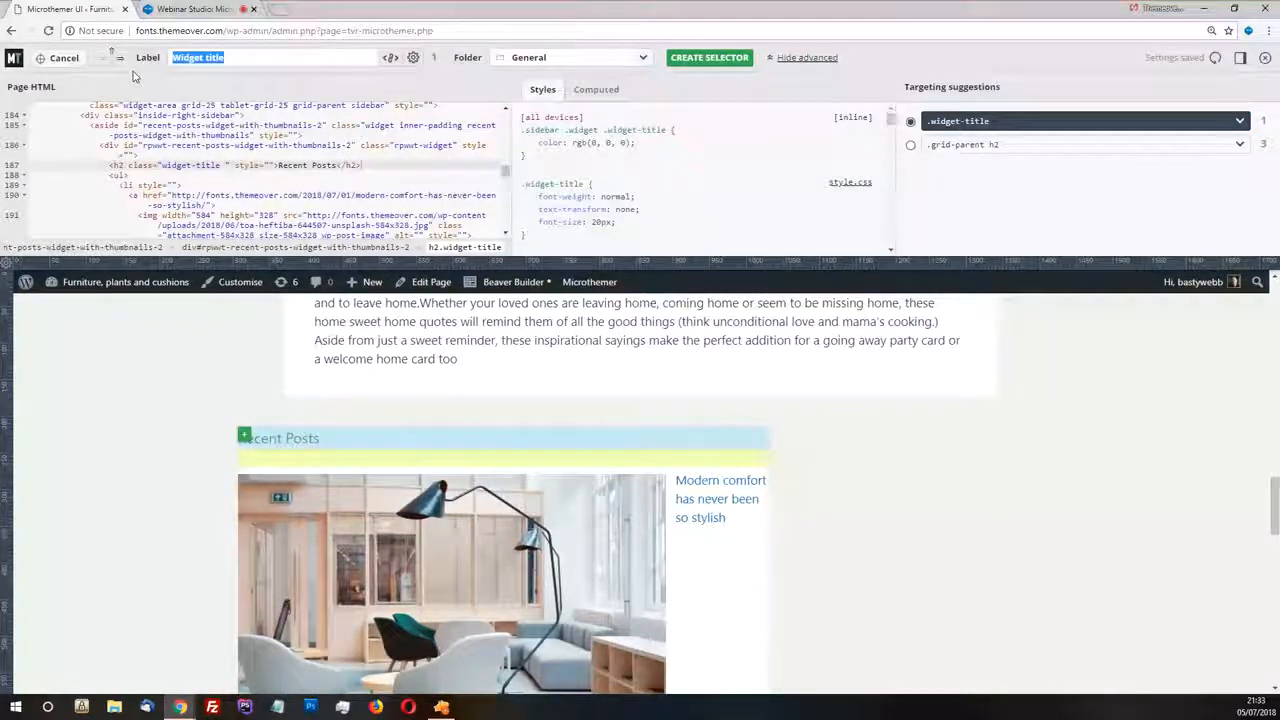
pyautogui.click(111, 57)
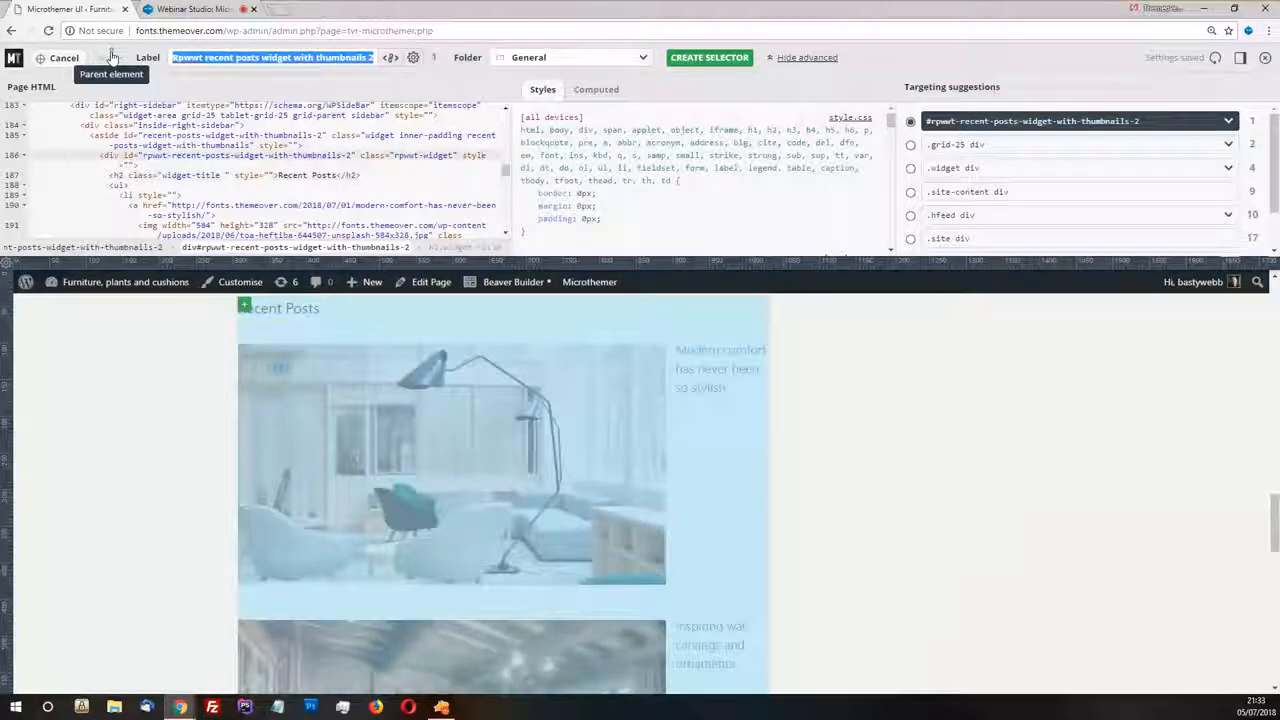
pyautogui.scroll(2, 473, 485)
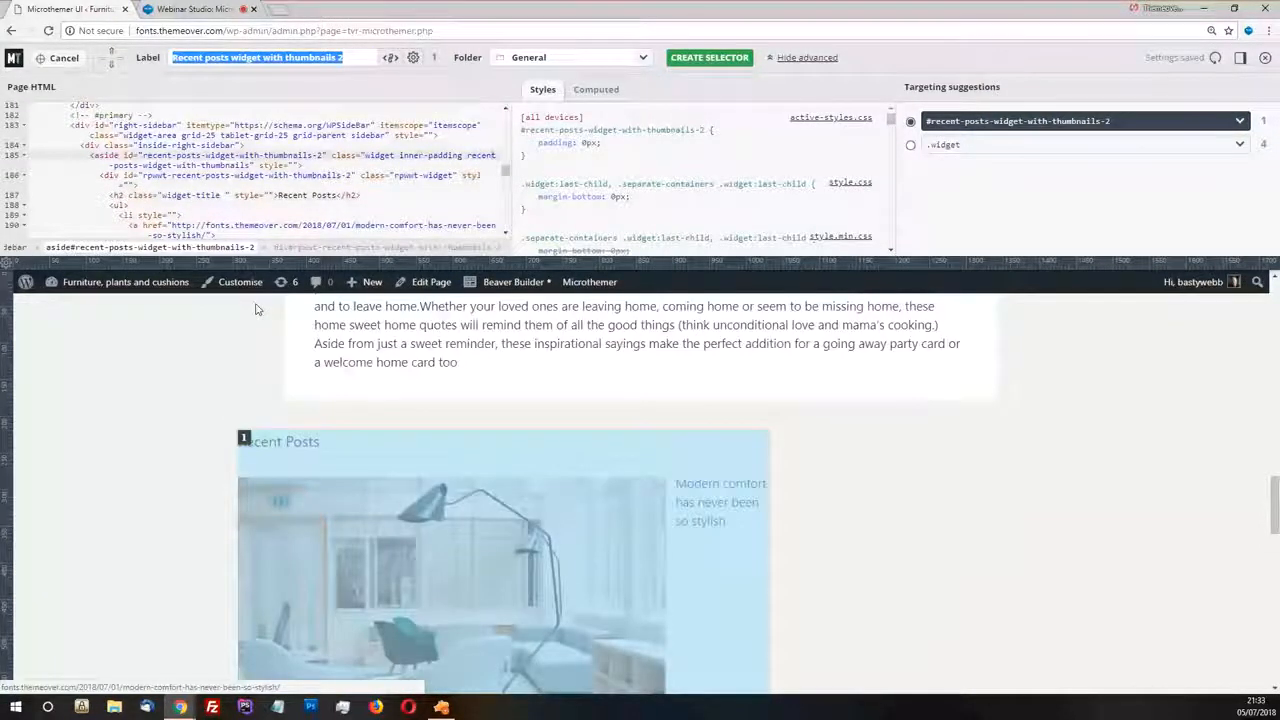
pyautogui.click(90, 126)
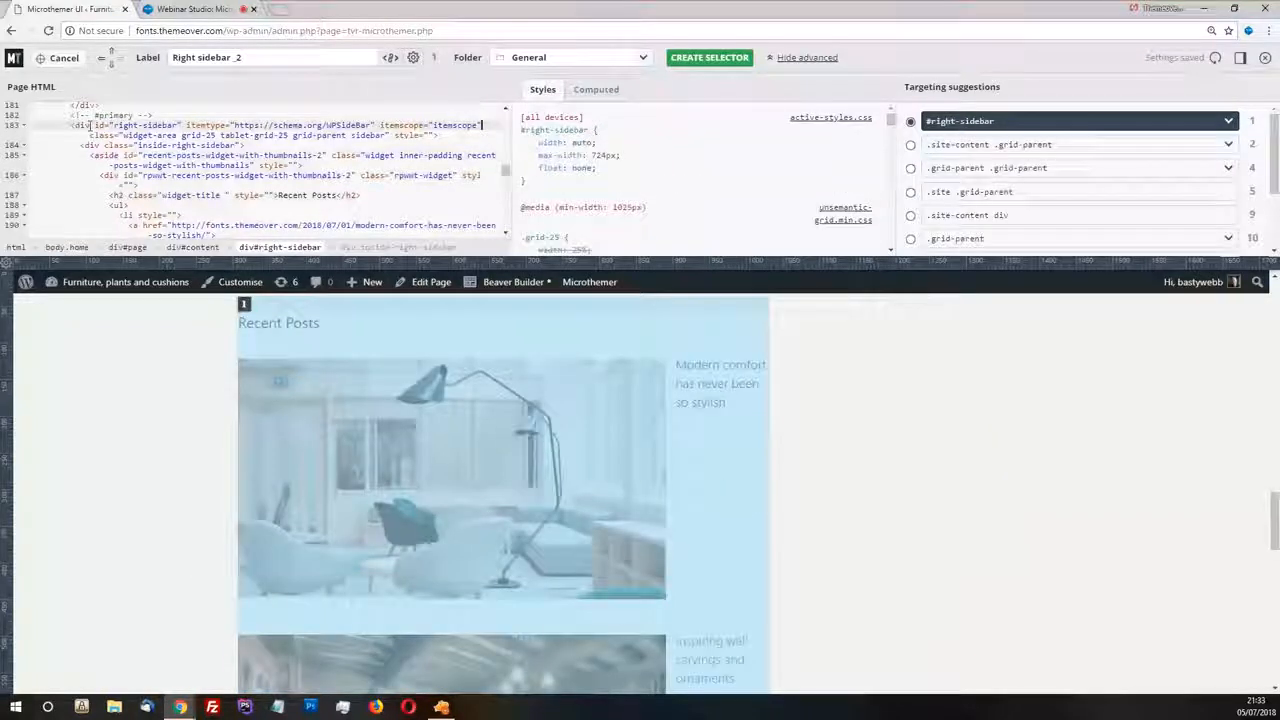
pyautogui.click(249, 308)
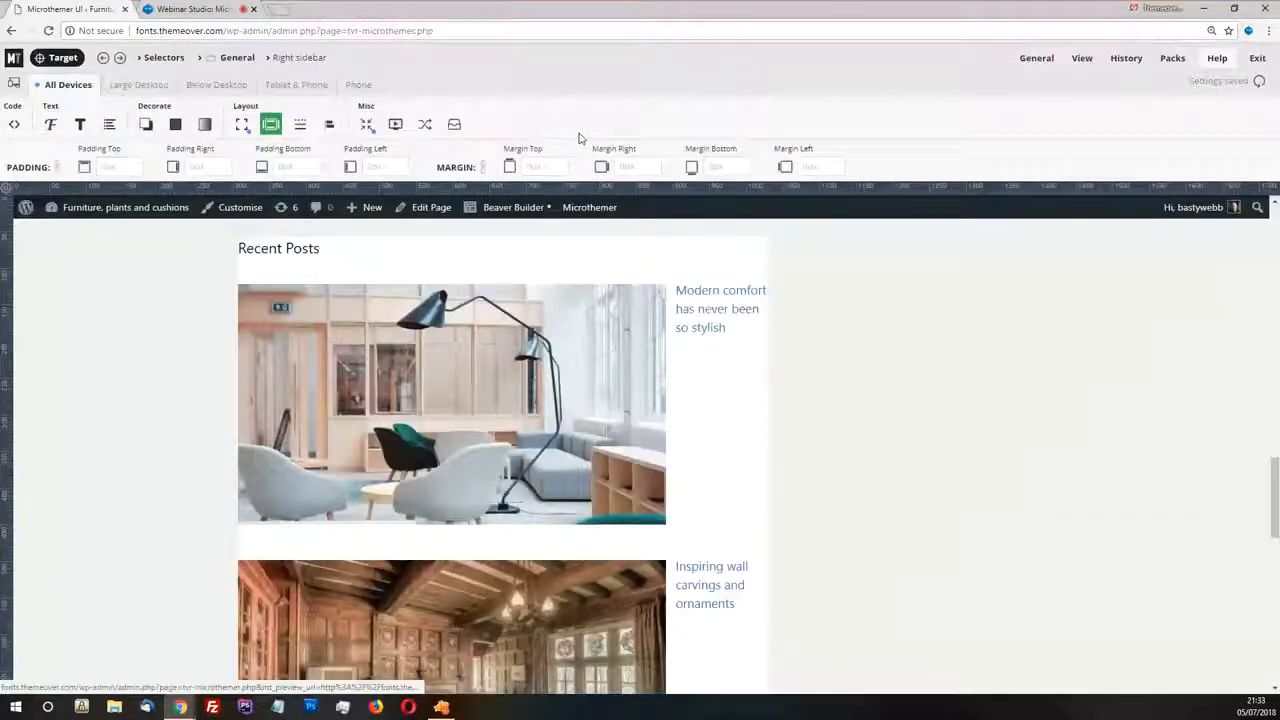
# Centre the Right sidebar by setting its left and right margins to auto
pyautogui.click(800, 168)
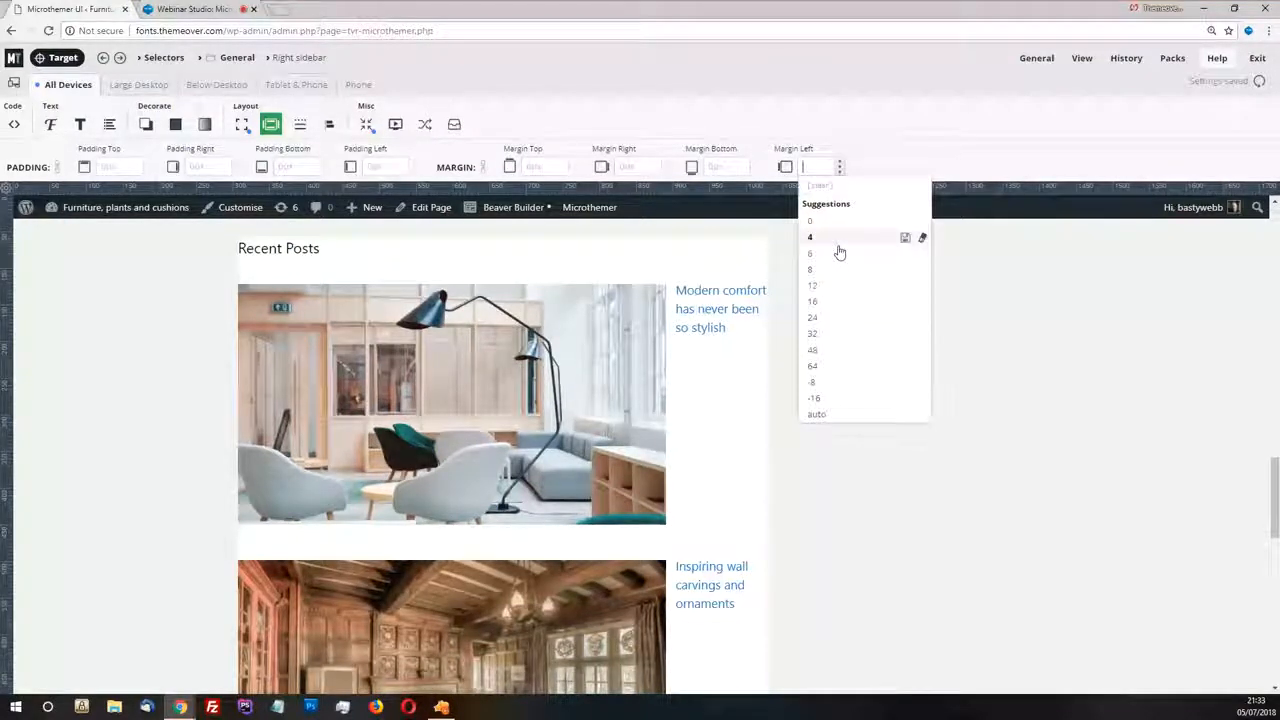
pyautogui.click(818, 413)
pyautogui.click(640, 167)
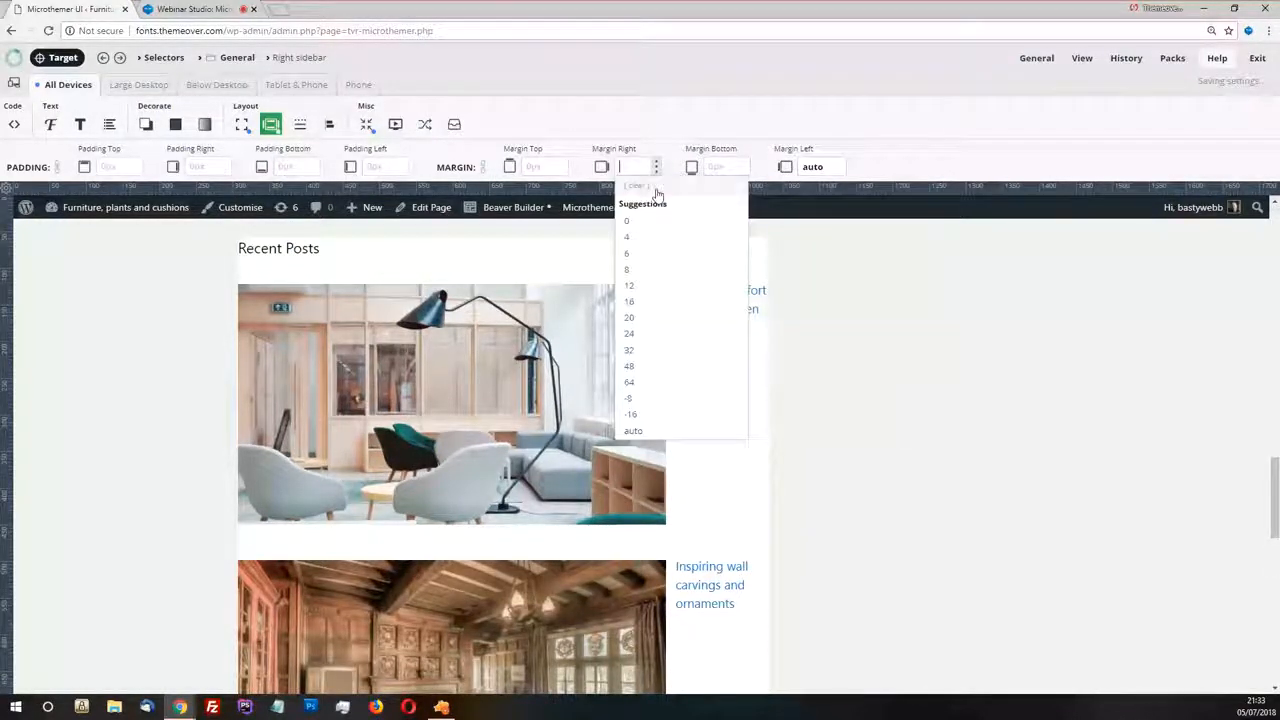
pyautogui.click(636, 431)
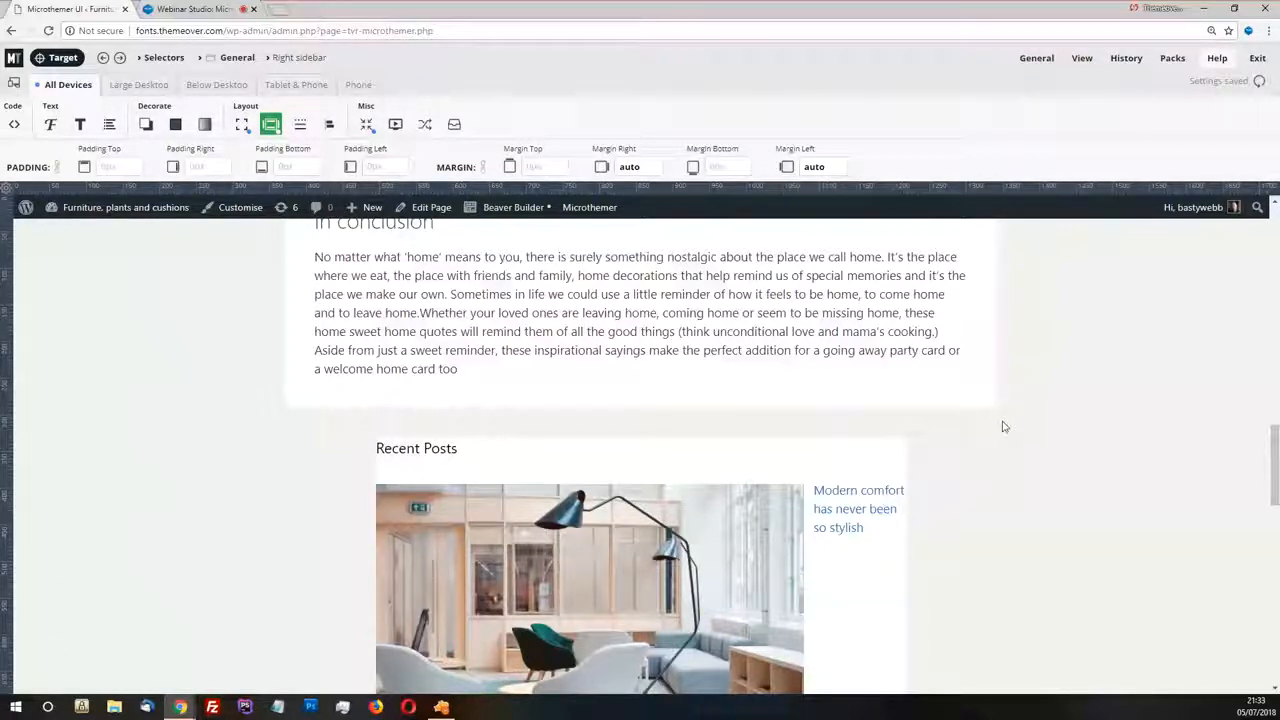
# Target the first Recent Posts thumbnail and choose the .size-584x328 suggestion, checking that it covers all the post thumbnails
pyautogui.scroll(-3, 890, 450)
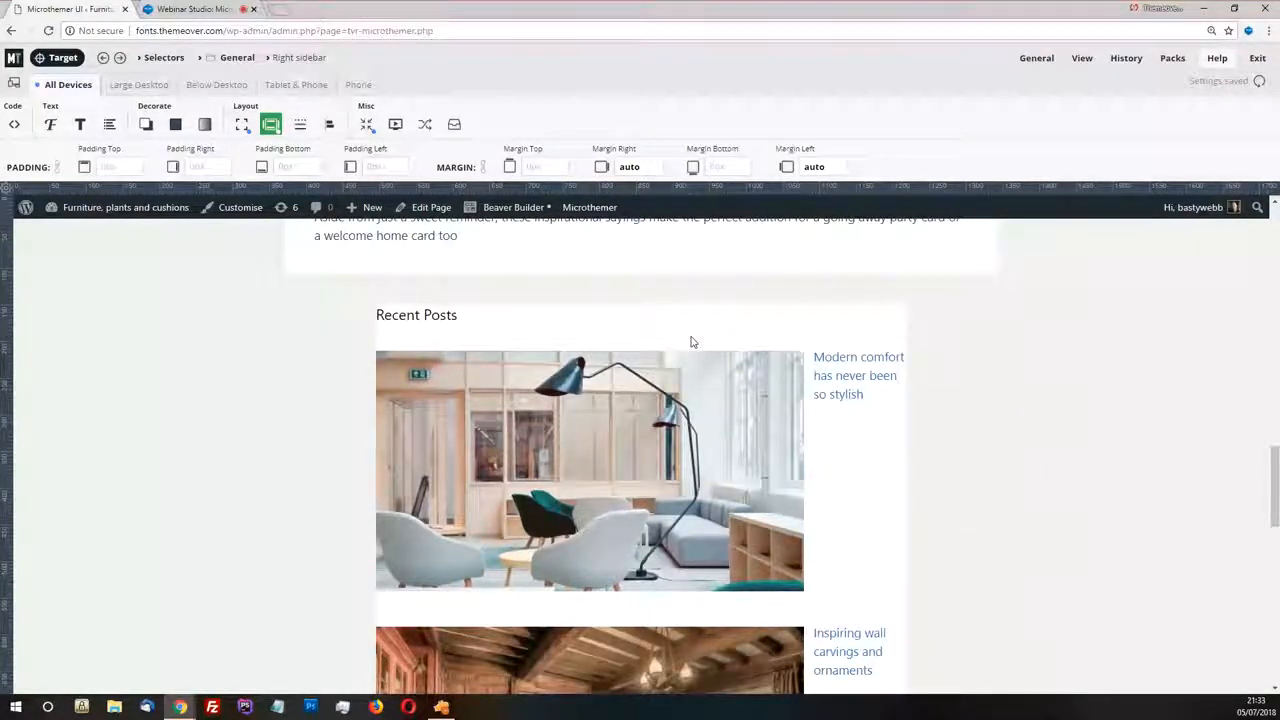
pyautogui.scroll(-2, 690, 342)
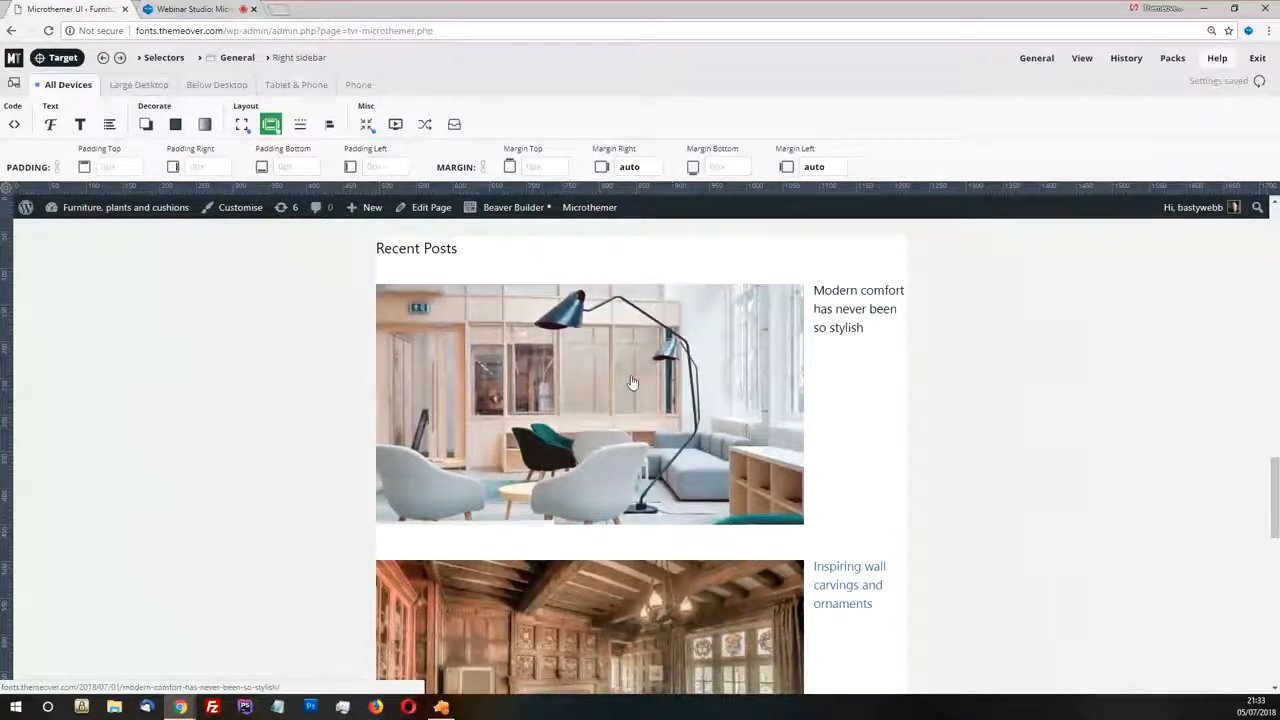
pyautogui.scroll(2, 632, 383)
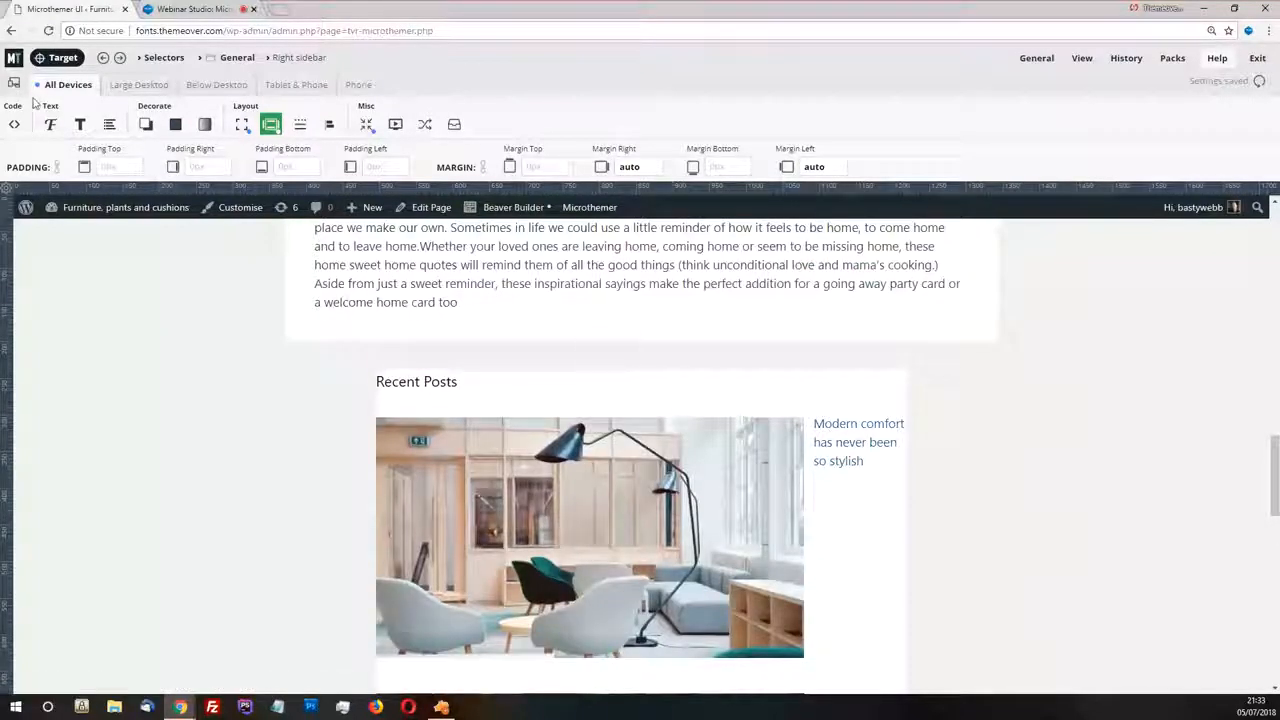
pyautogui.click(63, 58)
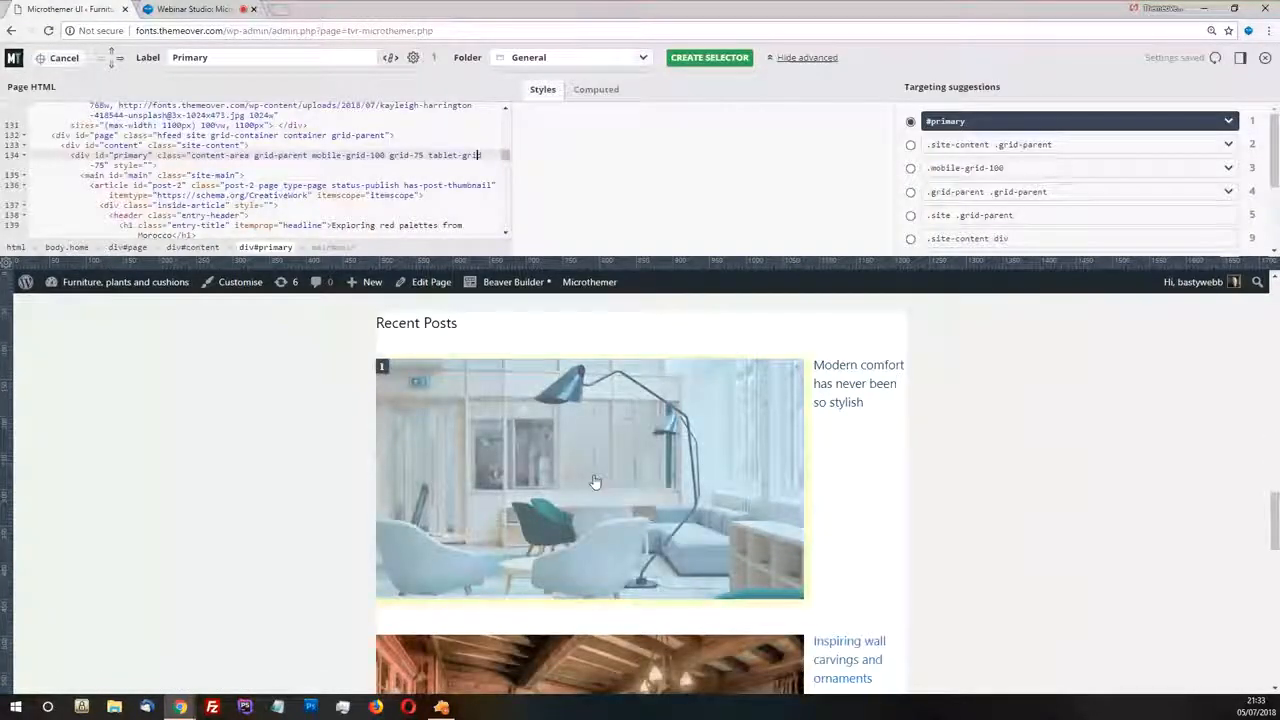
pyautogui.click(594, 482)
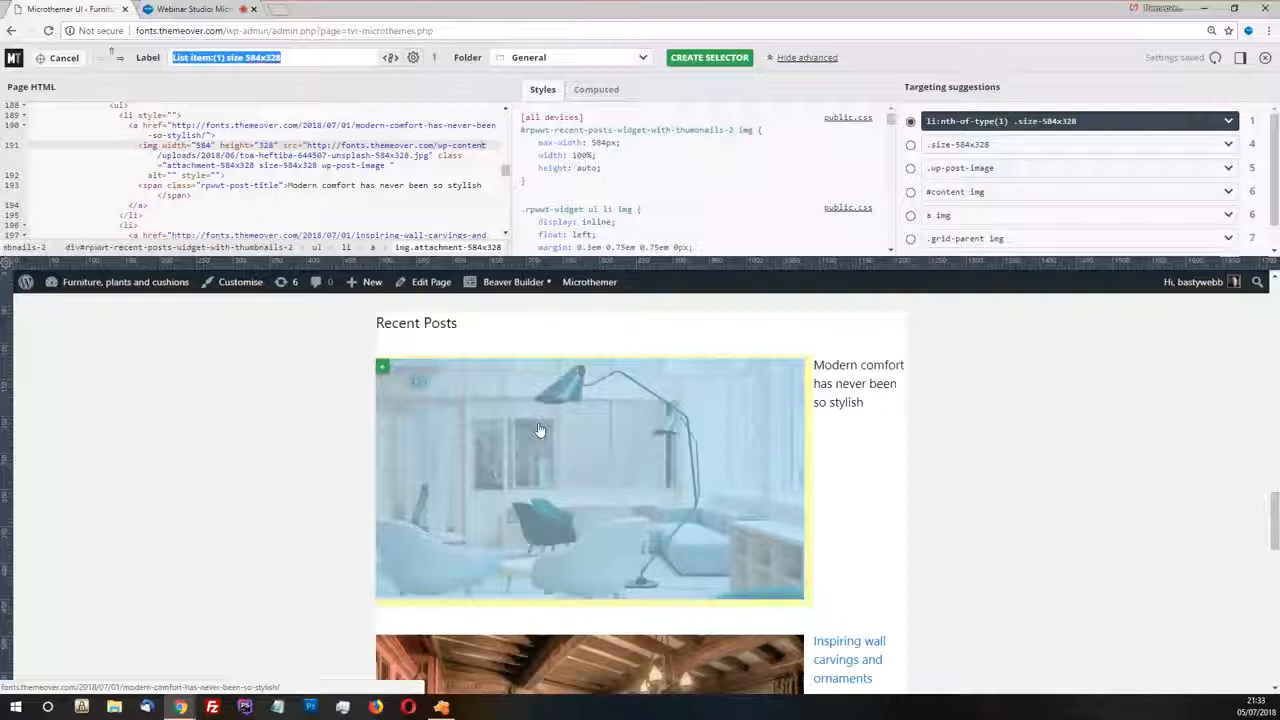
pyautogui.moveTo(1255, 147)
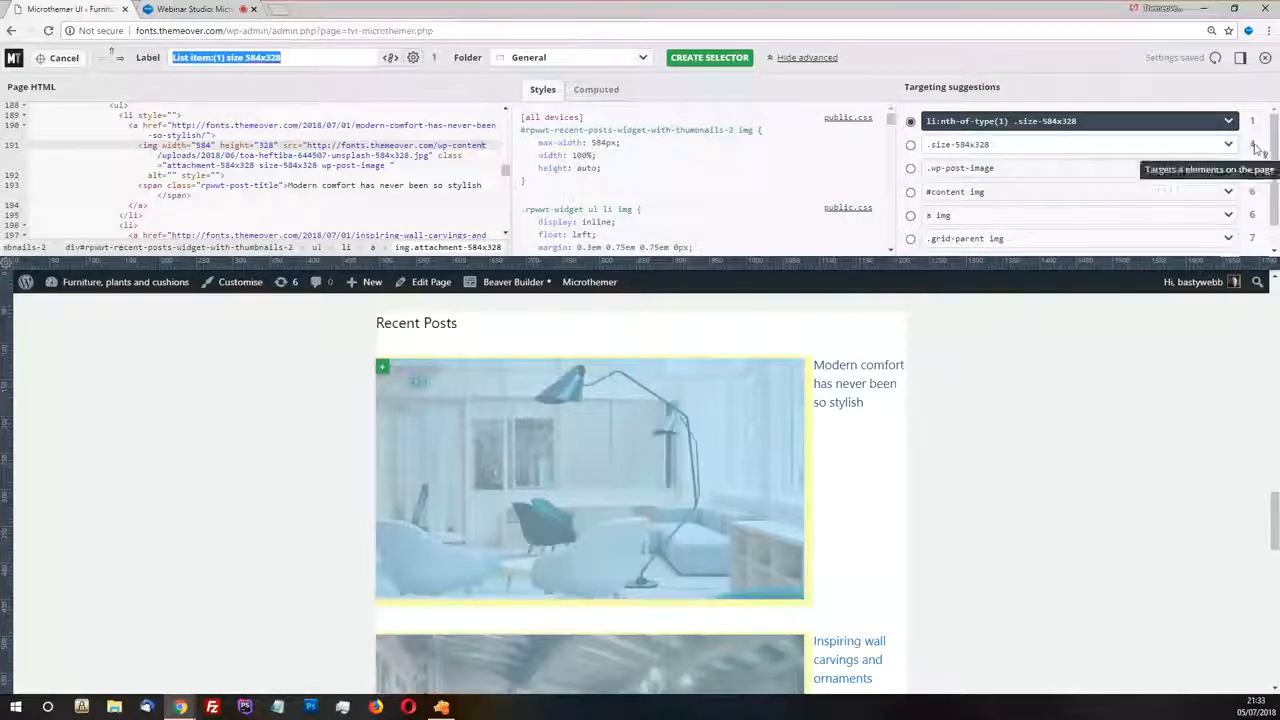
pyautogui.click(910, 145)
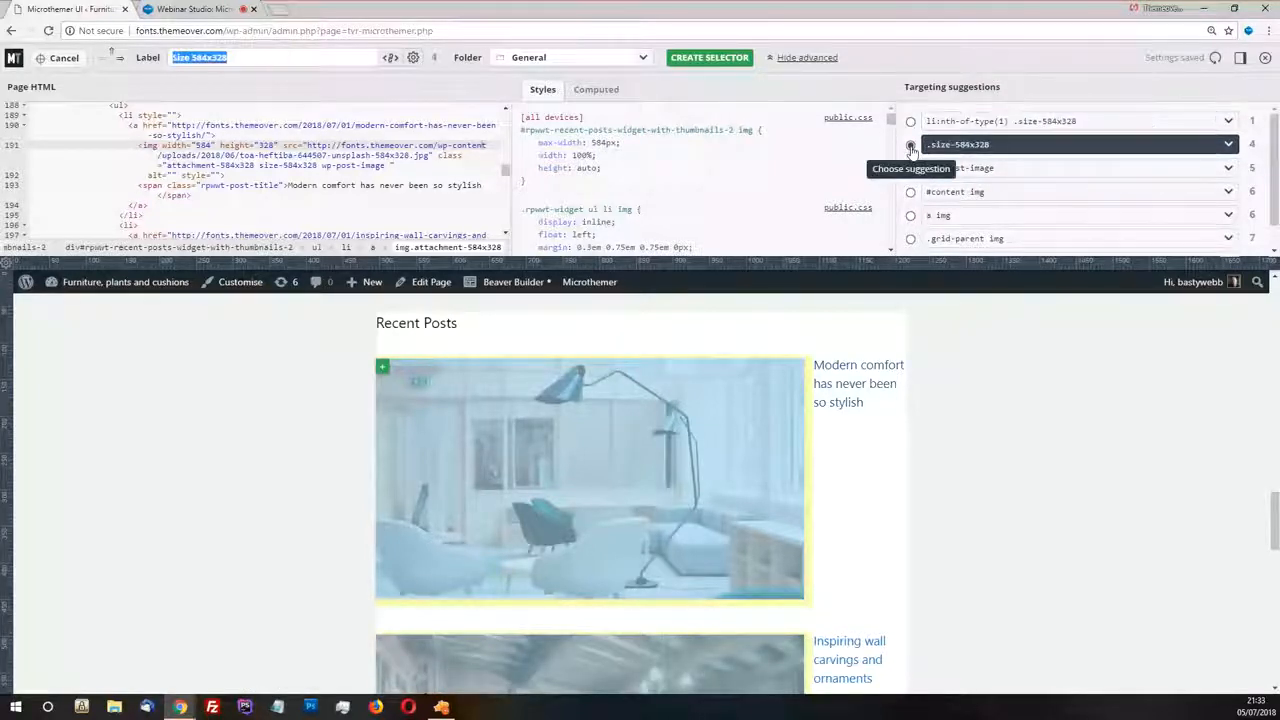
pyautogui.scroll(-3, 838, 400)
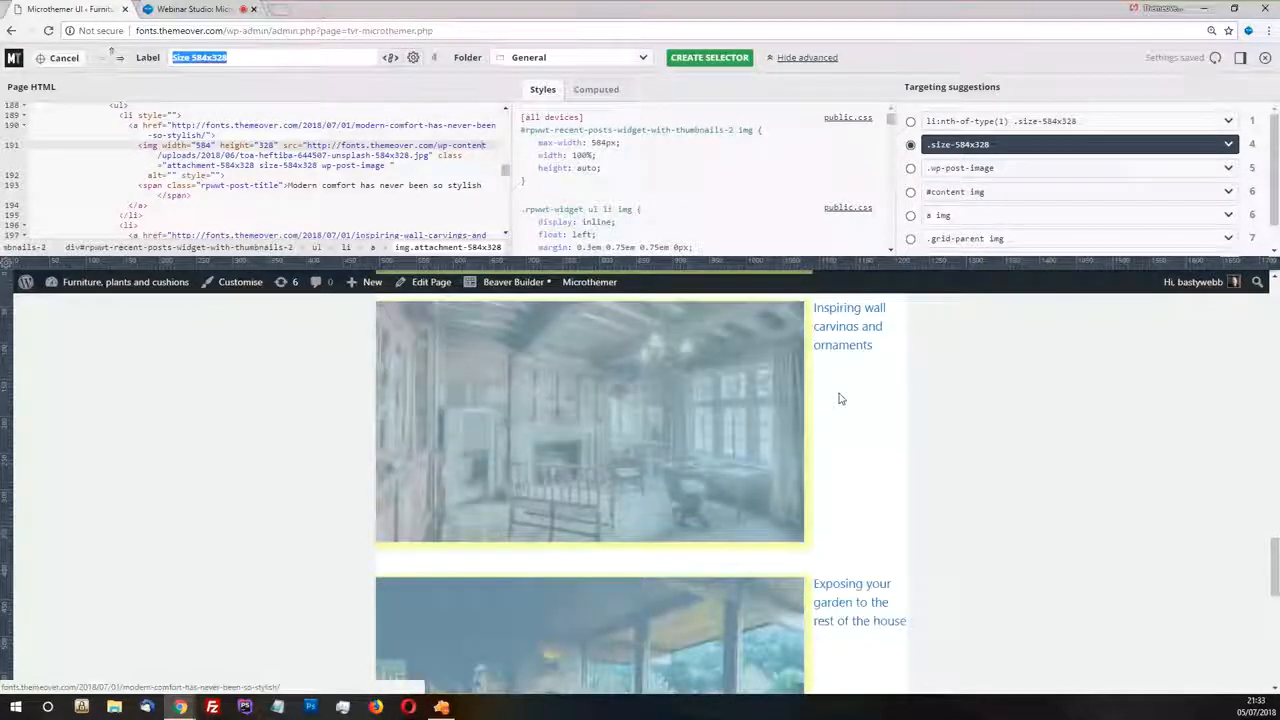
pyautogui.scroll(-5, 837, 397)
pyautogui.scroll(3, 840, 398)
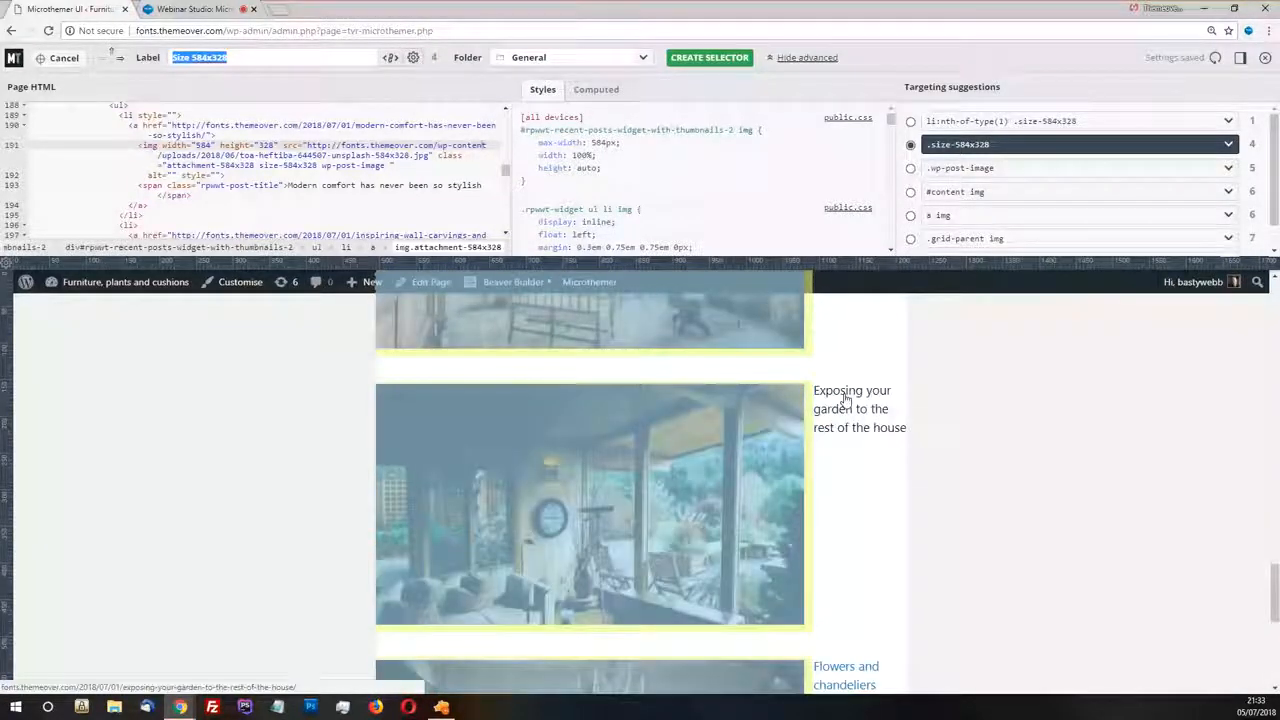
pyautogui.scroll(5, 845, 398)
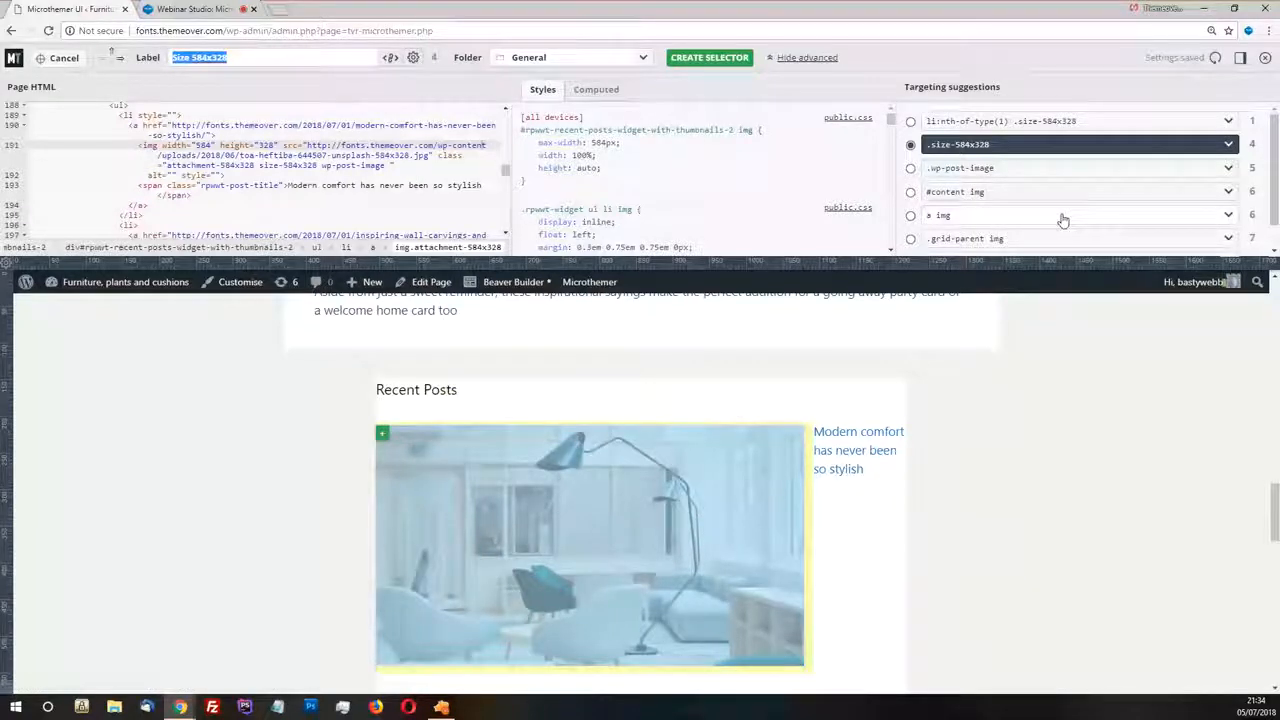
# Refine the targeting to #rpwwt-recent-posts-widget-with-thumbnails-2 .wp-post-image and create the selector labelled "Recent posts image"
pyautogui.click(1232, 144)
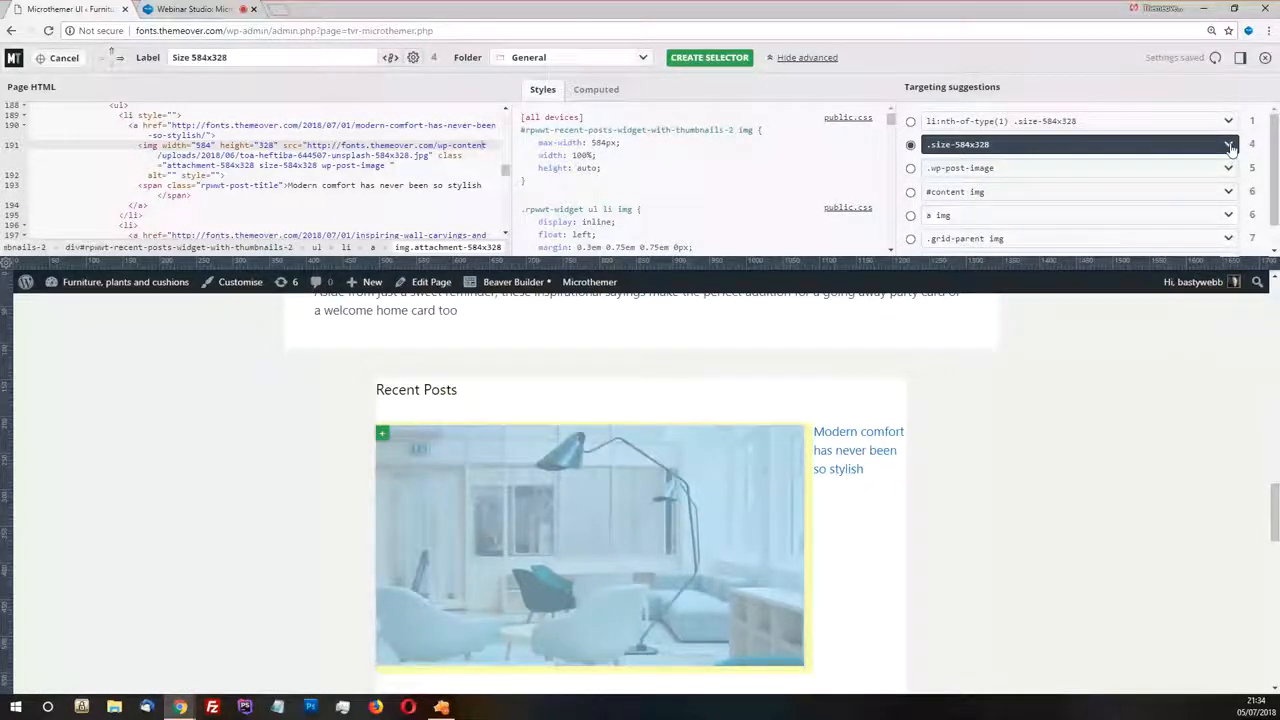
pyautogui.scroll(-2, 1046, 186)
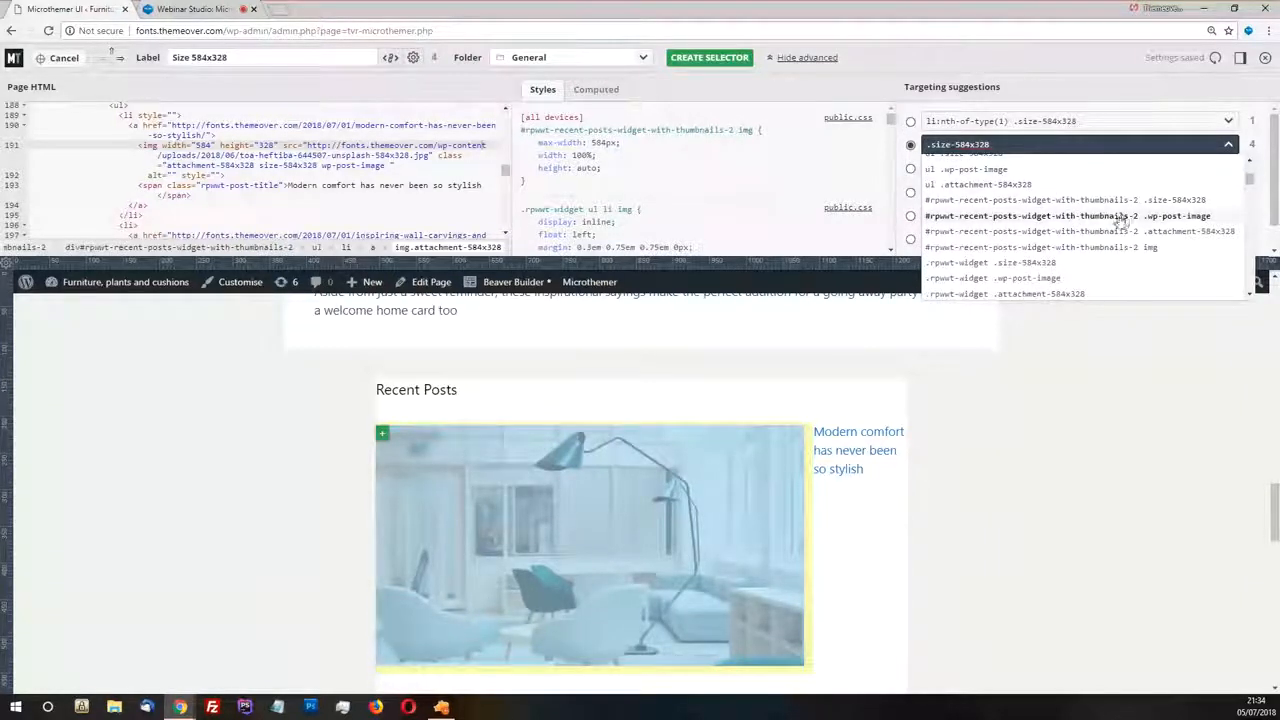
pyautogui.click(1190, 217)
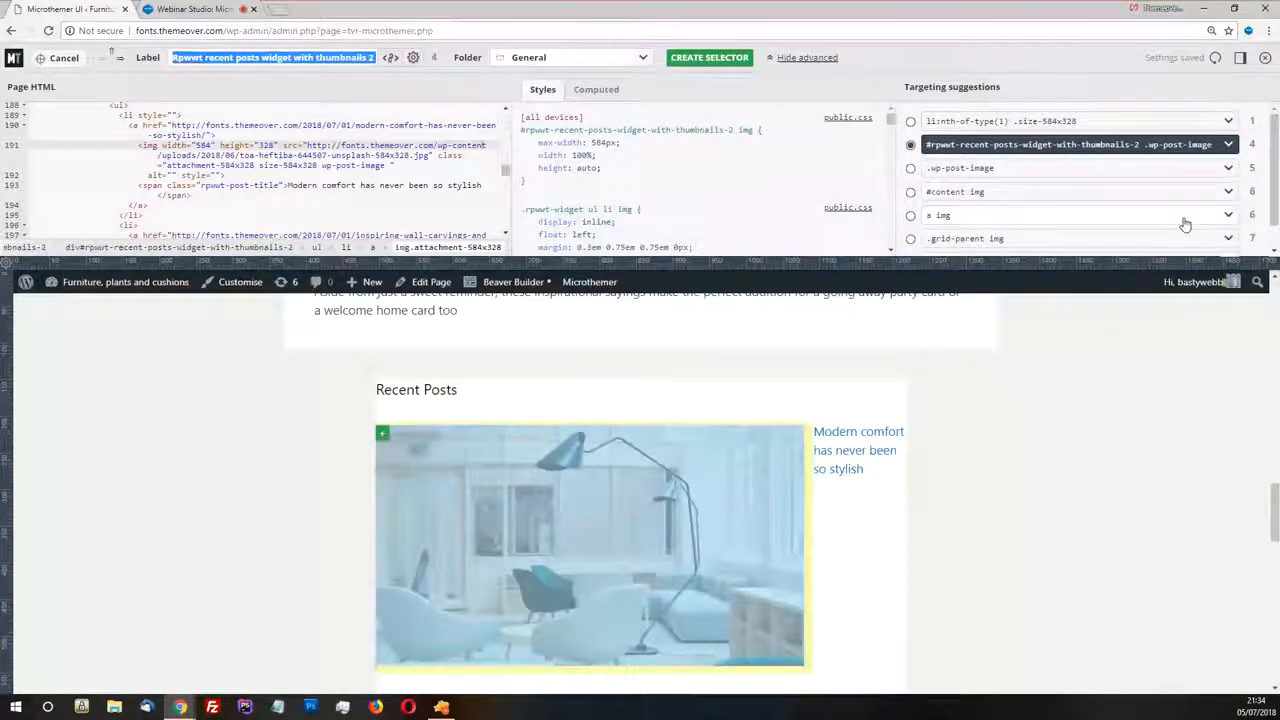
pyautogui.write('Recent')
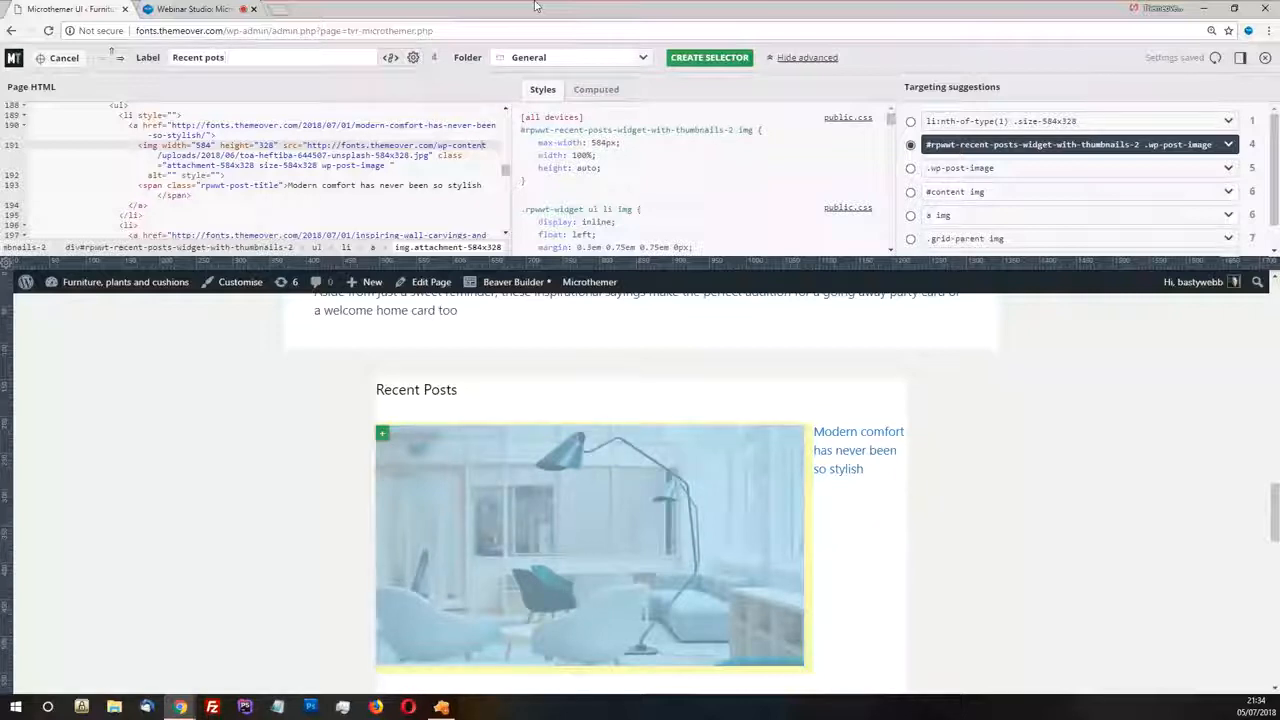
pyautogui.write(' posts image')
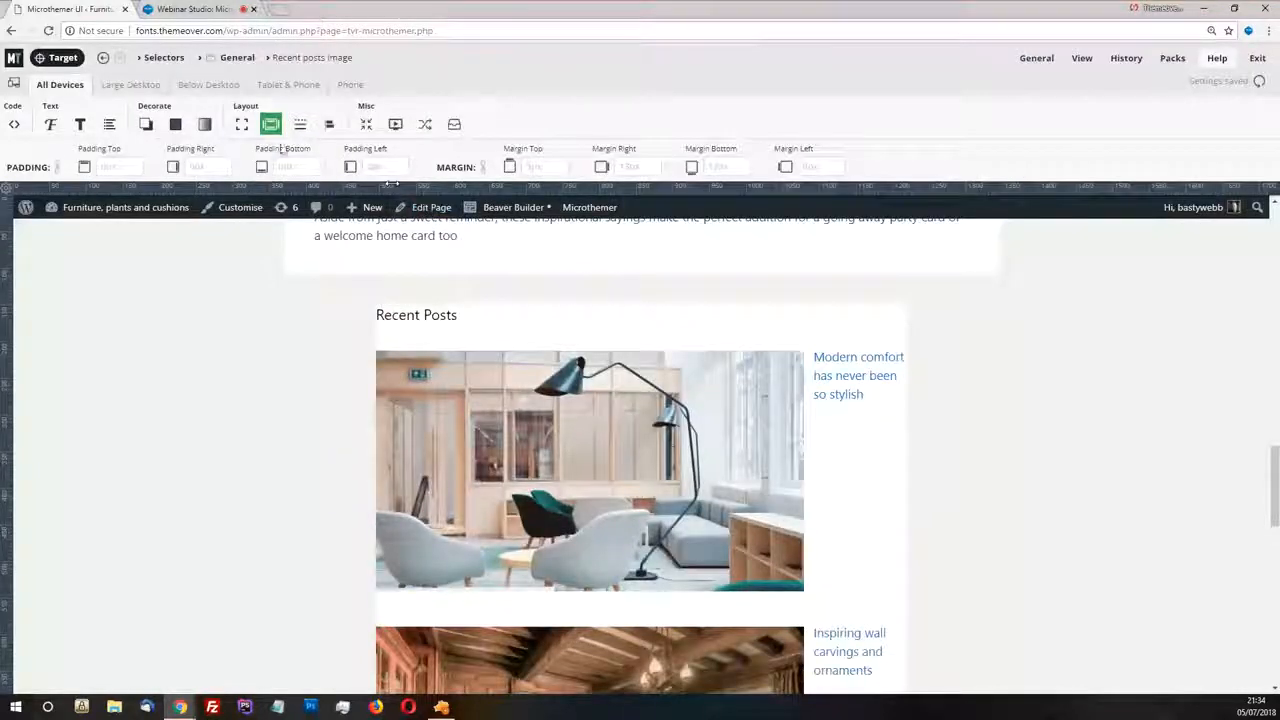
# Look up the first recent post image's width in the Zeplin design and set the Recent posts image width to 284
pyautogui.click(241, 124)
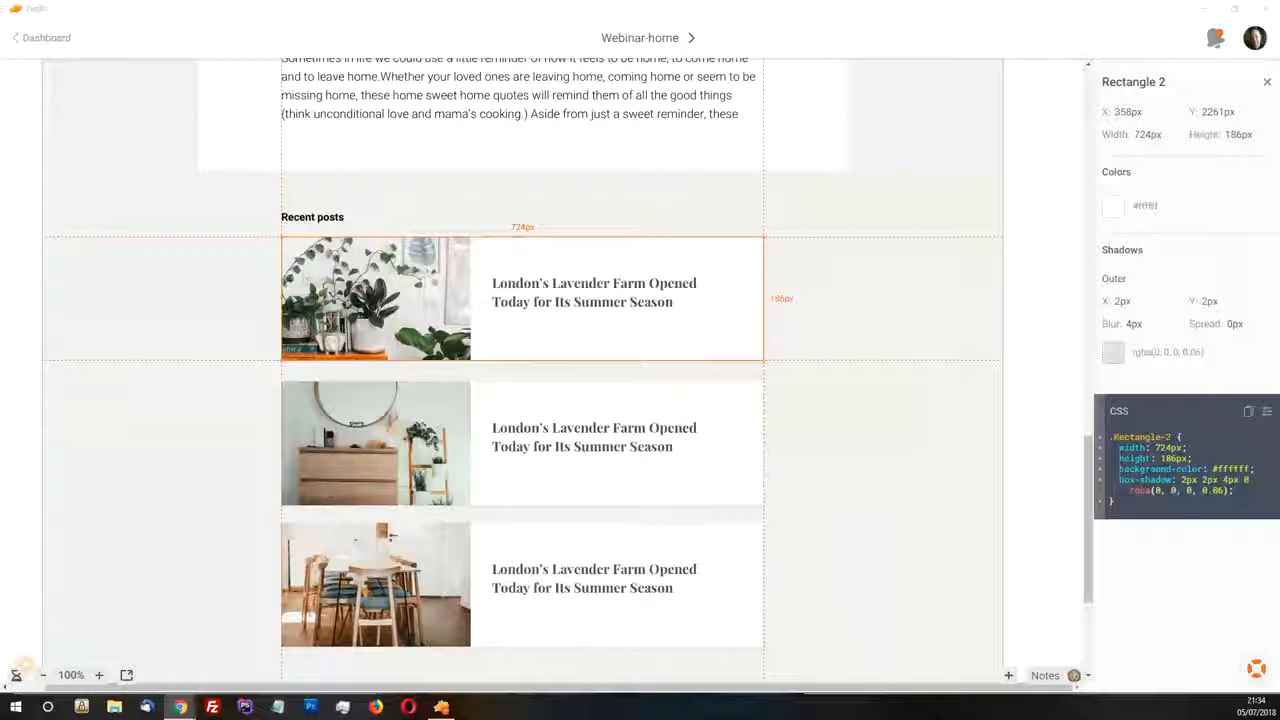
pyautogui.click(360, 311)
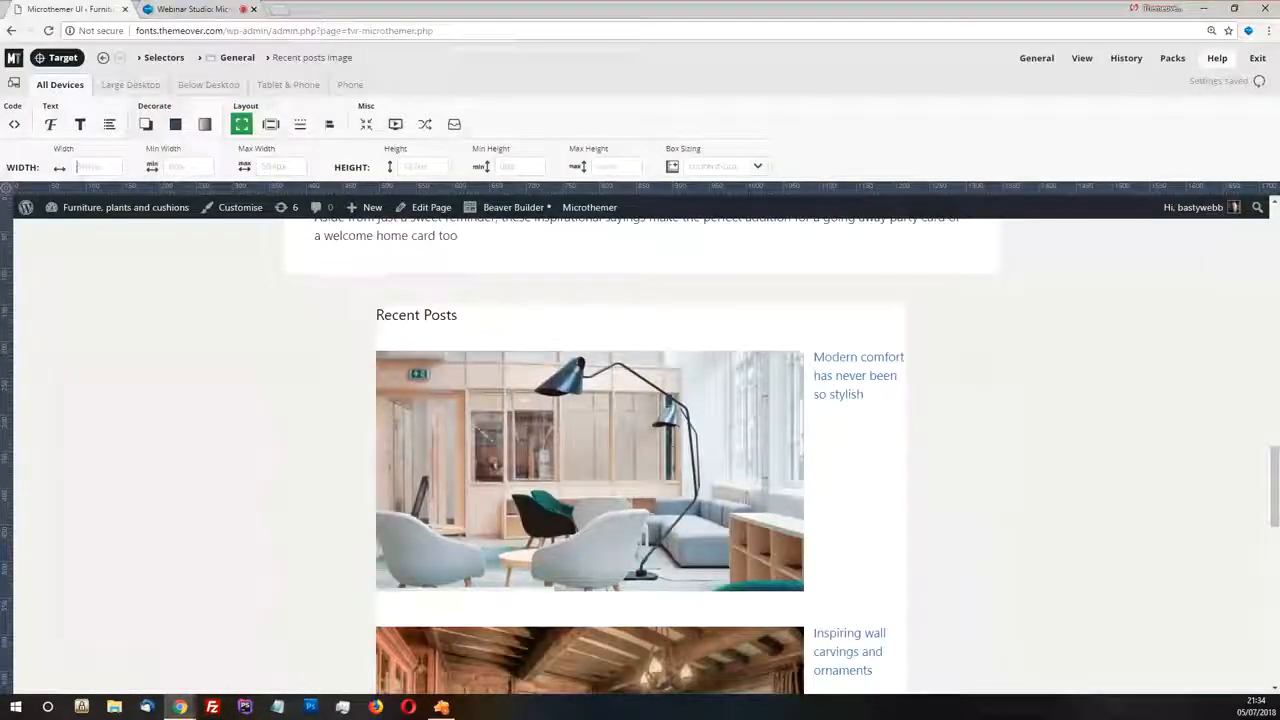
pyautogui.write('284')
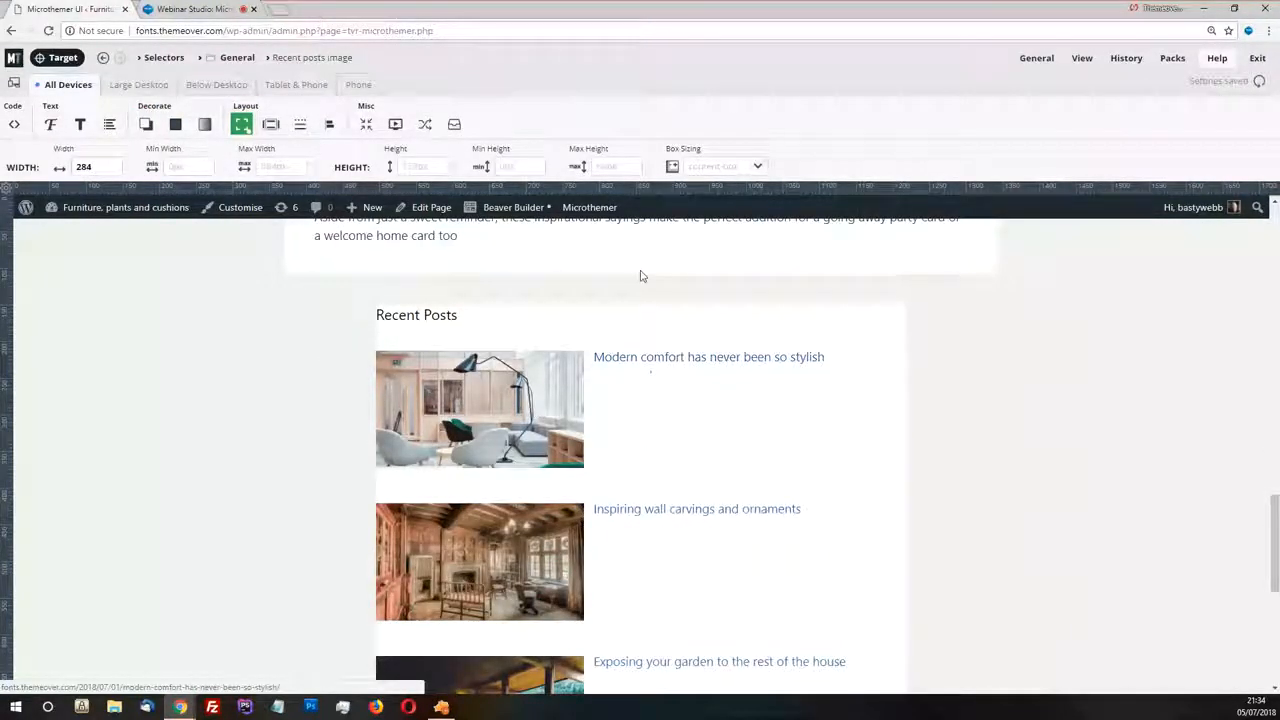
# Preview the Recent Posts section in a narrower page, shrinking it to about 670 px and widening it back to about 850 px
pyautogui.click(716, 187)
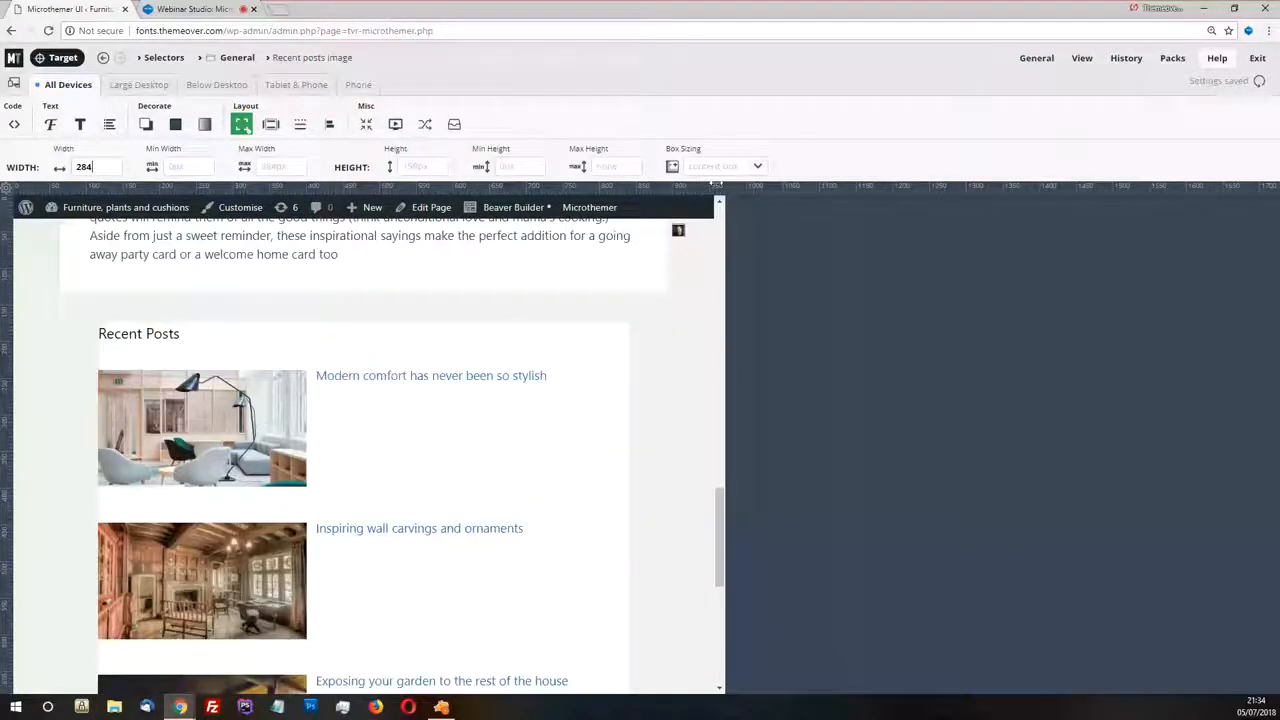
pyautogui.moveTo(716, 187); pyautogui.dragTo(506, 187)
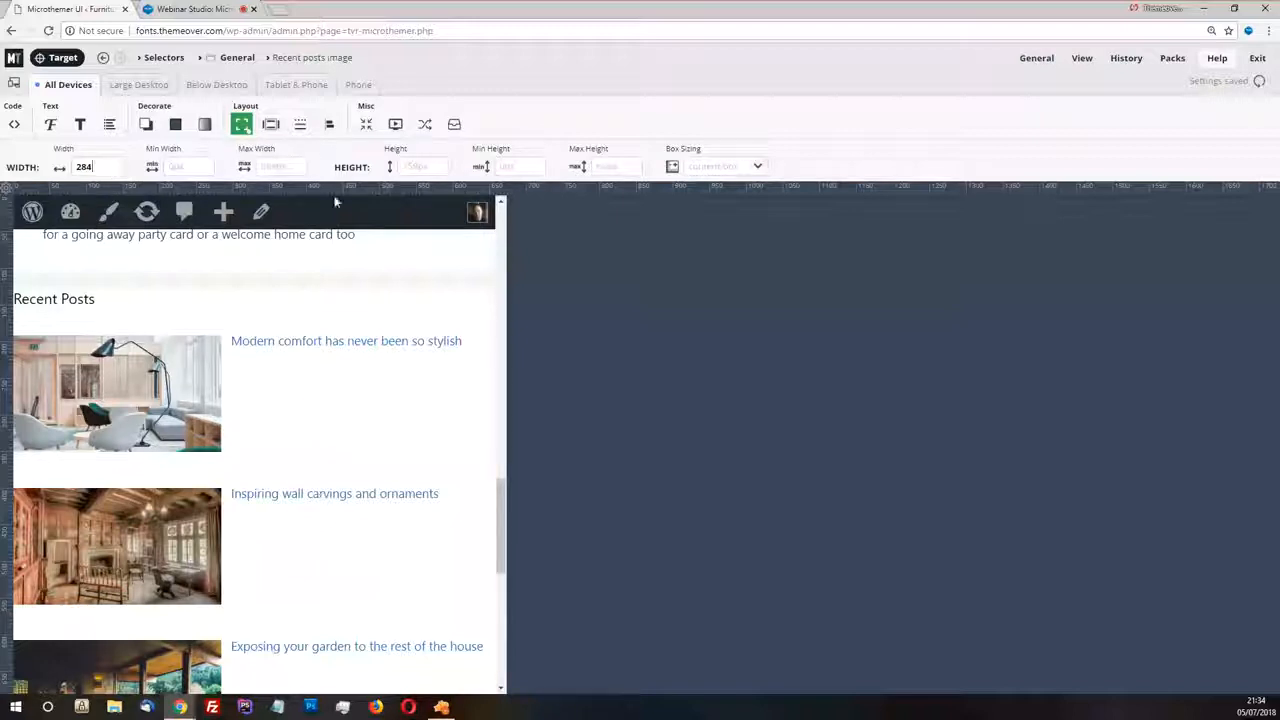
pyautogui.moveTo(506, 187); pyautogui.dragTo(640, 190)
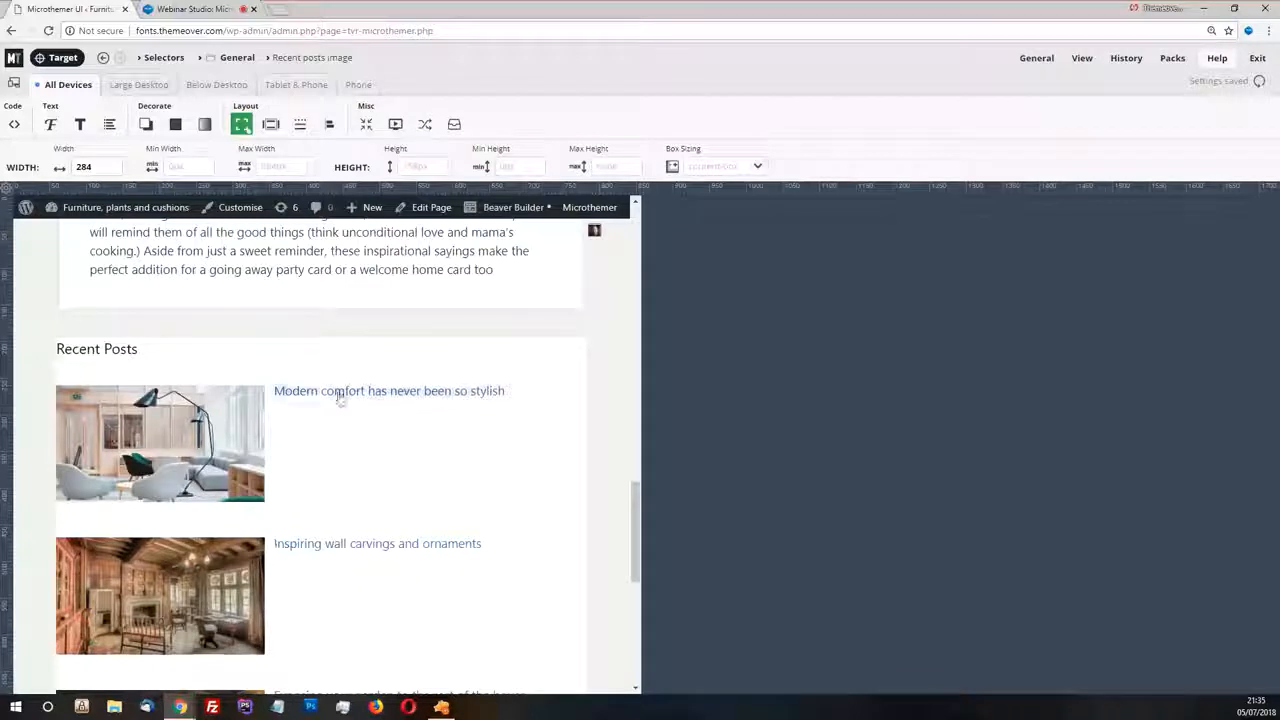
# Set the Recent posts image width to the suggested 33.33%
pyautogui.click(108, 169)
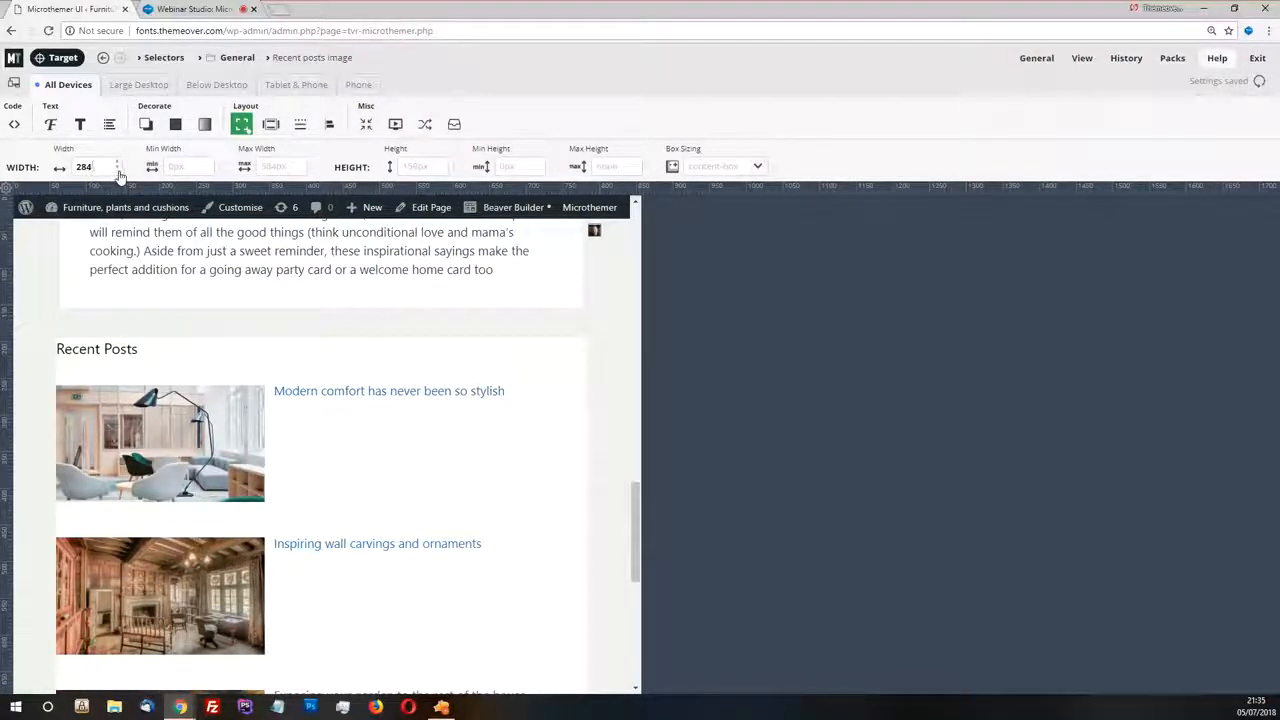
pyautogui.click(116, 170)
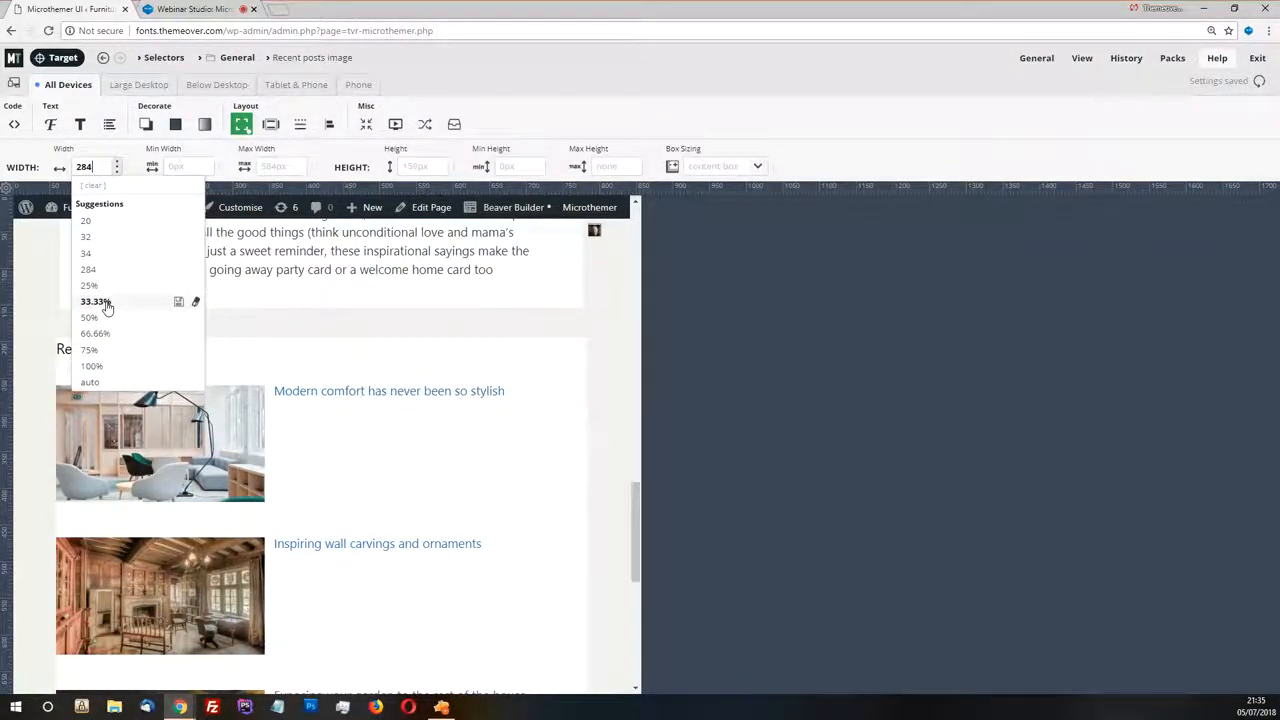
pyautogui.click(96, 302)
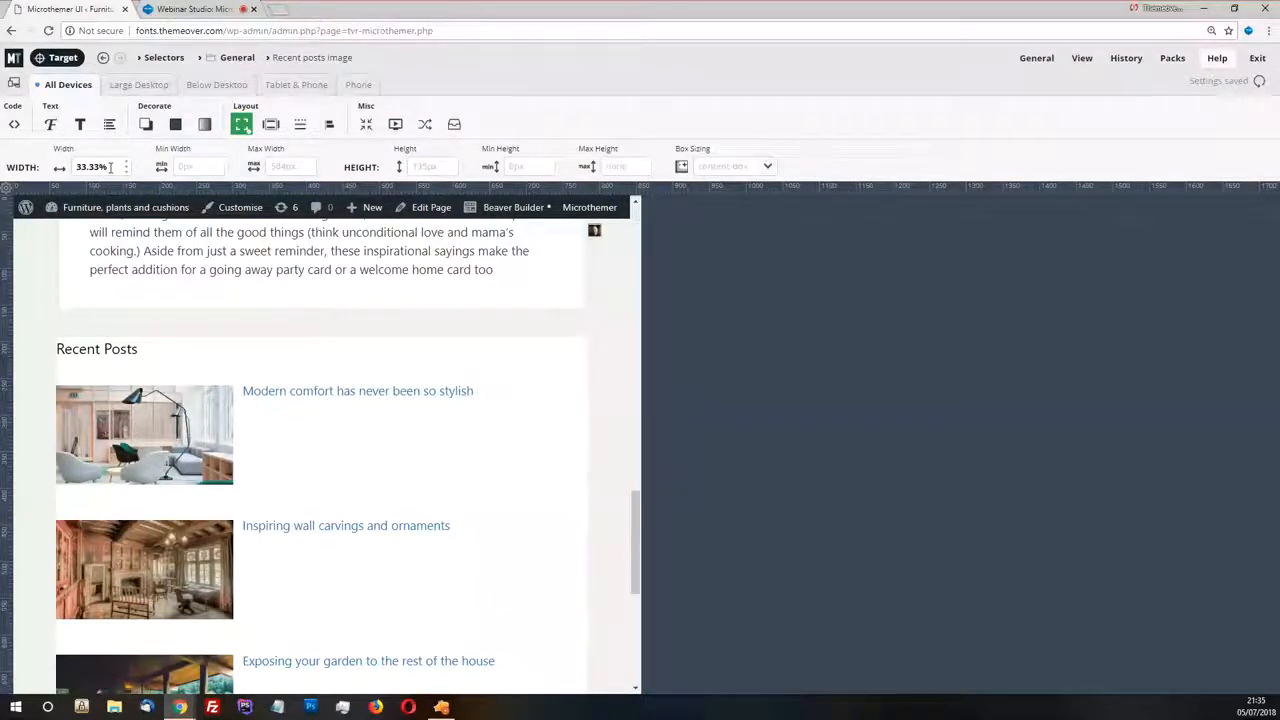
# Widen the page preview to about 1400 px and compare the thumbnails with the recent posts images in Zeplin
pyautogui.moveTo(110, 167); pyautogui.dragTo(72, 167)
pyautogui.moveTo(638, 188); pyautogui.dragTo(1062, 187)
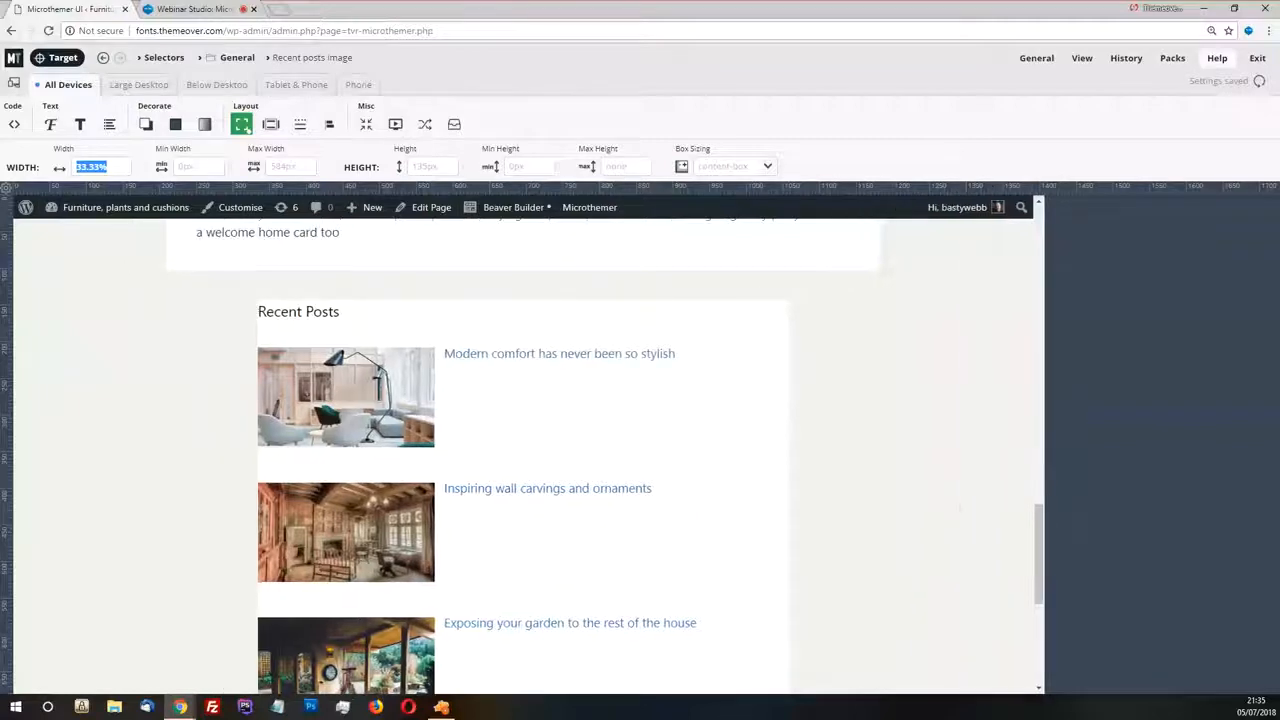
pyautogui.hotkey('alt', 'Tab')
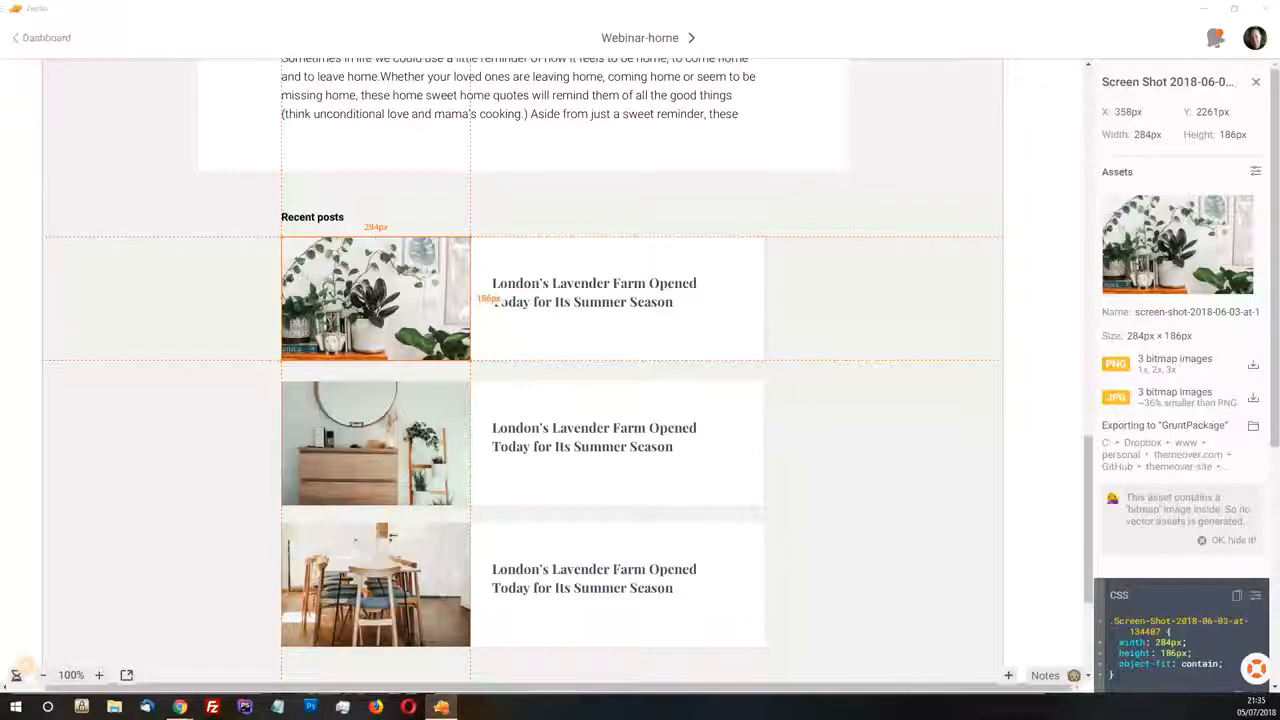
pyautogui.hotkey('alt', 'Tab')
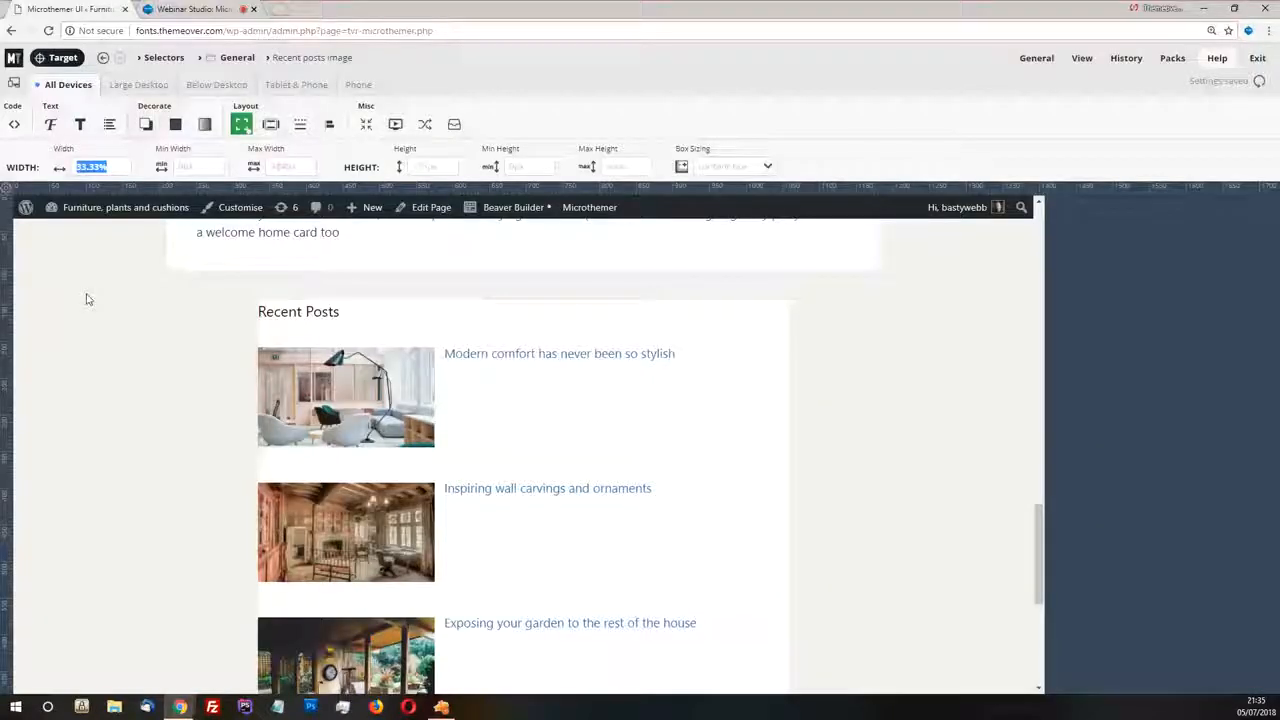
# Replace the Recent posts image width with the percentage formula =%(284)
pyautogui.click(115, 164)
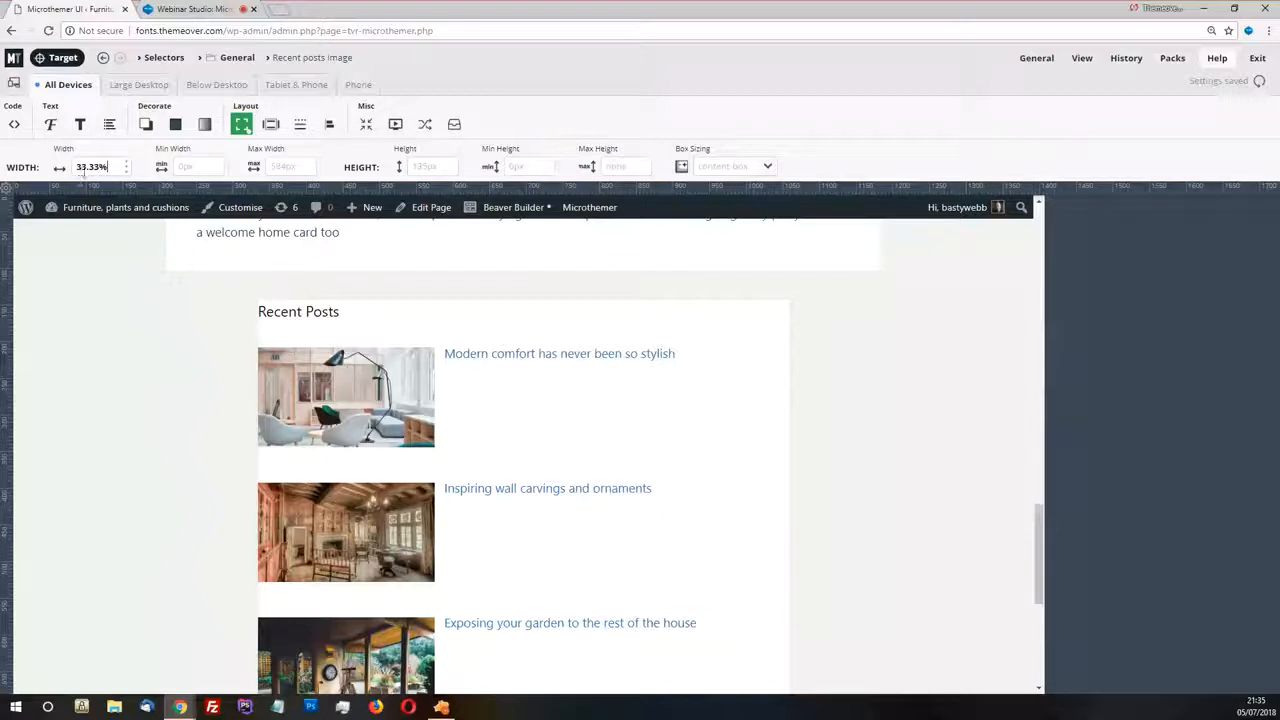
pyautogui.tripleClick(103, 166)
pyautogui.press('BackSpace')
pyautogui.write('=%(')
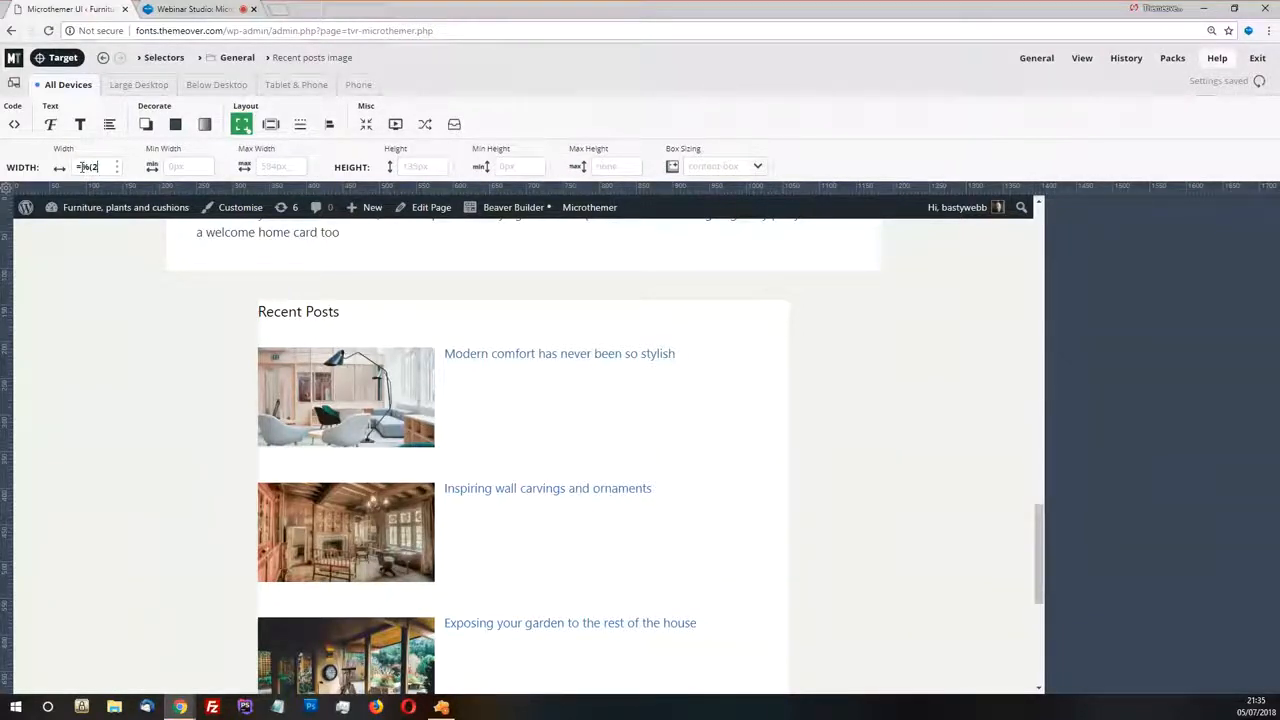
pyautogui.write('284)')
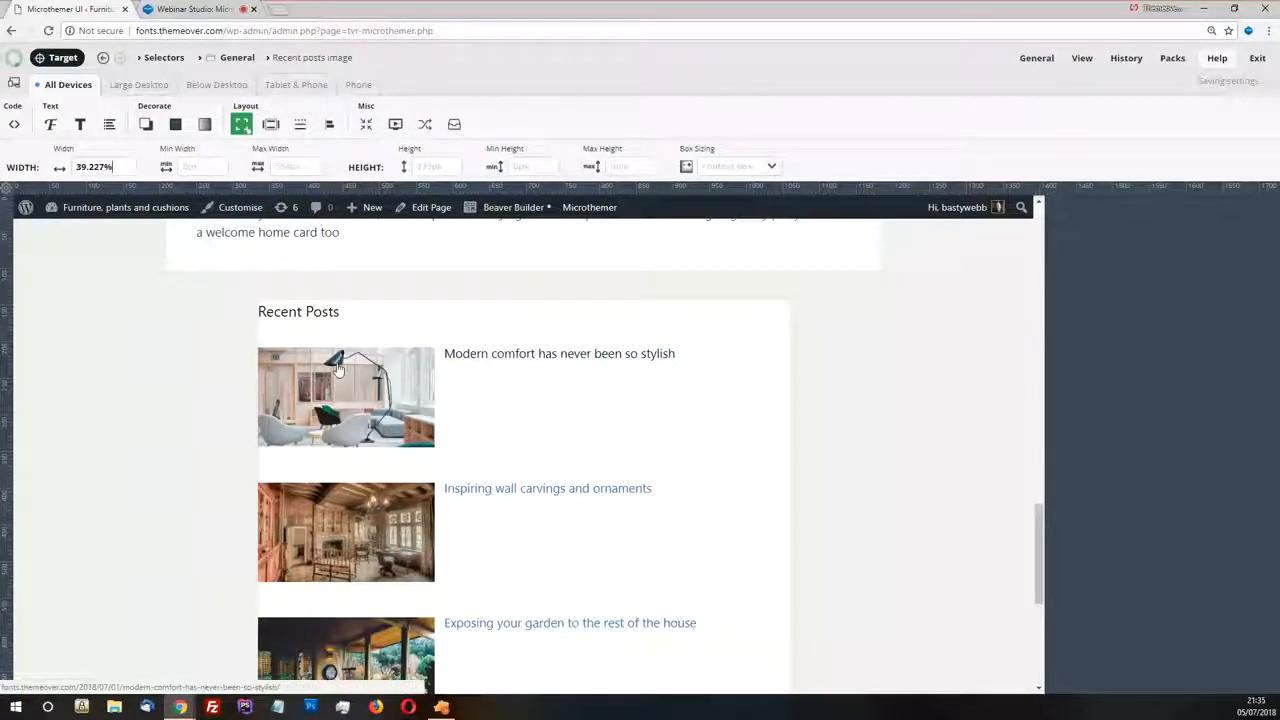
pyautogui.press('Return')
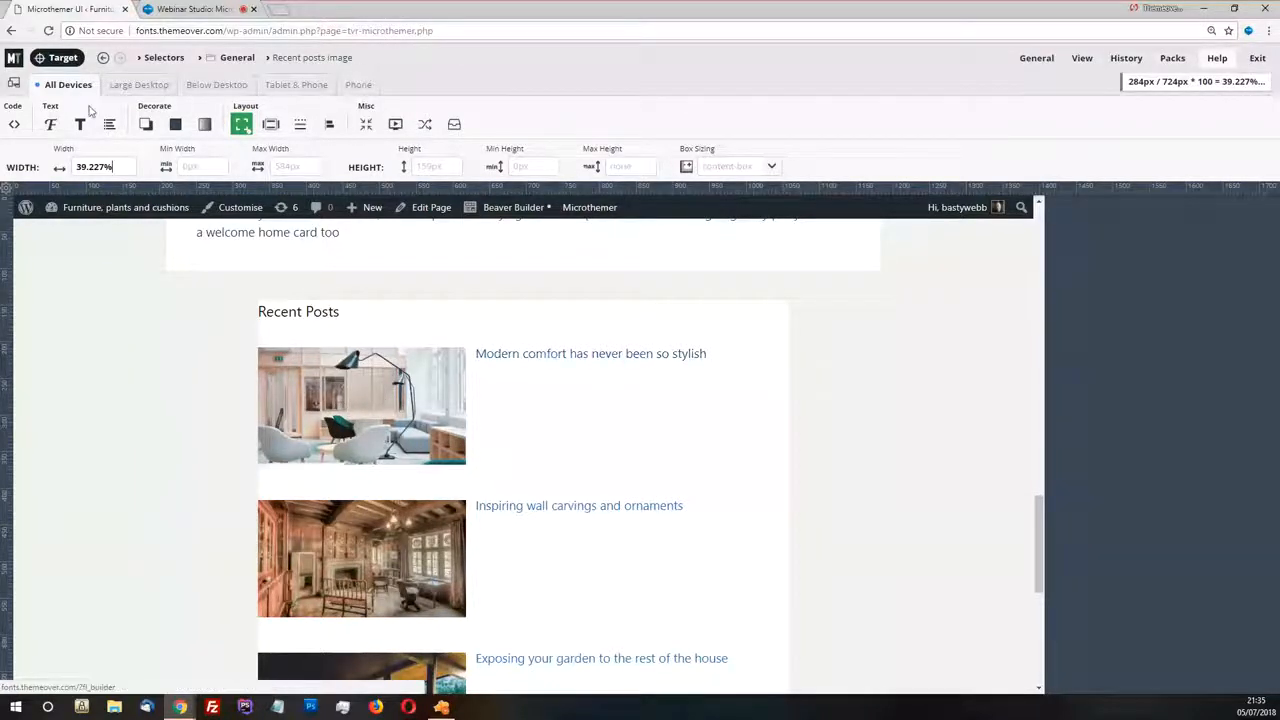
# Target the first Recent Posts title and thumbnail, then compare their layout with the recent posts design in Zeplin
pyautogui.click(58, 60)
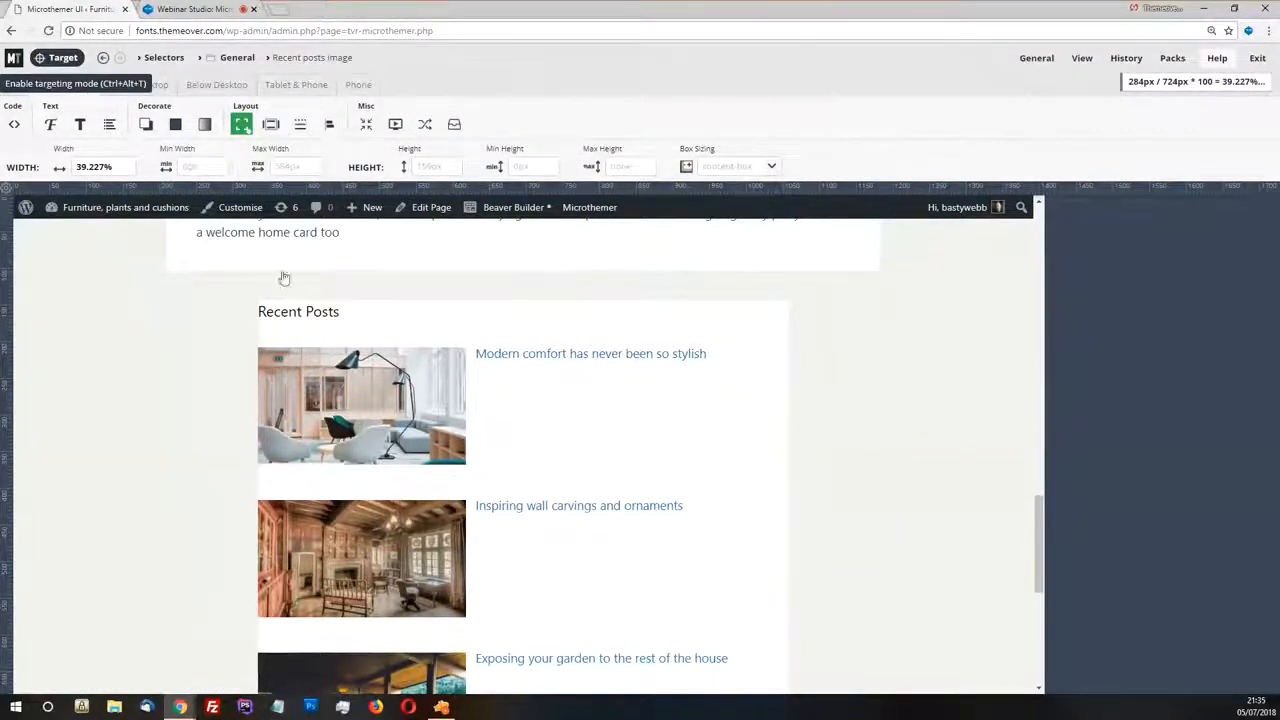
pyautogui.click(497, 330)
pyautogui.click(583, 432)
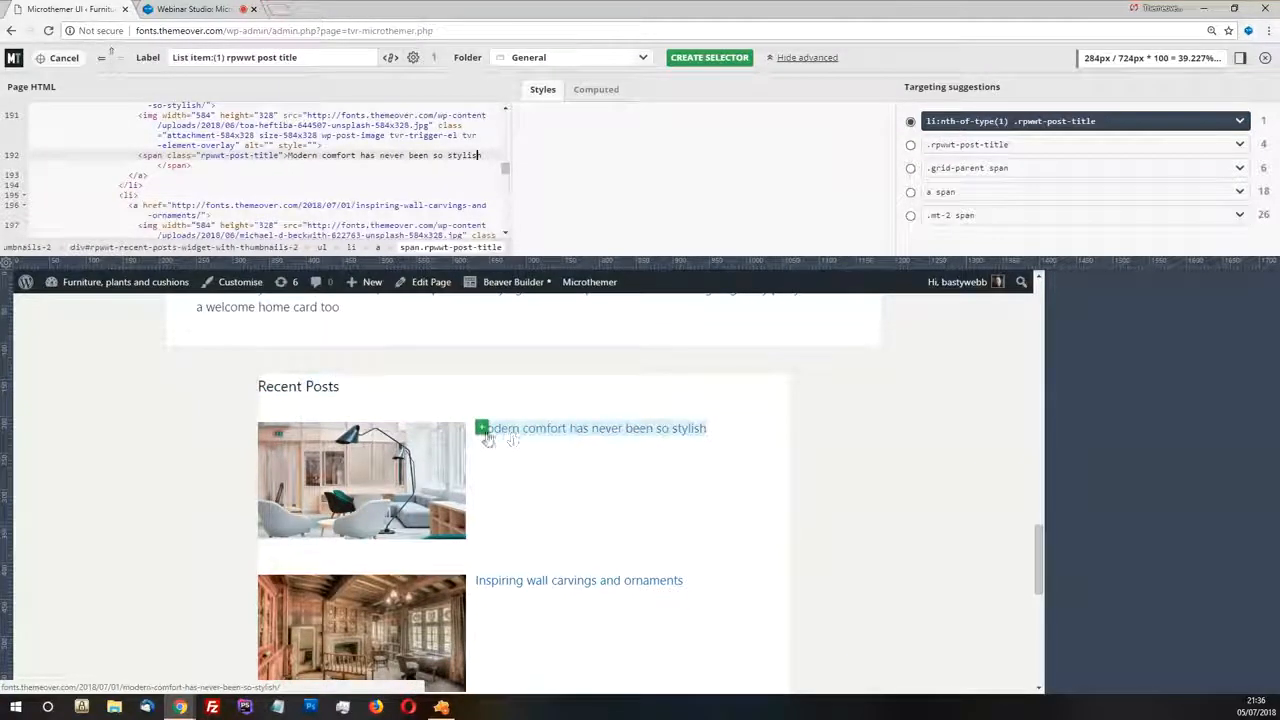
pyautogui.click(428, 452)
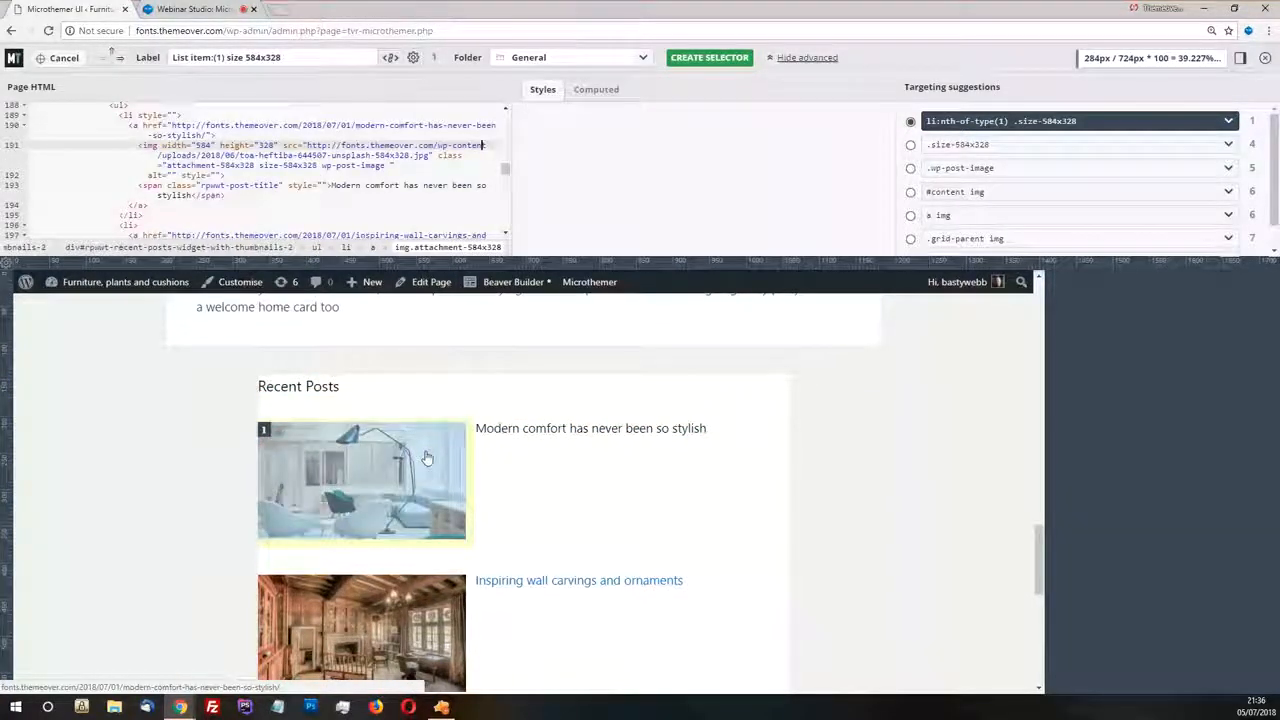
pyautogui.click(442, 708)
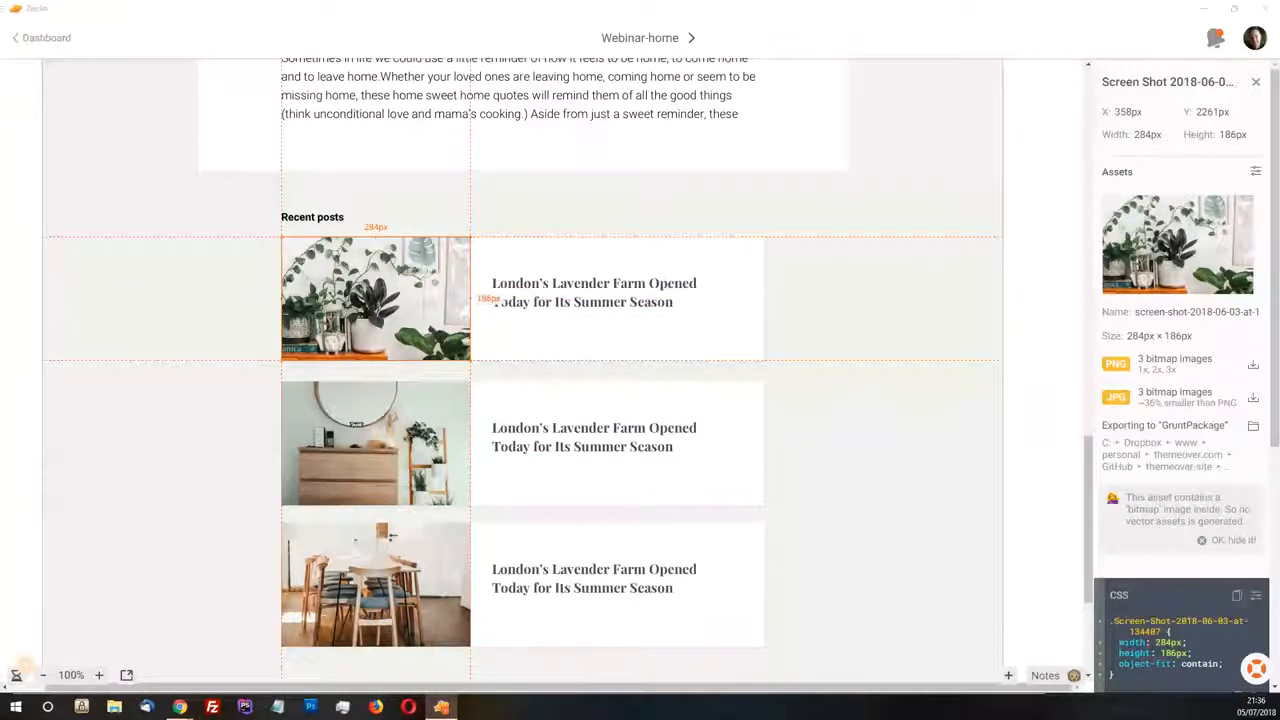
pyautogui.hotkey('alt', 'Tab')
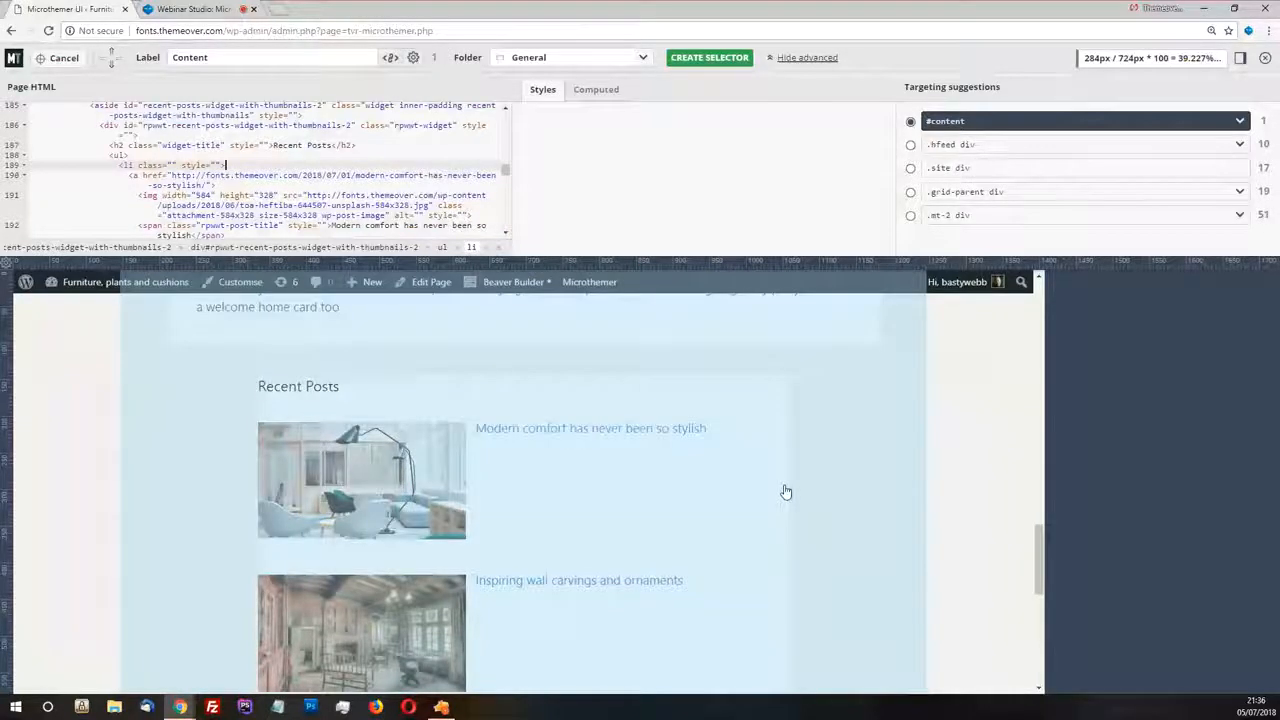
# Inspect the HTML of the first Recent Posts thumbnail and title to find the element that wraps both
pyautogui.click(630, 465)
pyautogui.click(394, 456)
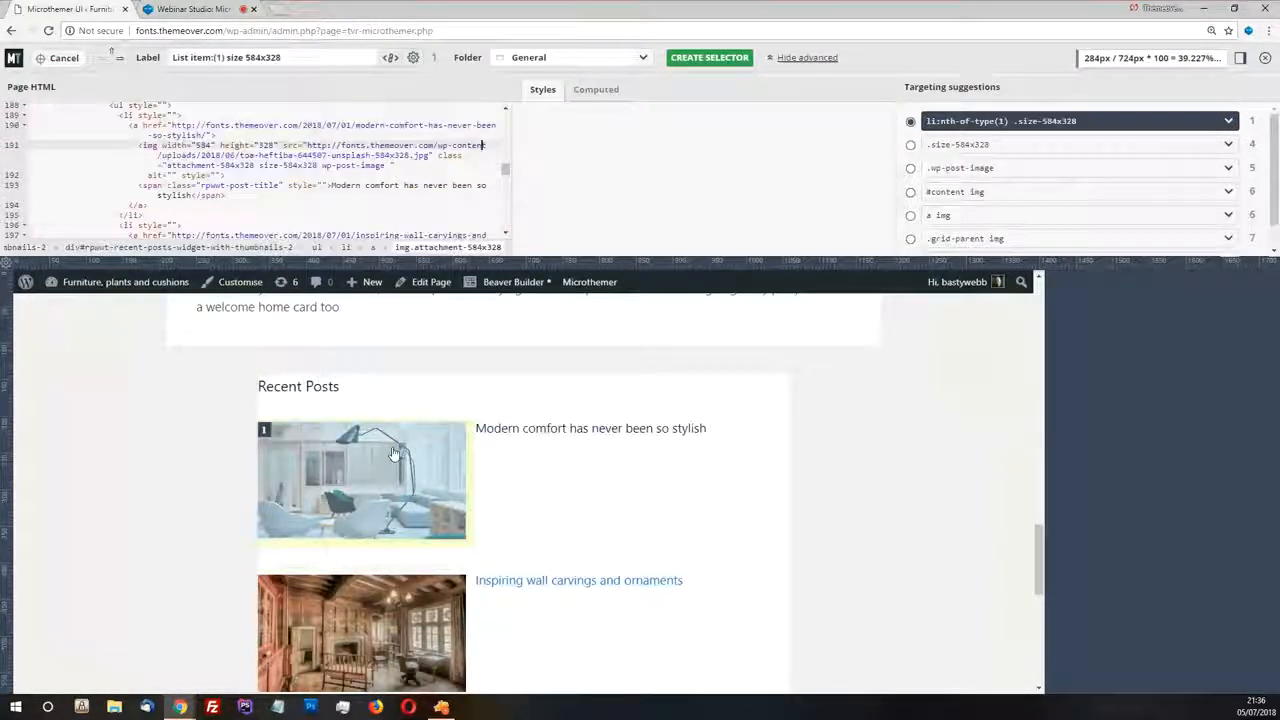
pyautogui.click(531, 432)
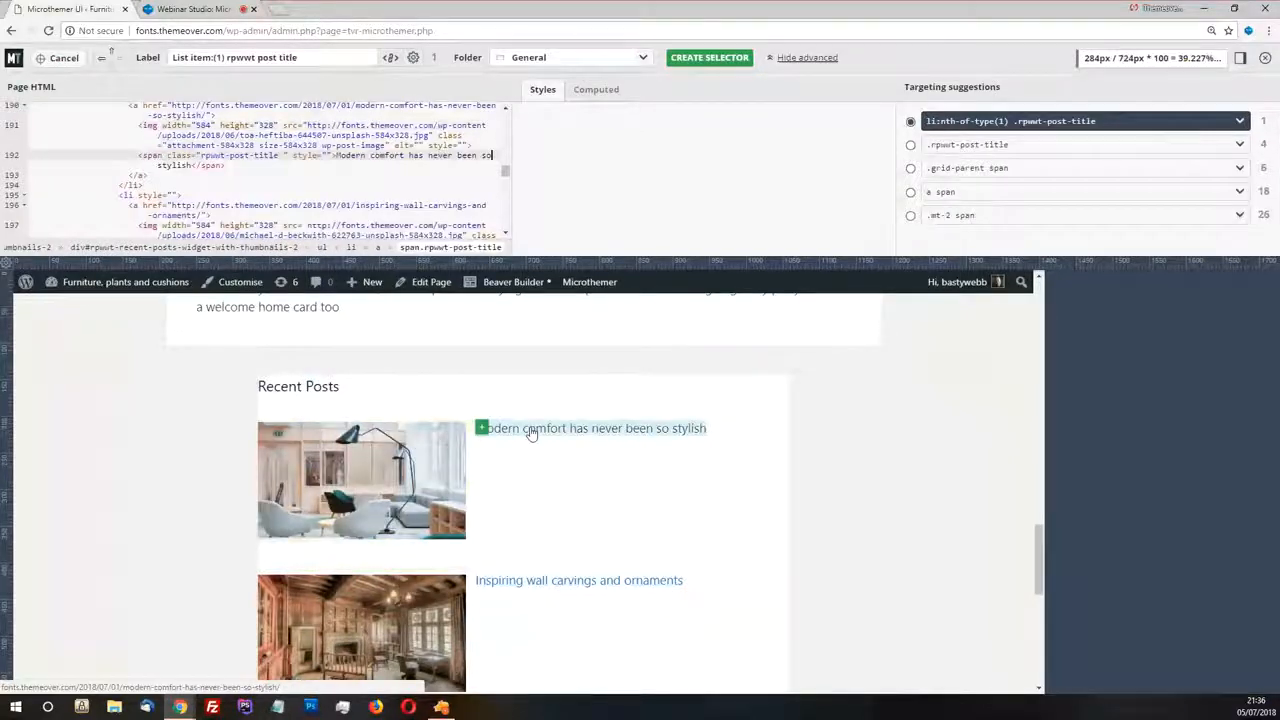
pyautogui.press('Left')
pyautogui.click(440, 445)
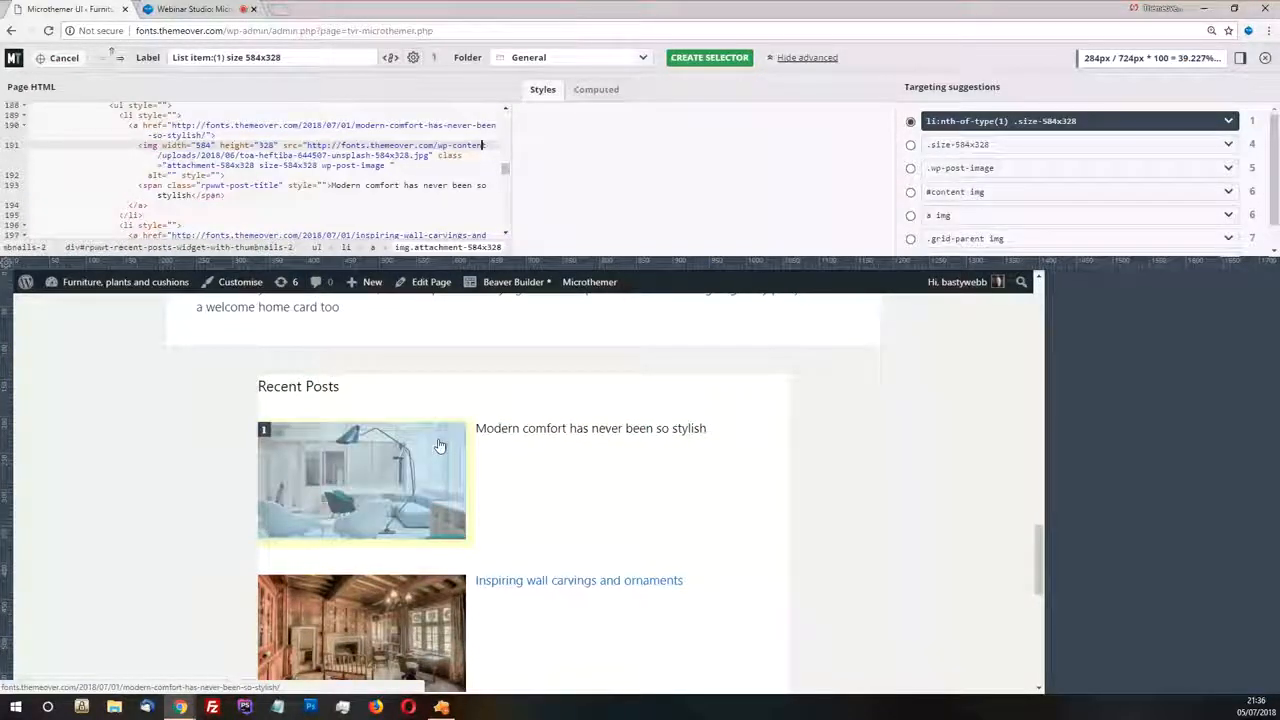
pyautogui.click(440, 445)
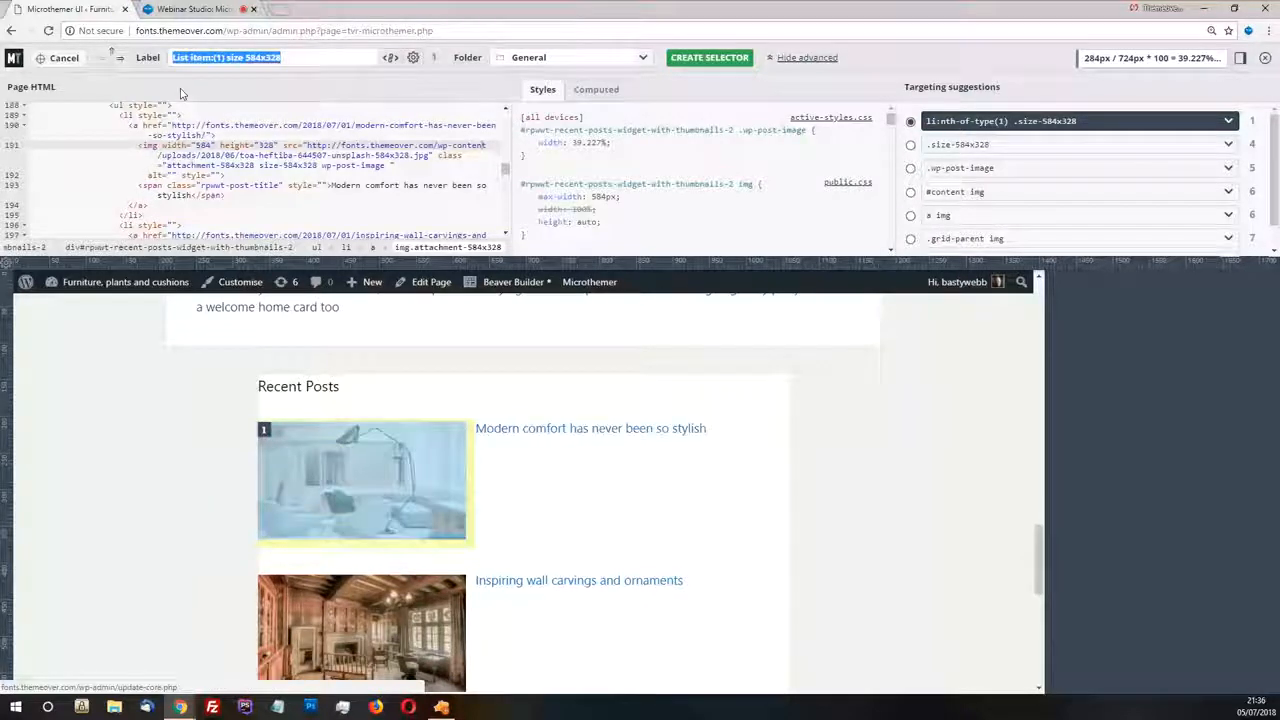
# Target the link around the first post and choose the suggestion #rpwwt-recent-posts-widget-with-thumbnails-2 a, checking which posts it highlights
pyautogui.click(139, 125)
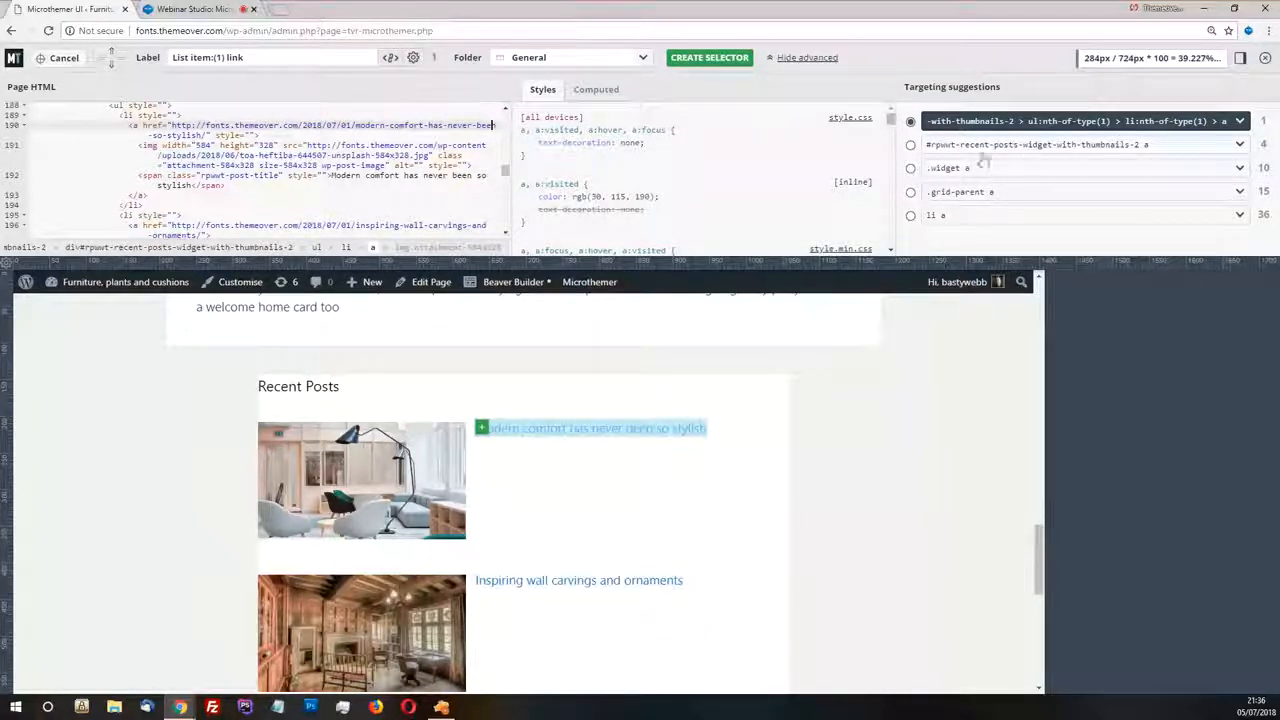
pyautogui.click(912, 145)
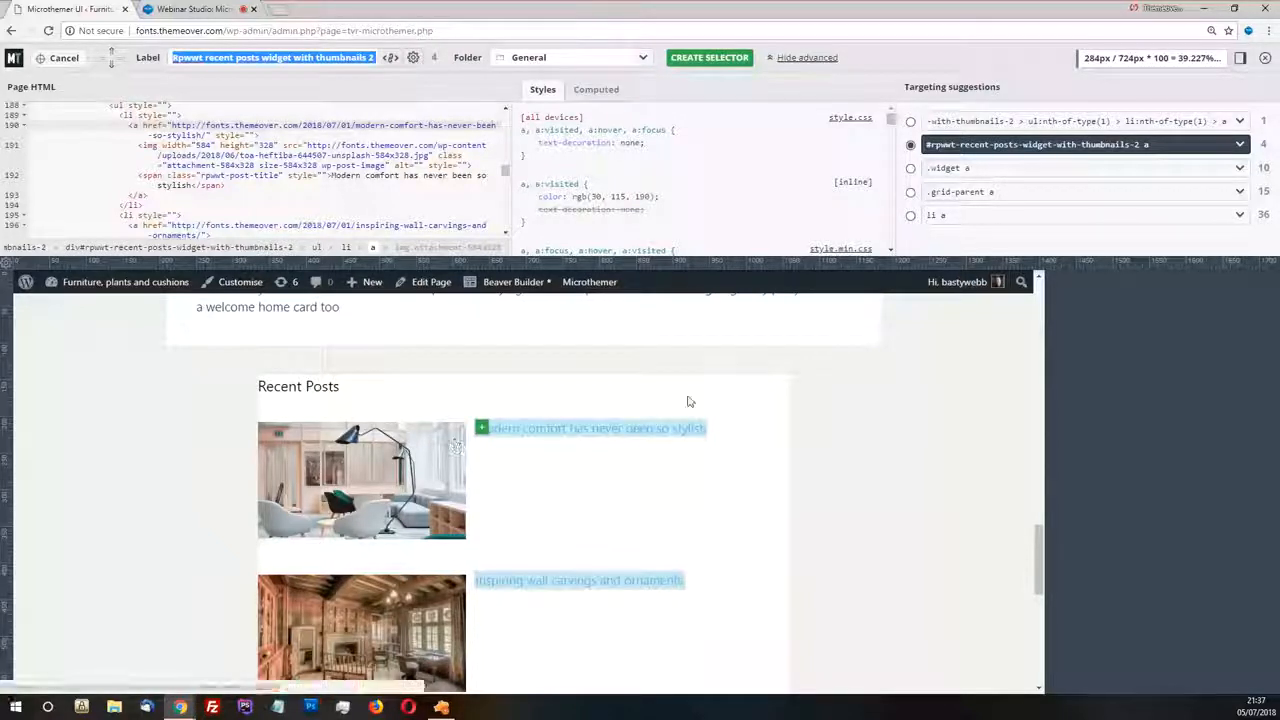
pyautogui.scroll(-3, 660, 483)
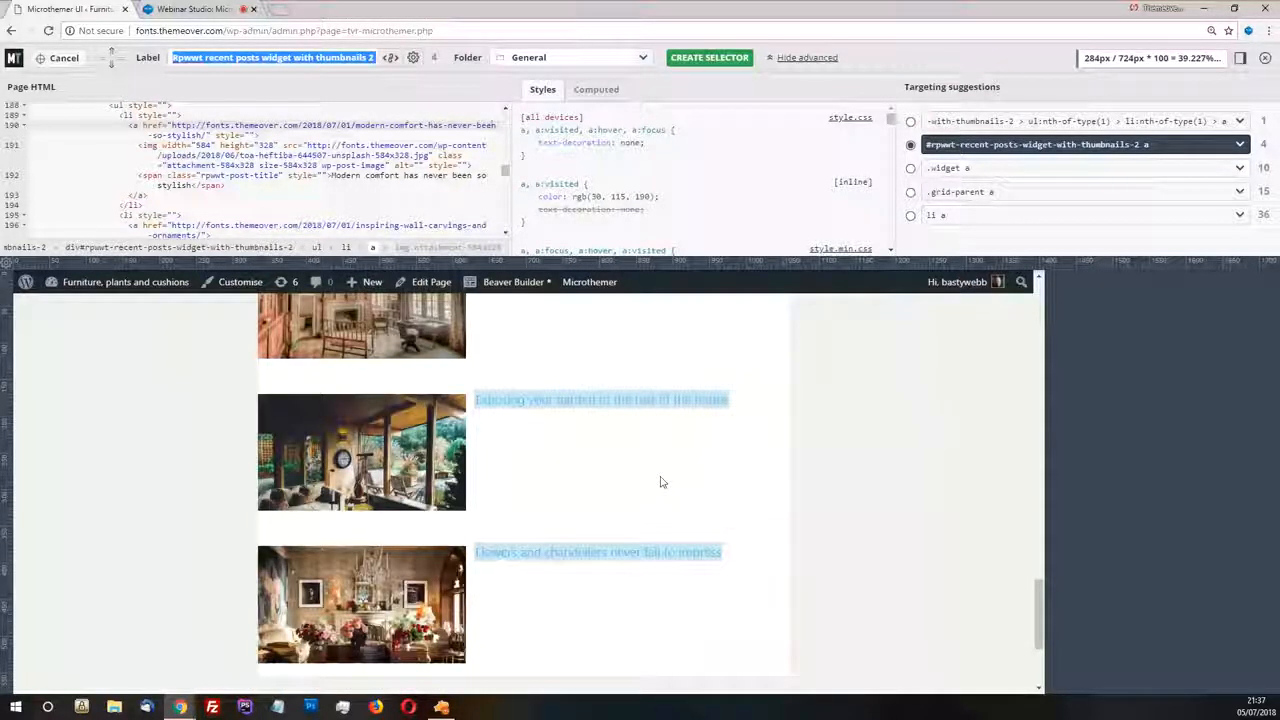
pyautogui.scroll(1, 577, 429)
pyautogui.scroll(3, 577, 429)
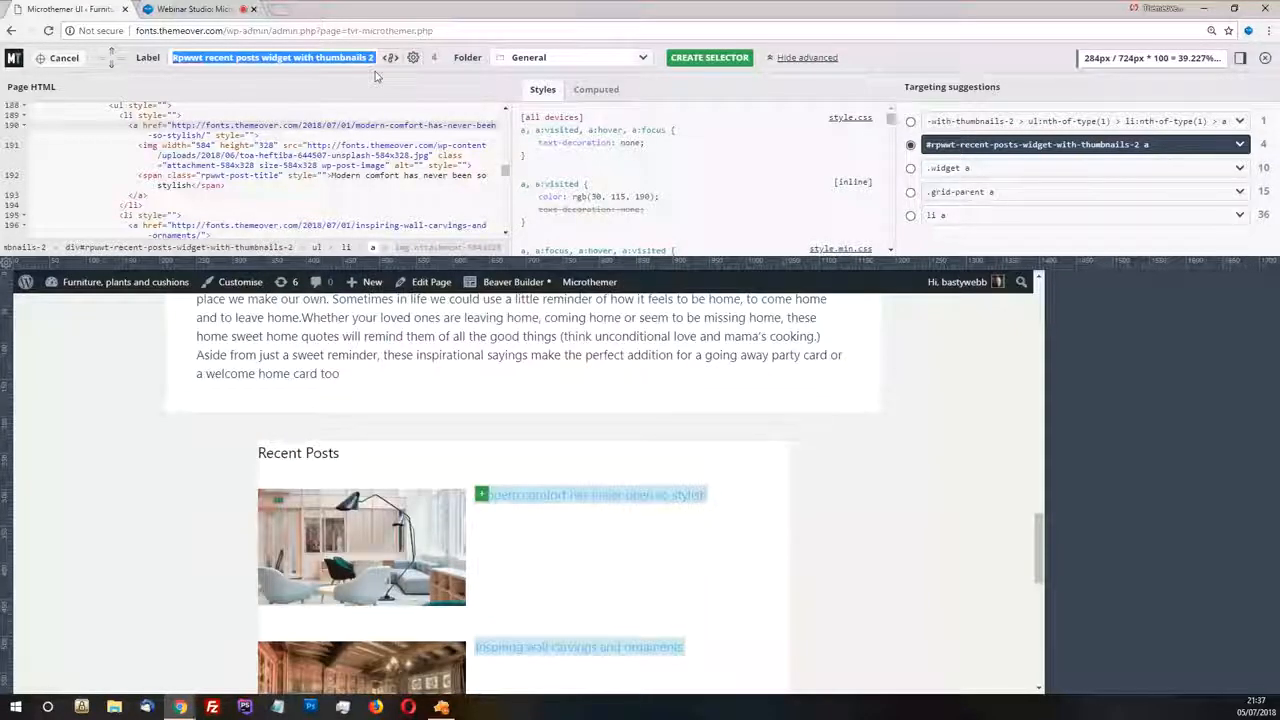
# Label the Recent Posts link selector "Flex container" and create it in the General folder
pyautogui.click(252, 58)
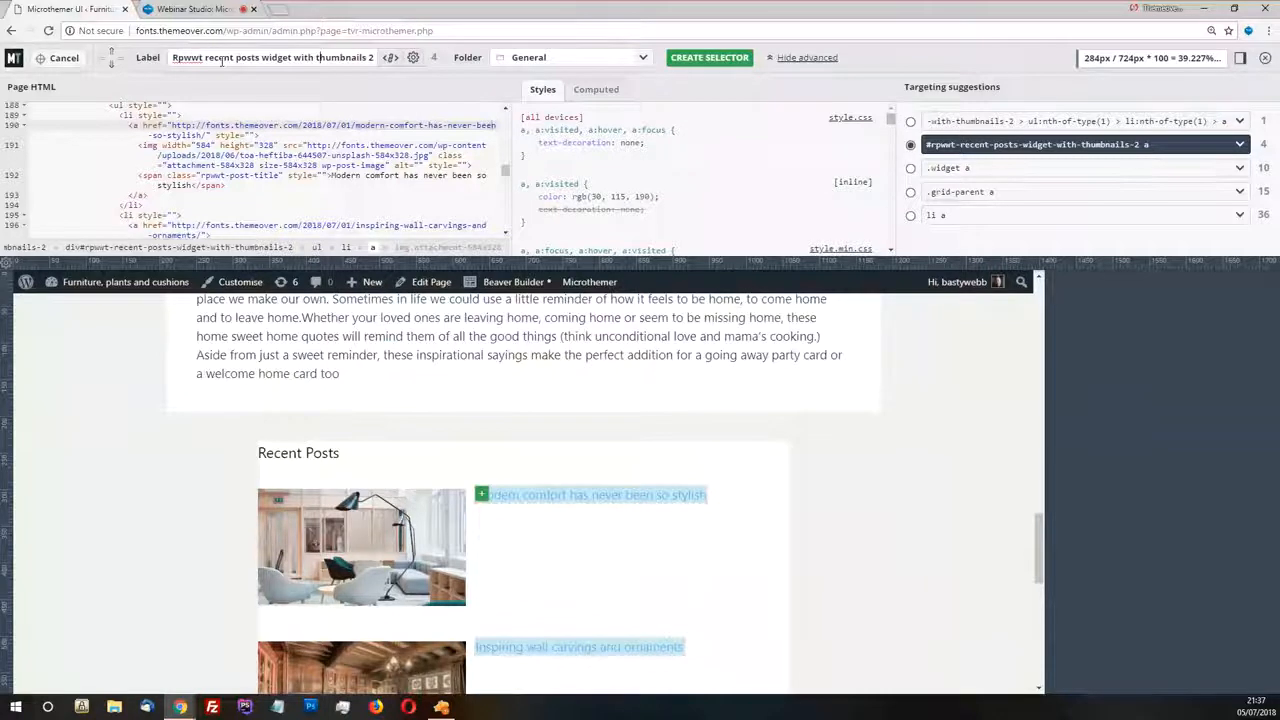
pyautogui.doubleClick(220, 57)
pyautogui.moveTo(370, 57); pyautogui.dragTo(174, 57)
pyautogui.press('BackSpace')
pyautogui.write('rlex container')
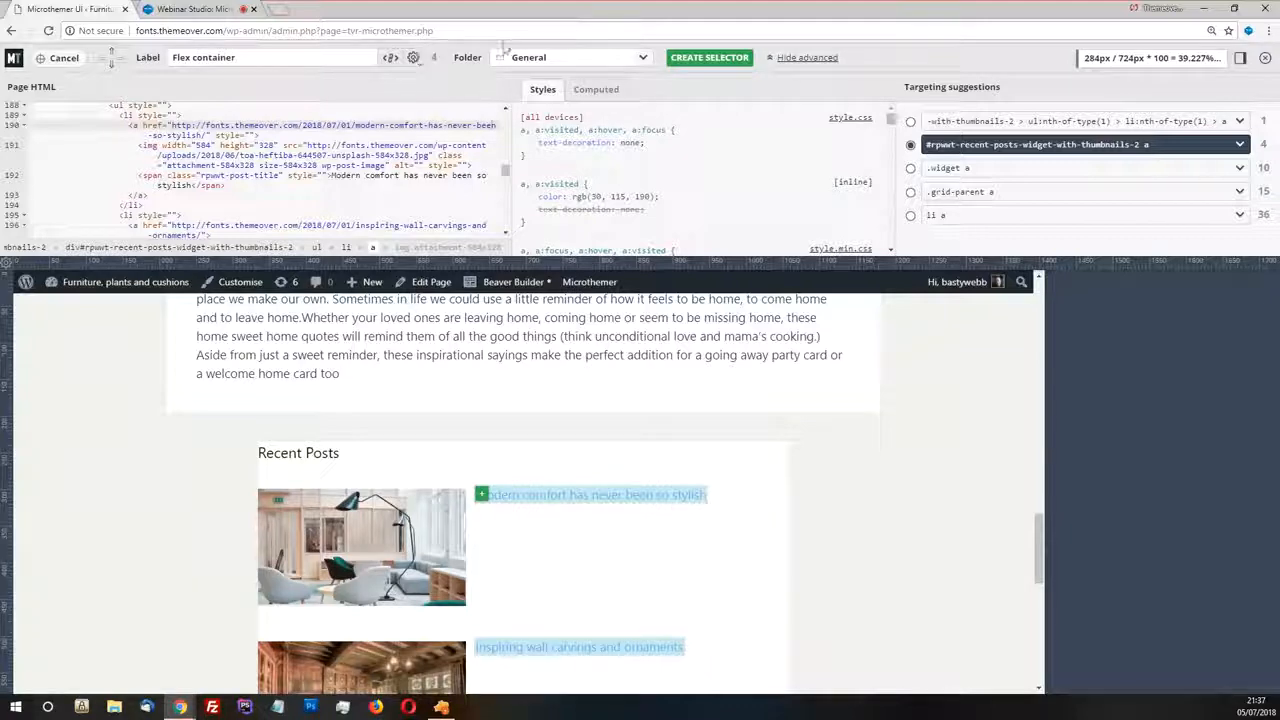
pyautogui.click(727, 60)
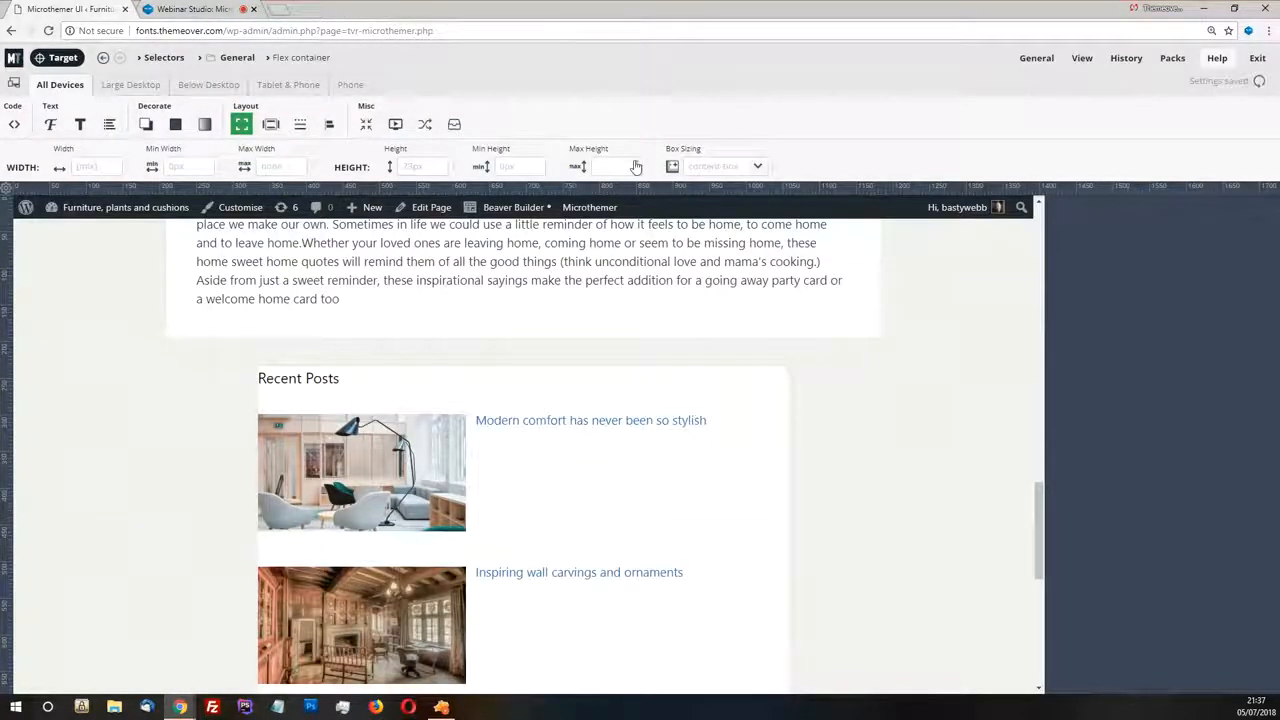
# Set the Flex container's display to flex and check the Recent Posts layout
pyautogui.click(331, 124)
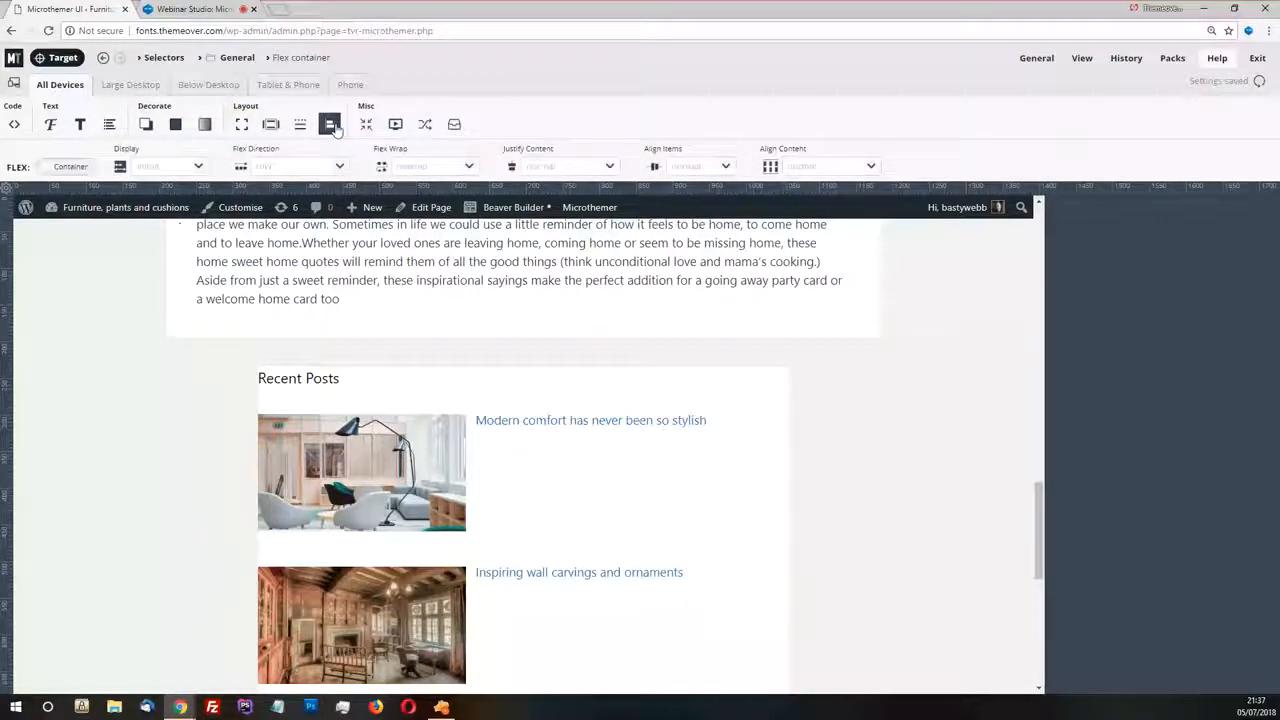
pyautogui.click(198, 168)
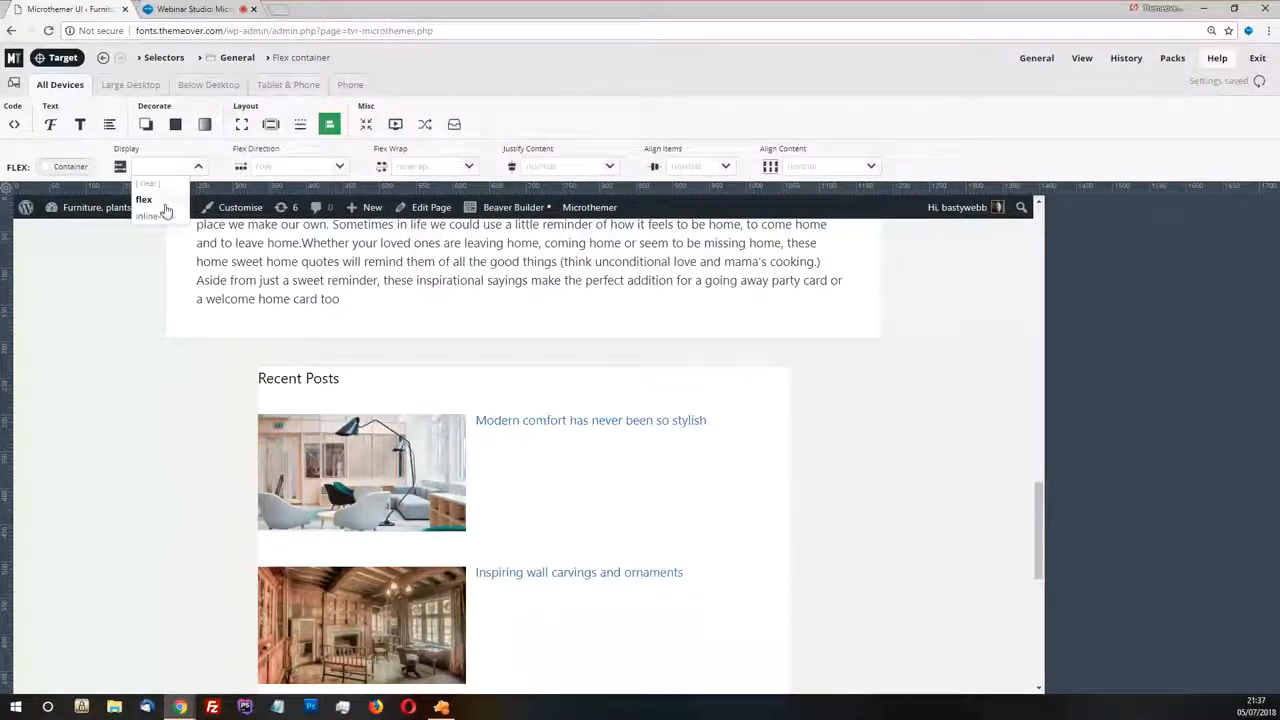
pyautogui.click(158, 200)
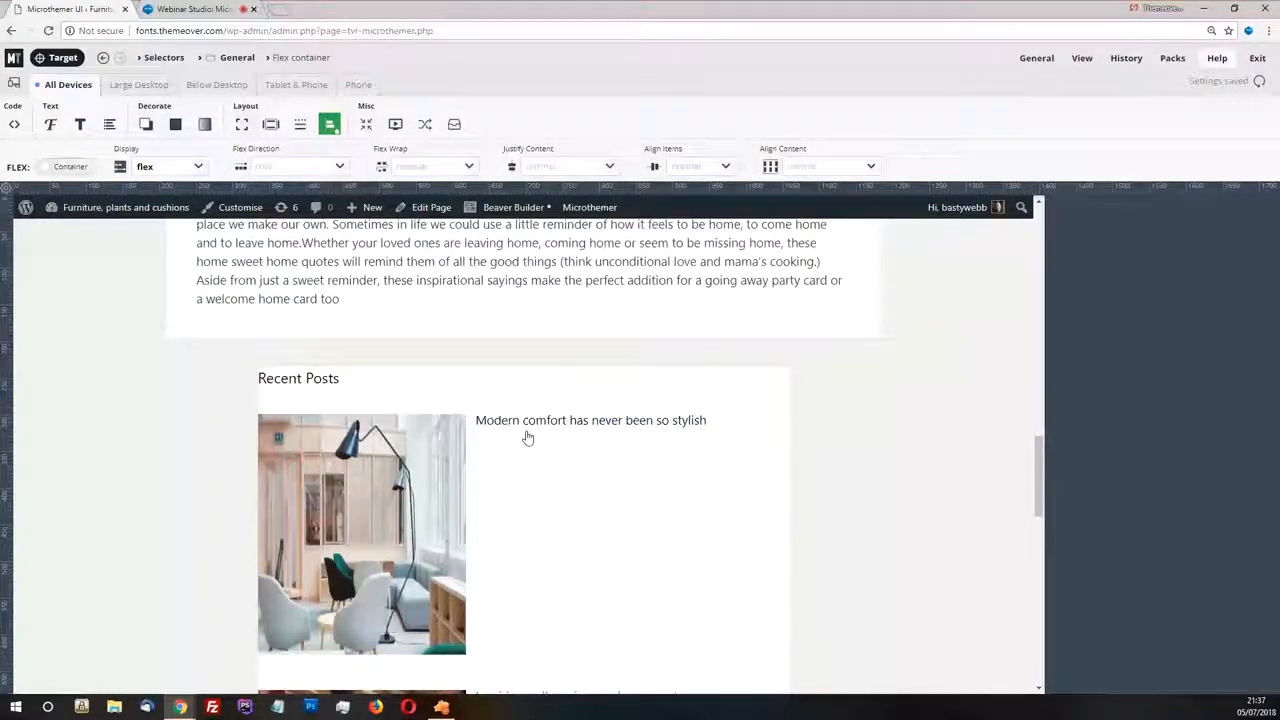
pyautogui.scroll(-2, 528, 437)
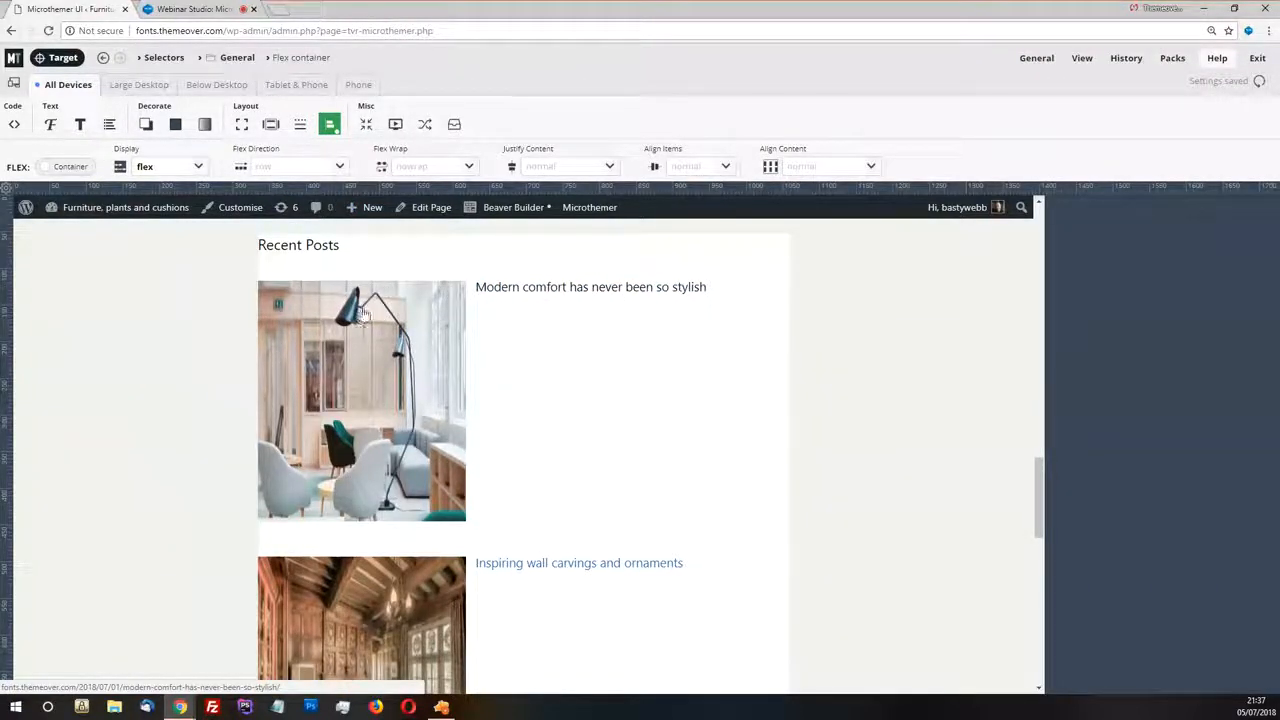
# Set the height of the existing Recent posts image selector to auto and check the thumbnails
pyautogui.click(38, 60)
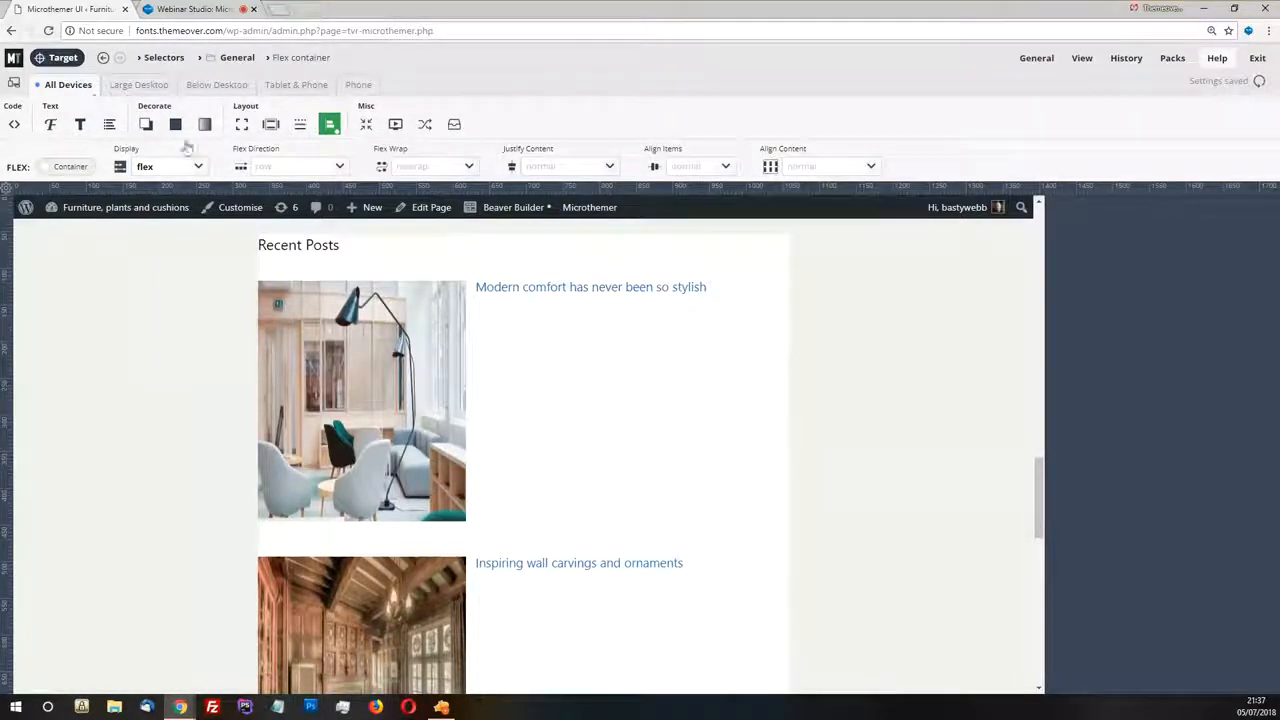
pyautogui.click(365, 400)
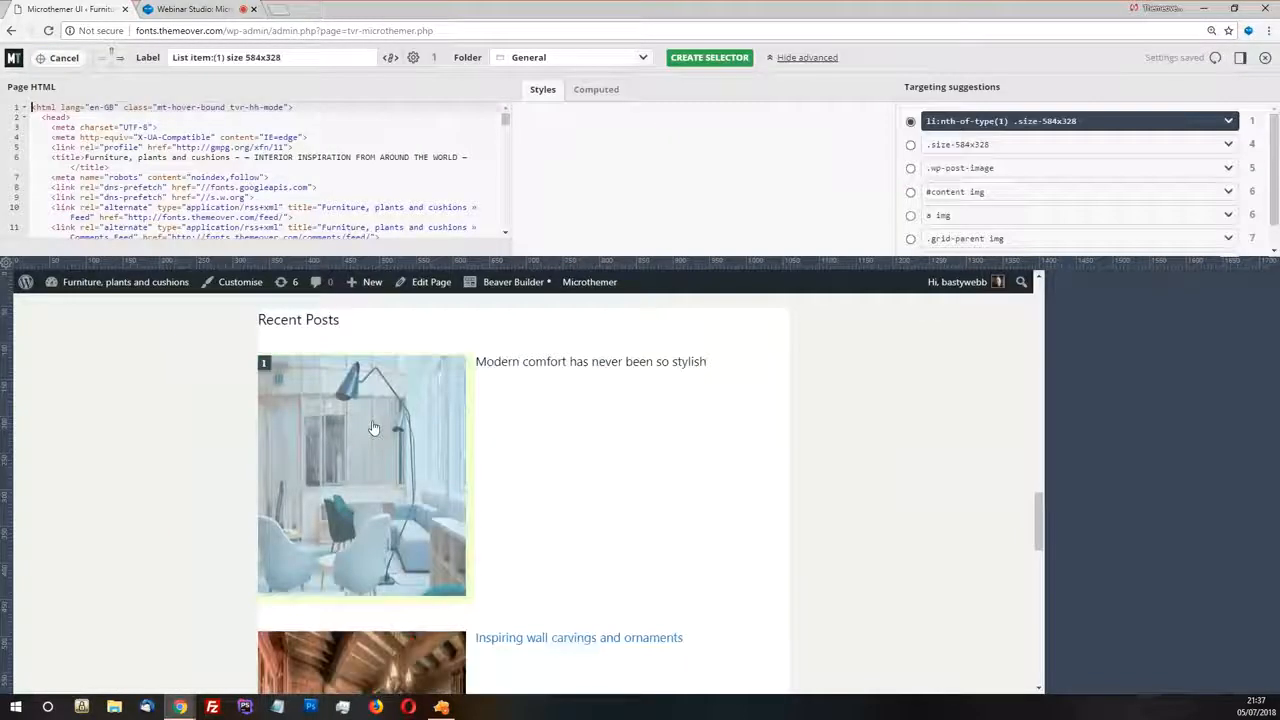
pyautogui.moveTo(265, 366)
pyautogui.click(284, 388)
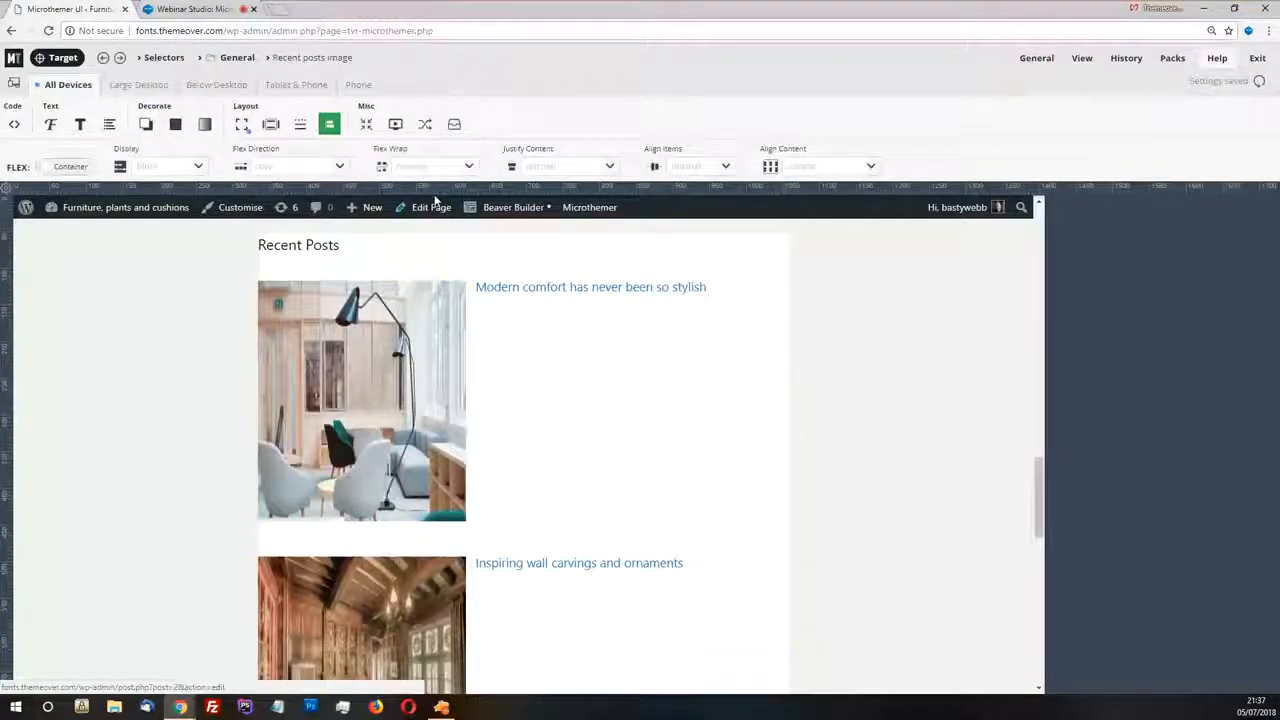
pyautogui.click(243, 125)
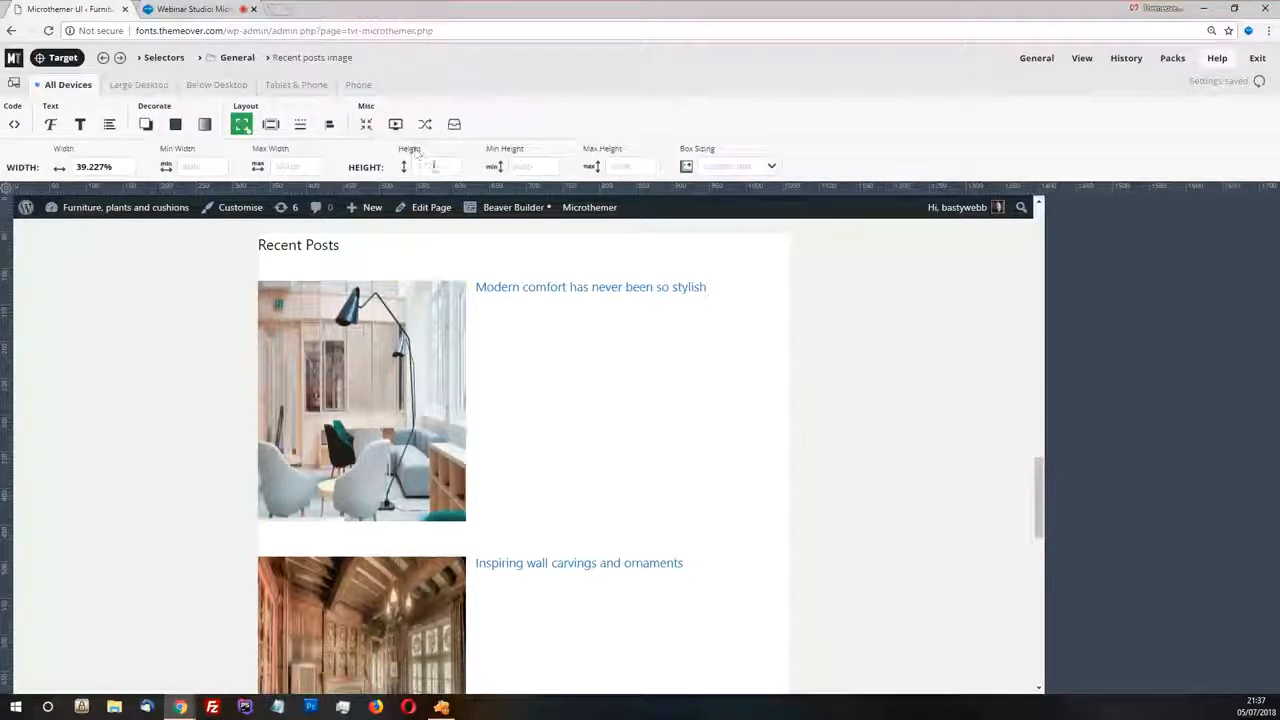
pyautogui.click(434, 167)
pyautogui.write('auto')
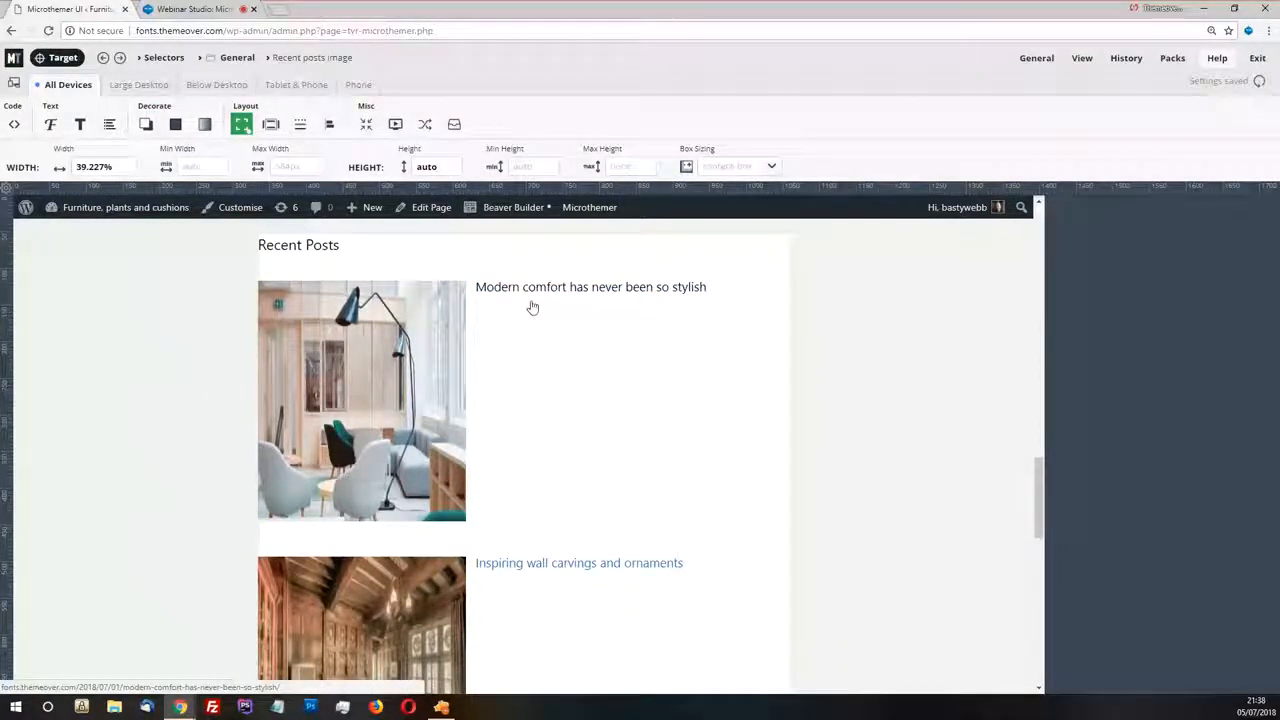
pyautogui.scroll(-1, 530, 310)
pyautogui.scroll(3, 517, 334)
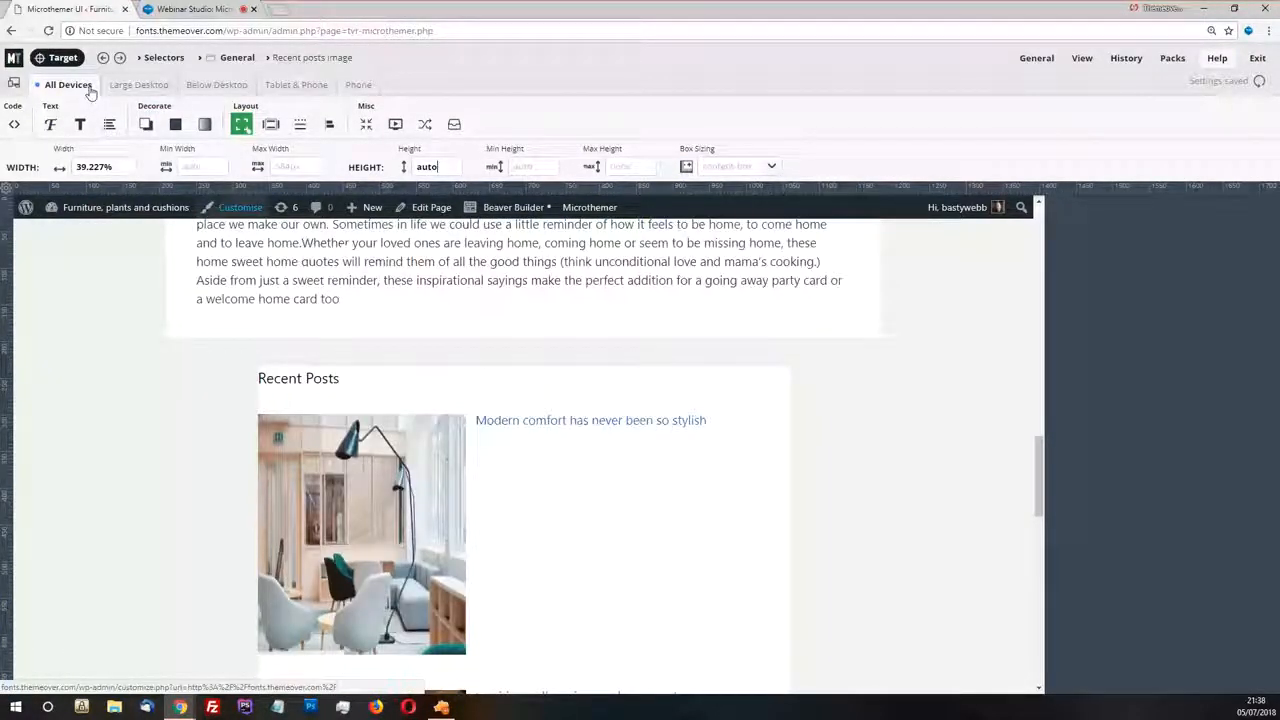
# Inspect the applied and computed styles of the first Recent Posts image and its link for the cause of the stretched thumbnail
pyautogui.click(62, 58)
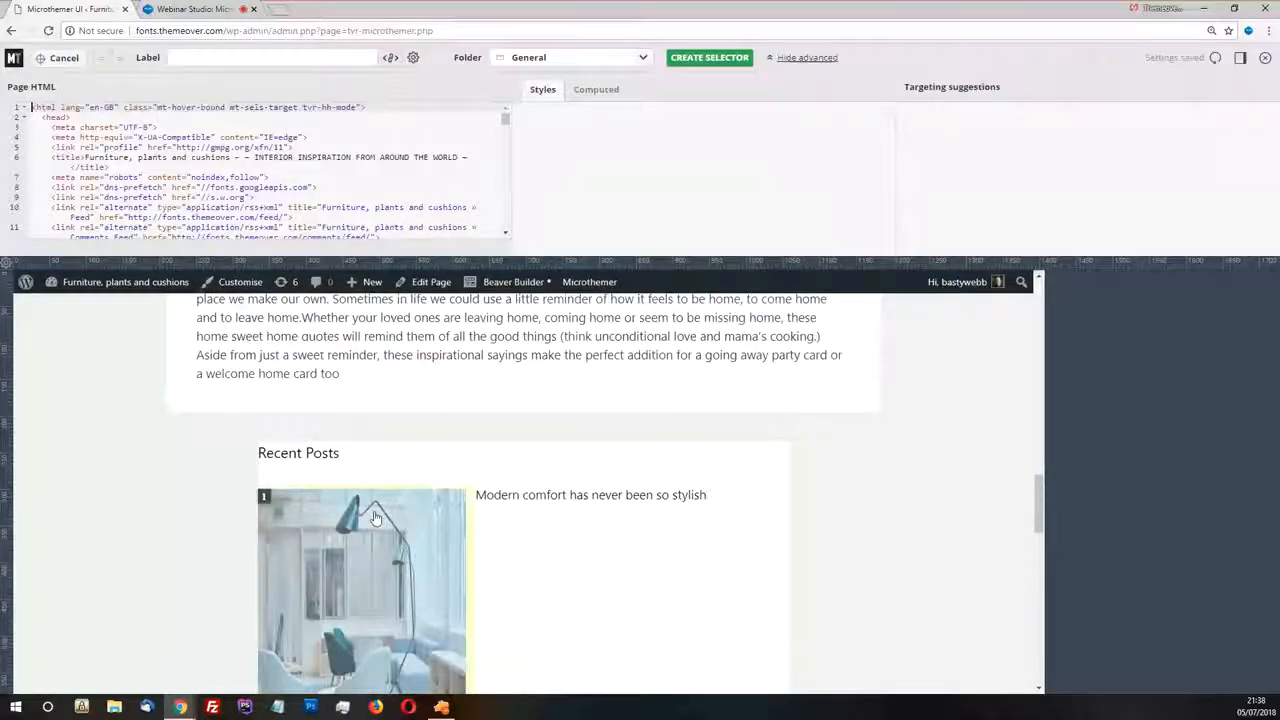
pyautogui.click(375, 517)
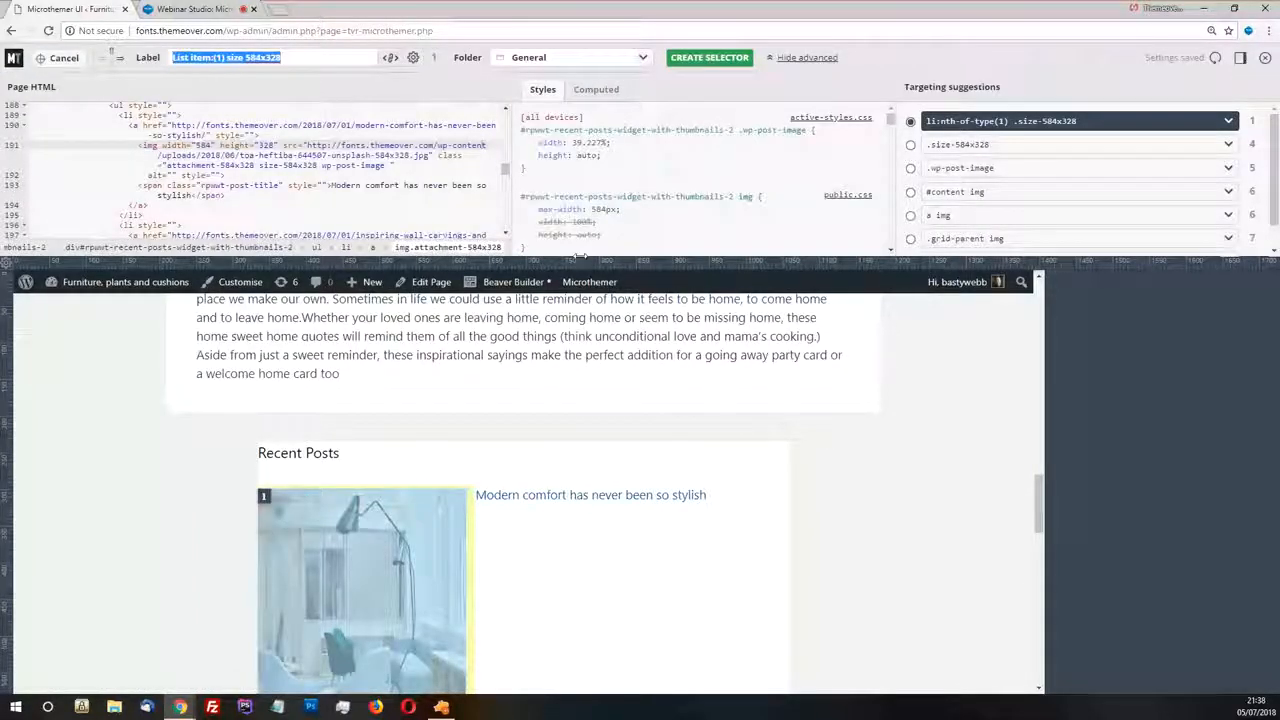
pyautogui.scroll(-1, 635, 178)
pyautogui.scroll(1, 659, 188)
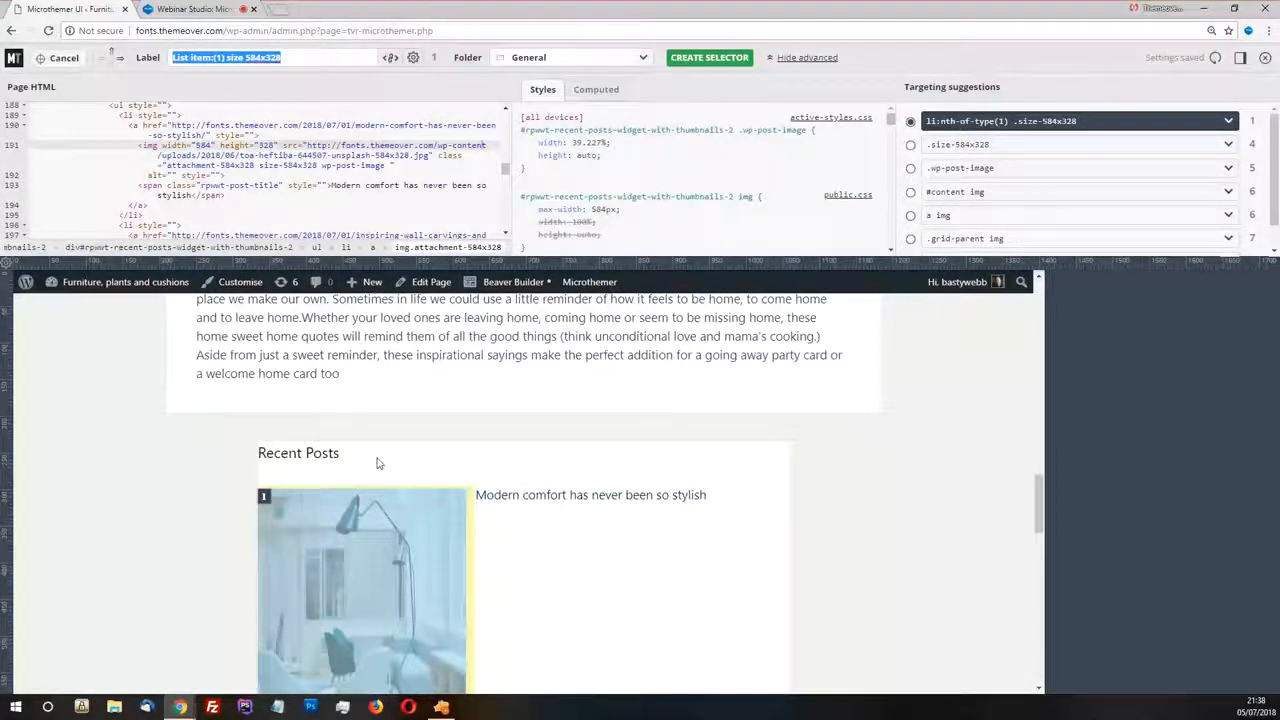
pyautogui.scroll(-1, 378, 463)
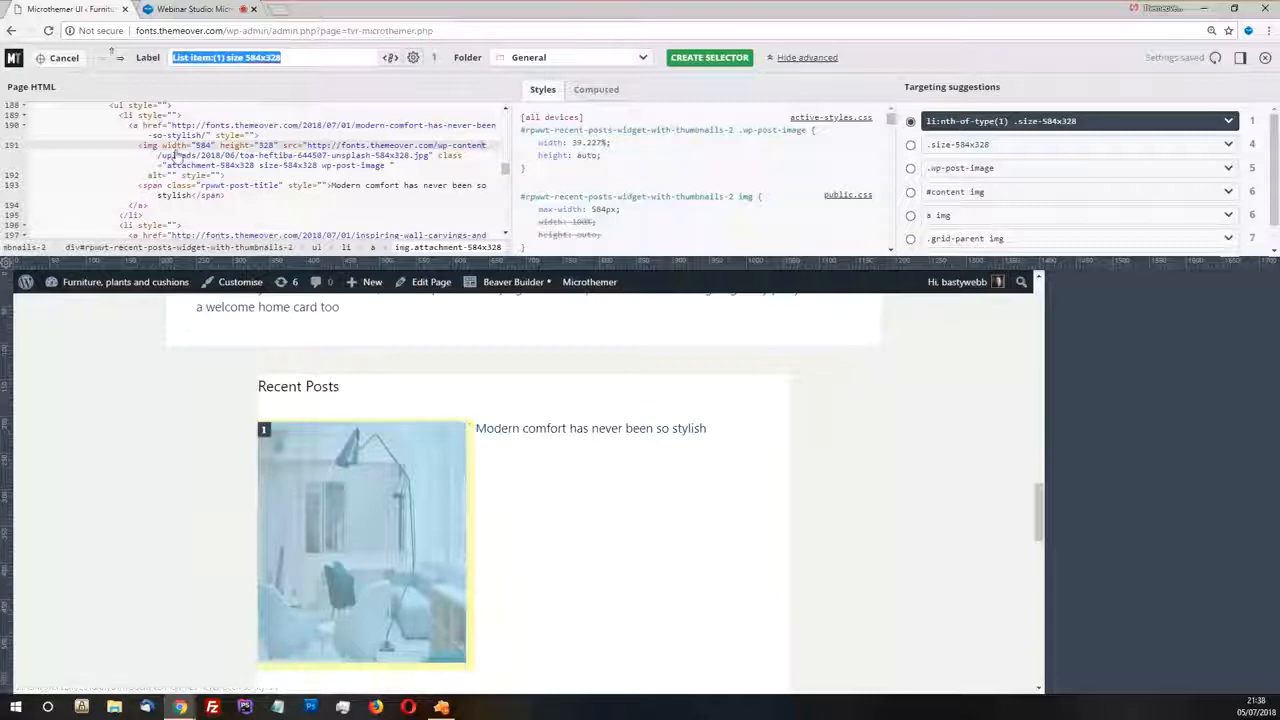
pyautogui.click(145, 126)
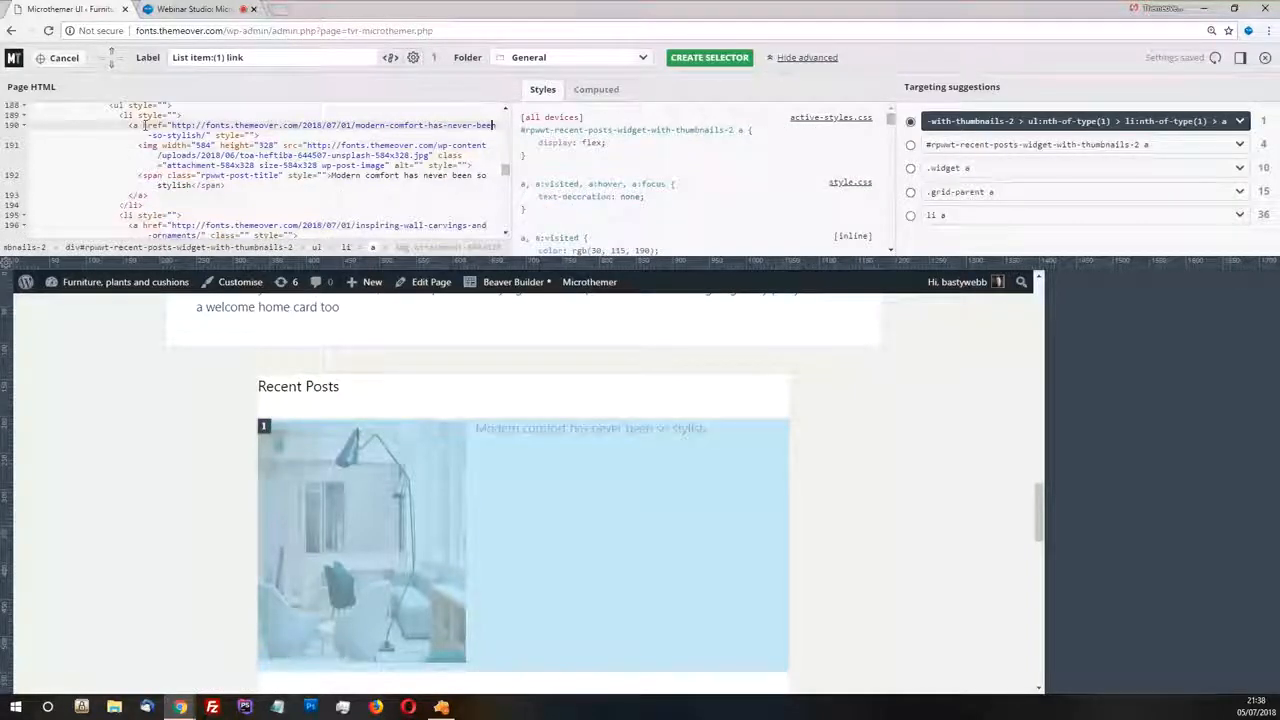
pyautogui.scroll(-1, 588, 193)
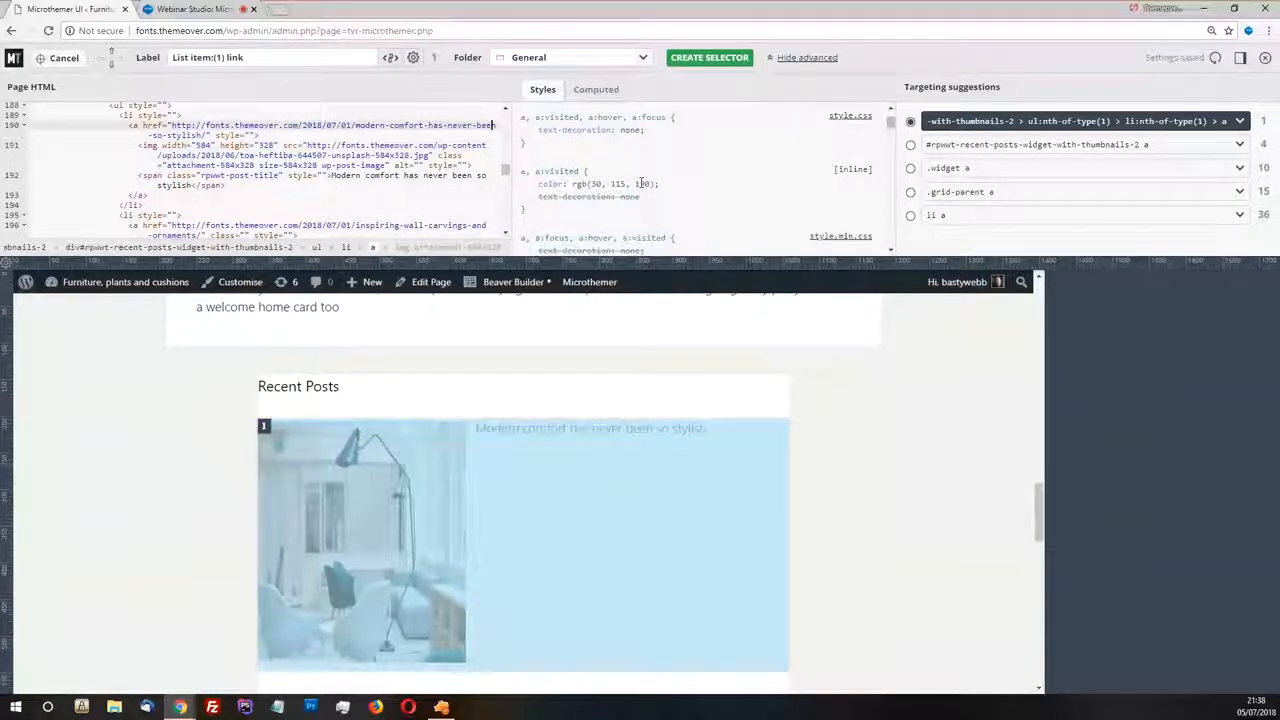
pyautogui.click(157, 146)
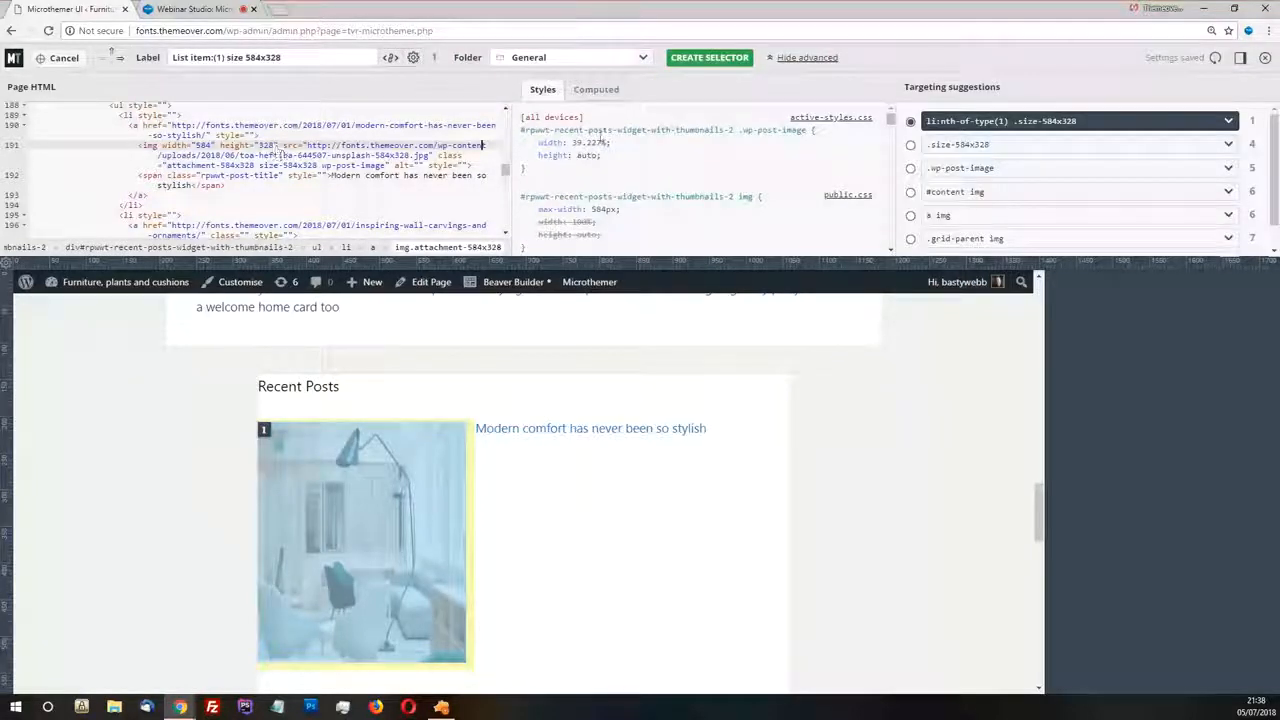
pyautogui.click(596, 89)
pyautogui.scroll(-1, 610, 200)
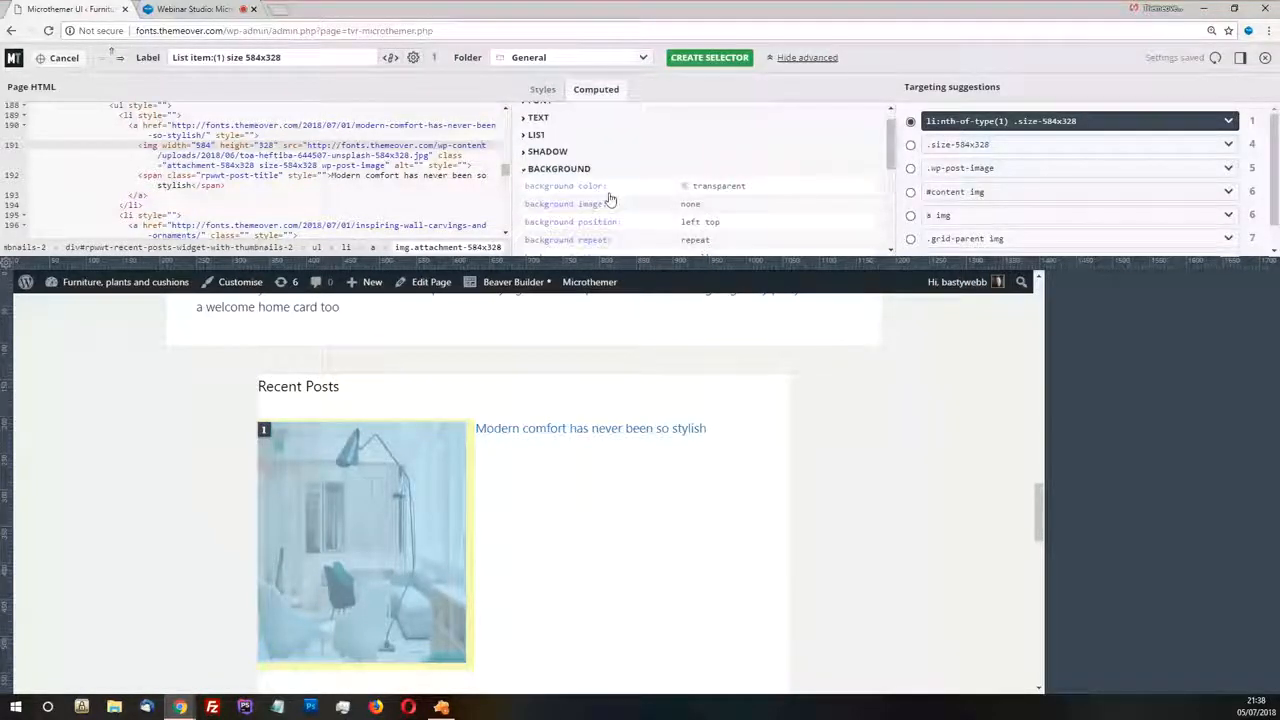
pyautogui.scroll(-1, 610, 200)
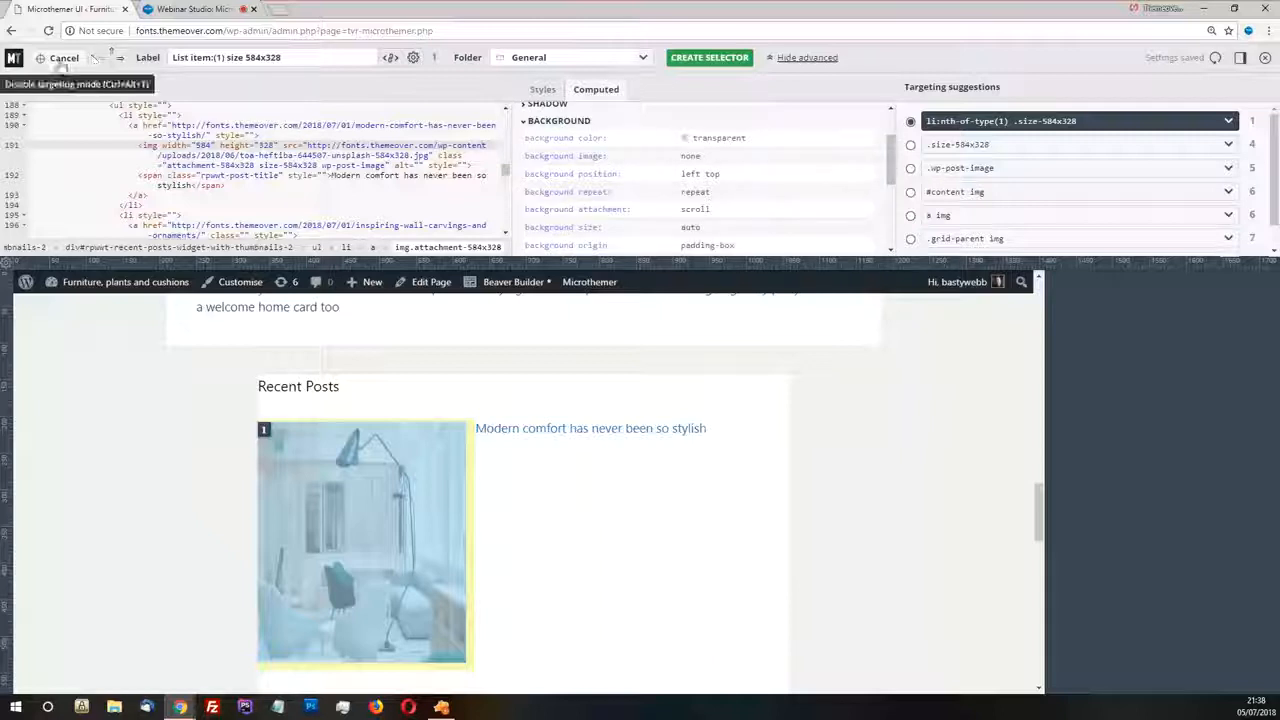
# Leave targeting and inspect the CSS rules of the first Recent Posts thumbnail and its parent link in the browser's developer tools
pyautogui.click(62, 58)
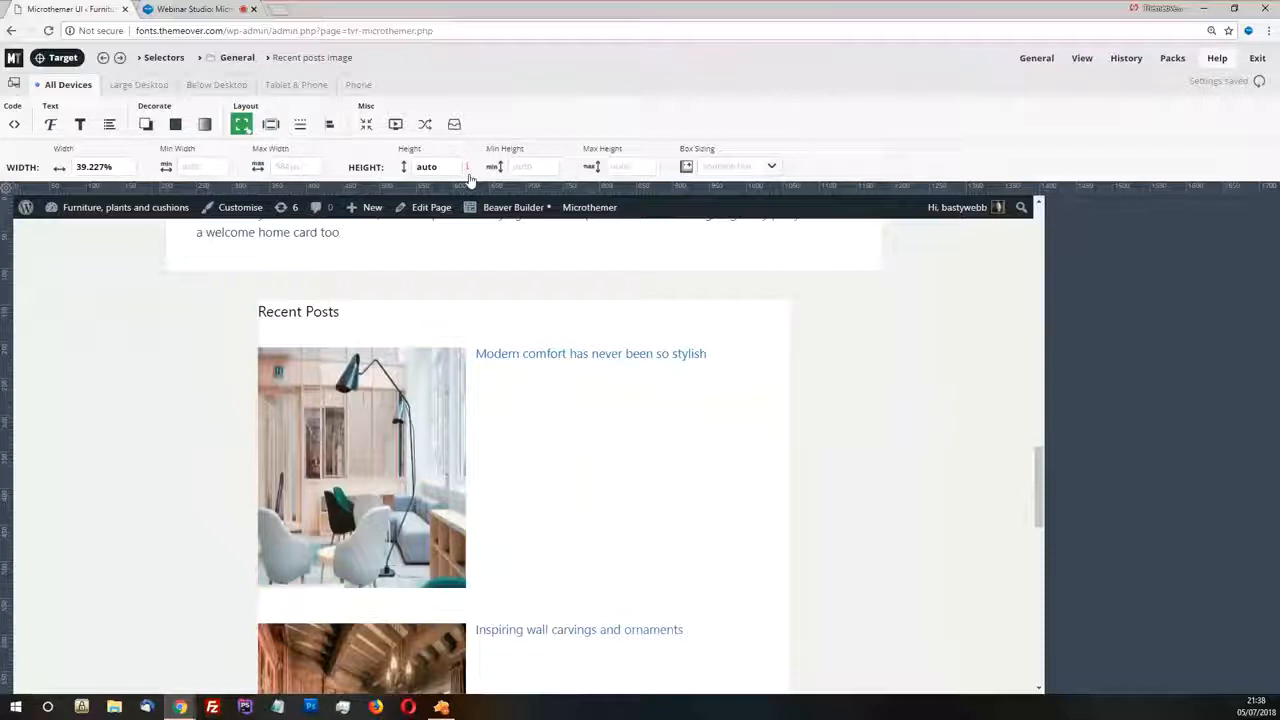
pyautogui.click(468, 169)
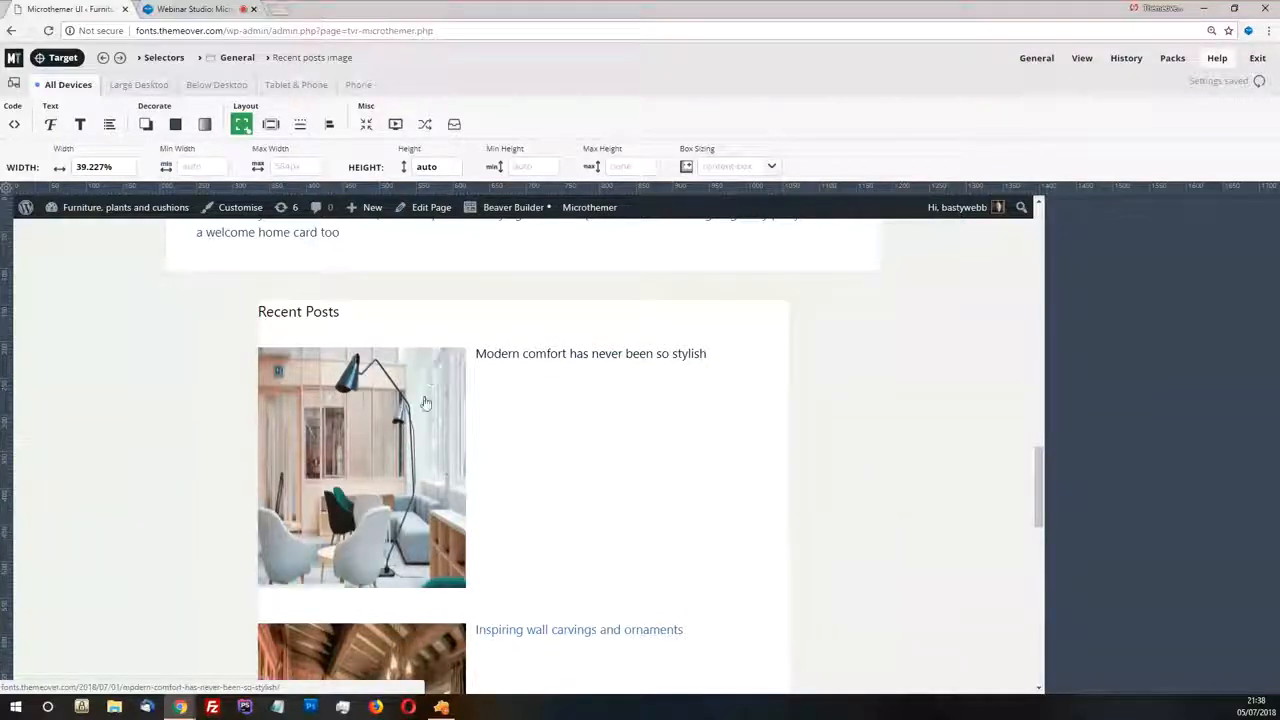
pyautogui.rightClick(364, 469)
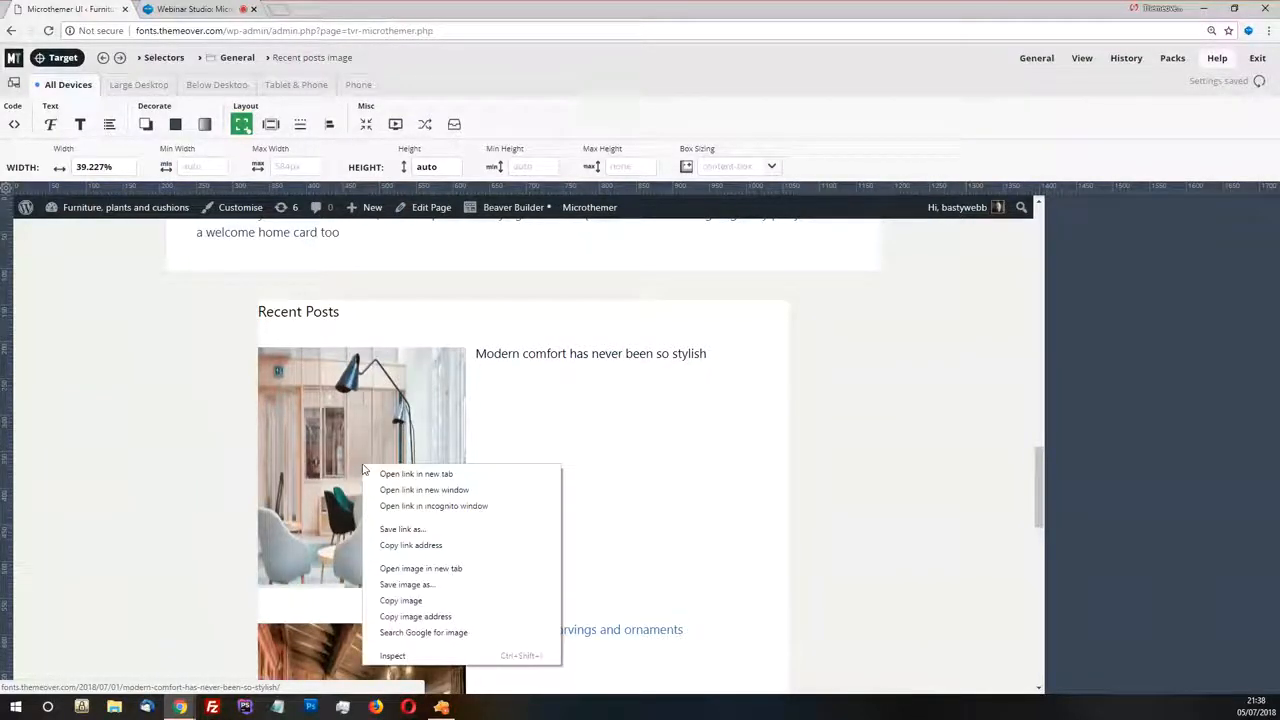
pyautogui.click(422, 655)
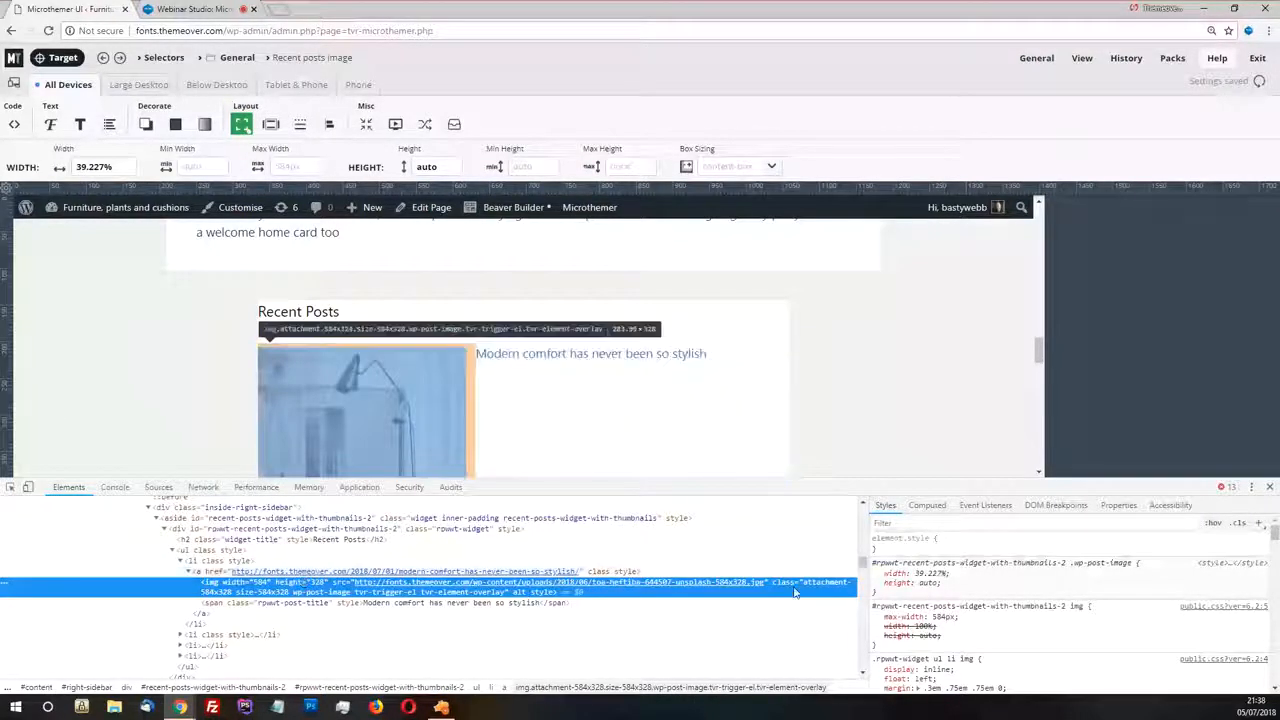
pyautogui.scroll(-1, 882, 373)
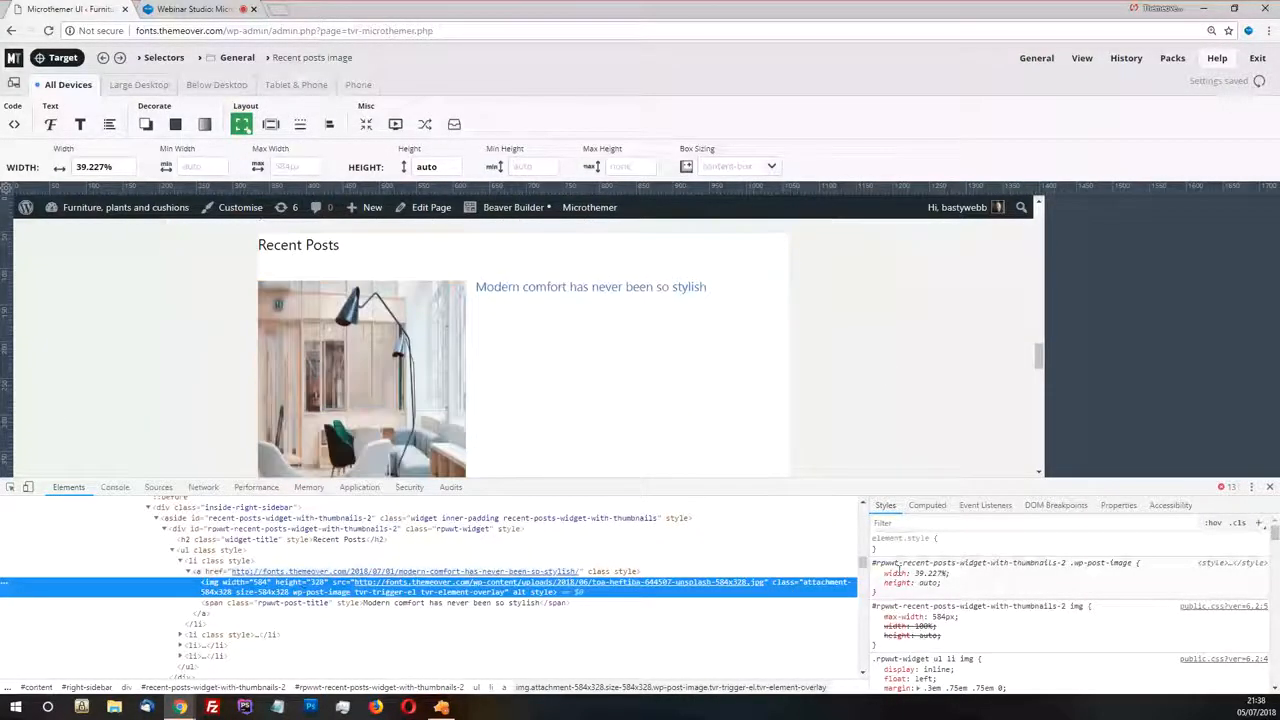
pyautogui.scroll(-1, 926, 602)
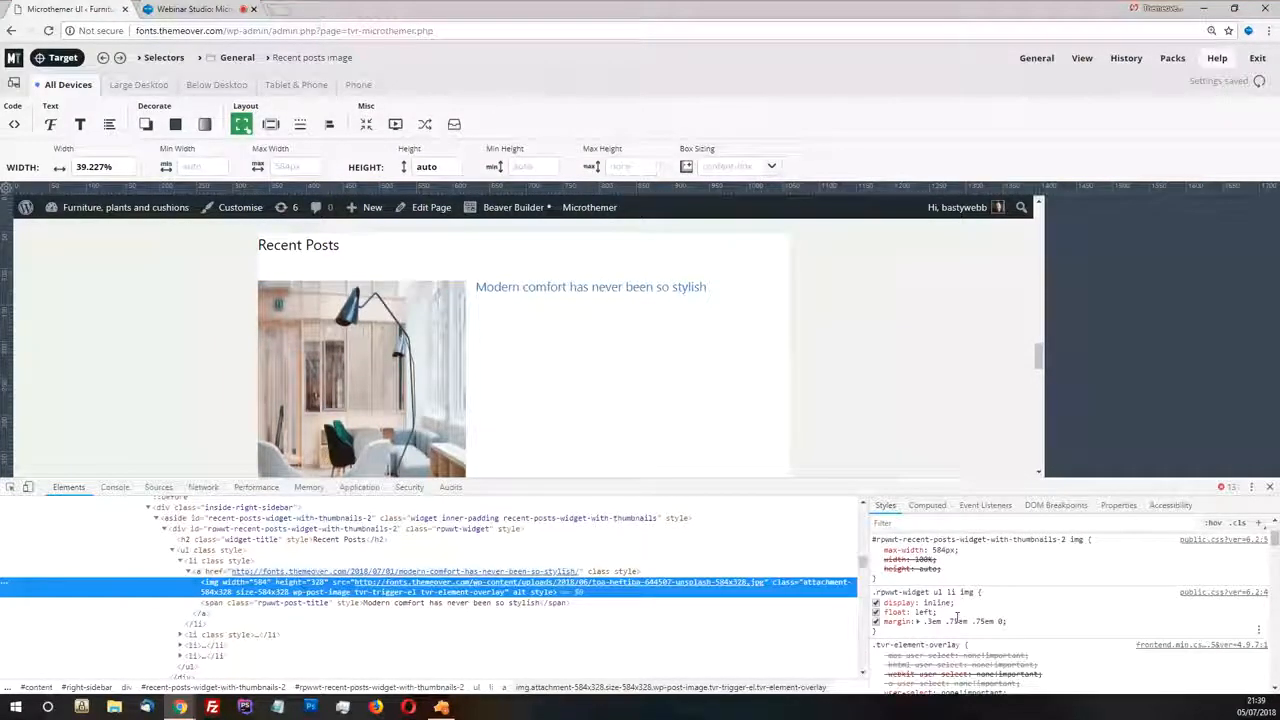
pyautogui.scroll(2, 900, 598)
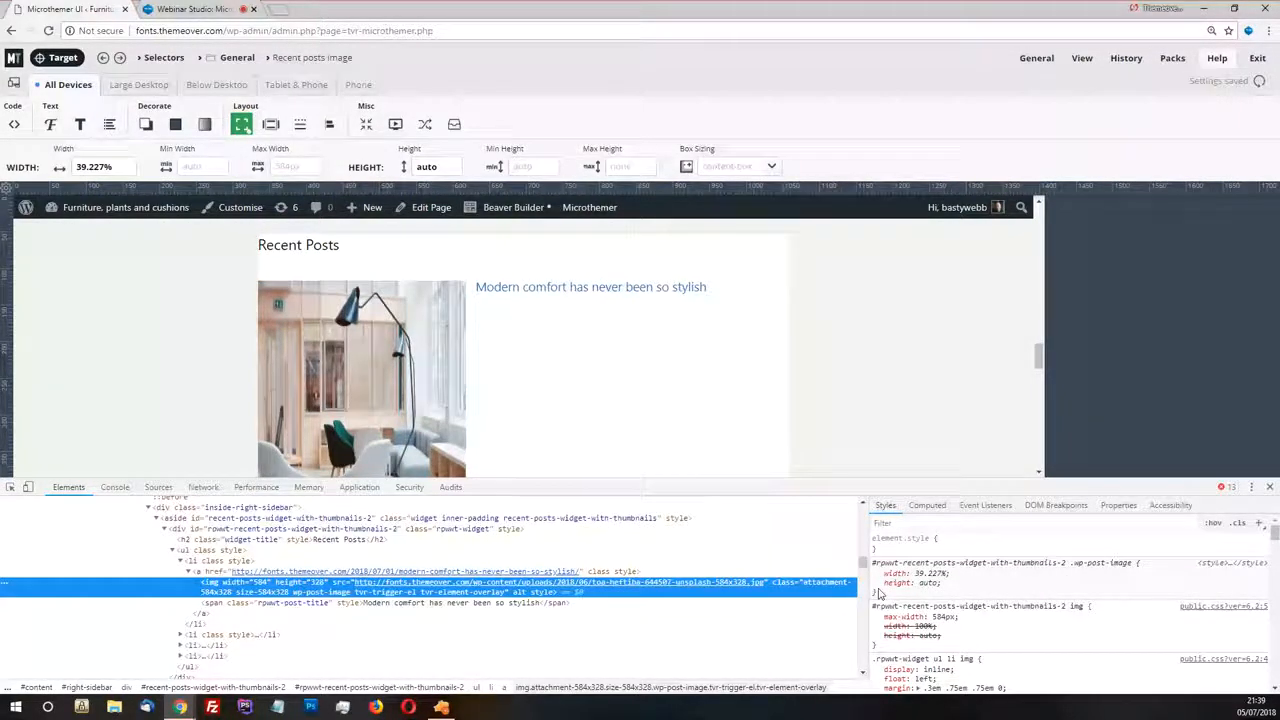
pyautogui.click(222, 572)
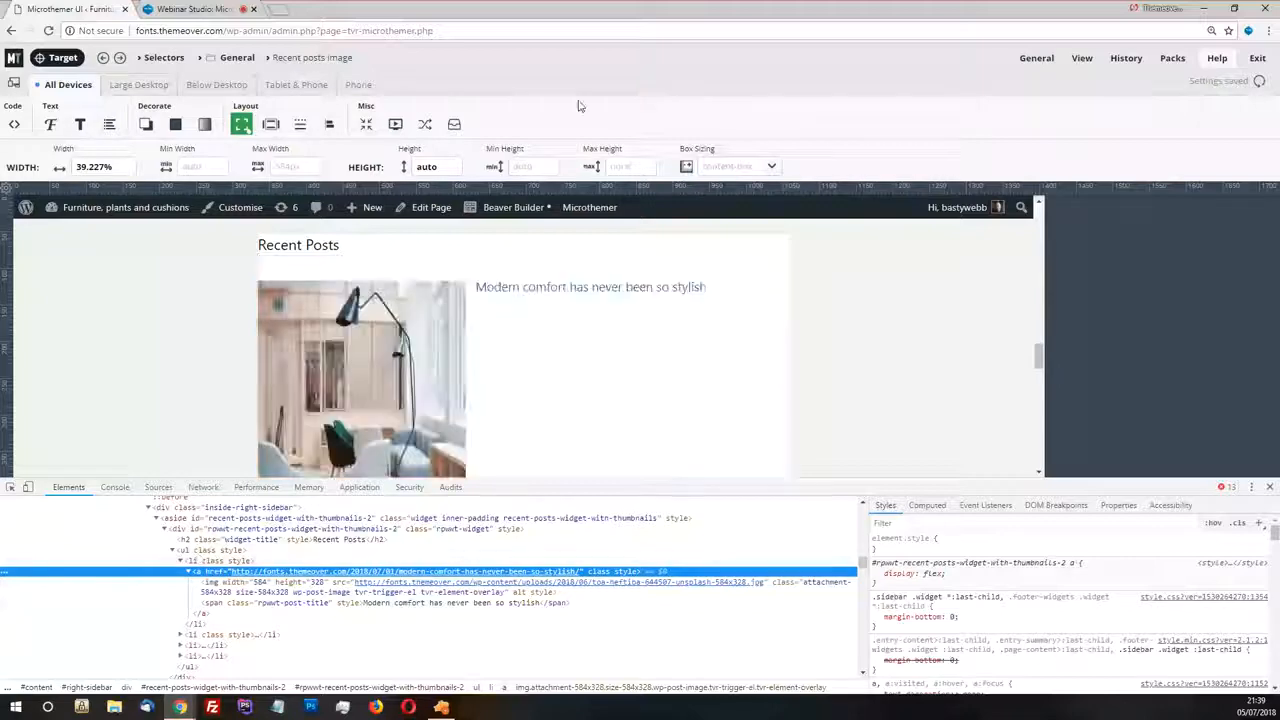
pyautogui.click(580, 106)
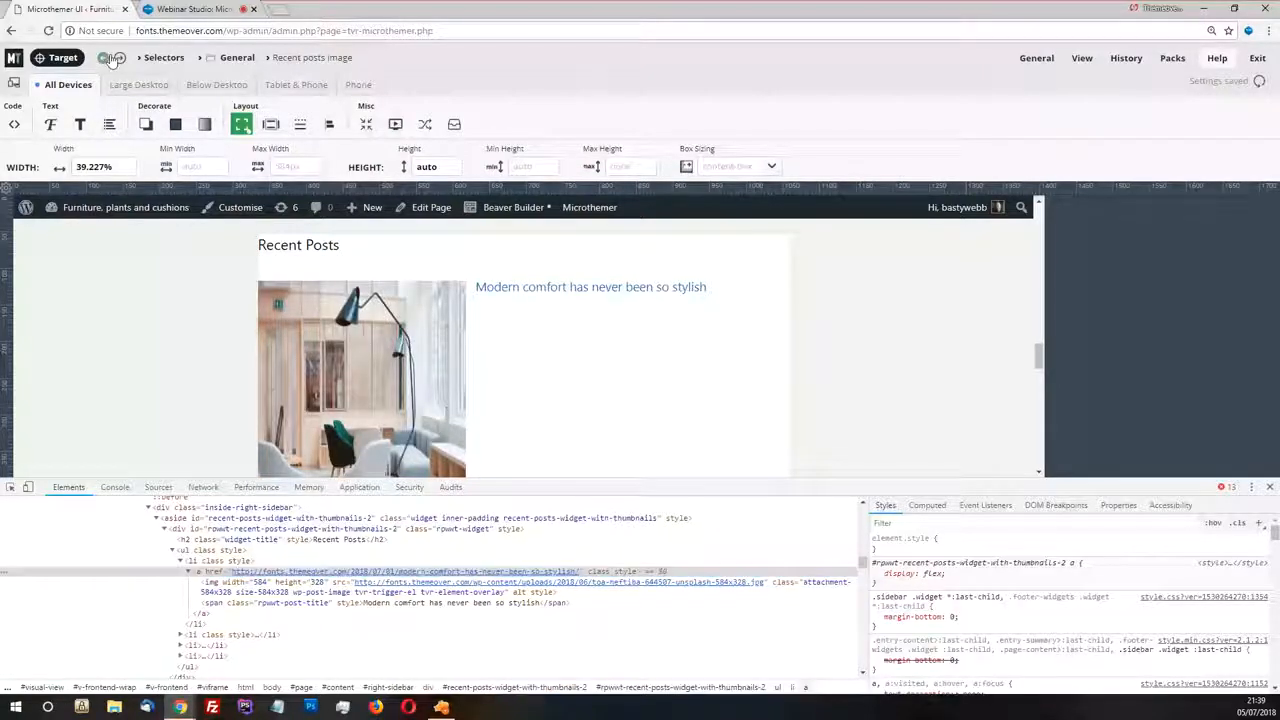
# Close the developer tools and return the site preview to the home page's Recent Posts section
pyautogui.click(113, 58)
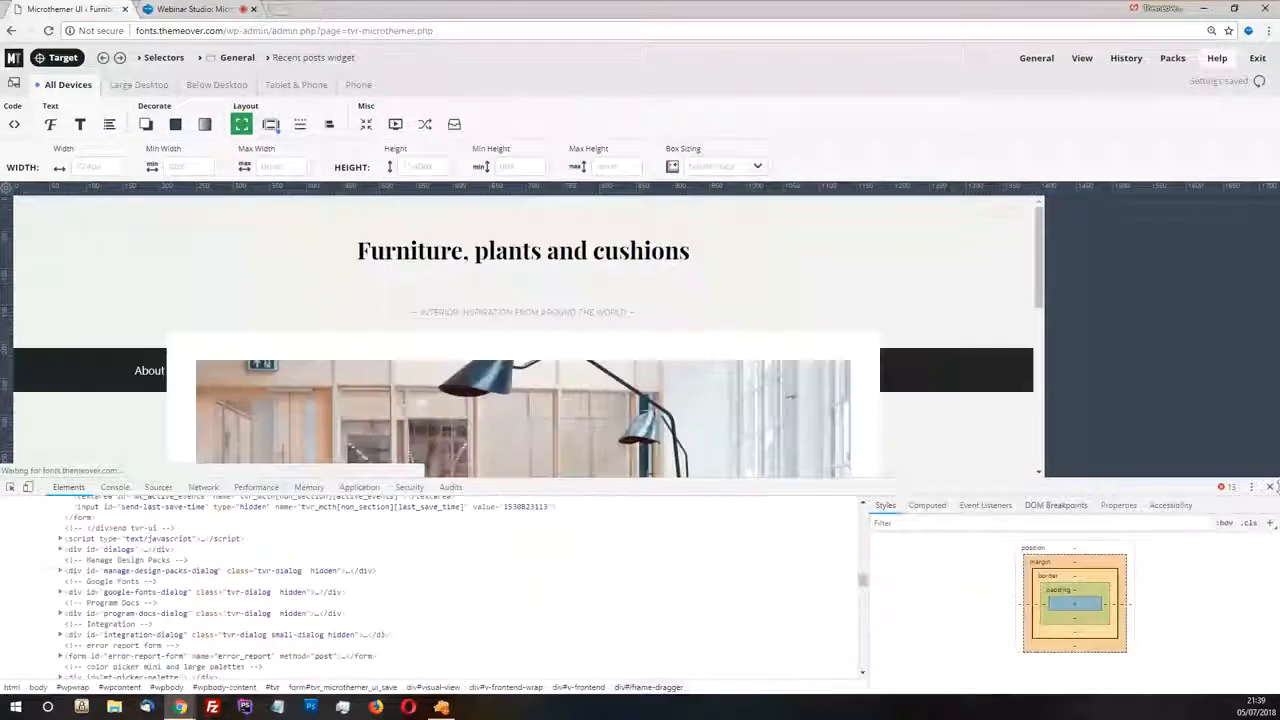
pyautogui.click(1270, 487)
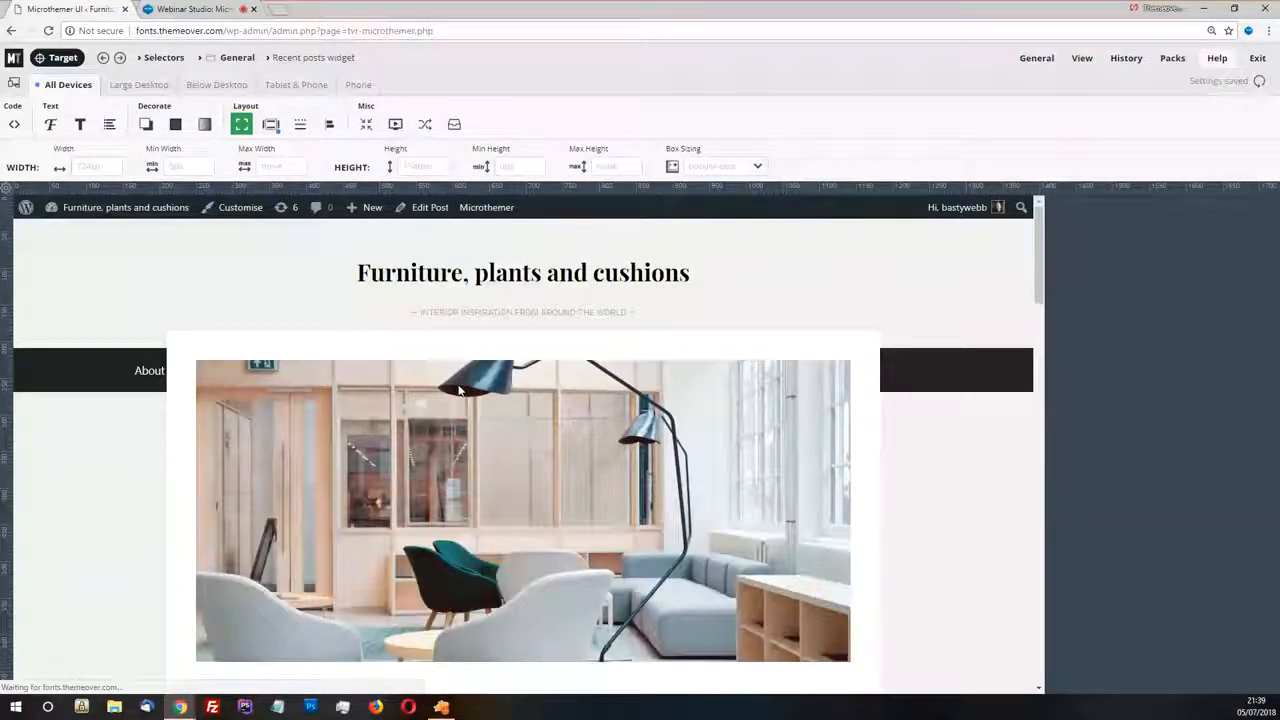
pyautogui.click(443, 278)
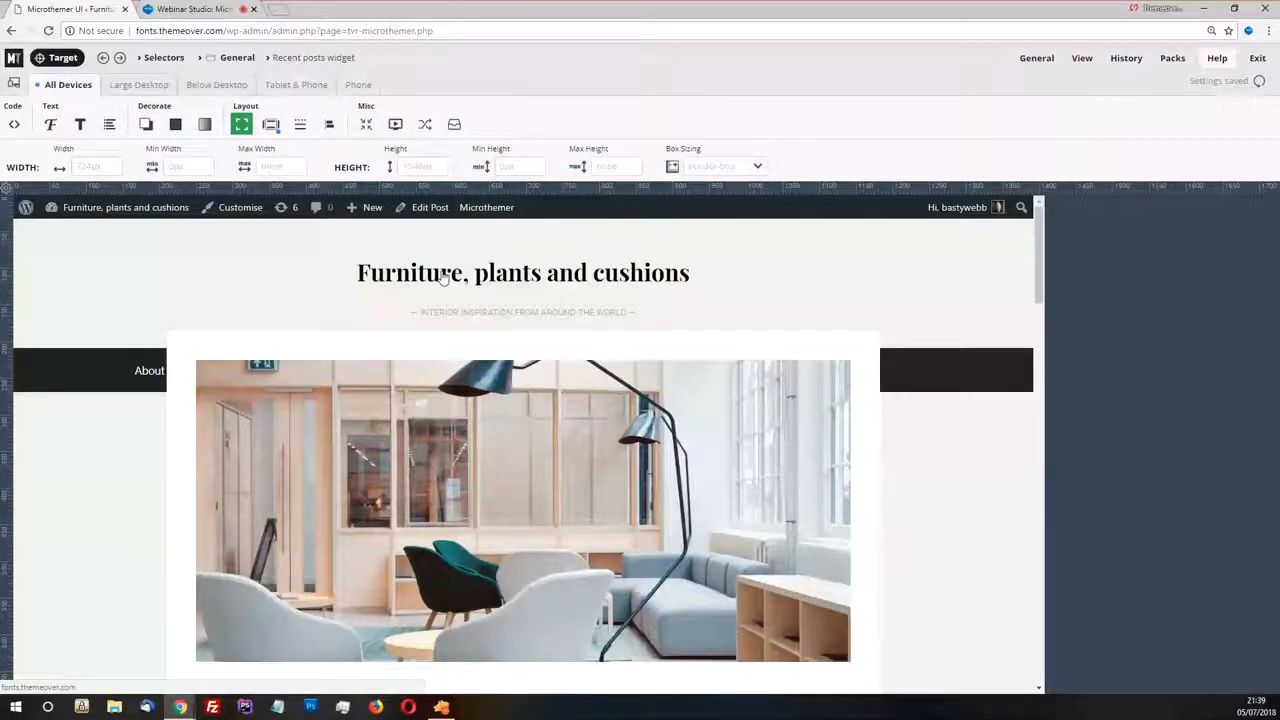
pyautogui.scroll(-5, 517, 434)
pyautogui.scroll(-10, 491, 375)
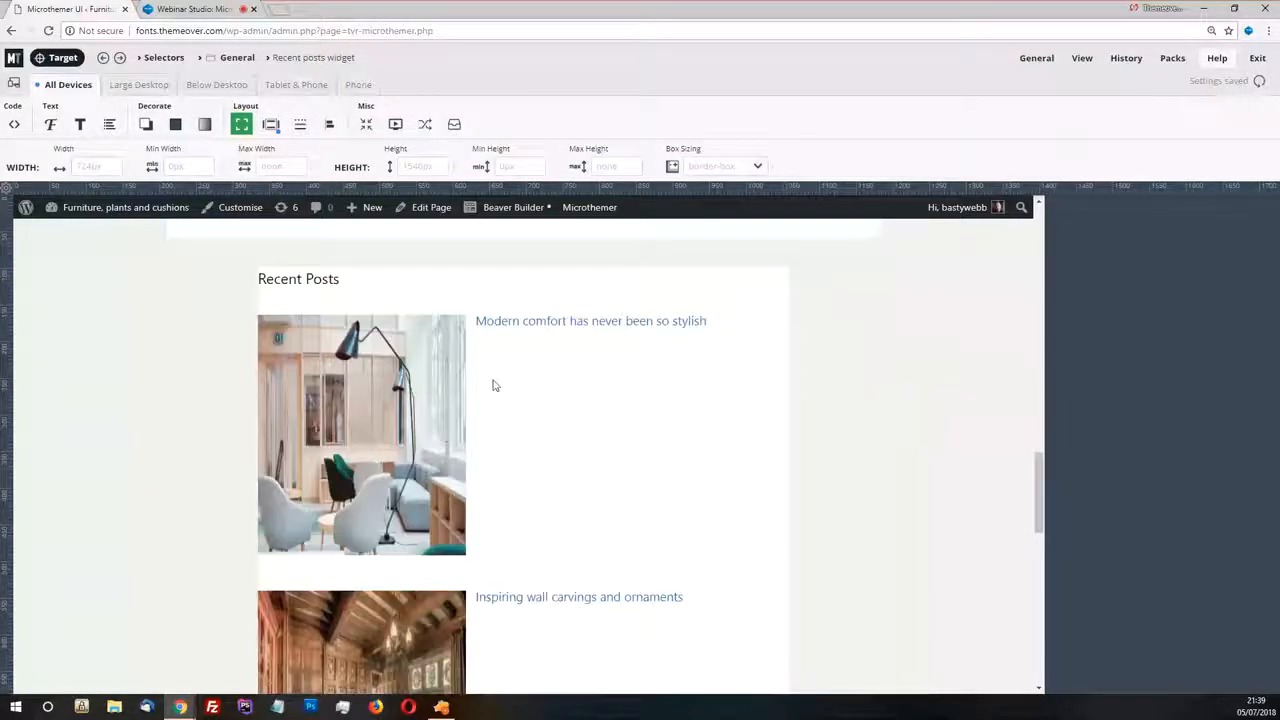
pyautogui.scroll(1, 493, 385)
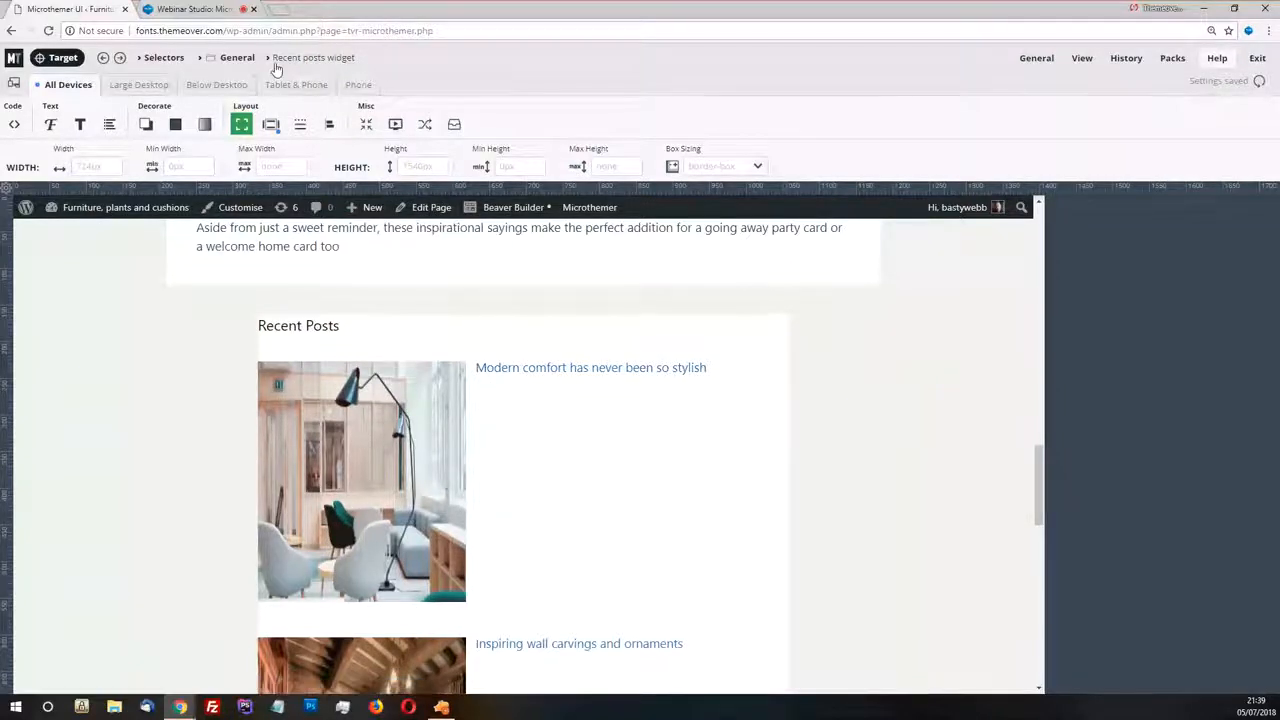
# Open the Flex container selector from the General folder and set its align items to center
pyautogui.click(229, 58)
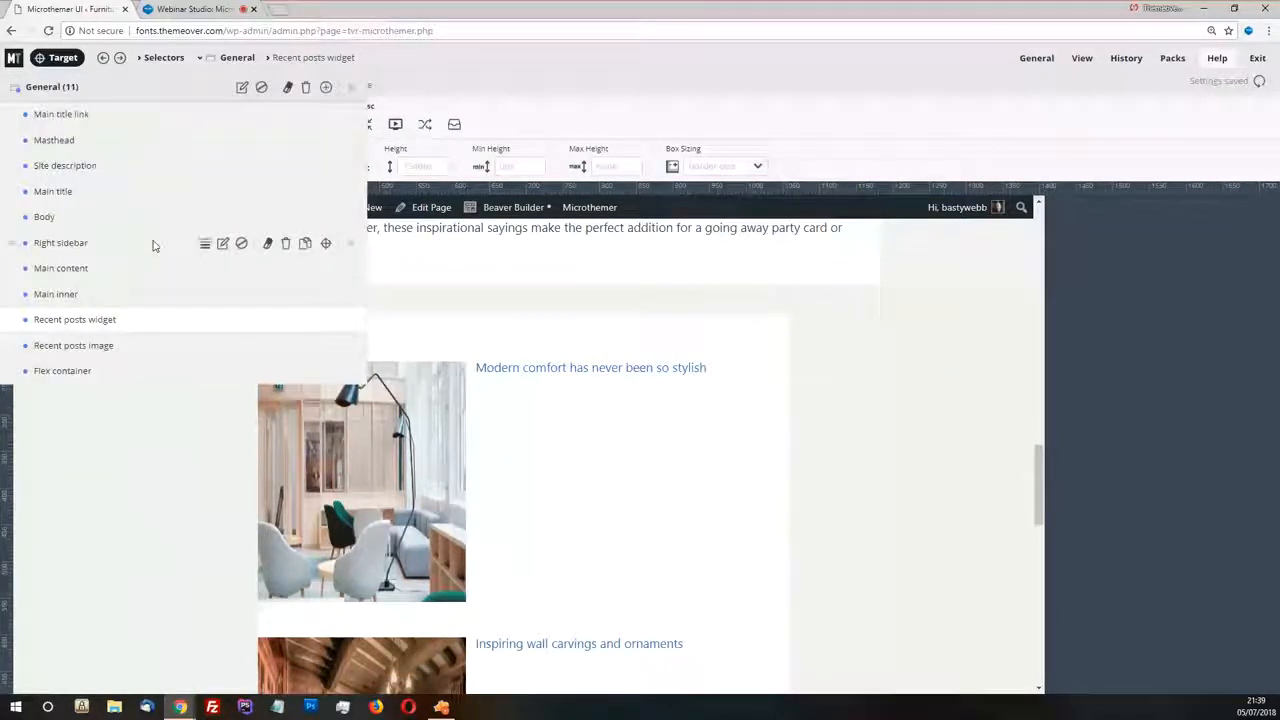
pyautogui.click(157, 243)
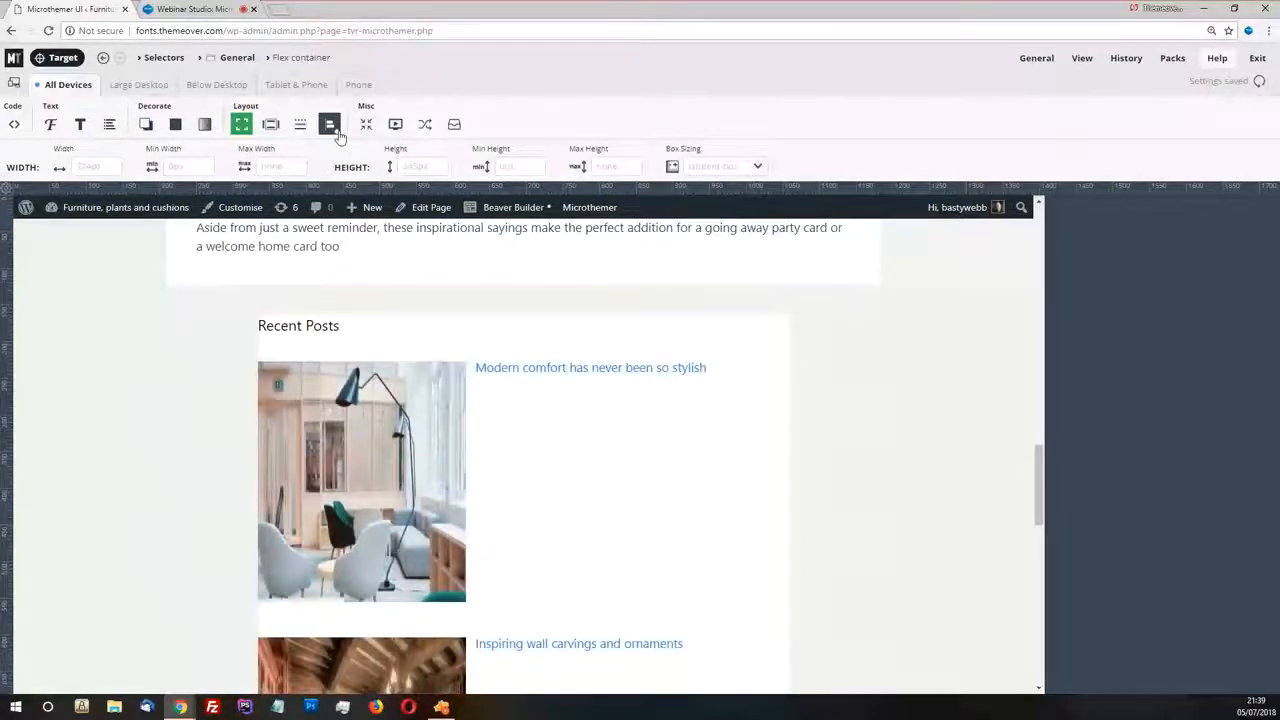
pyautogui.click(330, 124)
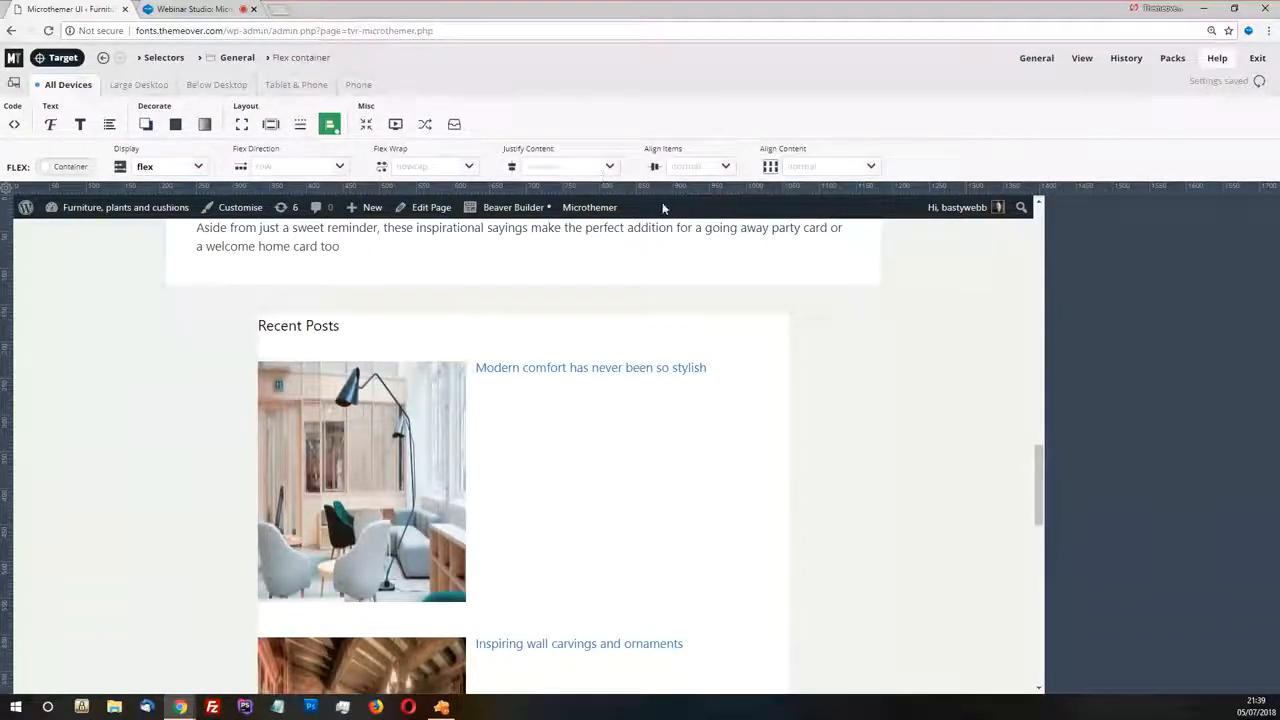
pyautogui.click(712, 170)
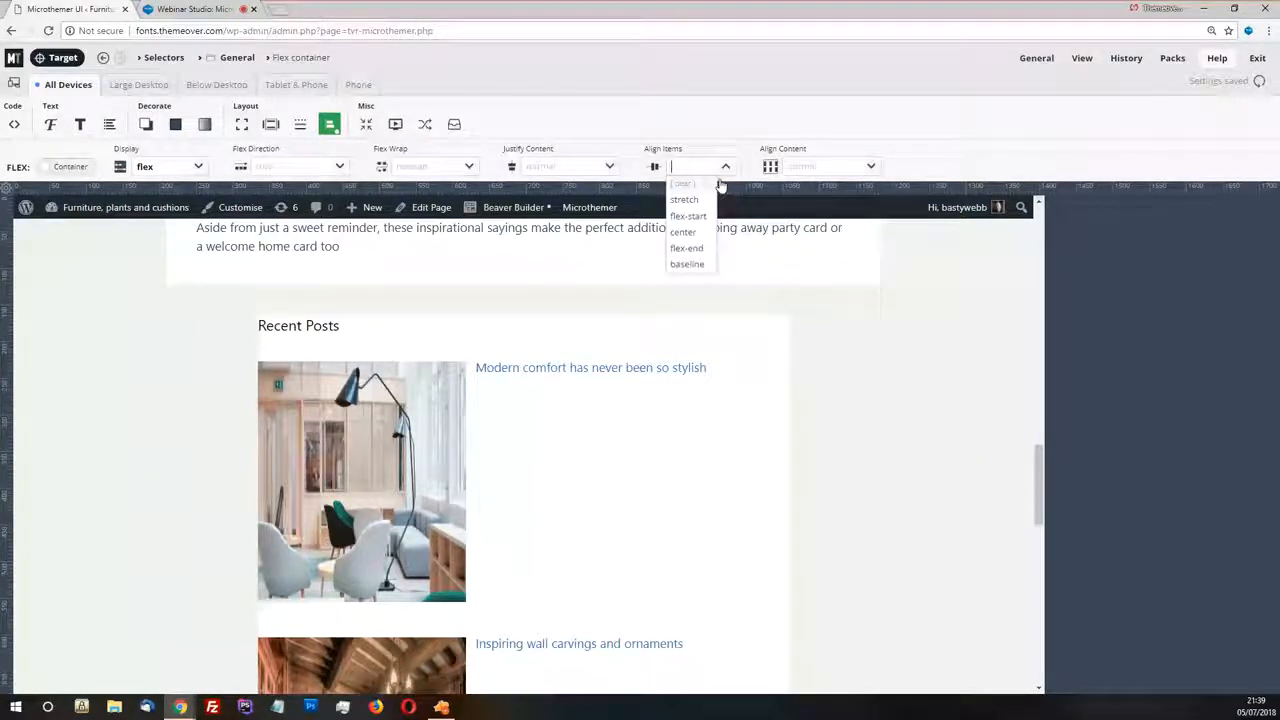
pyautogui.click(683, 232)
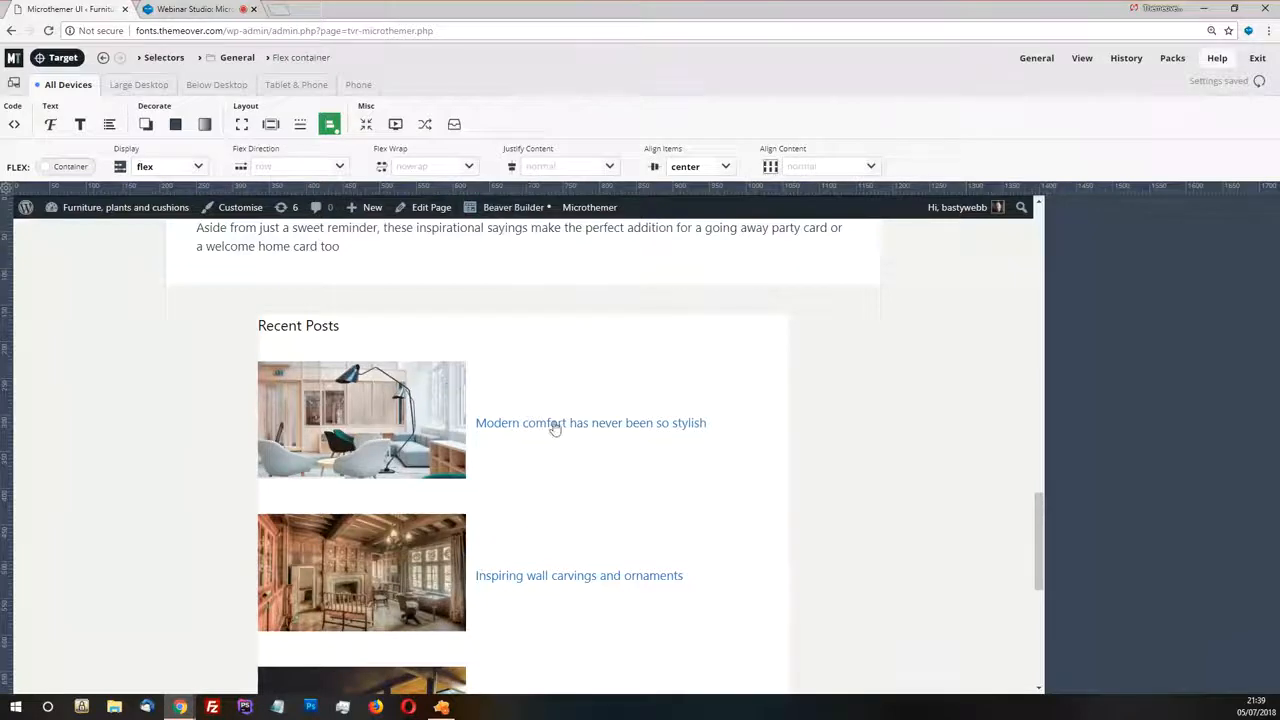
# Try column as the Flex container's flex direction, set it back to row, and review the Recent Posts list
pyautogui.click(340, 168)
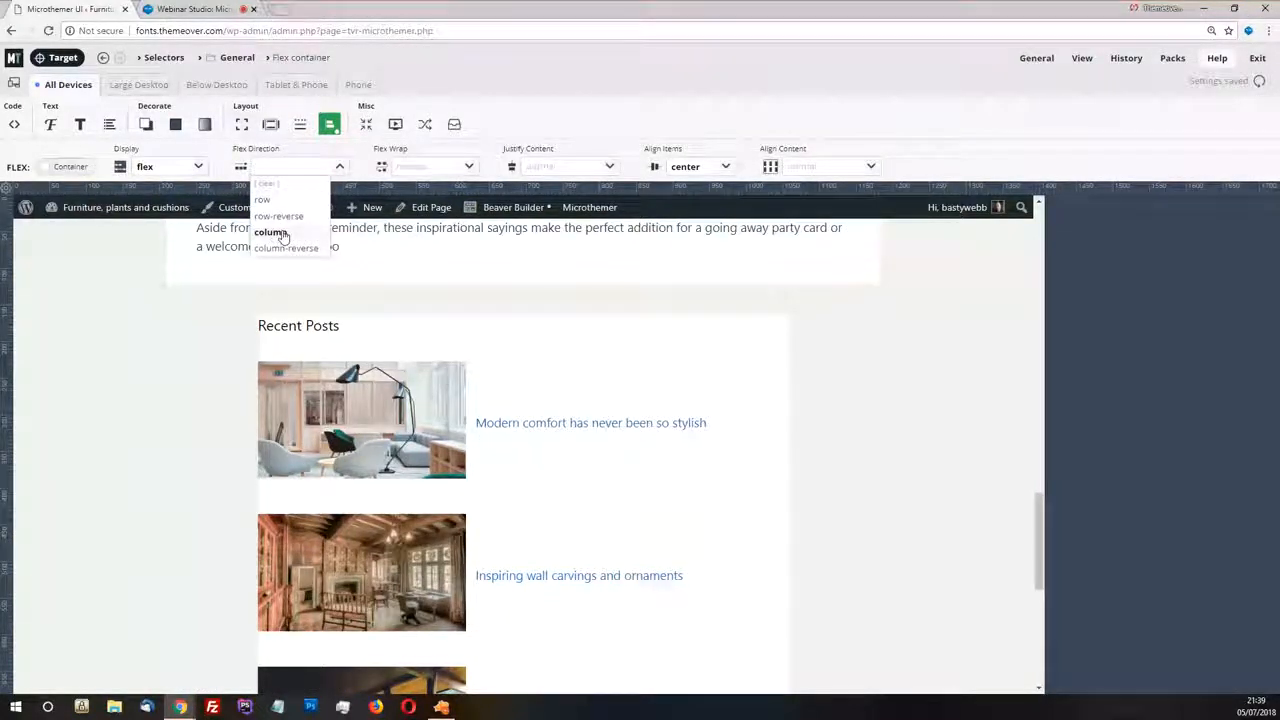
pyautogui.click(271, 233)
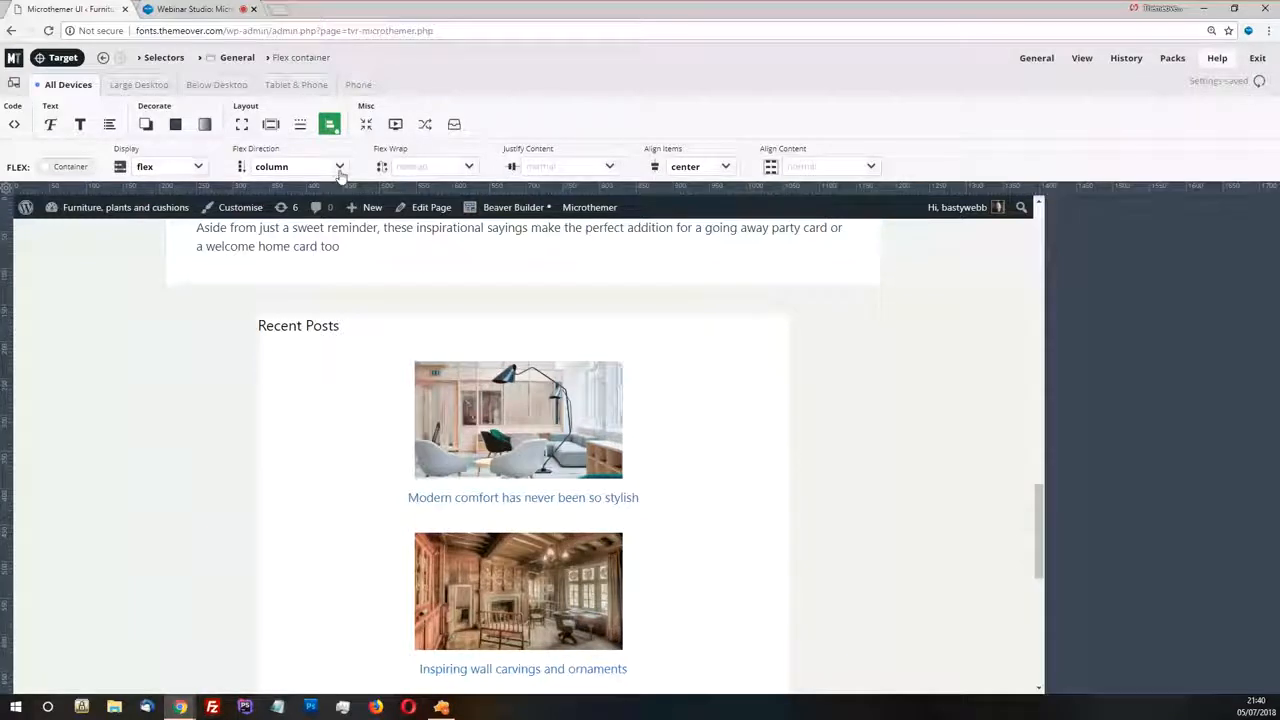
pyautogui.click(339, 168)
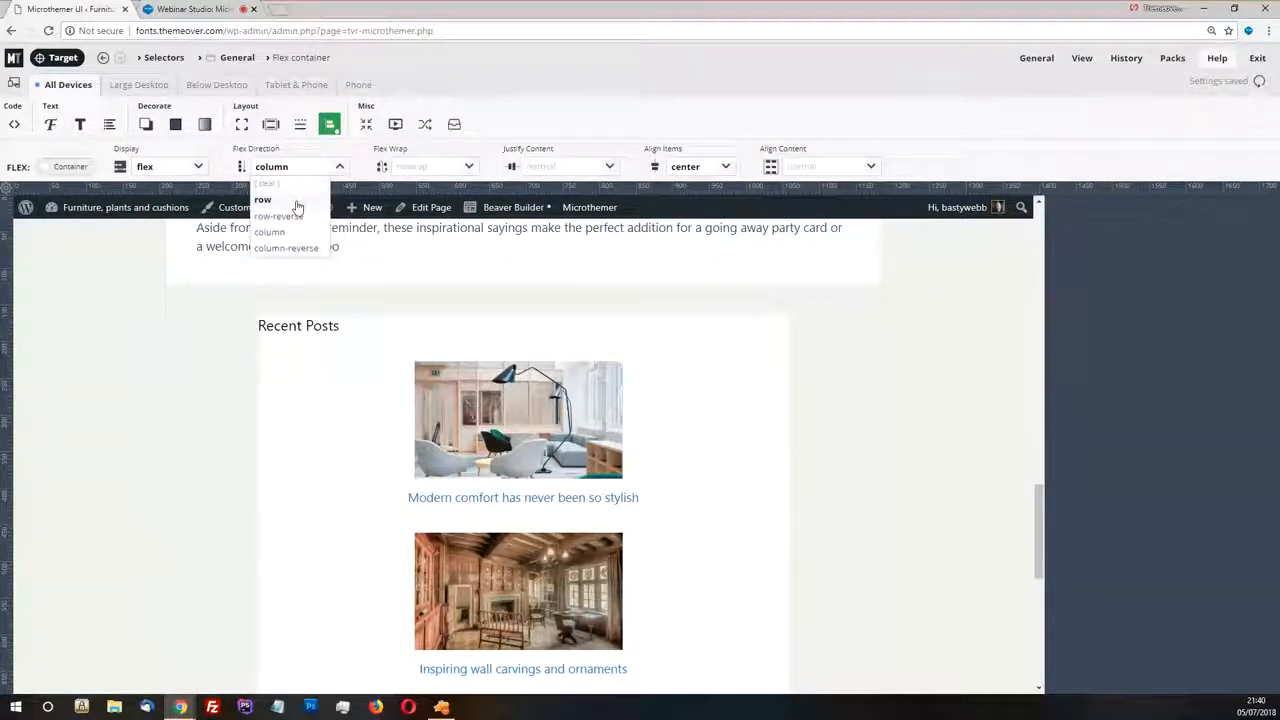
pyautogui.click(298, 203)
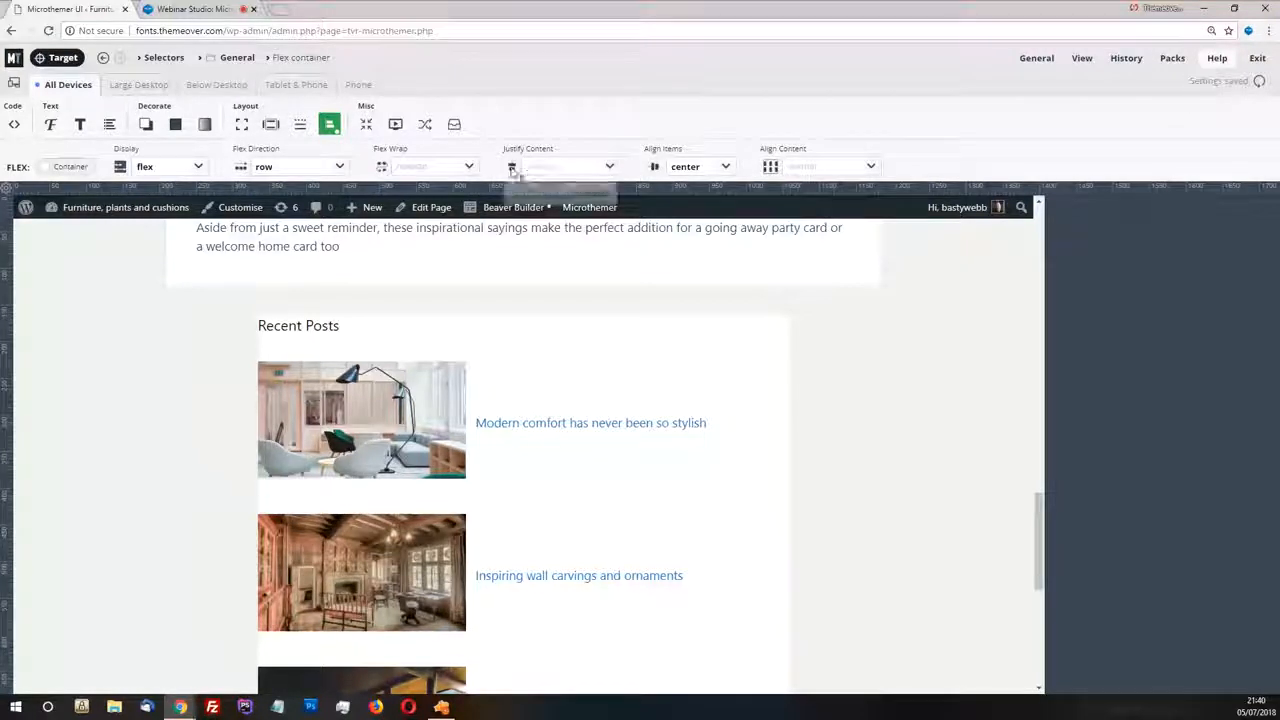
pyautogui.click(340, 168)
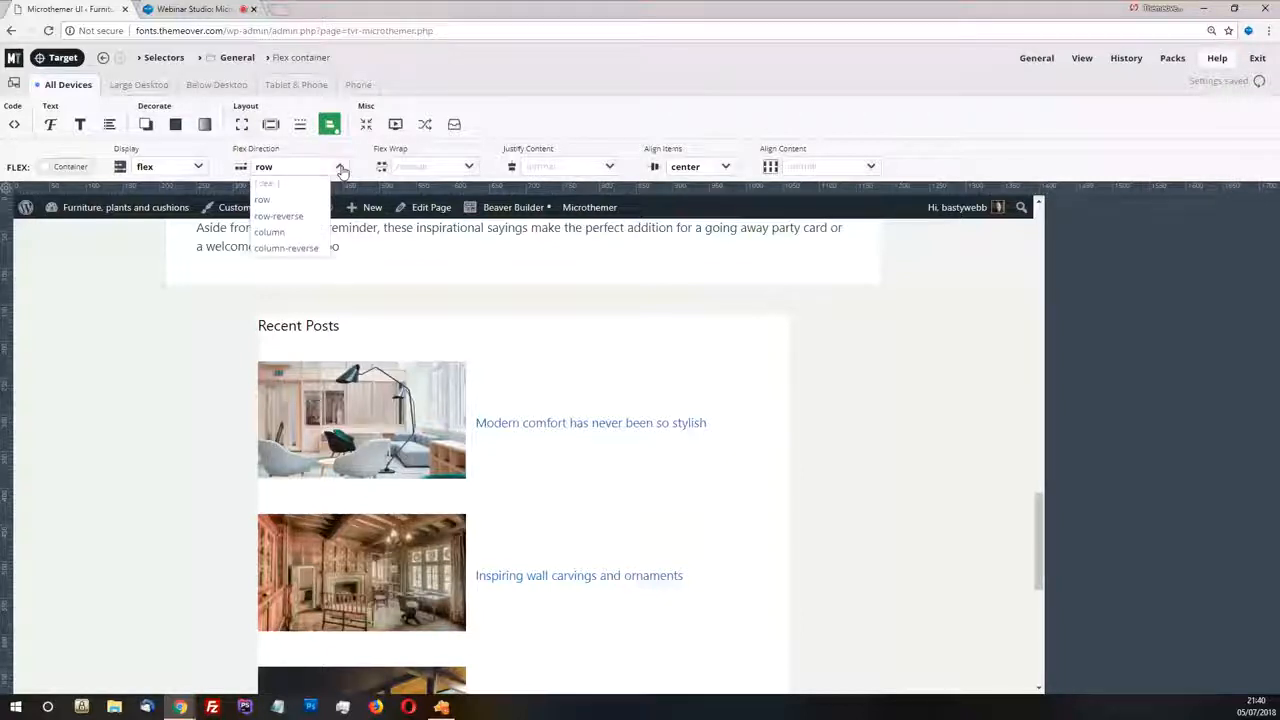
pyautogui.click(547, 124)
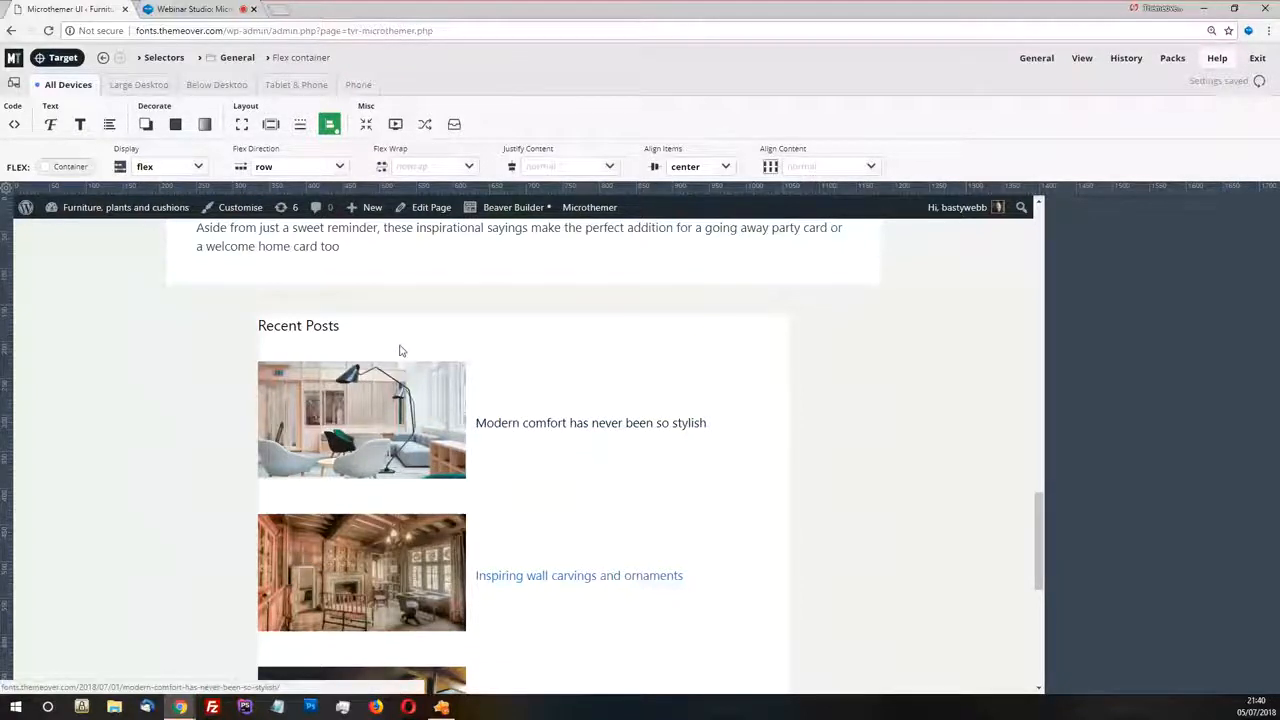
pyautogui.scroll(-1, 400, 349)
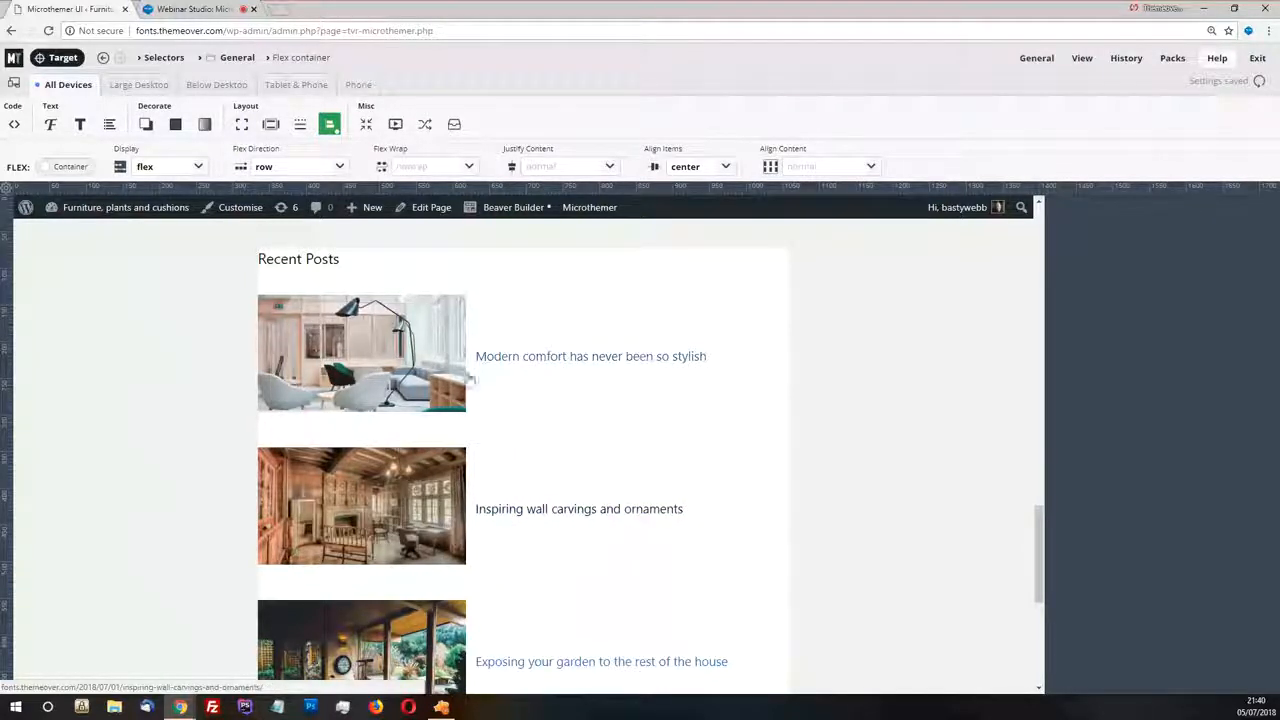
pyautogui.scroll(-1, 470, 342)
pyautogui.scroll(-2, 455, 530)
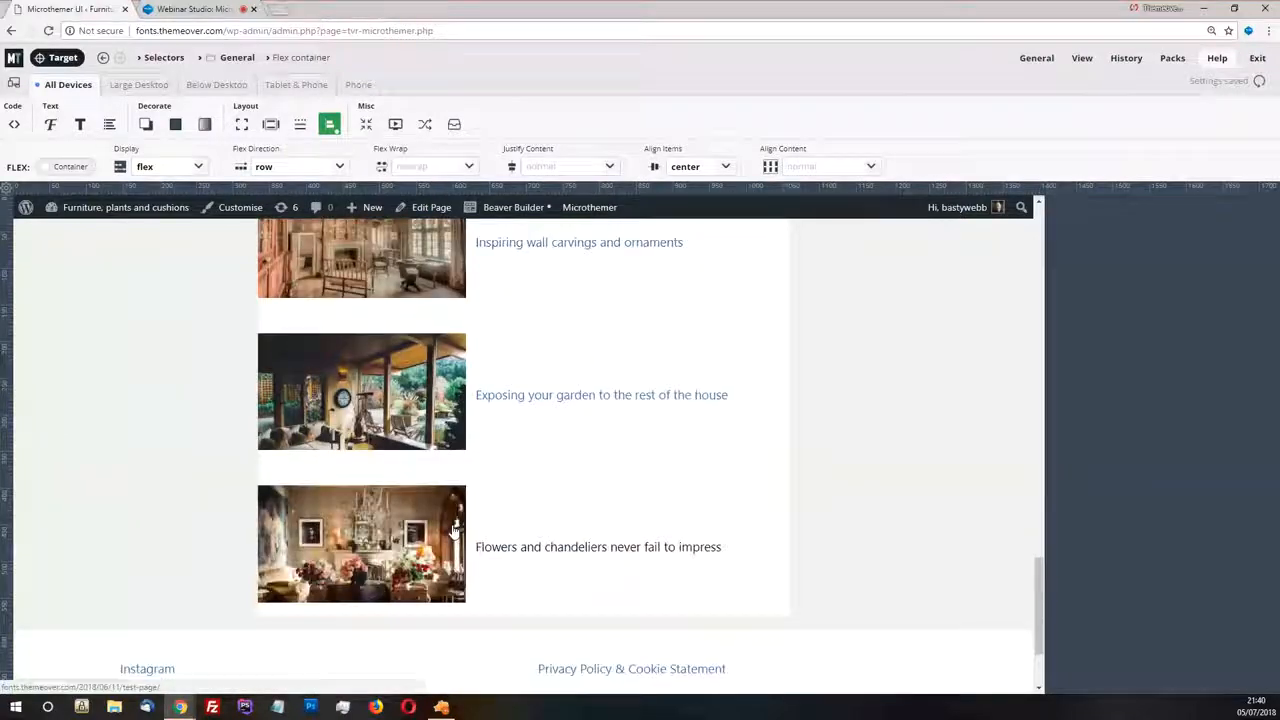
pyautogui.scroll(2, 435, 297)
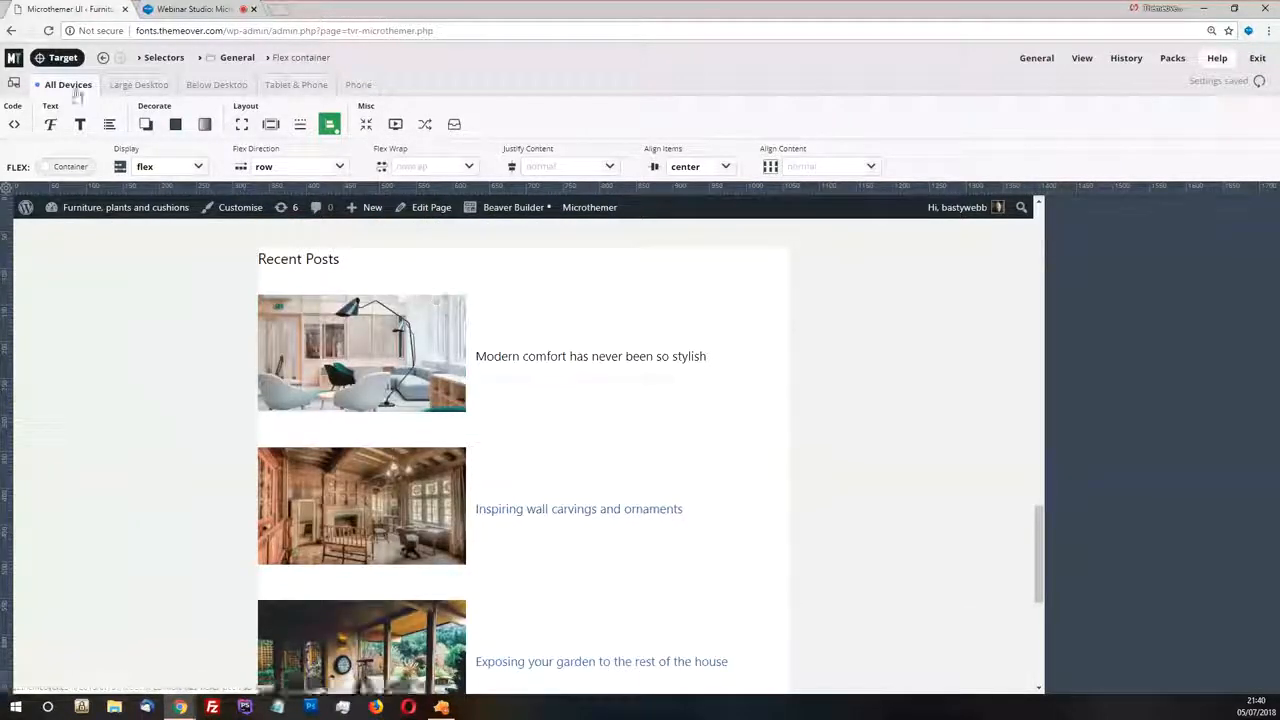
# Target the first Recent Posts link and step up through its parent elements to the widget's outer aside element
pyautogui.click(494, 388)
pyautogui.click(494, 388)
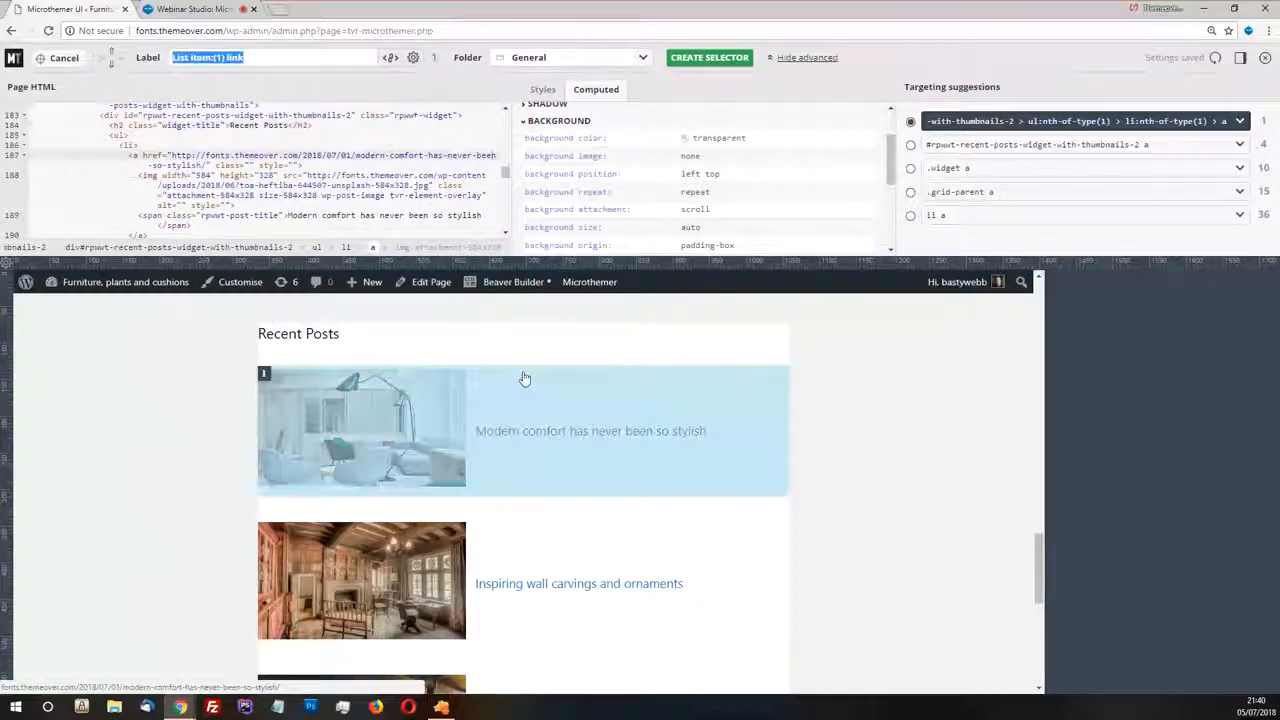
pyautogui.click(129, 147)
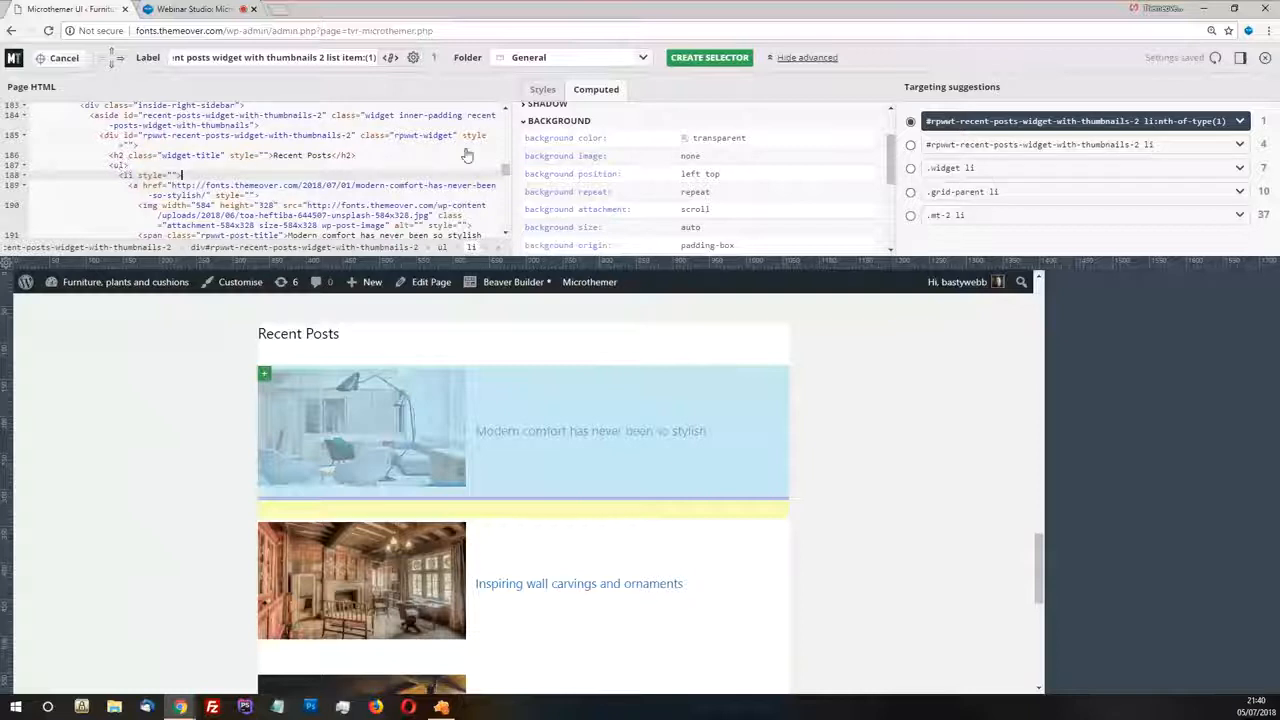
pyautogui.scroll(-5, 316, 389)
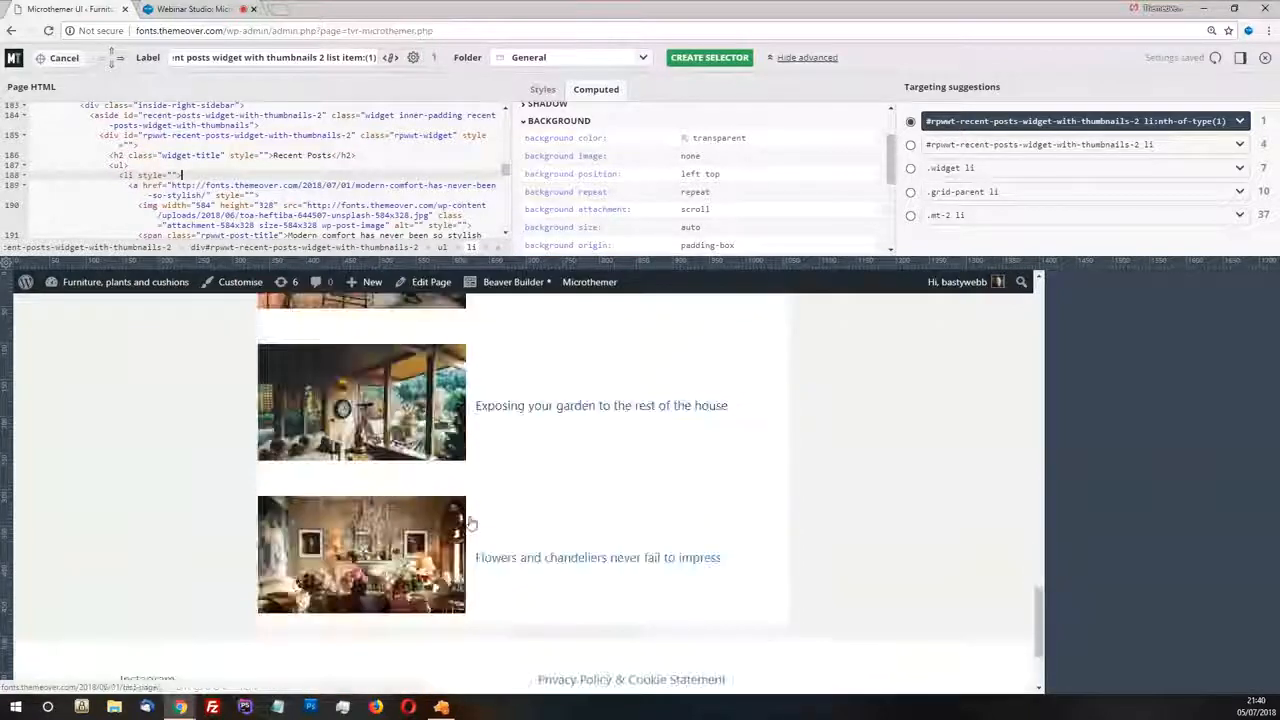
pyautogui.scroll(5, 491, 526)
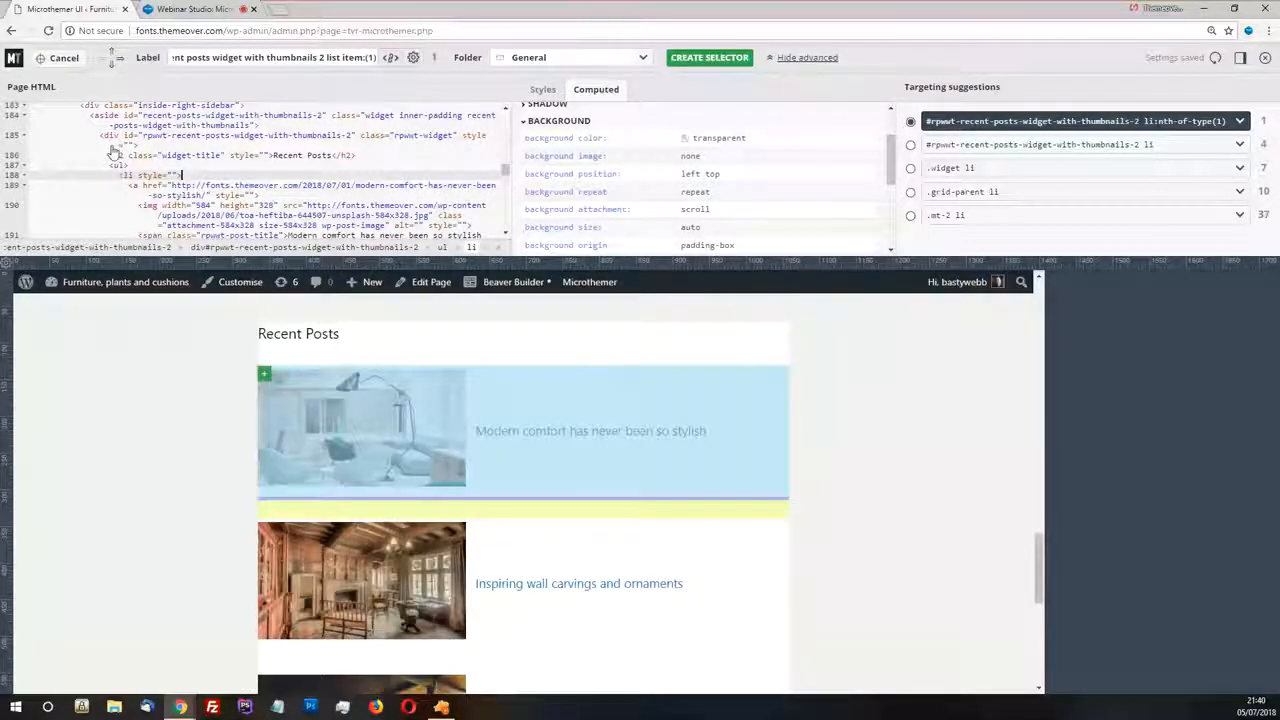
pyautogui.scroll(1, 612, 150)
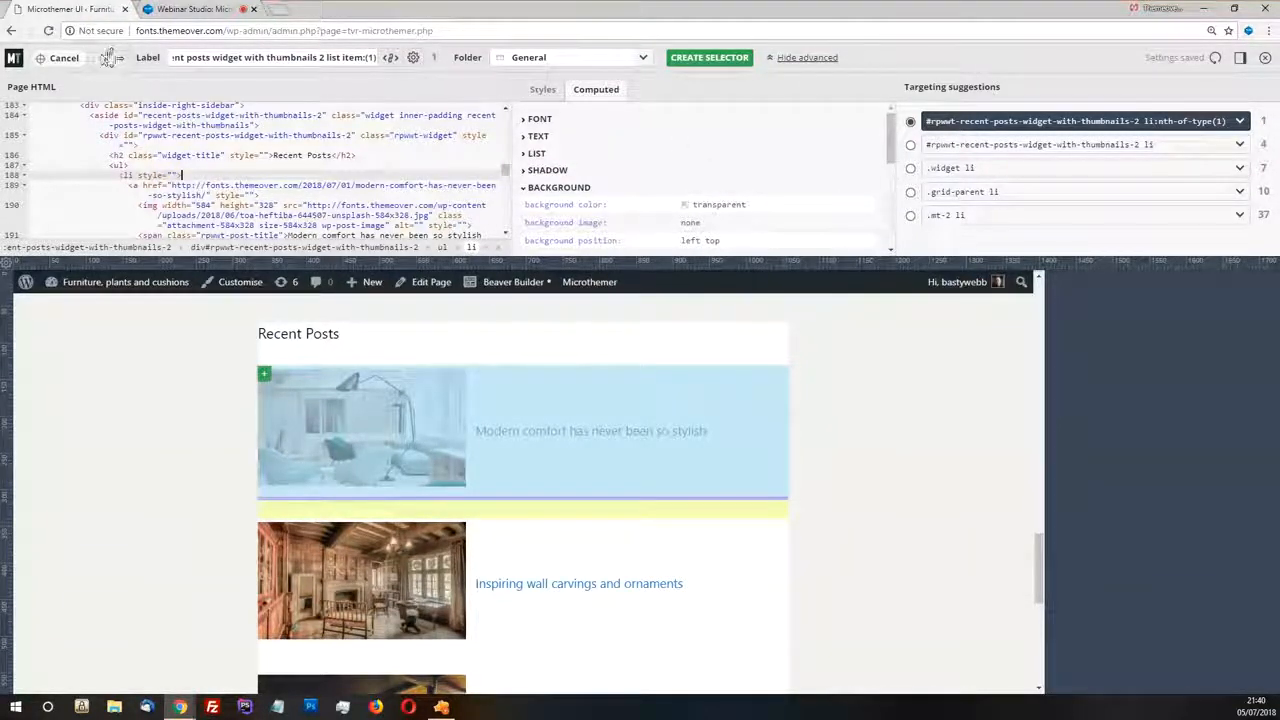
pyautogui.click(111, 58)
pyautogui.click(111, 58)
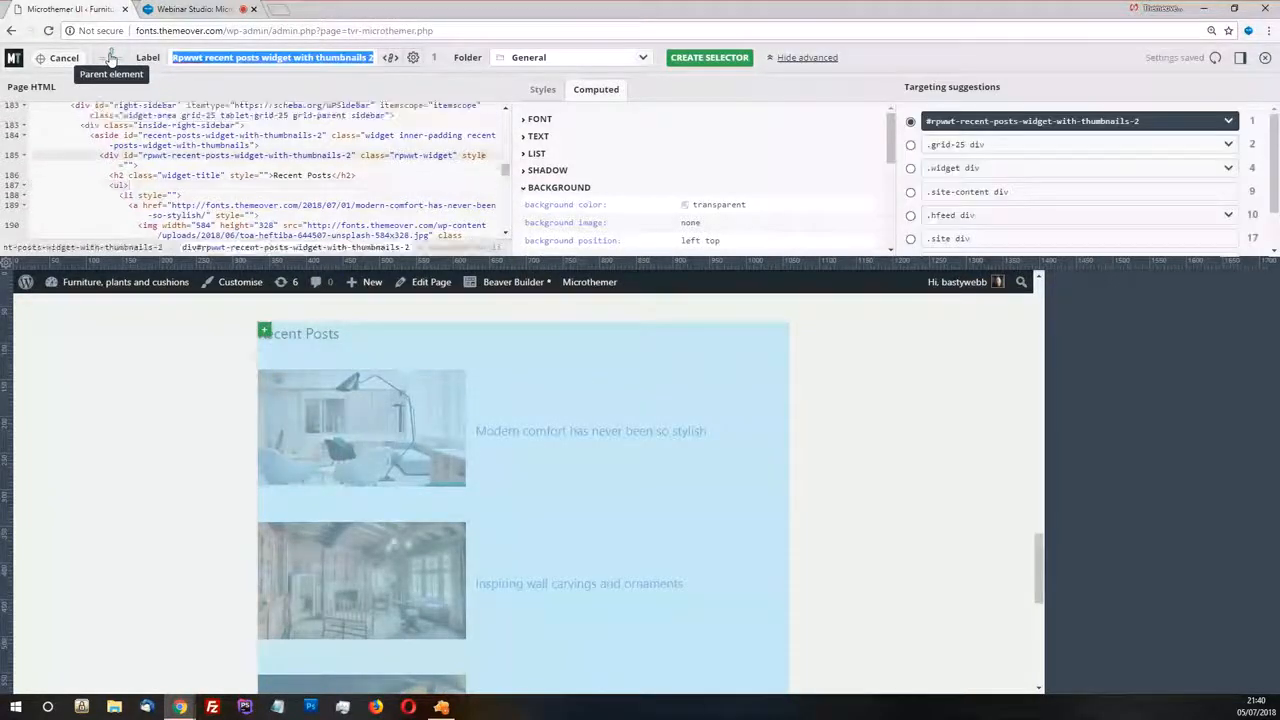
pyautogui.click(111, 58)
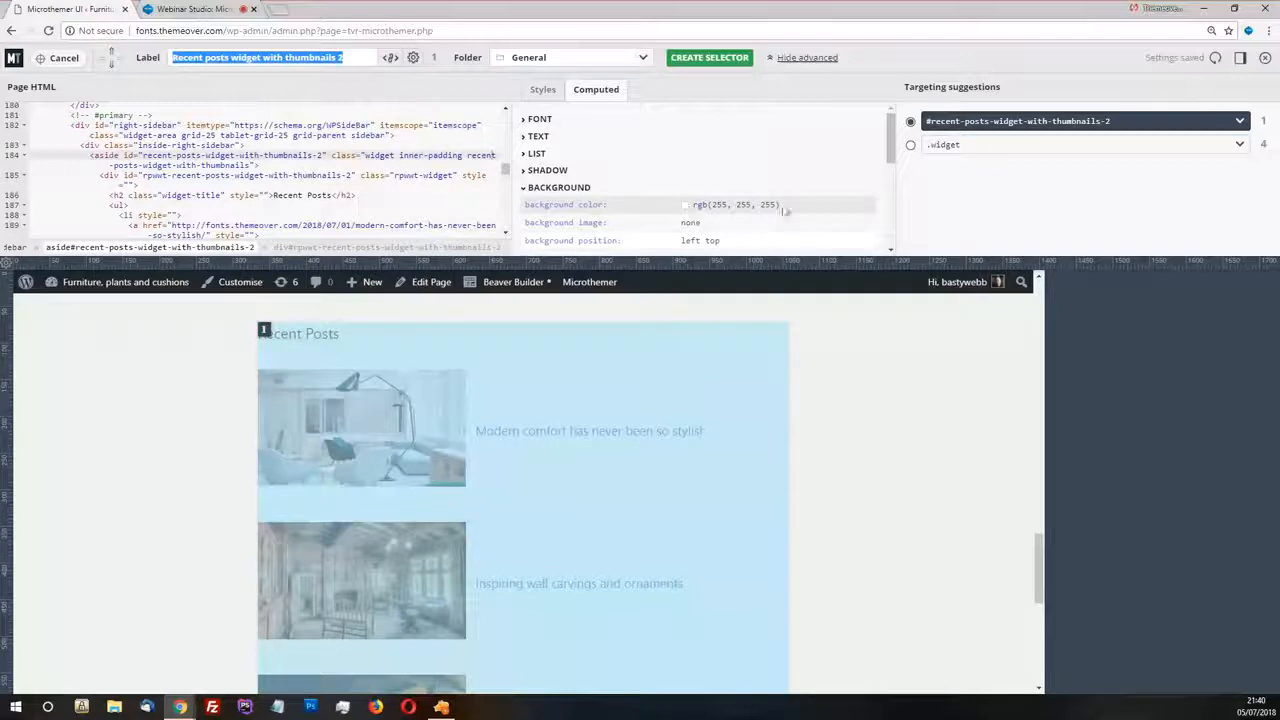
# Open the existing Recent posts widget selector and set its background color to white with an opacity of 0
pyautogui.moveTo(265, 334)
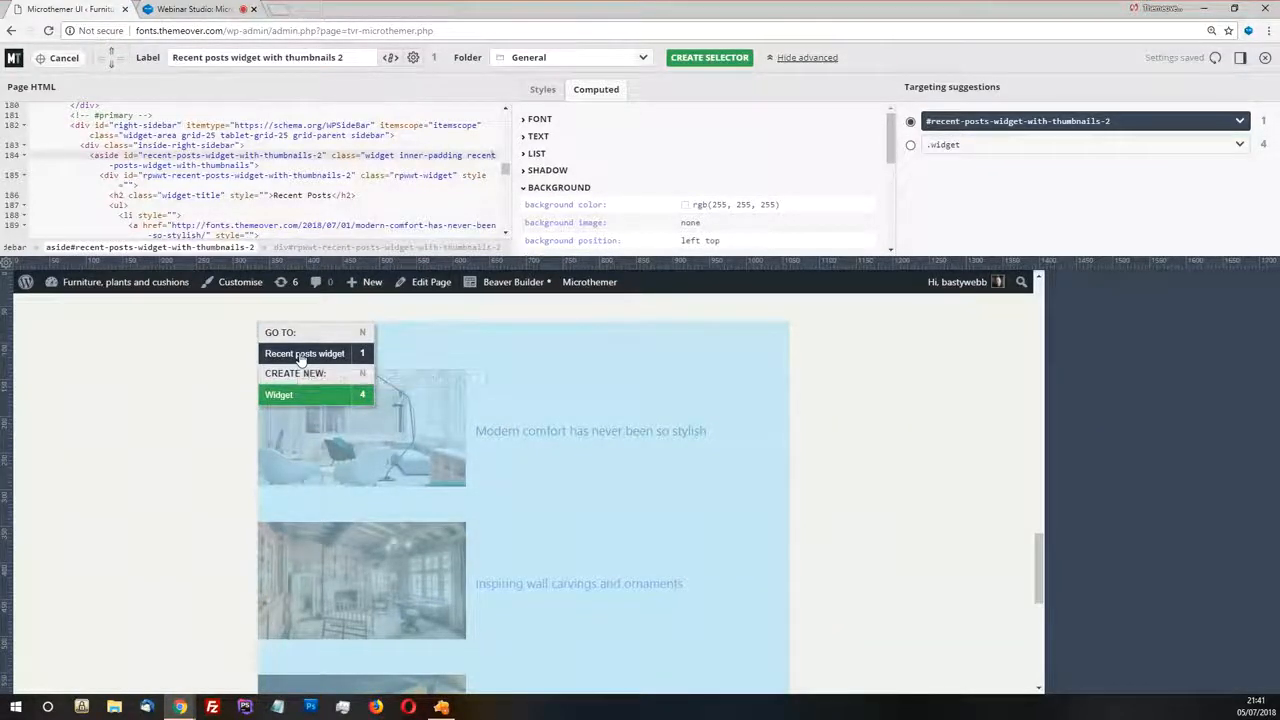
pyautogui.click(303, 354)
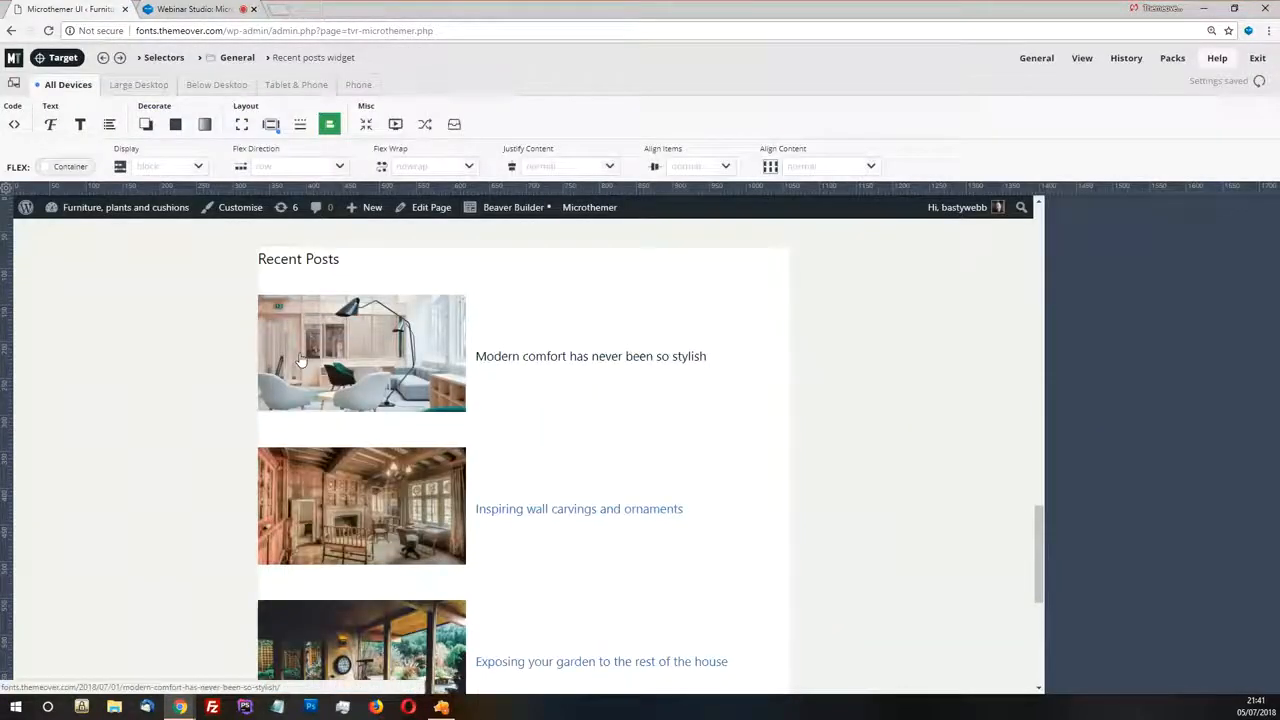
pyautogui.click(175, 125)
pyautogui.click(113, 167)
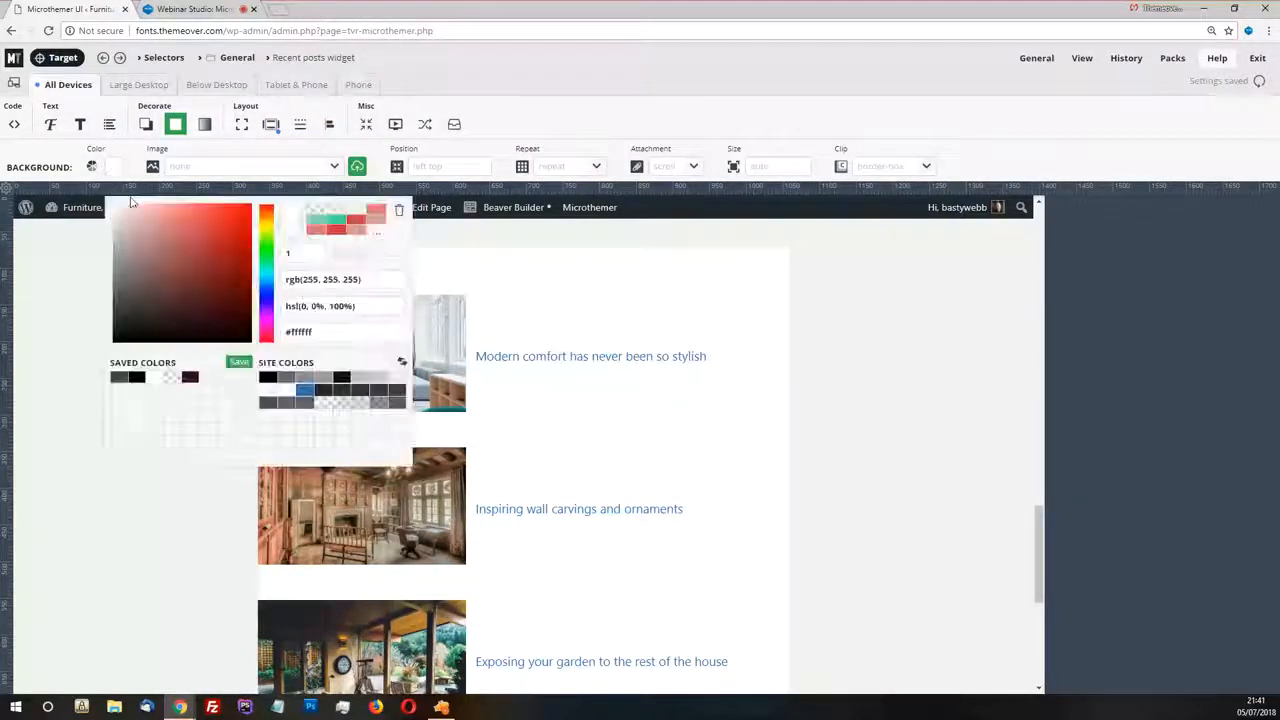
pyautogui.moveTo(402, 260); pyautogui.dragTo(335, 255)
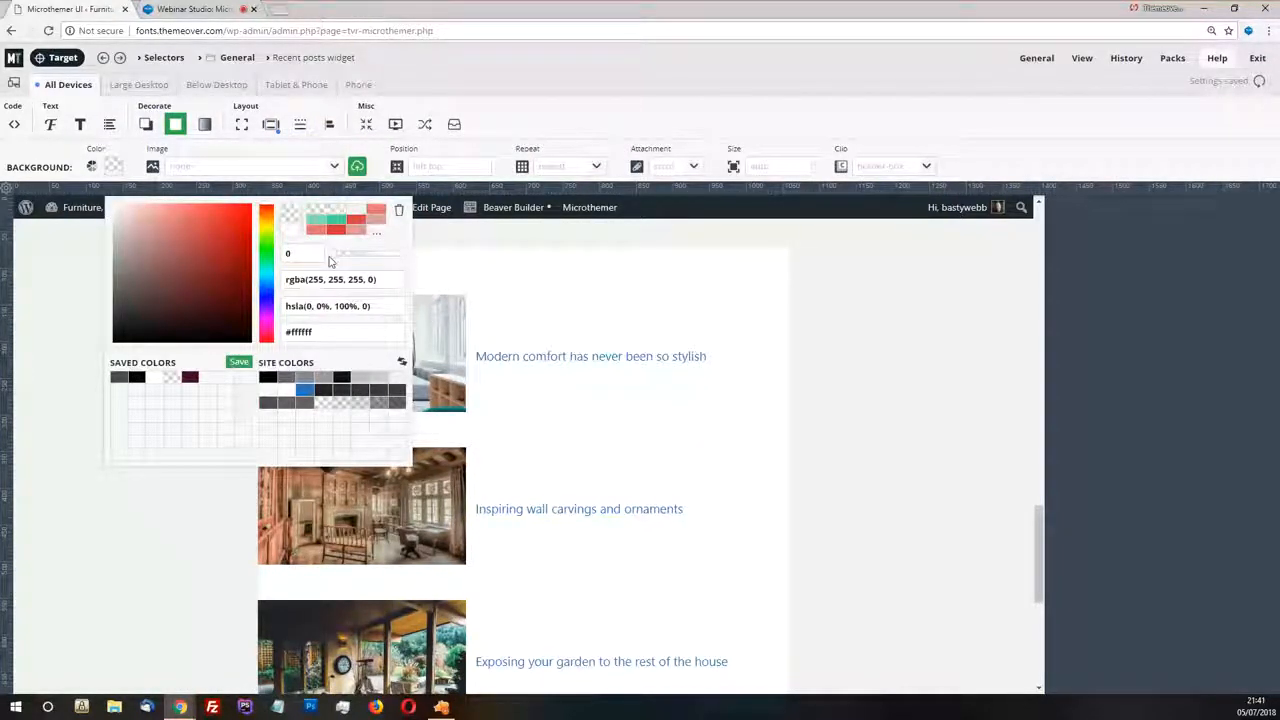
pyautogui.click(524, 123)
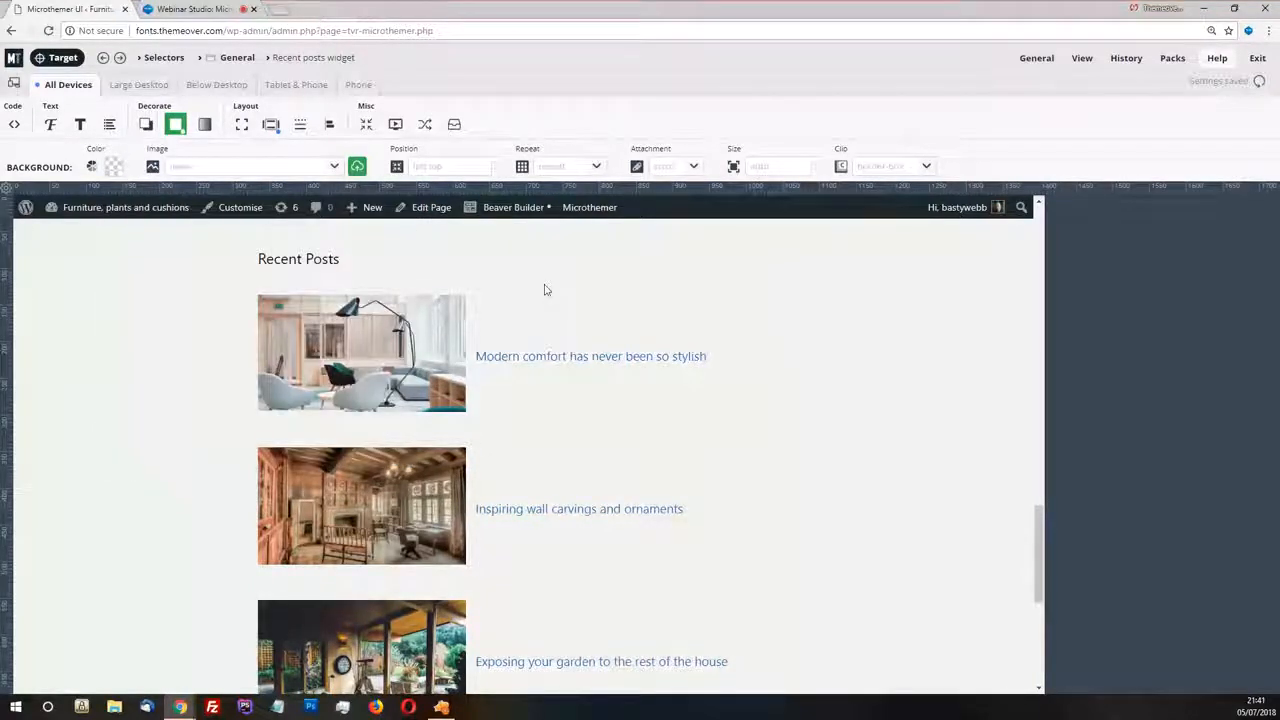
# Target the first Recent Posts link, the element wrapping its thumbnail and title
pyautogui.click(270, 262)
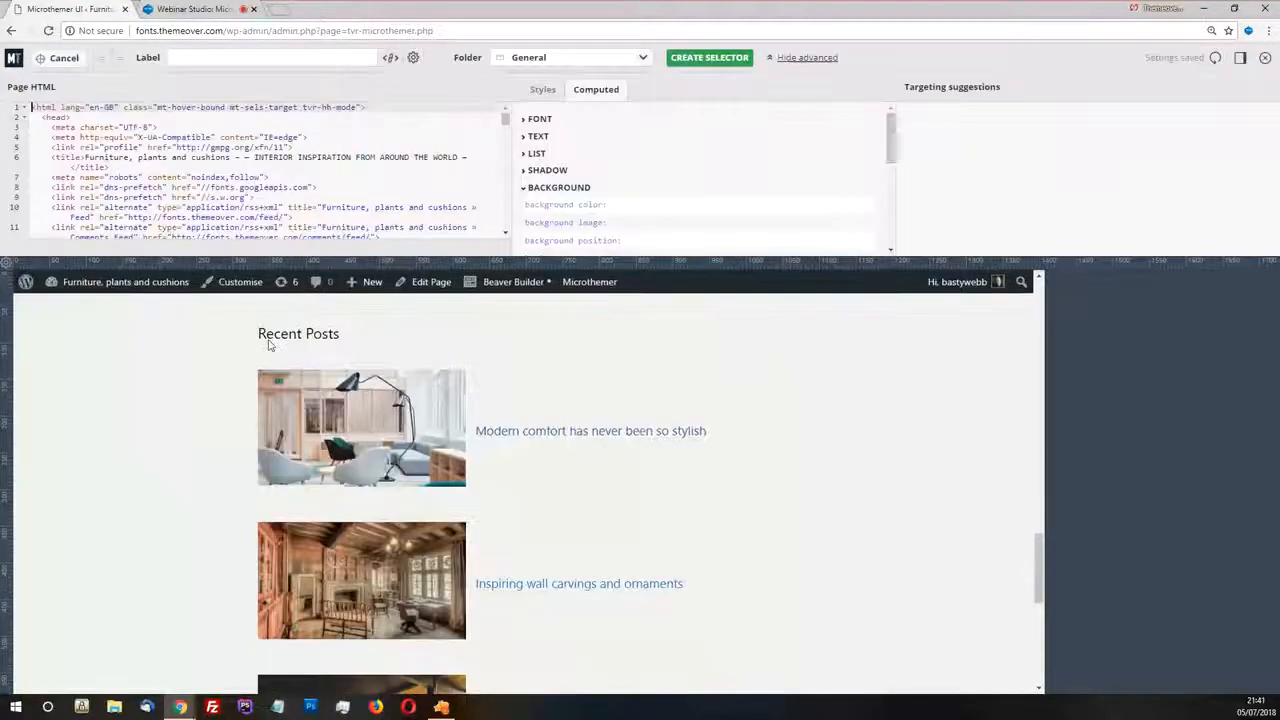
pyautogui.click(594, 408)
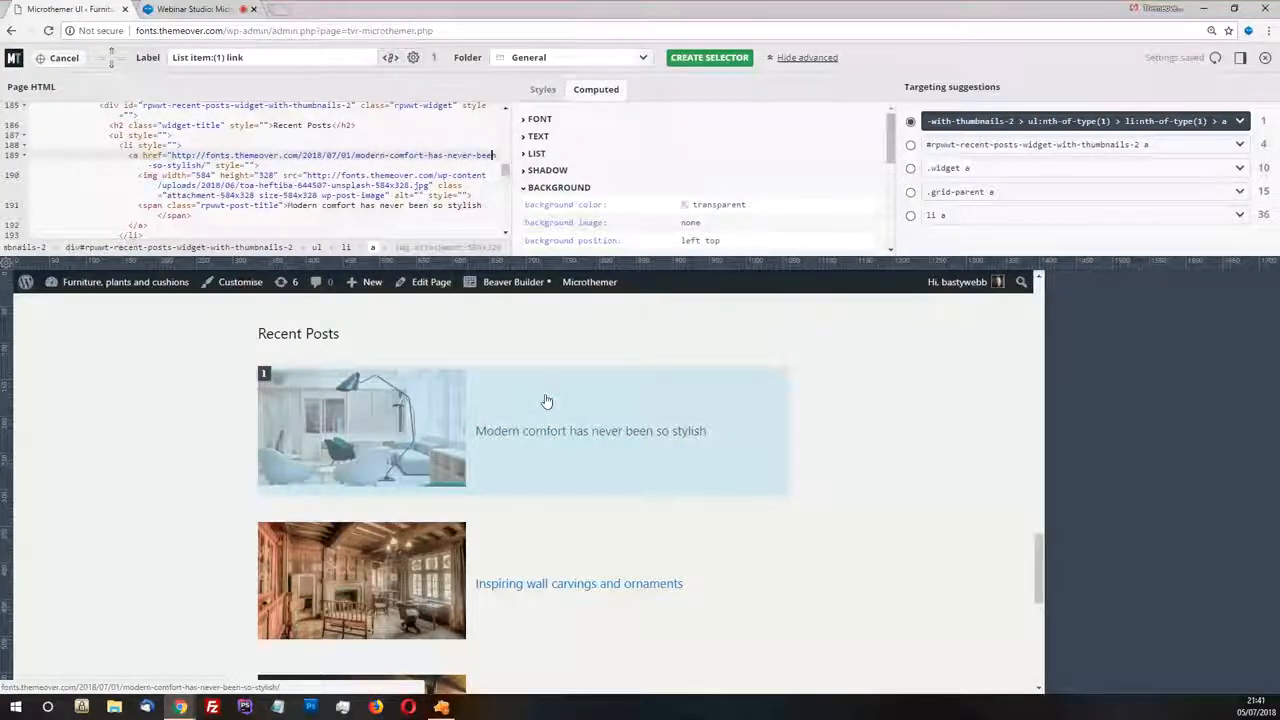
pyautogui.click(555, 401)
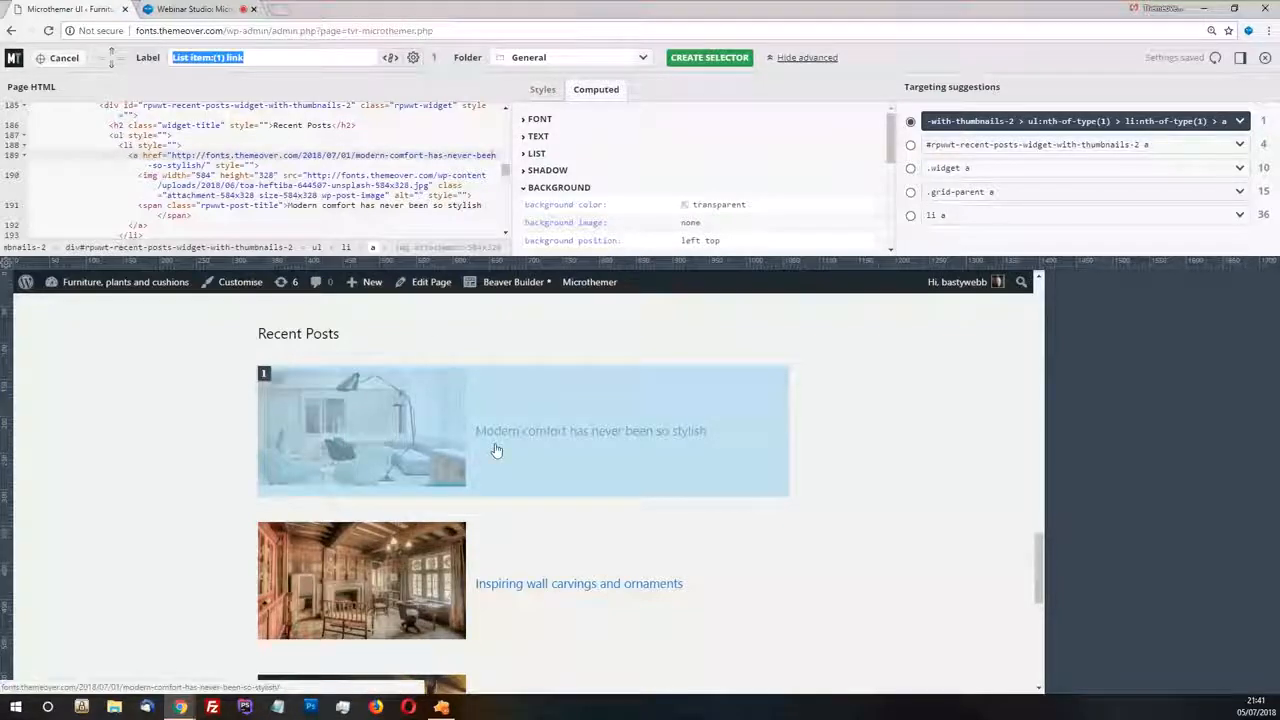
# Switch to Zeplin to examine the background of the Recent posts cards, then return to Microthemer
pyautogui.hotkey('alt', 'Tab')
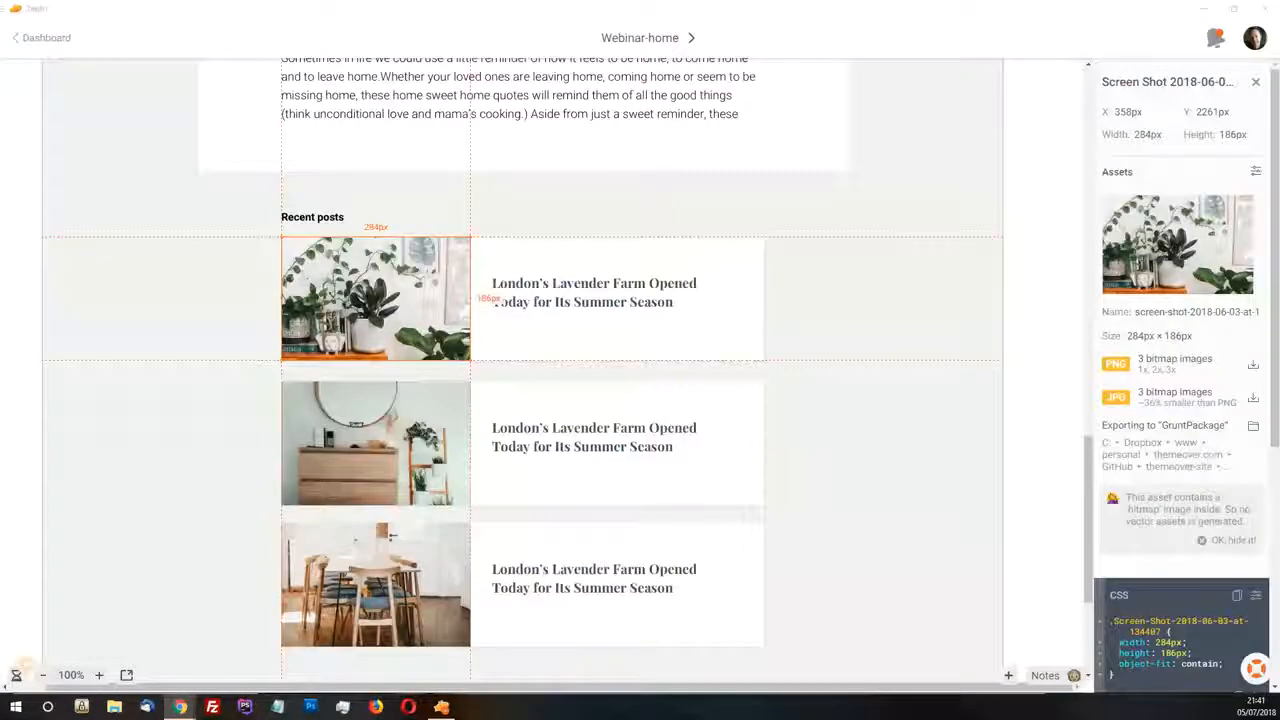
pyautogui.click(850, 422)
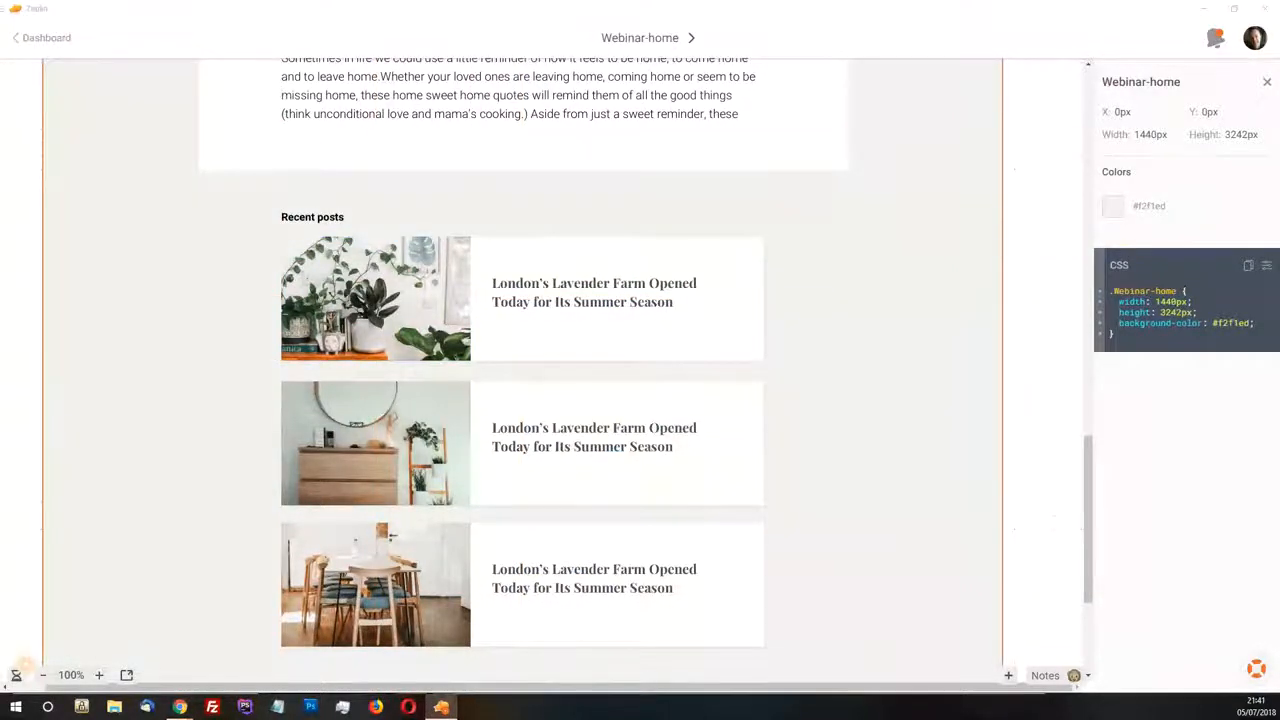
pyautogui.hotkey('alt', 'Tab')
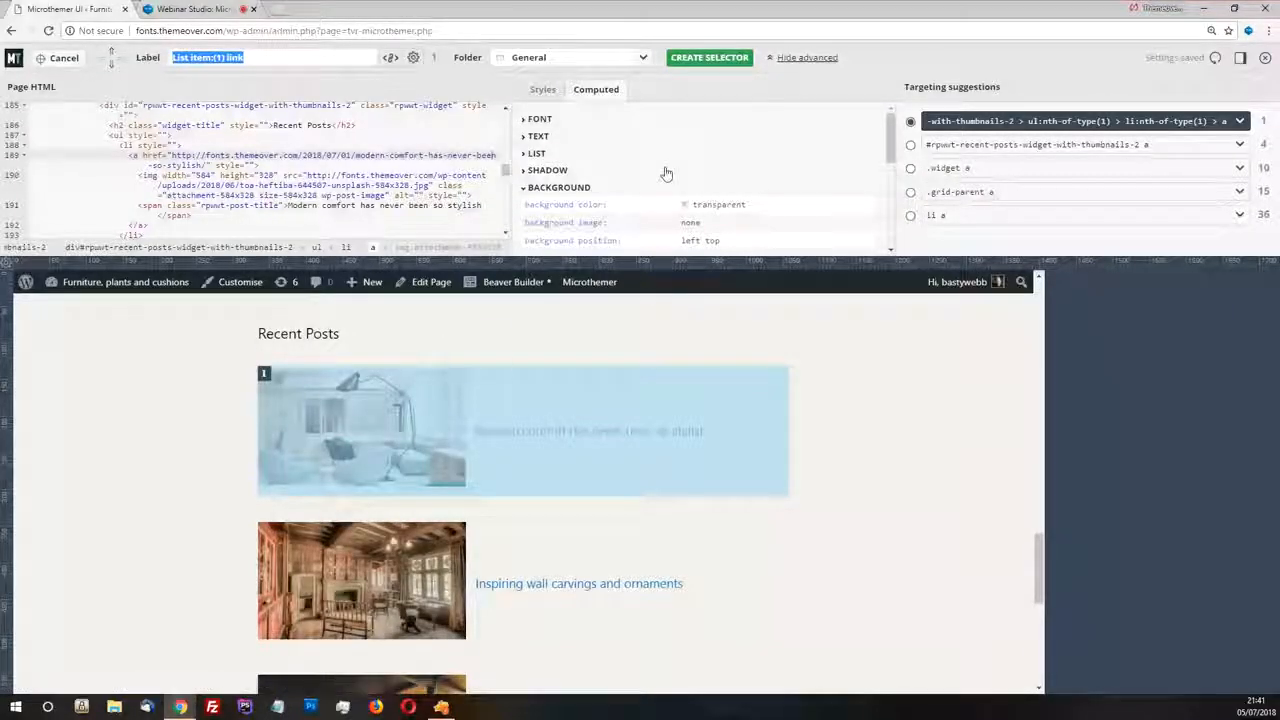
# Inspect the targeted link's applied styles, its computed border, padding and margin, and its existing selectors
pyautogui.click(548, 95)
pyautogui.click(565, 92)
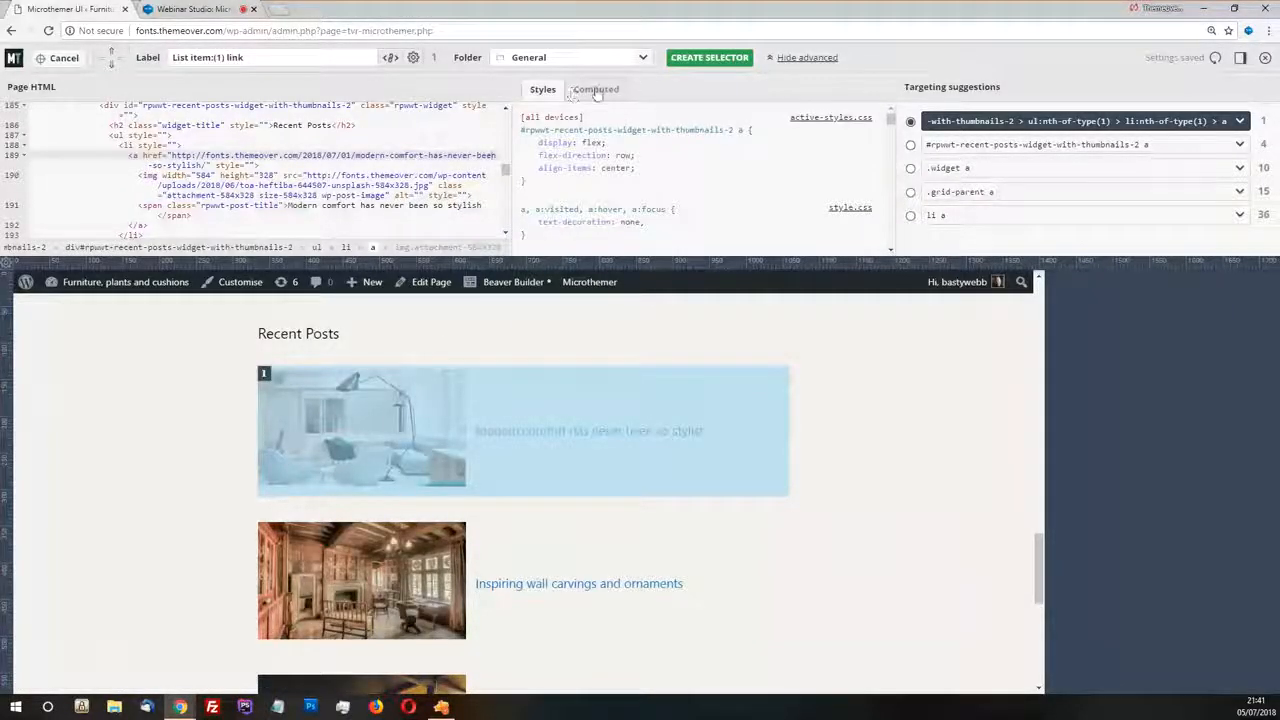
pyautogui.click(596, 90)
pyautogui.scroll(-5, 700, 175)
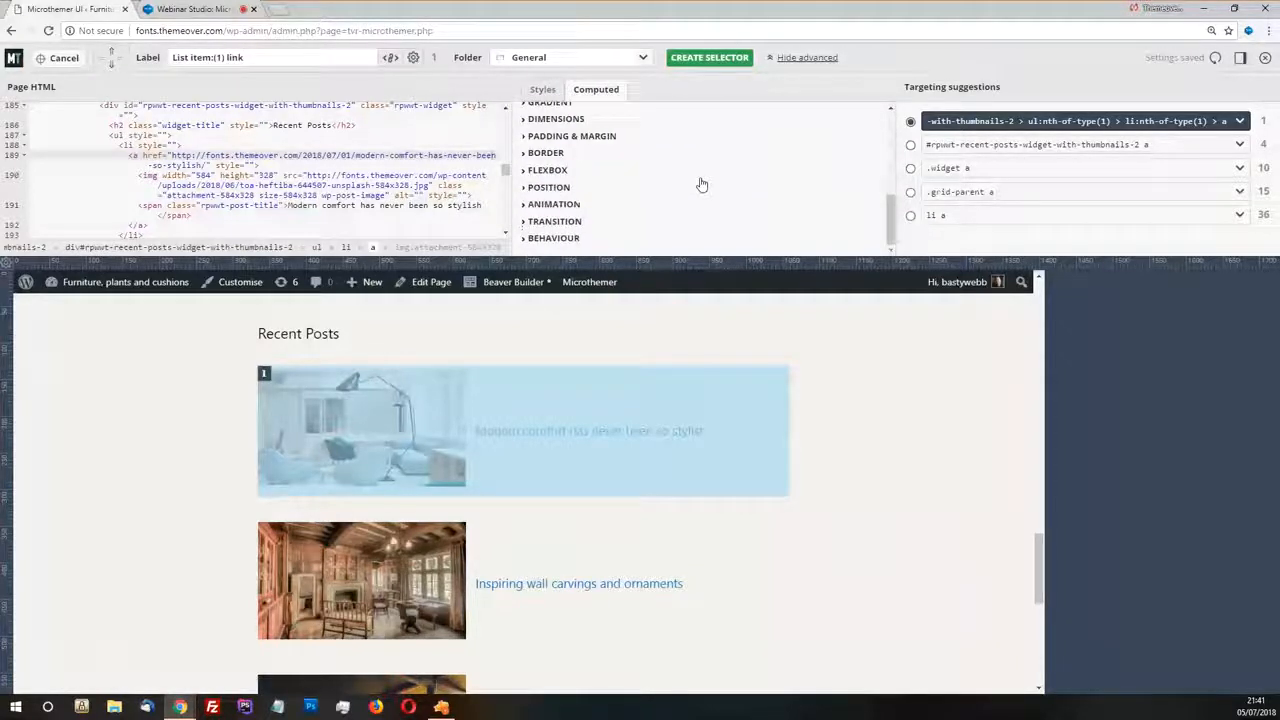
pyautogui.scroll(4, 703, 188)
pyautogui.scroll(-3, 580, 195)
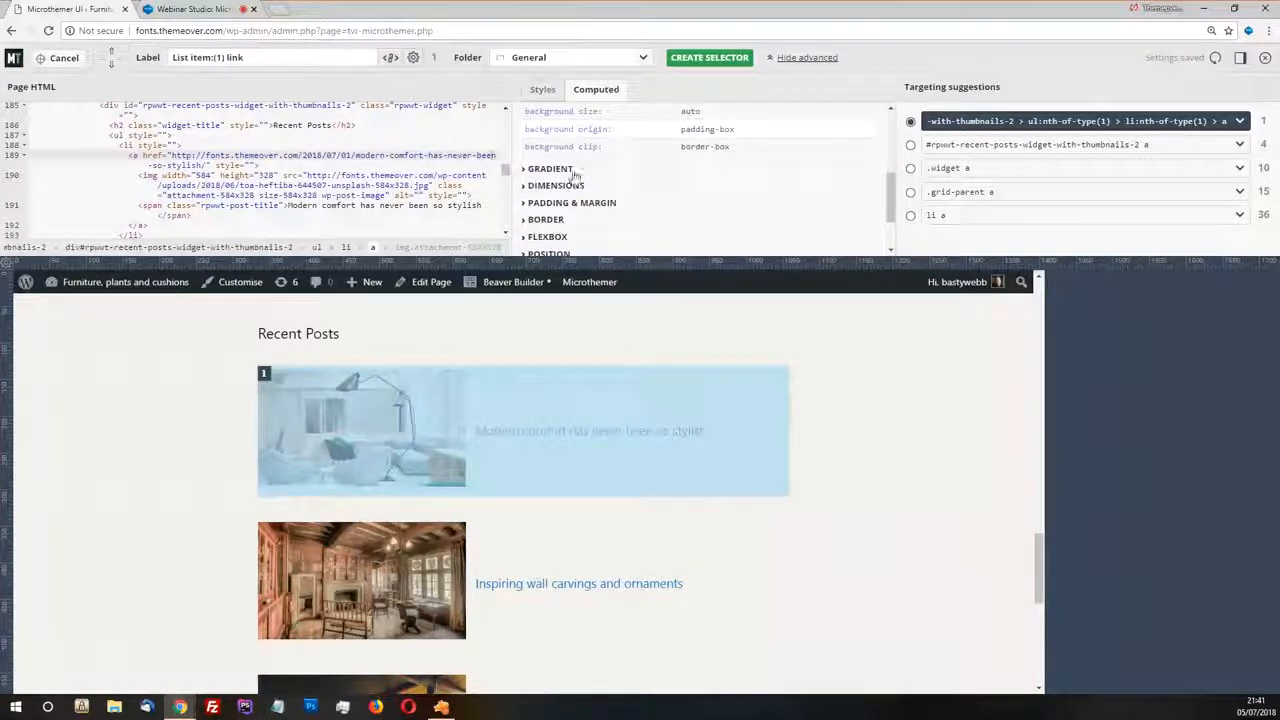
pyautogui.click(545, 219)
pyautogui.scroll(3, 550, 212)
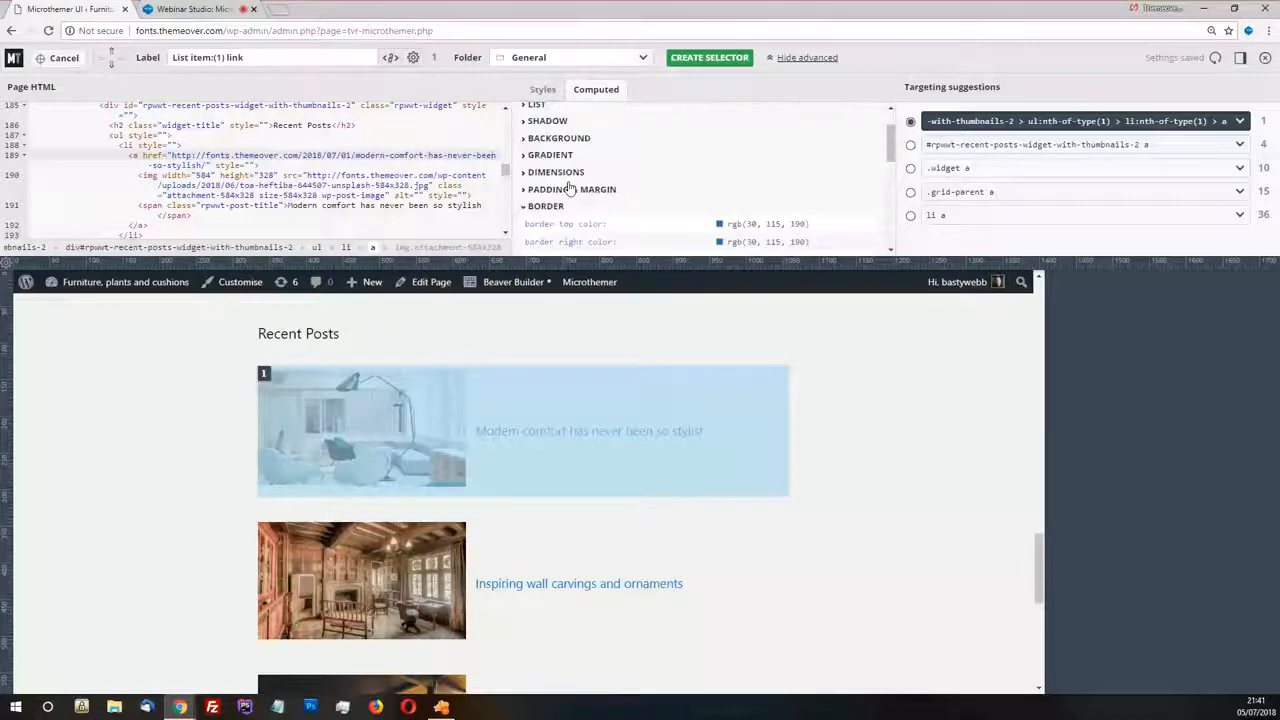
pyautogui.click(560, 189)
pyautogui.scroll(-1, 530, 215)
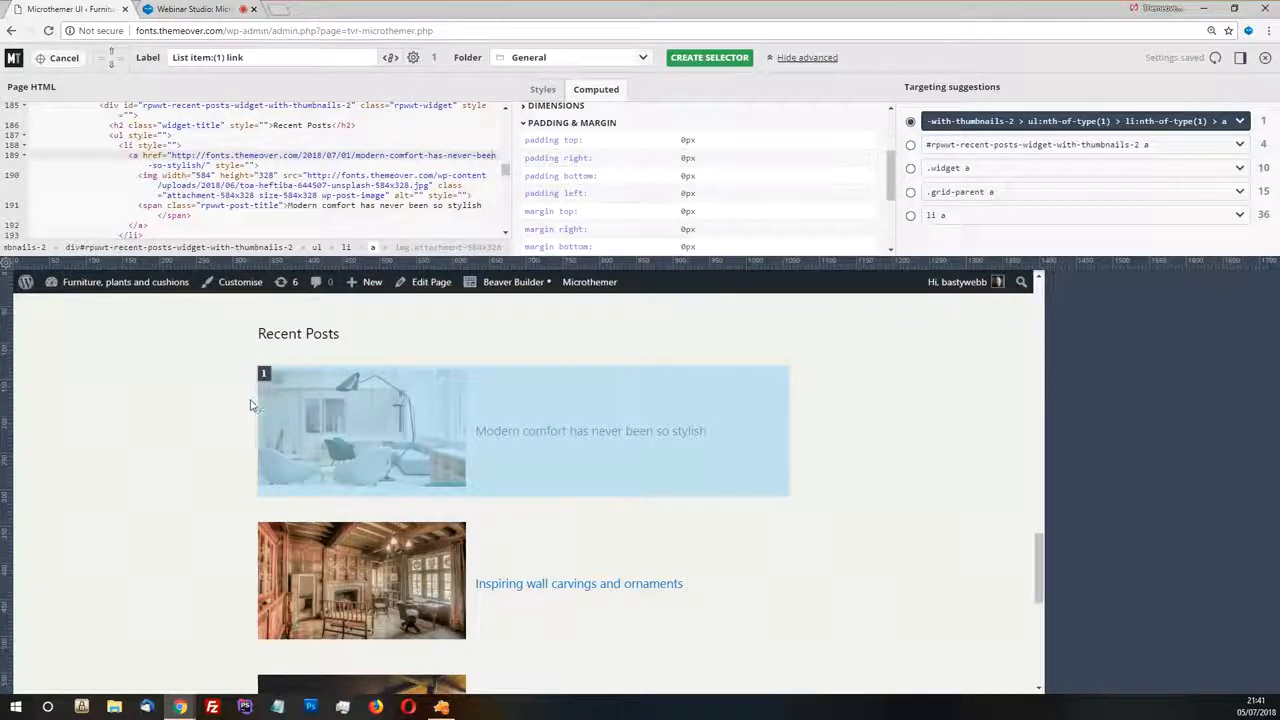
pyautogui.moveTo(268, 376)
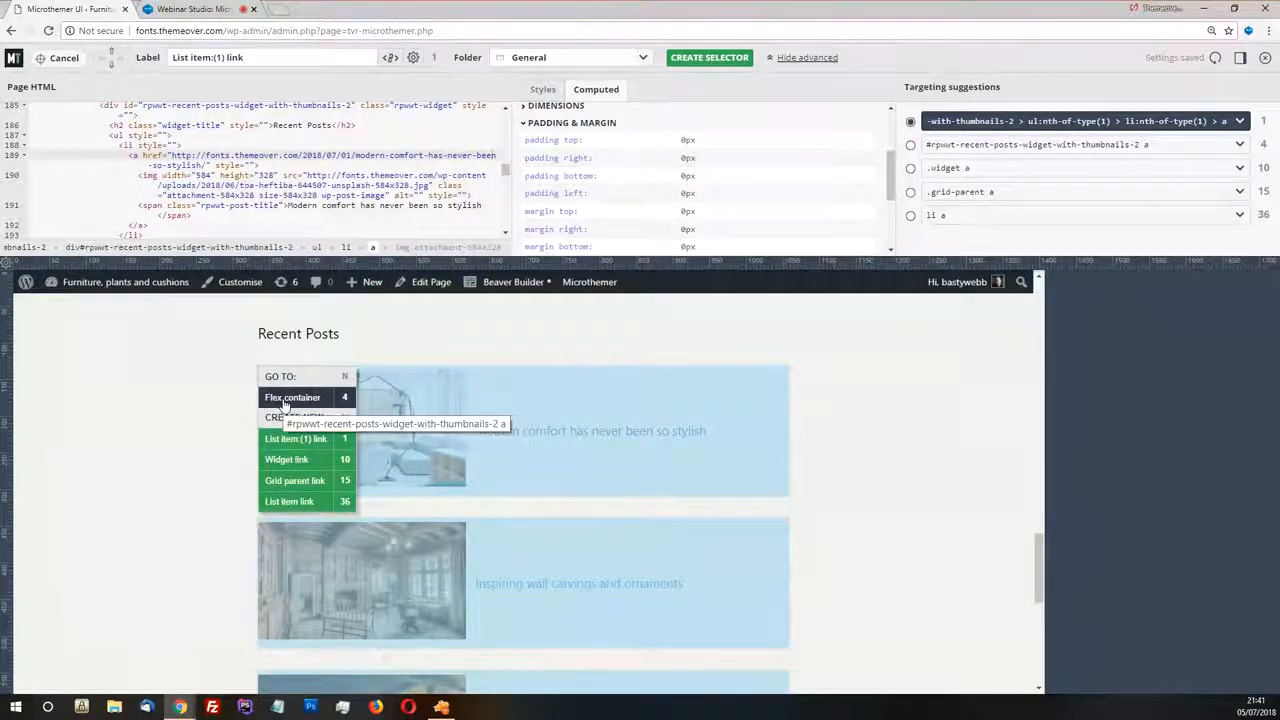
# Create a selector for #rpwwt-recent-posts-widget-with-thumbnails-2 li from the link's parent and give it the saved white #ffffff background
pyautogui.click(111, 53)
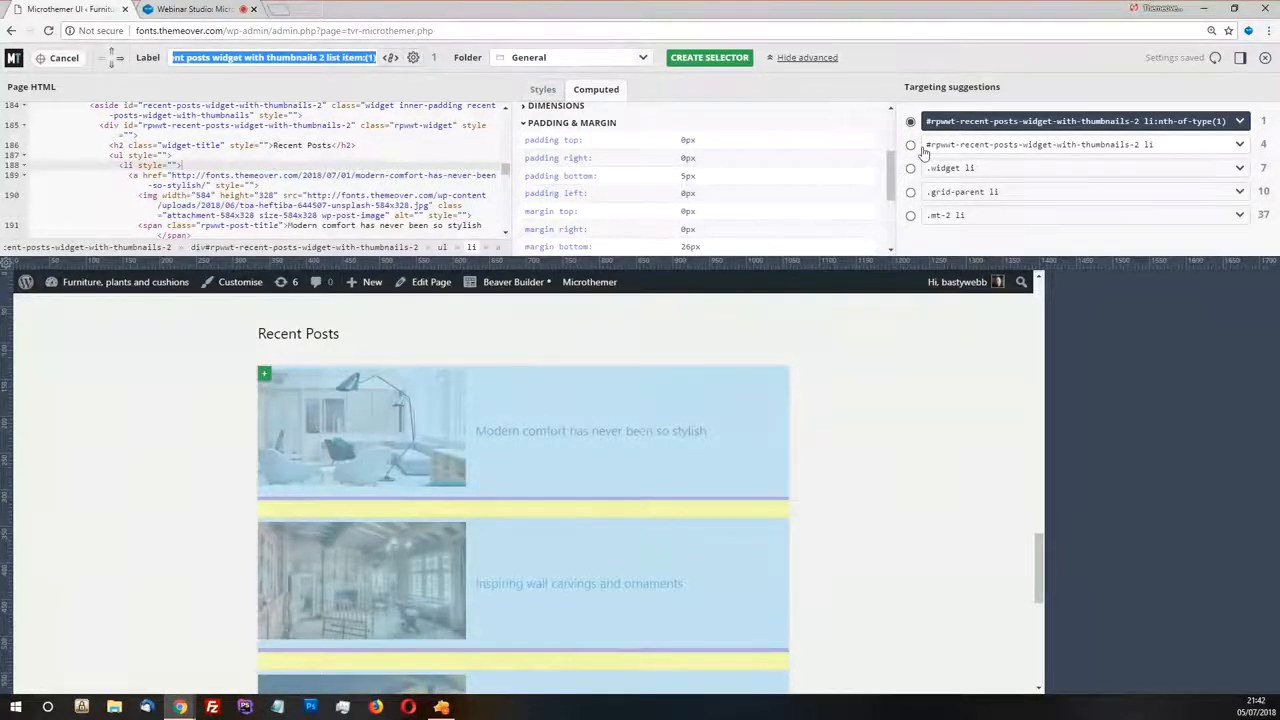
pyautogui.click(1035, 146)
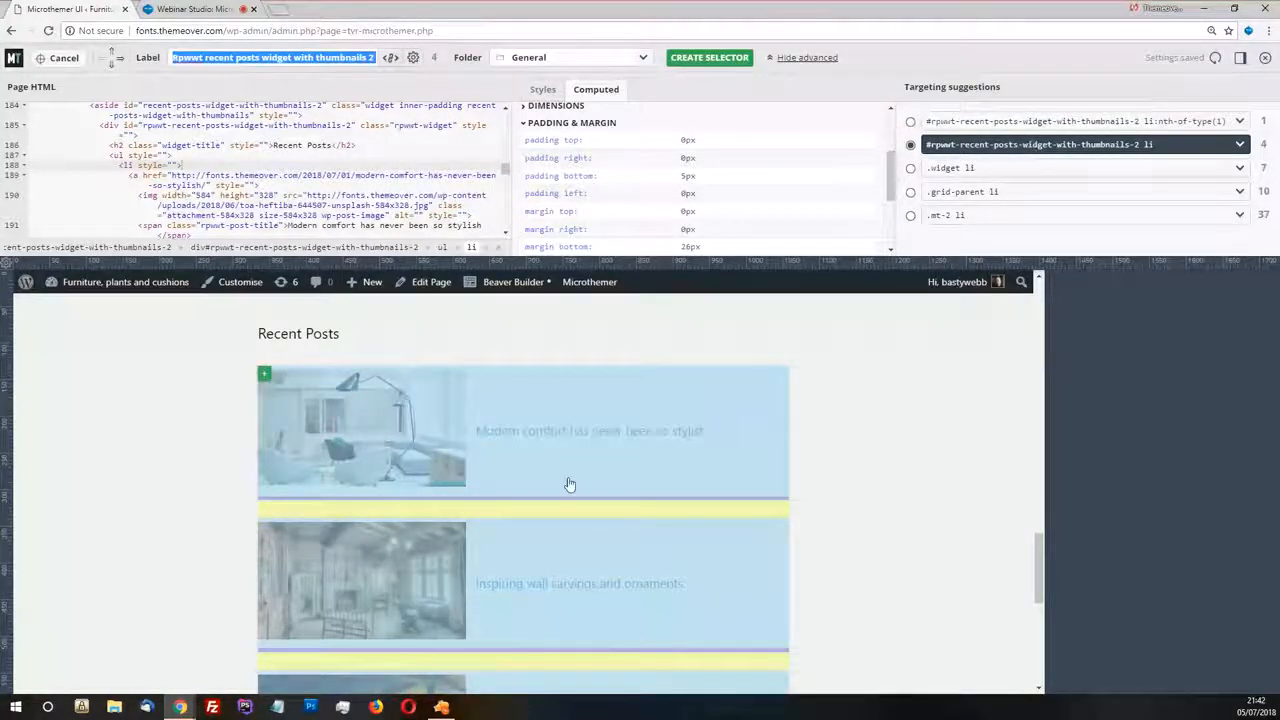
pyautogui.click(707, 60)
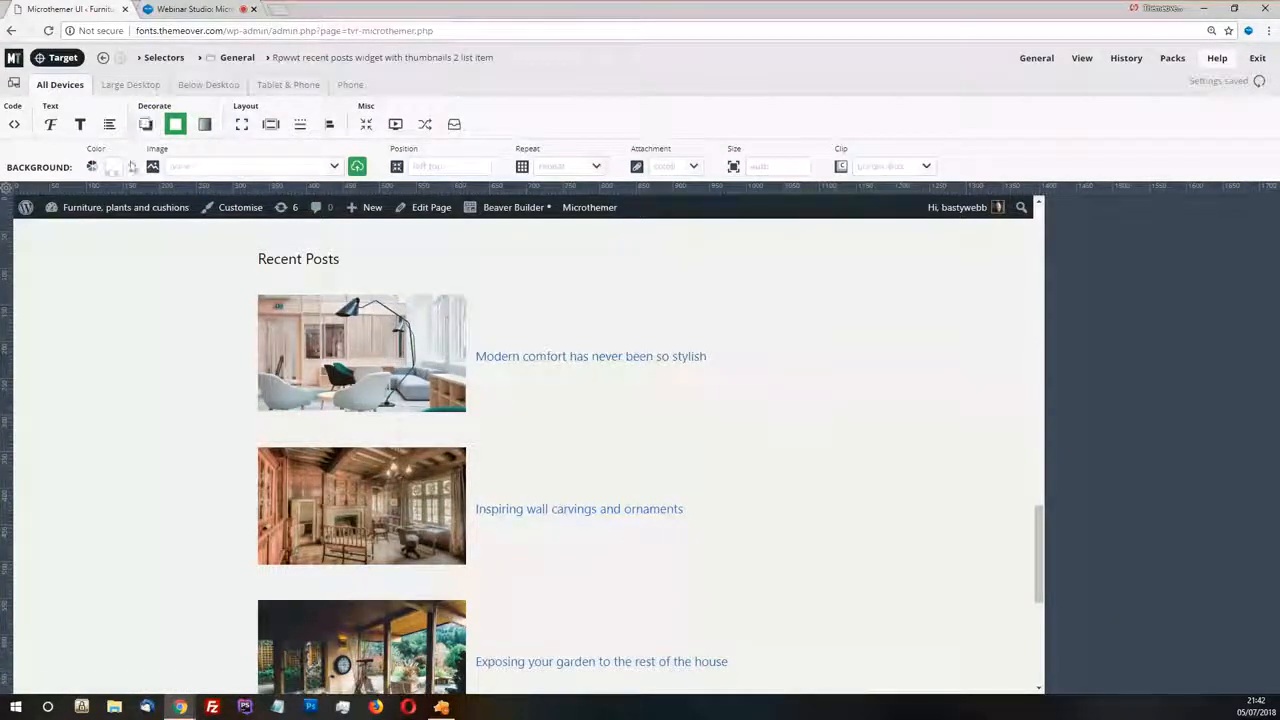
pyautogui.click(113, 167)
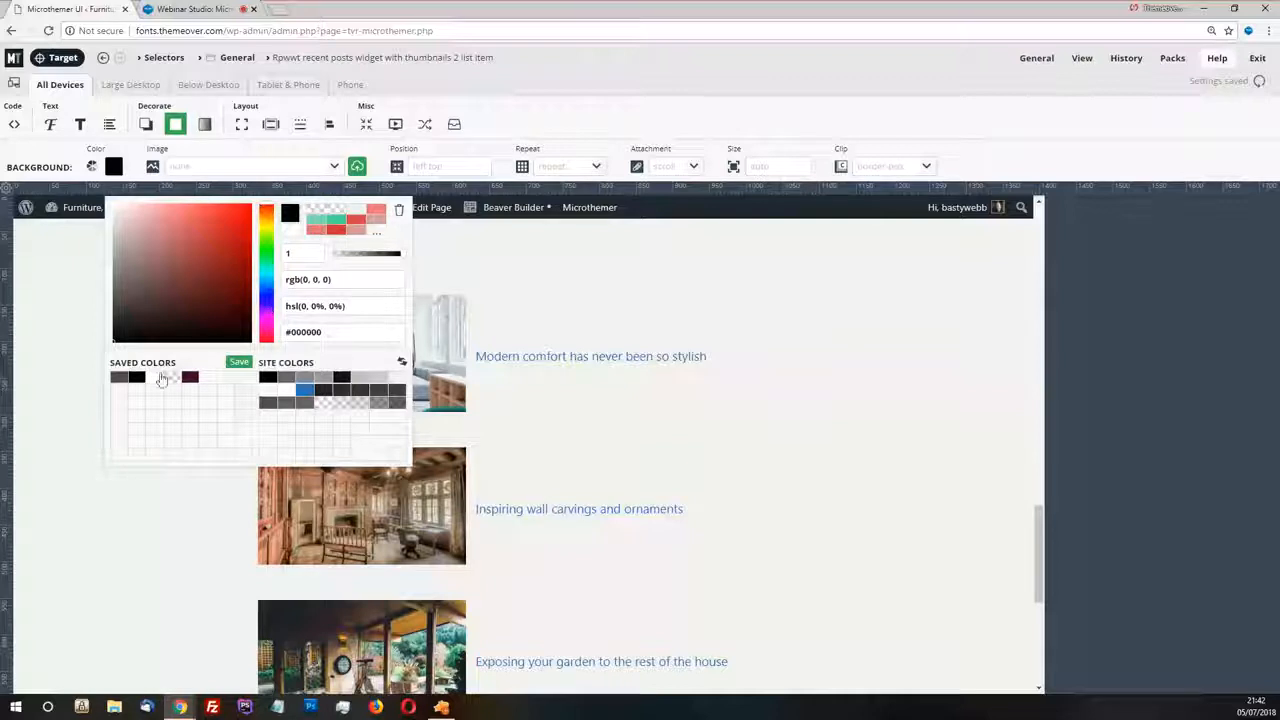
pyautogui.click(157, 378)
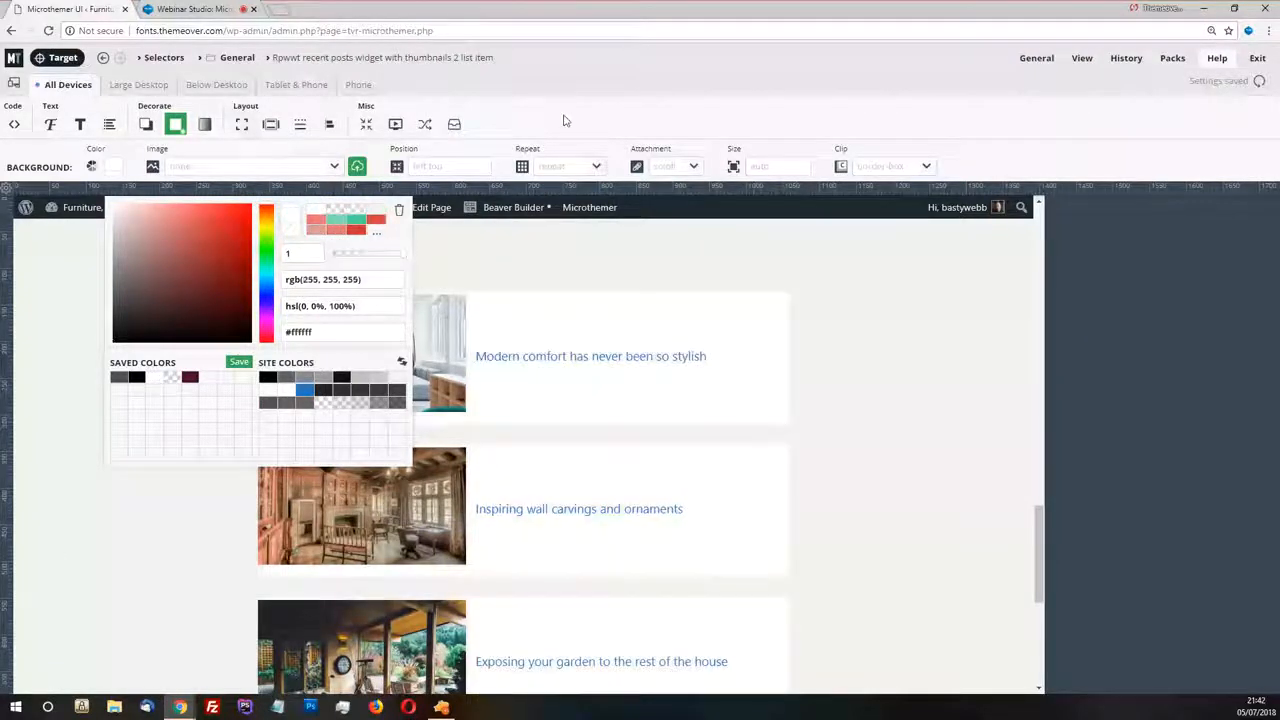
pyautogui.click(565, 121)
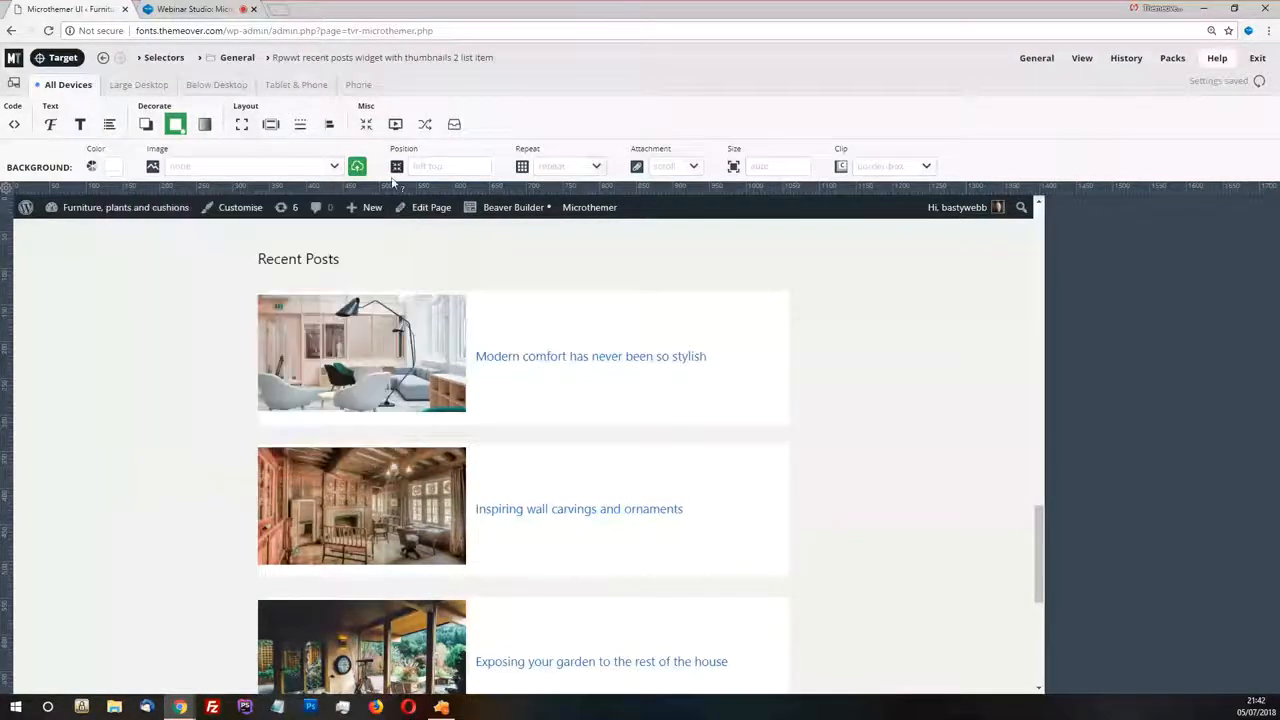
# Set the bottom padding of the Recent Posts list items to 0
pyautogui.click(270, 125)
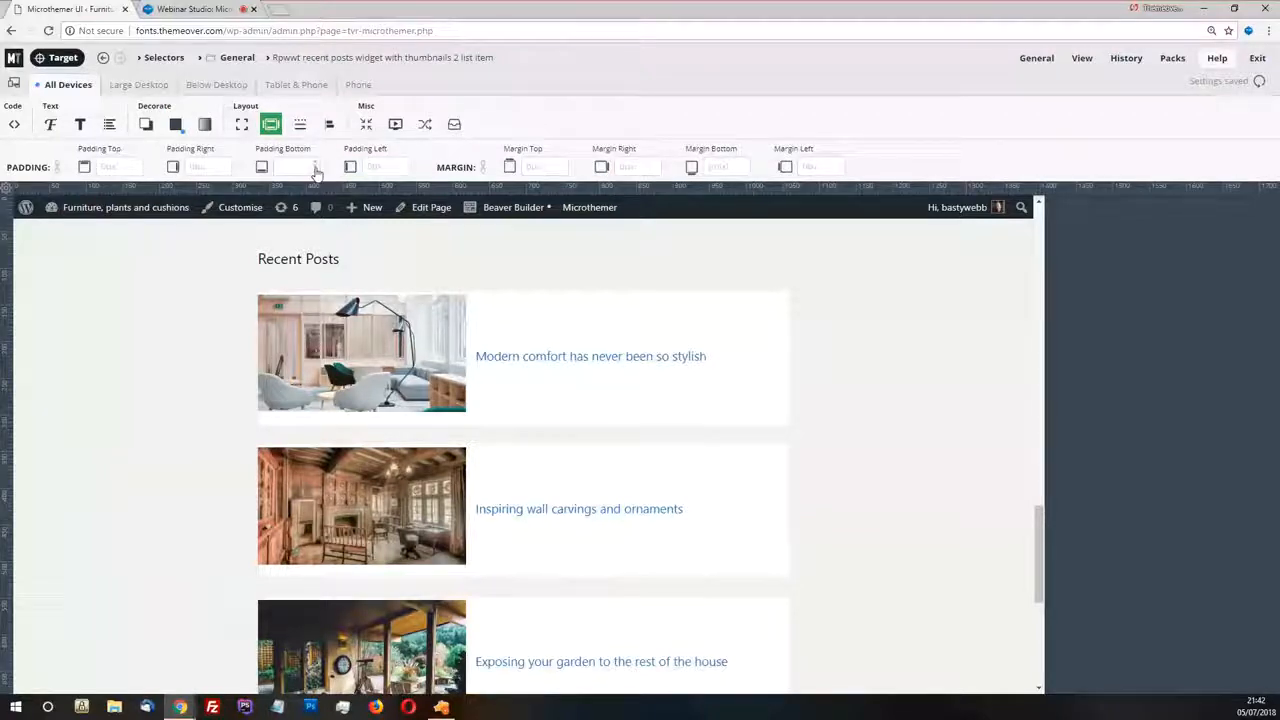
pyautogui.click(312, 168)
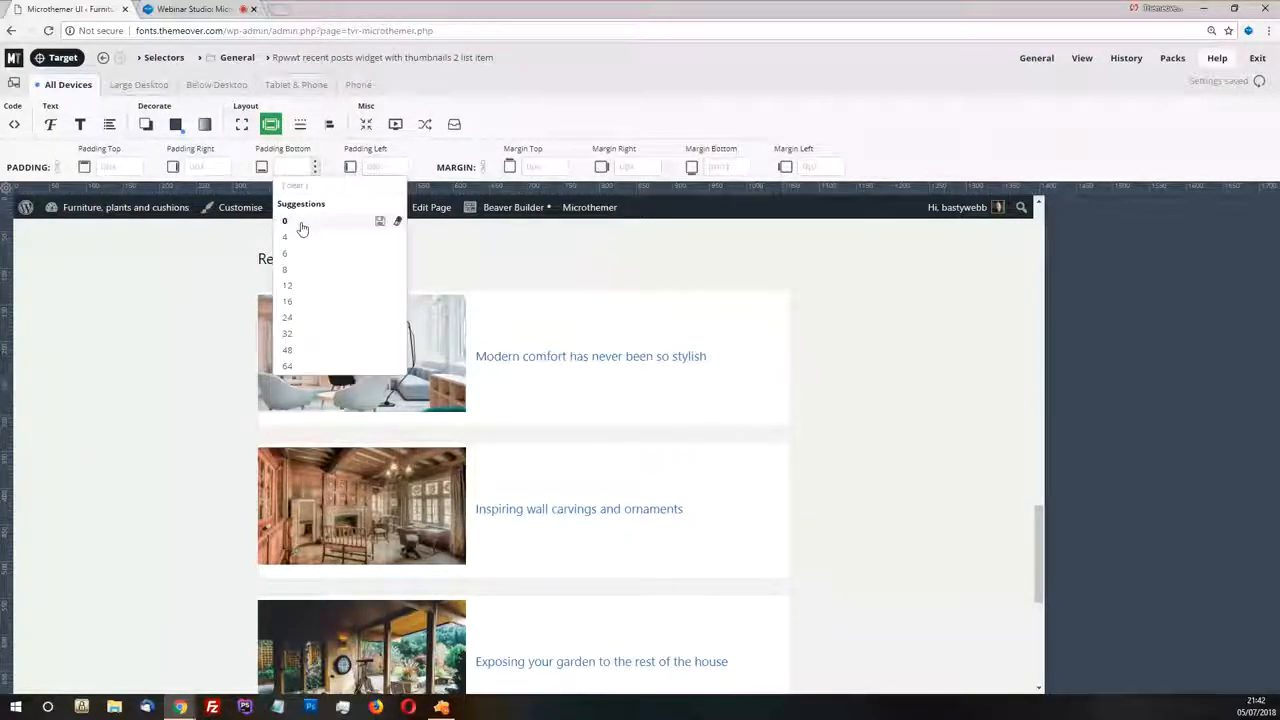
pyautogui.click(301, 223)
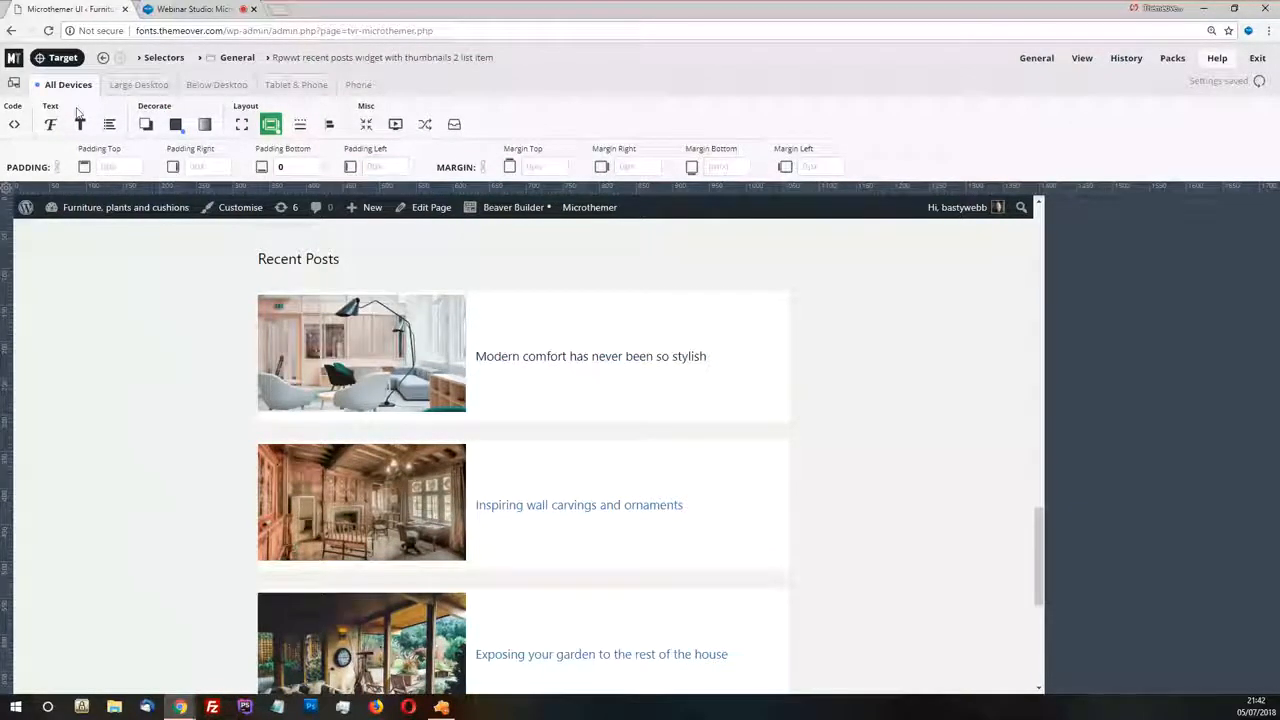
# Open the existing Recent posts image selector from the first thumbnail and set all four linked margins to 0
pyautogui.click(384, 409)
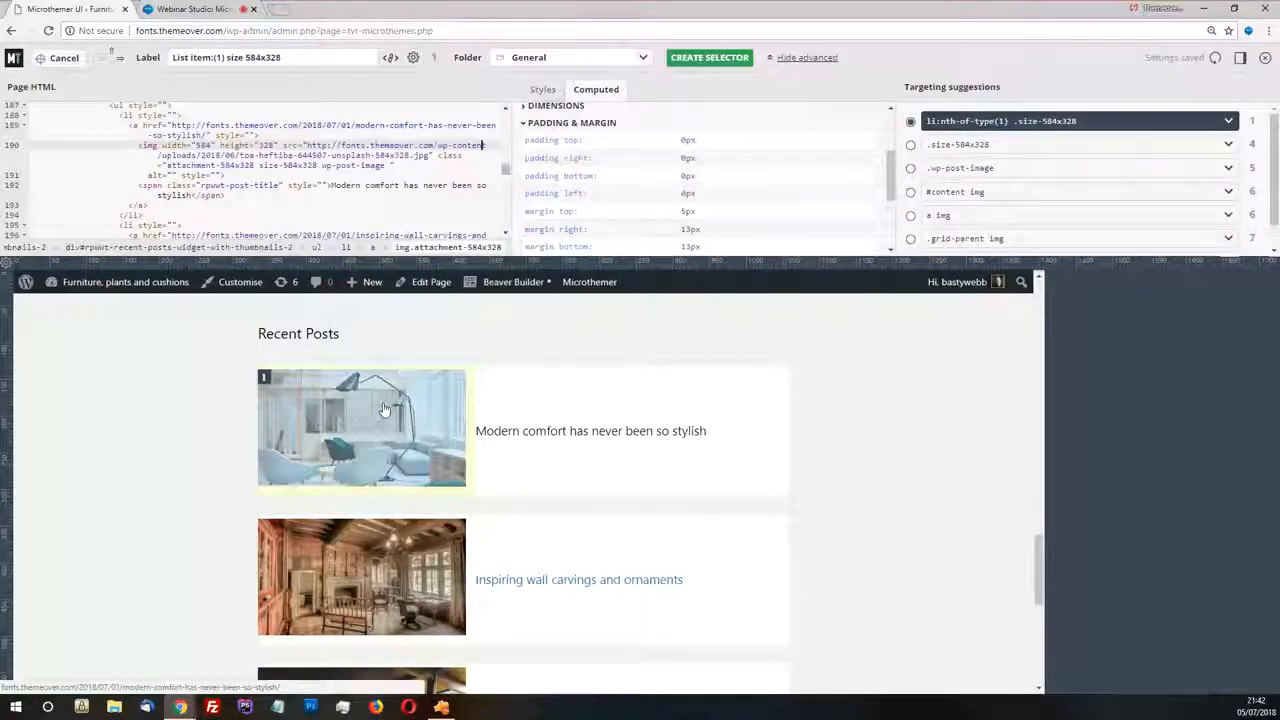
pyautogui.click(276, 397)
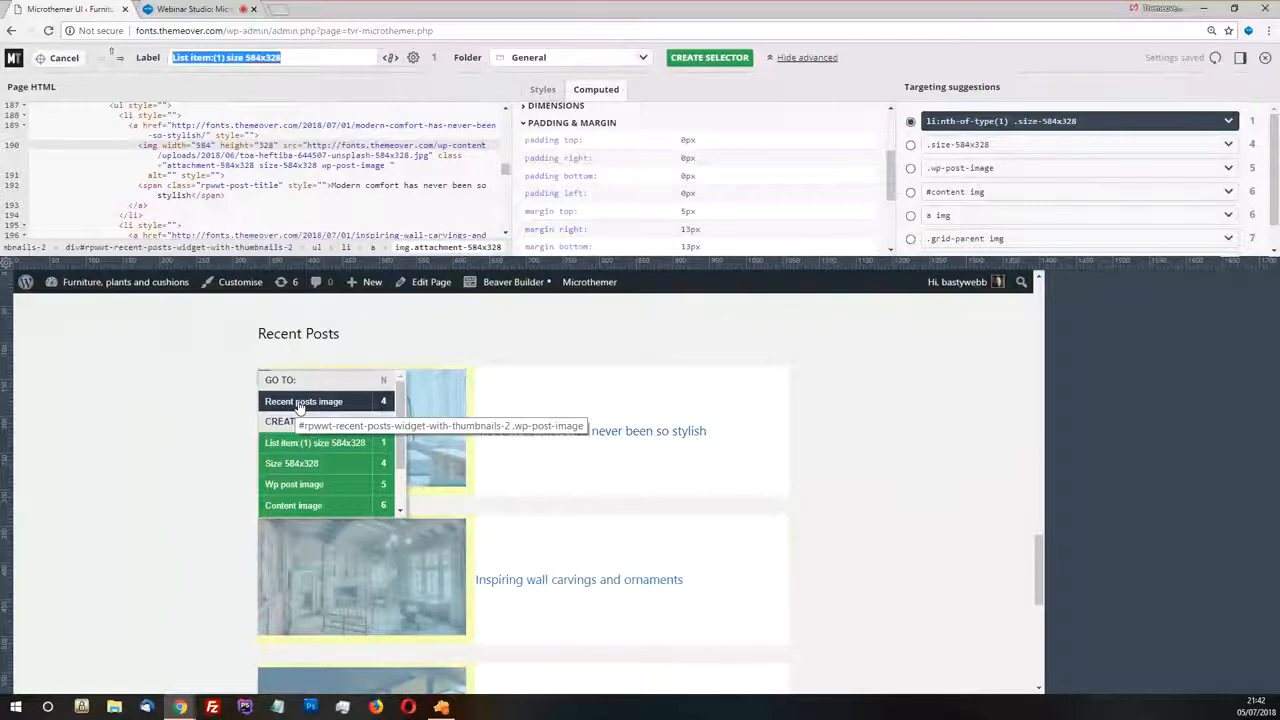
pyautogui.click(299, 402)
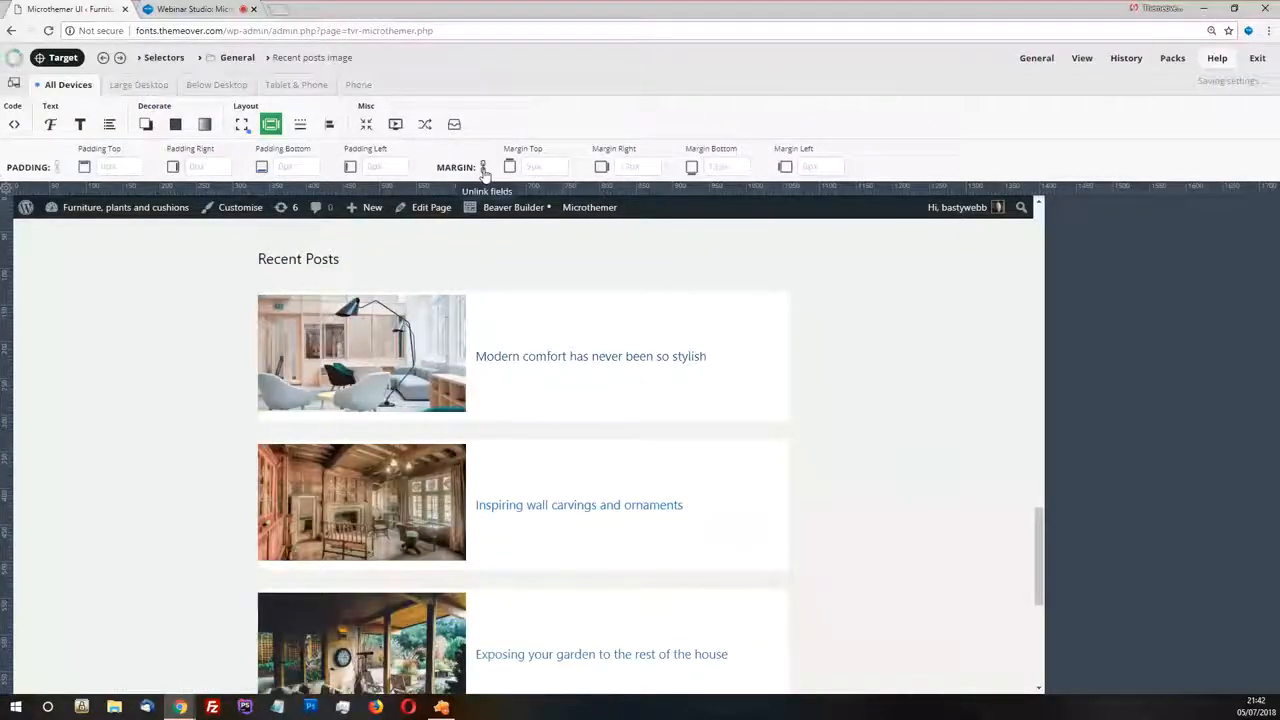
pyautogui.click(564, 172)
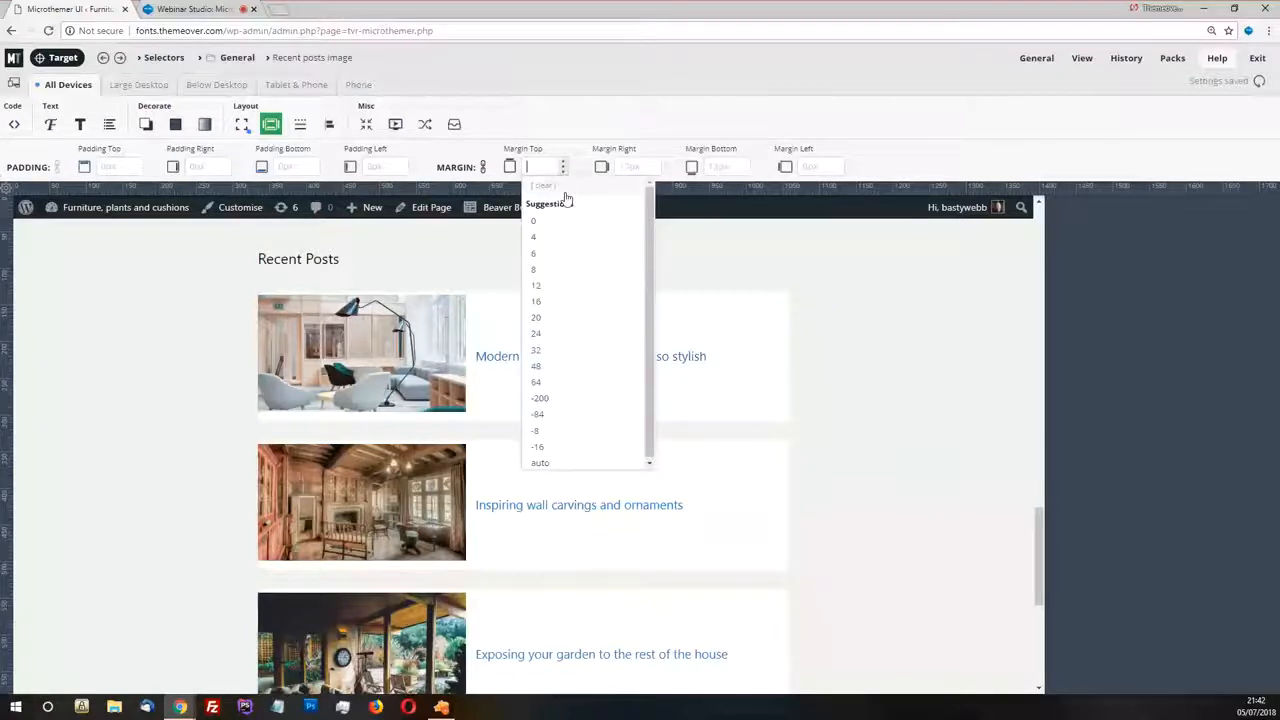
pyautogui.click(549, 224)
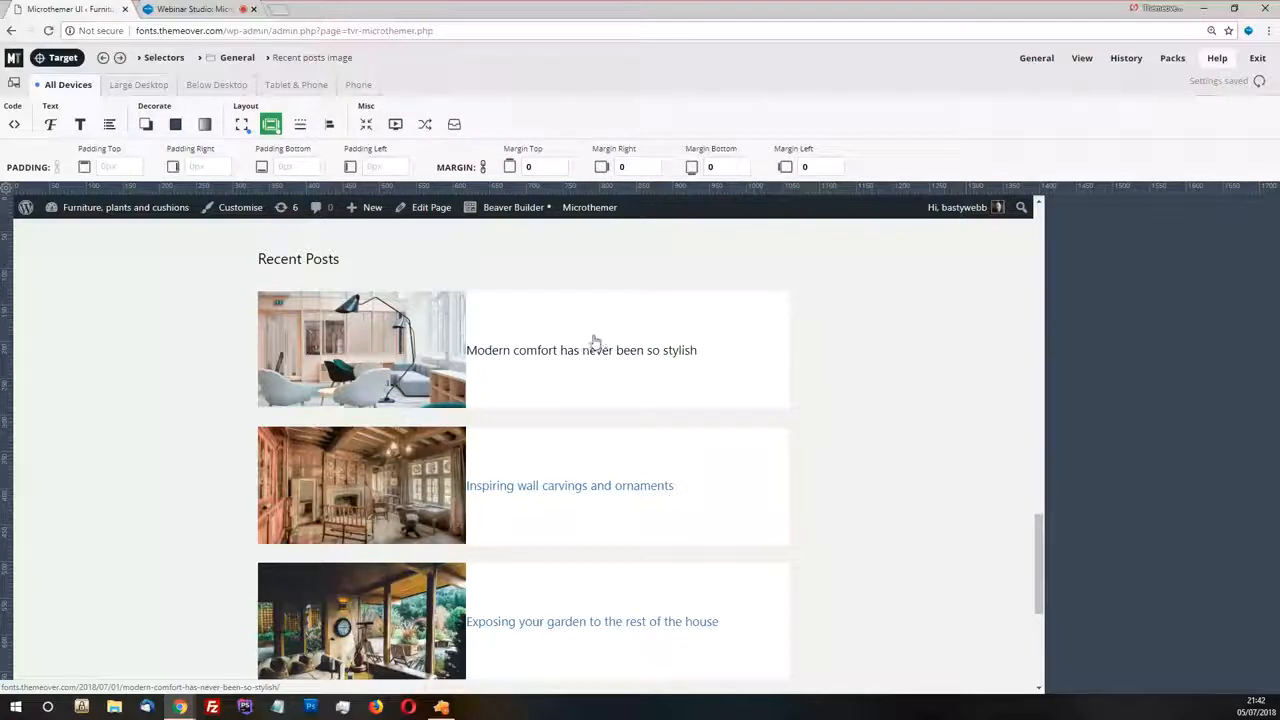
# Examine the first Recent posts title and its image in the Zeplin design, then return to Microthemer
pyautogui.click(441, 707)
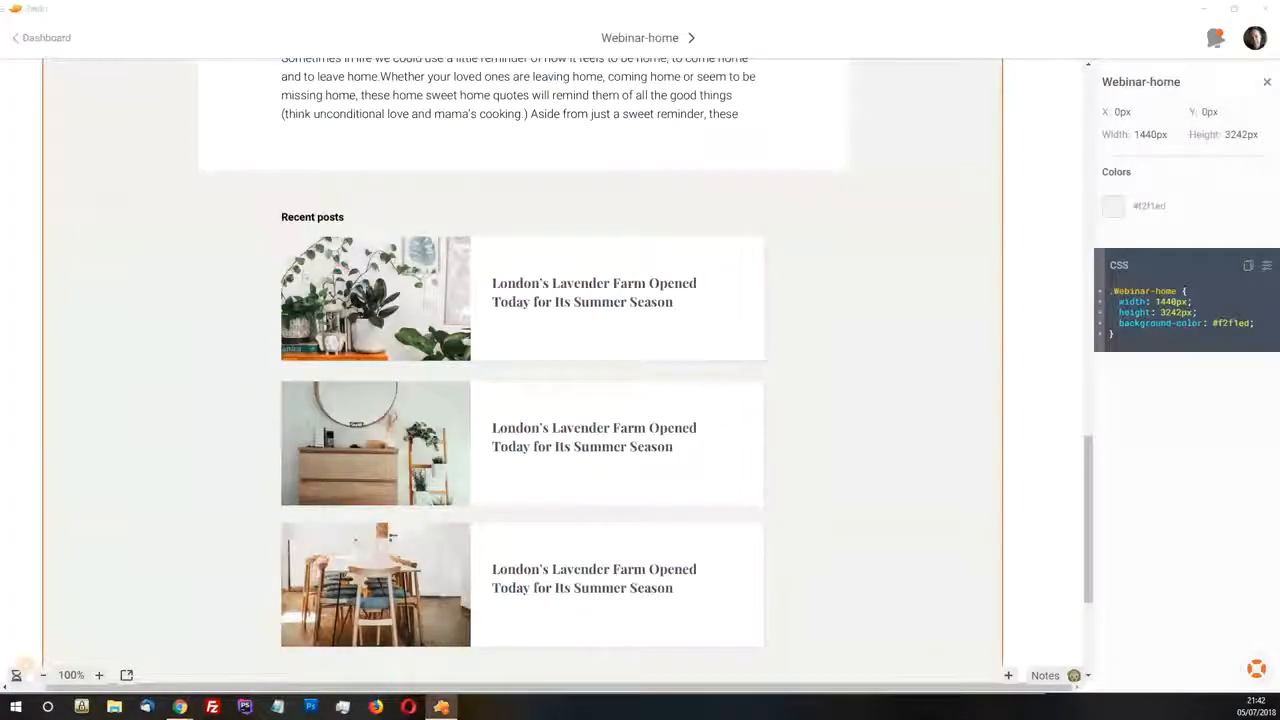
pyautogui.click(495, 300)
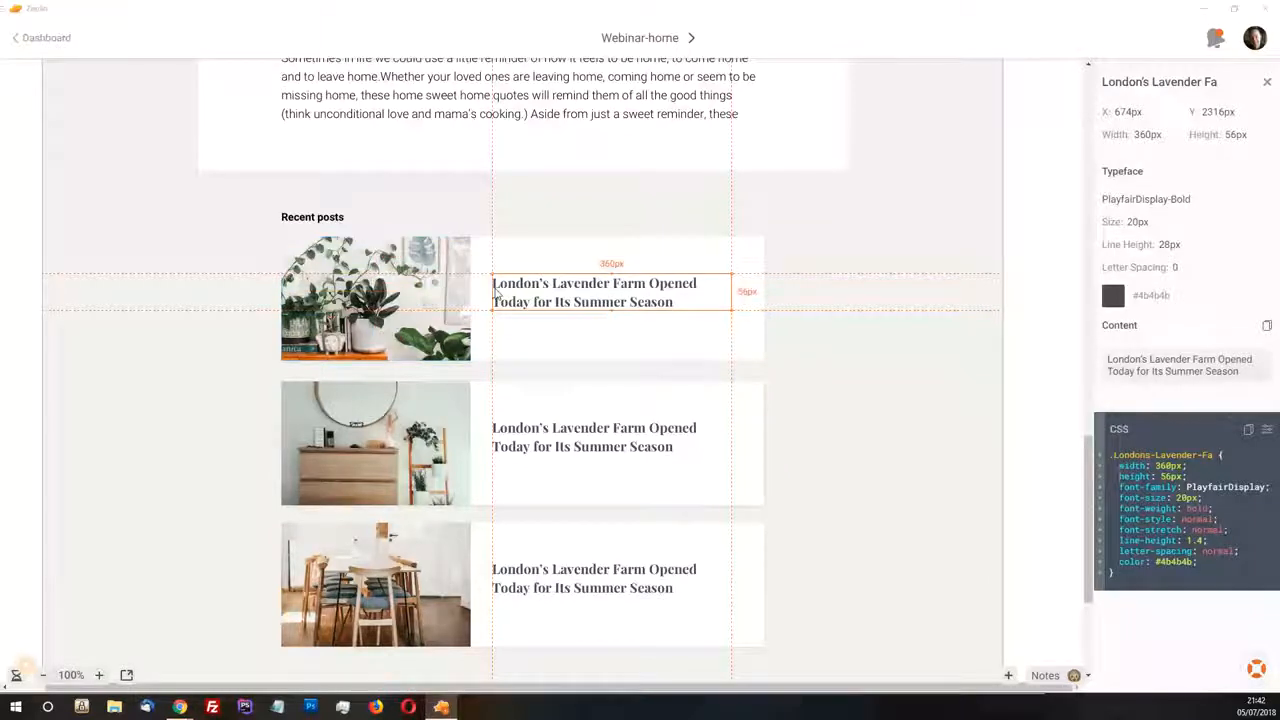
pyautogui.click(465, 300)
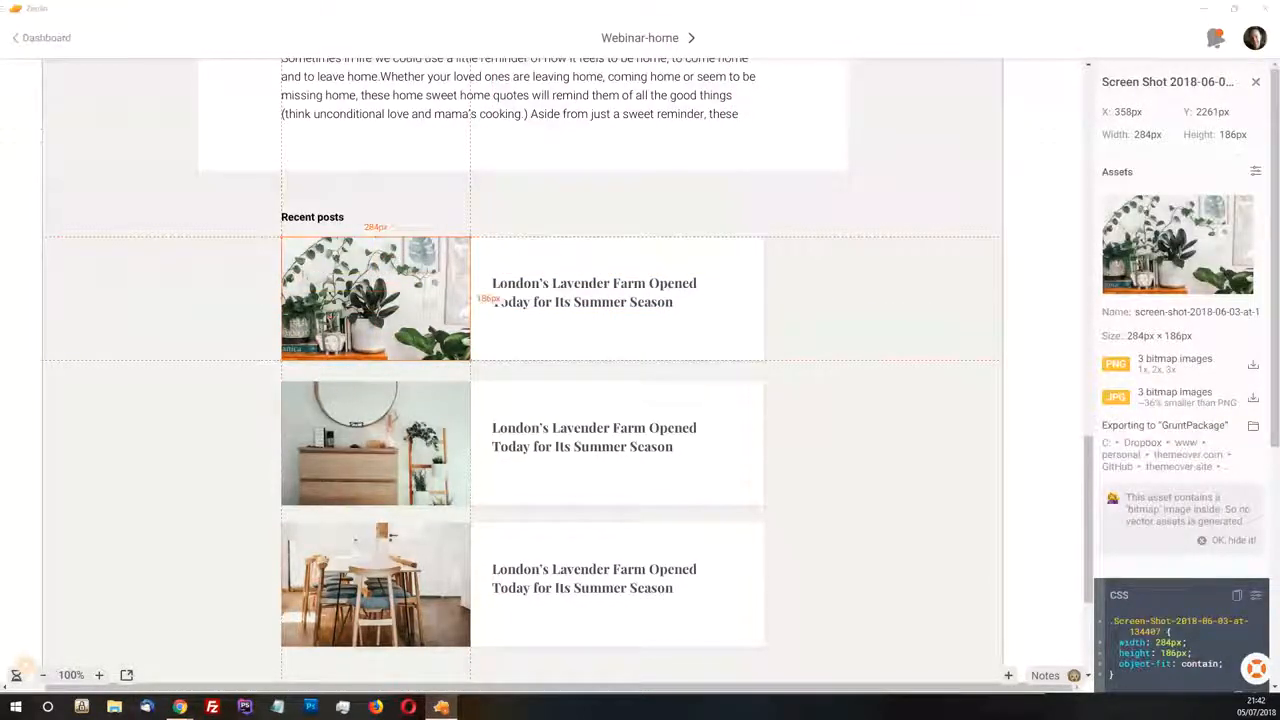
pyautogui.hotkey('alt', 'Tab')
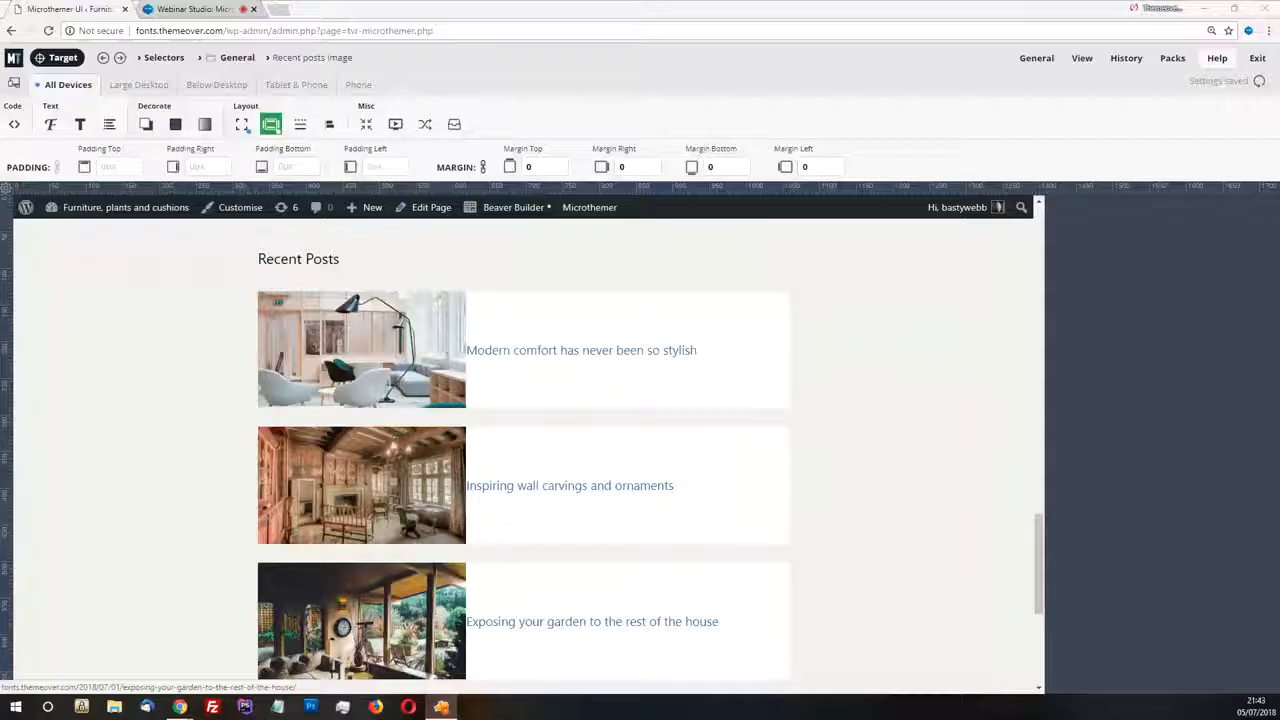
# Target the first Recent Posts title and create a selector in the General folder using the .rpwwt-post-title suggestion
pyautogui.click(62, 58)
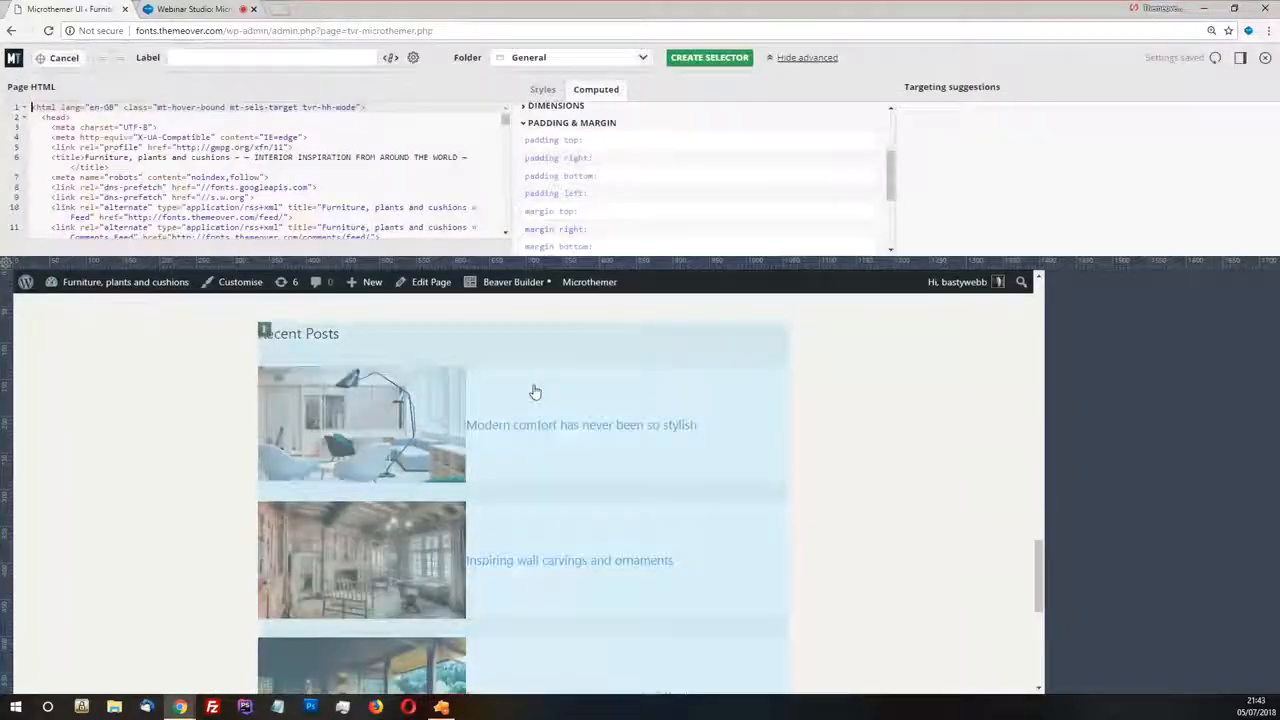
pyautogui.click(597, 430)
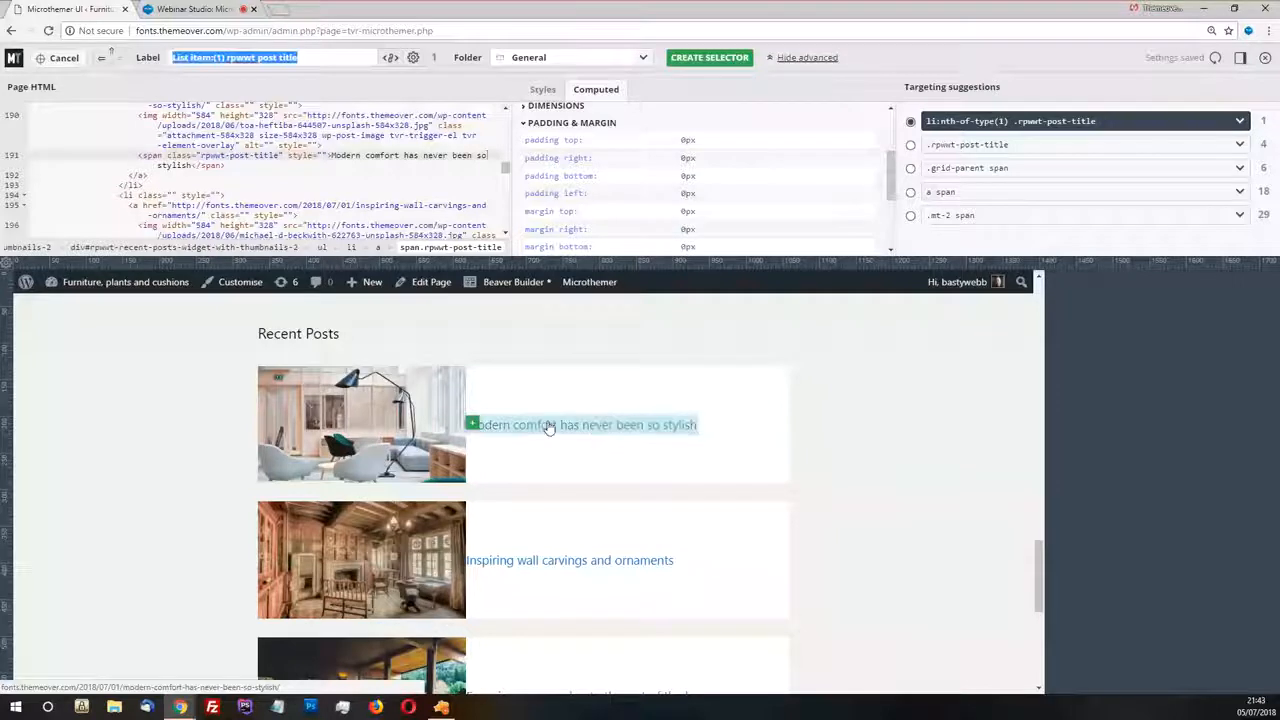
pyautogui.moveTo(474, 425)
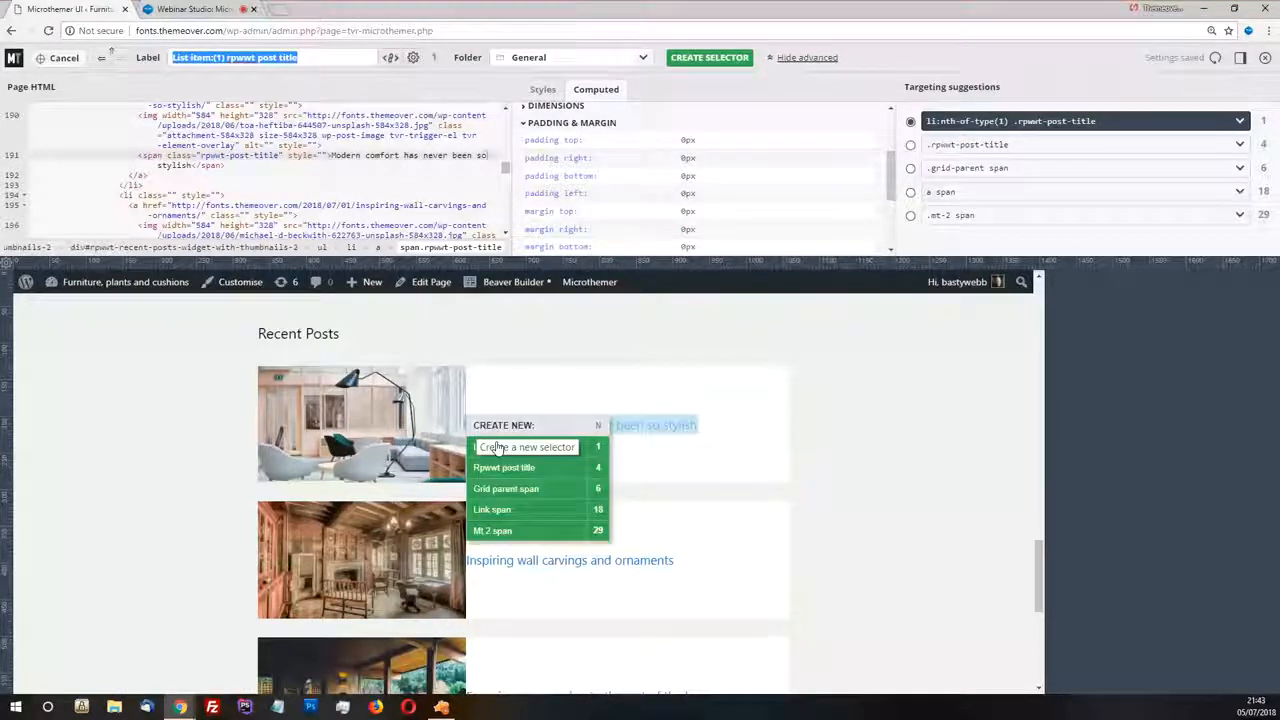
pyautogui.click(911, 147)
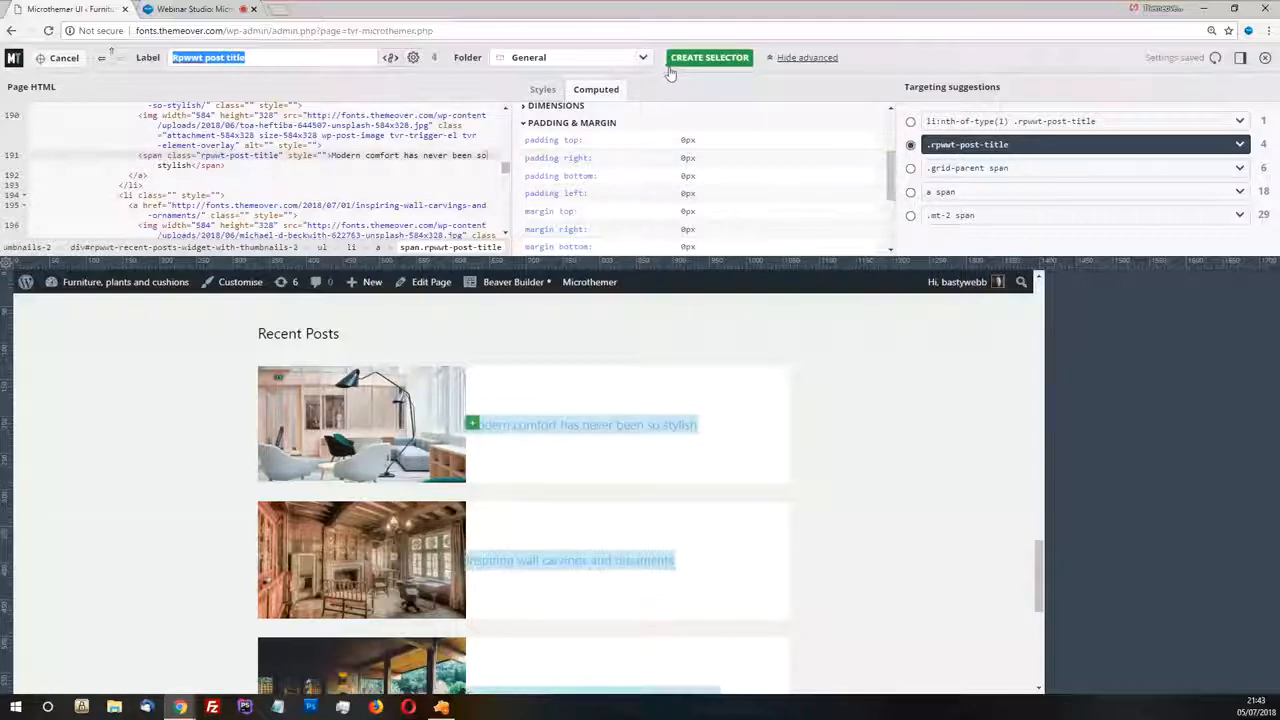
pyautogui.click(737, 60)
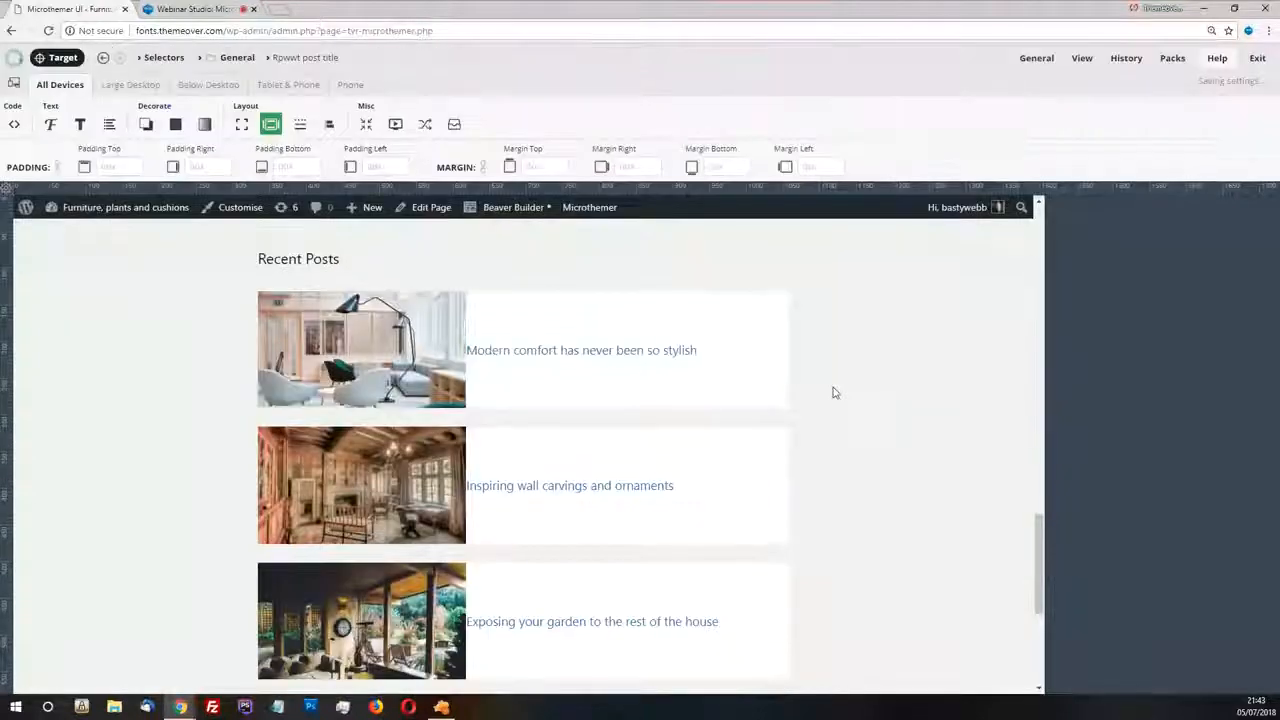
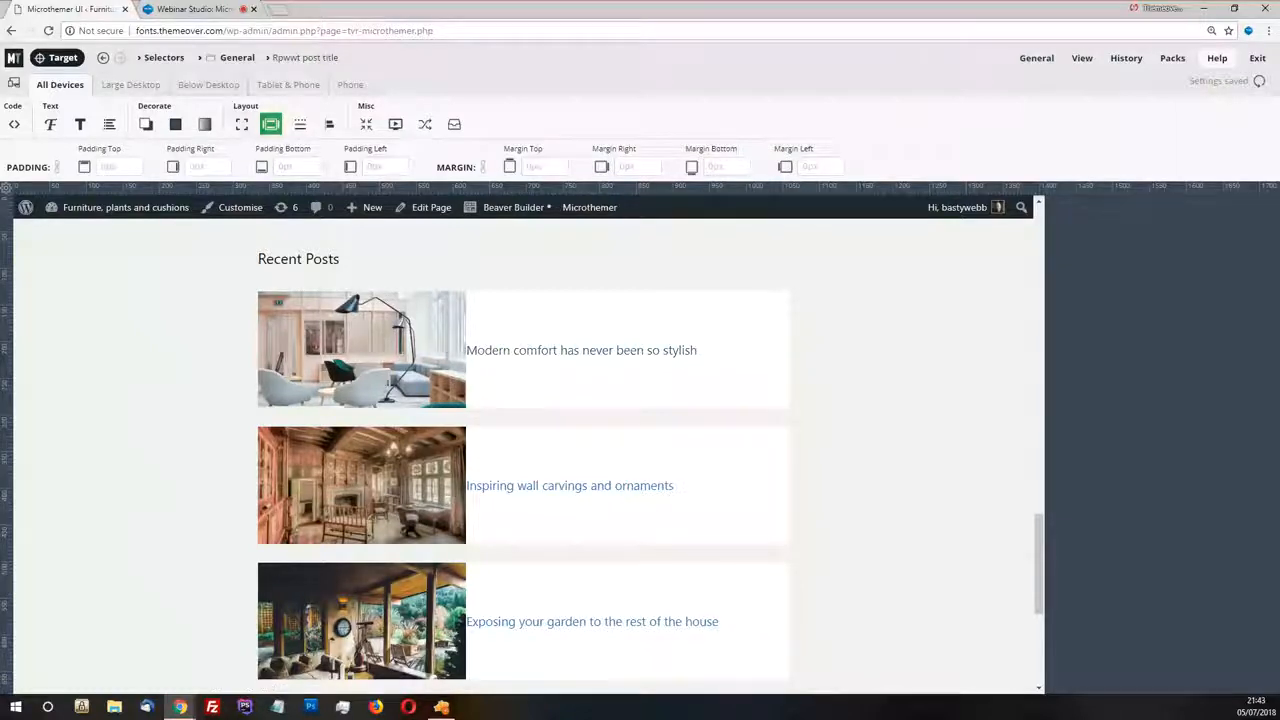
# Check the first Recent posts title's typeface in Zeplin, then set the post titles in Microthemer to Google Font Playfair Display (700)
pyautogui.click(442, 708)
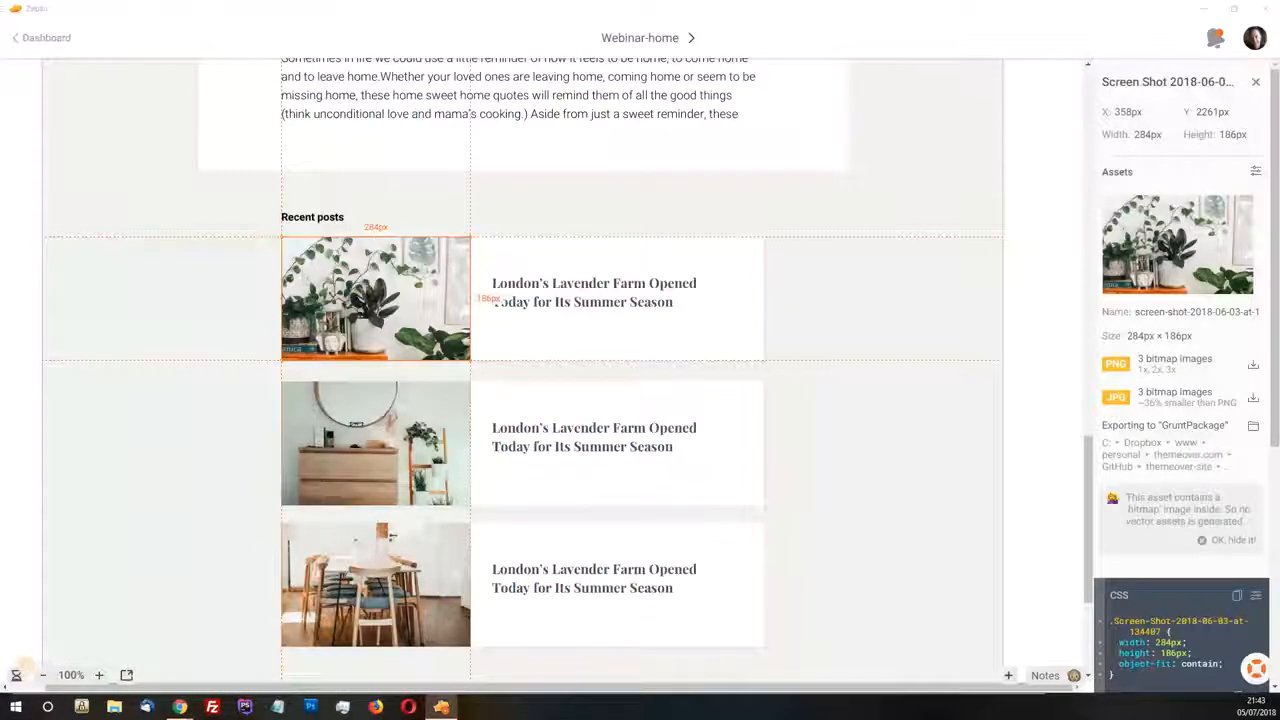
pyautogui.click(598, 293)
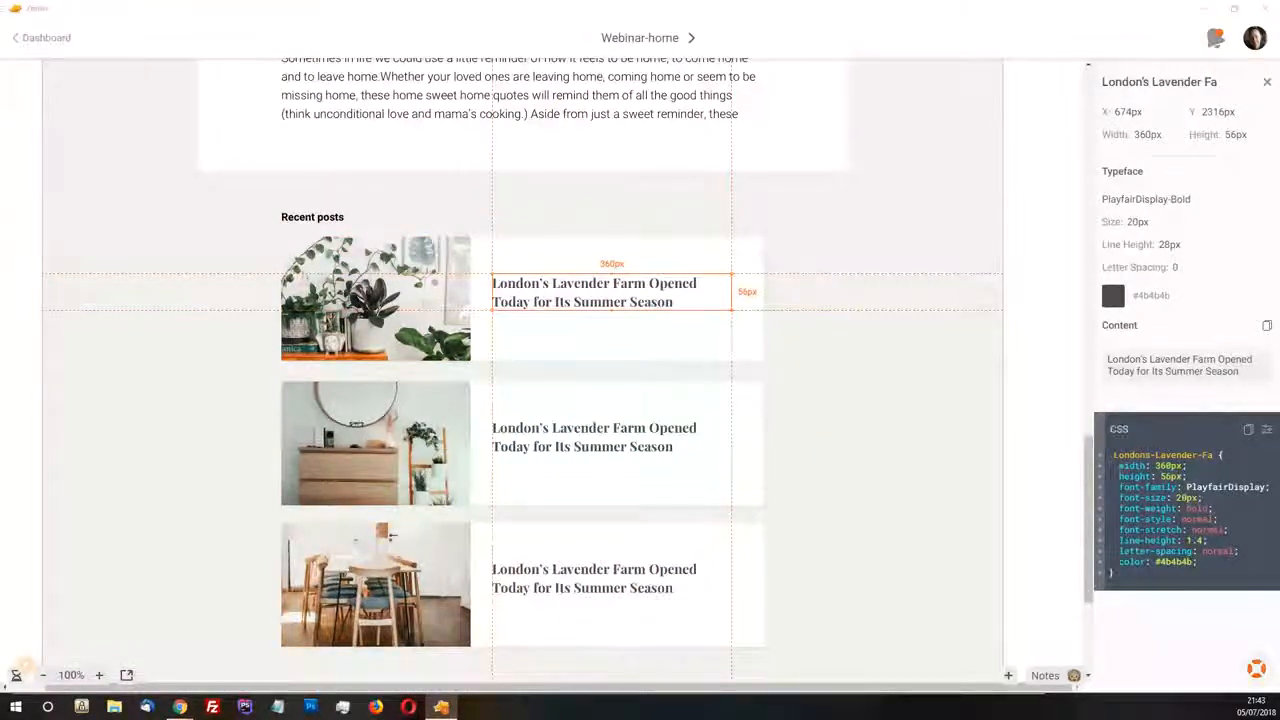
pyautogui.hotkey('alt', 'Tab')
pyautogui.click(50, 124)
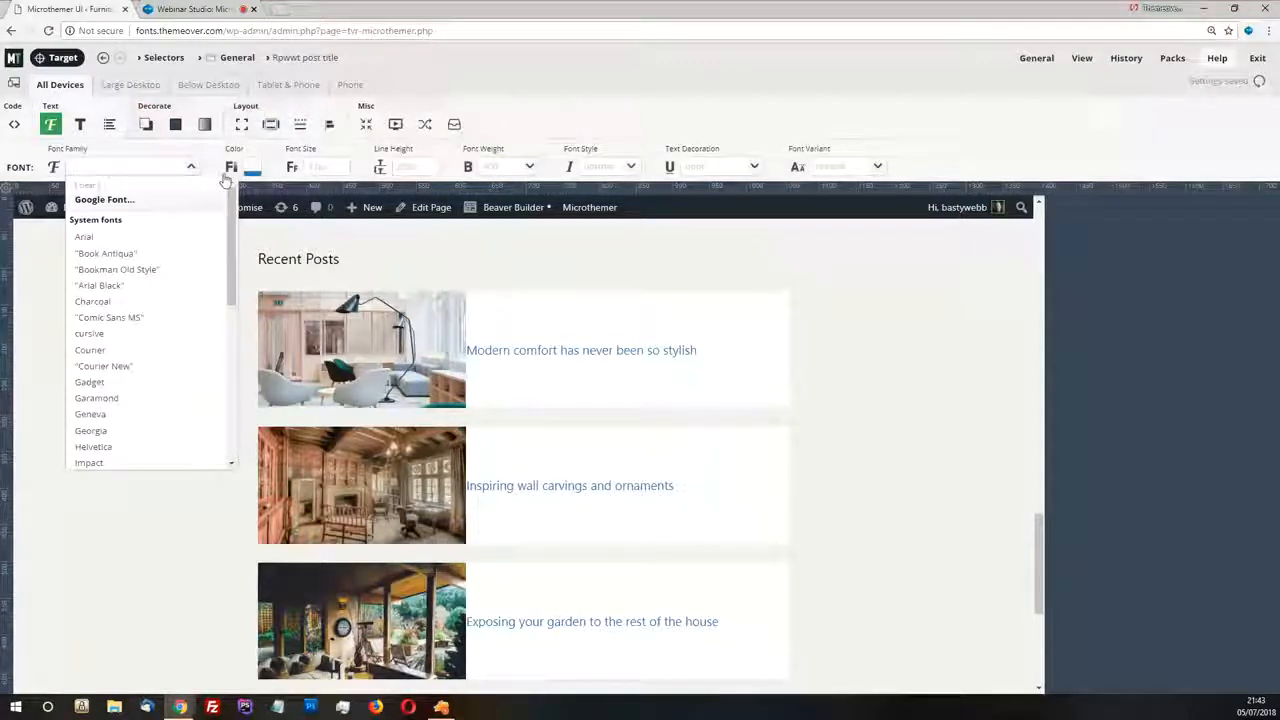
pyautogui.click(103, 200)
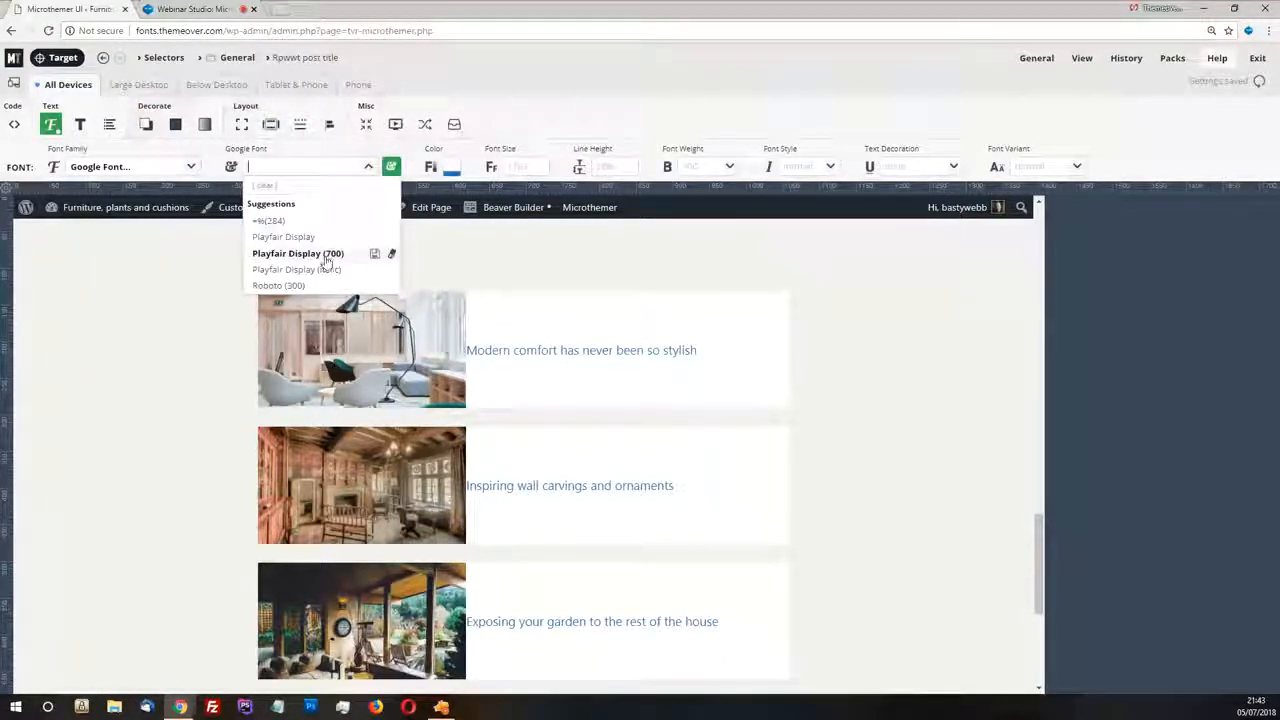
pyautogui.click(298, 254)
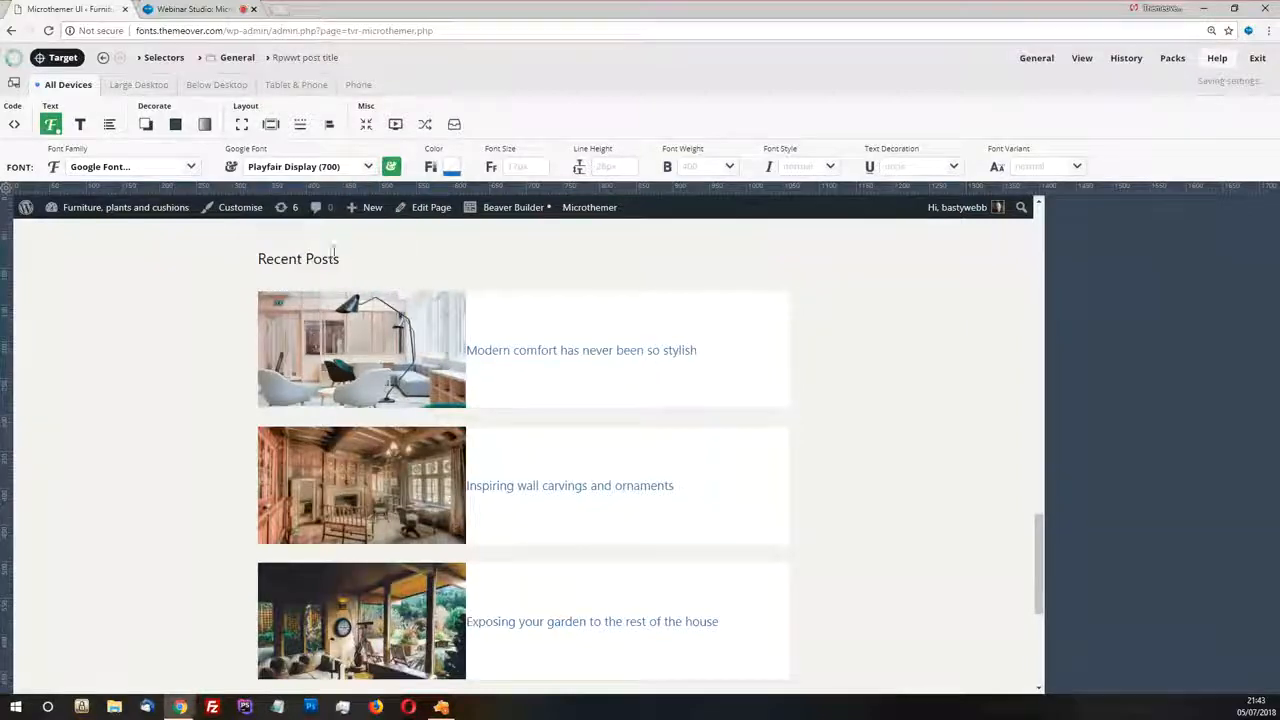
# Make the Recent Posts titles bold and colour them black (#000000) from the saved colours
pyautogui.click(729, 167)
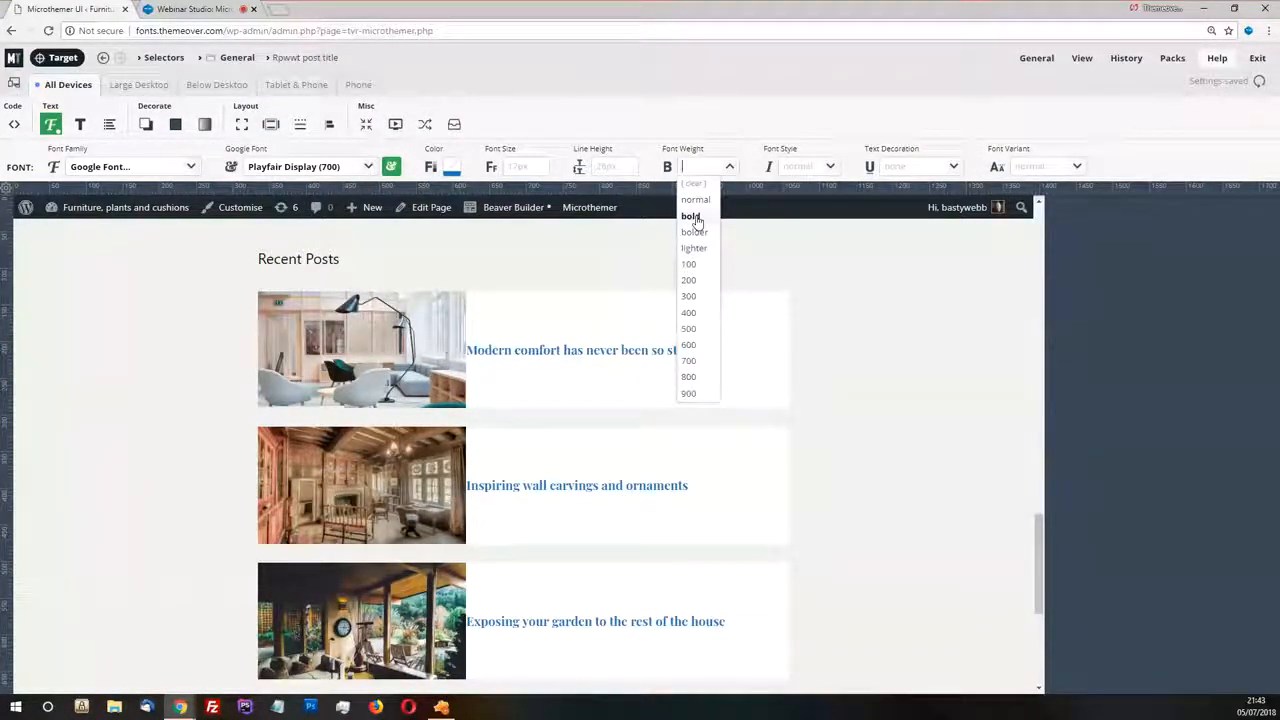
pyautogui.click(693, 218)
pyautogui.click(451, 167)
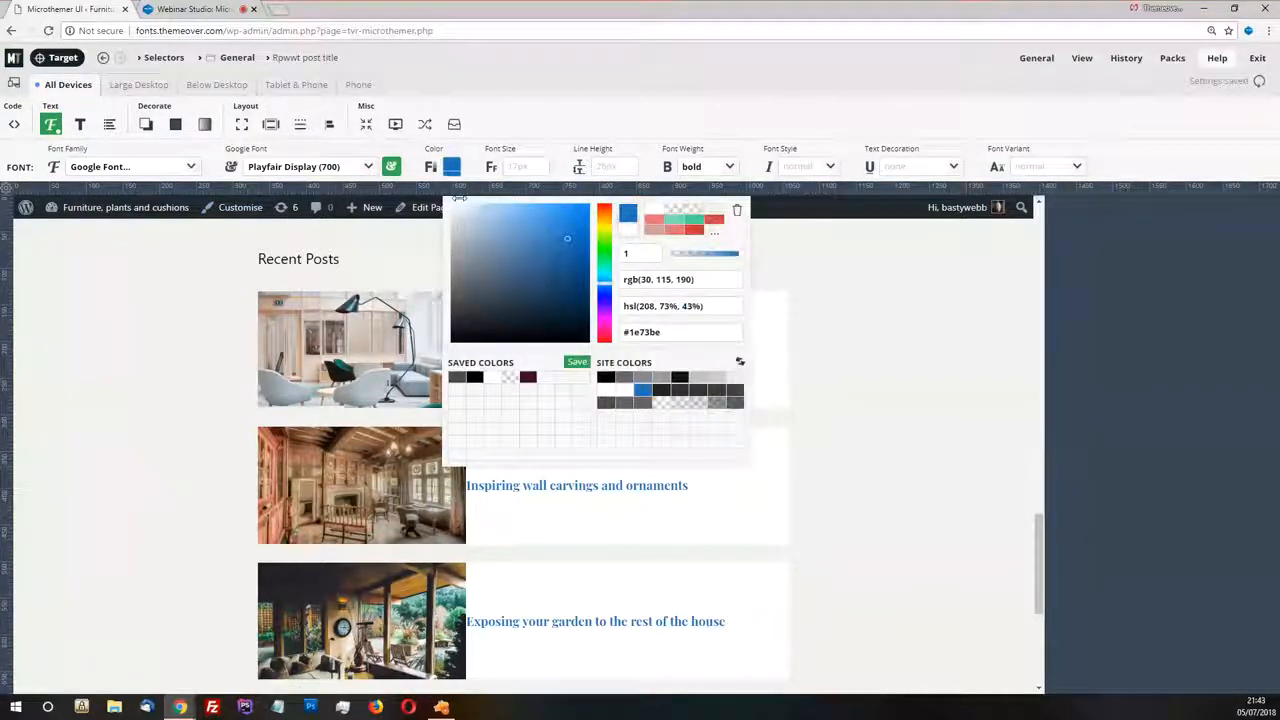
pyautogui.click(475, 376)
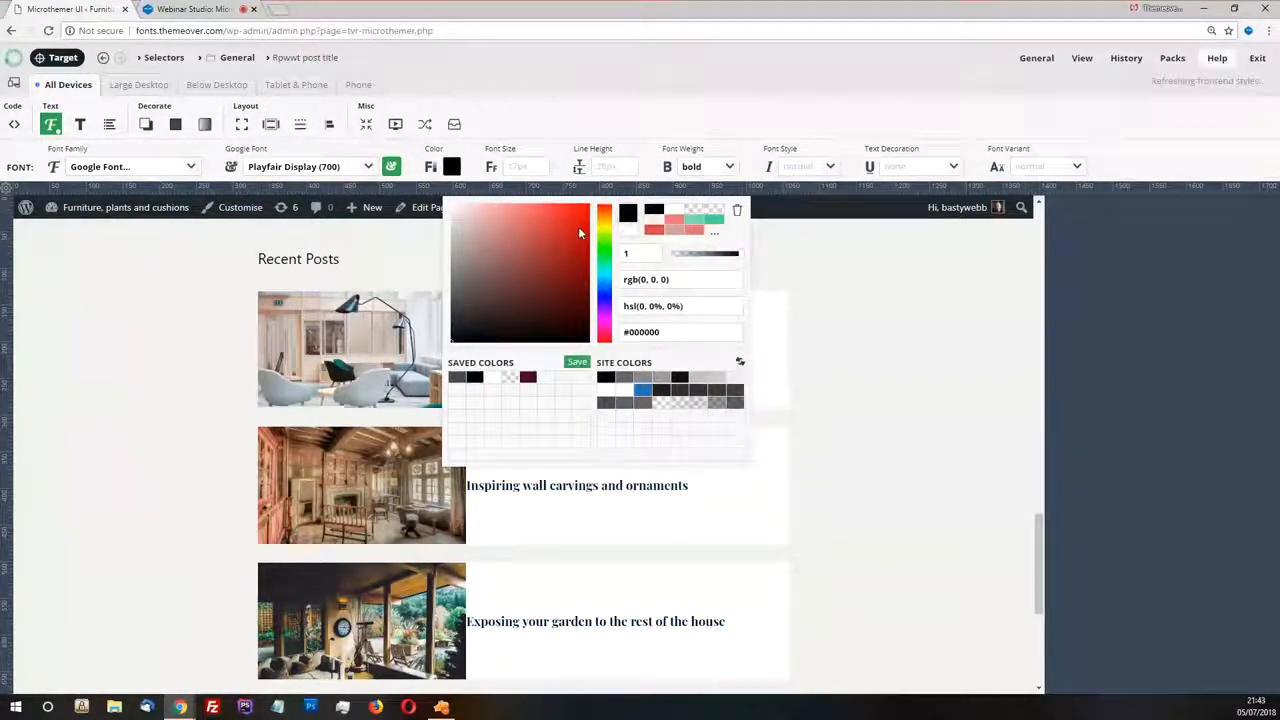
pyautogui.click(658, 86)
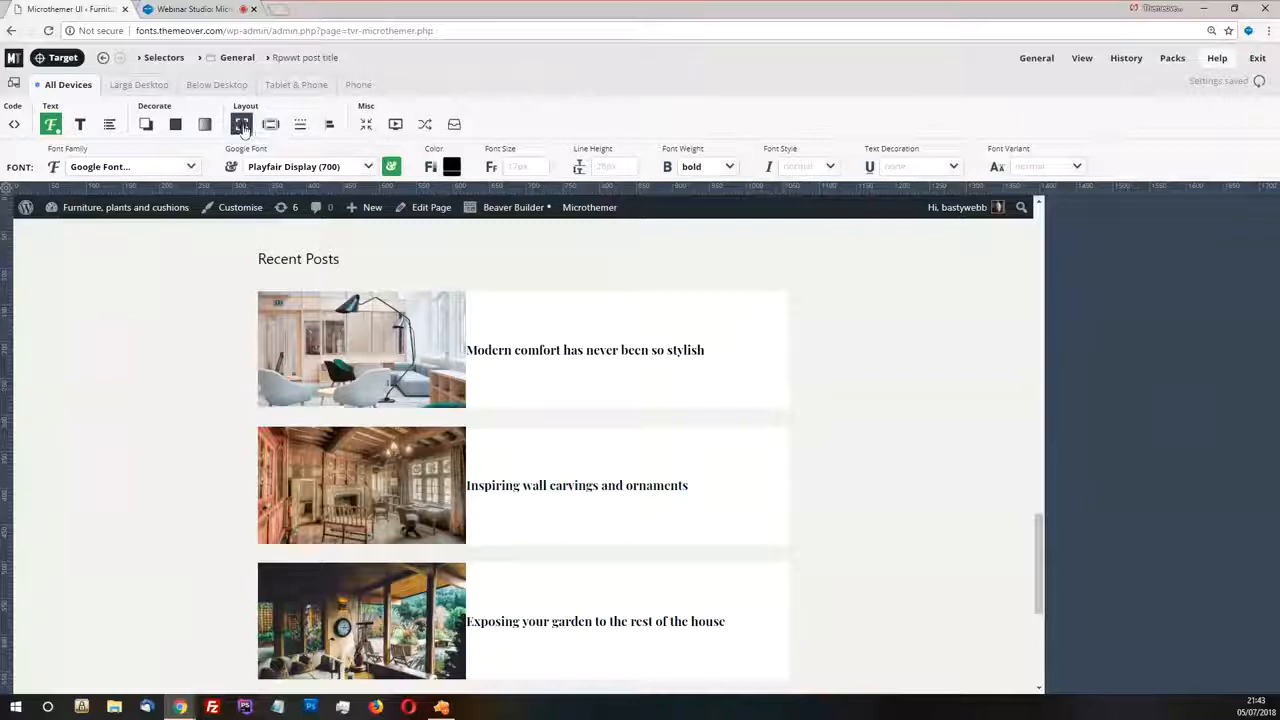
# Set the right and left padding of the Recent Posts titles to 32
pyautogui.click(270, 124)
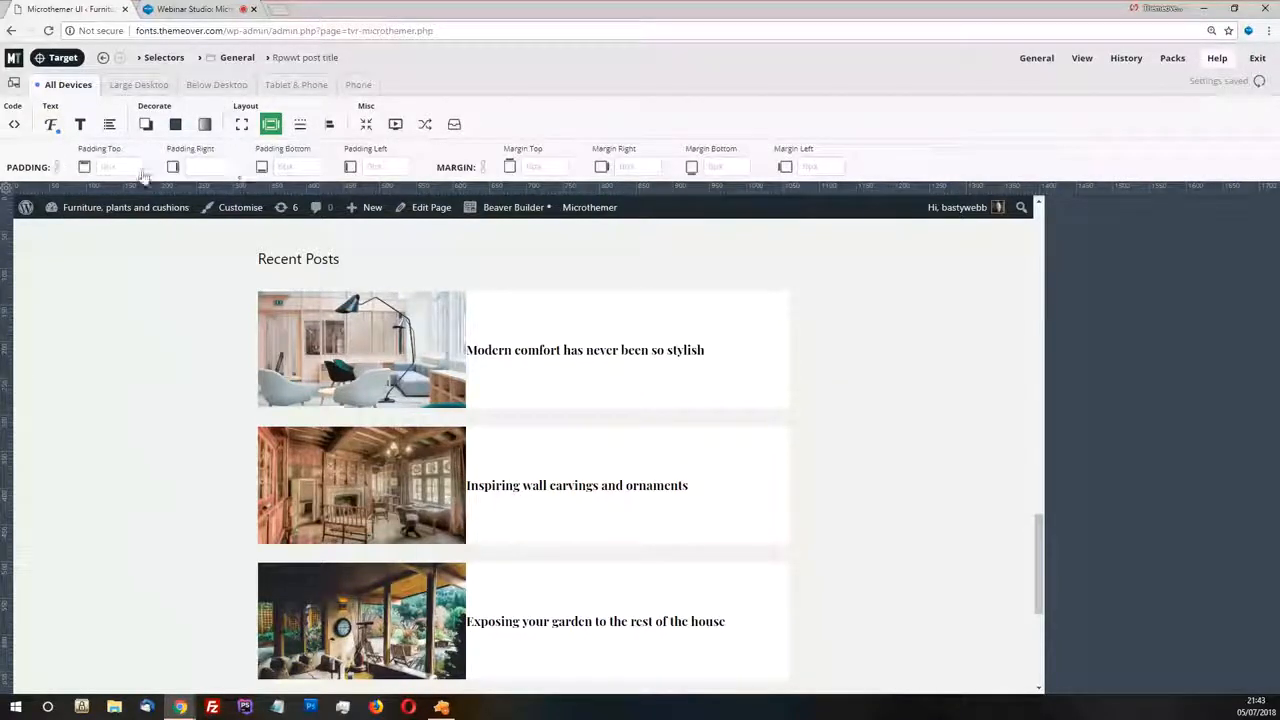
pyautogui.click(225, 176)
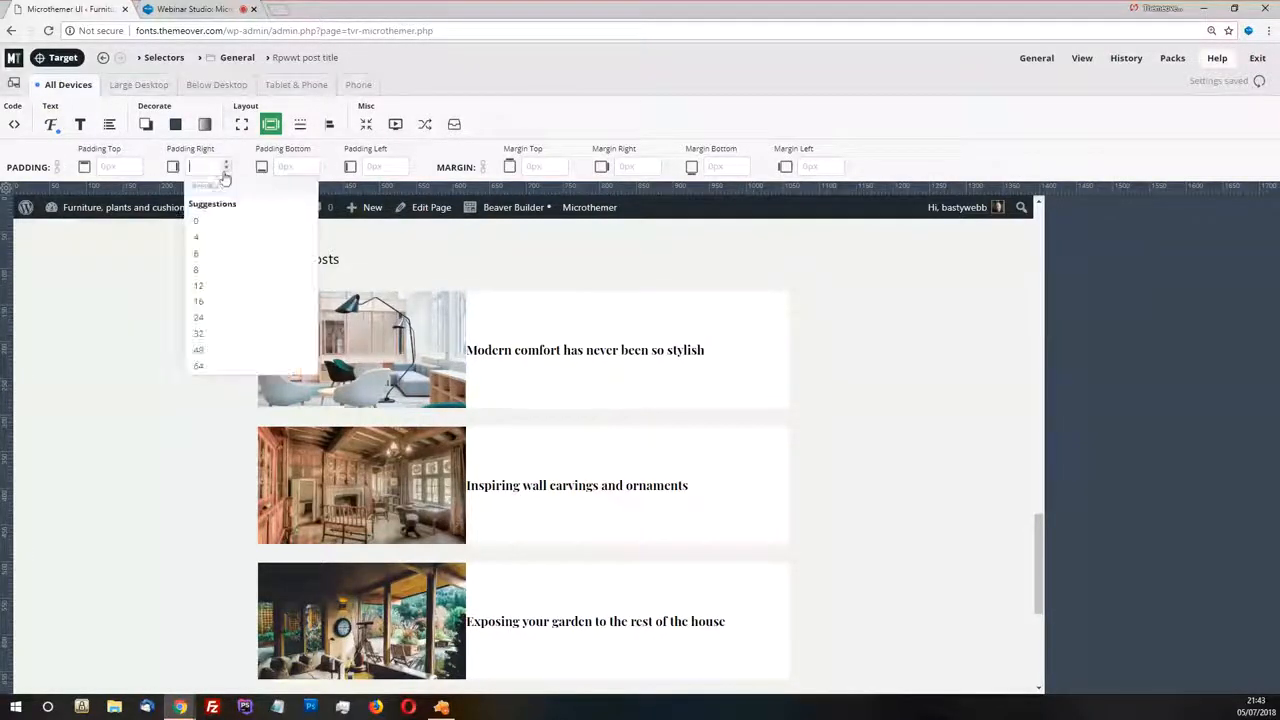
pyautogui.click(230, 325)
pyautogui.click(404, 176)
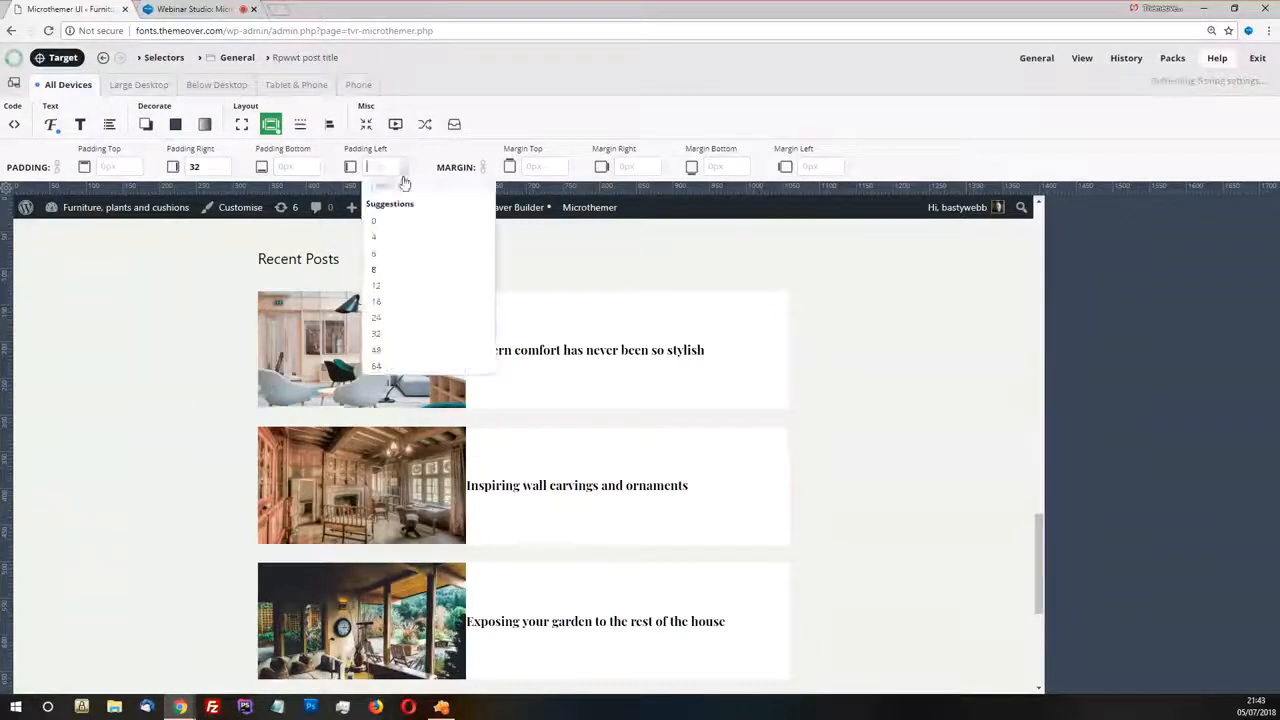
pyautogui.click(380, 333)
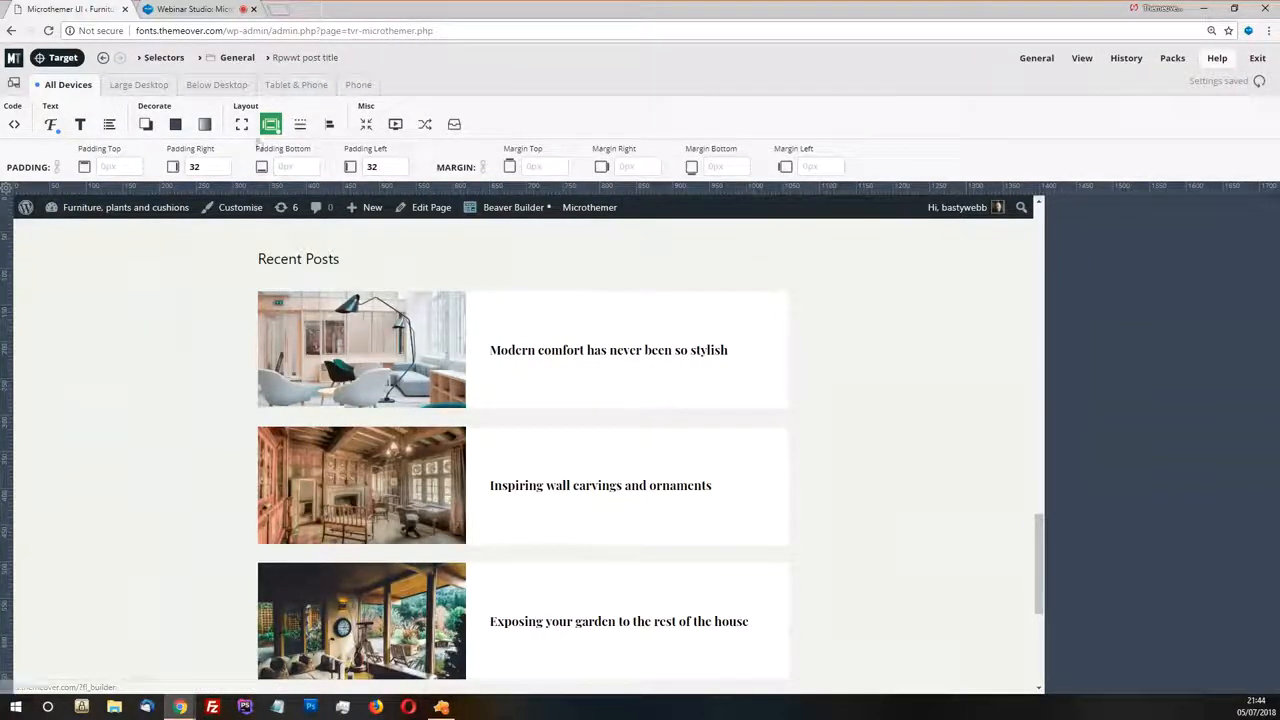
# Set the font size of the Recent Posts titles to 20
pyautogui.click(50, 124)
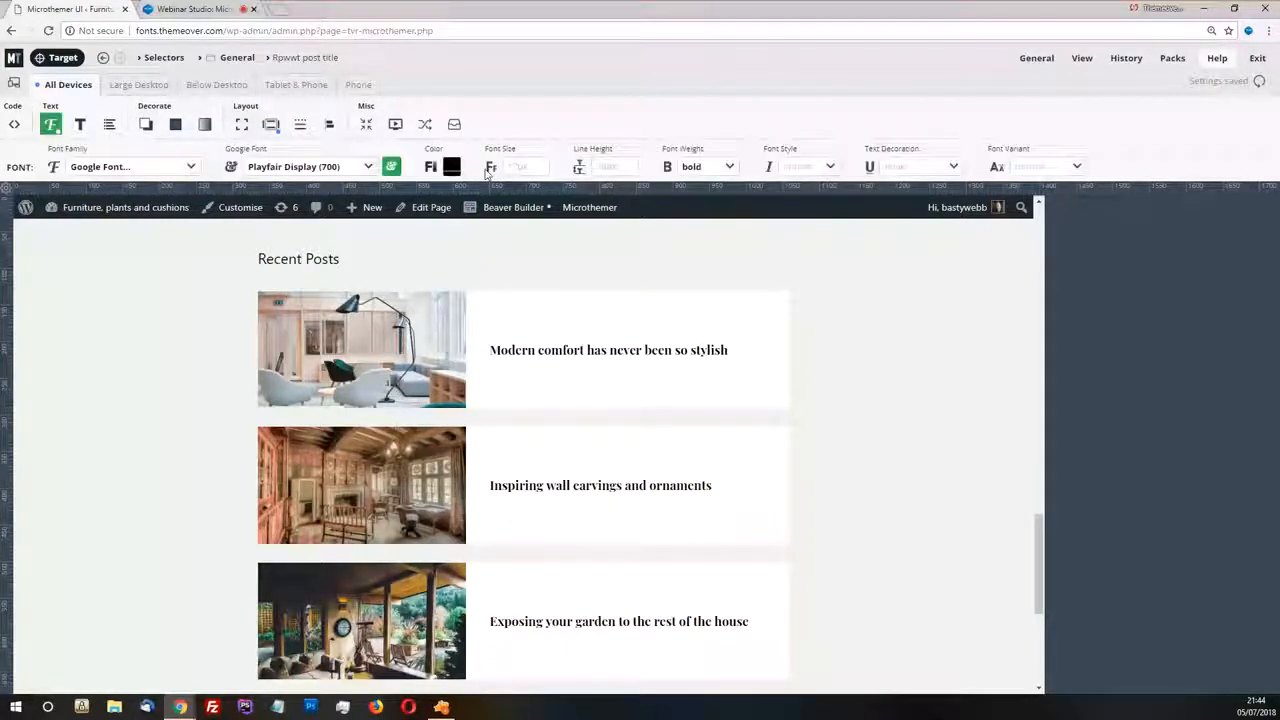
pyautogui.click(540, 170)
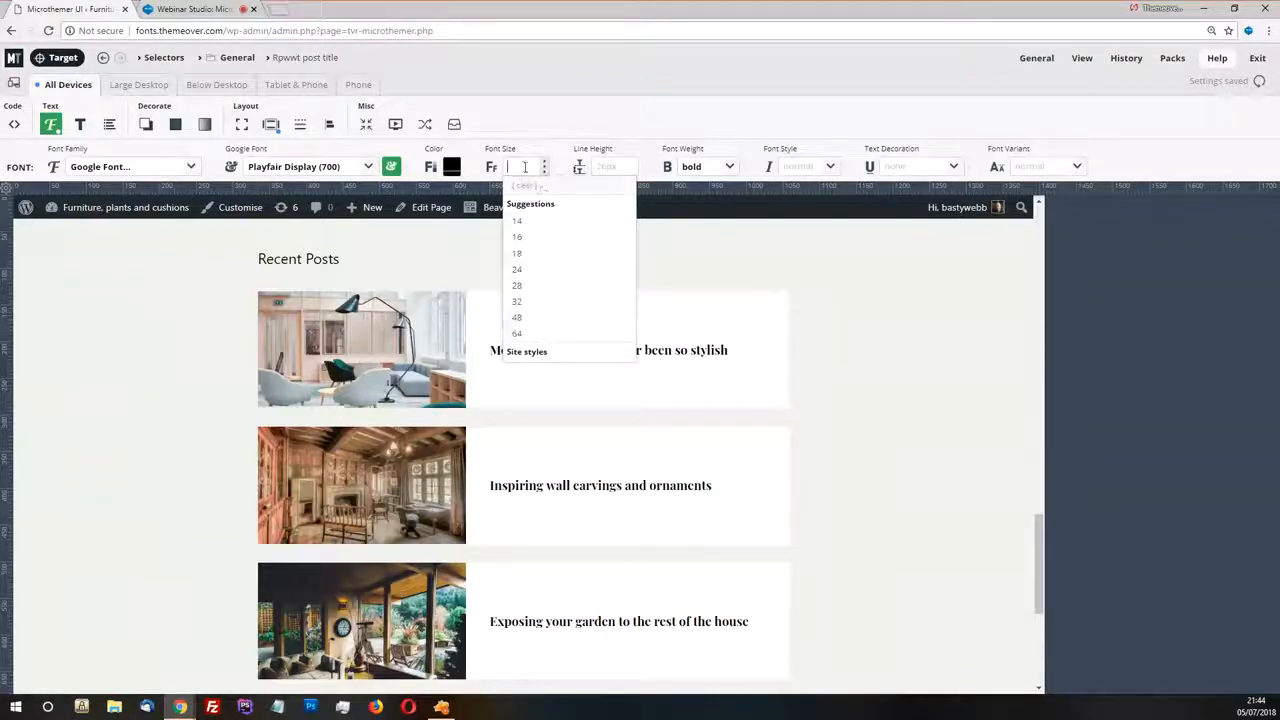
pyautogui.write('20')
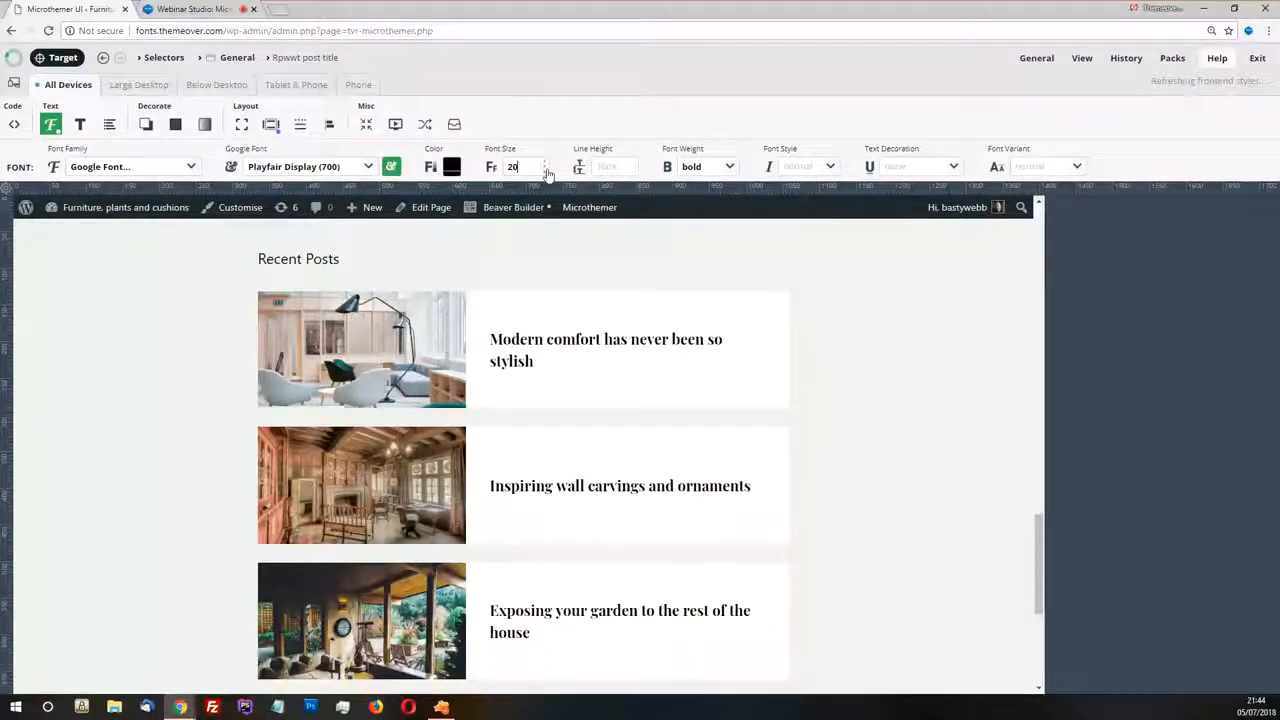
pyautogui.click(546, 170)
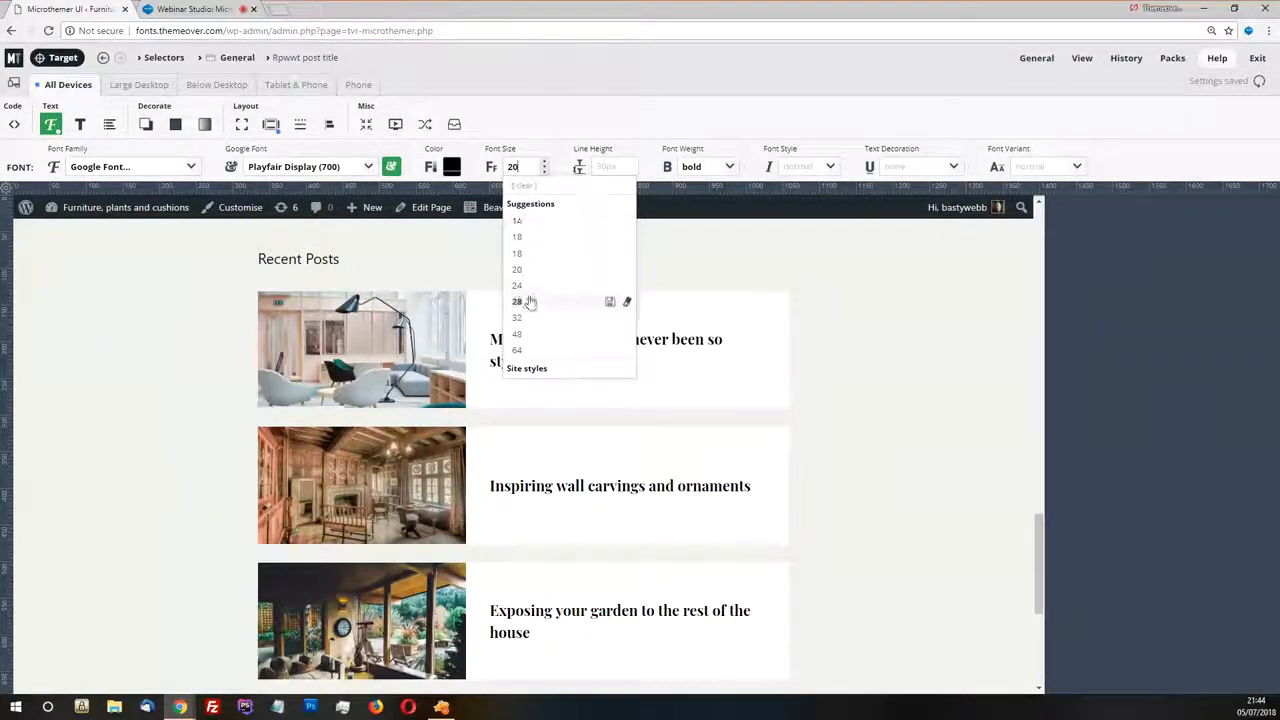
pyautogui.click(577, 109)
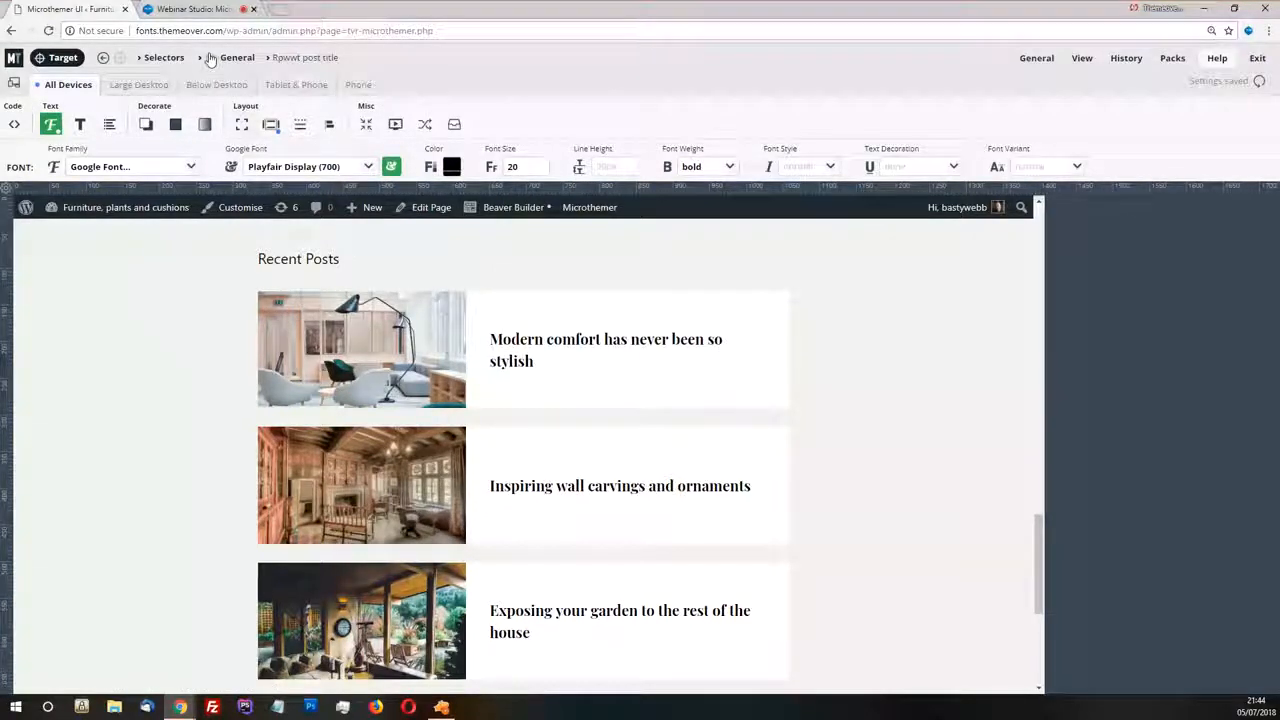
# Open the Recent Posts list item selector in the General folder and give it a box shadow blur of 4
pyautogui.moveTo(235, 64)
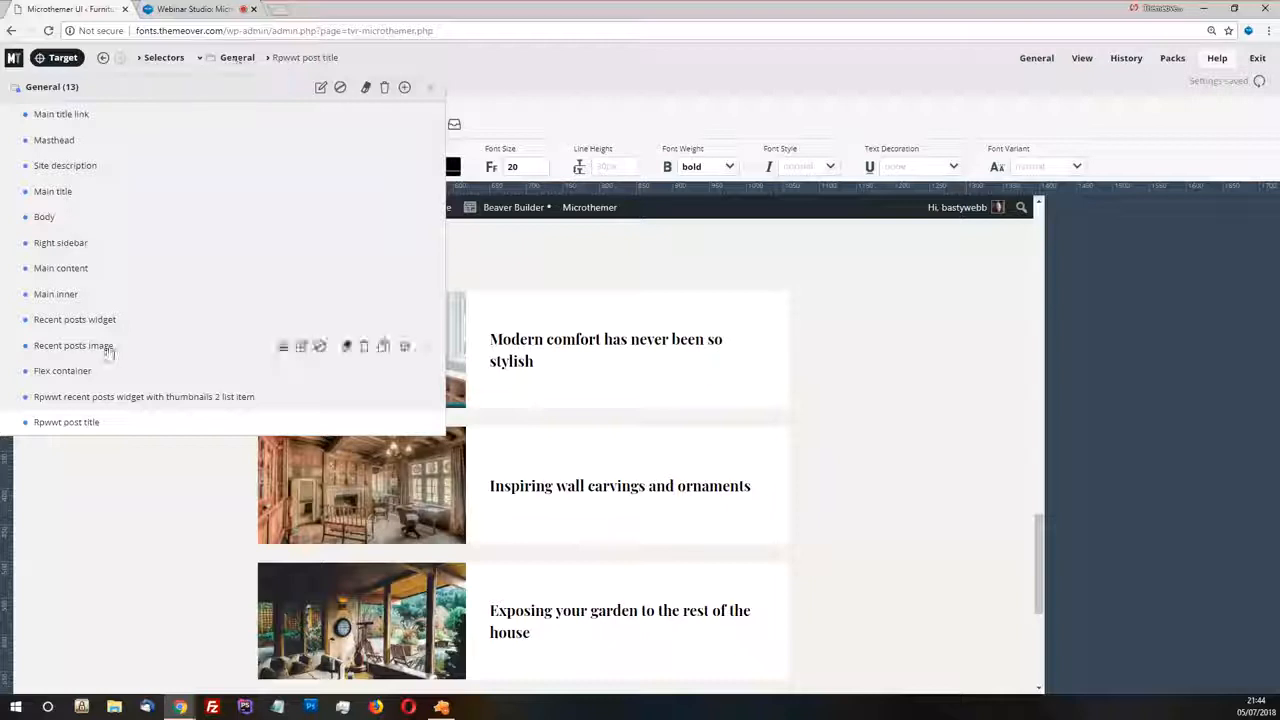
pyautogui.click(113, 399)
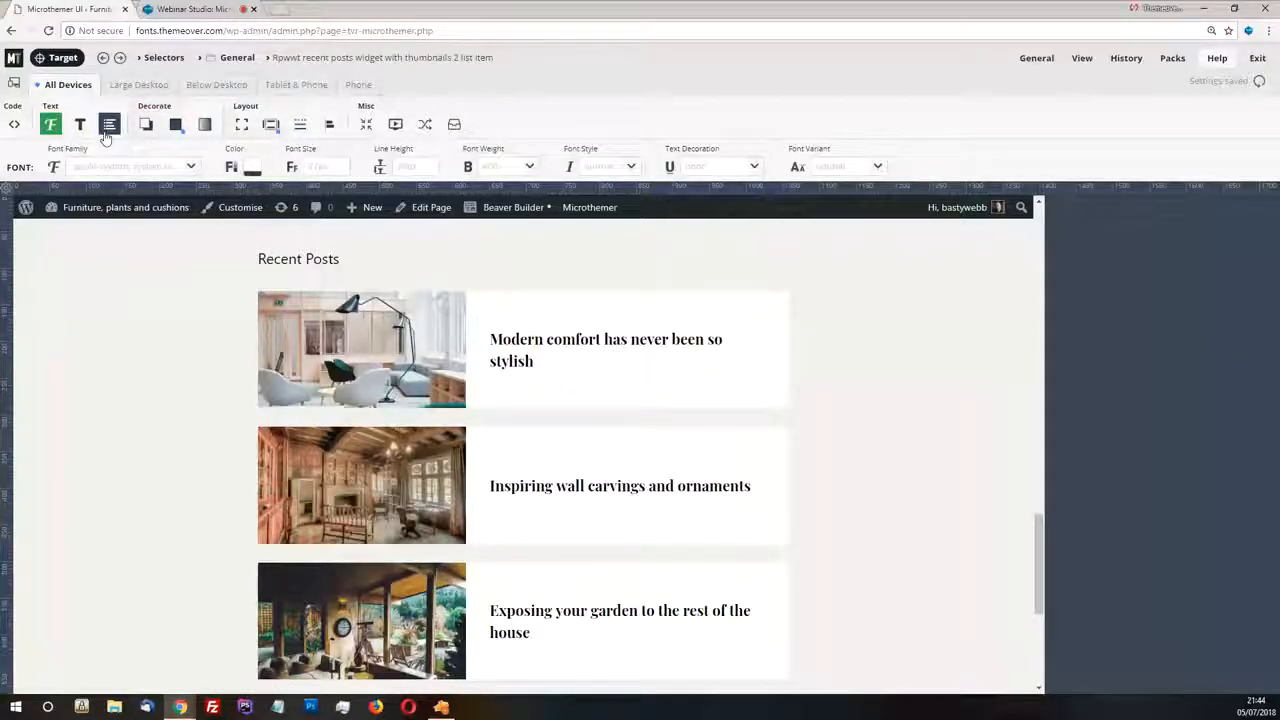
pyautogui.click(175, 124)
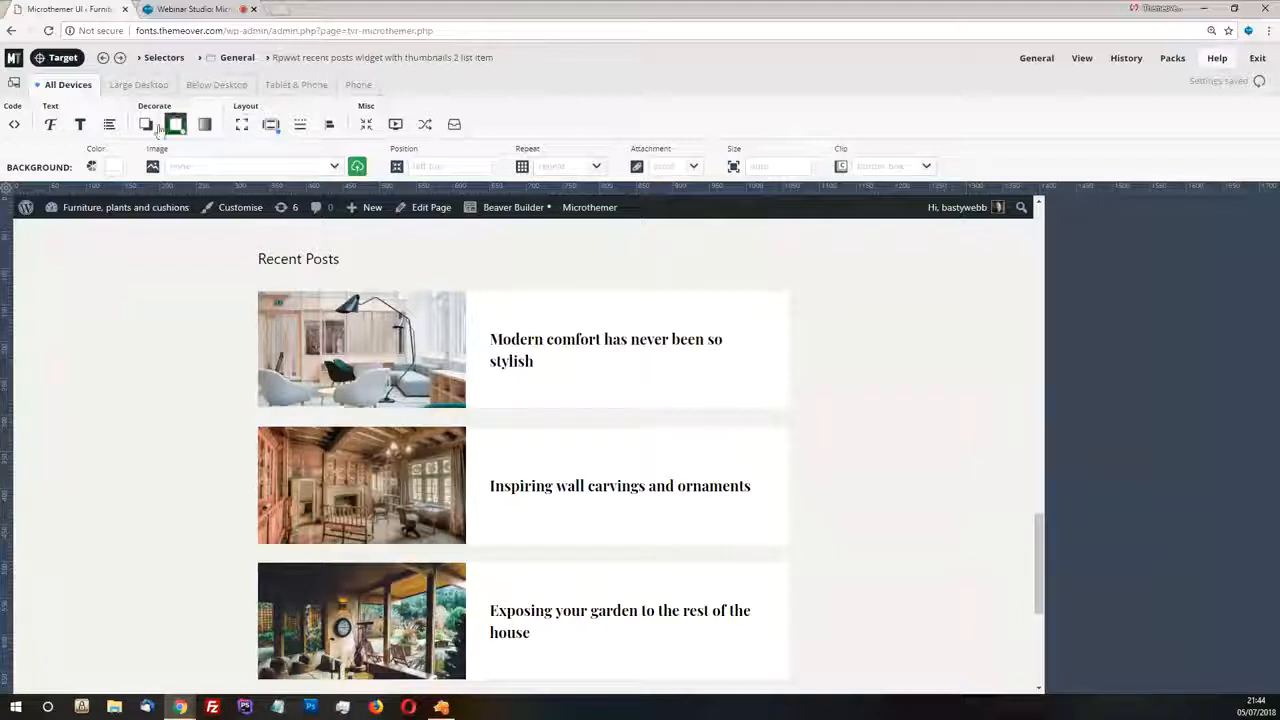
pyautogui.click(146, 124)
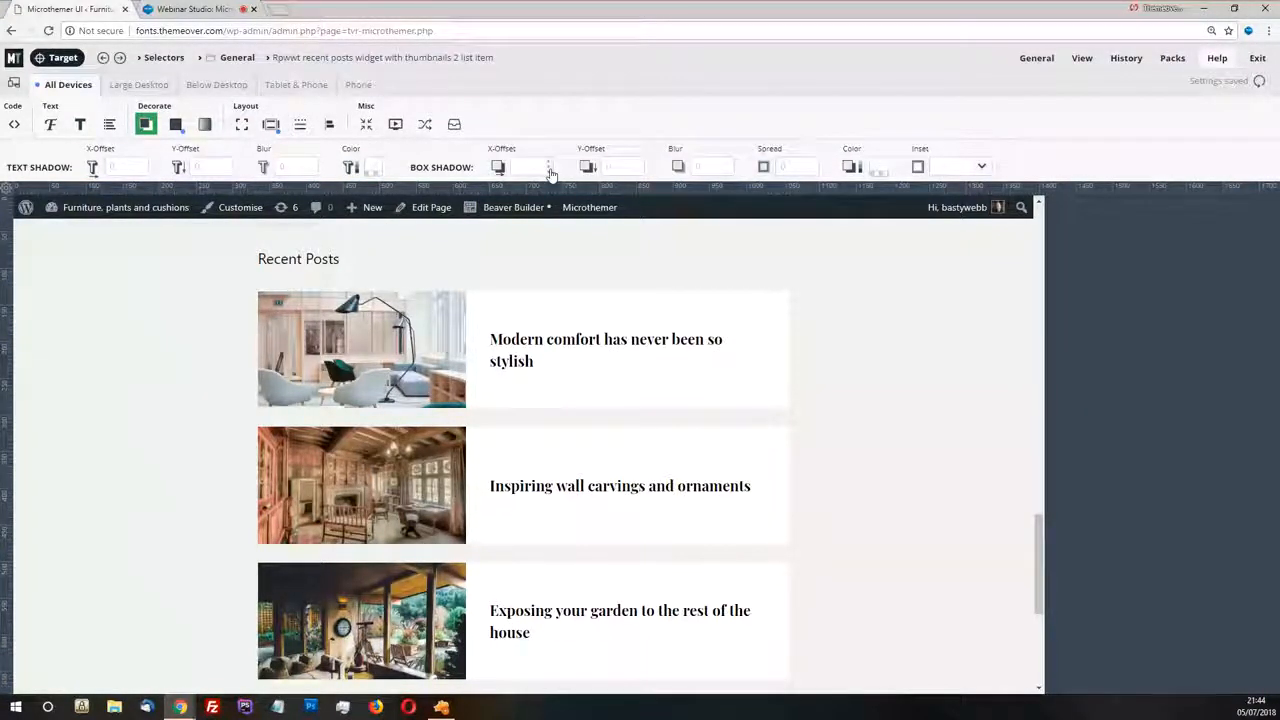
pyautogui.click(712, 166)
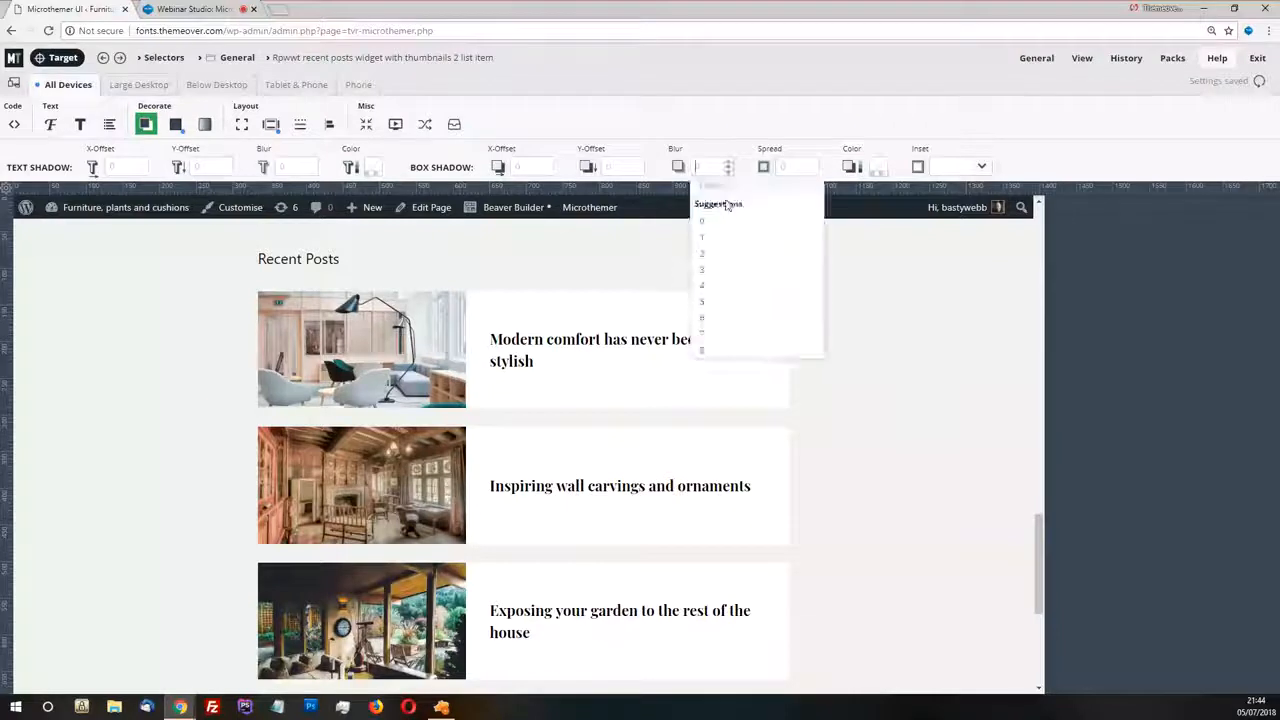
pyautogui.click(722, 285)
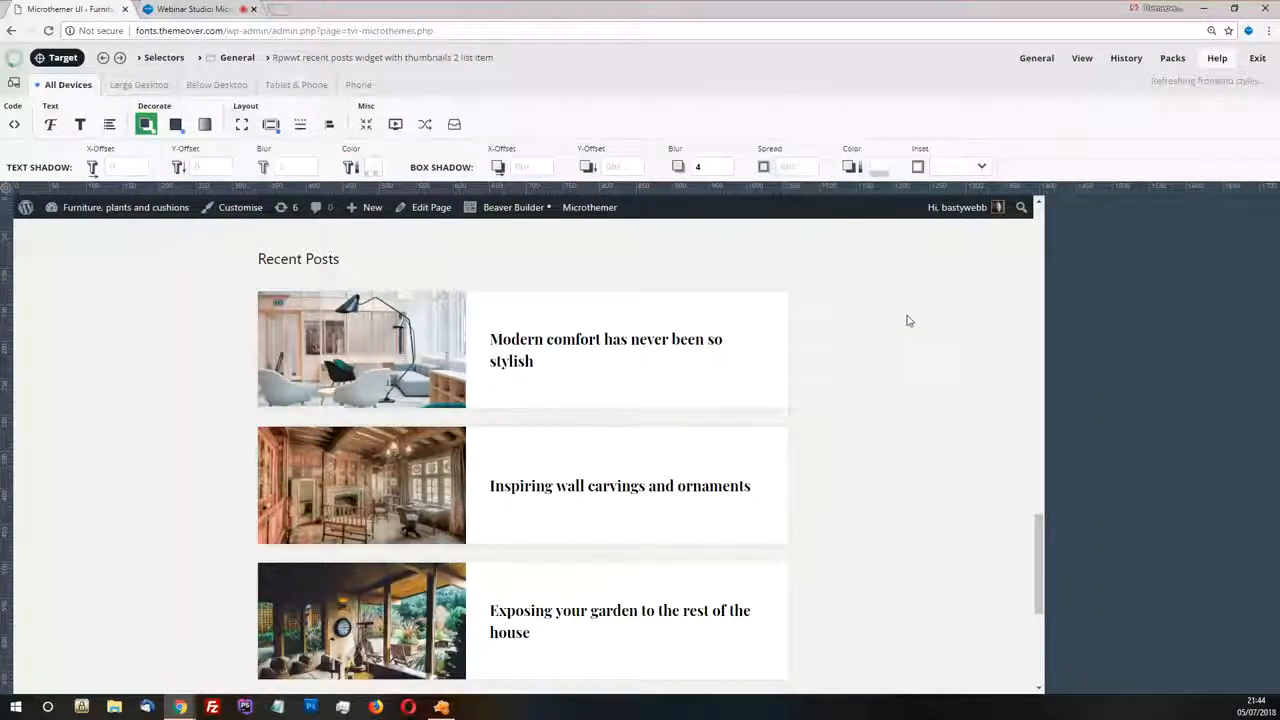
# Set the list items' box shadow colour to dark grey #626060 with 0.28 opacity
pyautogui.click(880, 168)
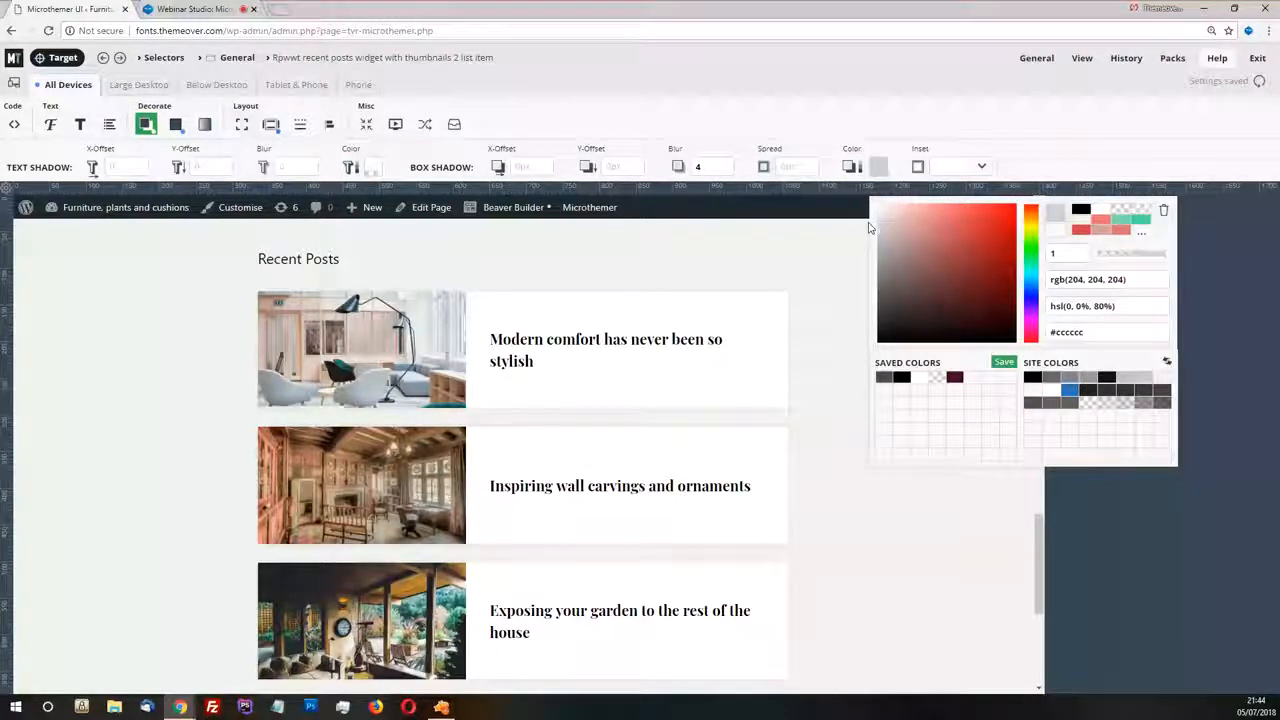
pyautogui.click(879, 292)
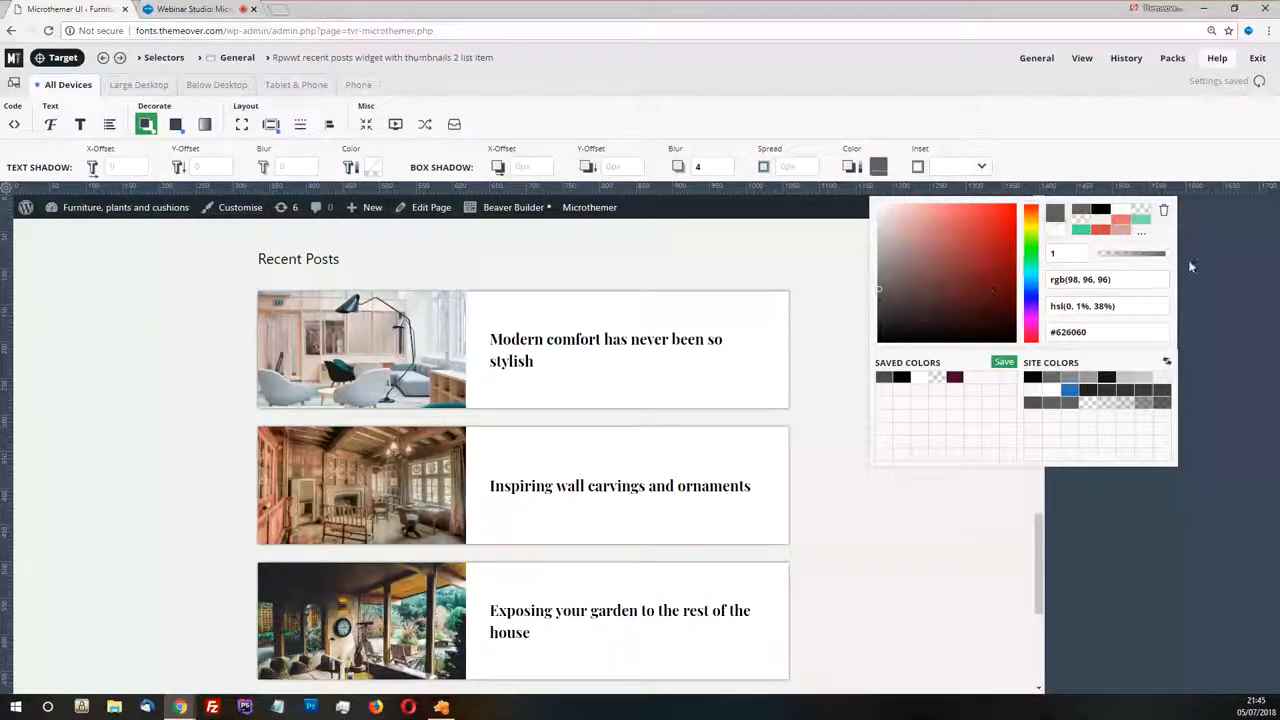
pyautogui.moveTo(1165, 257); pyautogui.dragTo(1124, 259)
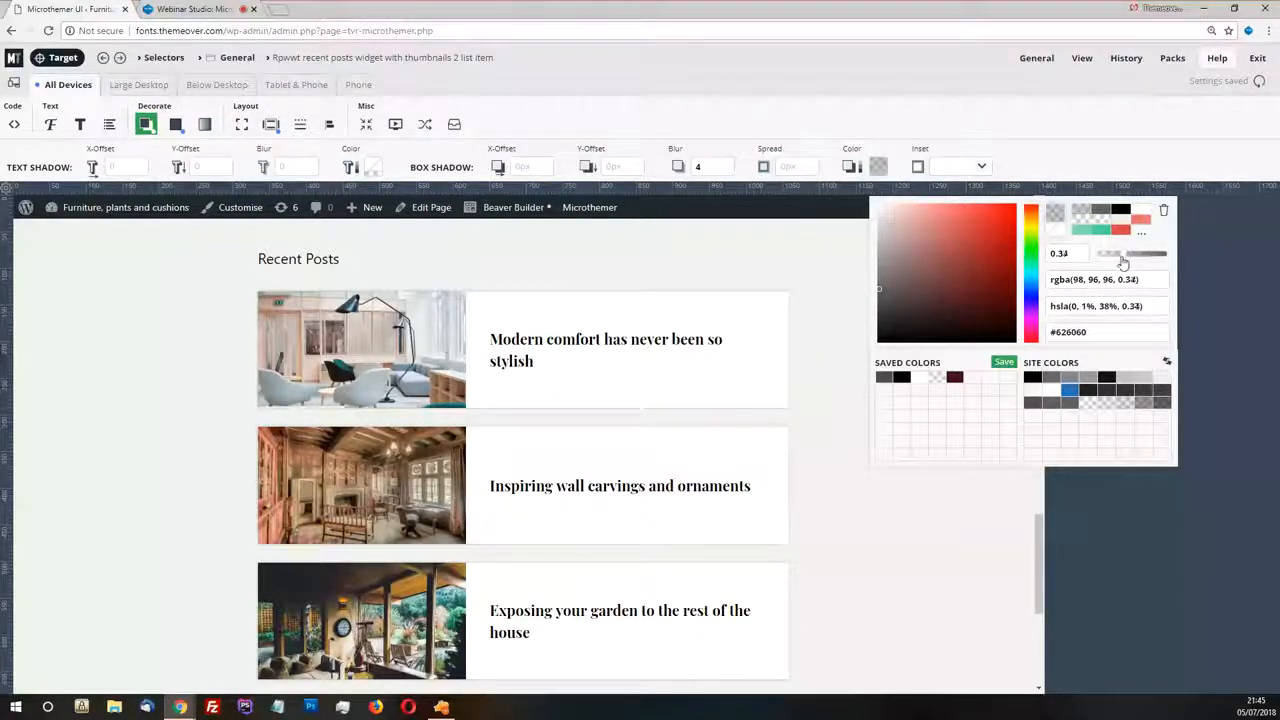
pyautogui.moveTo(1122, 262); pyautogui.dragTo(1117, 262)
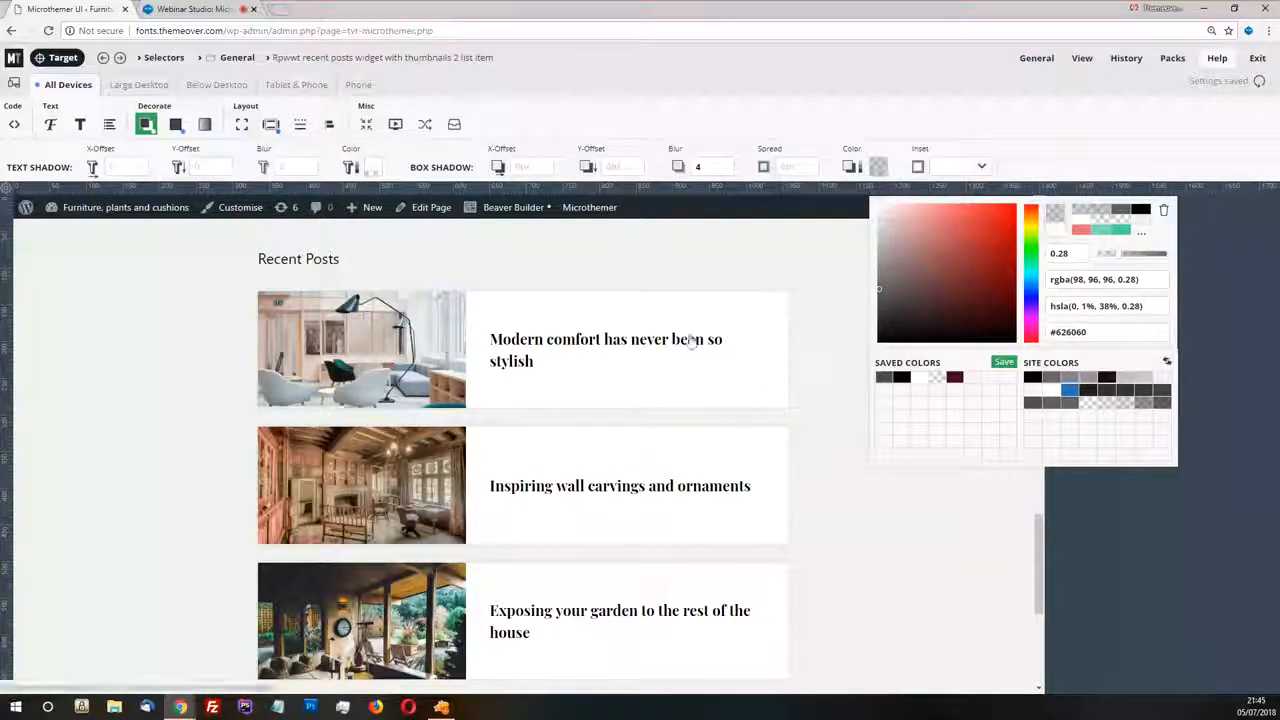
pyautogui.click(712, 116)
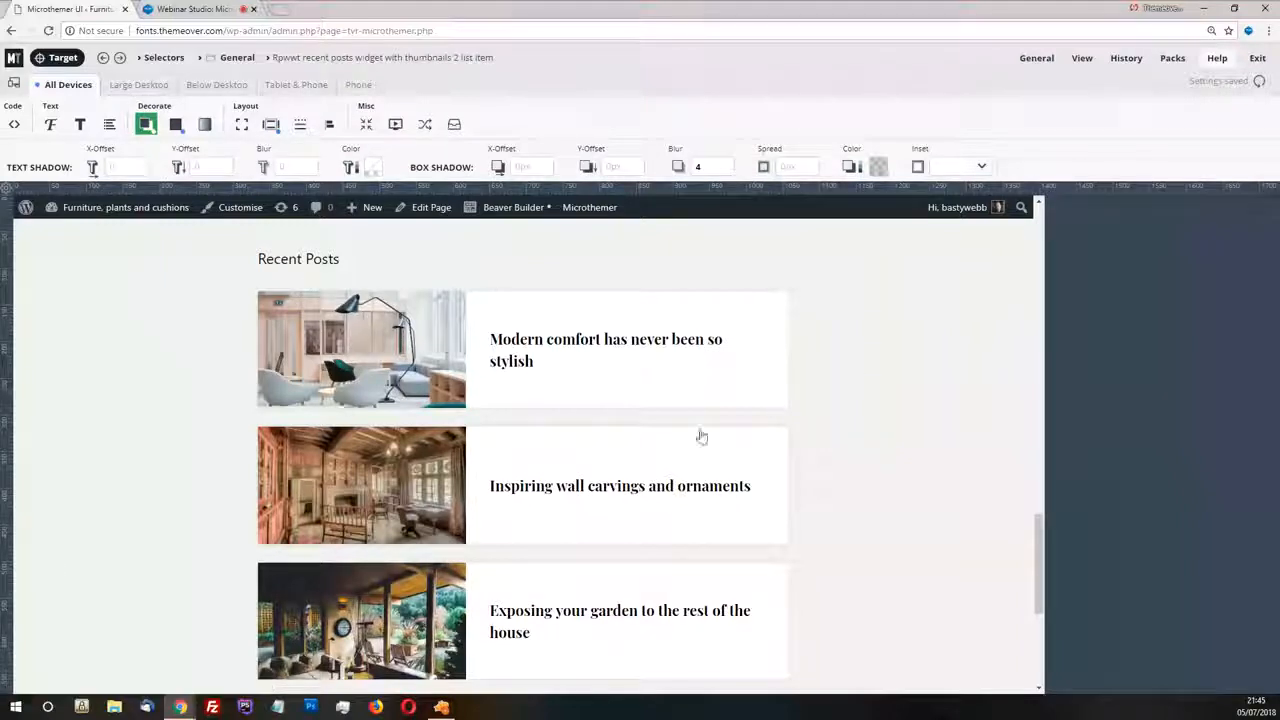
# Set the list items' box shadow X-offset and Y-offset to 1 and review the shadow on all Recent Posts cards
pyautogui.click(547, 168)
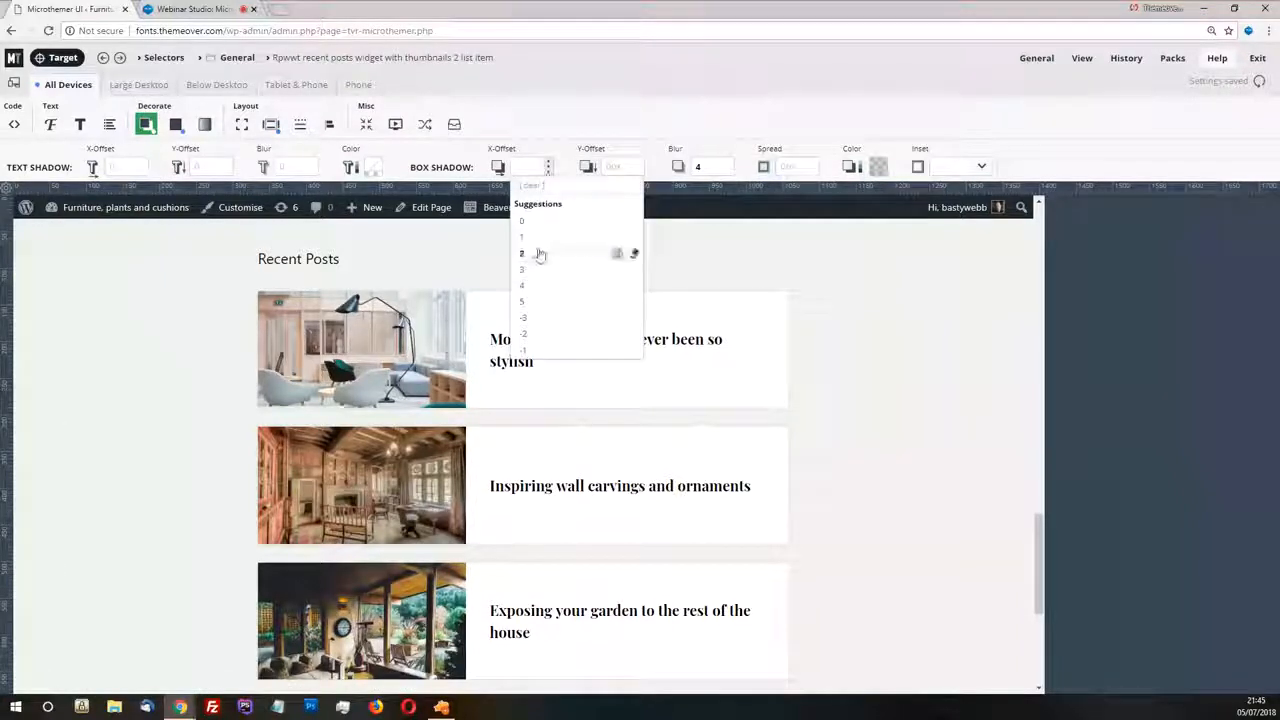
pyautogui.click(546, 249)
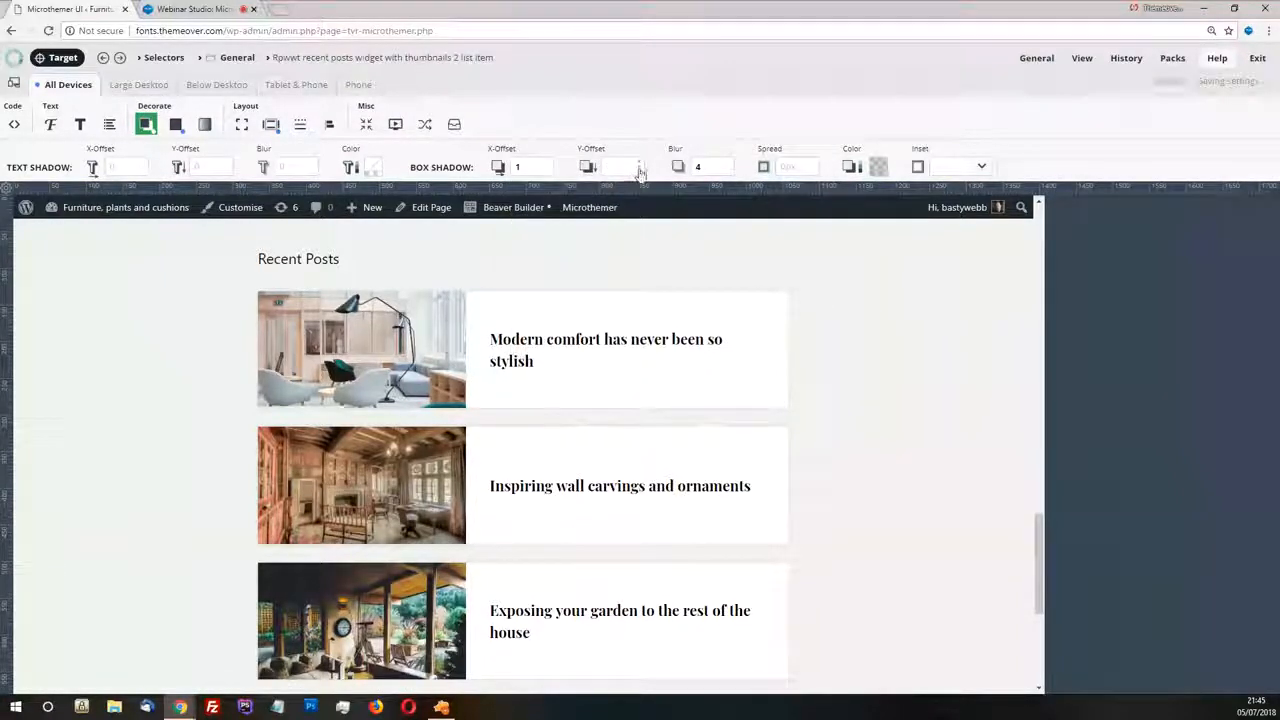
pyautogui.click(626, 168)
pyautogui.click(633, 240)
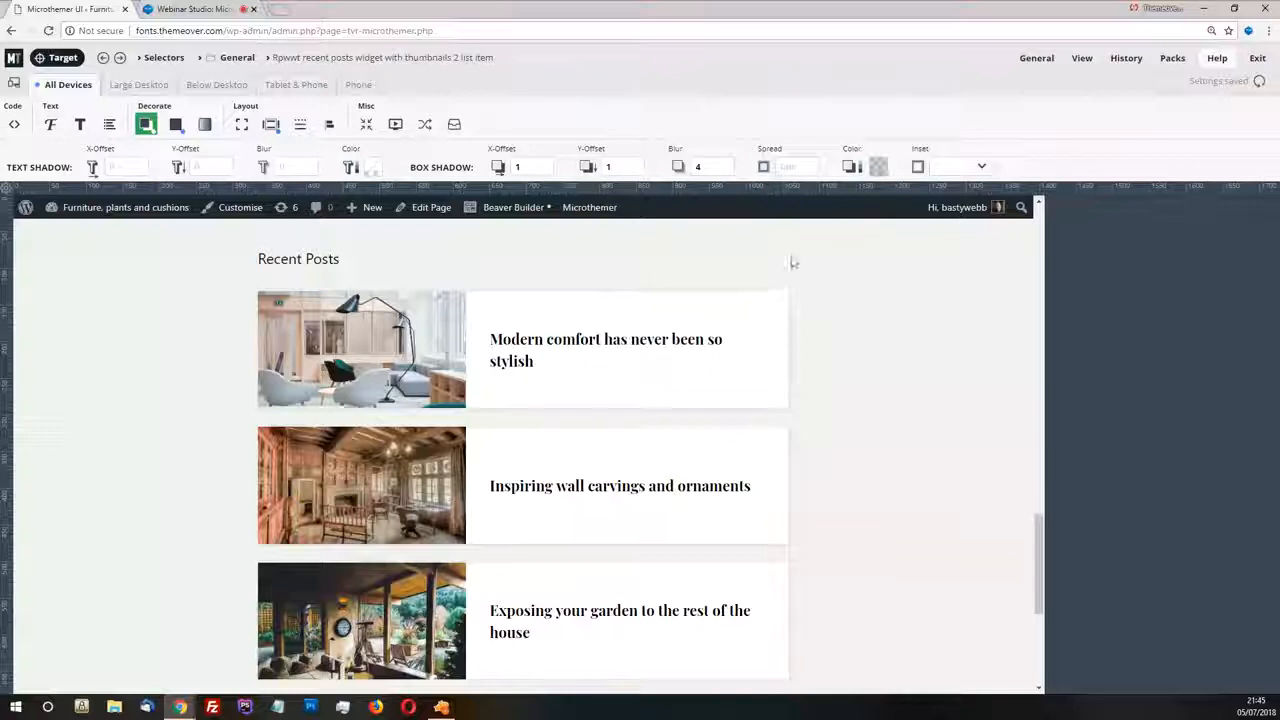
pyautogui.scroll(-1, 790, 350)
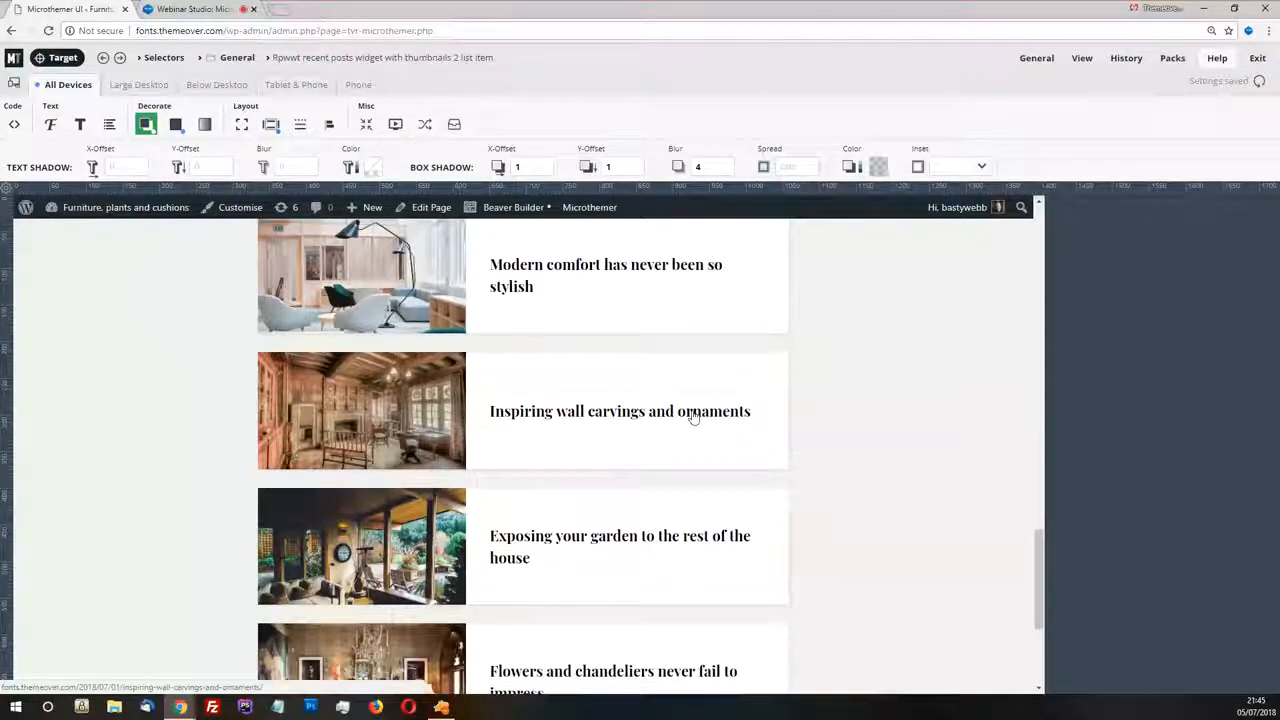
pyautogui.scroll(-4, 700, 423)
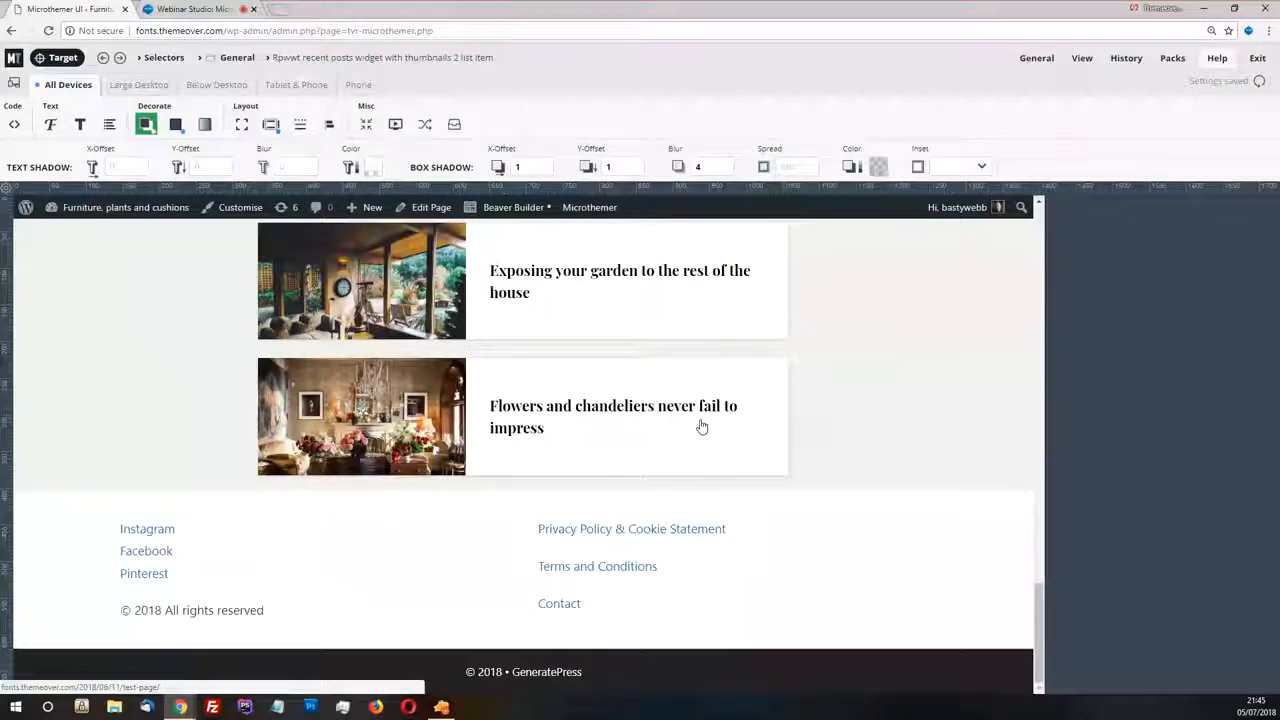
pyautogui.scroll(3, 701, 426)
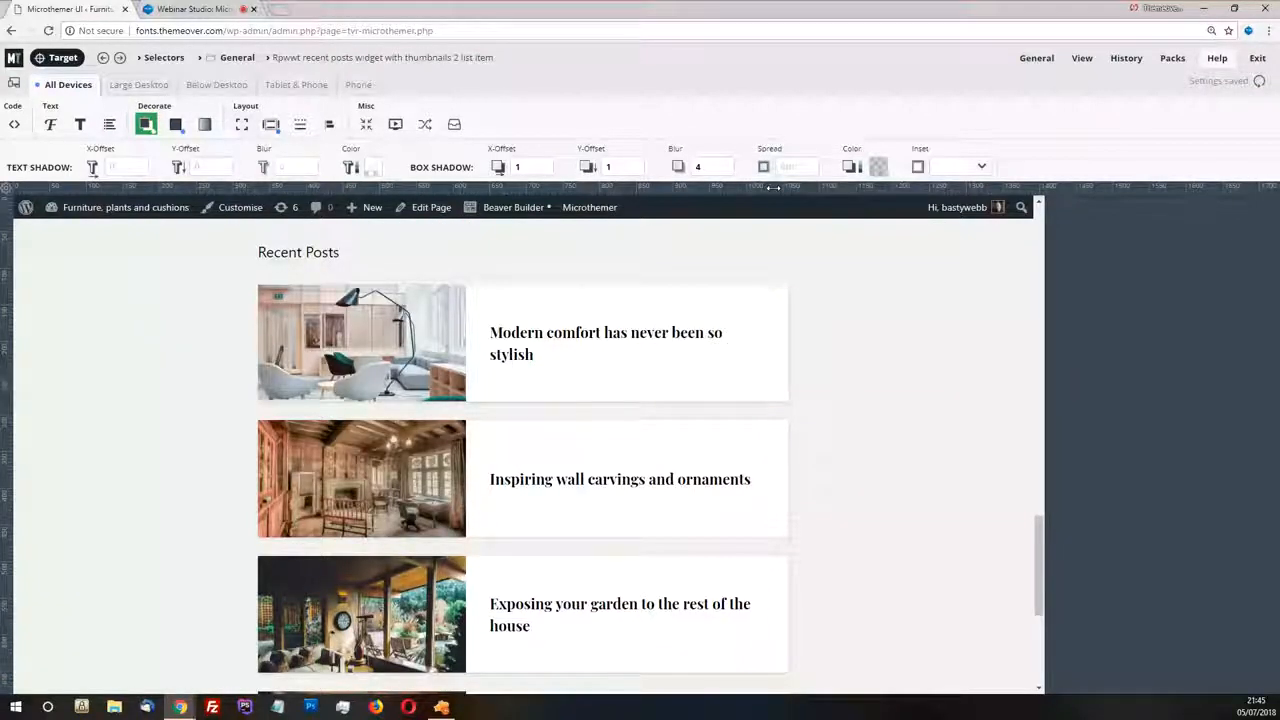
# Narrow the page preview to about 550 px wide and examine how the Recent Posts cards look at that width
pyautogui.moveTo(773, 190); pyautogui.dragTo(522, 187)
pyautogui.moveTo(523, 186); pyautogui.dragTo(422, 188)
pyautogui.scroll(-1, 309, 446)
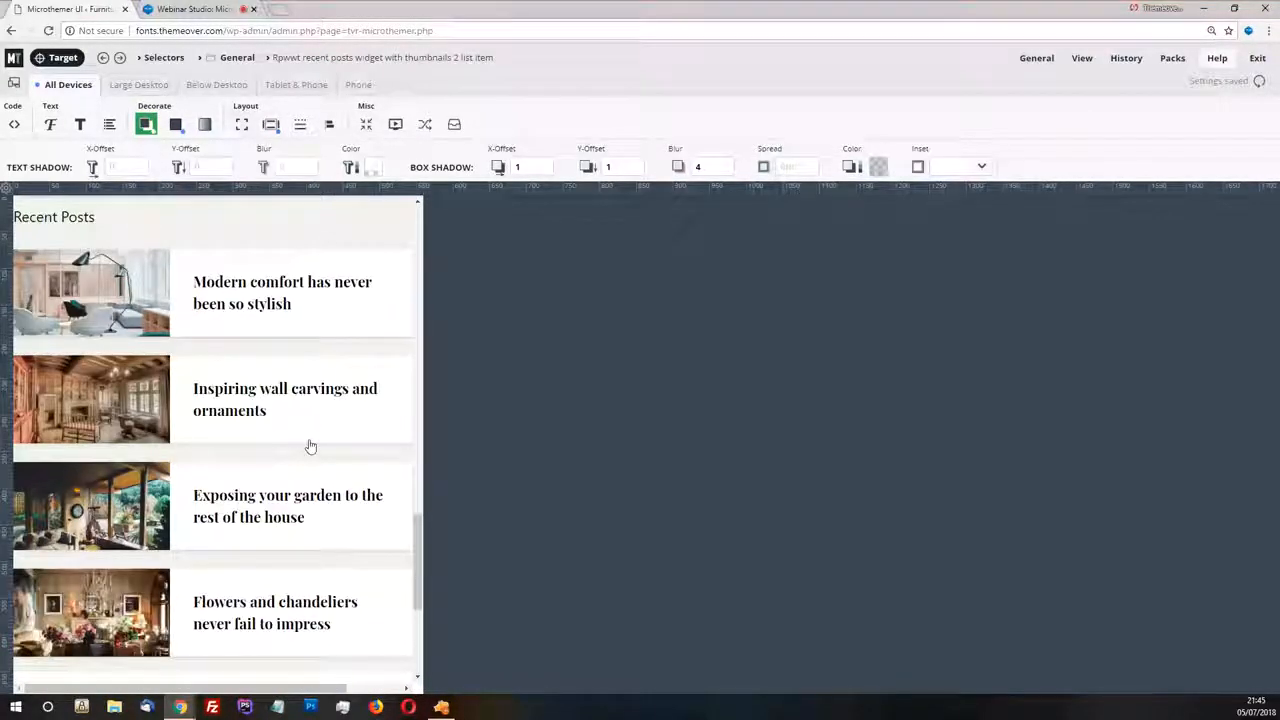
pyautogui.scroll(-2, 344, 470)
pyautogui.scroll(2, 340, 470)
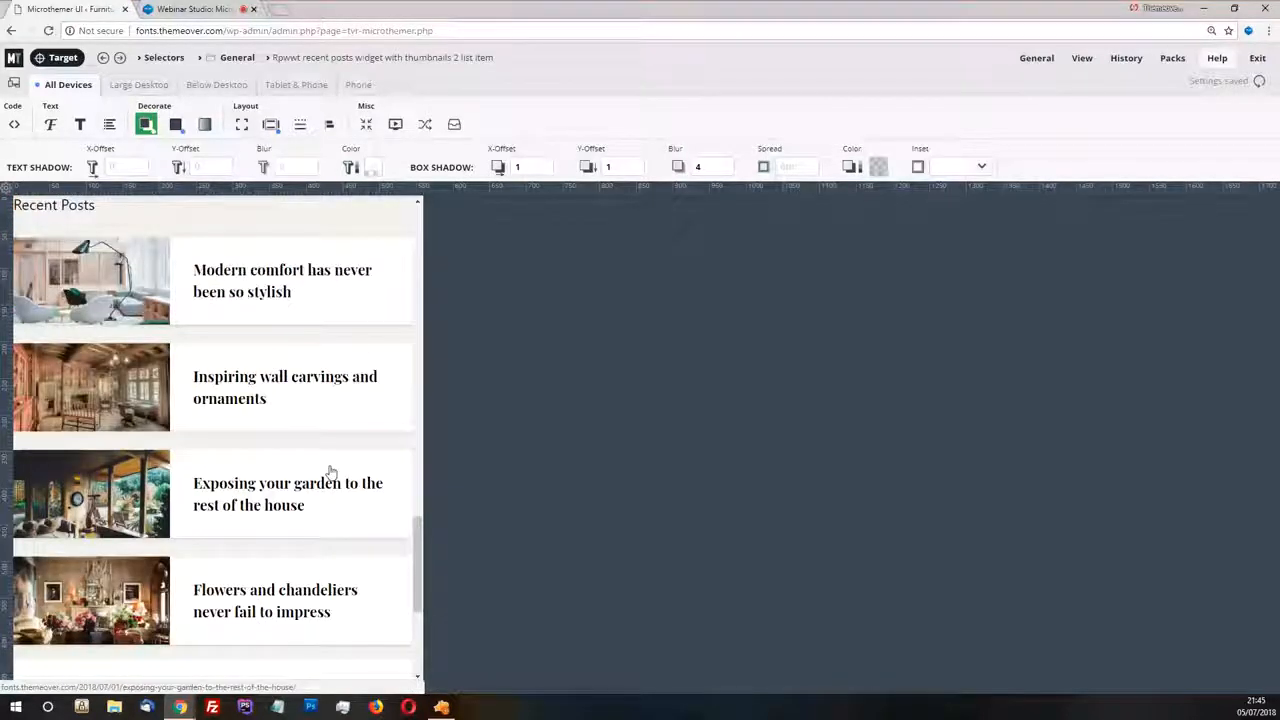
pyautogui.scroll(1, 360, 350)
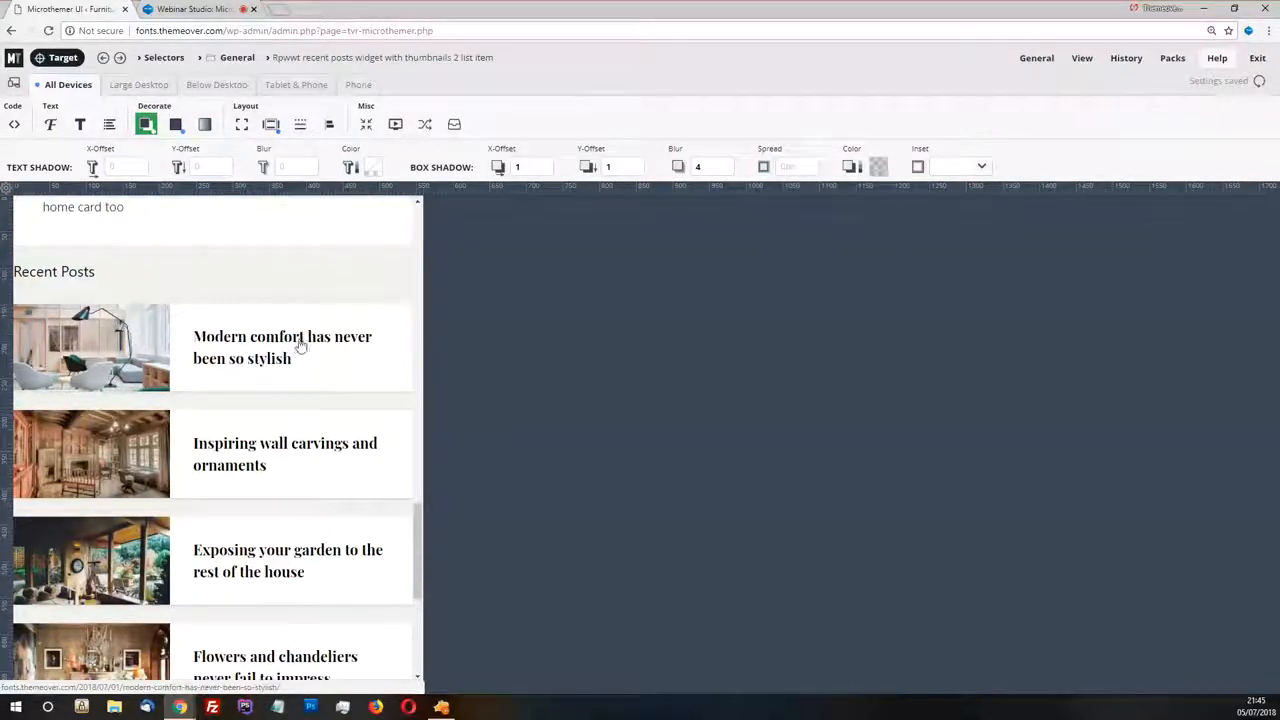
pyautogui.scroll(-1, 303, 330)
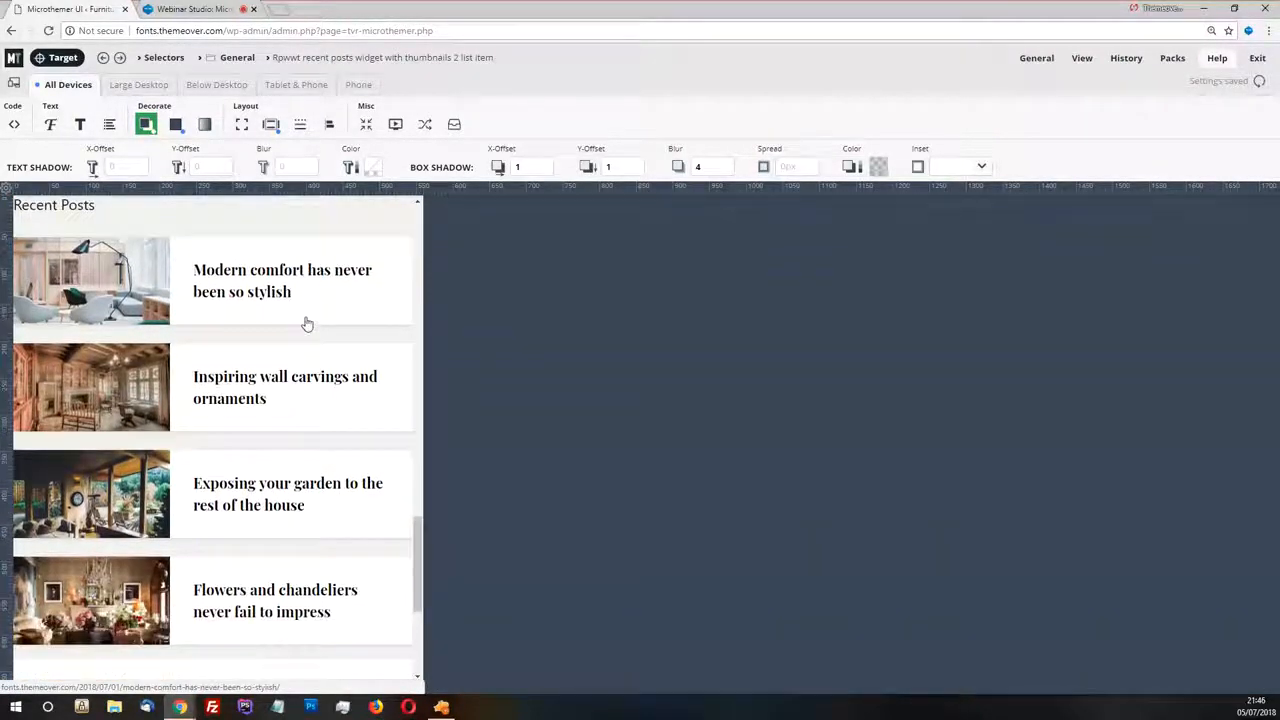
# Switch to the Tablet & Phone breakpoint and examine the spacing around the Recent Posts cards at and just below its width
pyautogui.click(294, 88)
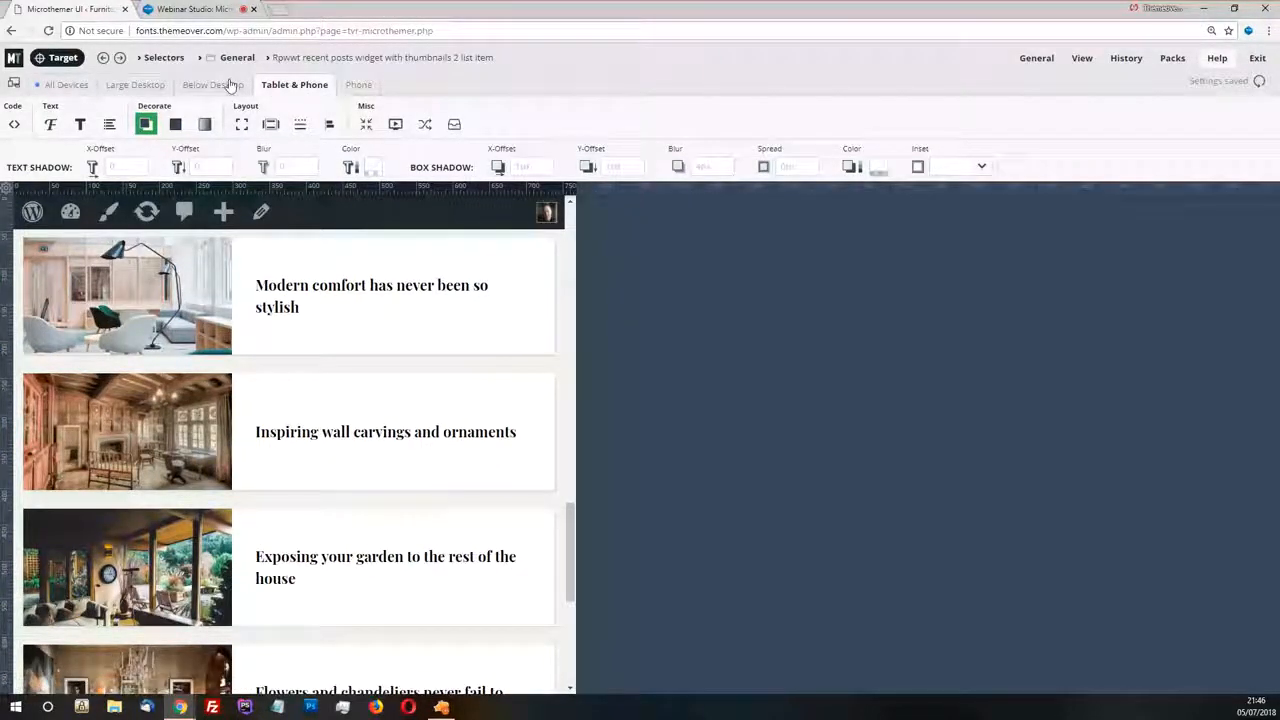
pyautogui.moveTo(569, 187); pyautogui.dragTo(541, 186)
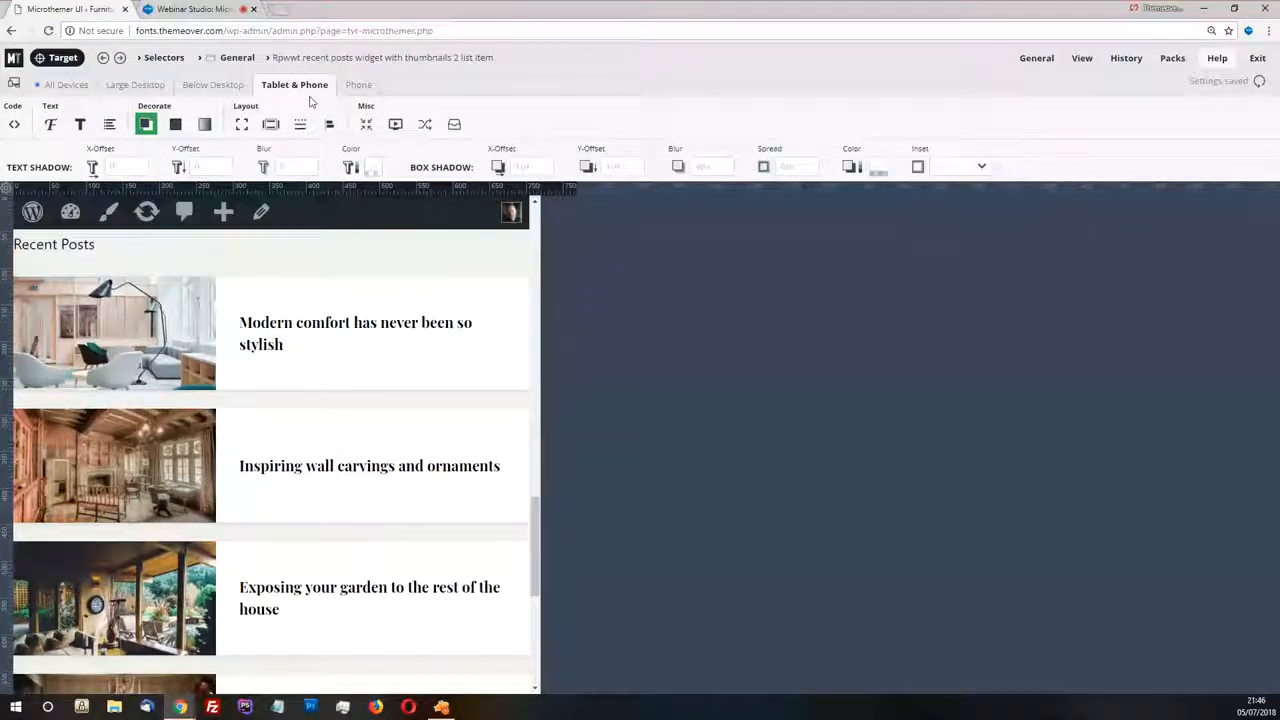
pyautogui.click(306, 88)
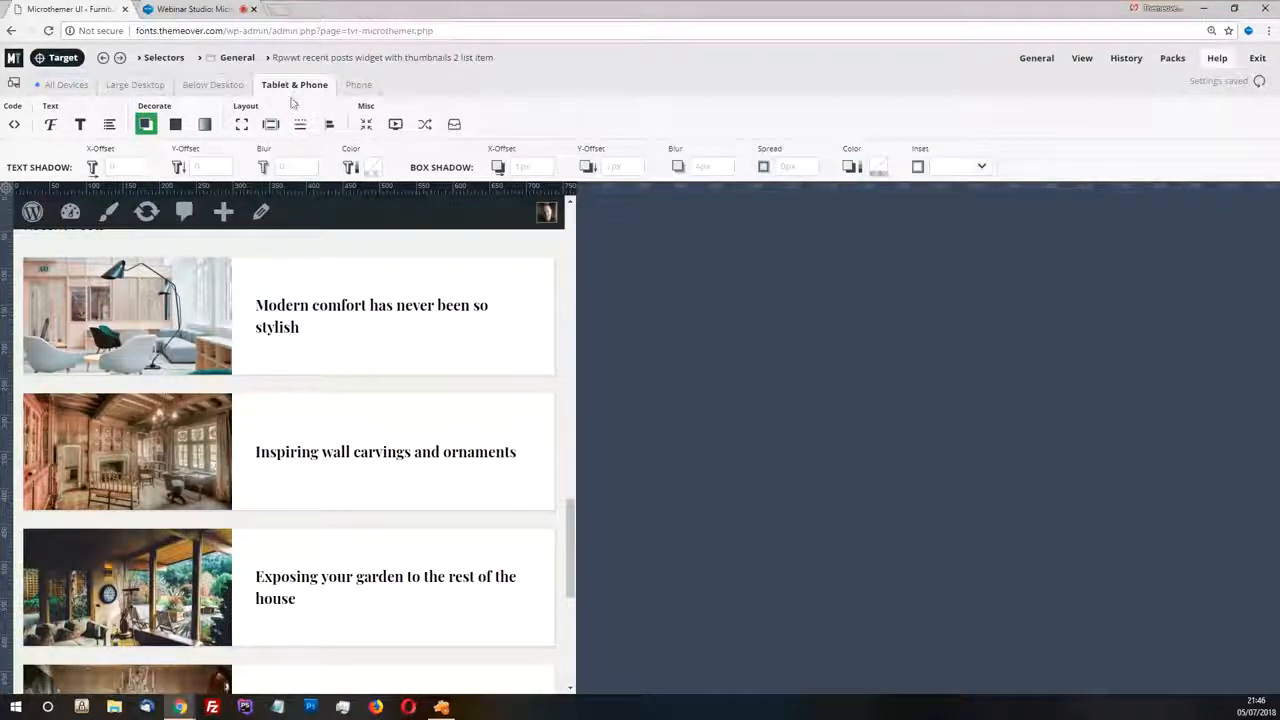
pyautogui.scroll(-3, 466, 461)
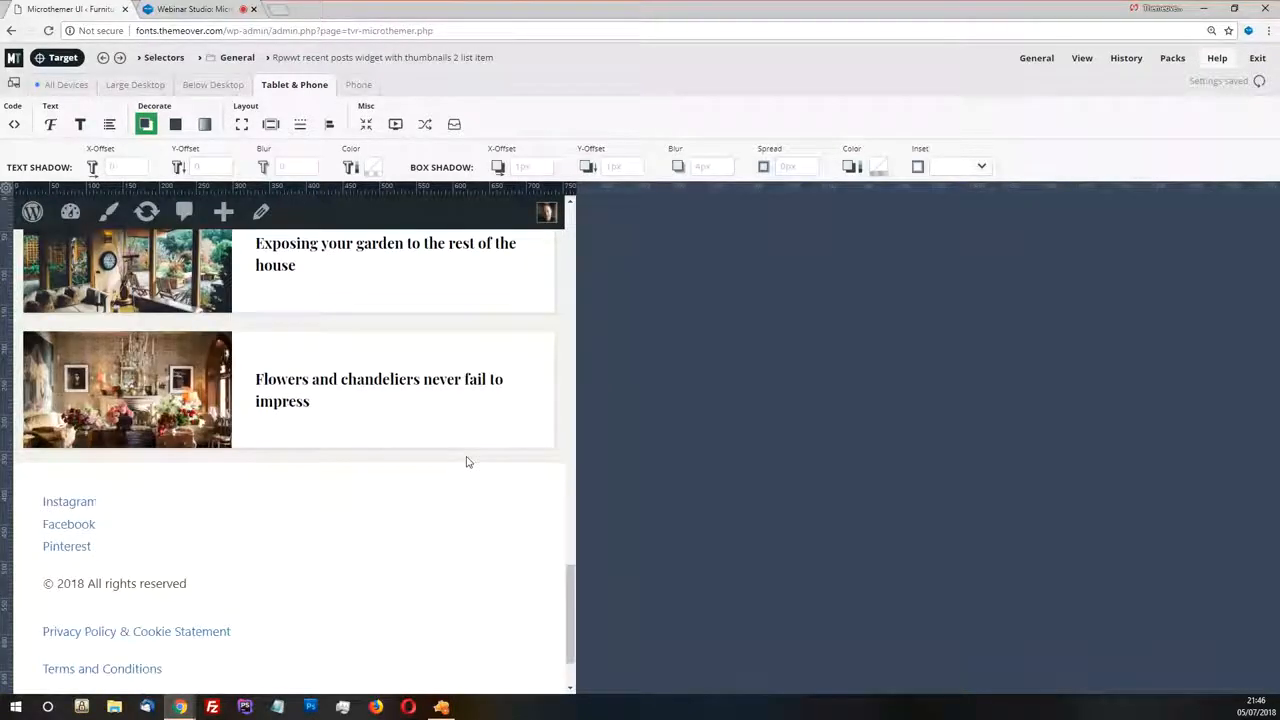
pyautogui.scroll(2, 470, 450)
pyautogui.scroll(2, 505, 340)
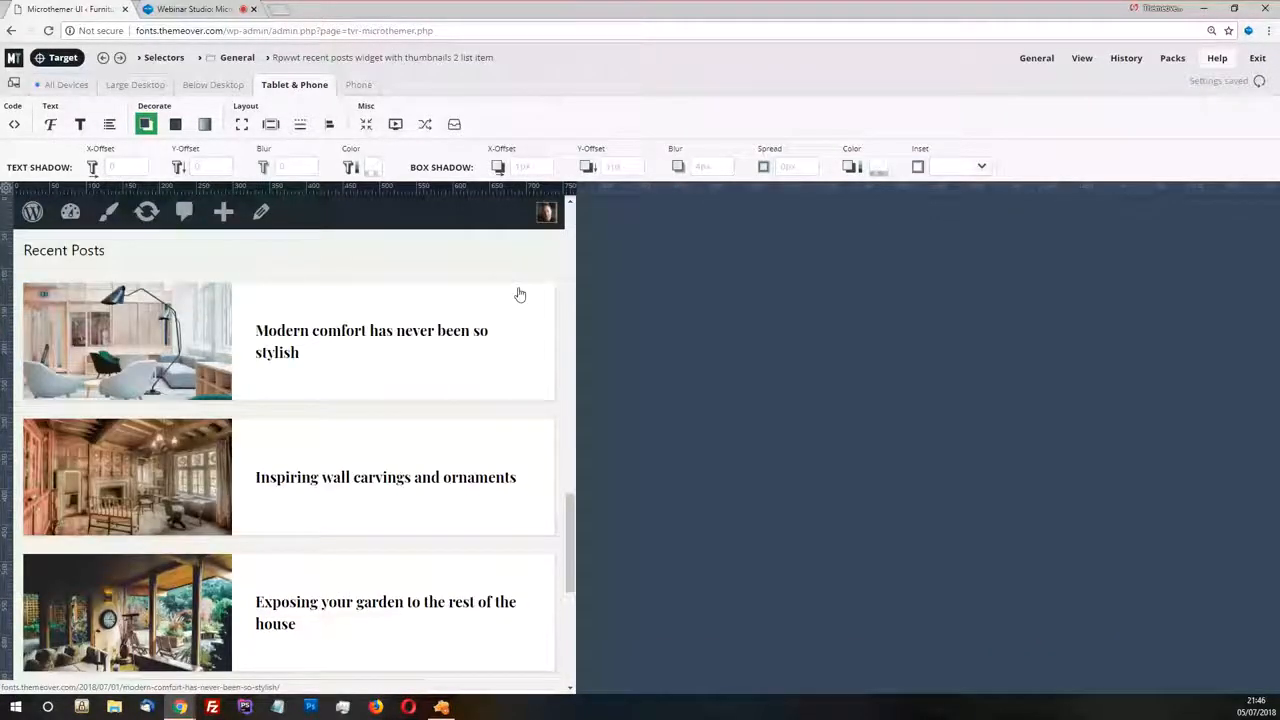
pyautogui.scroll(1, 519, 294)
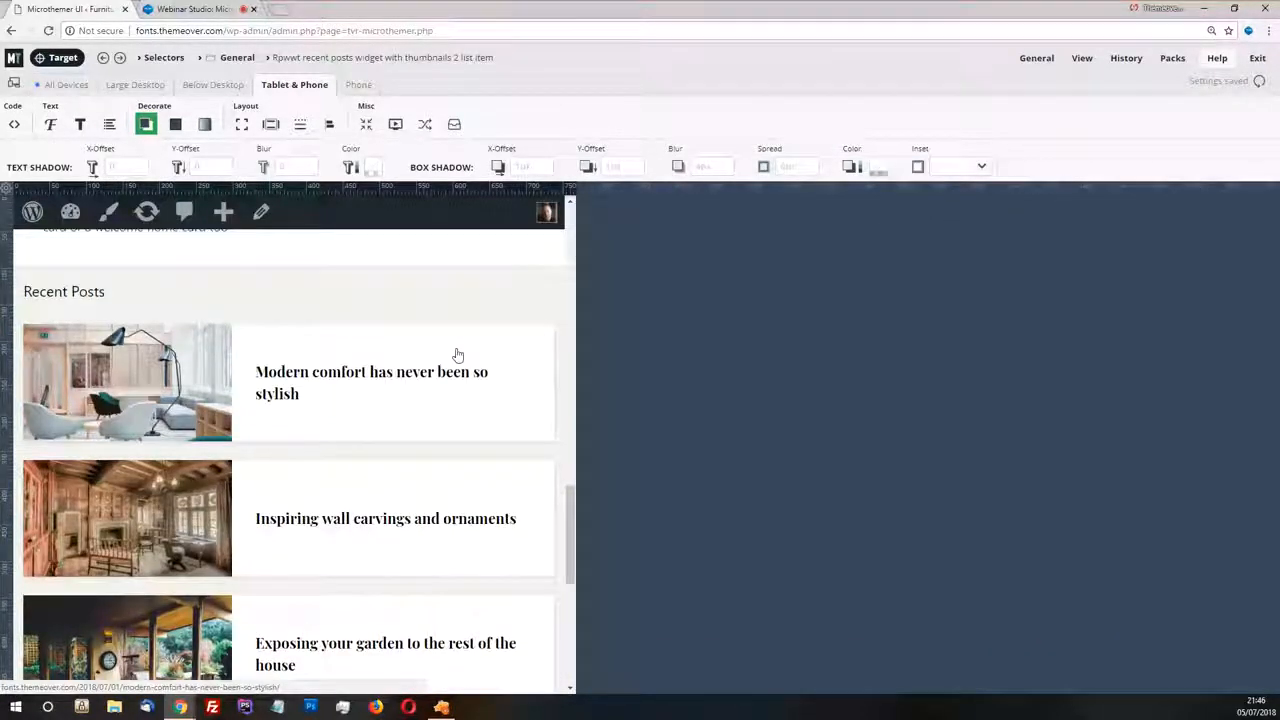
# Examine the Tablet & Phone media query definition and the option for adding a media query, leaving the settings unchanged
pyautogui.click(16, 85)
pyautogui.click(407, 318)
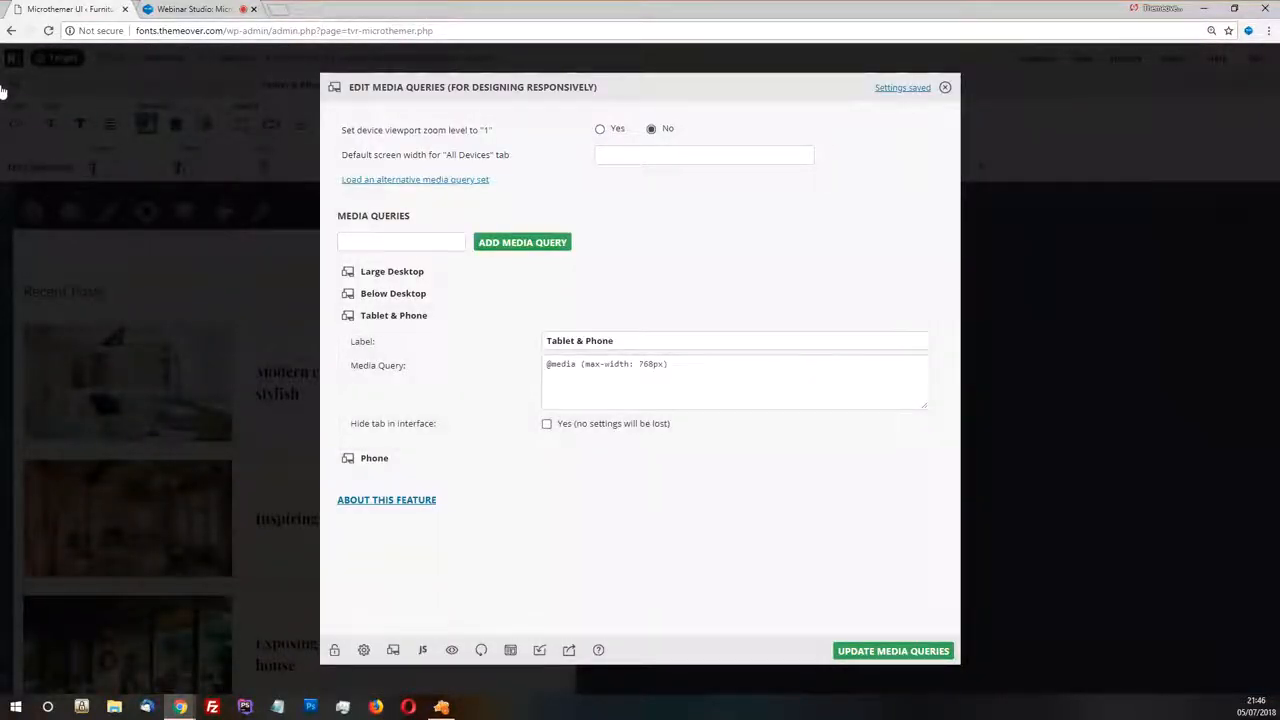
pyautogui.doubleClick(643, 364)
pyautogui.tripleClick(580, 374)
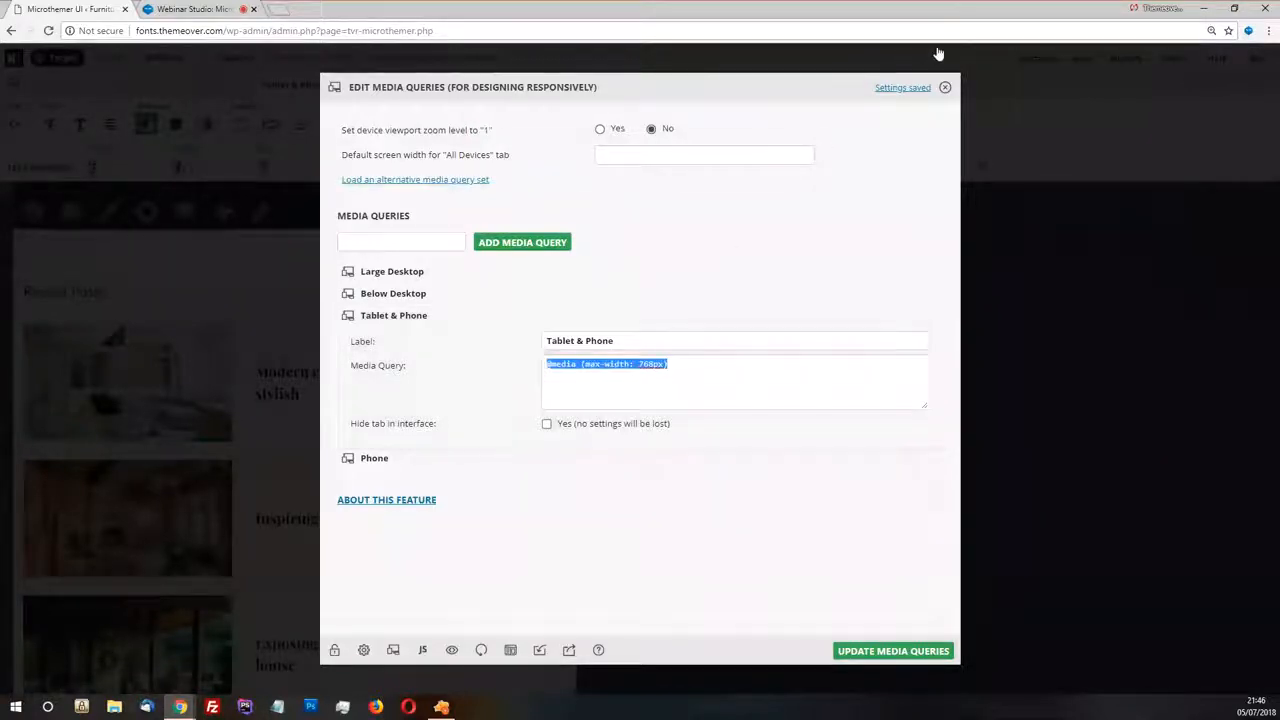
pyautogui.click(946, 88)
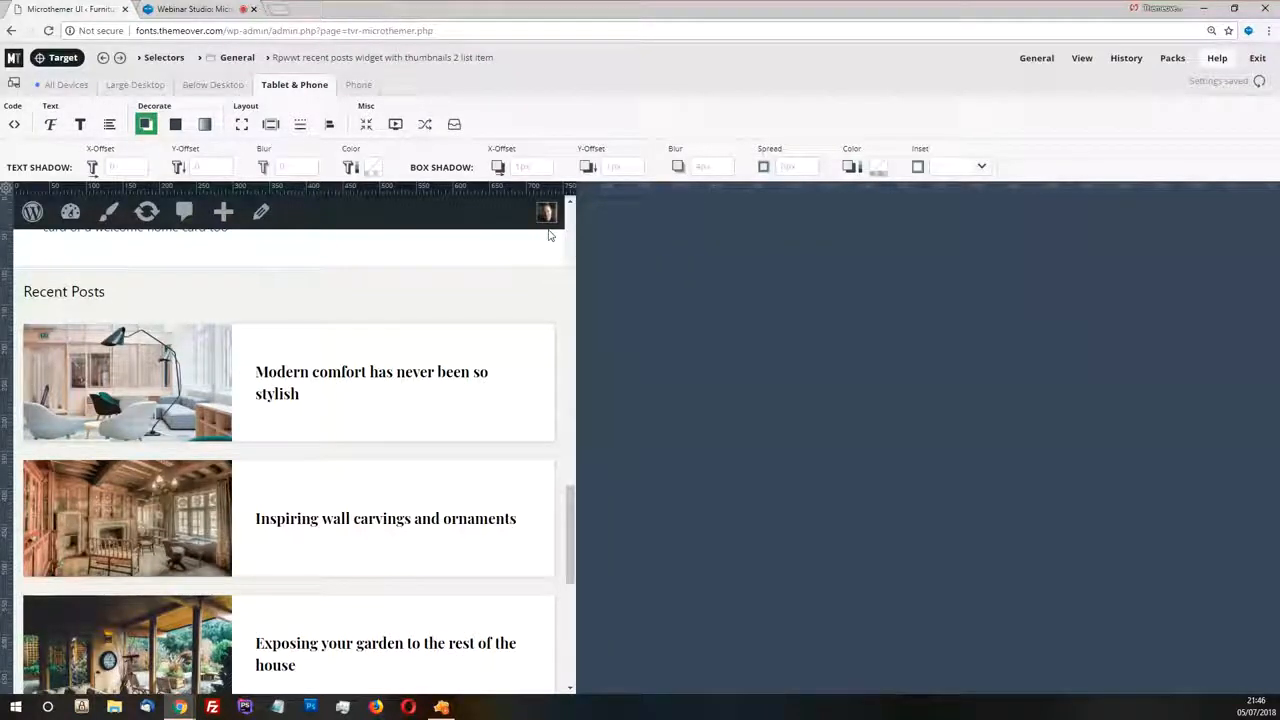
pyautogui.click(14, 84)
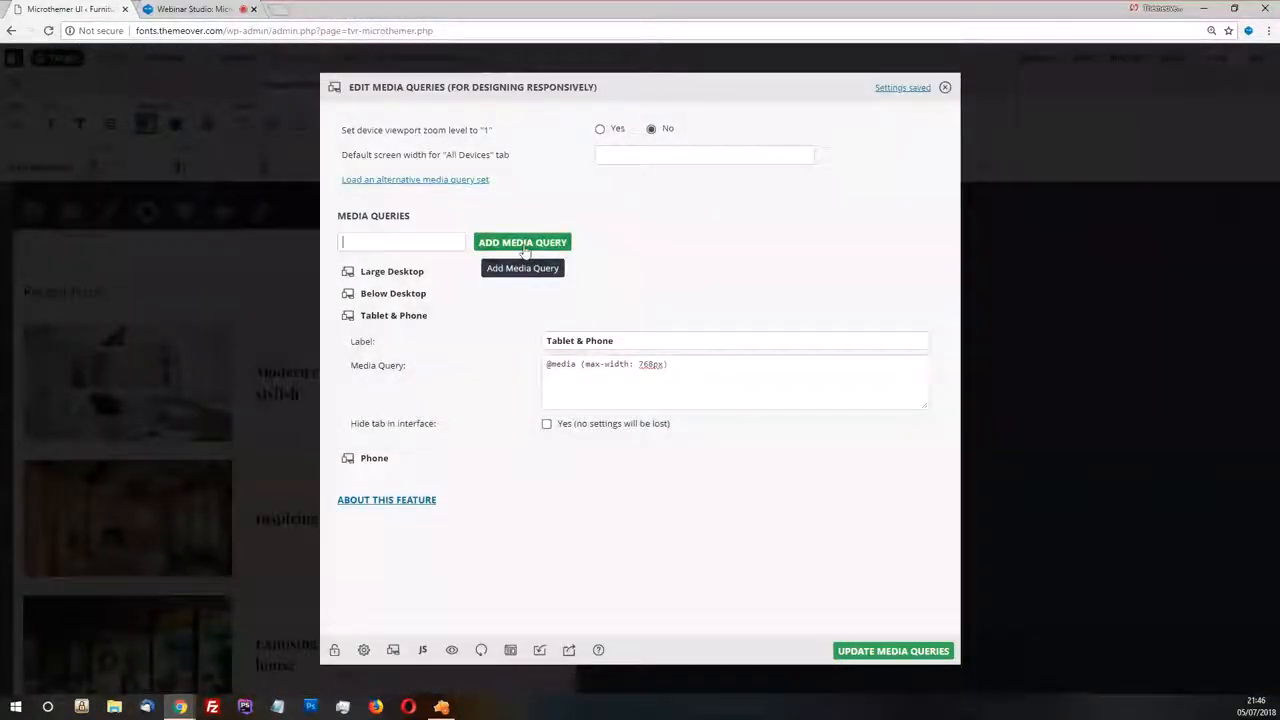
pyautogui.click(947, 88)
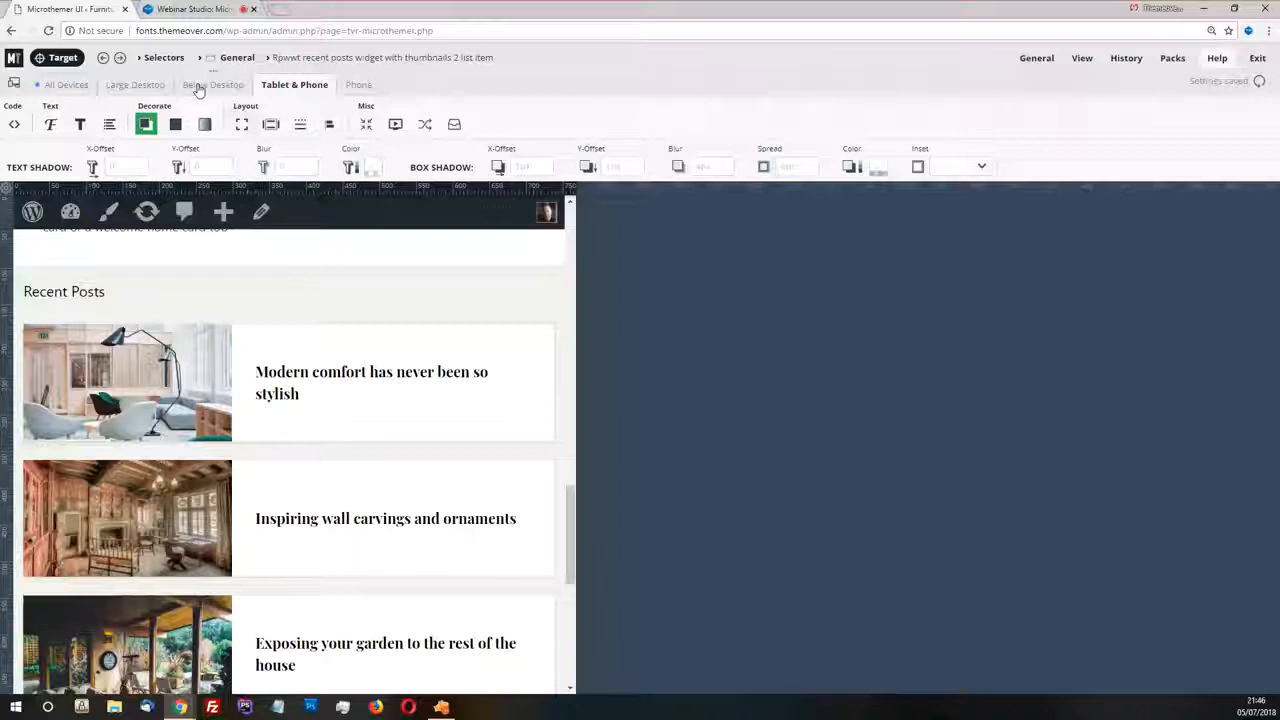
# Highlight and select the Right sidebar selector in the General folder and open its padding and margin properties
pyautogui.click(234, 60)
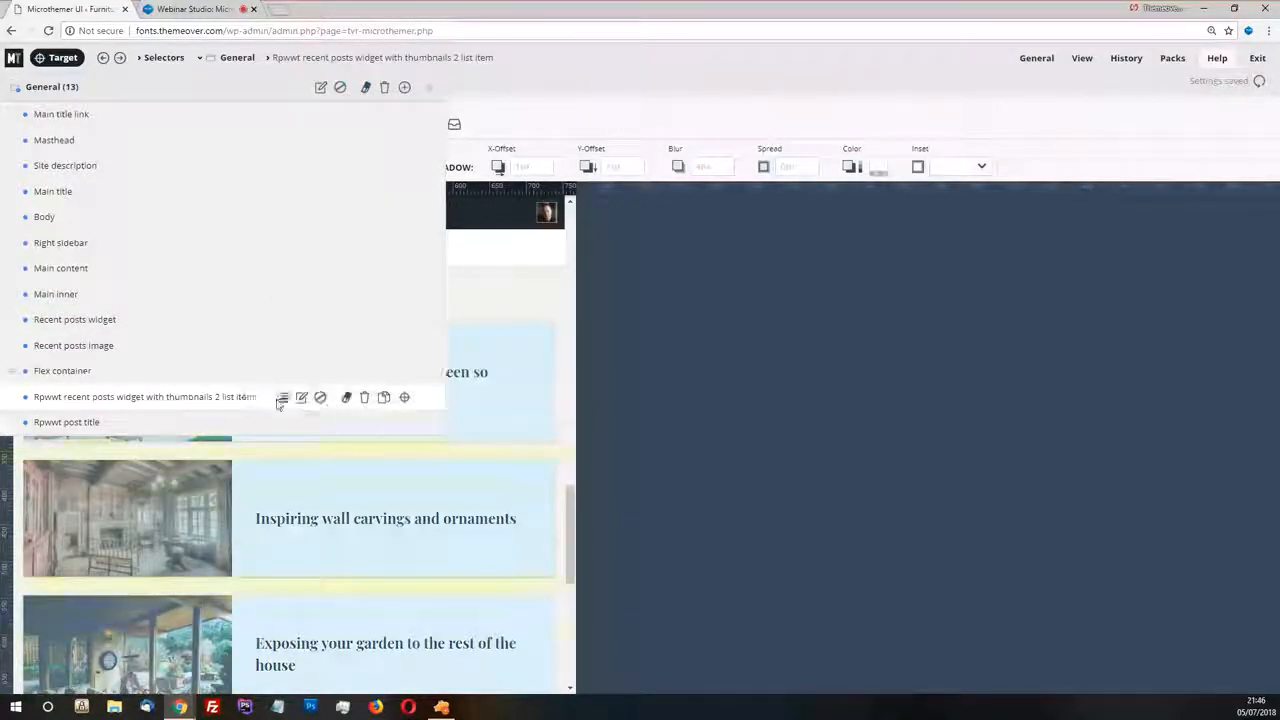
pyautogui.click(234, 400)
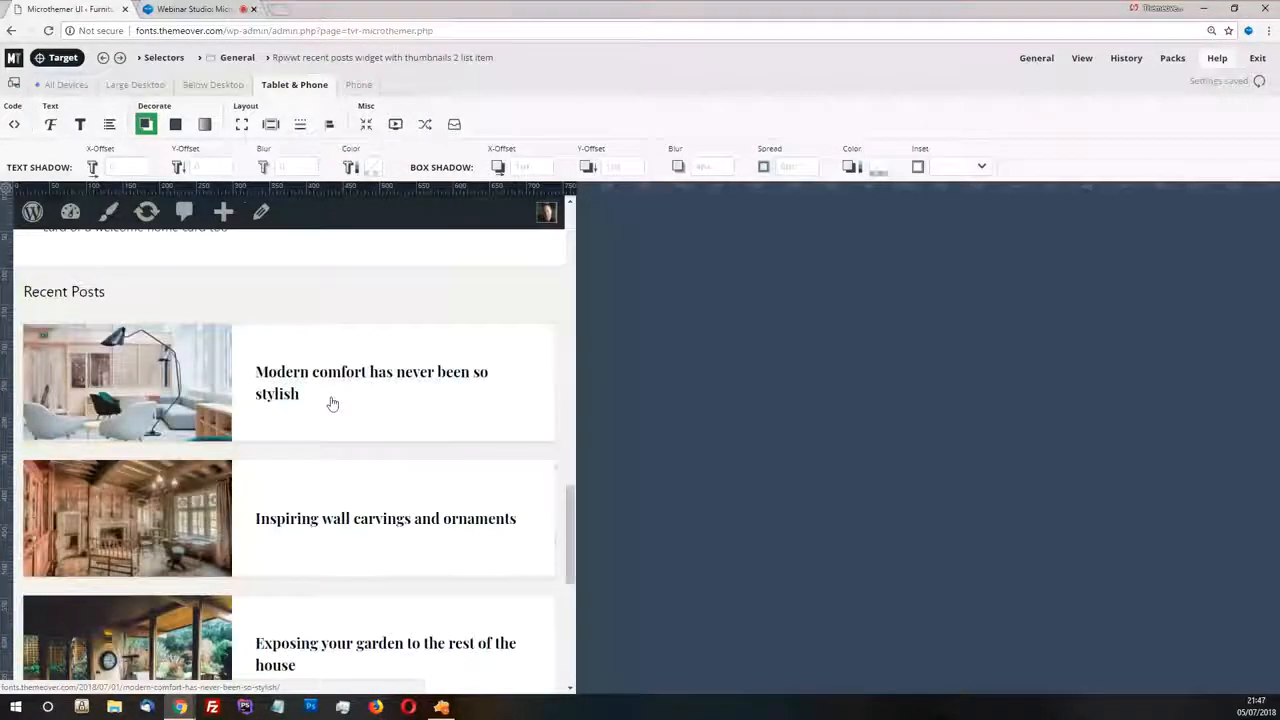
pyautogui.click(238, 62)
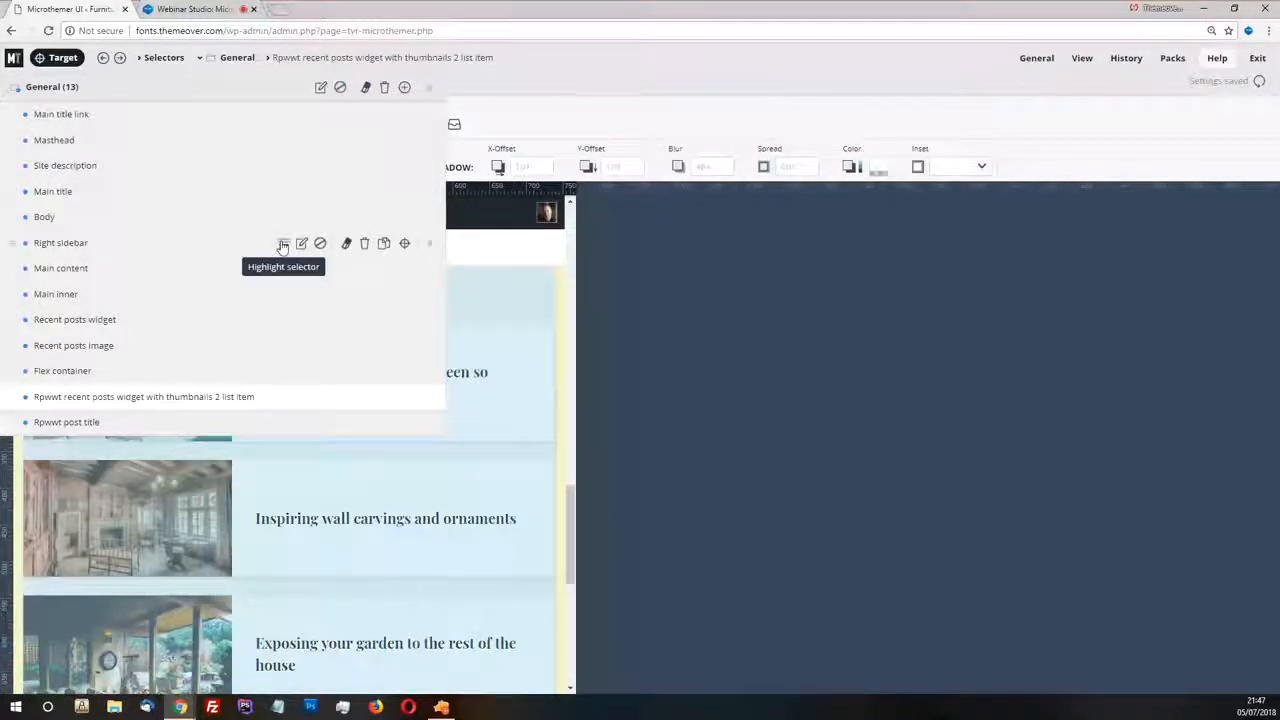
pyautogui.click(283, 246)
pyautogui.click(73, 247)
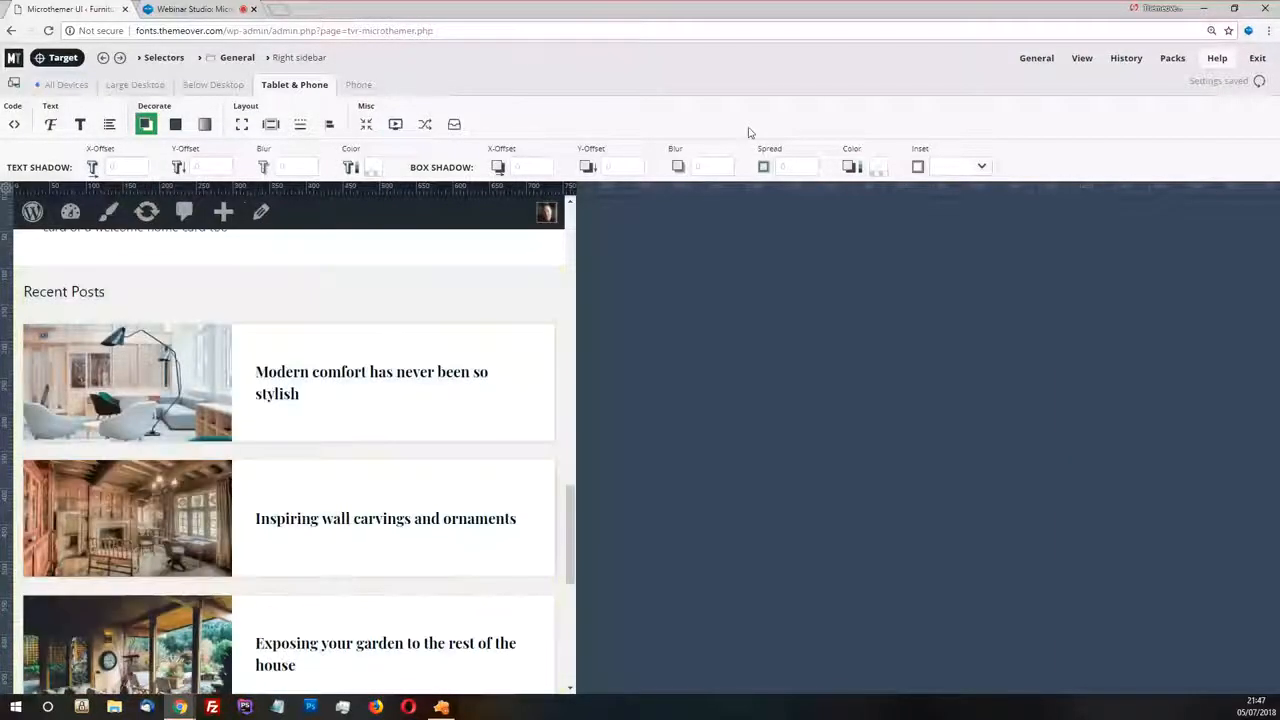
pyautogui.click(271, 125)
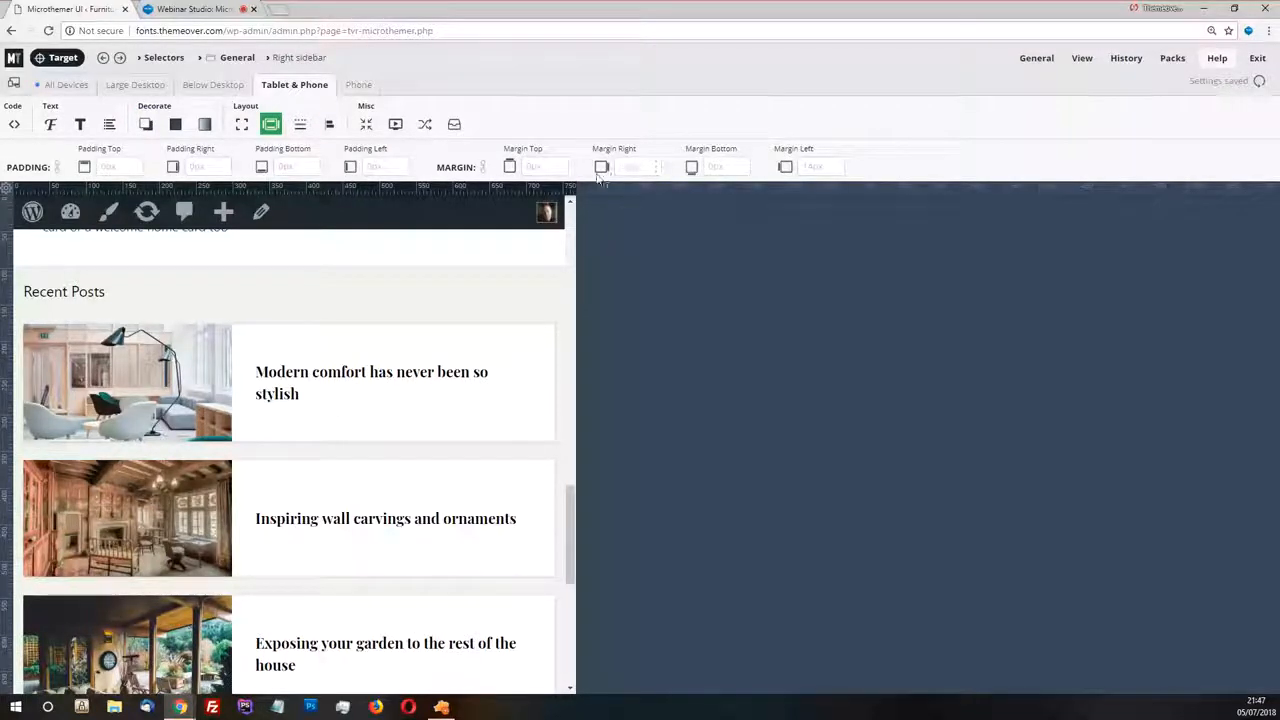
# Resize the preview slightly above the Tablet & Phone breakpoint to check the sidebar's side margins, and return to the breakpoint width
pyautogui.moveTo(577, 186)
pyautogui.mouseDown()
pyautogui.moveTo(527, 186)
pyautogui.moveTo(633, 191)
pyautogui.moveTo(595, 188)
pyautogui.mouseUp()
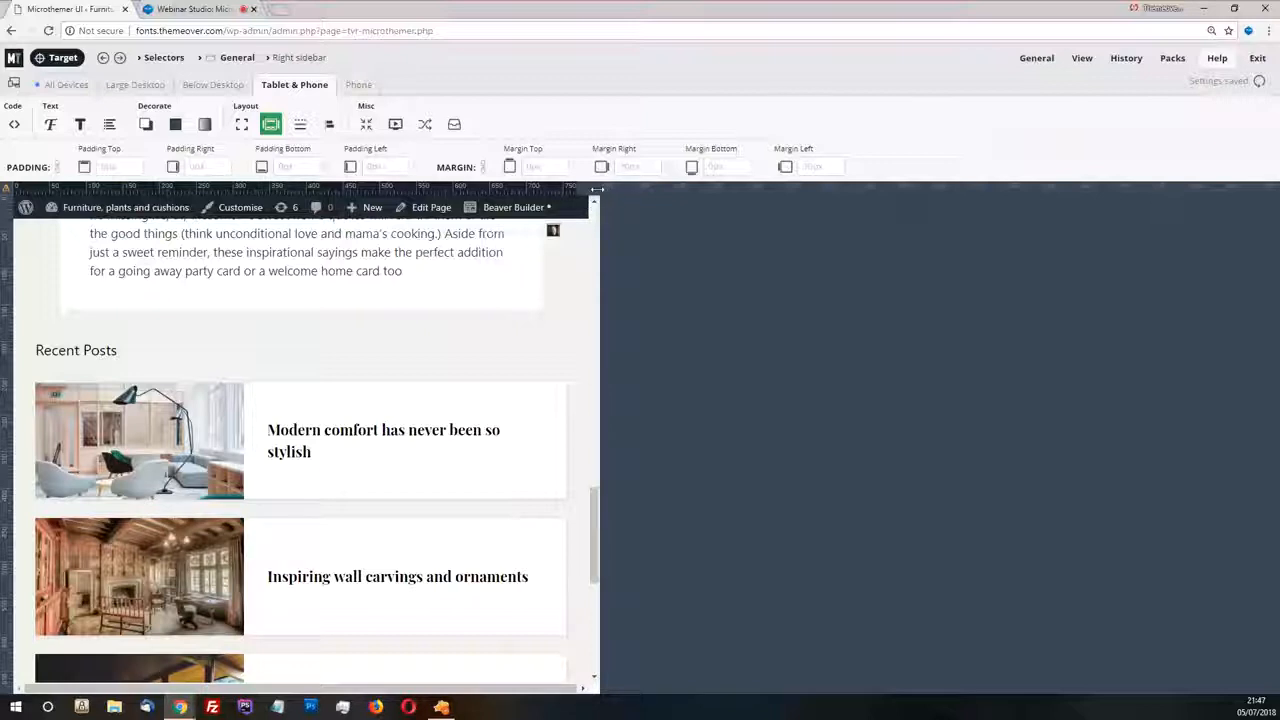
pyautogui.moveTo(597, 188)
pyautogui.mouseDown()
pyautogui.moveTo(650, 190)
pyautogui.moveTo(592, 188)
pyautogui.mouseUp()
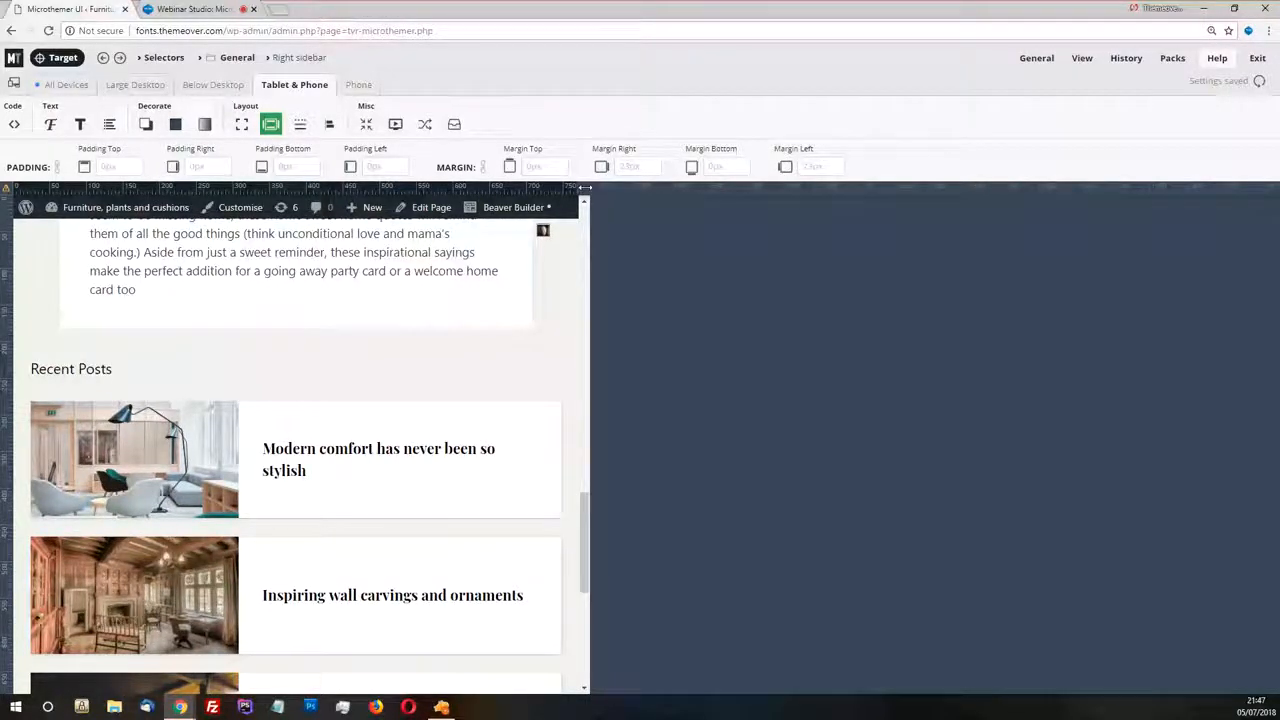
pyautogui.moveTo(586, 188)
pyautogui.mouseDown()
pyautogui.moveTo(606, 189)
pyautogui.moveTo(588, 189)
pyautogui.mouseUp()
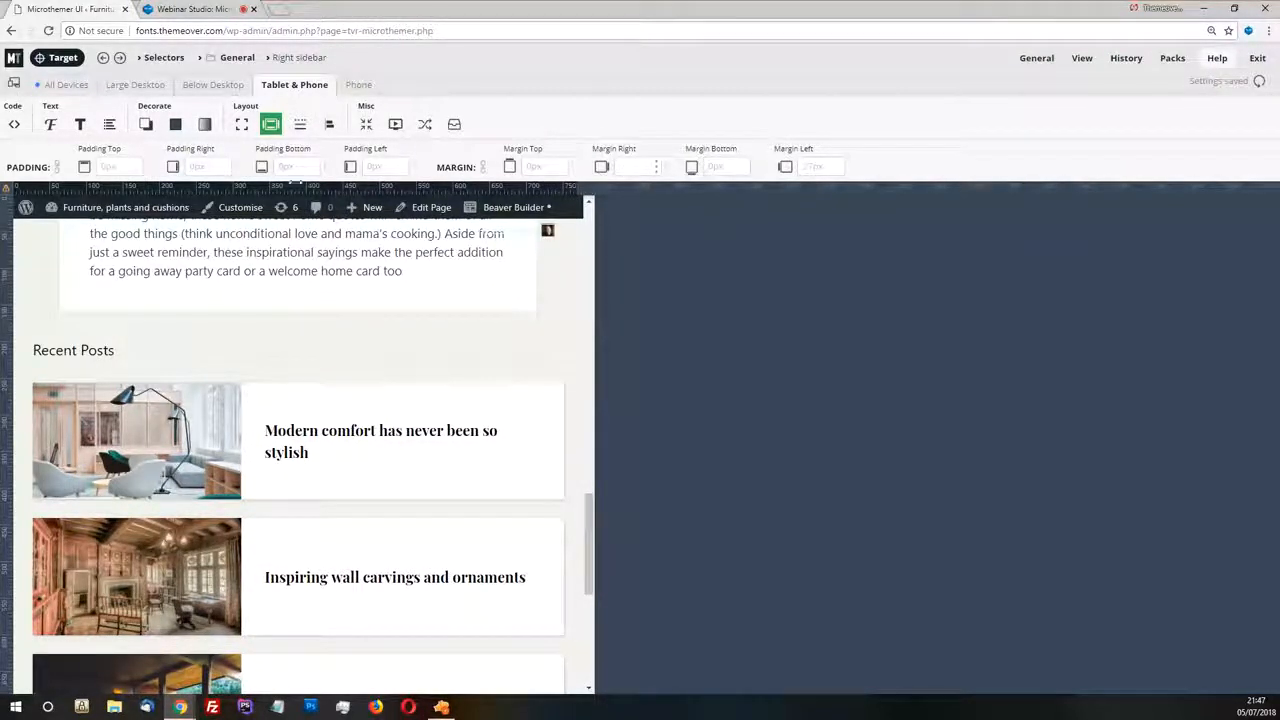
pyautogui.click(289, 87)
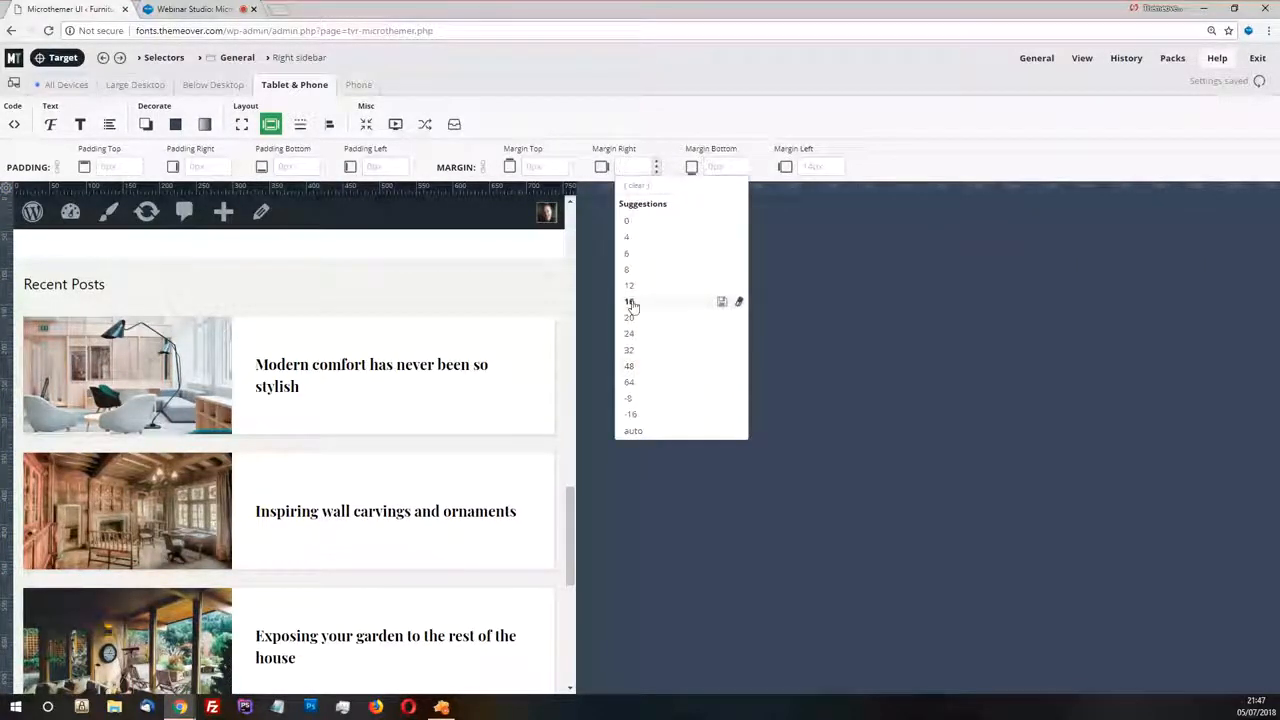
# Set the Right sidebar's right and left margins to 12 for Tablet & Phone and check them while resizing the preview
pyautogui.click(634, 288)
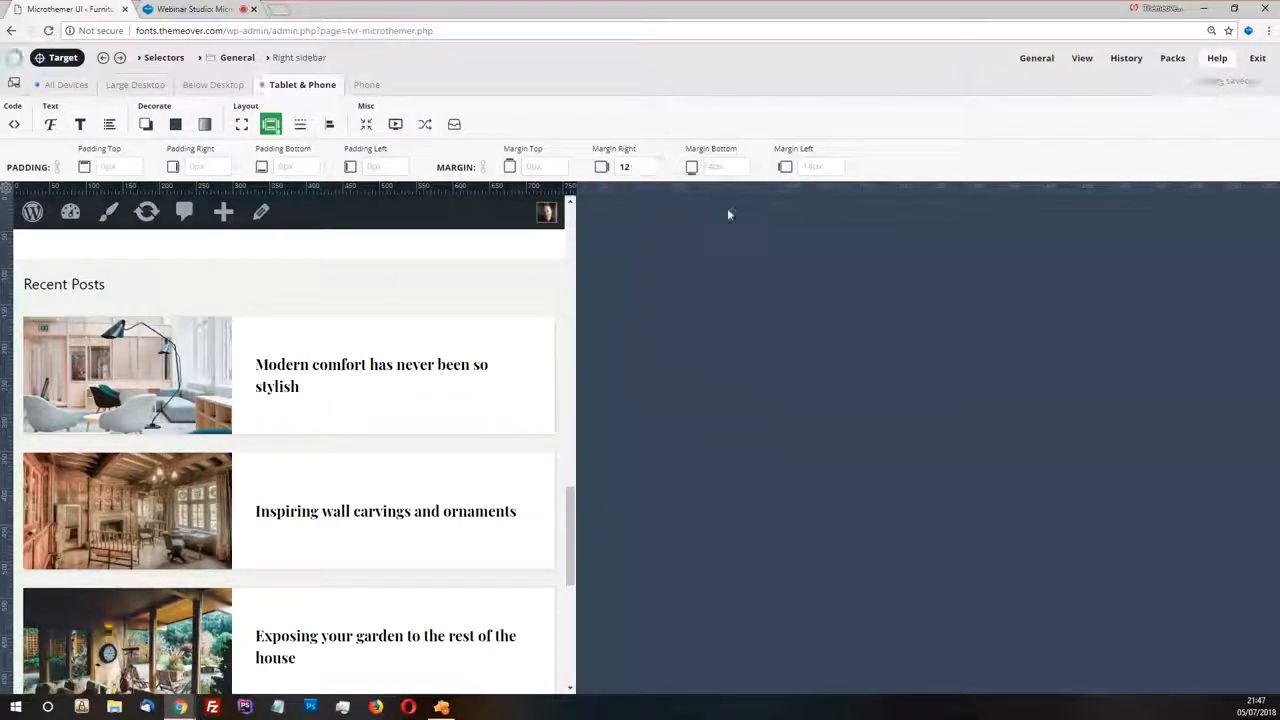
pyautogui.click(836, 168)
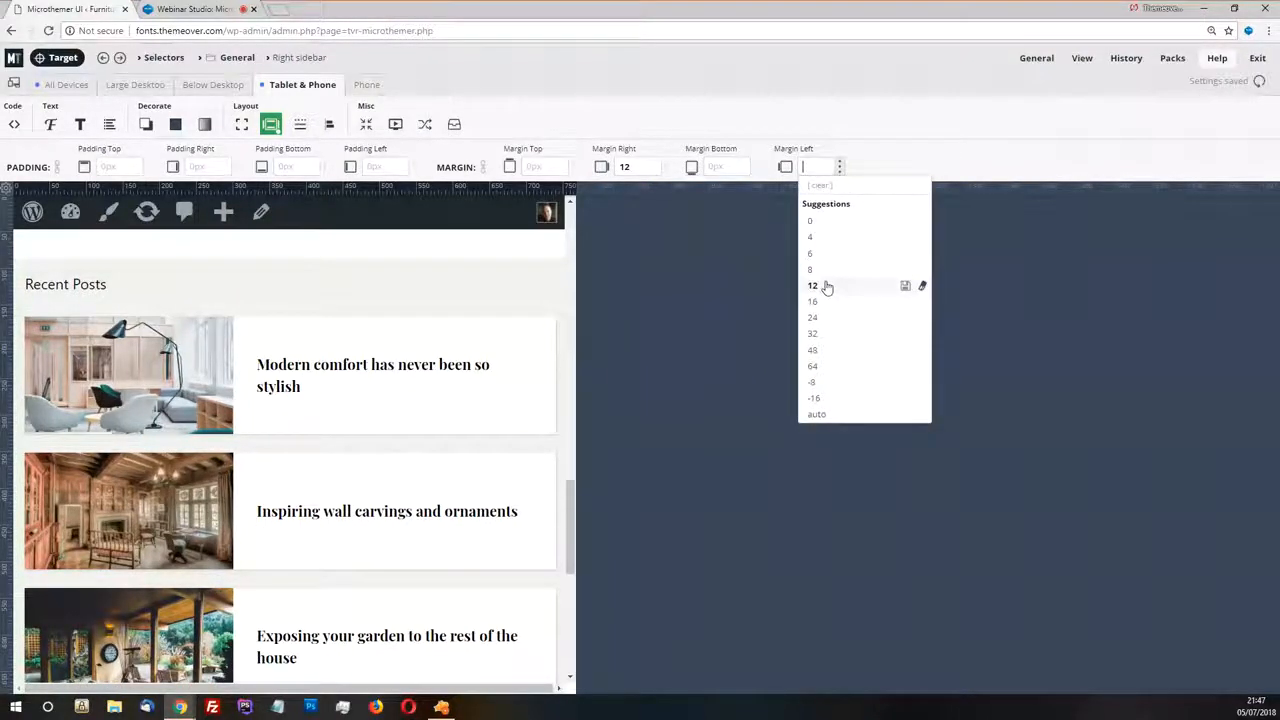
pyautogui.click(826, 287)
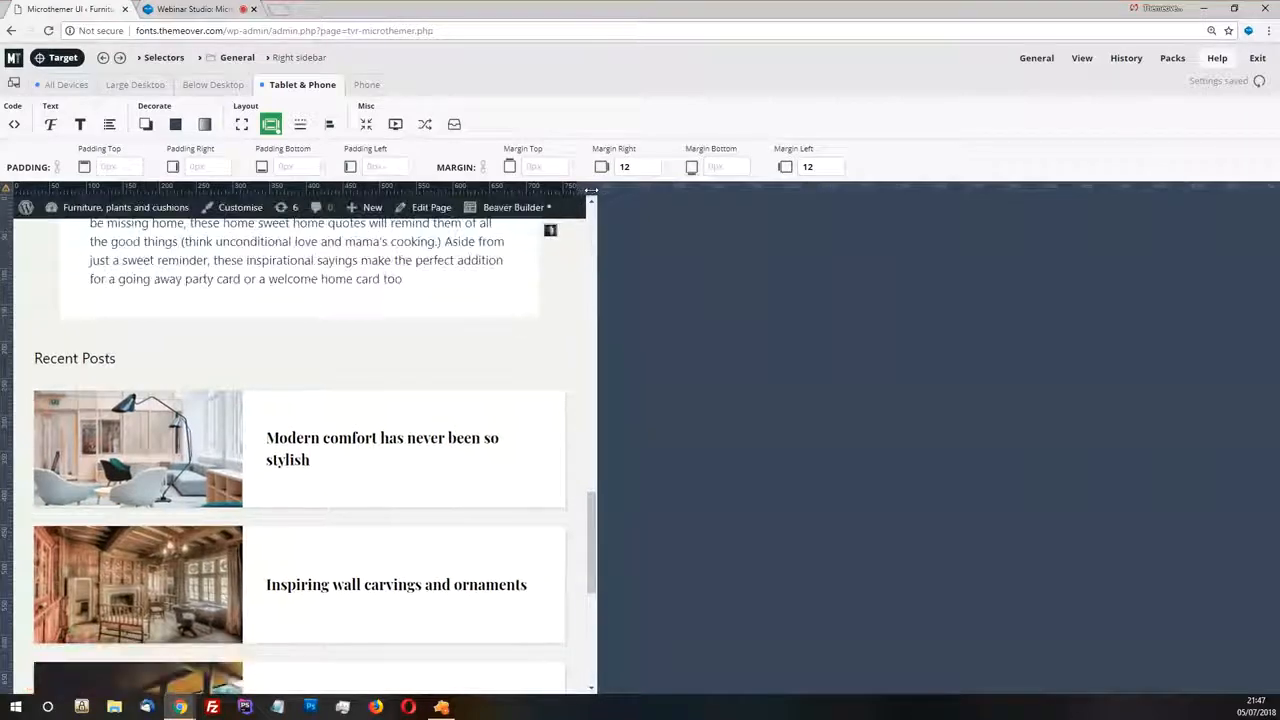
pyautogui.moveTo(591, 190); pyautogui.dragTo(563, 188)
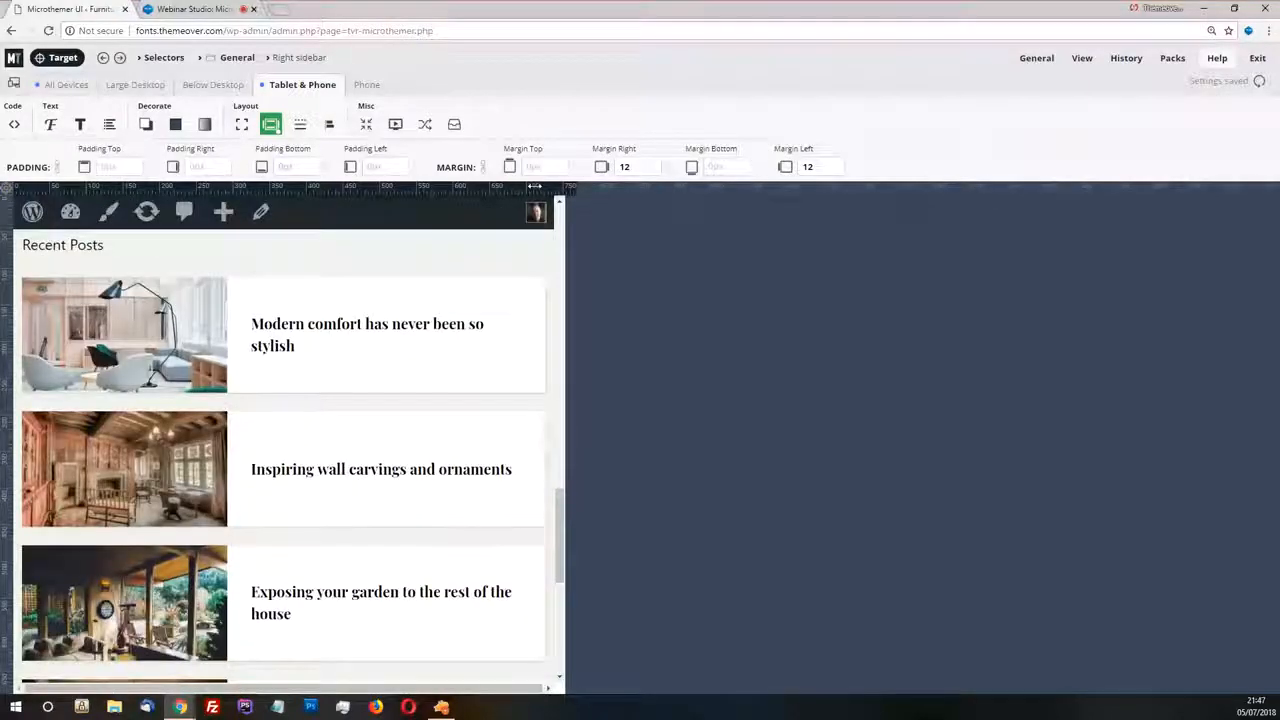
# Target the first Recent Posts list item and go to the existing selector that covers all the widget's list items
pyautogui.click(40, 58)
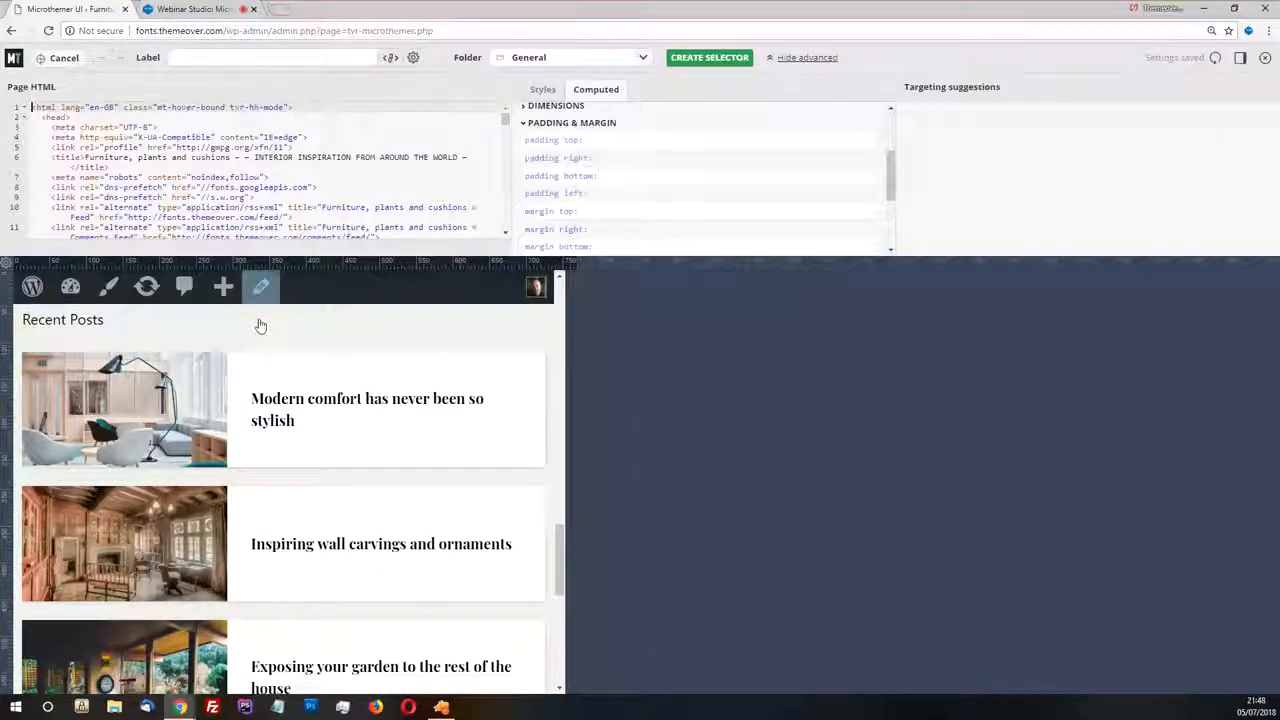
pyautogui.click(294, 374)
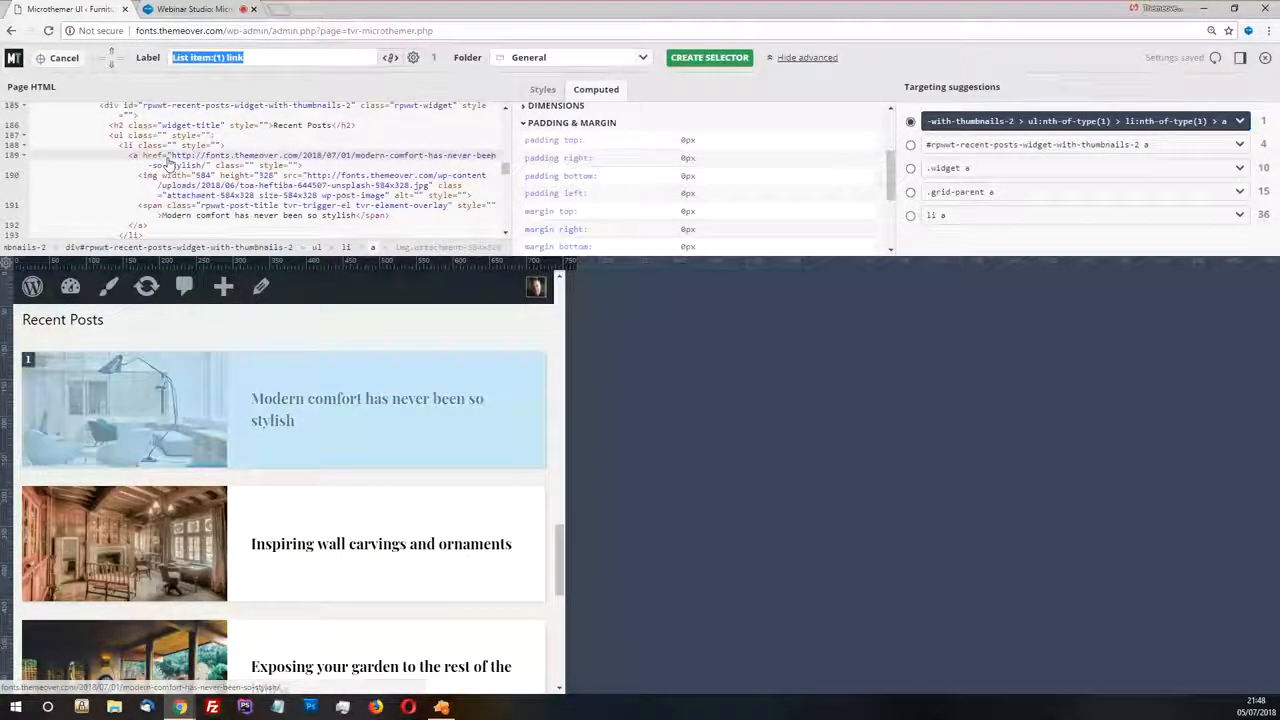
pyautogui.click(128, 147)
pyautogui.rightClick(25, 358)
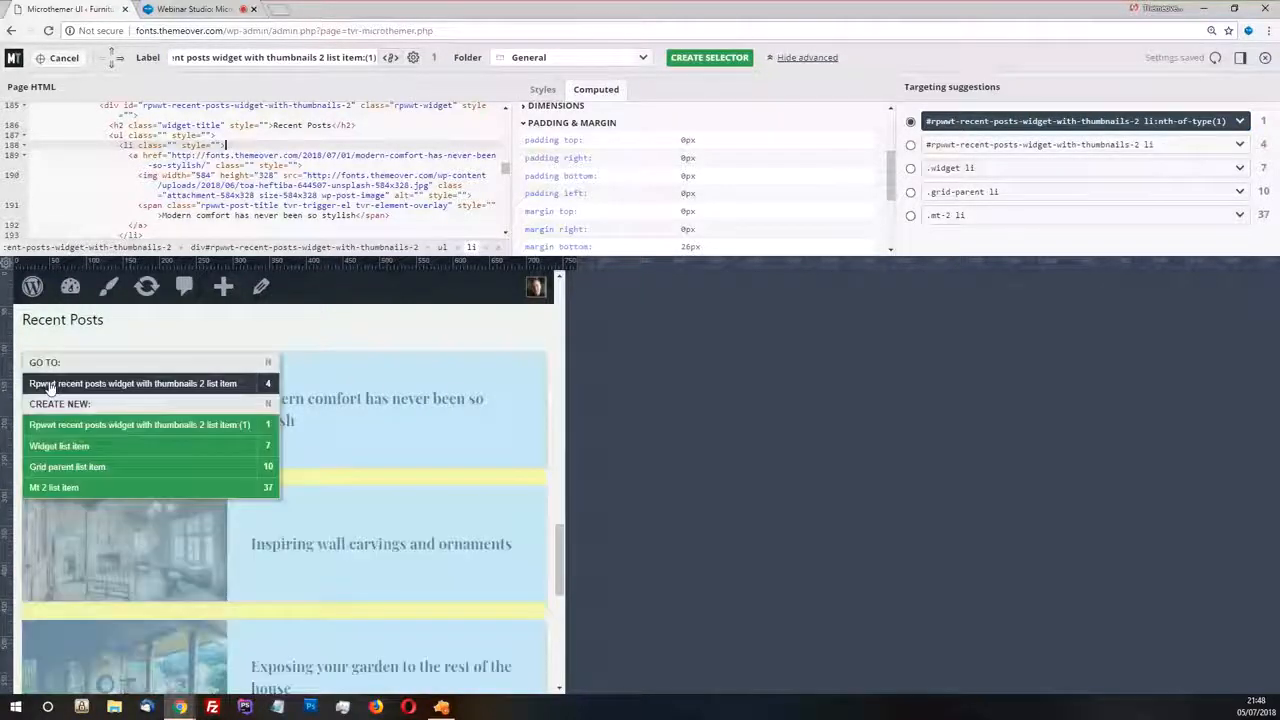
pyautogui.click(40, 383)
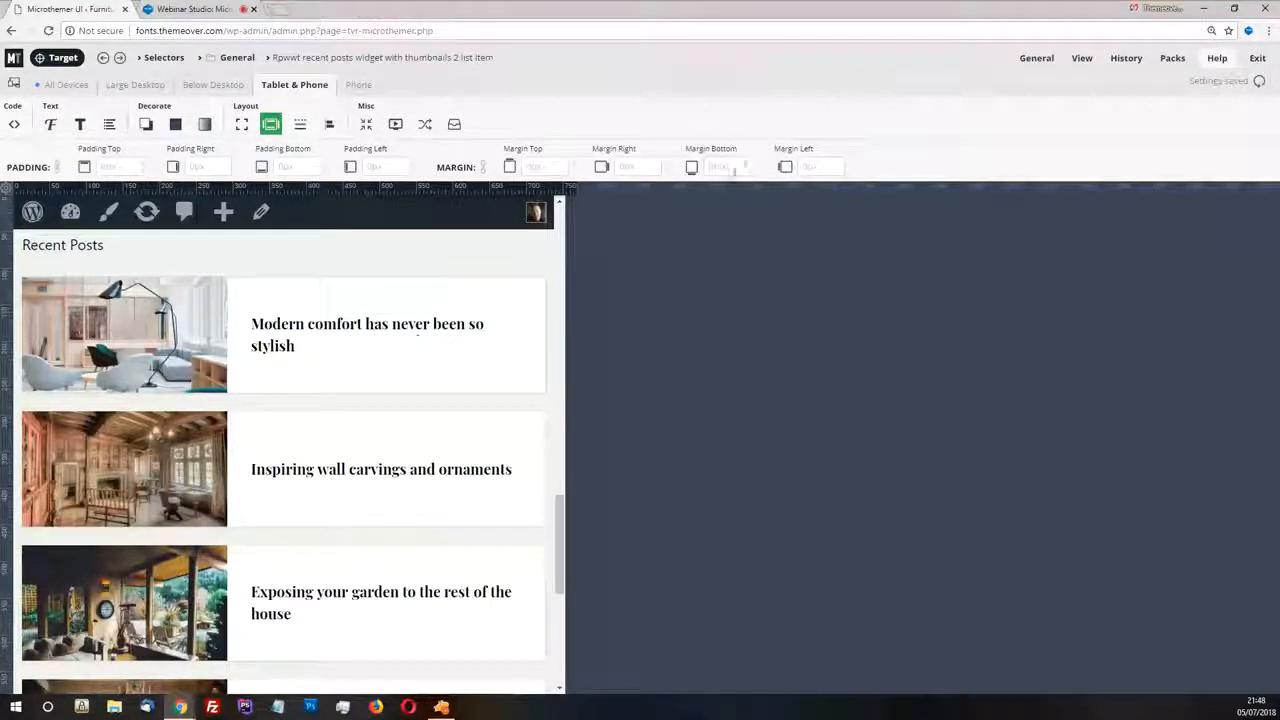
# Set the list items' bottom margin to 12 for Tablet & Phone and review the cards in a preview about 480 px wide
pyautogui.click(740, 170)
pyautogui.click(729, 287)
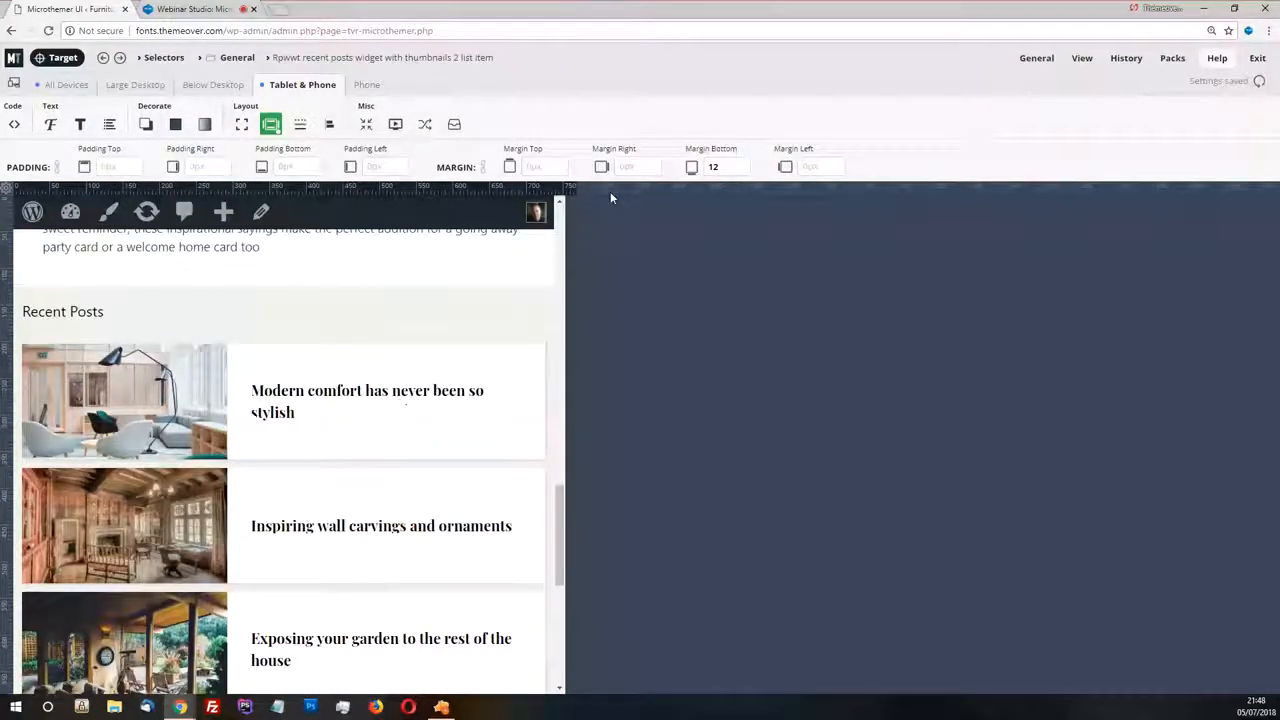
pyautogui.moveTo(610, 191); pyautogui.dragTo(368, 190)
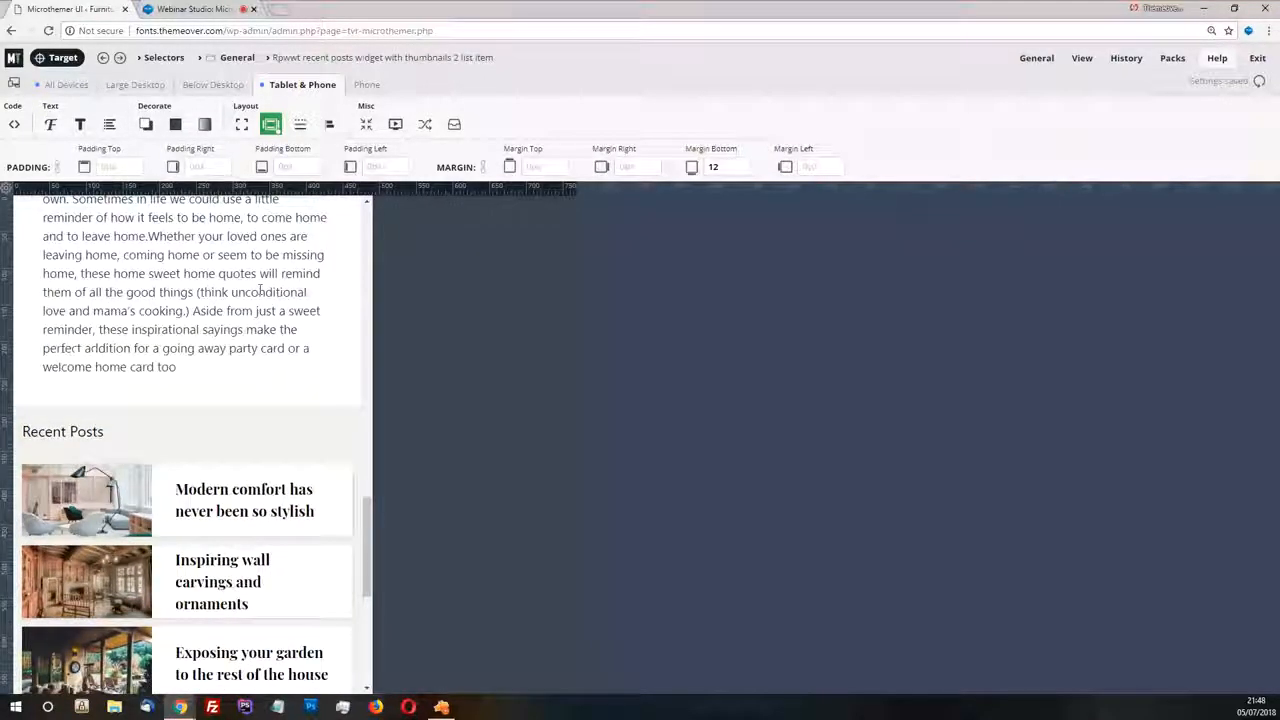
pyautogui.scroll(-2, 270, 440)
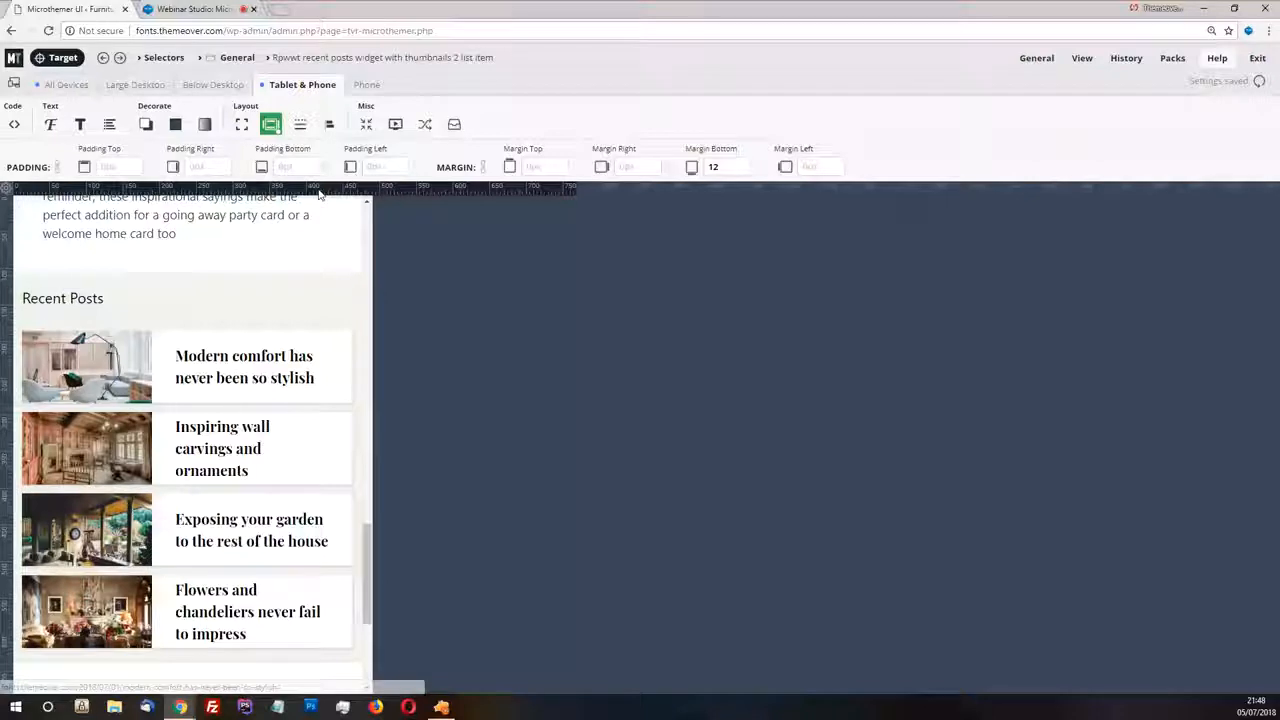
# Review the Recent Posts cards at the Phone breakpoint and check that breakpoint's media query definition
pyautogui.click(366, 86)
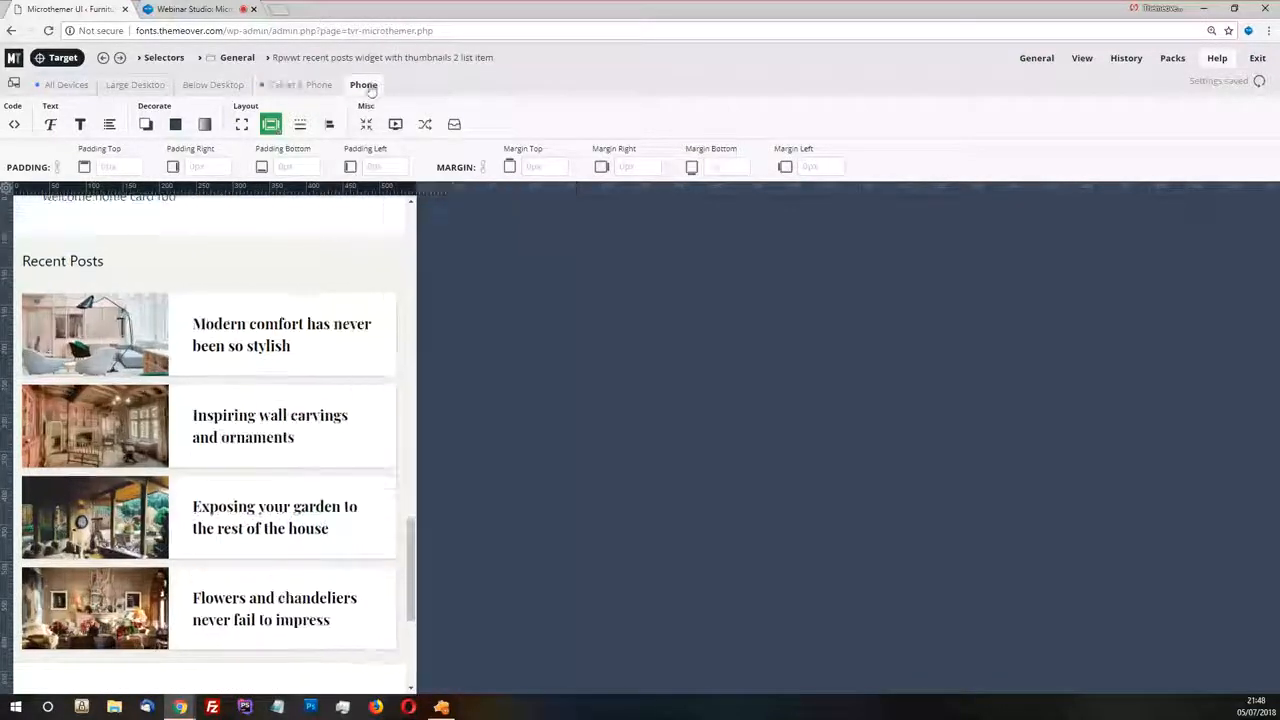
pyautogui.scroll(-1, 311, 380)
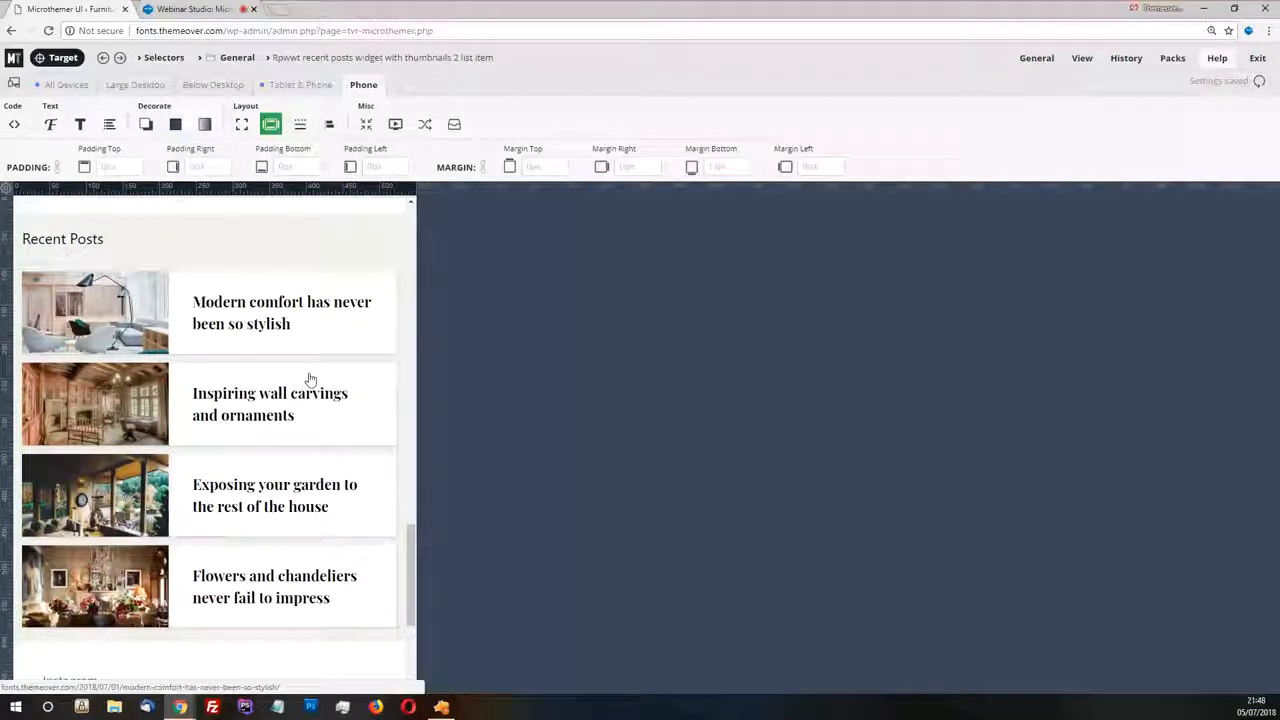
pyautogui.scroll(1, 322, 383)
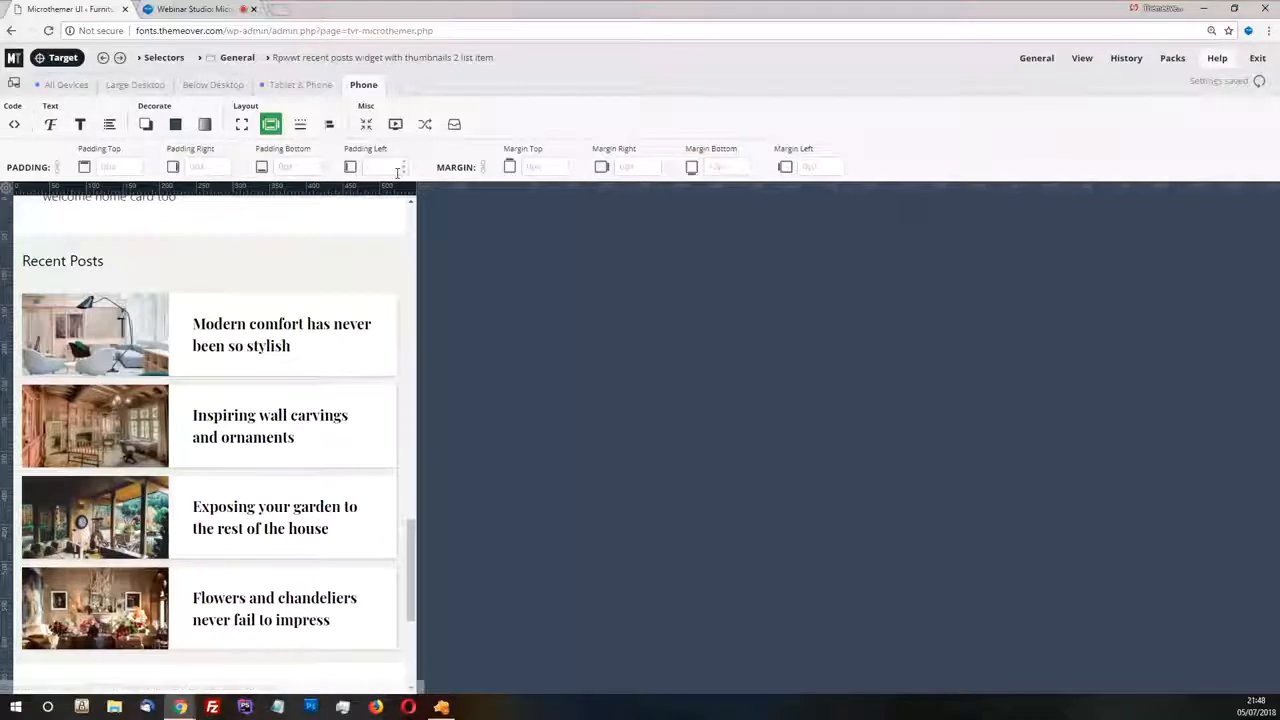
pyautogui.moveTo(362, 58)
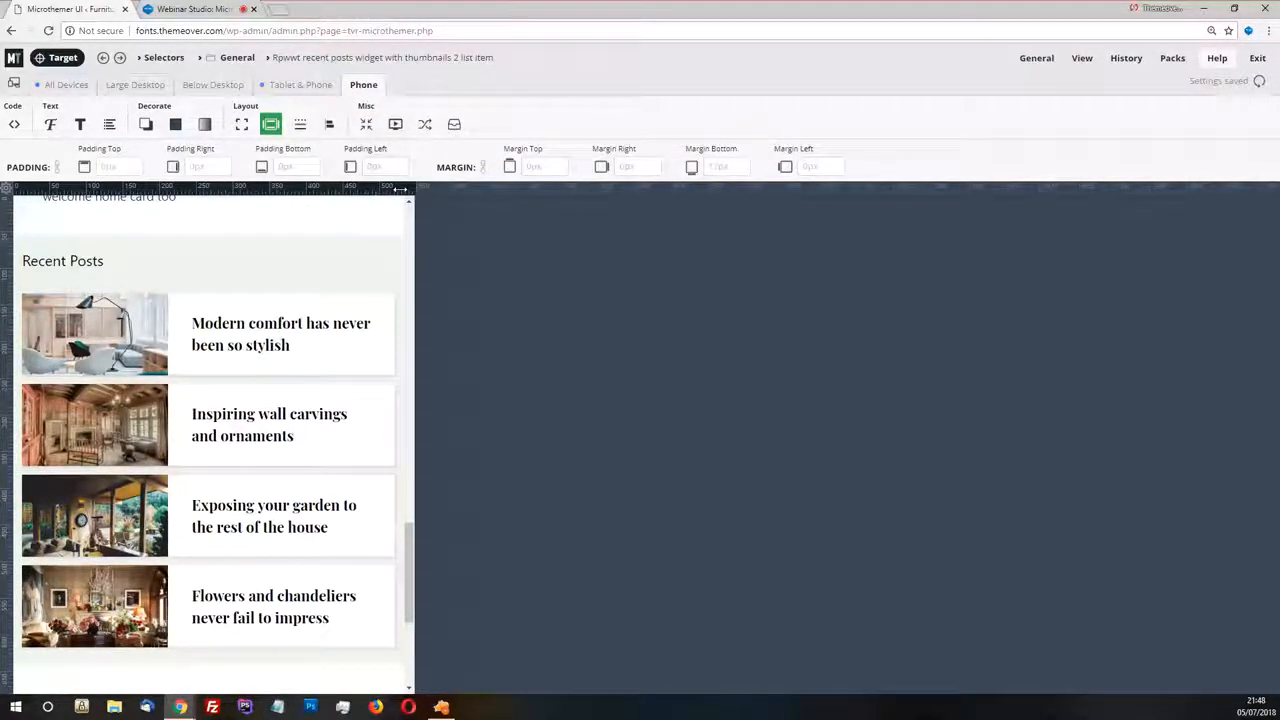
pyautogui.moveTo(414, 188)
pyautogui.mouseDown()
pyautogui.moveTo(361, 189)
pyautogui.moveTo(412, 189)
pyautogui.mouseUp()
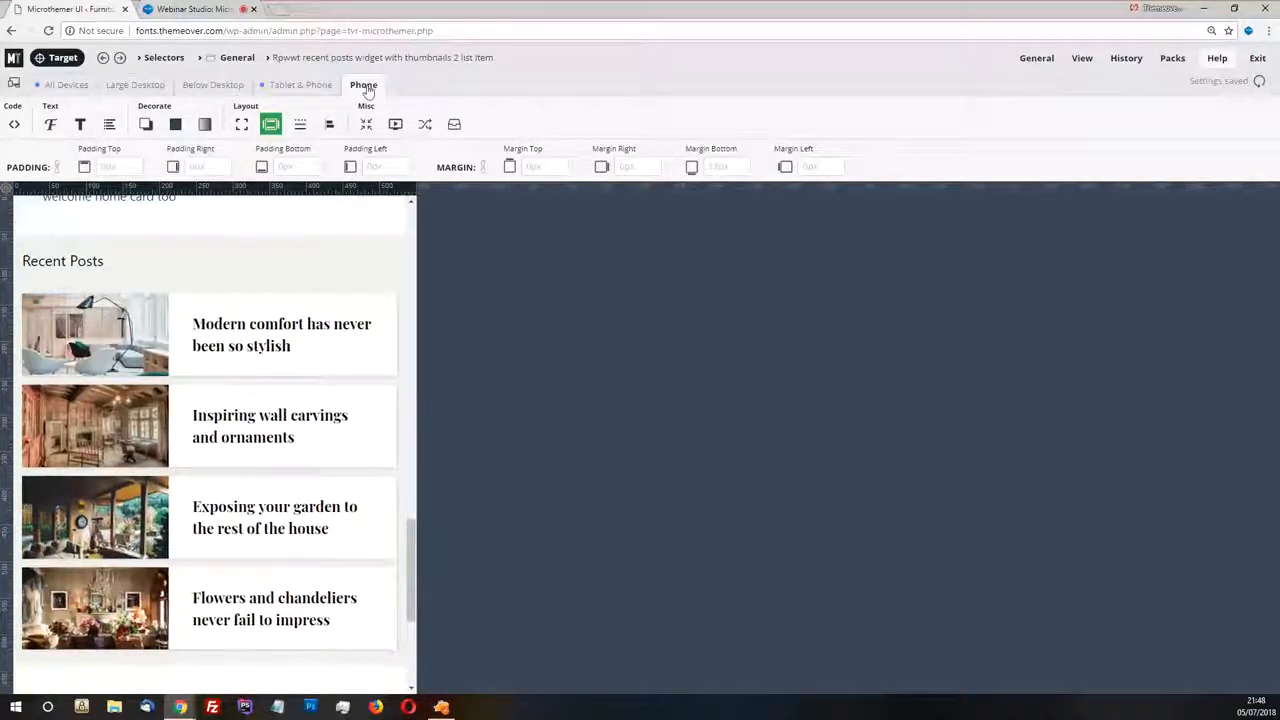
pyautogui.click(16, 86)
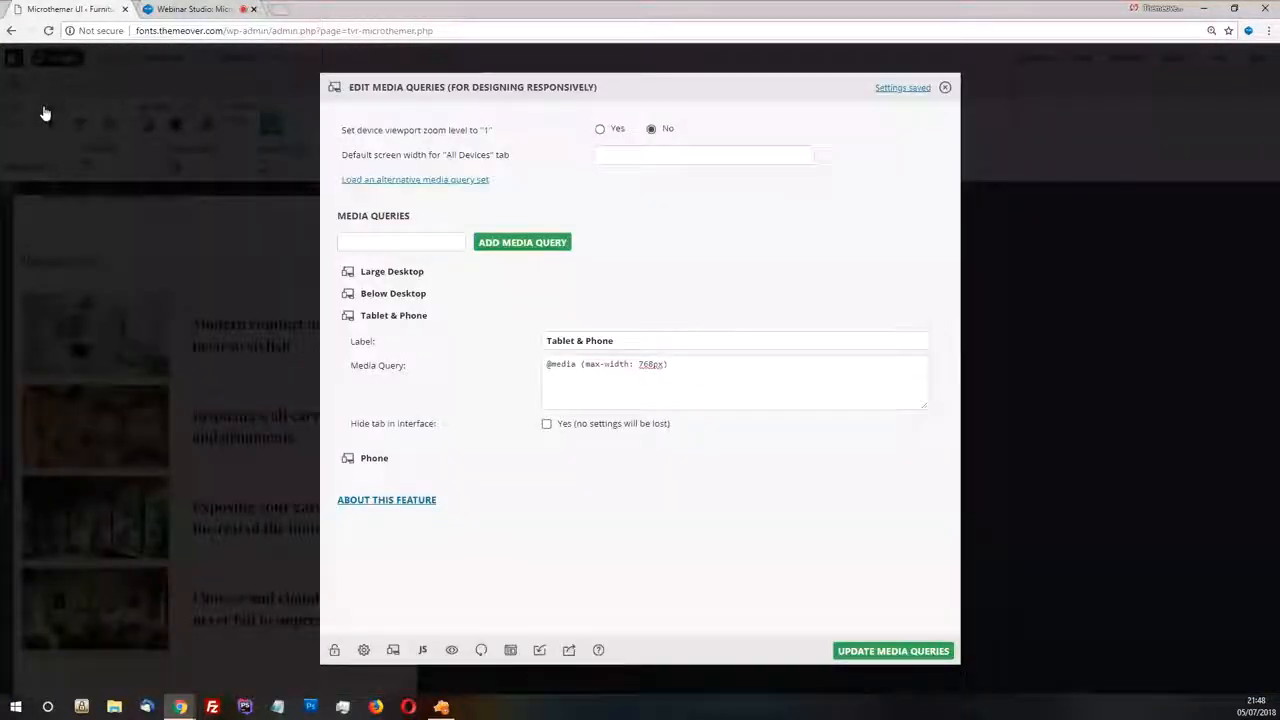
pyautogui.click(505, 458)
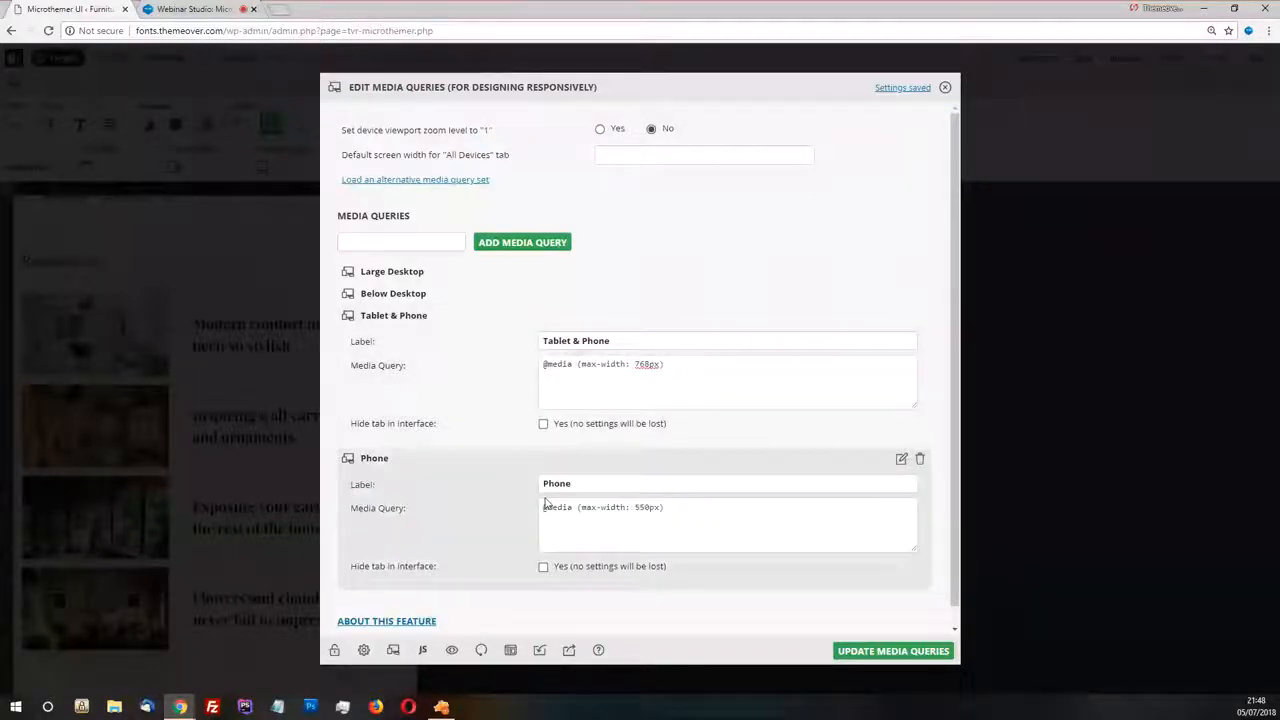
pyautogui.click(945, 89)
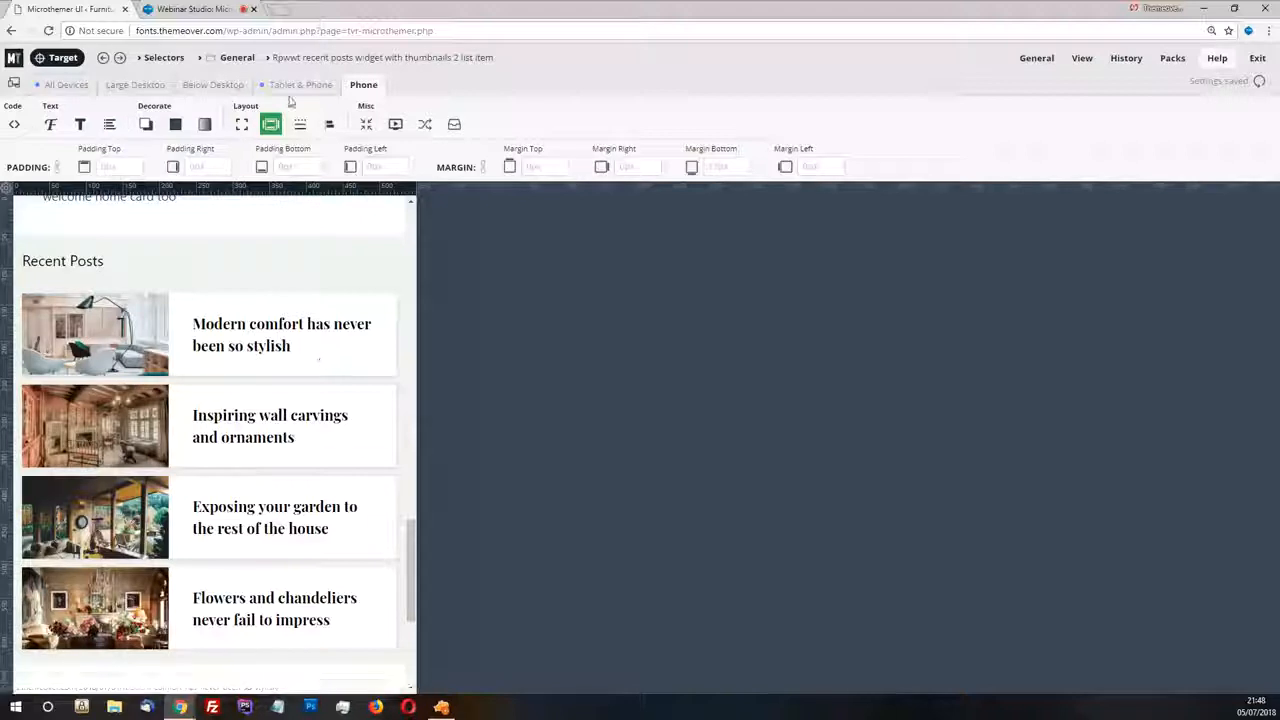
# Set the Flex container selector's flex direction to column for the Phone breakpoint
pyautogui.click(237, 58)
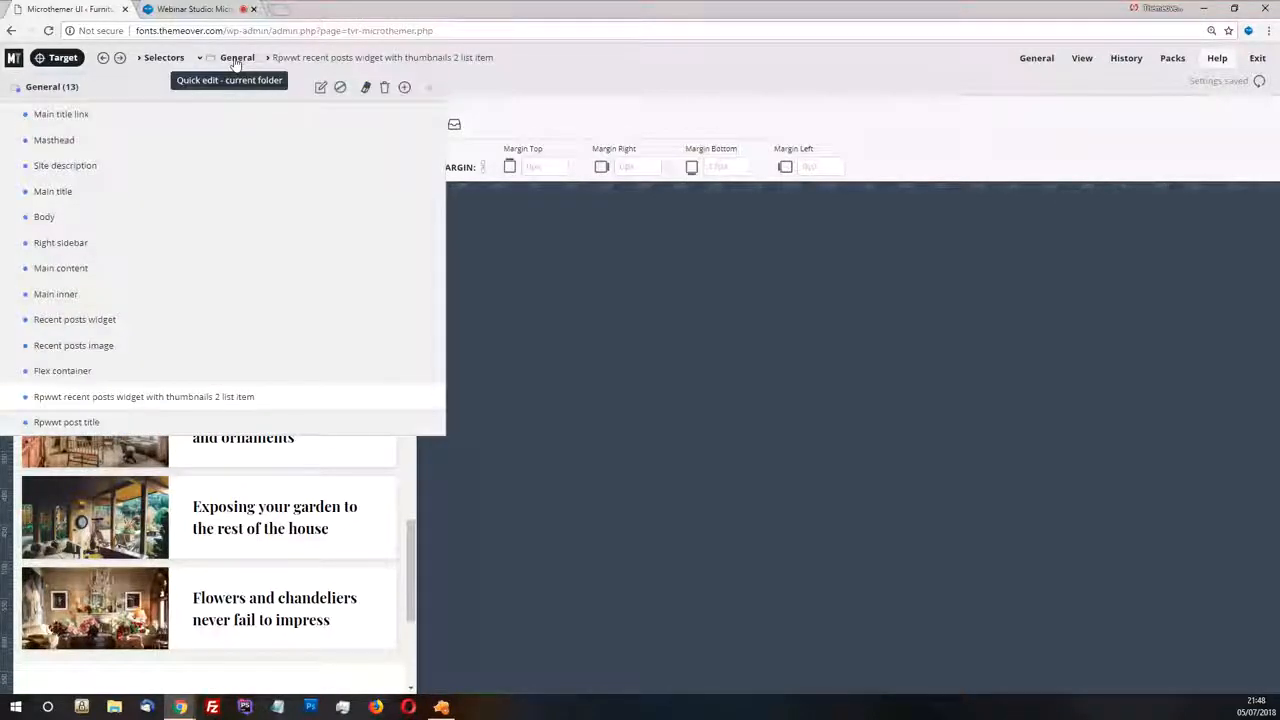
pyautogui.click(62, 371)
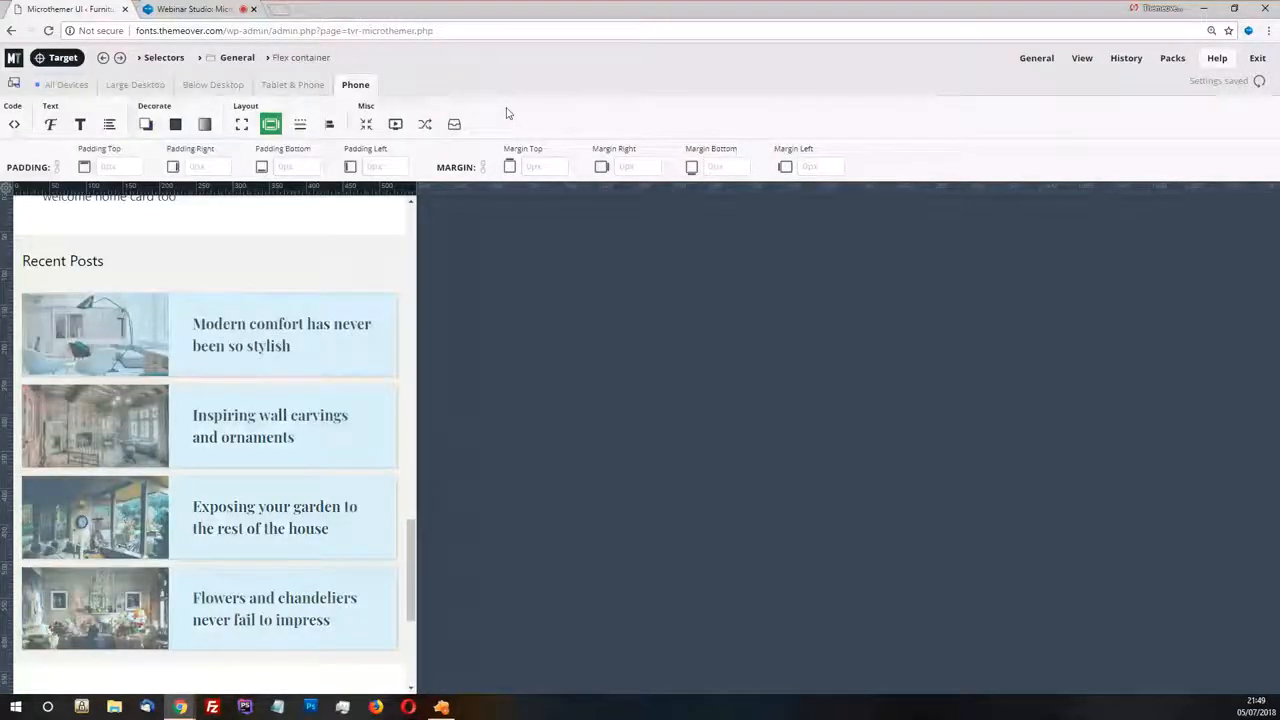
pyautogui.click(330, 125)
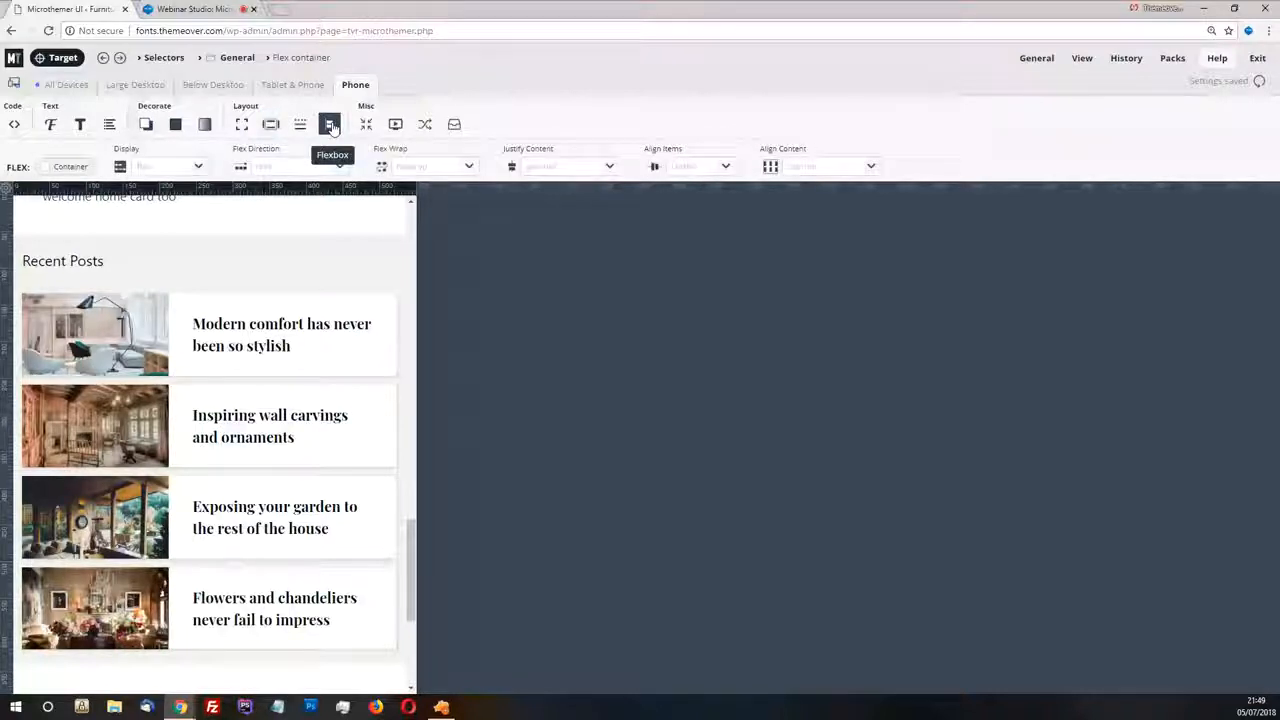
pyautogui.click(339, 167)
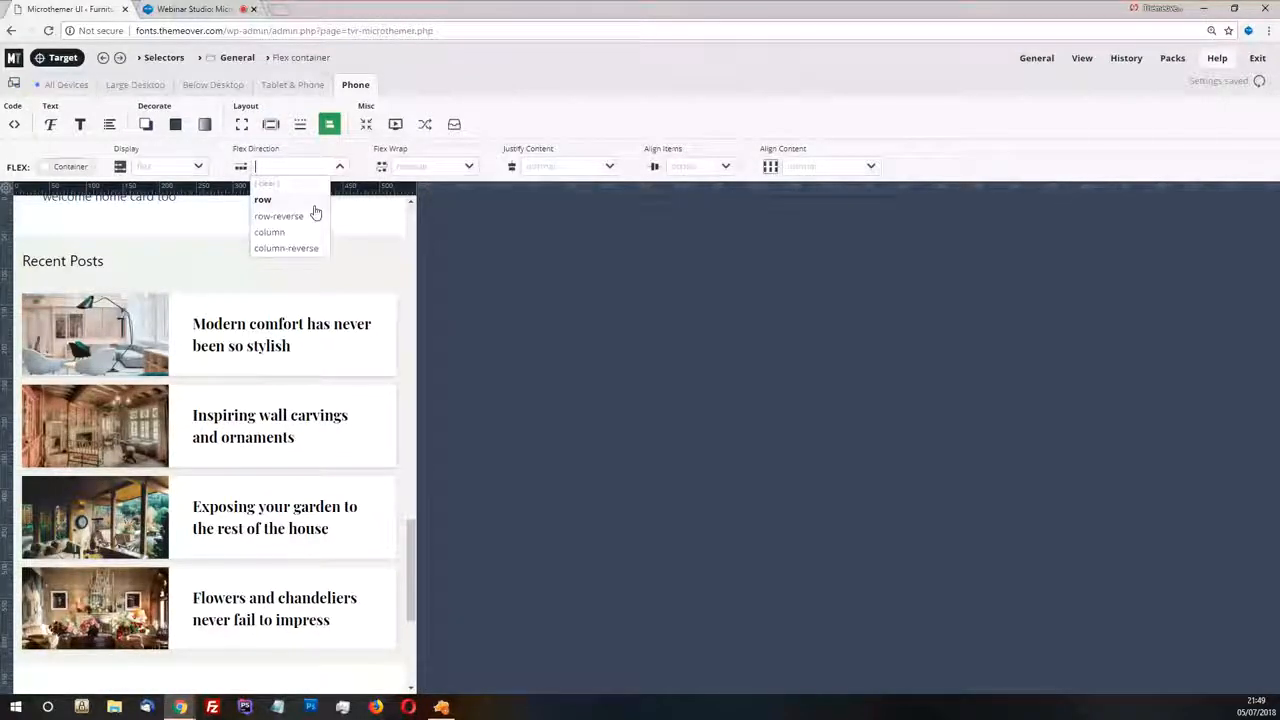
pyautogui.click(272, 232)
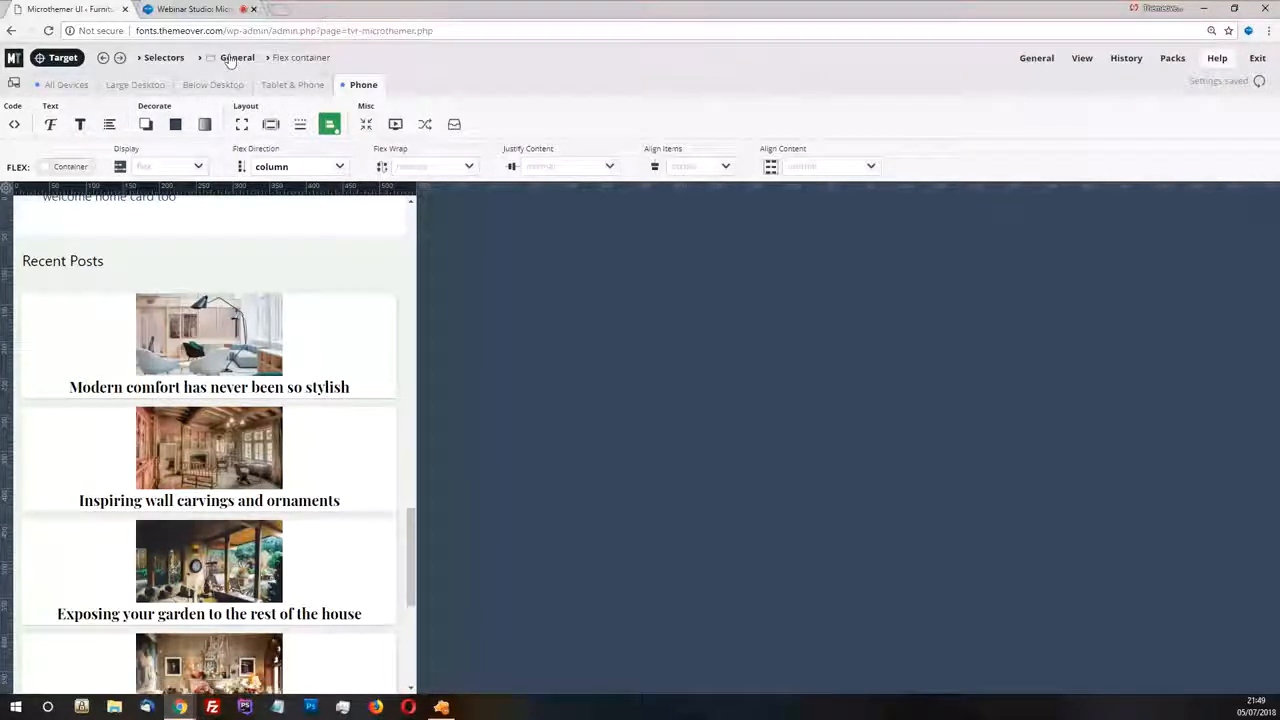
# Target the first post's image, go to the existing Recent posts image selector, and set its width to auto for Phone
pyautogui.click(58, 58)
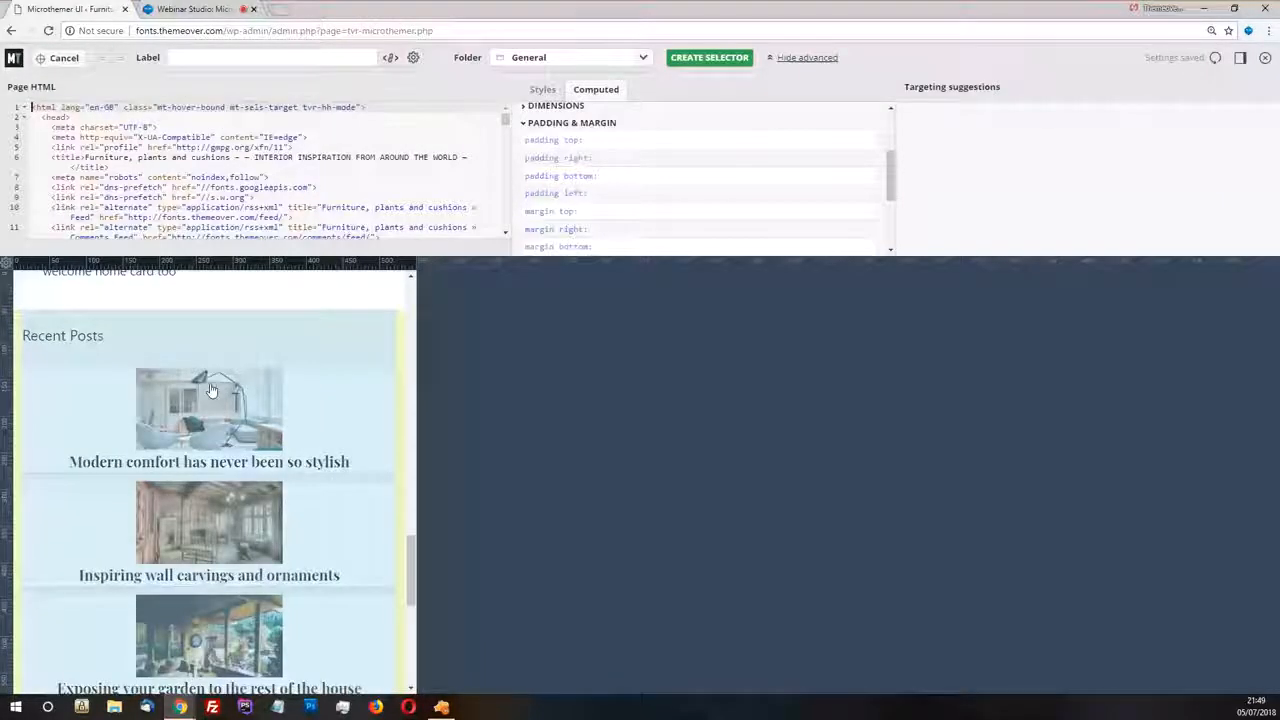
pyautogui.click(211, 390)
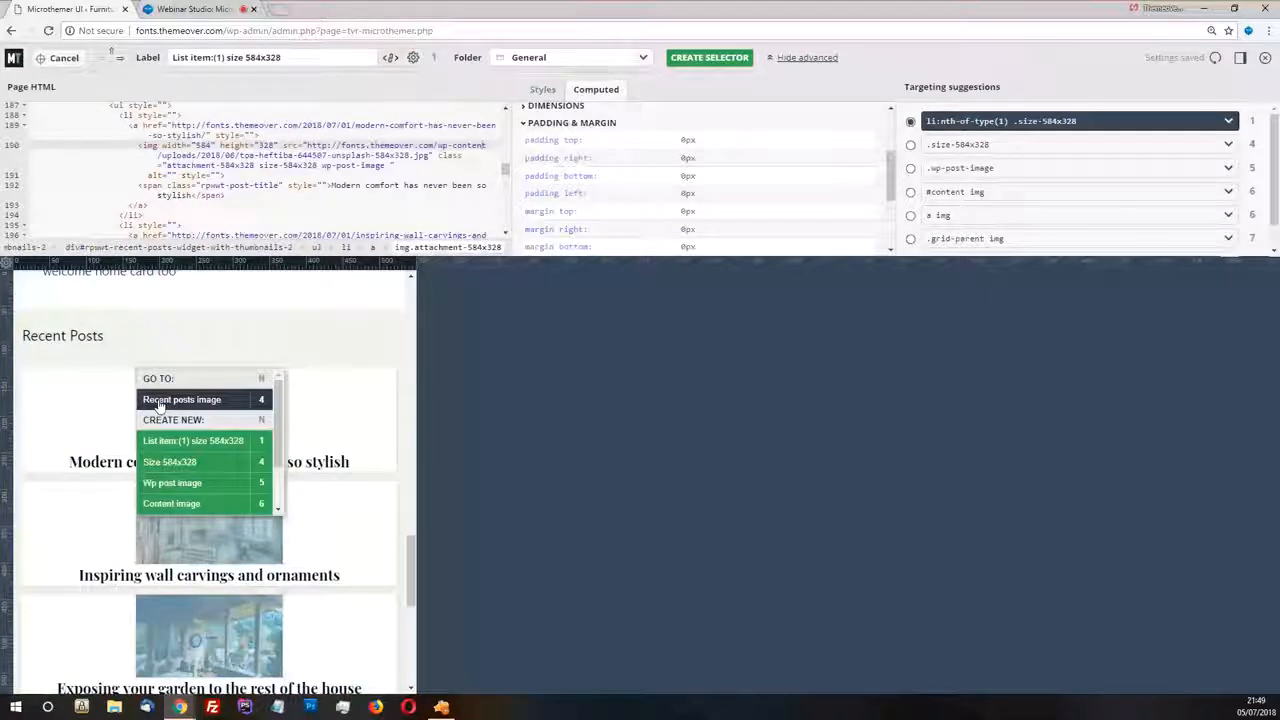
pyautogui.click(200, 397)
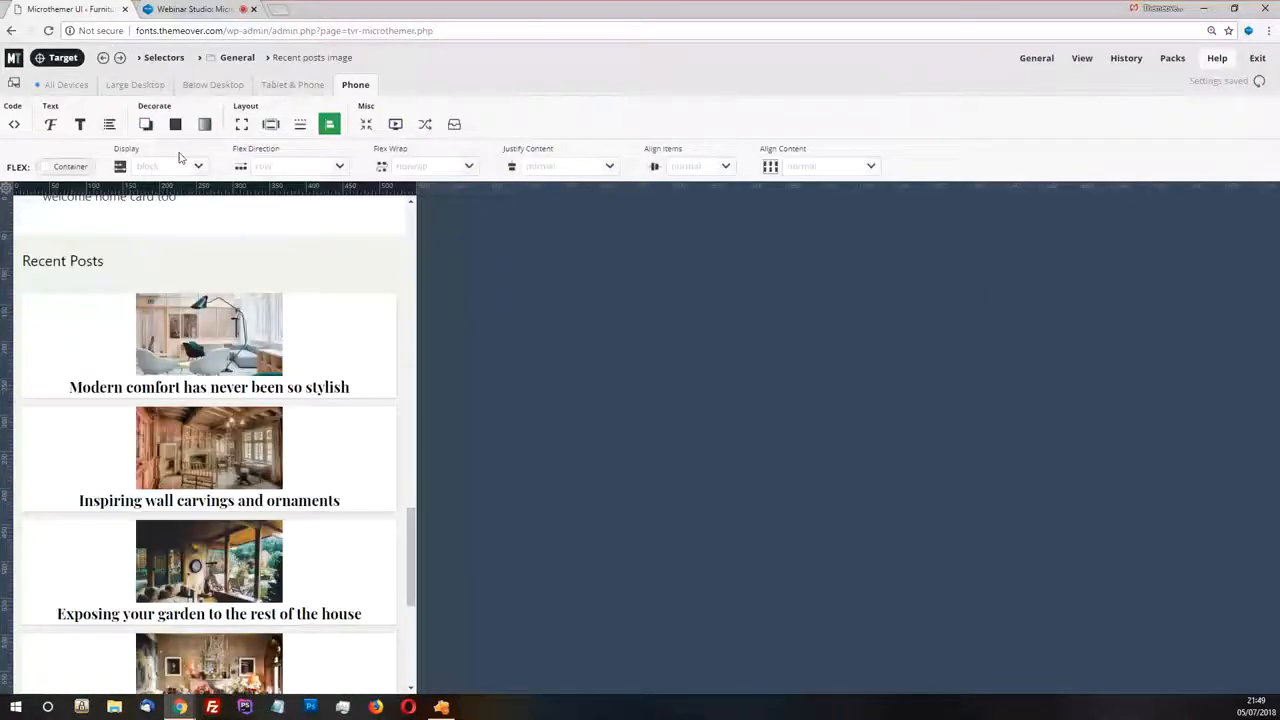
pyautogui.click(66, 84)
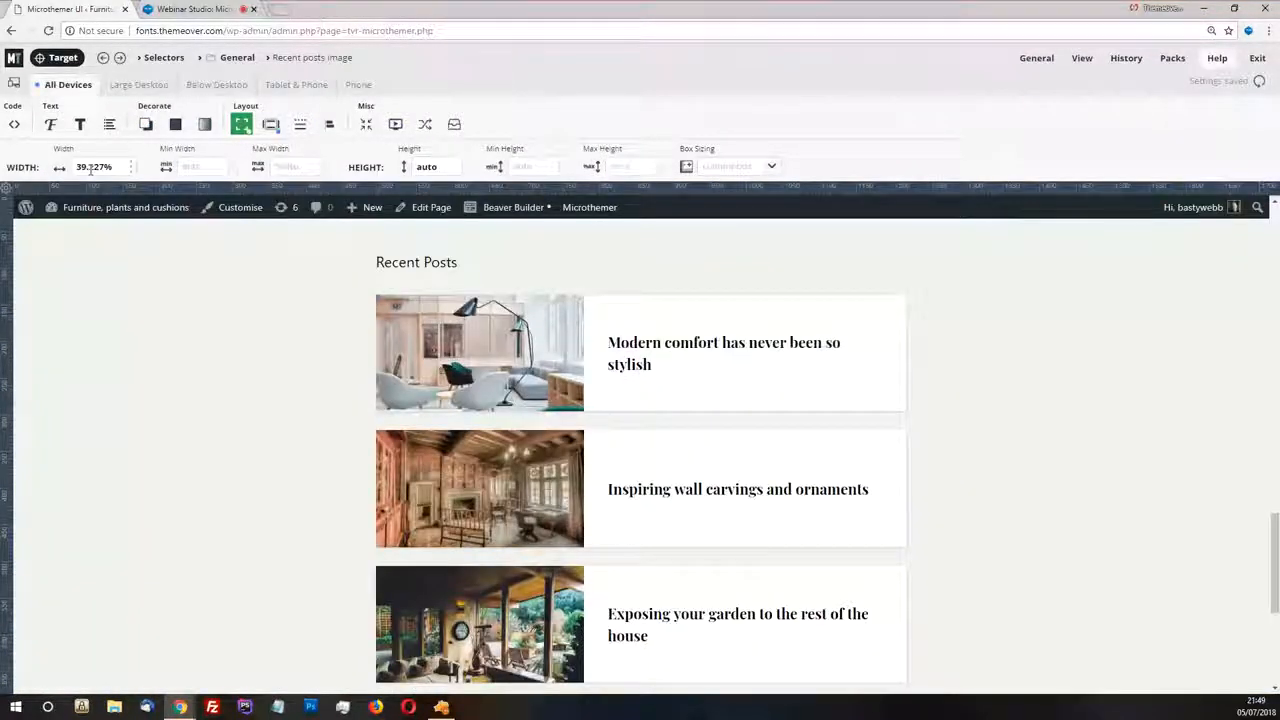
pyautogui.click(358, 84)
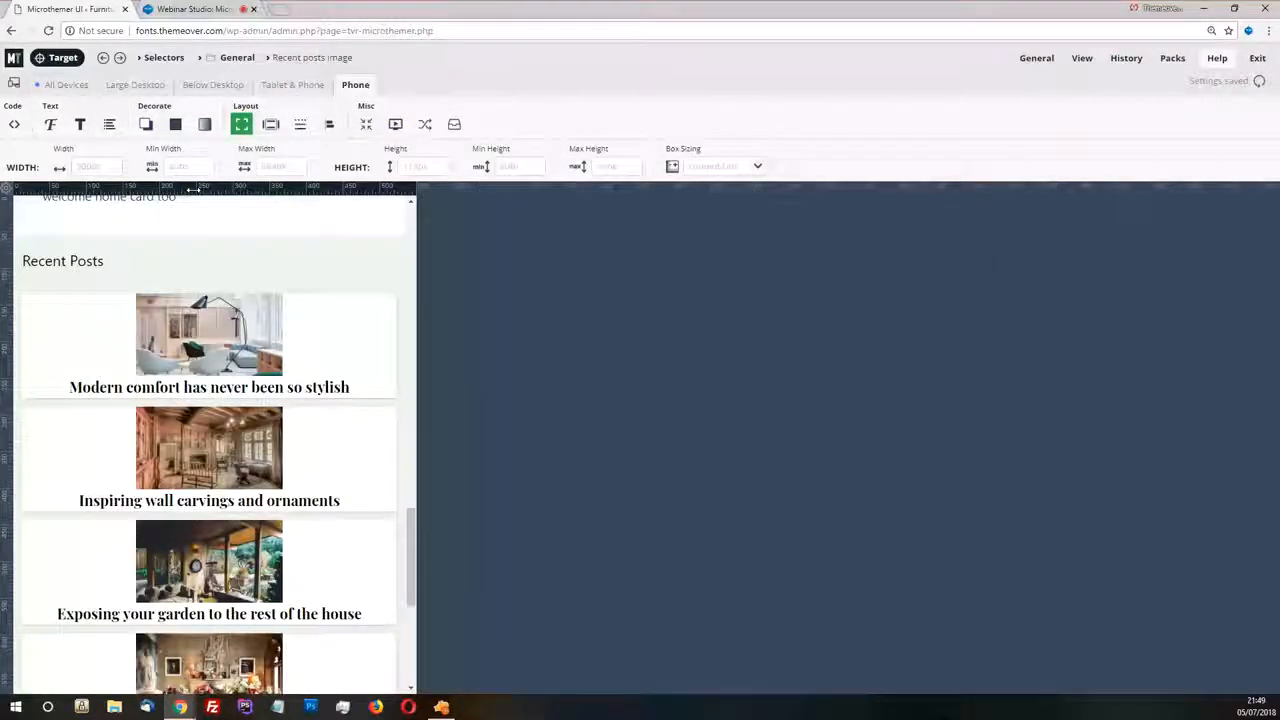
pyautogui.write('auto')
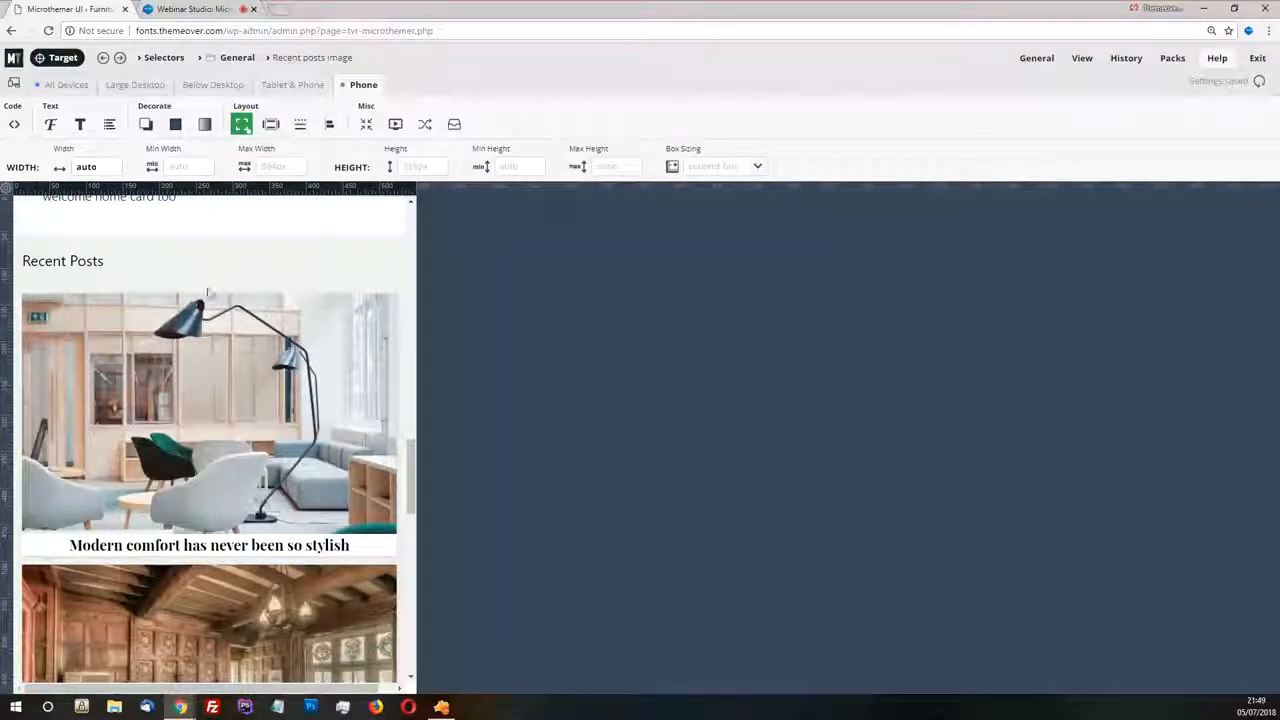
pyautogui.scroll(-1, 208, 292)
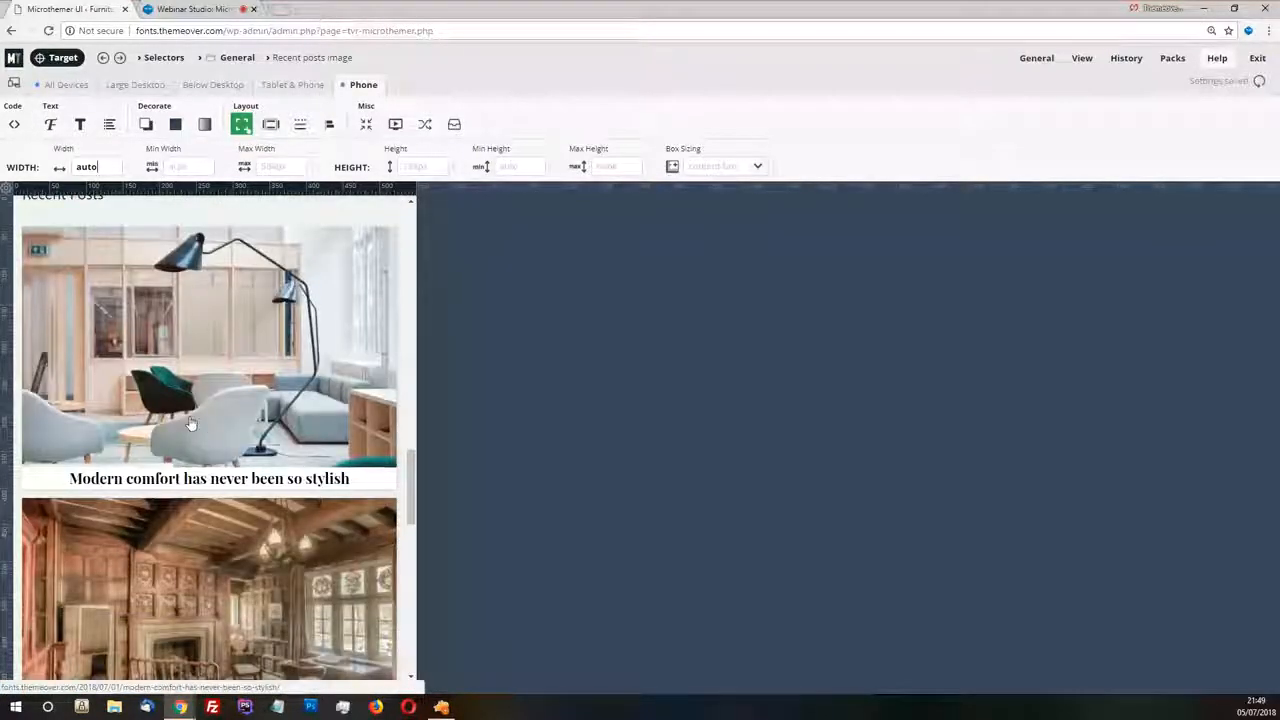
# Target the first post's title, go to the existing selector for all post titles, and set its padding to 8 on all sides for Phone
pyautogui.click(120, 58)
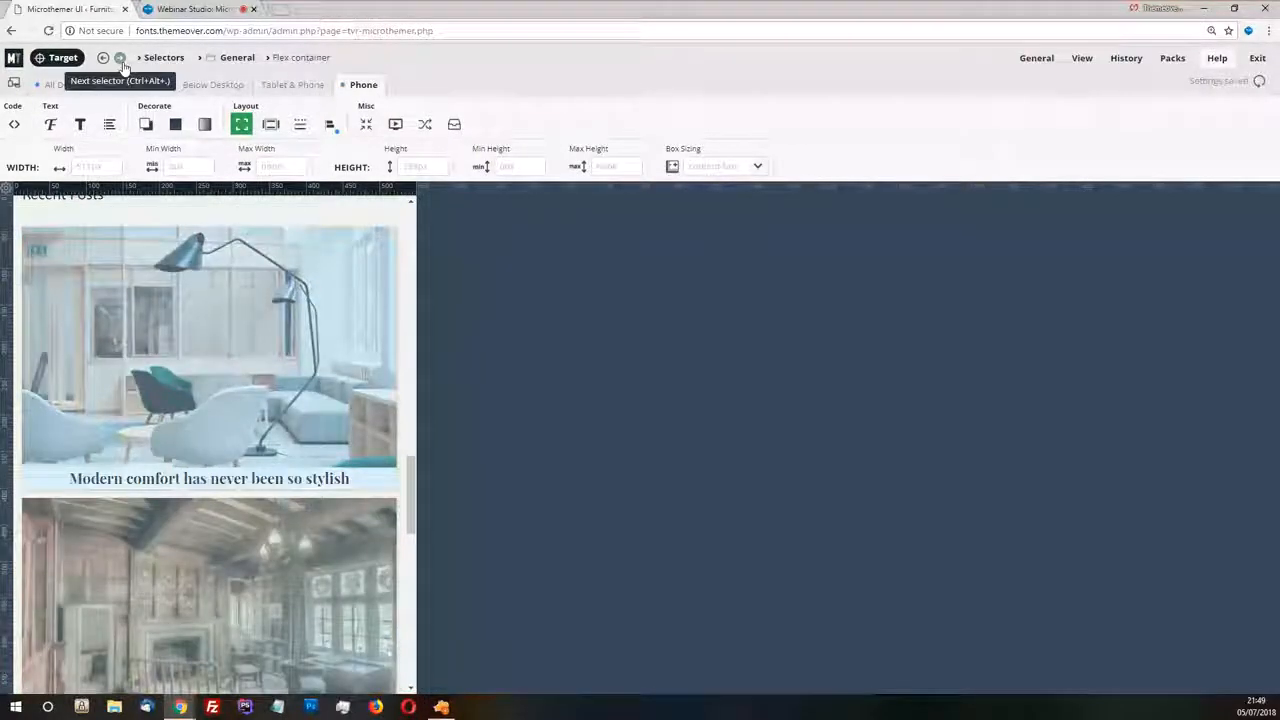
pyautogui.click(63, 58)
pyautogui.click(90, 553)
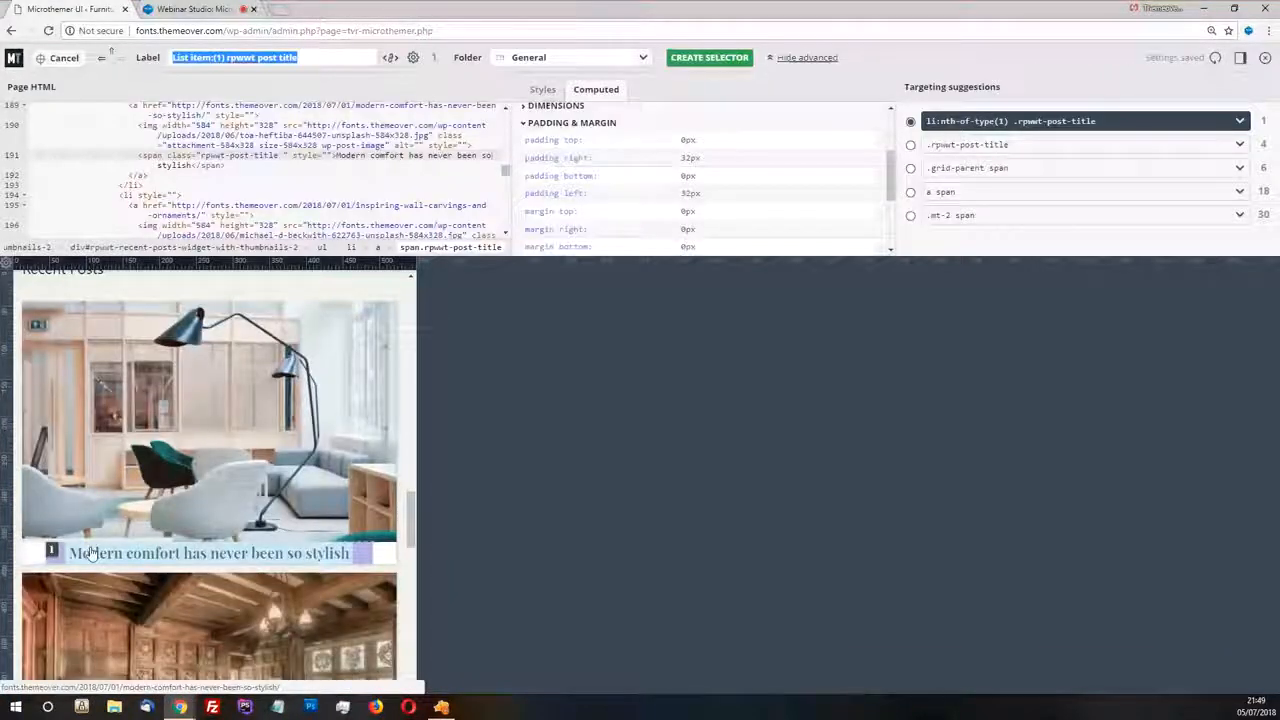
pyautogui.click(92, 553)
pyautogui.click(114, 571)
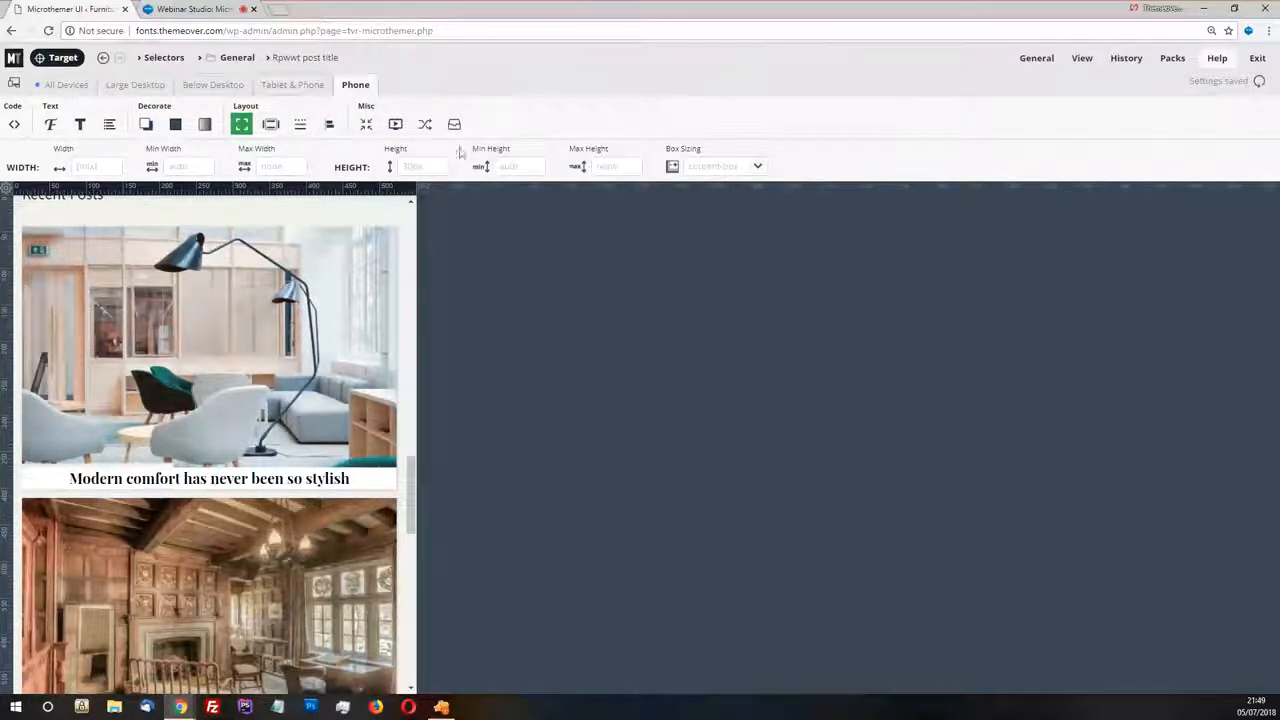
pyautogui.click(271, 125)
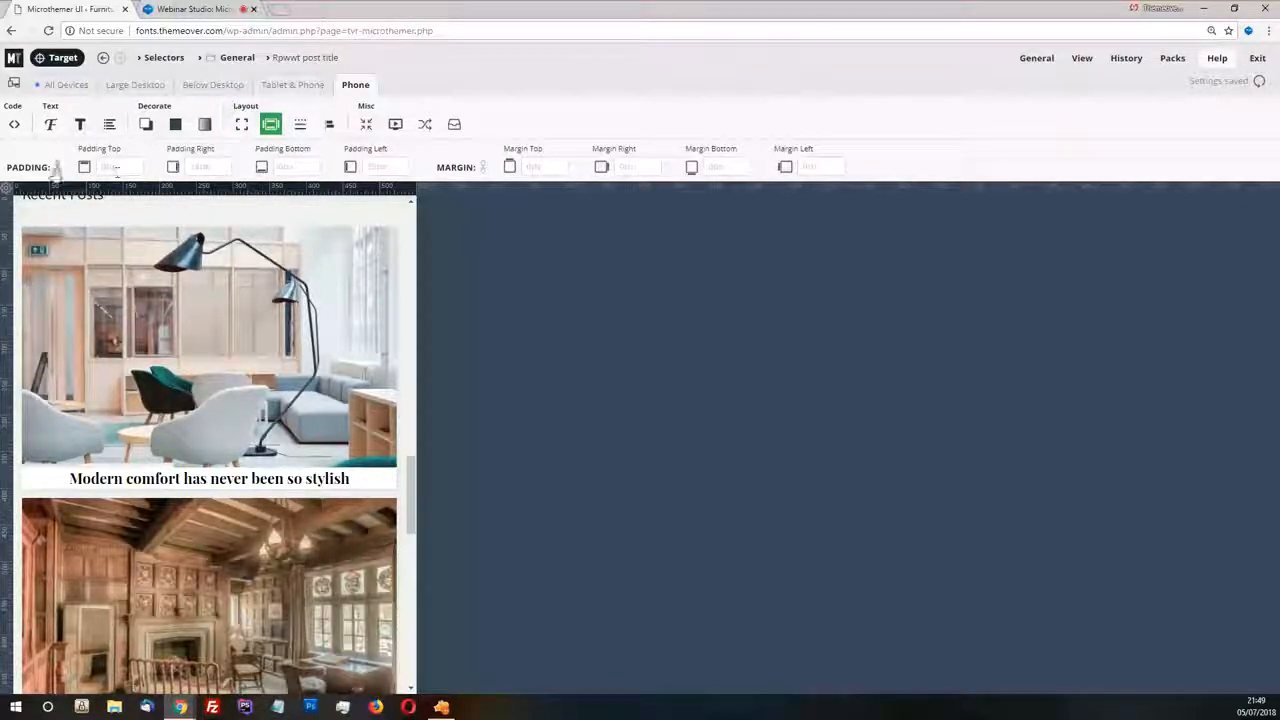
pyautogui.click(137, 168)
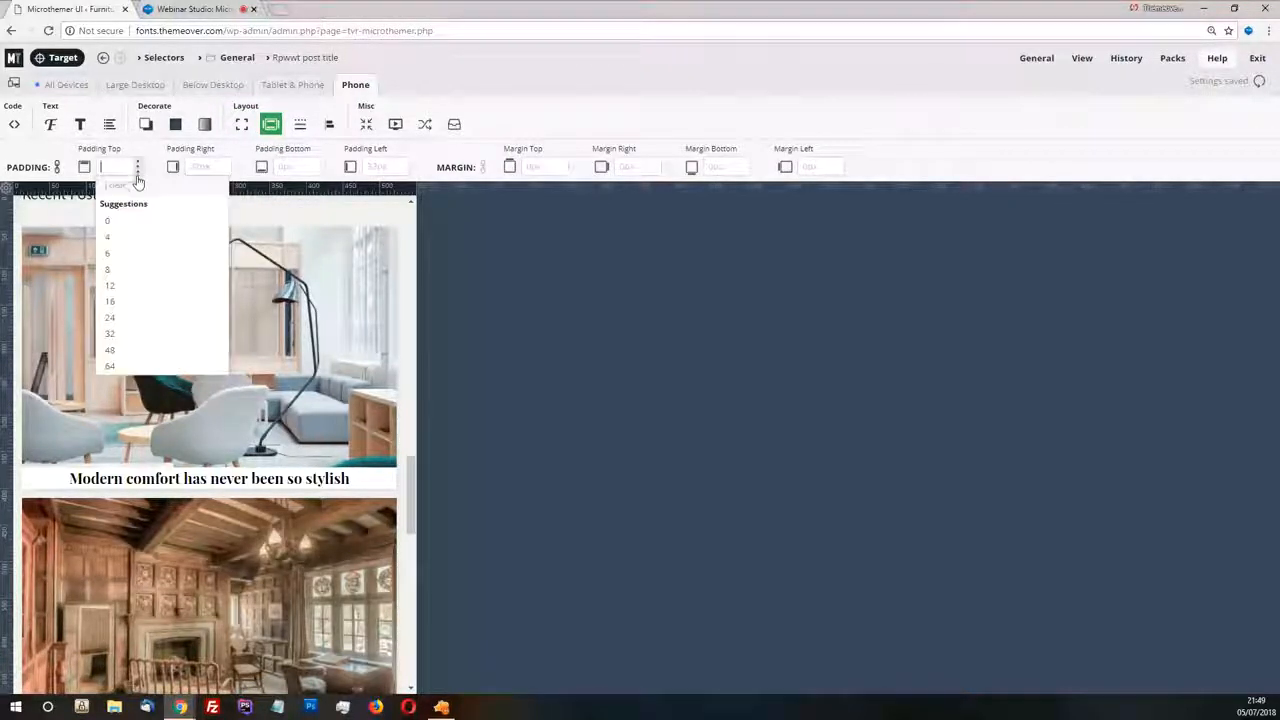
pyautogui.click(121, 270)
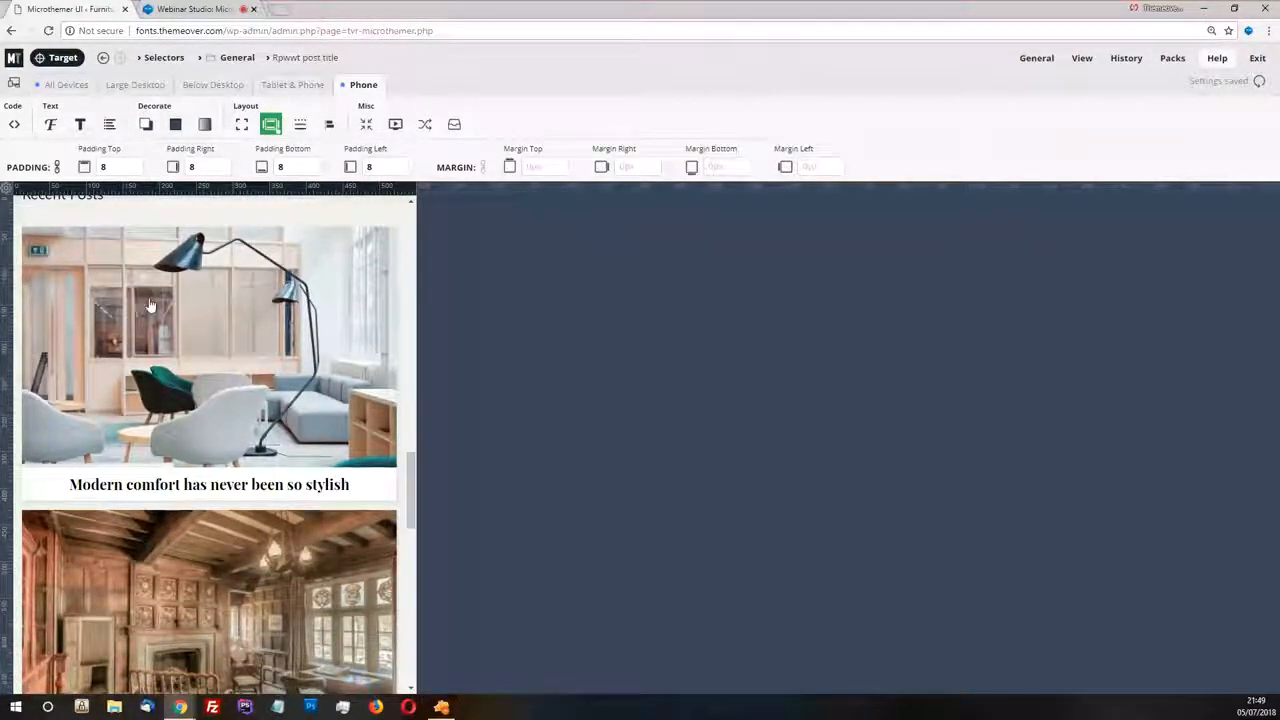
pyautogui.scroll(-1, 158, 405)
pyautogui.moveTo(415, 186)
pyautogui.mouseDown()
pyautogui.moveTo(276, 186)
pyautogui.moveTo(408, 186)
pyautogui.mouseUp()
# Set the post titles' font size to 18 for Phone and review the stacked cards in the preview
pyautogui.click(50, 124)
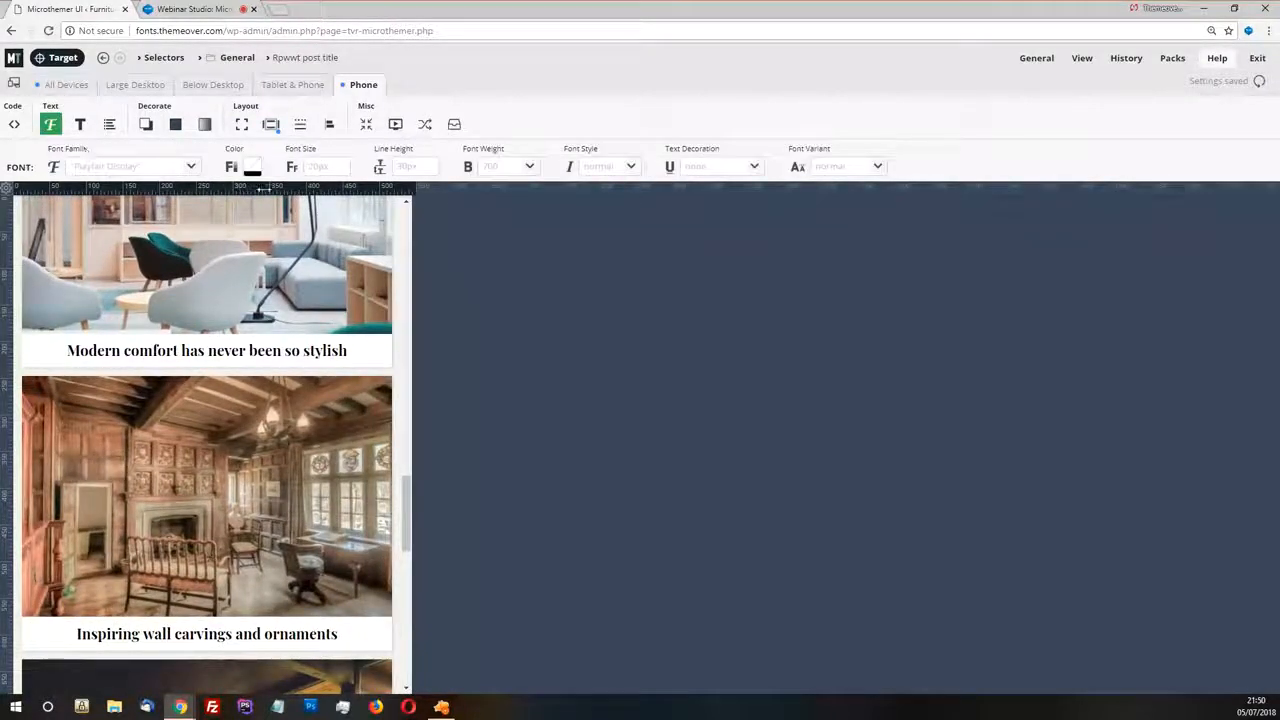
pyautogui.click(345, 172)
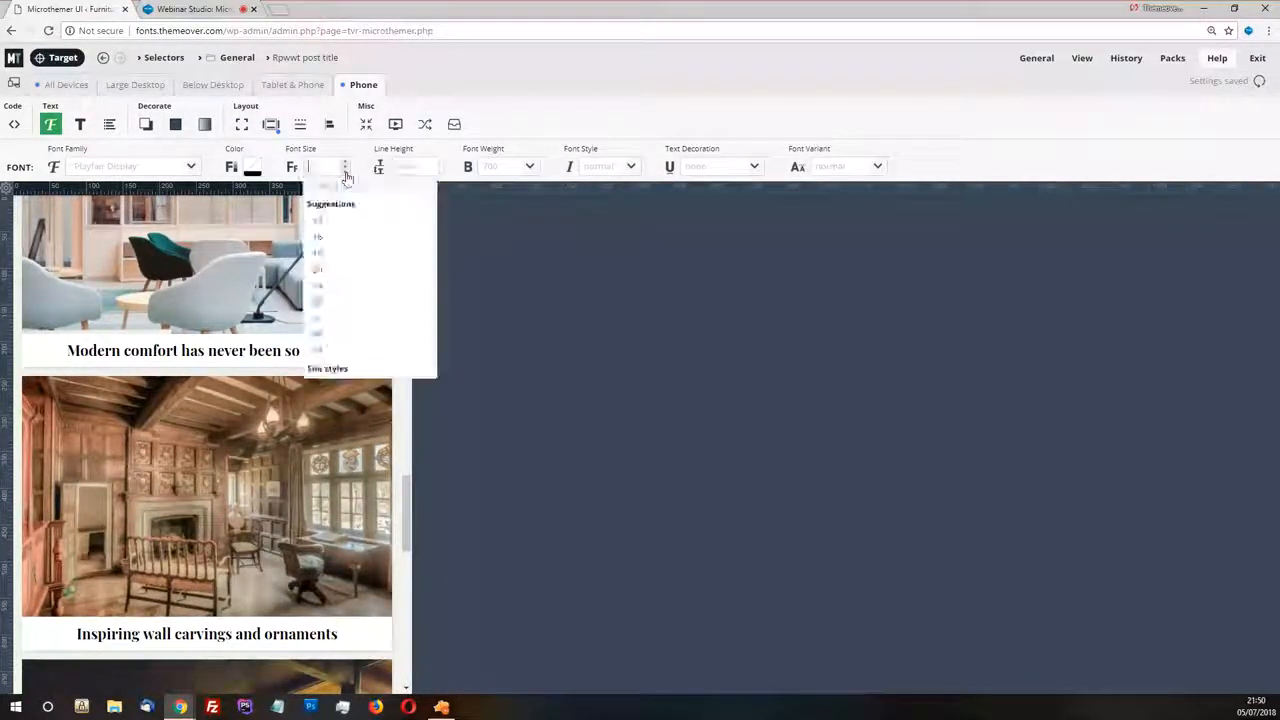
pyautogui.click(318, 254)
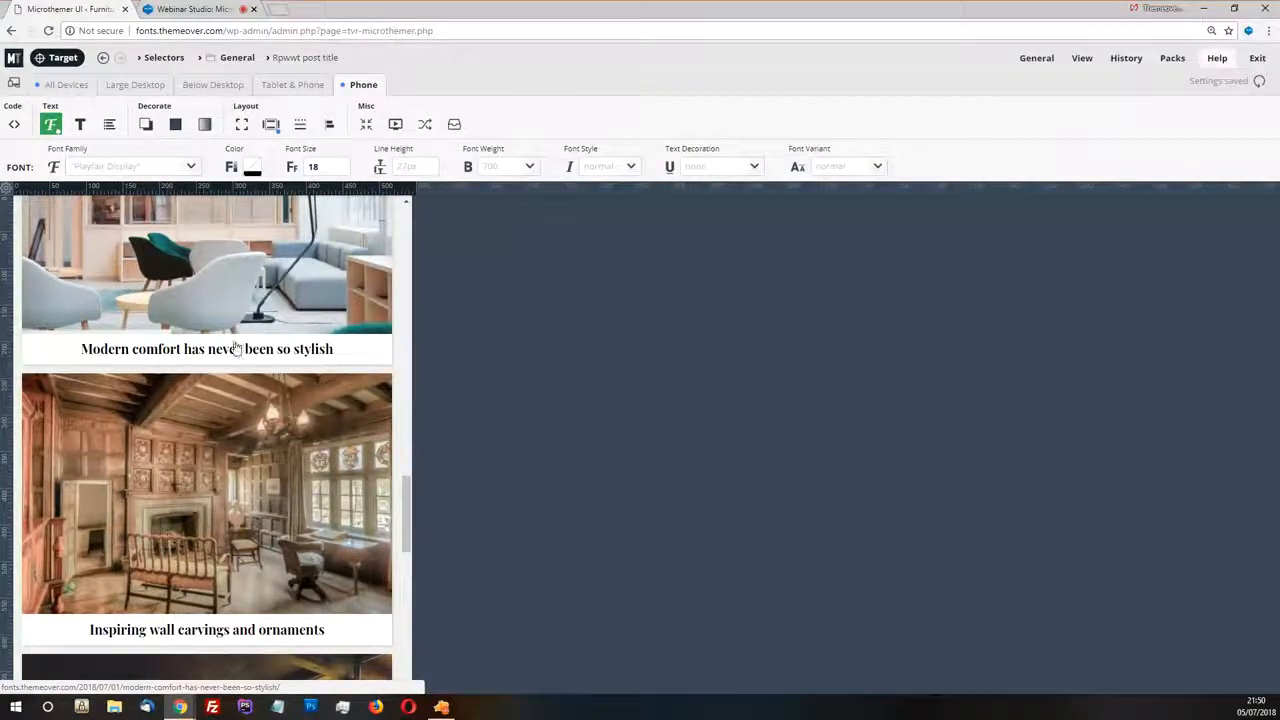
pyautogui.scroll(-4, 234, 352)
pyautogui.scroll(-4, 230, 350)
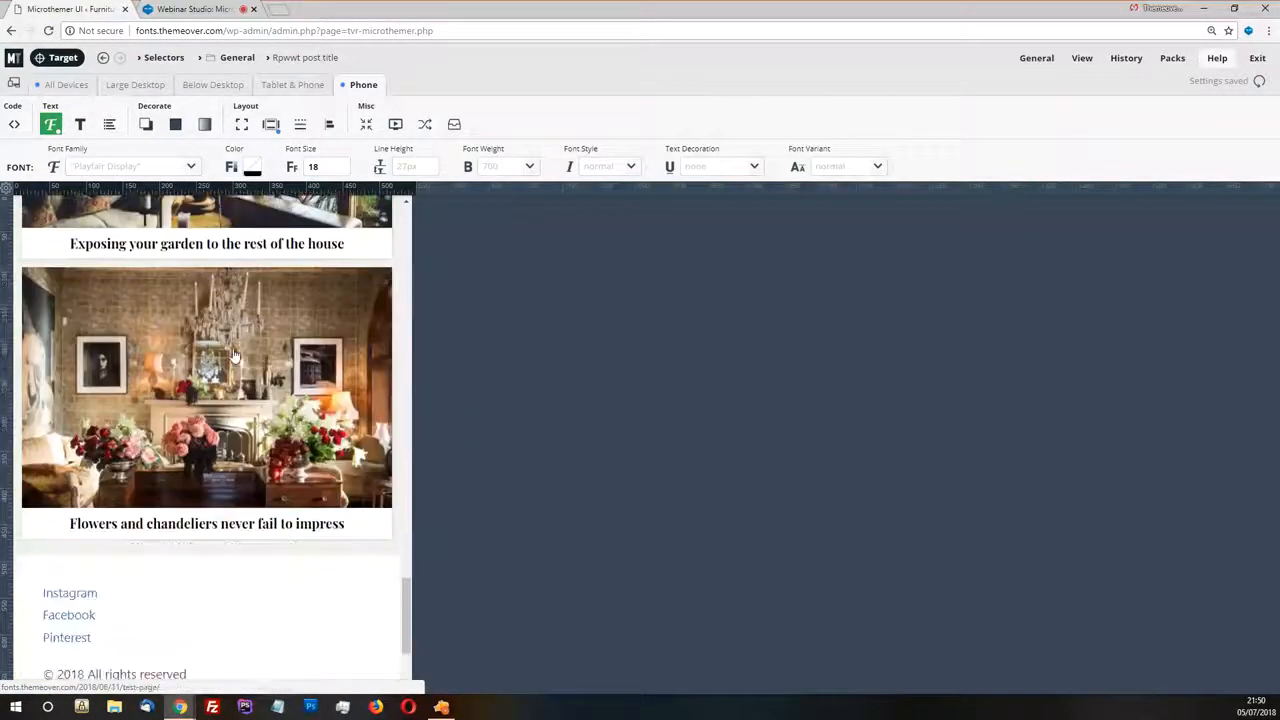
pyautogui.scroll(10, 235, 356)
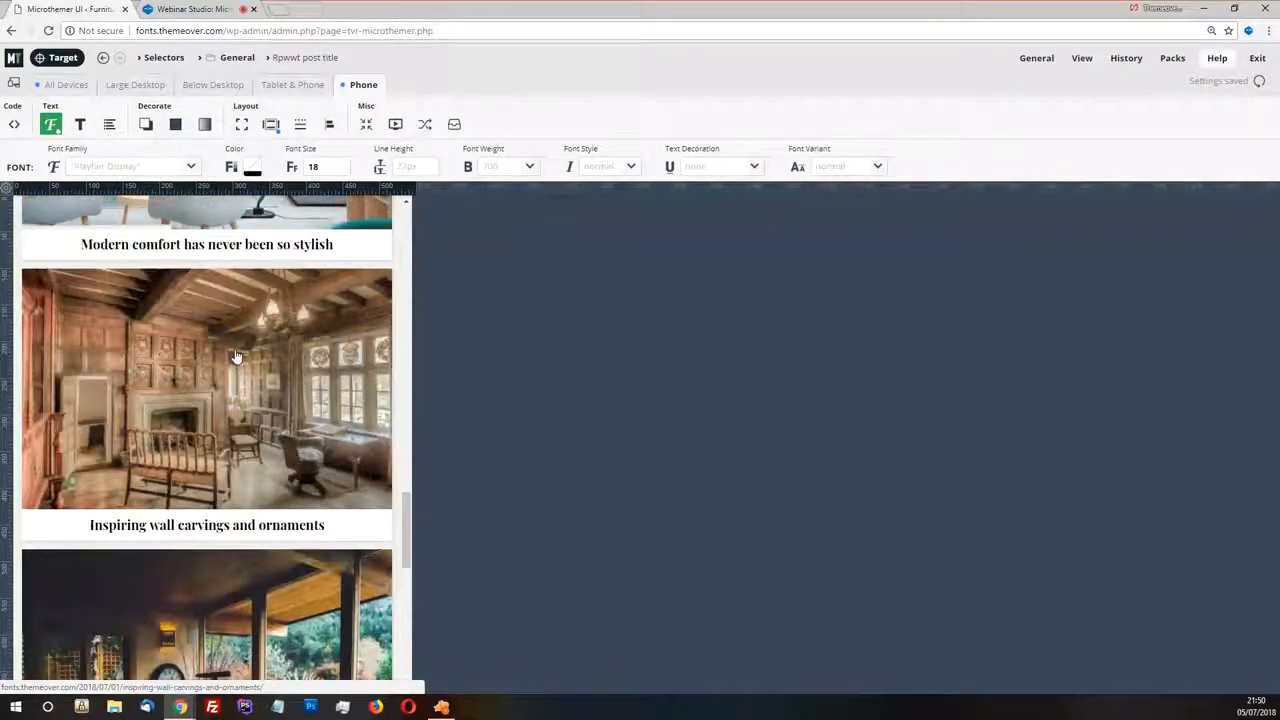
pyautogui.scroll(2, 234, 357)
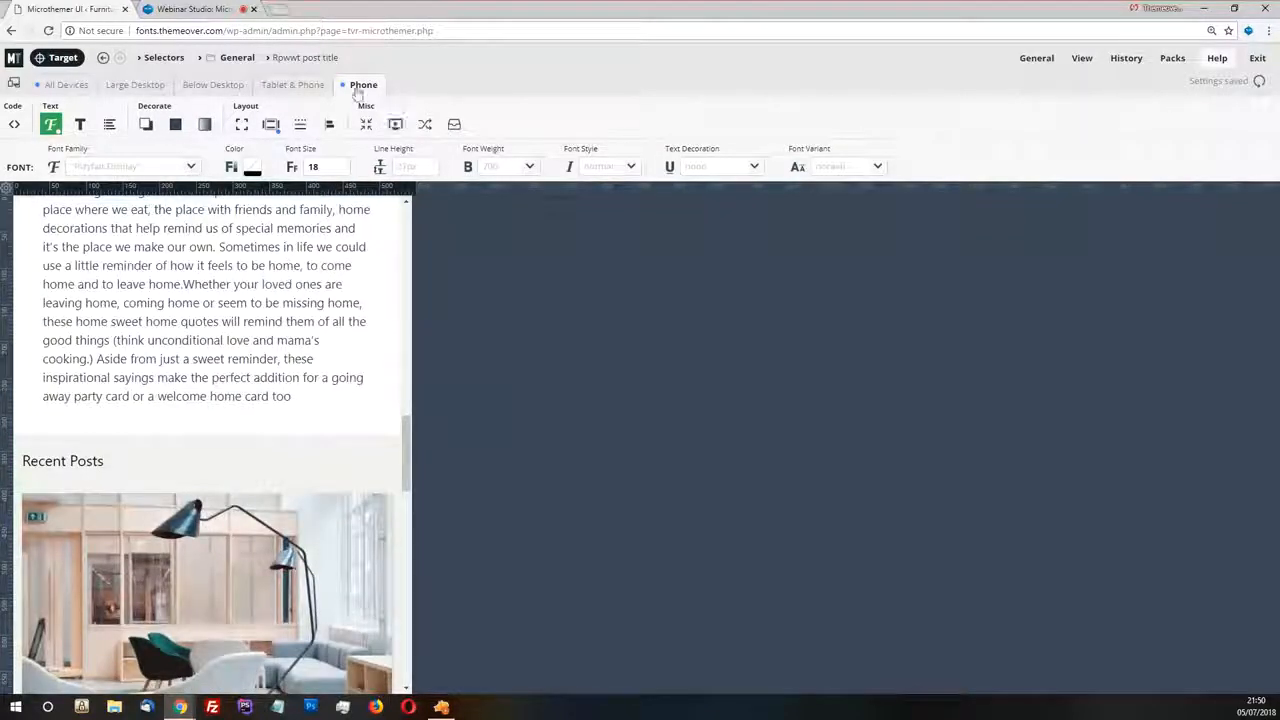
# Return to the All Devices view and review the Recent Posts cards at full desktop width
pyautogui.click(64, 85)
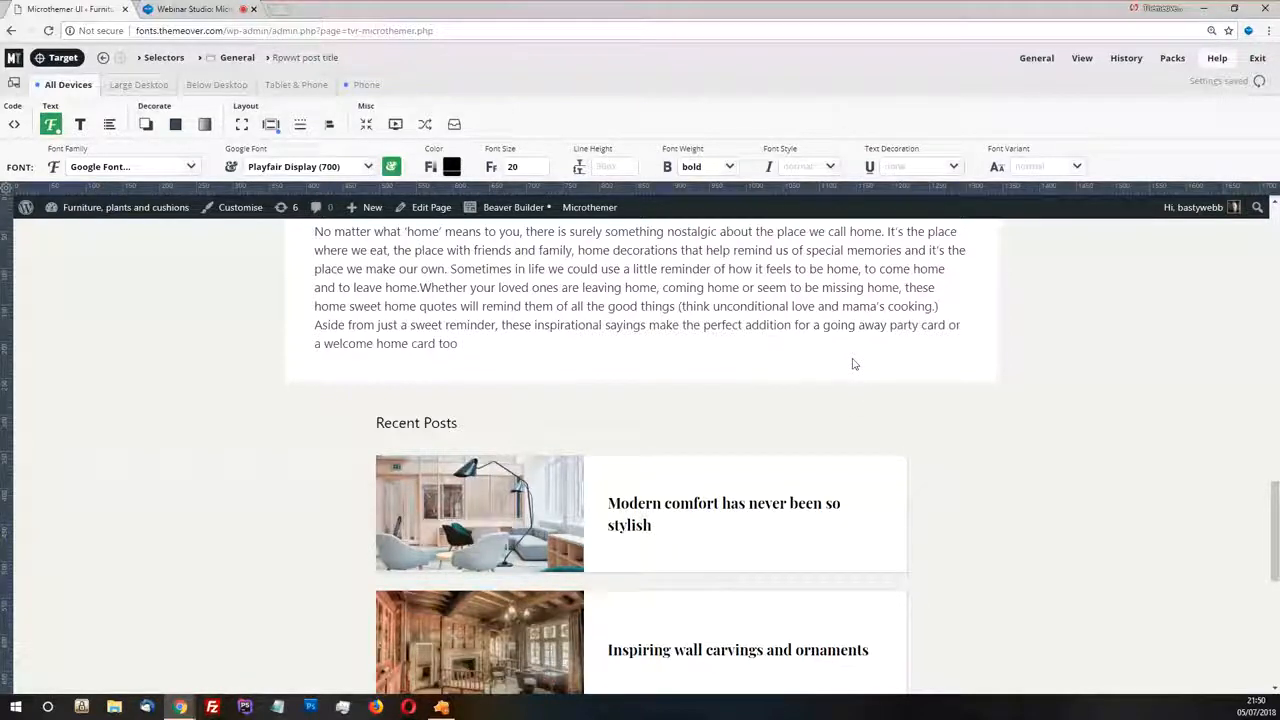
pyautogui.scroll(-2, 853, 364)
pyautogui.scroll(-3, 853, 366)
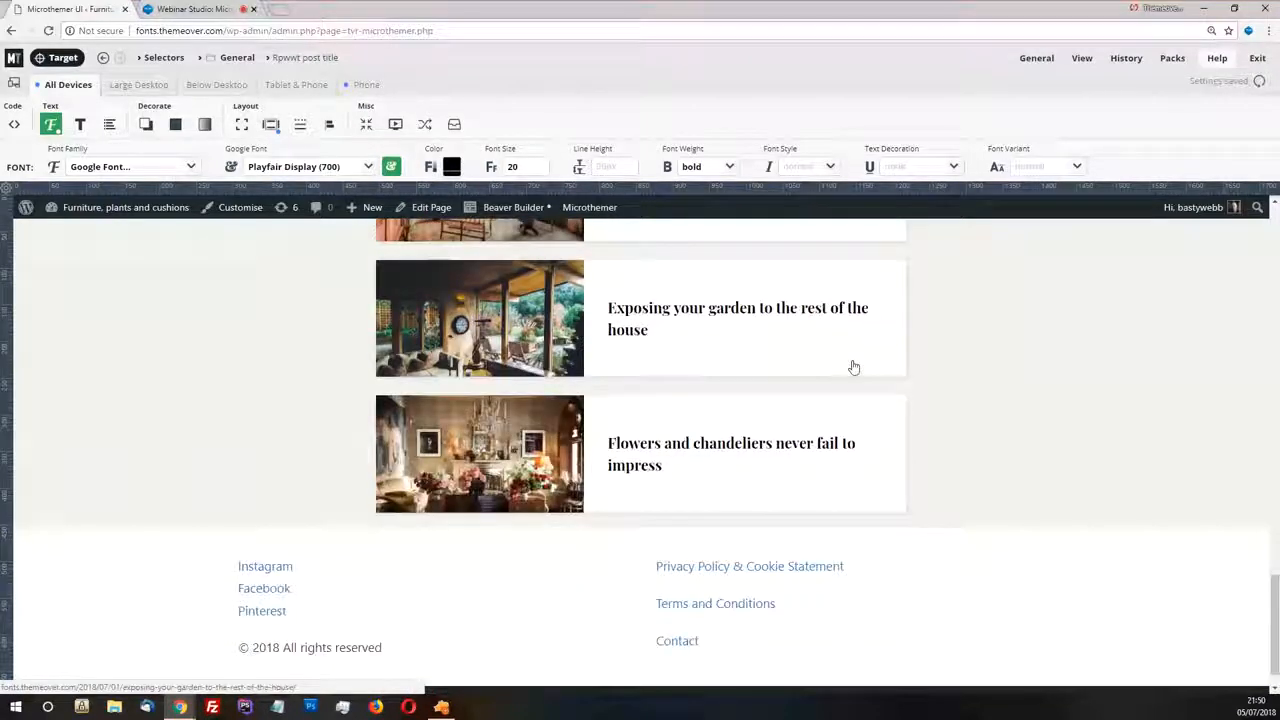
pyautogui.scroll(2, 905, 379)
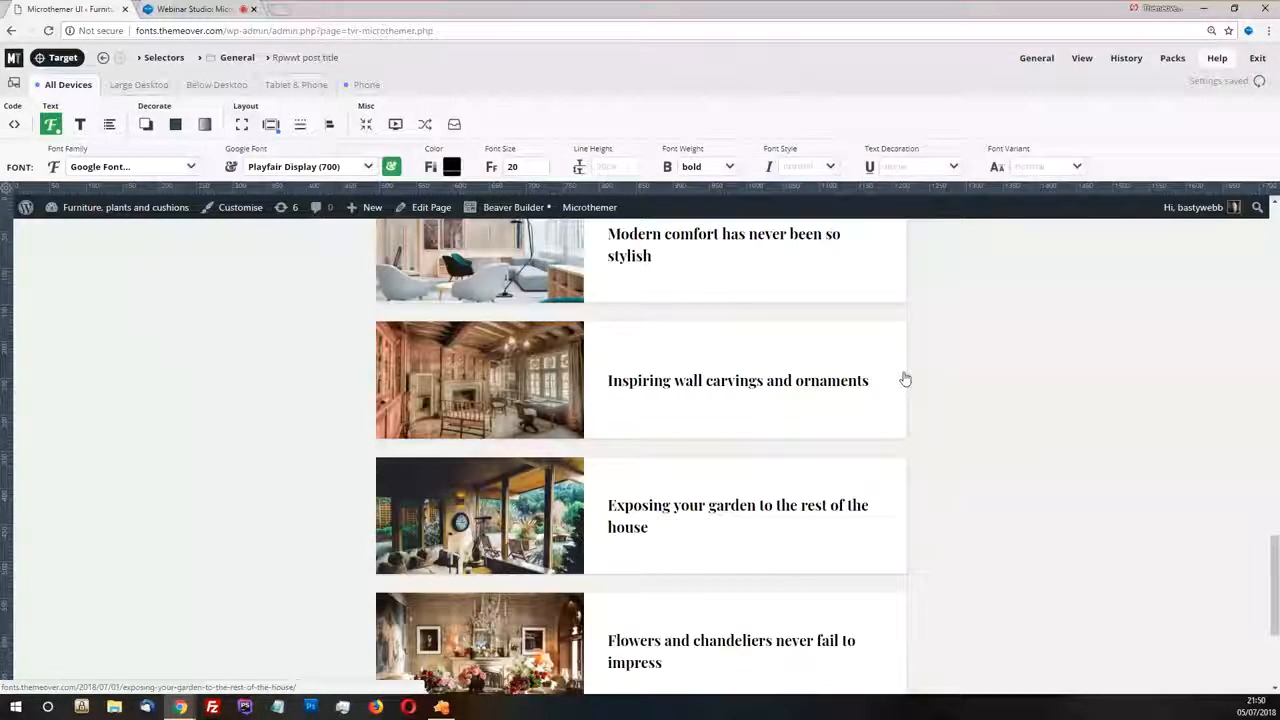
pyautogui.scroll(1, 905, 379)
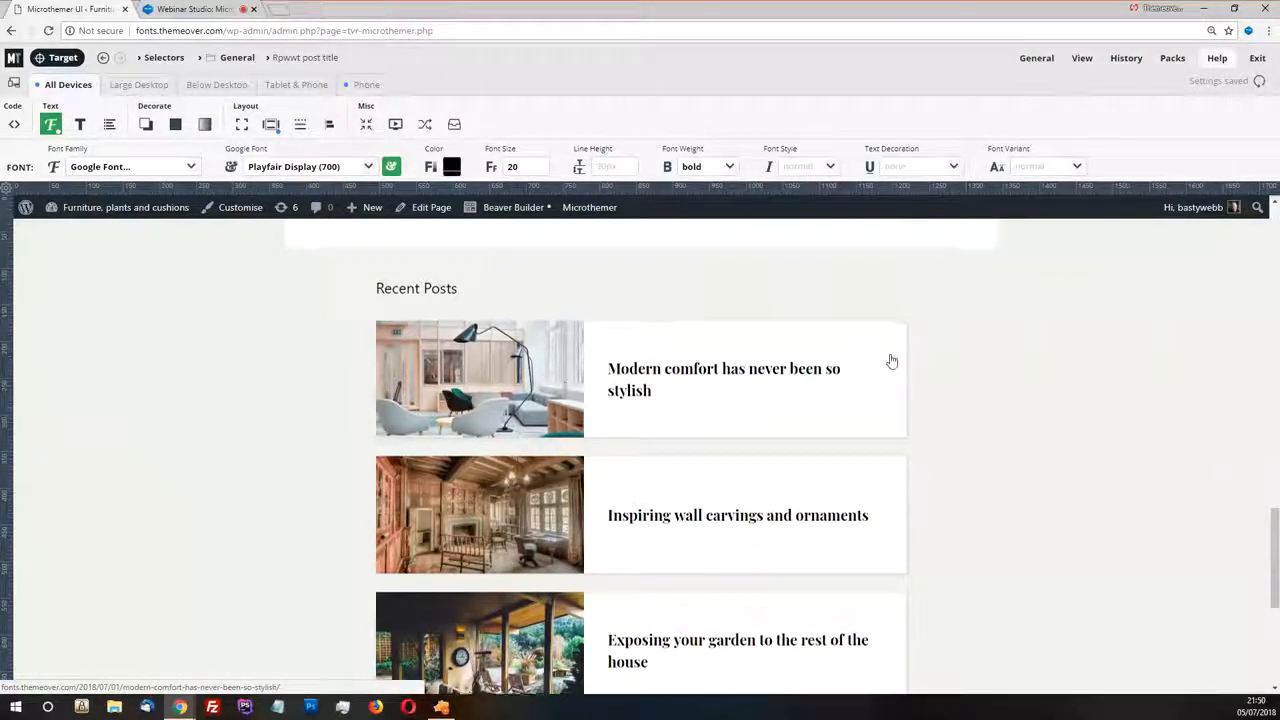
pyautogui.scroll(-1, 905, 370)
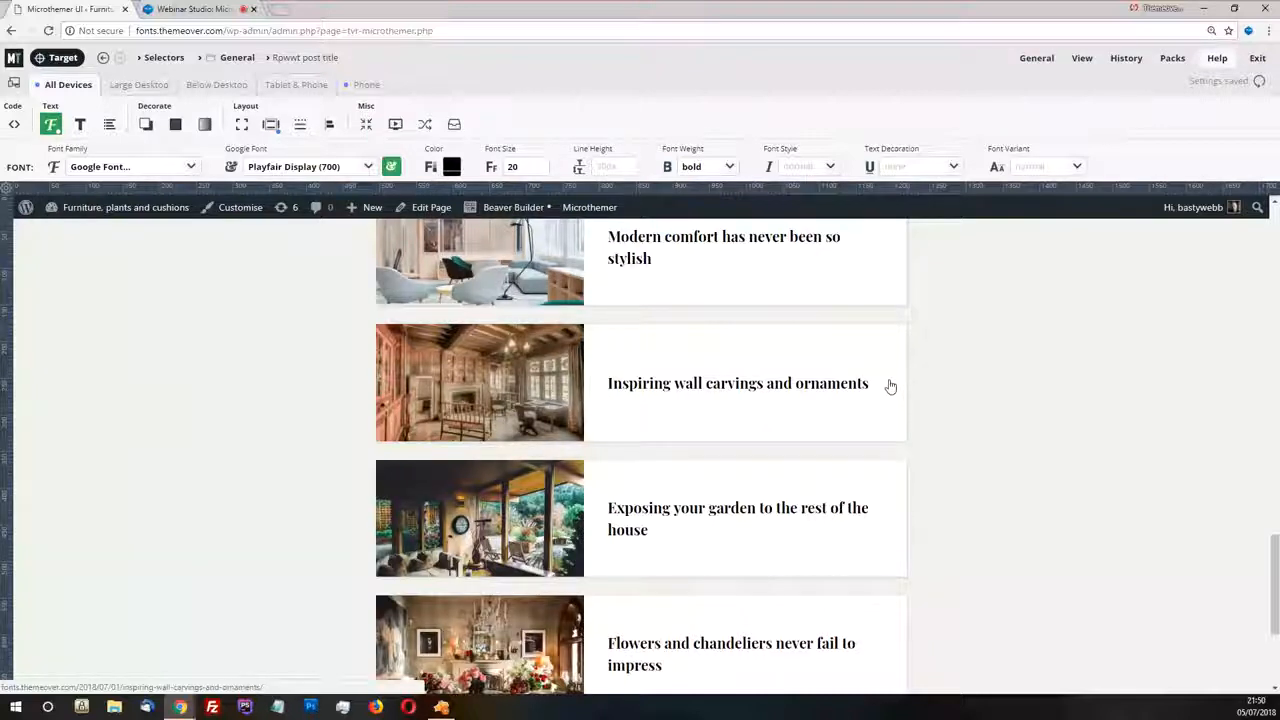
pyautogui.scroll(3, 905, 388)
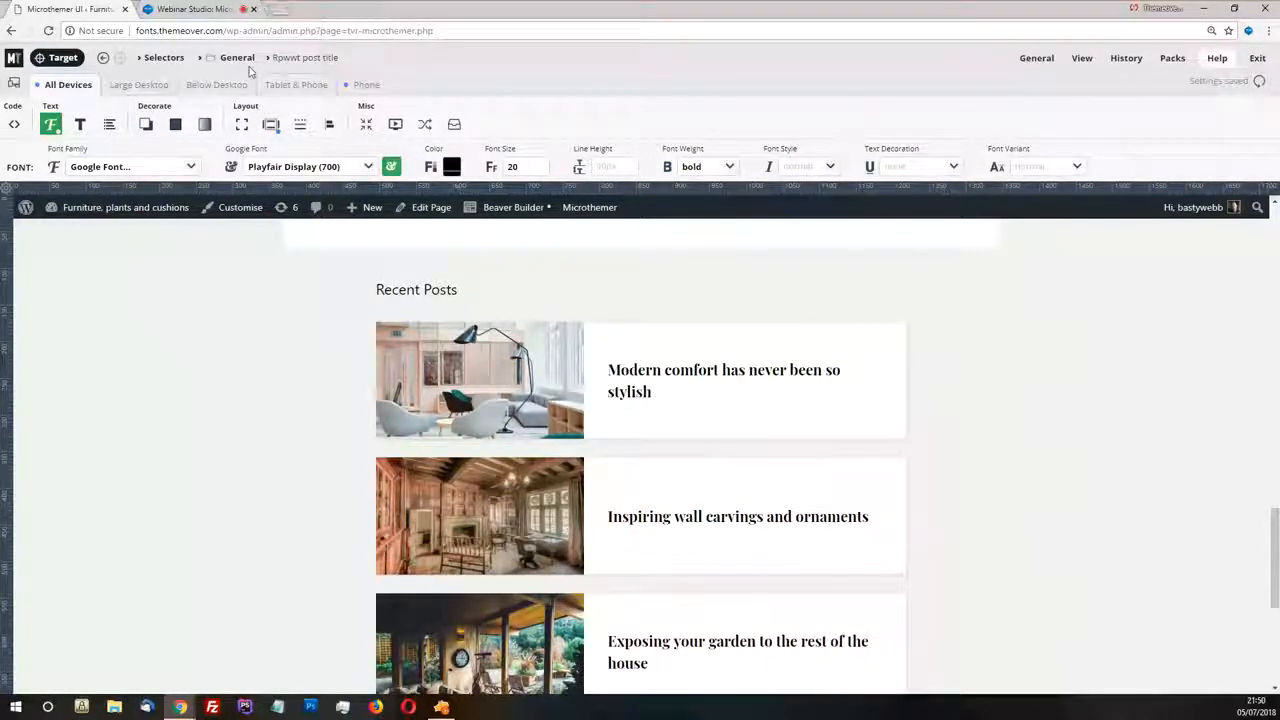
# Move the Masthead, Main title and Site description selectors from the General folder into the Header folder
pyautogui.click(157, 60)
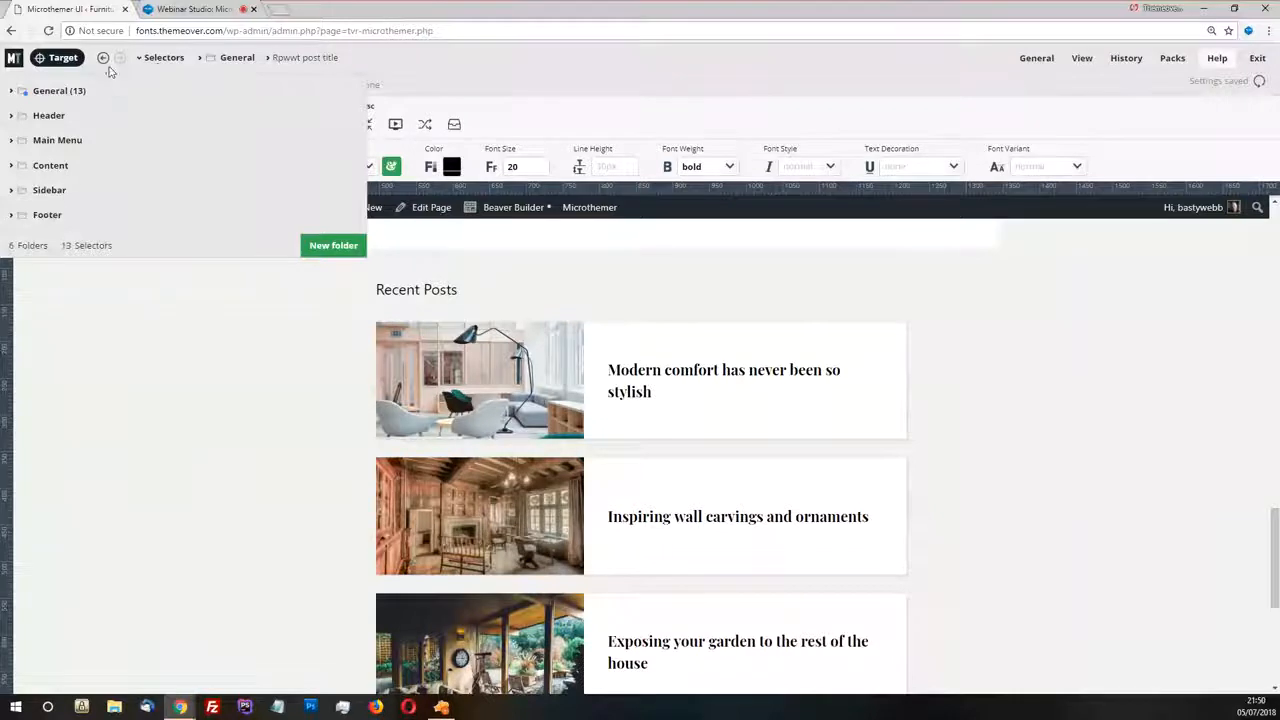
pyautogui.click(58, 91)
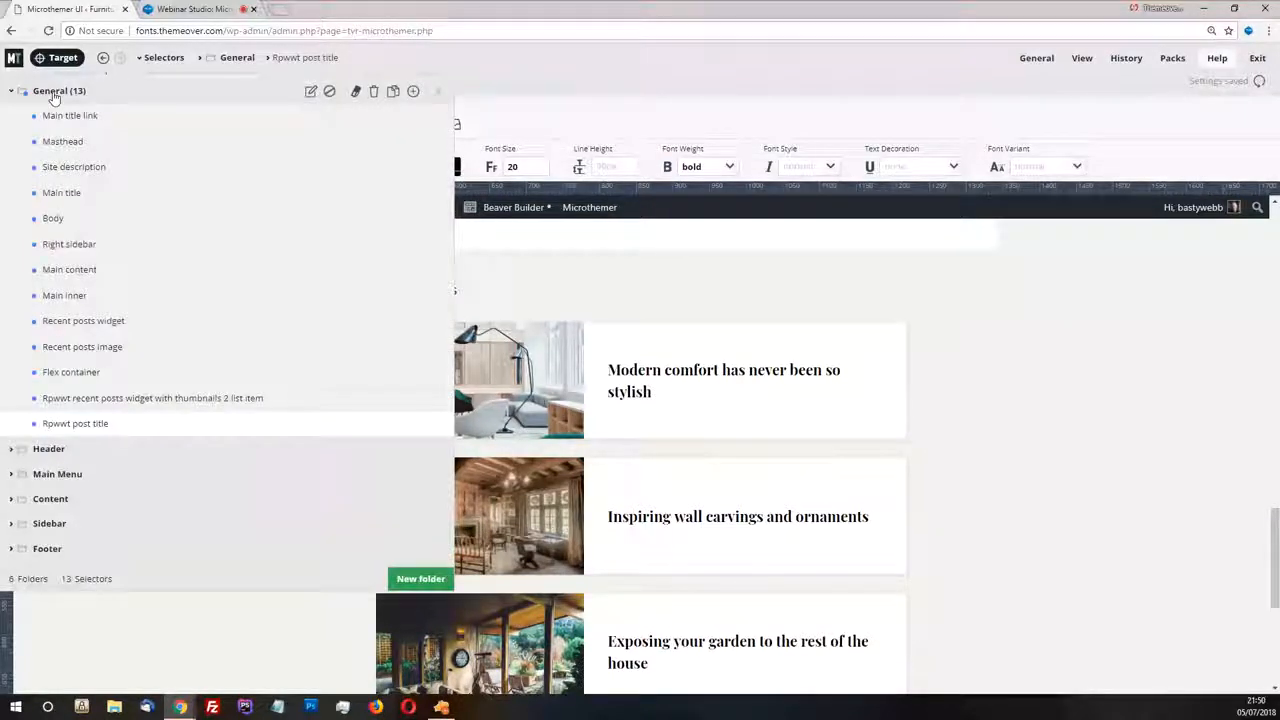
pyautogui.click(50, 448)
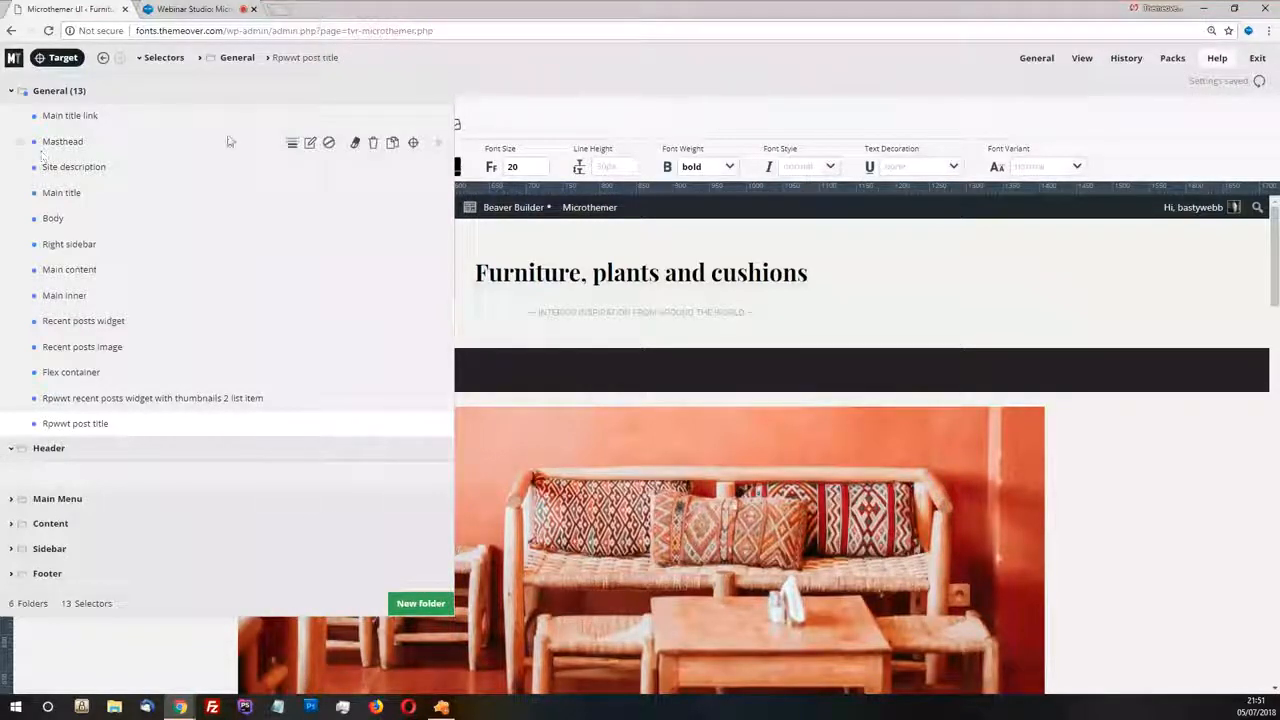
pyautogui.moveTo(15, 150); pyautogui.dragTo(45, 467)
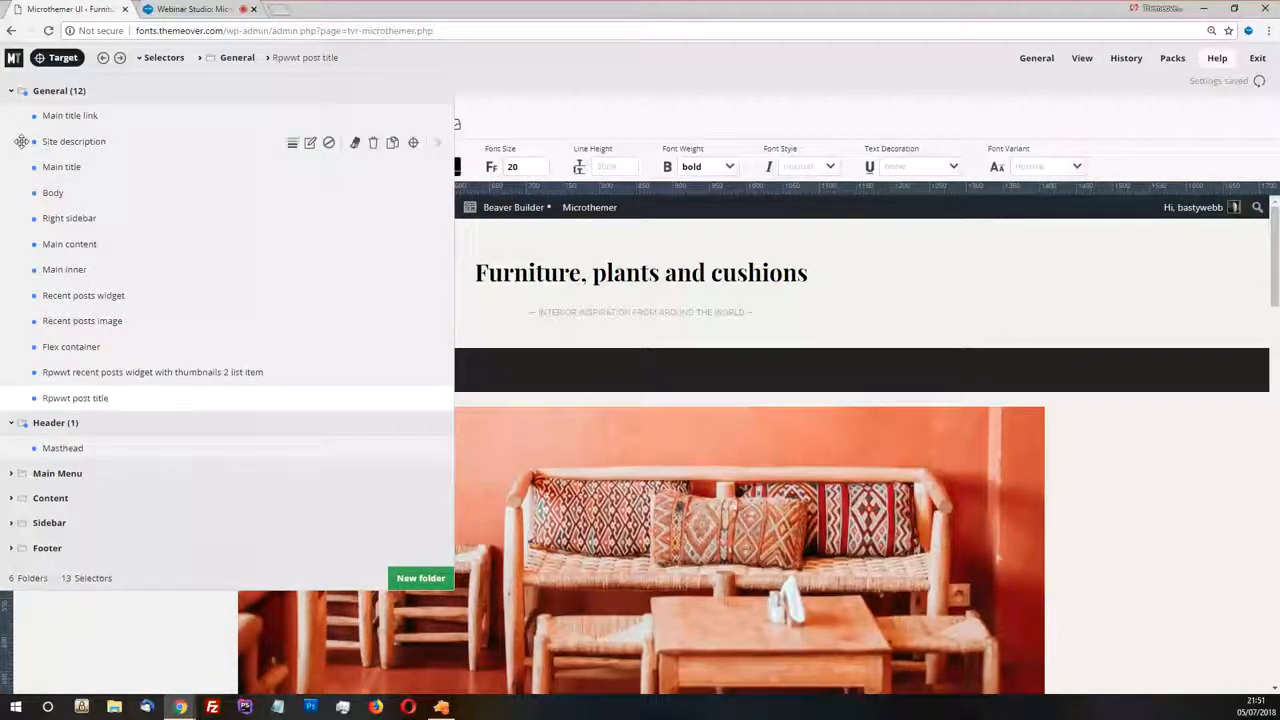
pyautogui.moveTo(21, 141); pyautogui.dragTo(45, 449)
pyautogui.moveTo(21, 141); pyautogui.dragTo(62, 432)
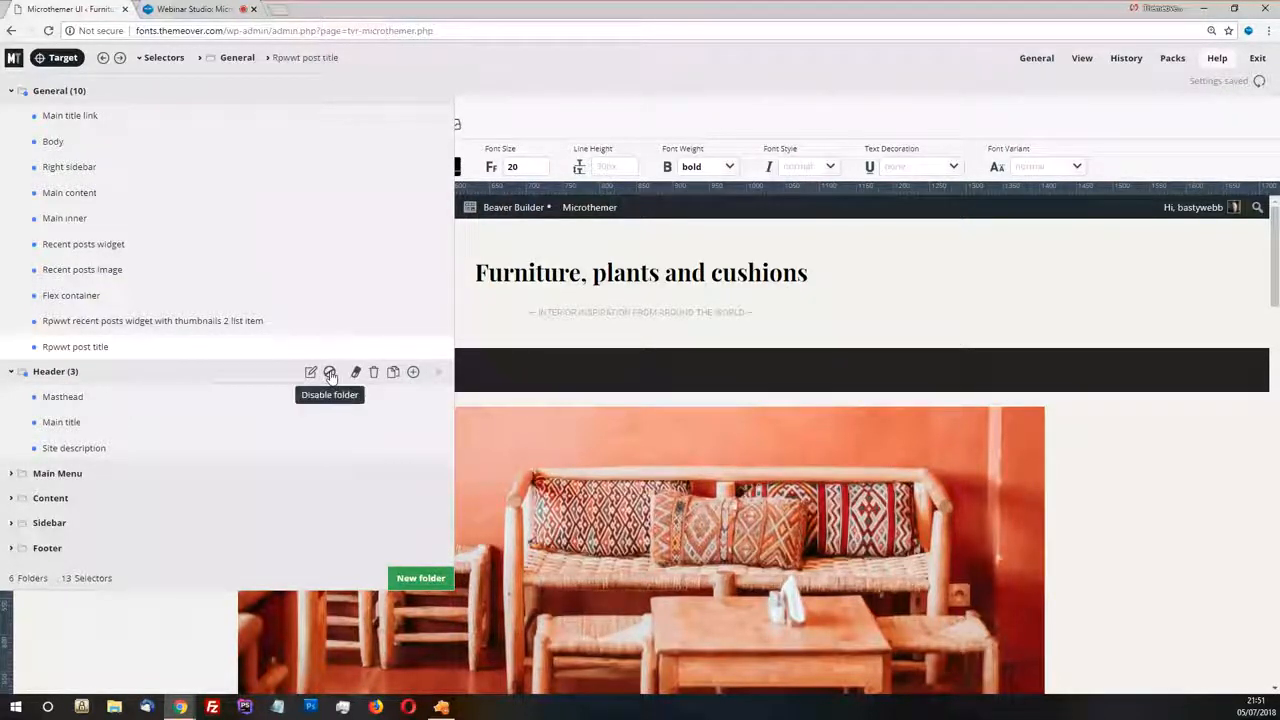
# Disable the Header folder to preview the page without its styles, and re-enable it
pyautogui.click(331, 373)
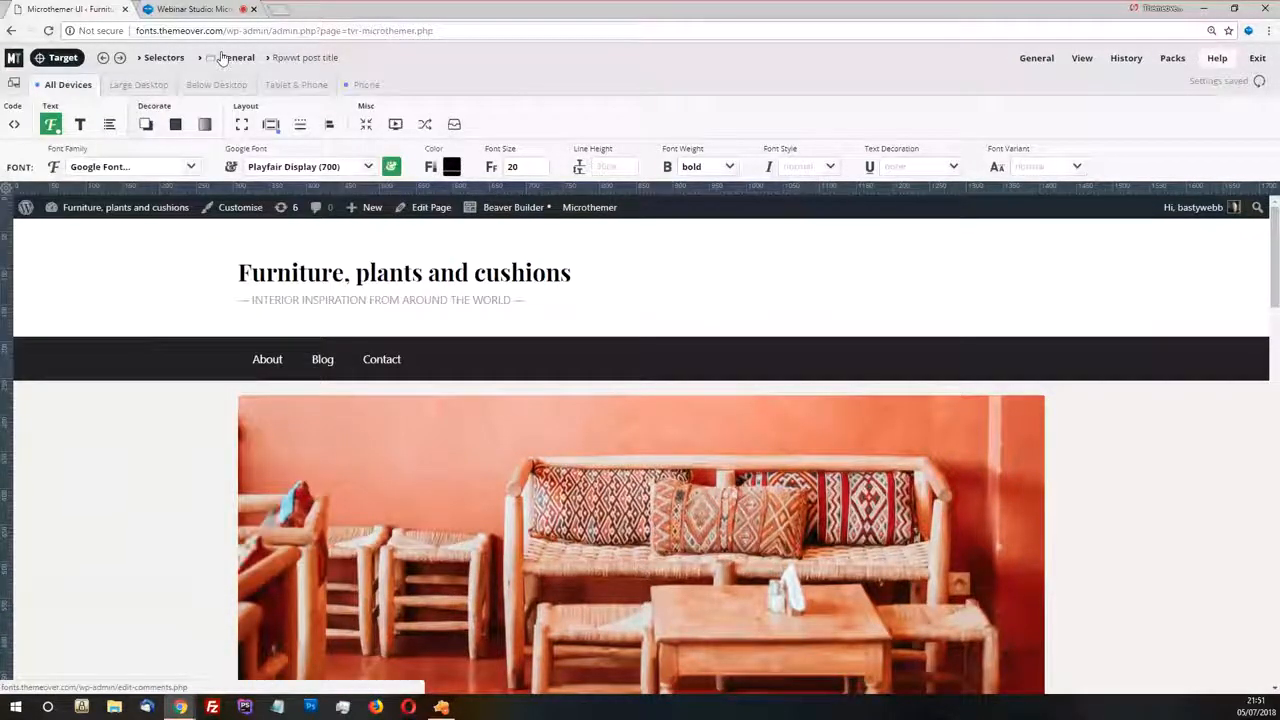
pyautogui.moveTo(153, 65)
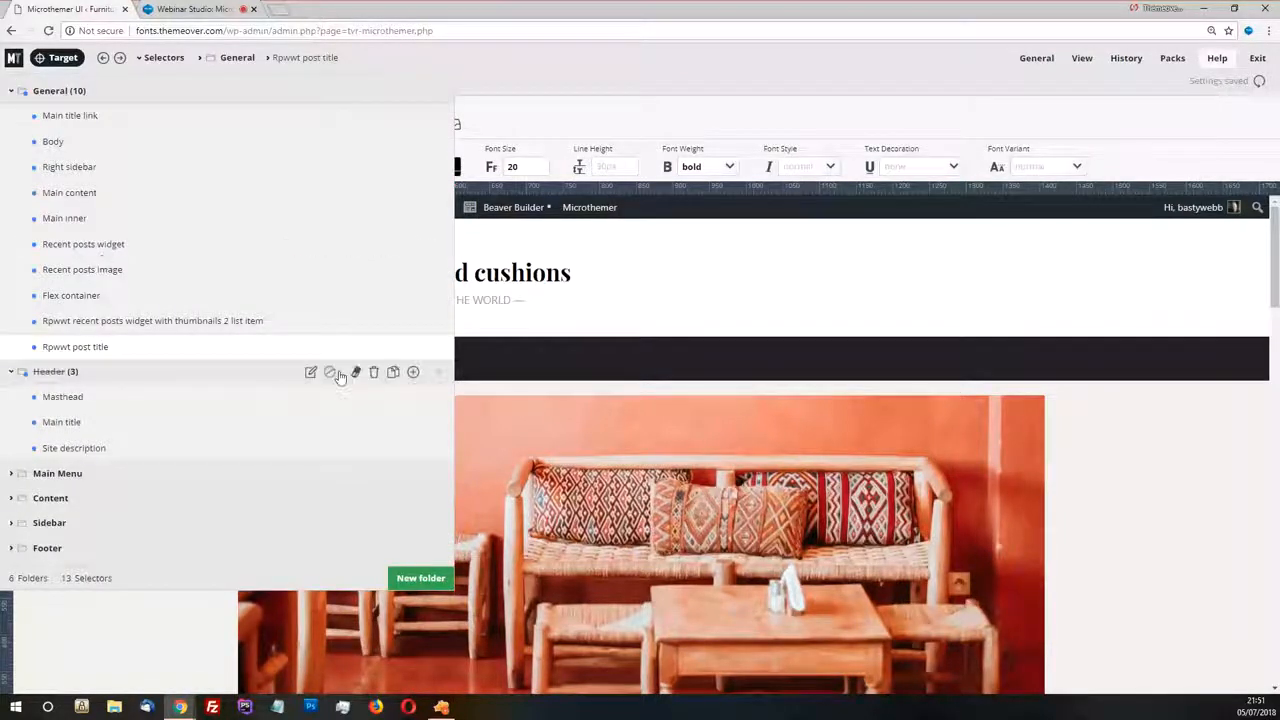
pyautogui.click(330, 373)
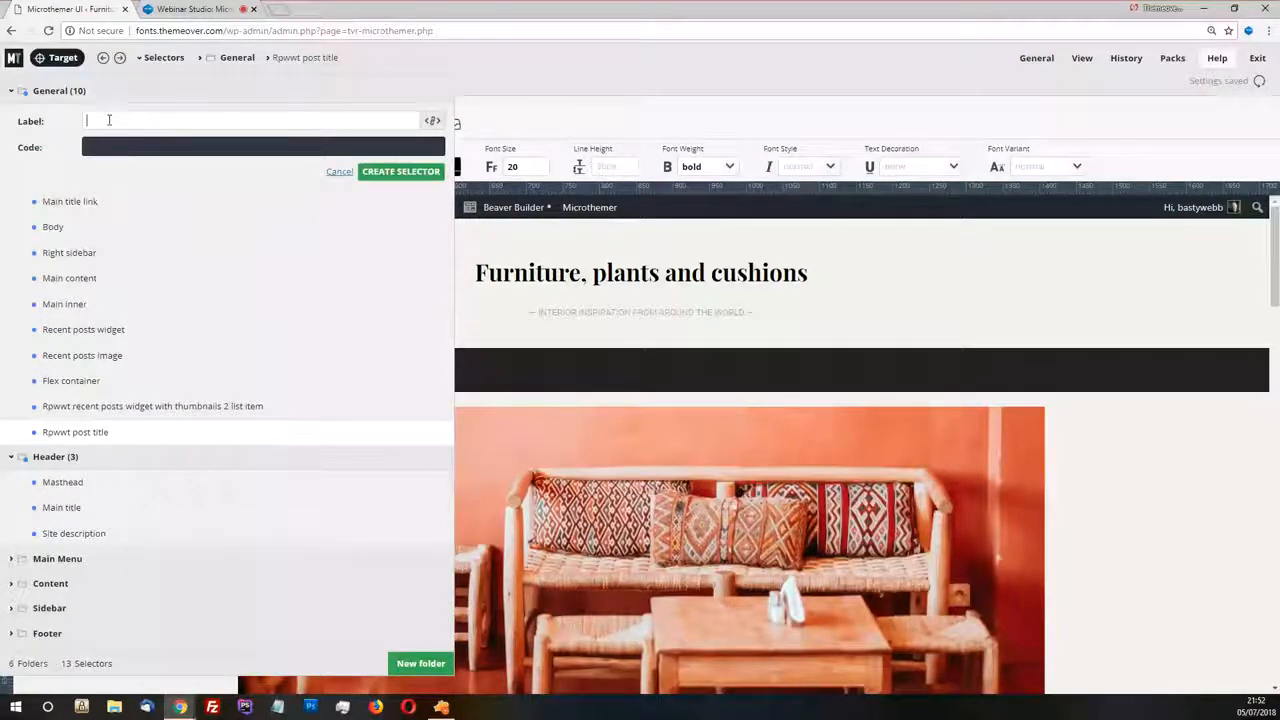
# Target the site header's inner container and try replacing its selector code with the arbitrary text lzidfjlisdfj
pyautogui.click(60, 58)
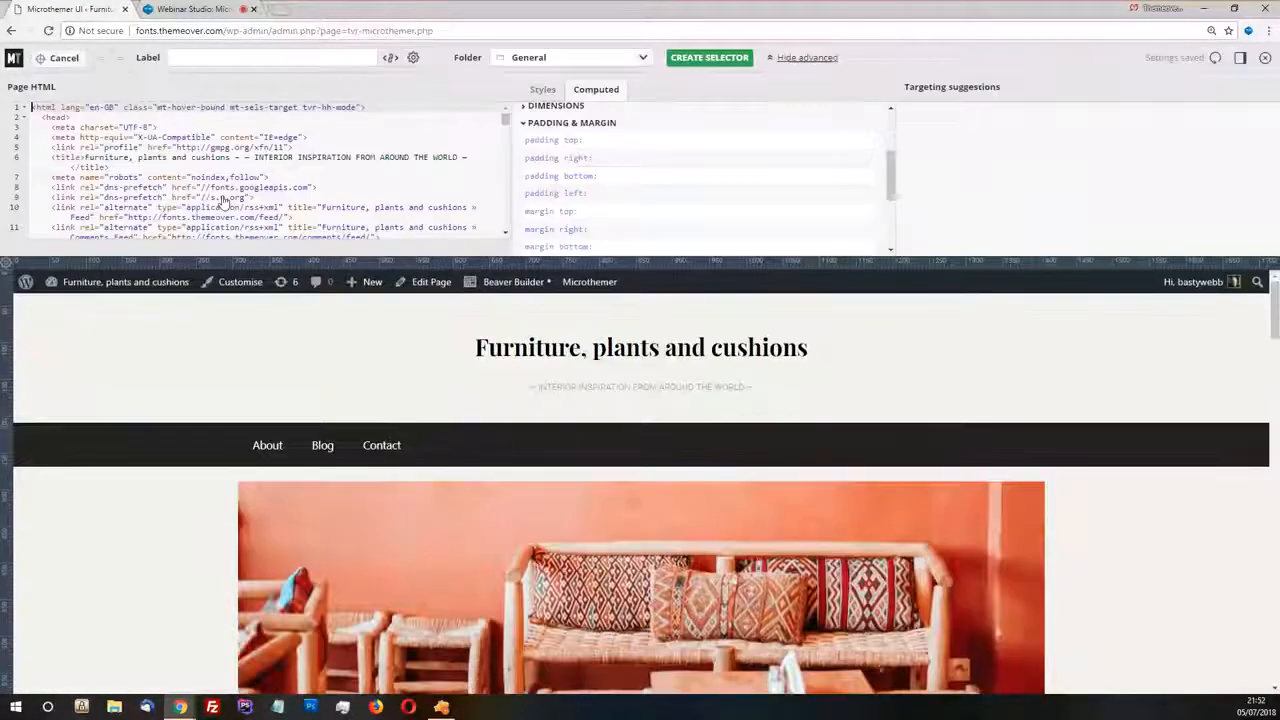
pyautogui.click(560, 348)
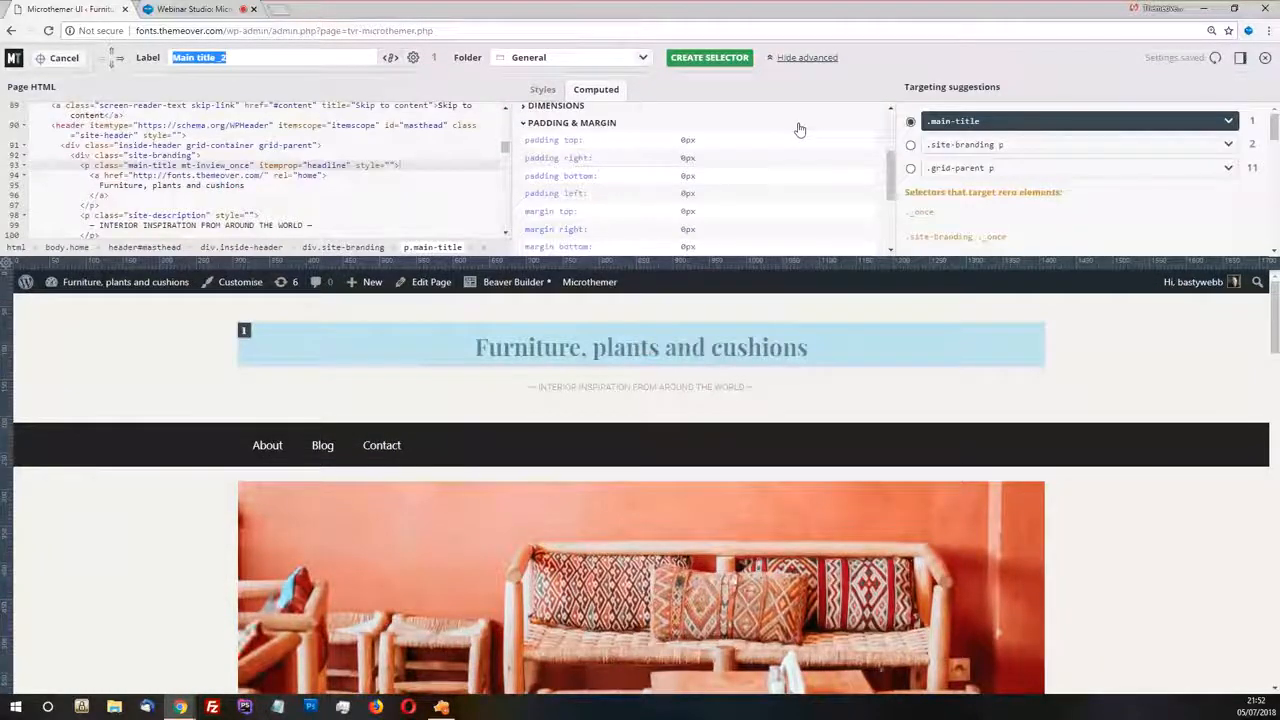
pyautogui.click(564, 402)
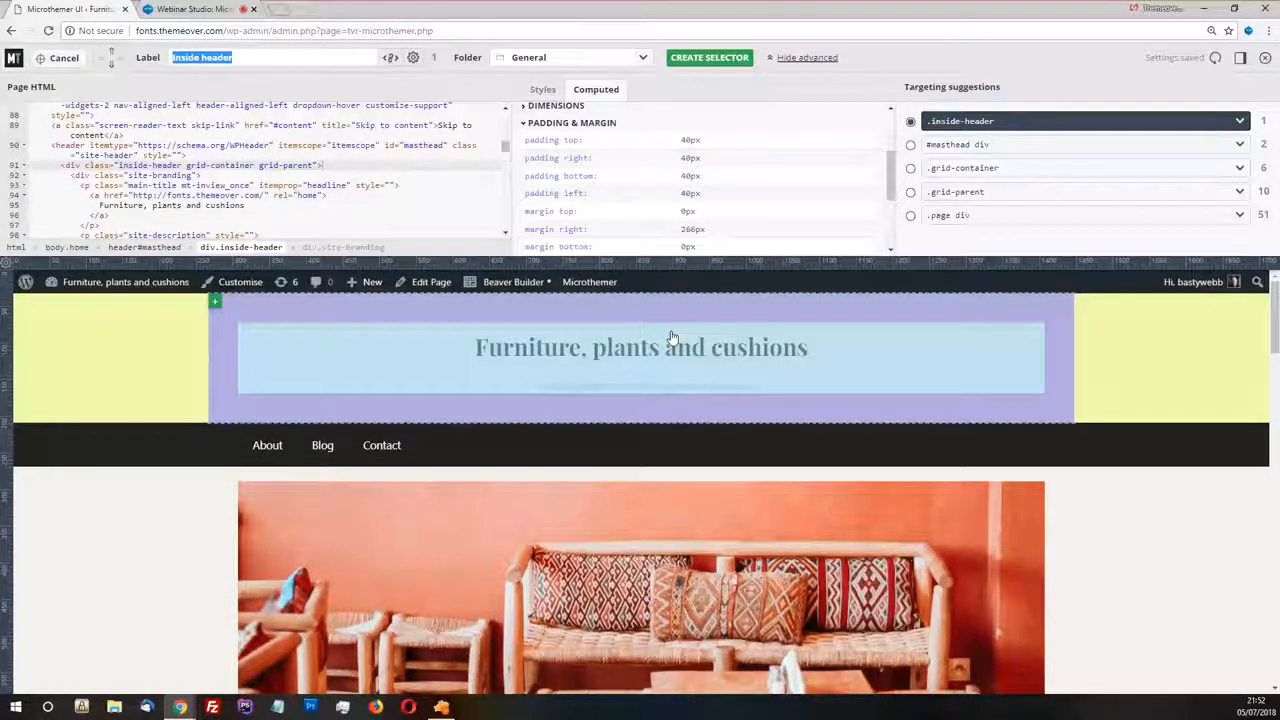
pyautogui.click(970, 129)
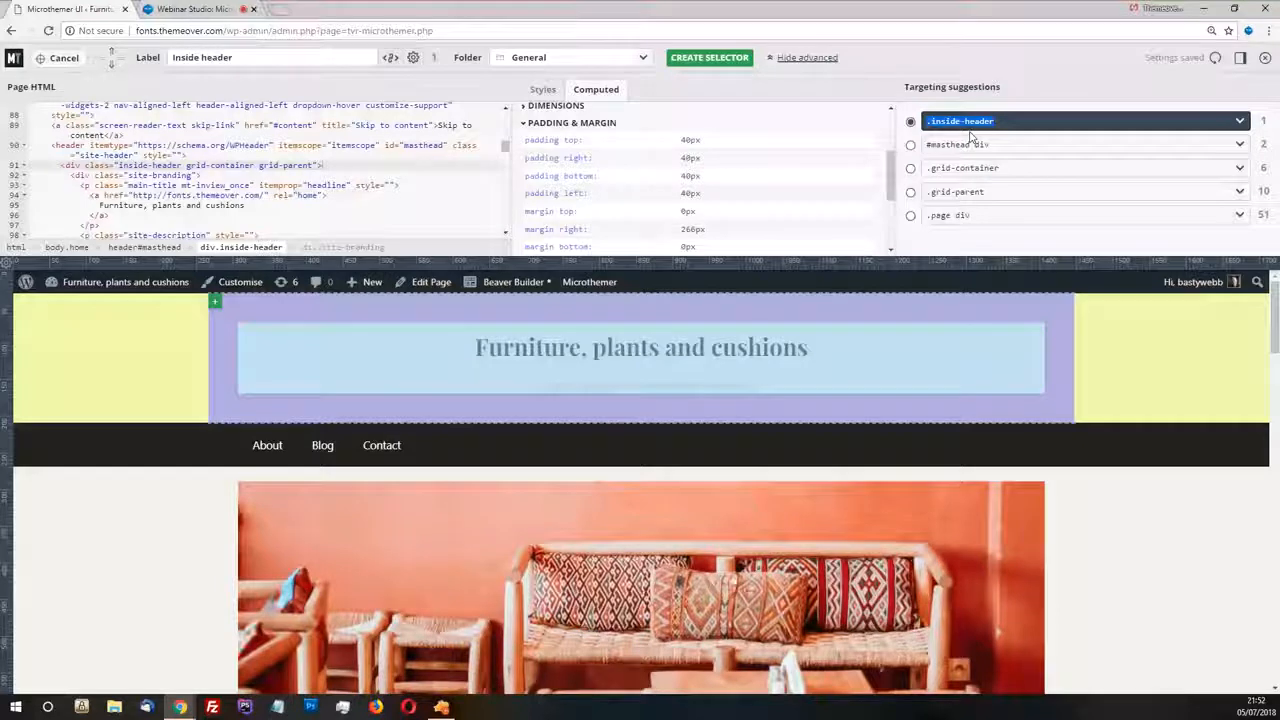
pyautogui.write('lzidfjlsdfj')
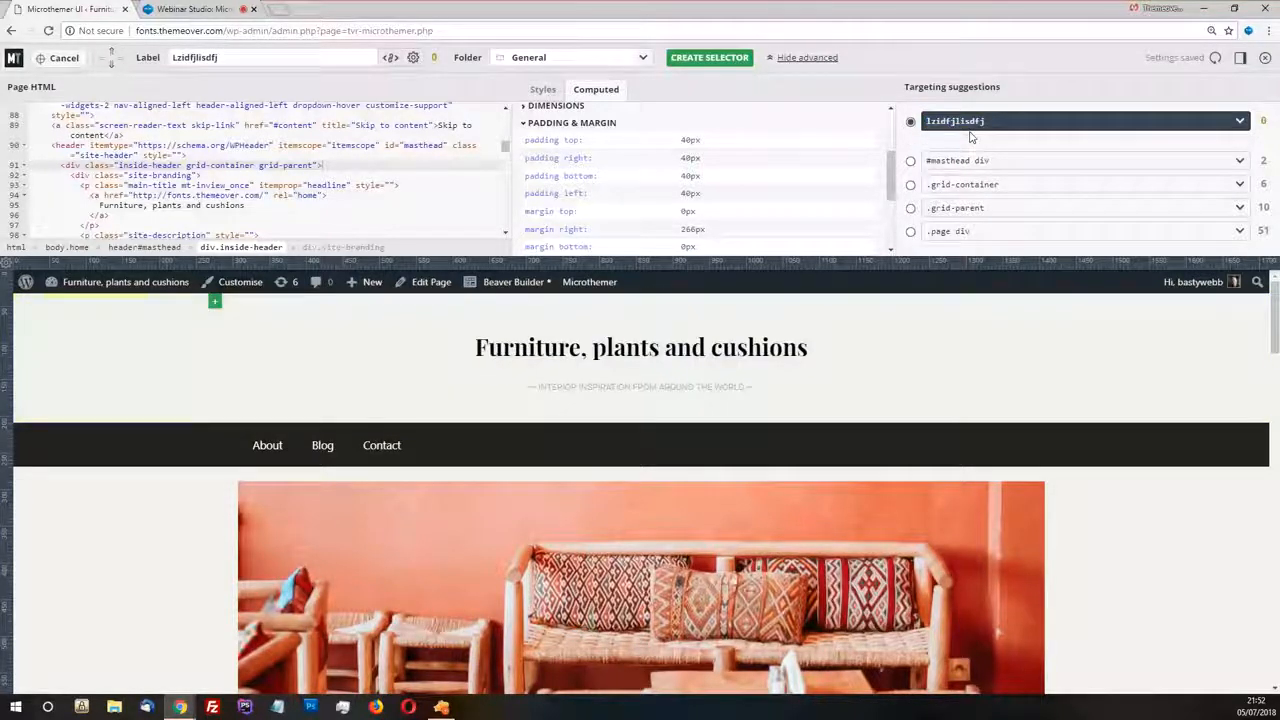
# Try p as the custom selector code, clear it, and leave targeting mode without creating a selector
pyautogui.moveTo(1060, 120); pyautogui.dragTo(907, 122)
pyautogui.write('p')
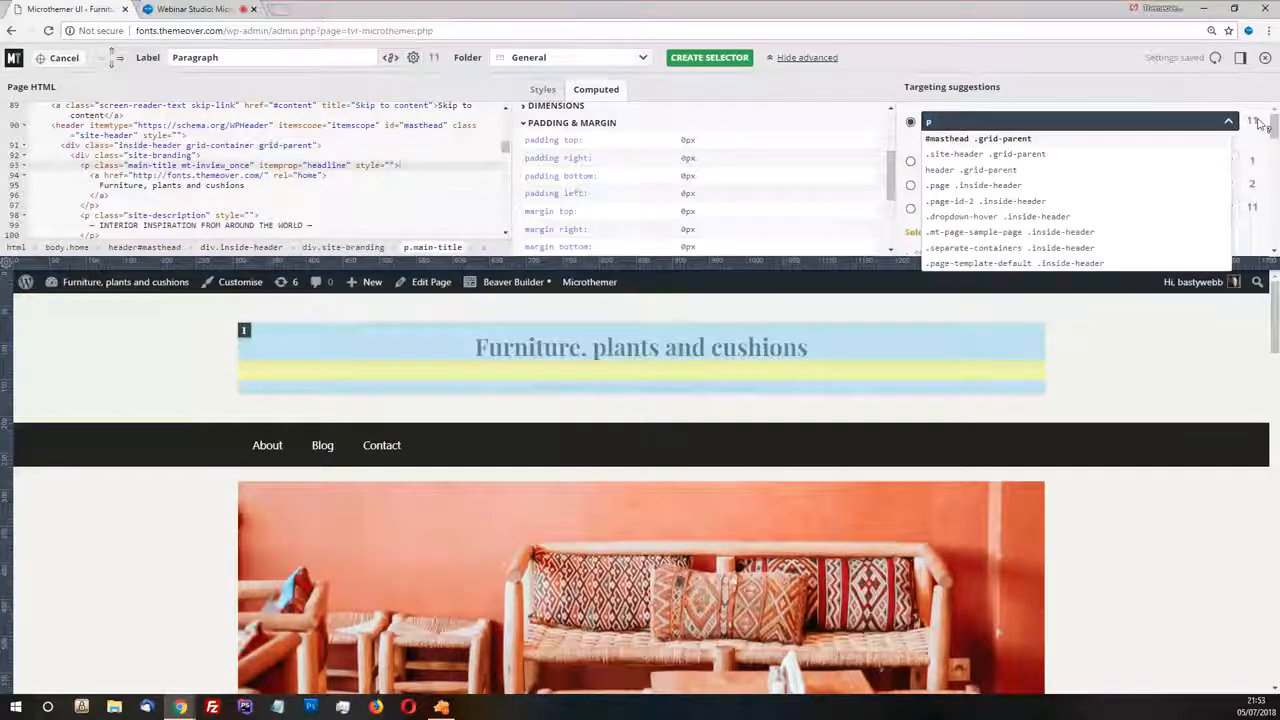
pyautogui.press('BackSpace')
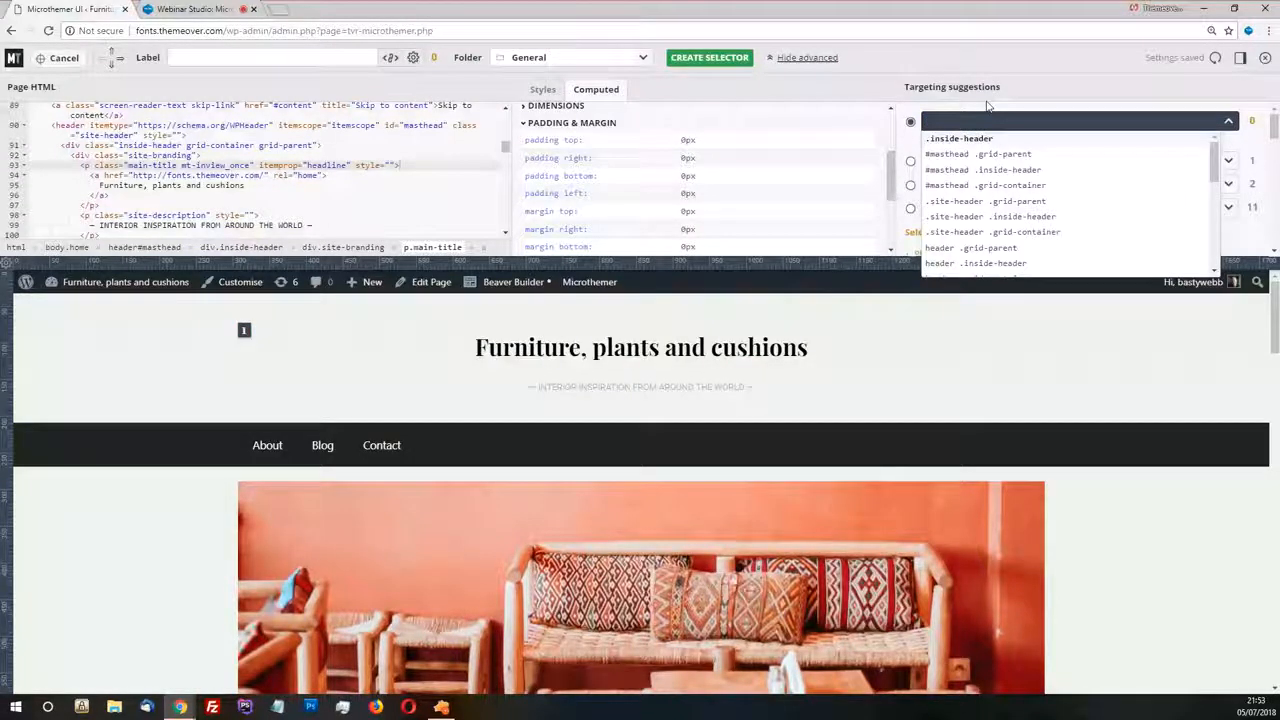
pyautogui.click(987, 106)
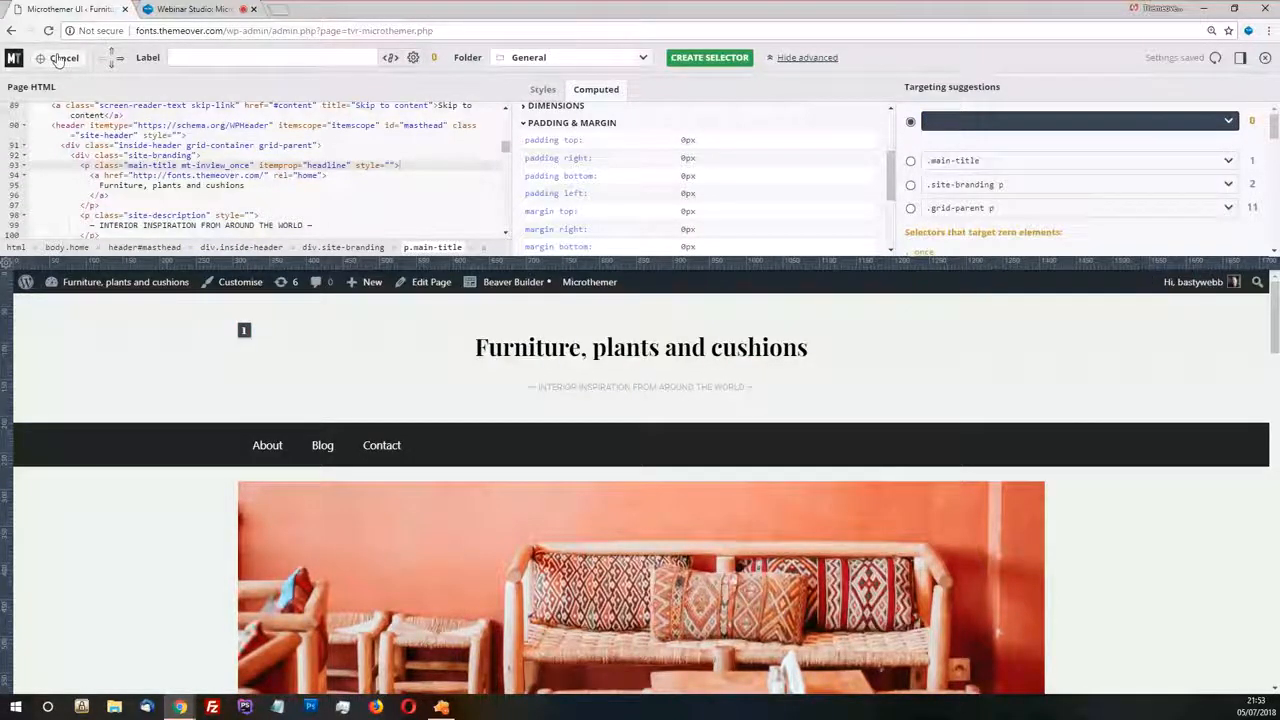
pyautogui.click(66, 58)
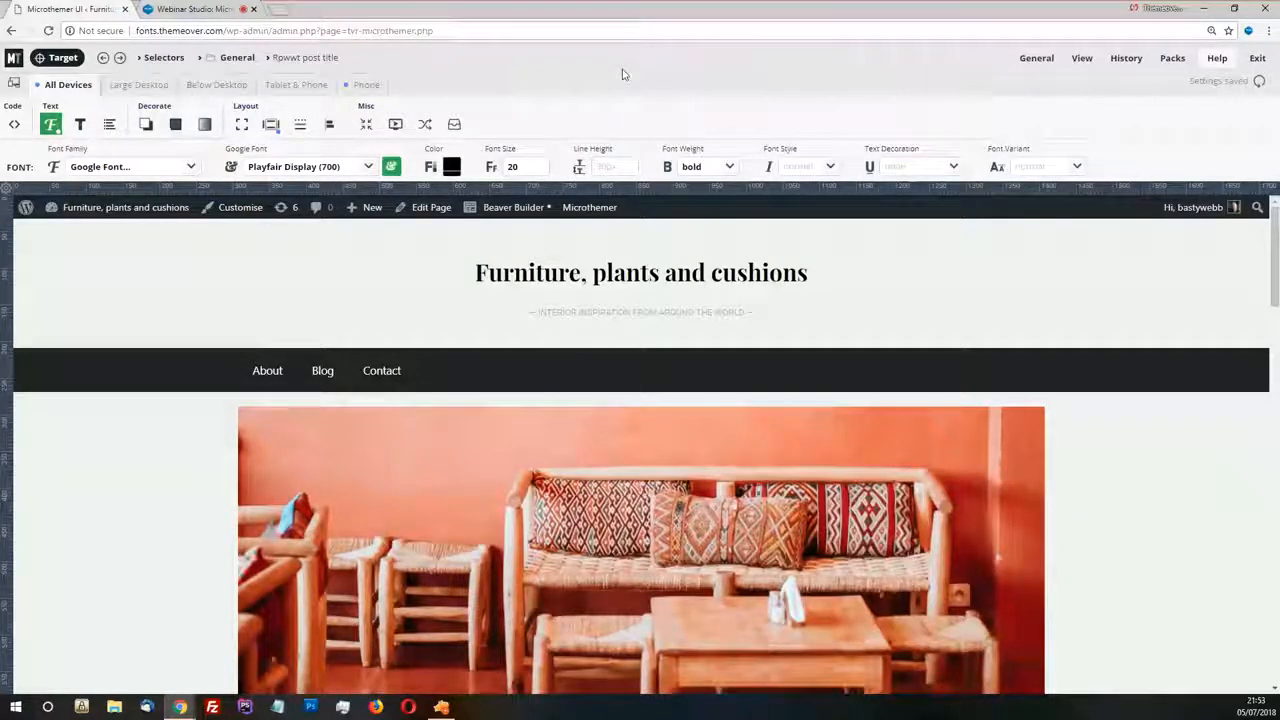
# Target the site title, browse the alternative selector suggestions for .main-title, and leave targeting mode without creating a selector
pyautogui.click(60, 57)
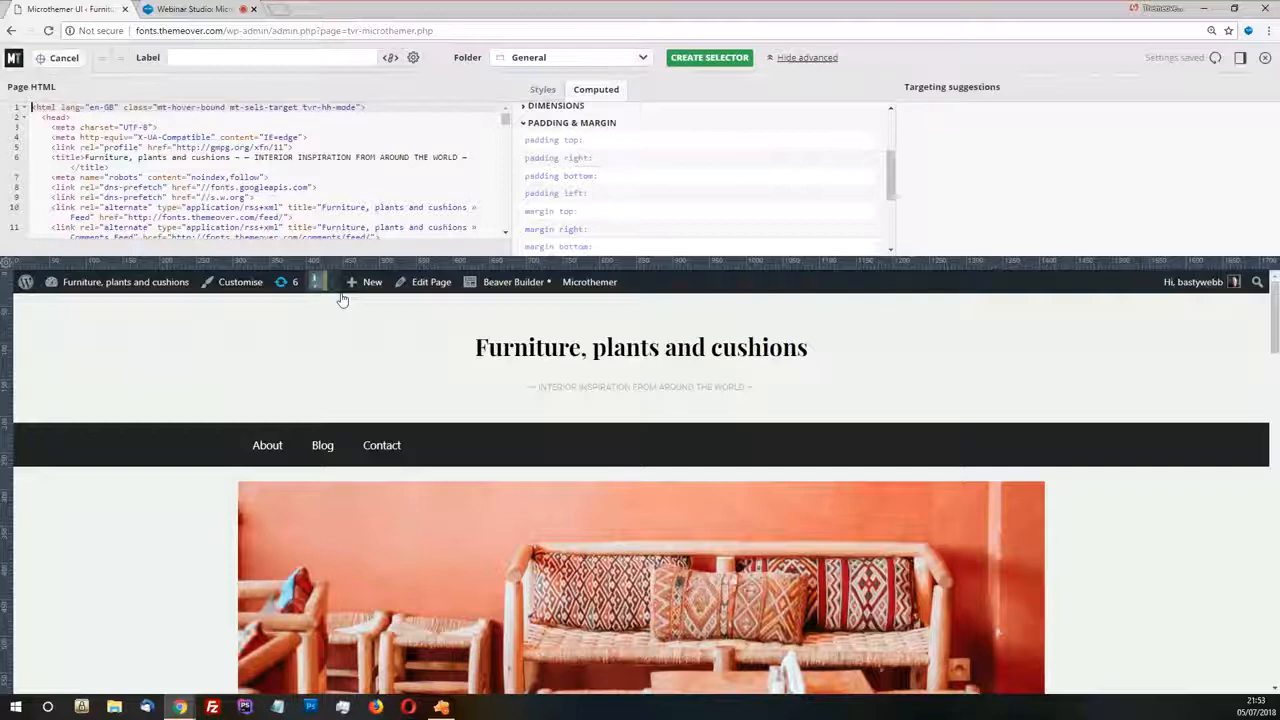
pyautogui.click(346, 340)
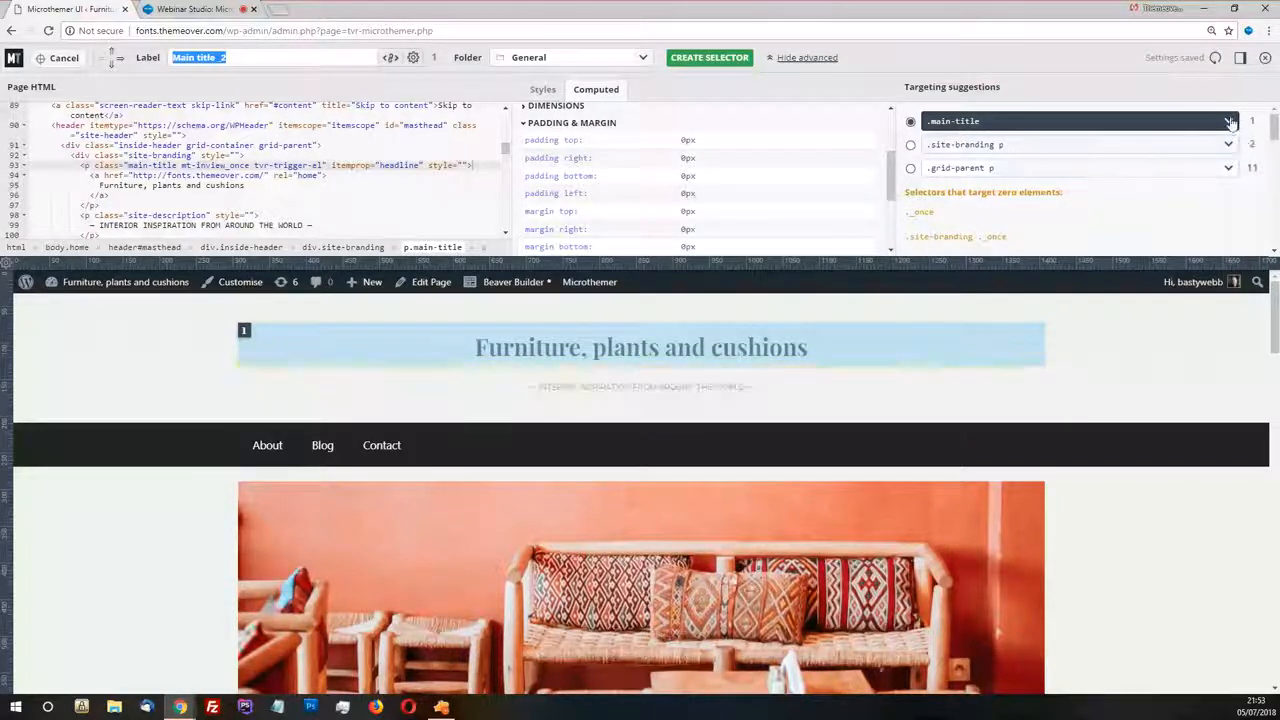
pyautogui.click(1231, 121)
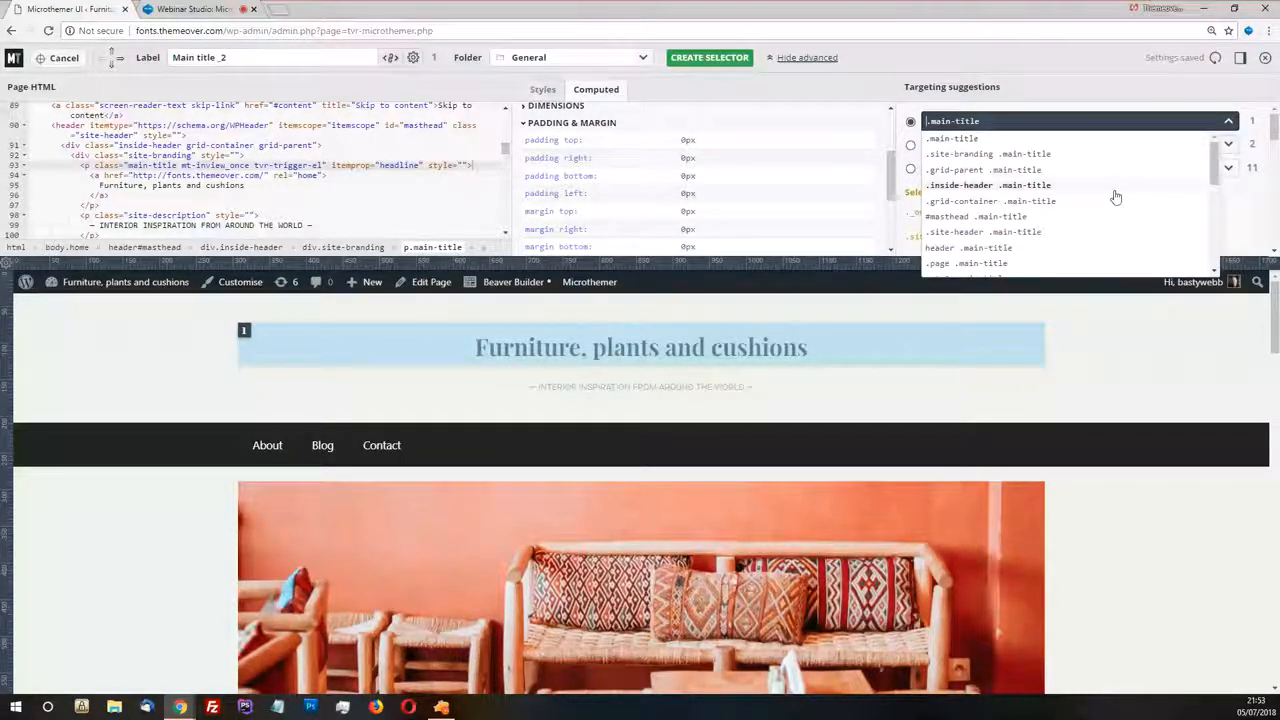
pyautogui.scroll(-1, 1116, 197)
pyautogui.scroll(-1, 1116, 197)
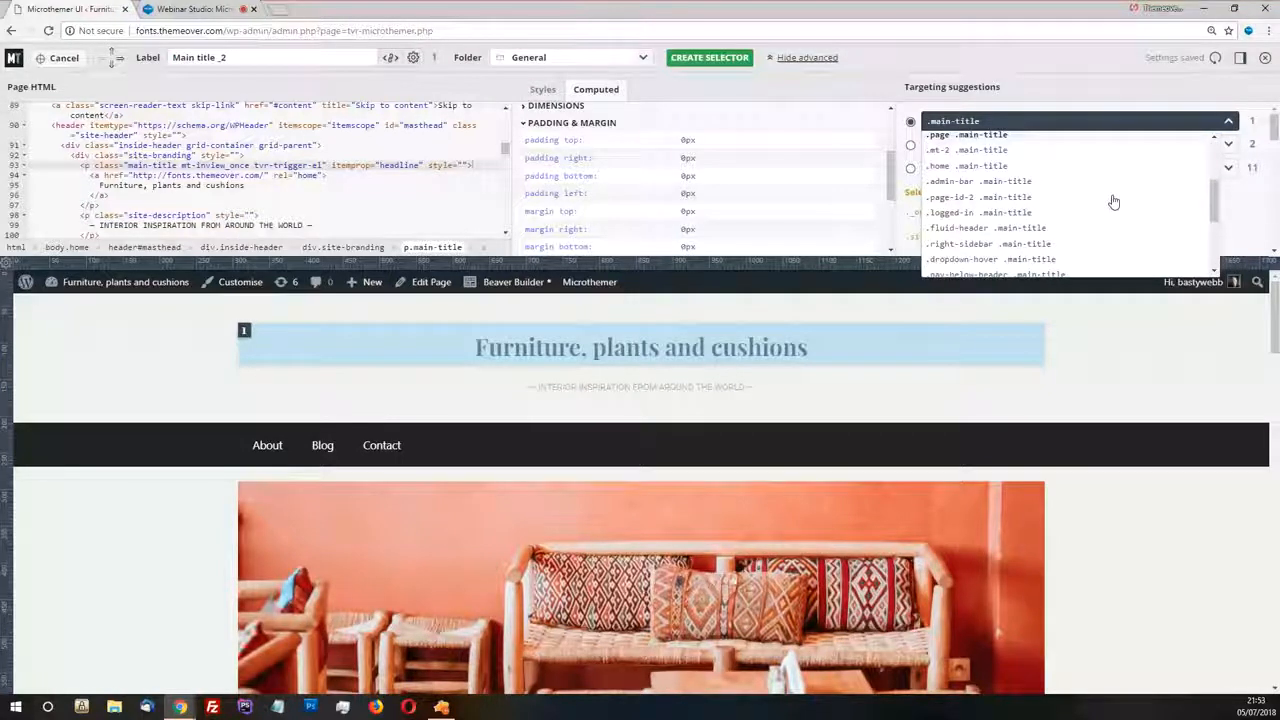
pyautogui.click(1063, 120)
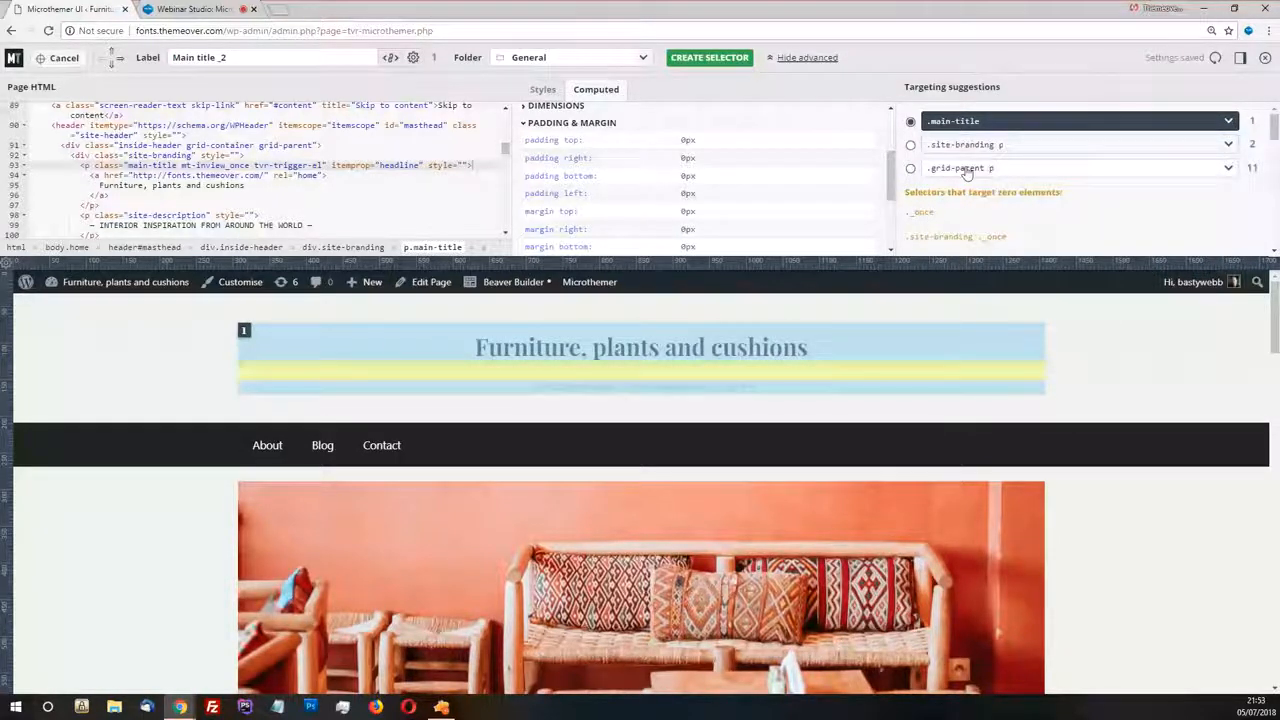
pyautogui.click(58, 60)
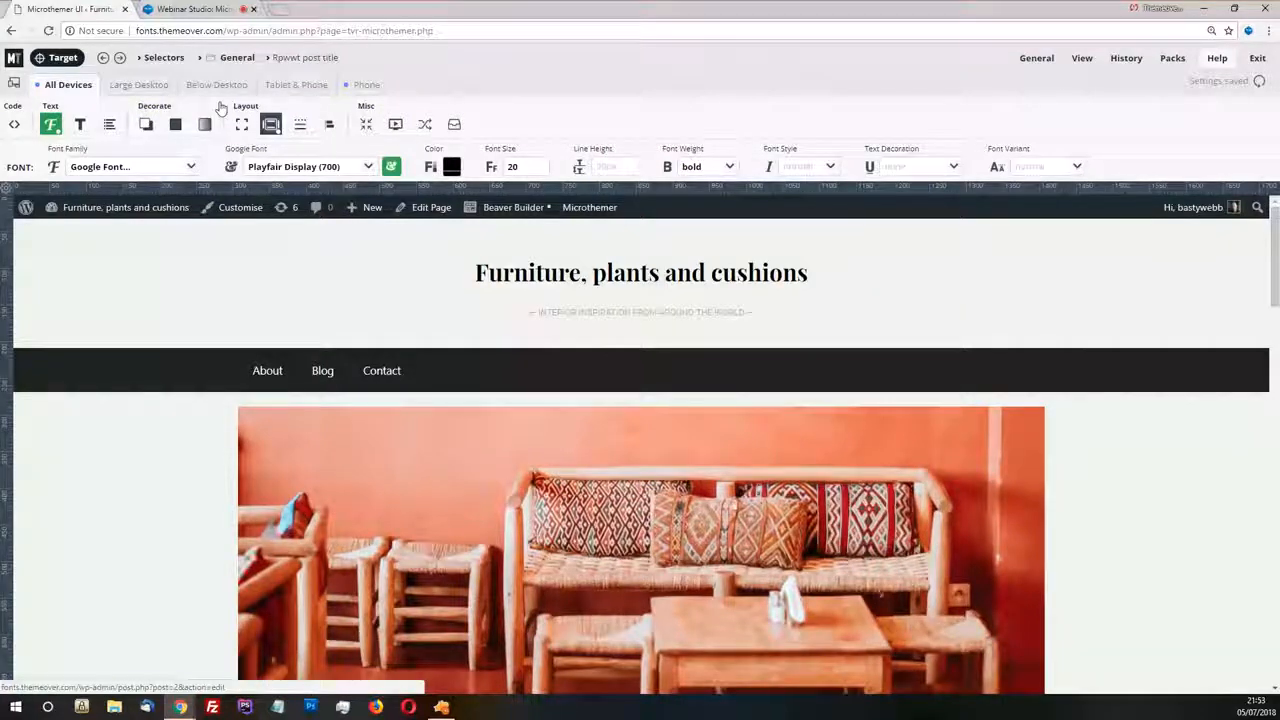
pyautogui.click(62, 58)
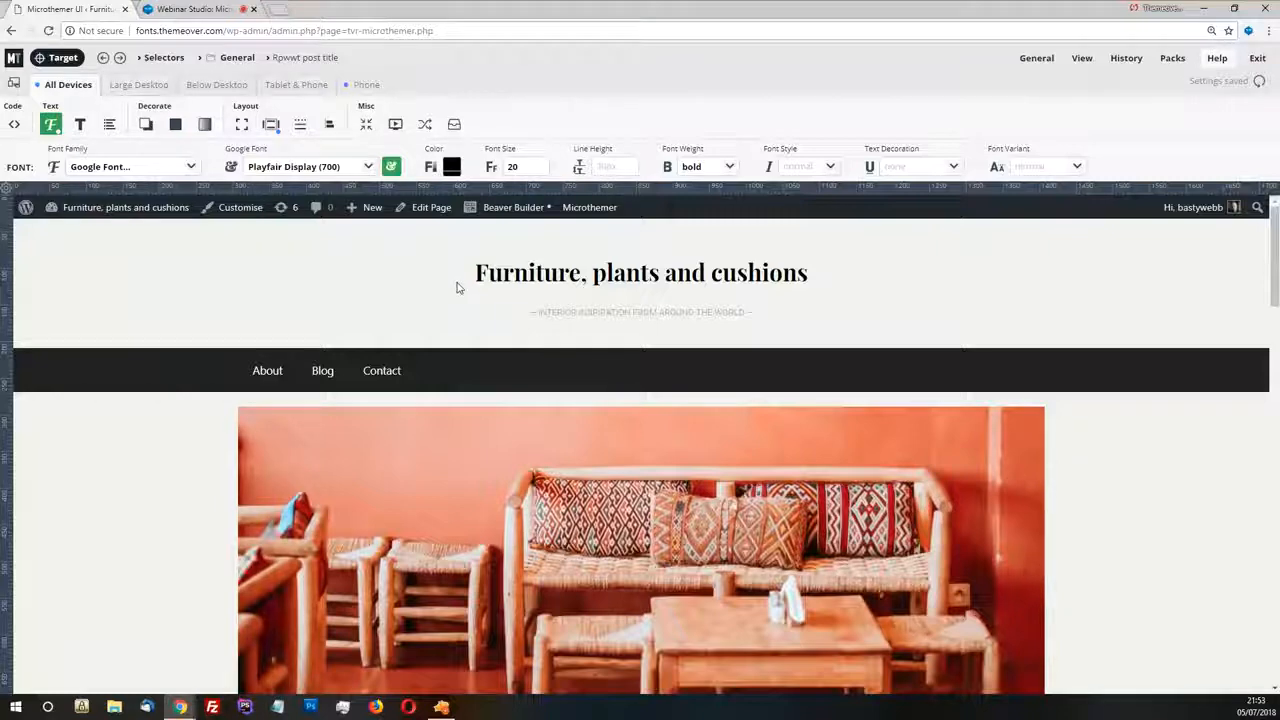
# Preview the page at the Large Desktop, Below Desktop, Tablet & Phone and Phone breakpoints, and return to All Devices
pyautogui.click(137, 85)
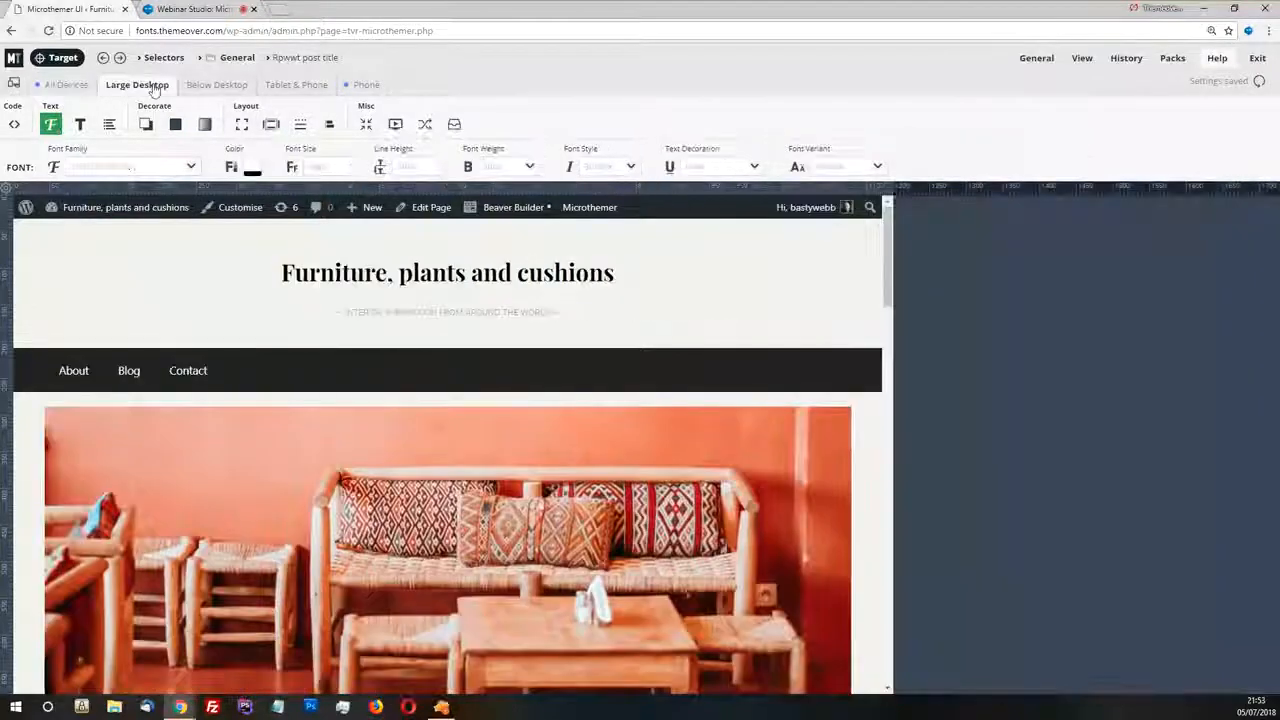
pyautogui.click(218, 85)
pyautogui.click(286, 85)
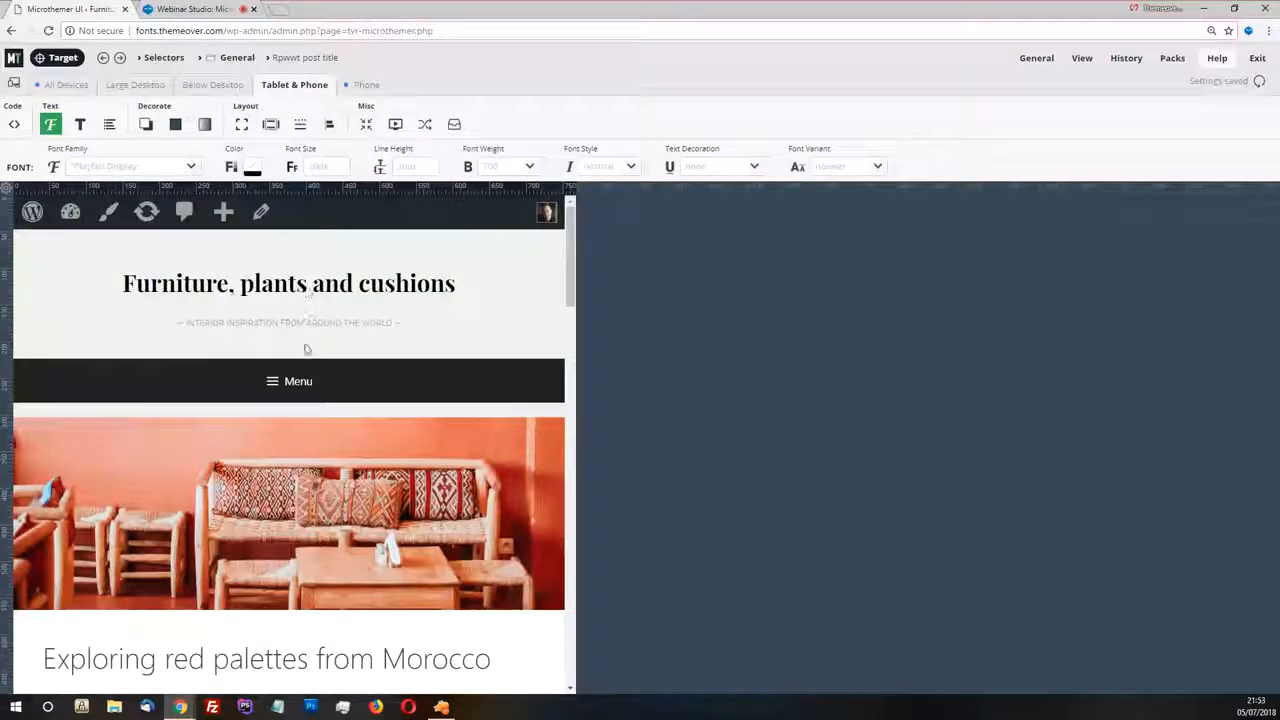
pyautogui.scroll(-3, 291, 529)
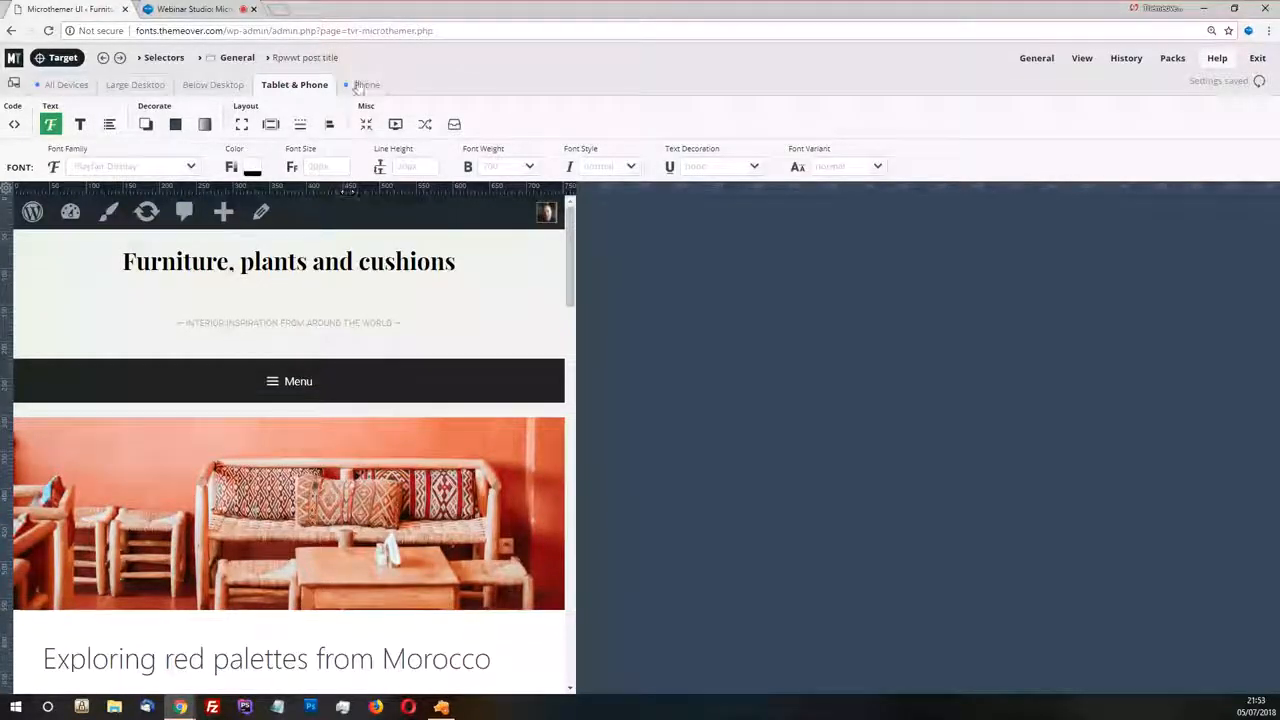
pyautogui.click(362, 85)
pyautogui.click(57, 86)
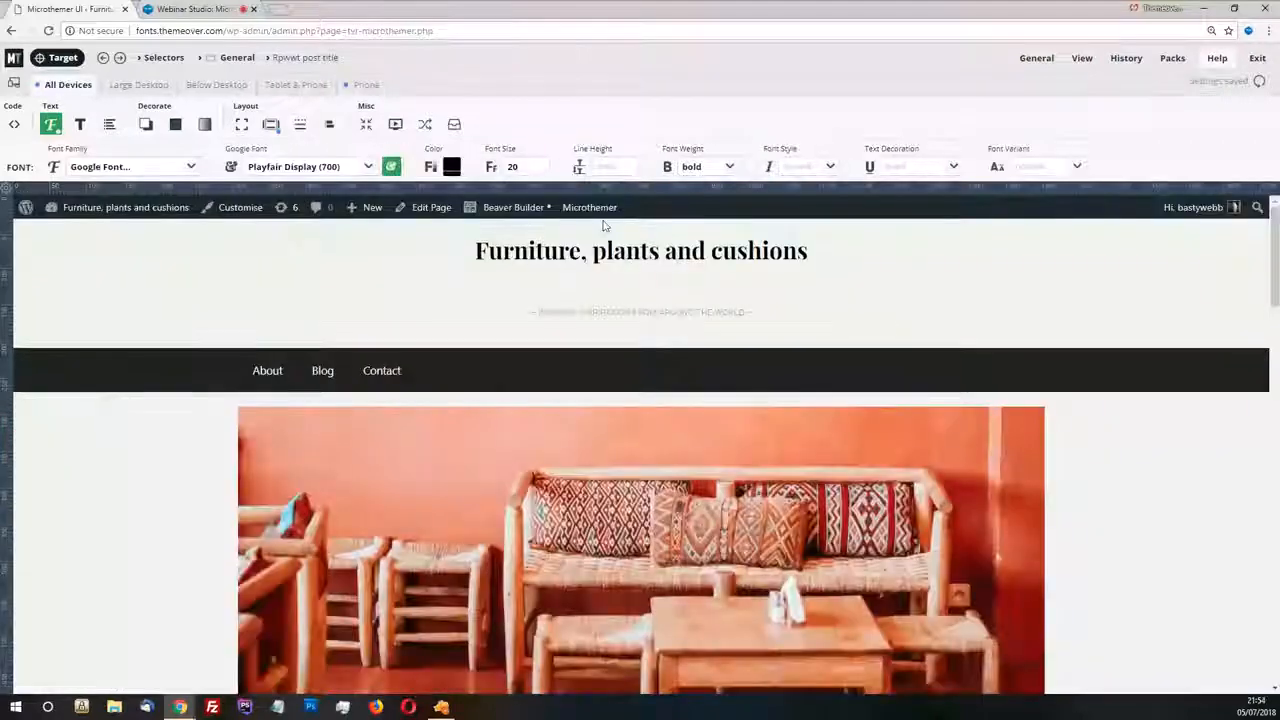
pyautogui.click(360, 86)
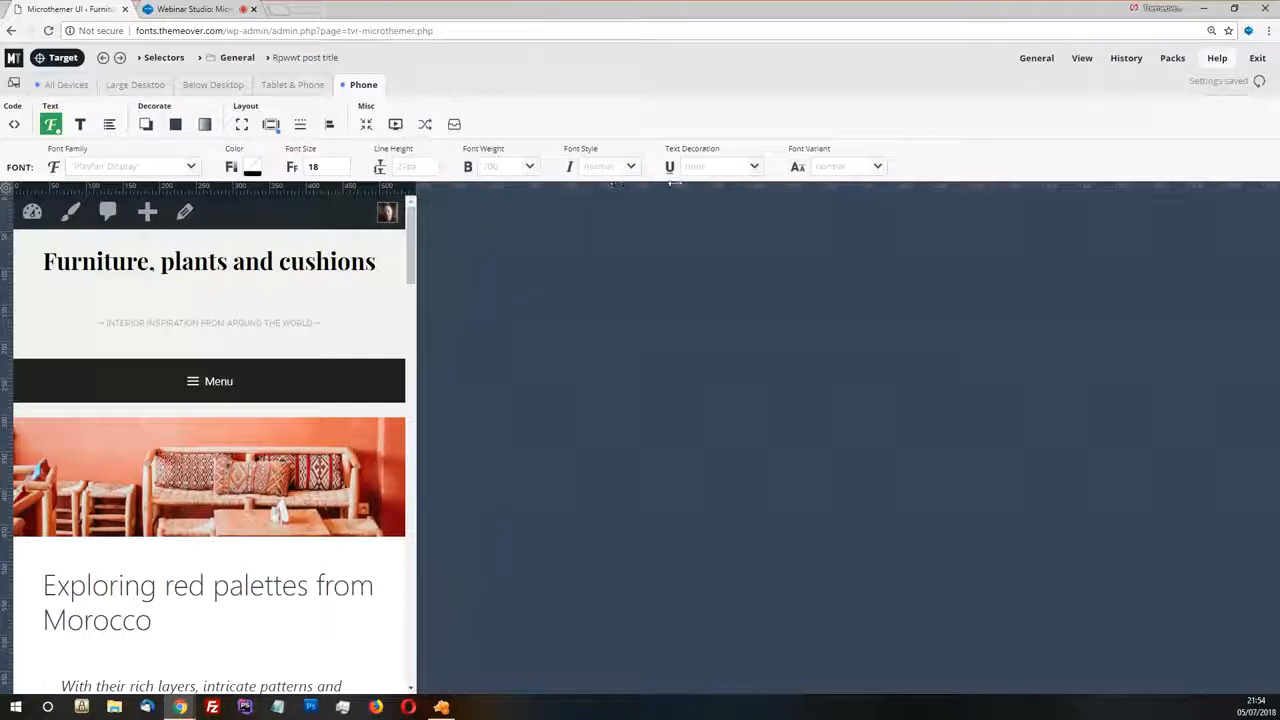
pyautogui.click(66, 84)
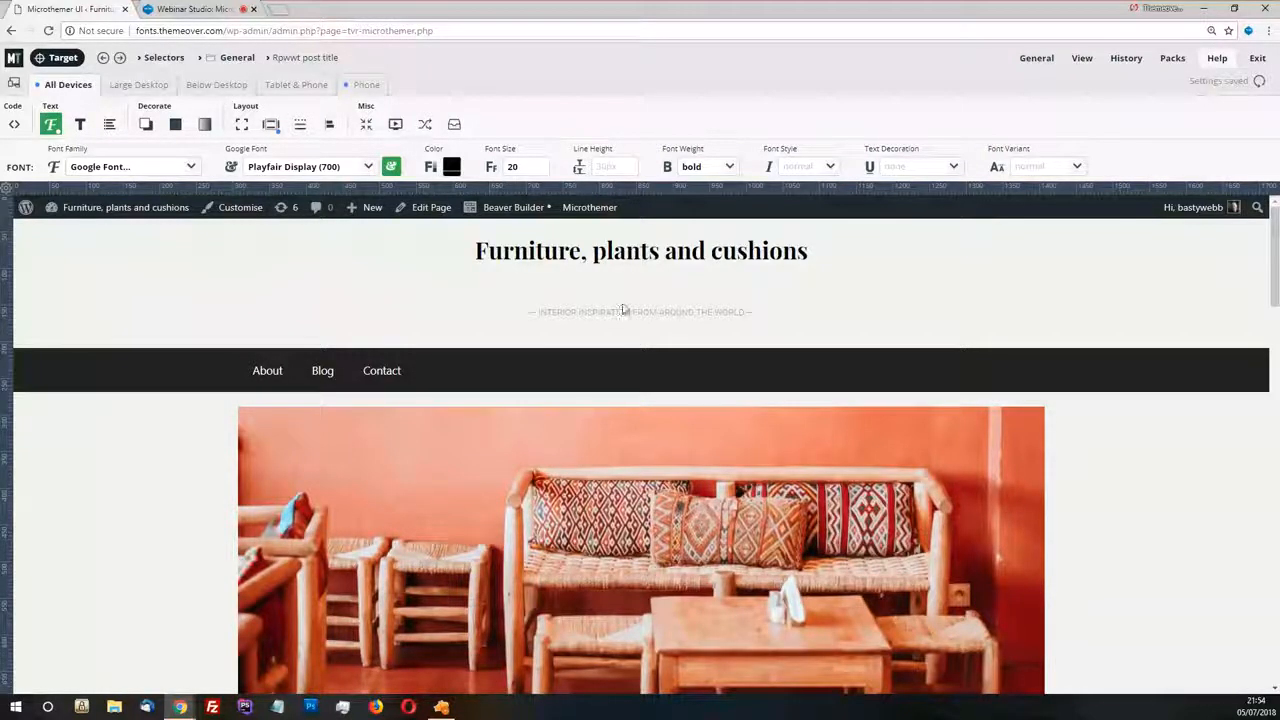
# Try padding:0; as custom CSS for the .rpwwt-post-title selector, check other property groups, and reselect the declaration in the code editor
pyautogui.click(14, 124)
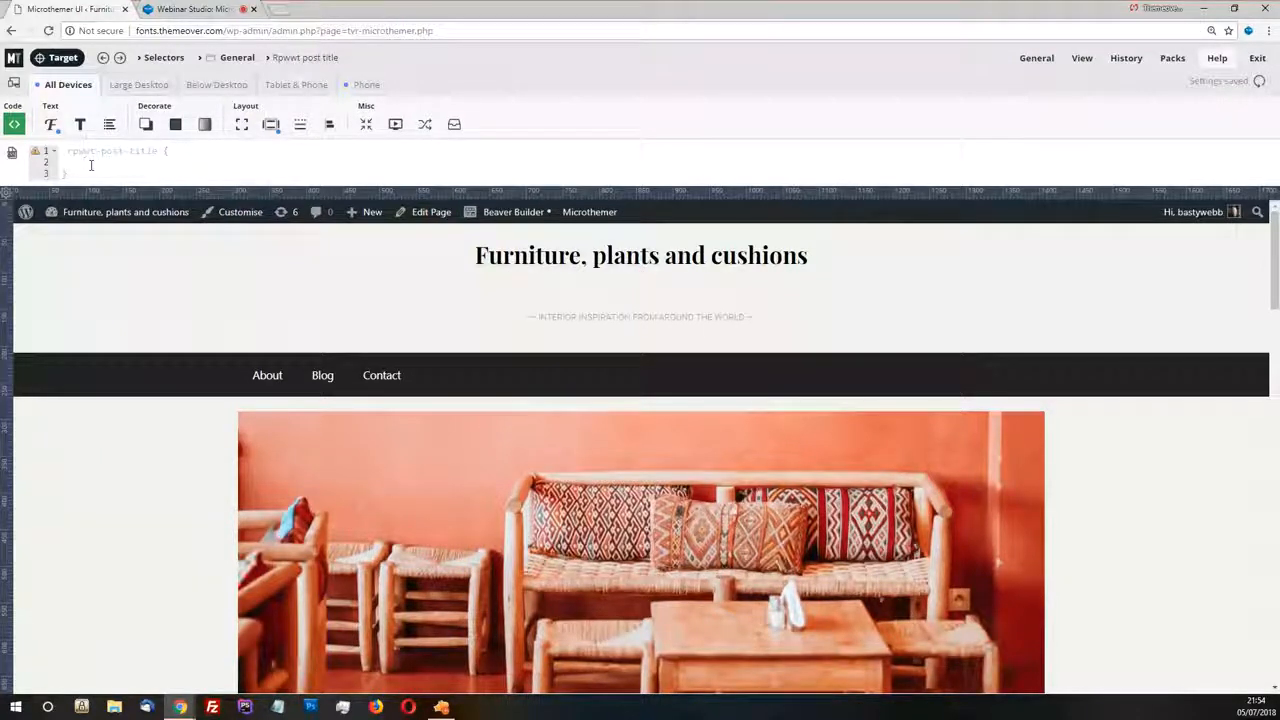
pyautogui.write('padding')
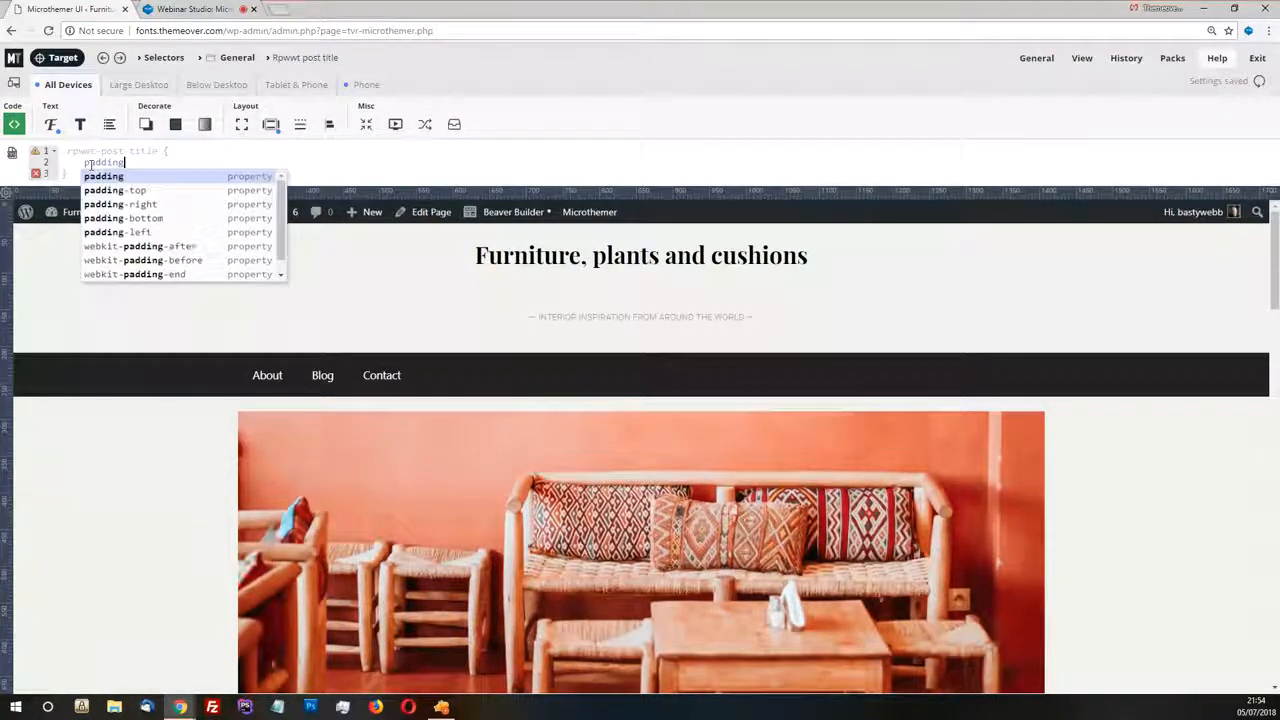
pyautogui.write(':0;')
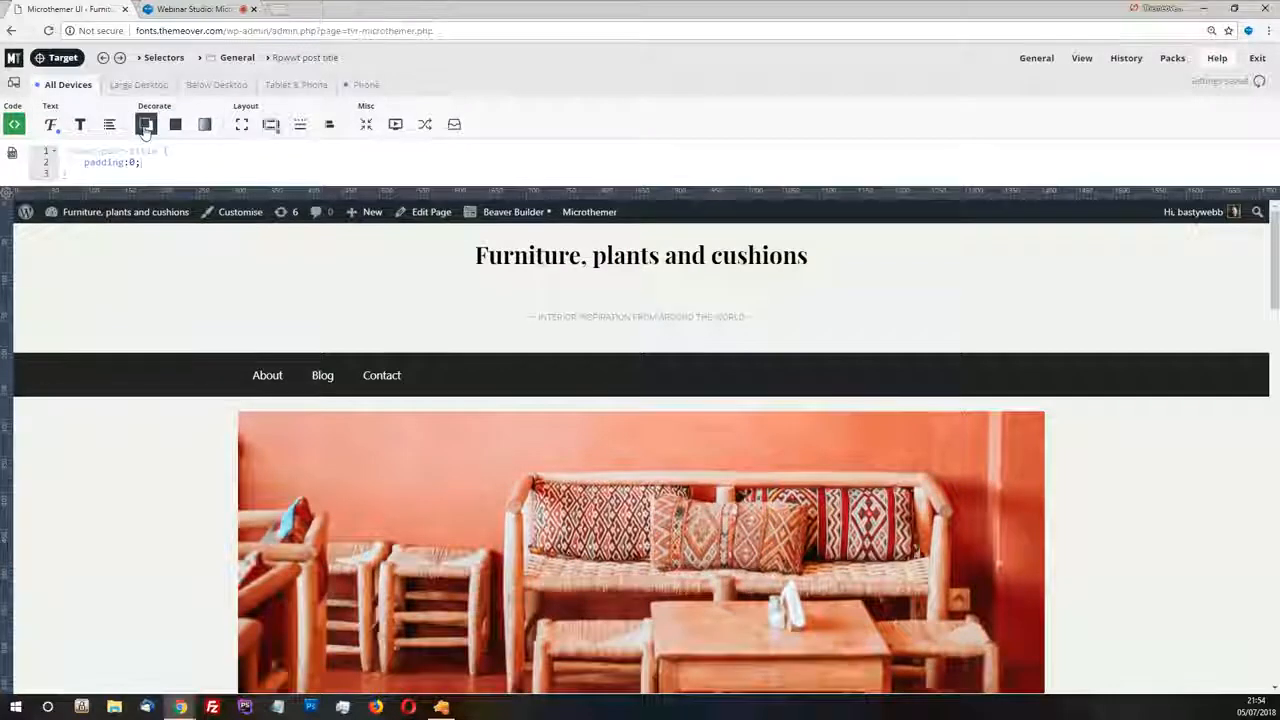
pyautogui.click(146, 125)
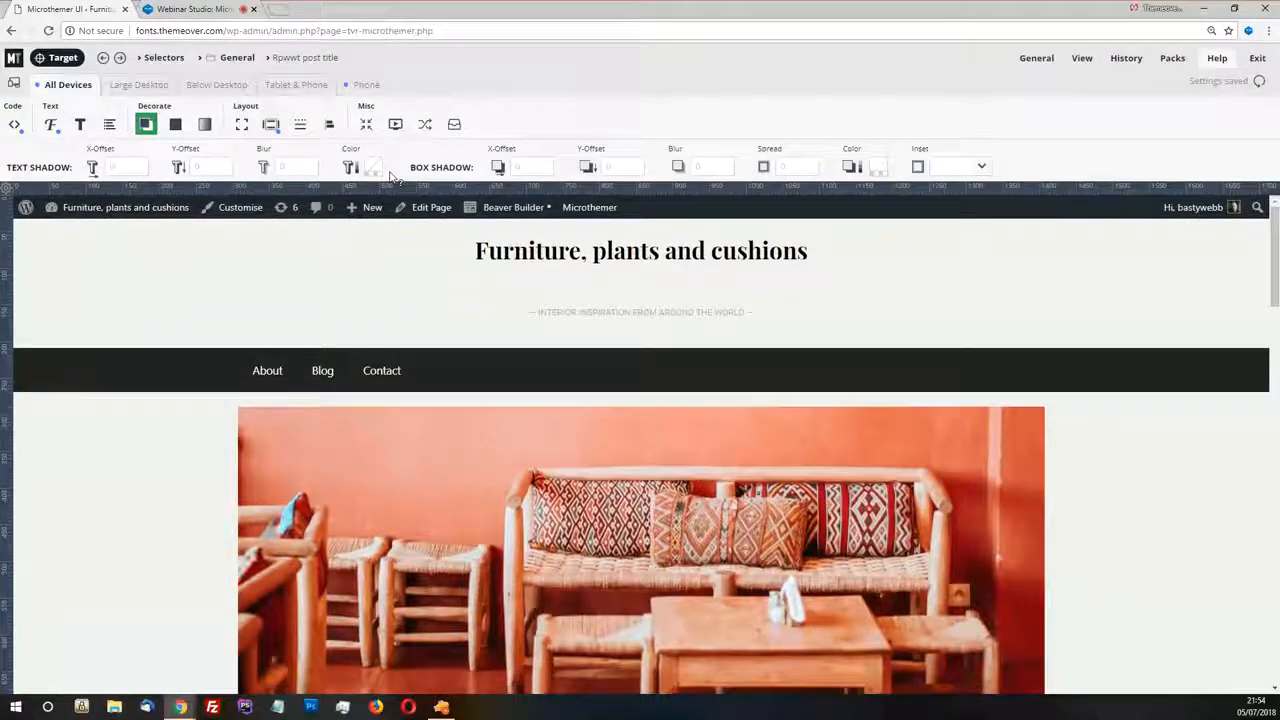
pyautogui.click(51, 124)
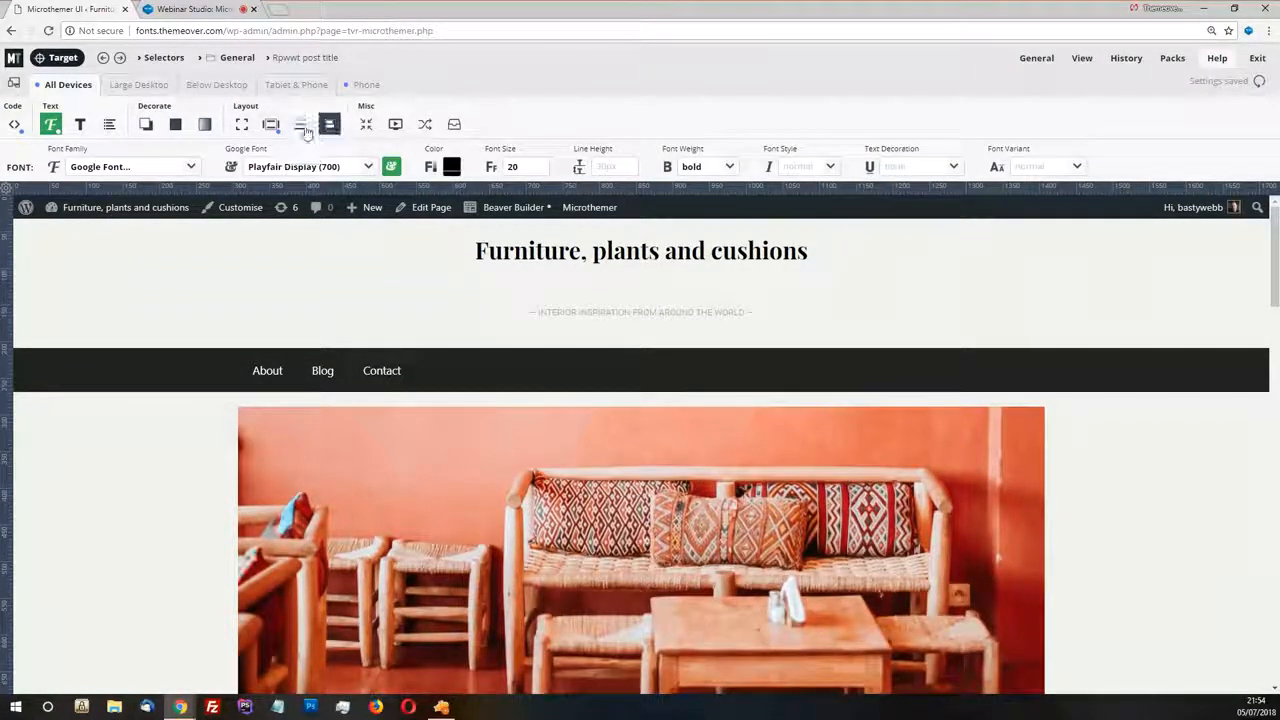
pyautogui.click(14, 124)
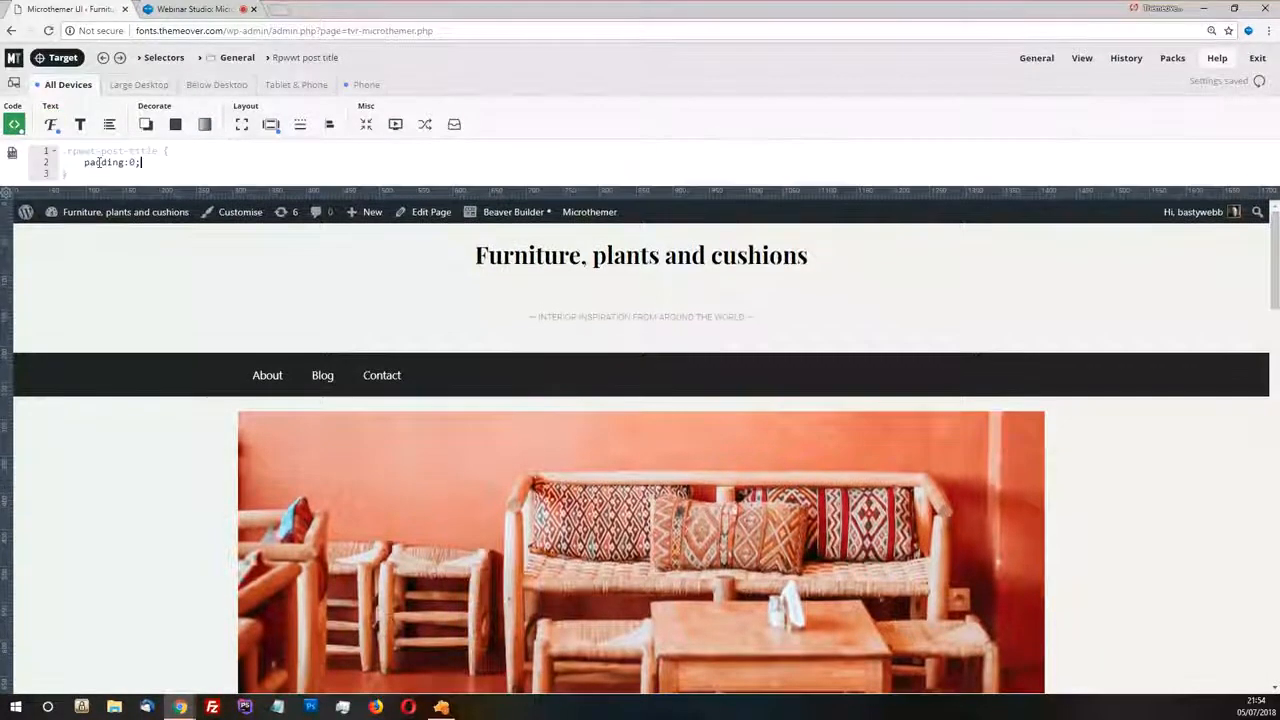
pyautogui.moveTo(141, 162); pyautogui.dragTo(84, 163)
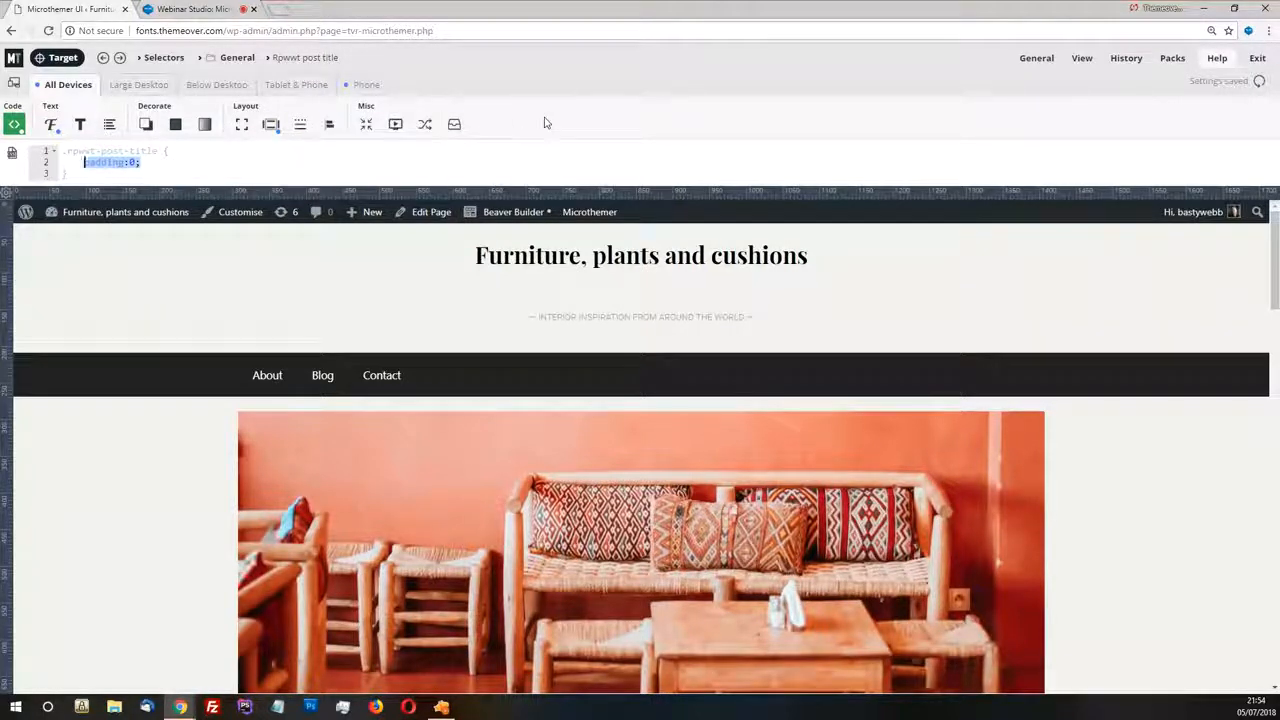
# Look through the post title selector's text, shadow, gradient, dimensions, transition, font, border and background property groups
pyautogui.click(80, 124)
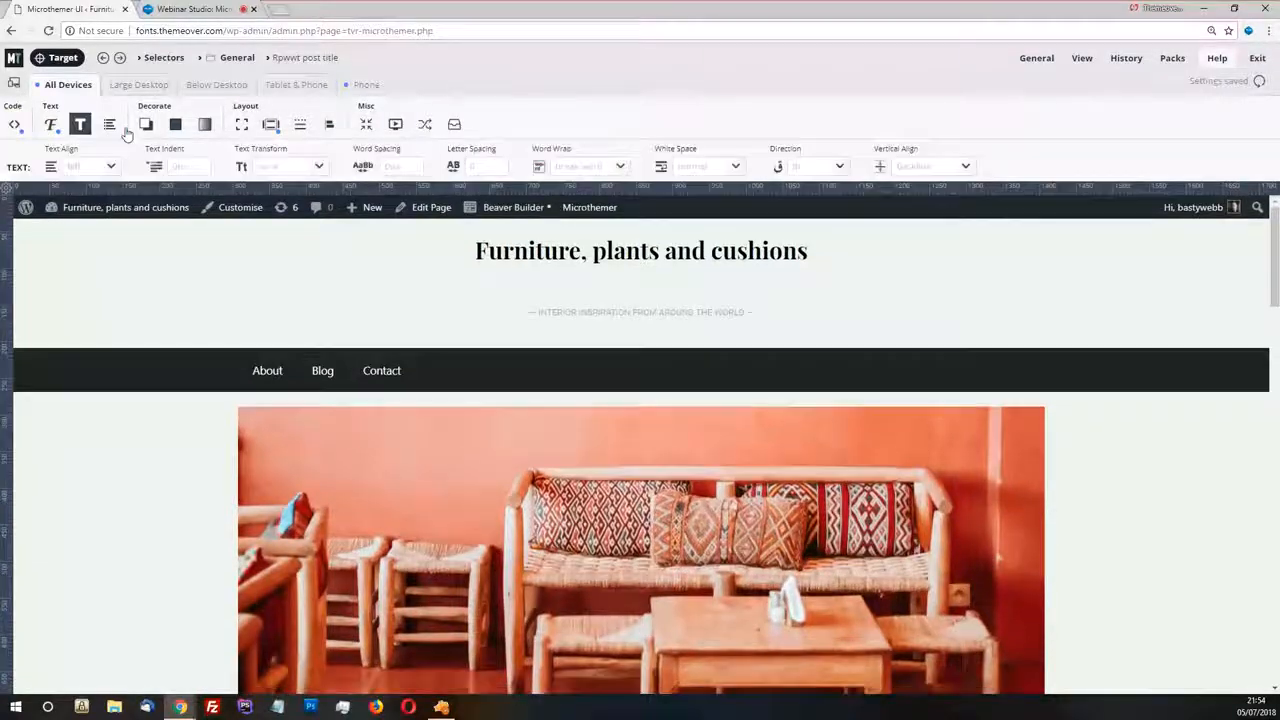
pyautogui.click(148, 126)
pyautogui.click(206, 126)
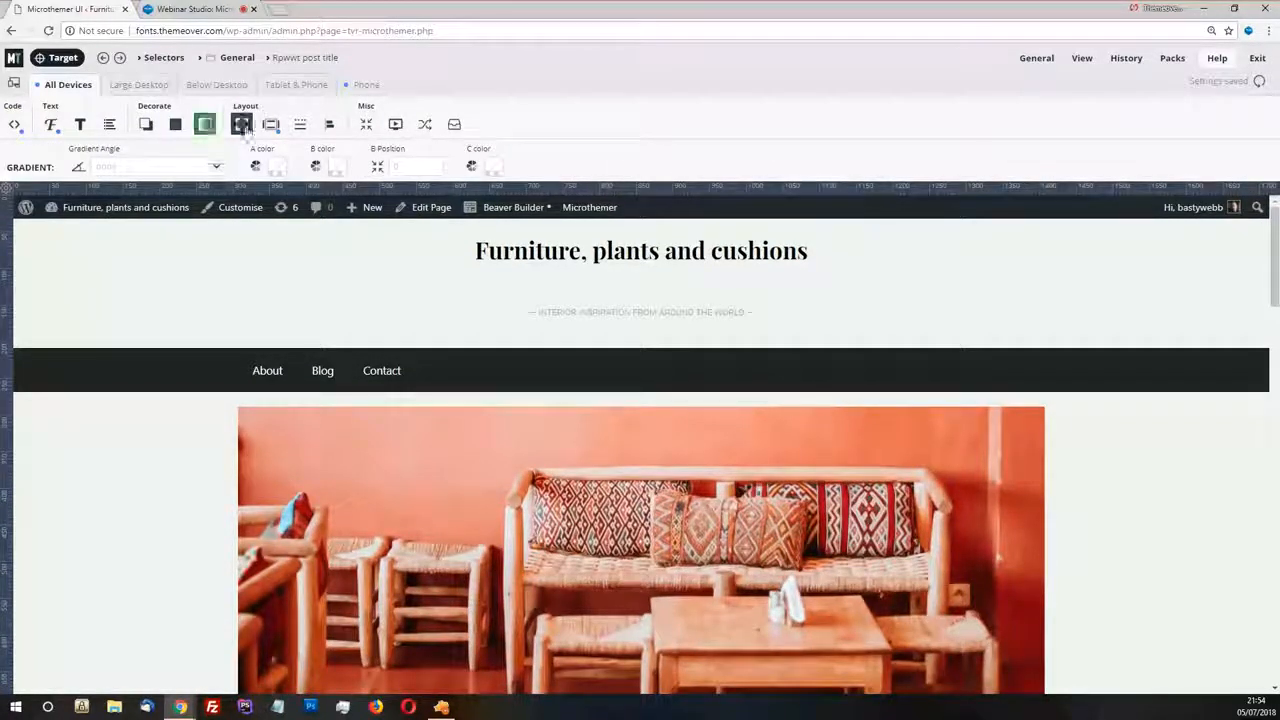
pyautogui.click(243, 127)
pyautogui.click(424, 124)
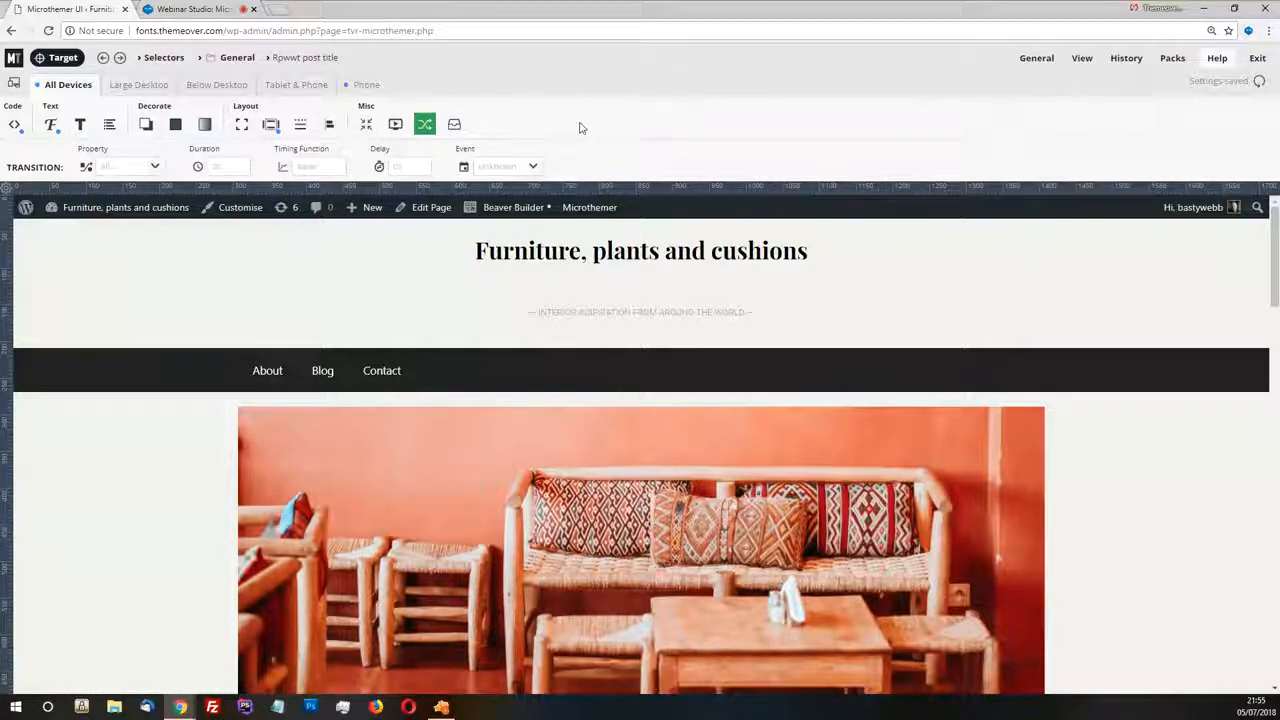
pyautogui.click(80, 124)
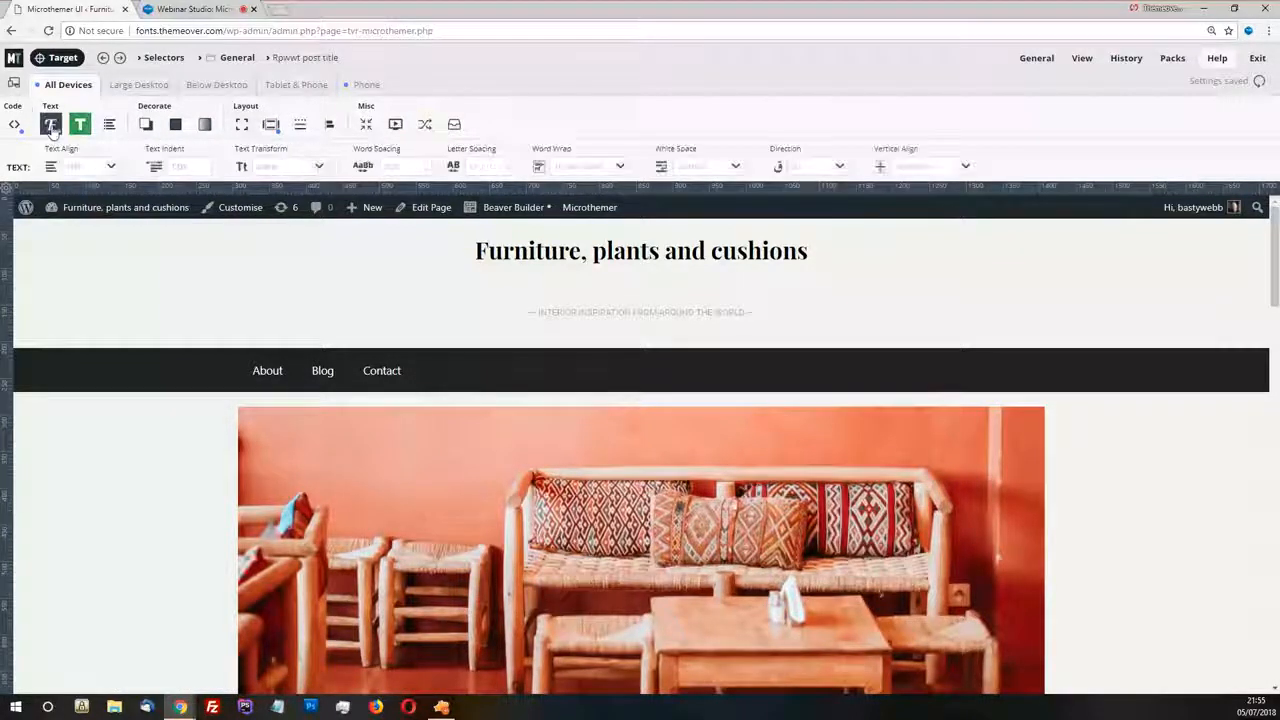
pyautogui.click(51, 125)
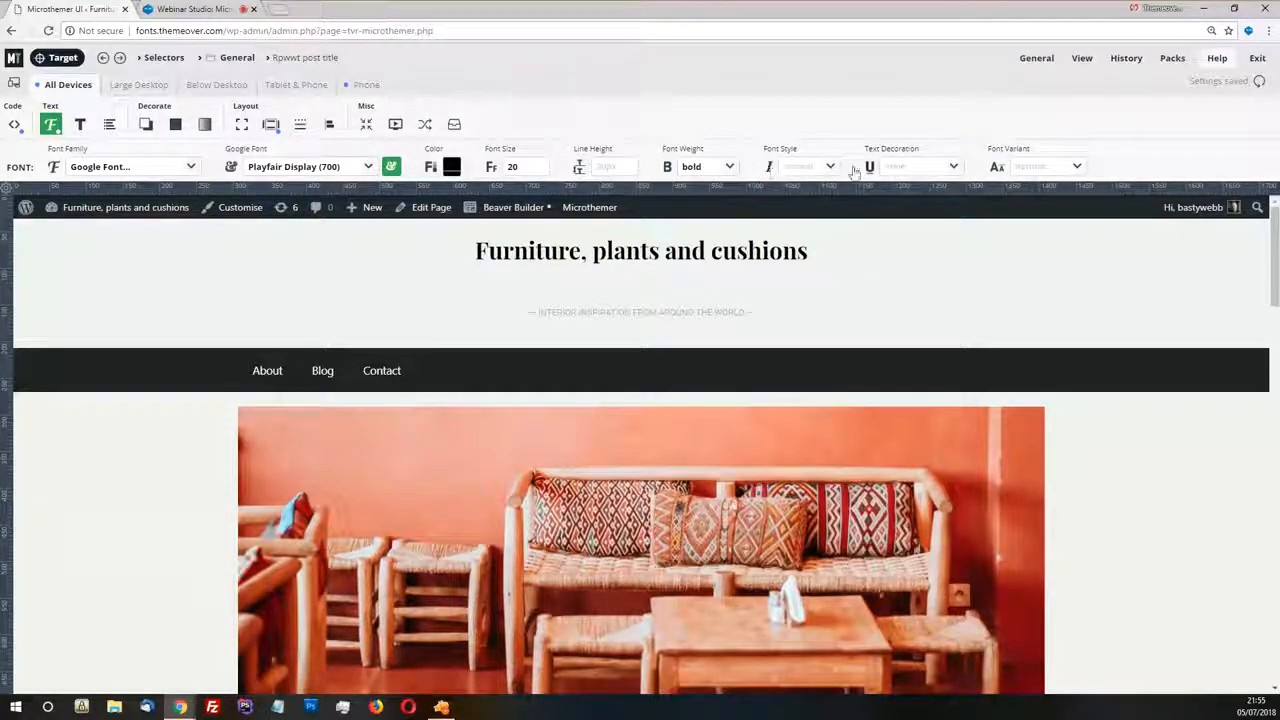
pyautogui.click(80, 124)
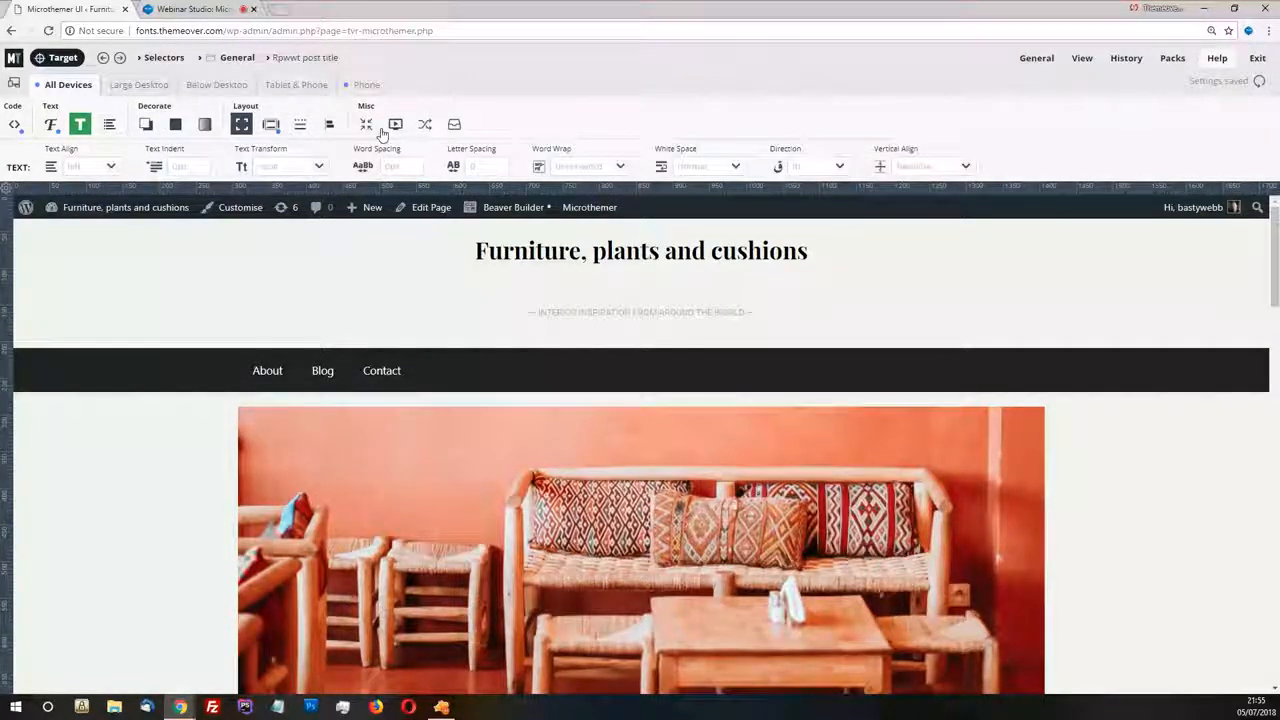
pyautogui.click(300, 124)
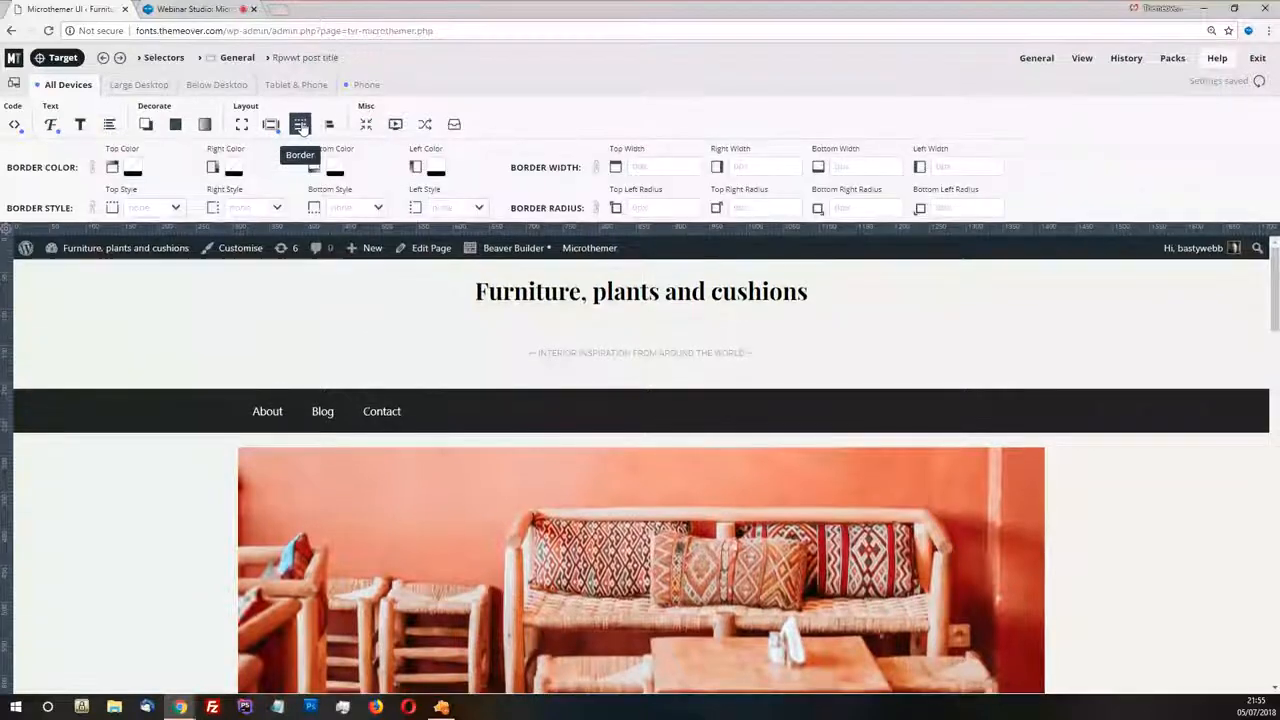
pyautogui.click(175, 124)
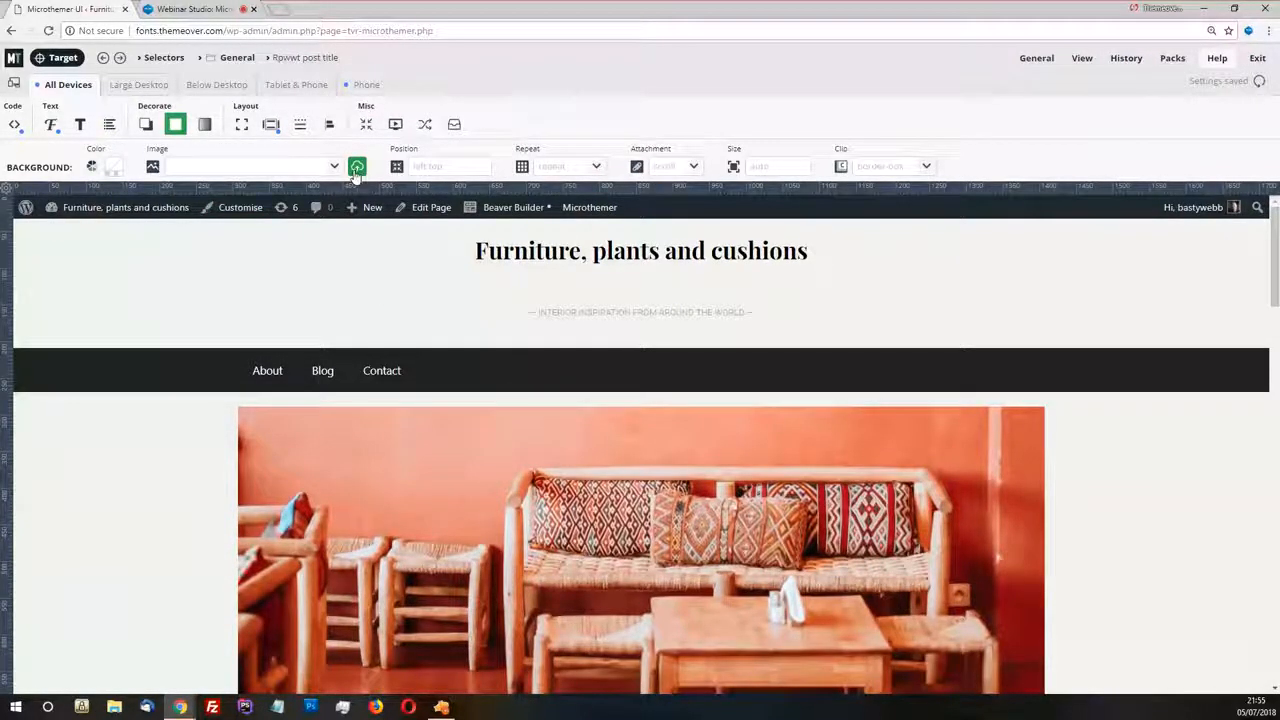
pyautogui.click(204, 124)
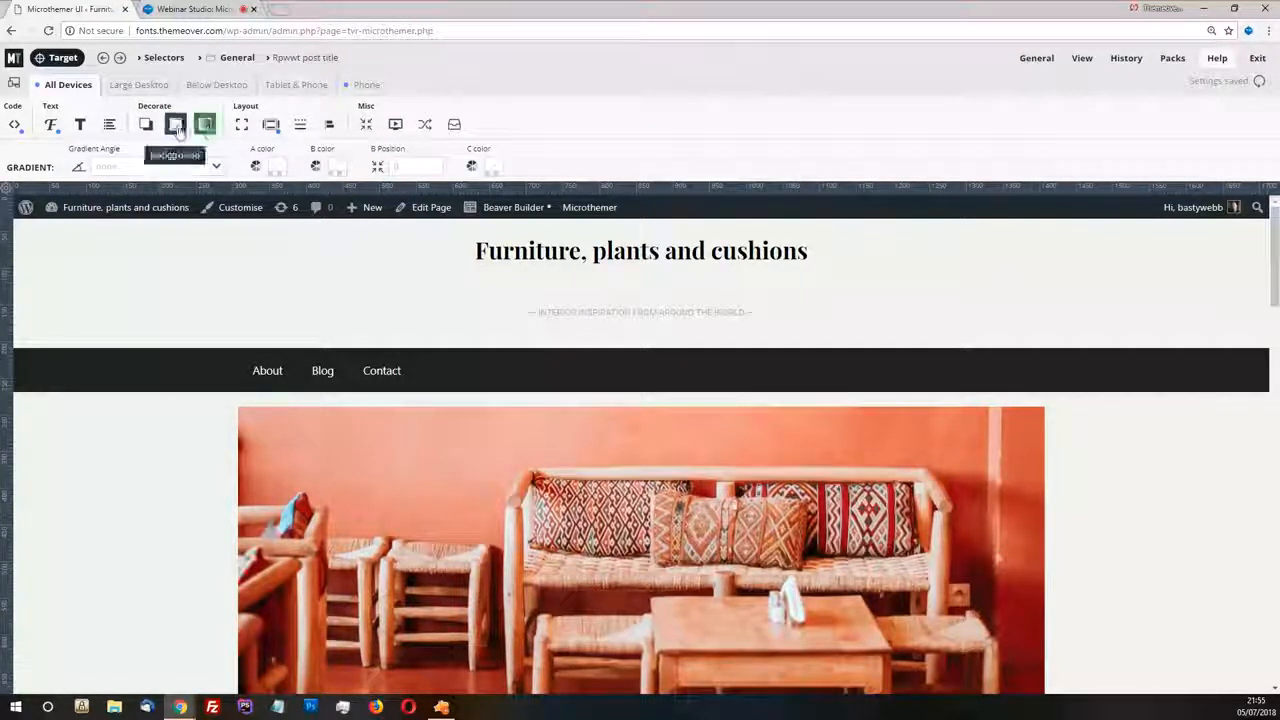
pyautogui.click(176, 126)
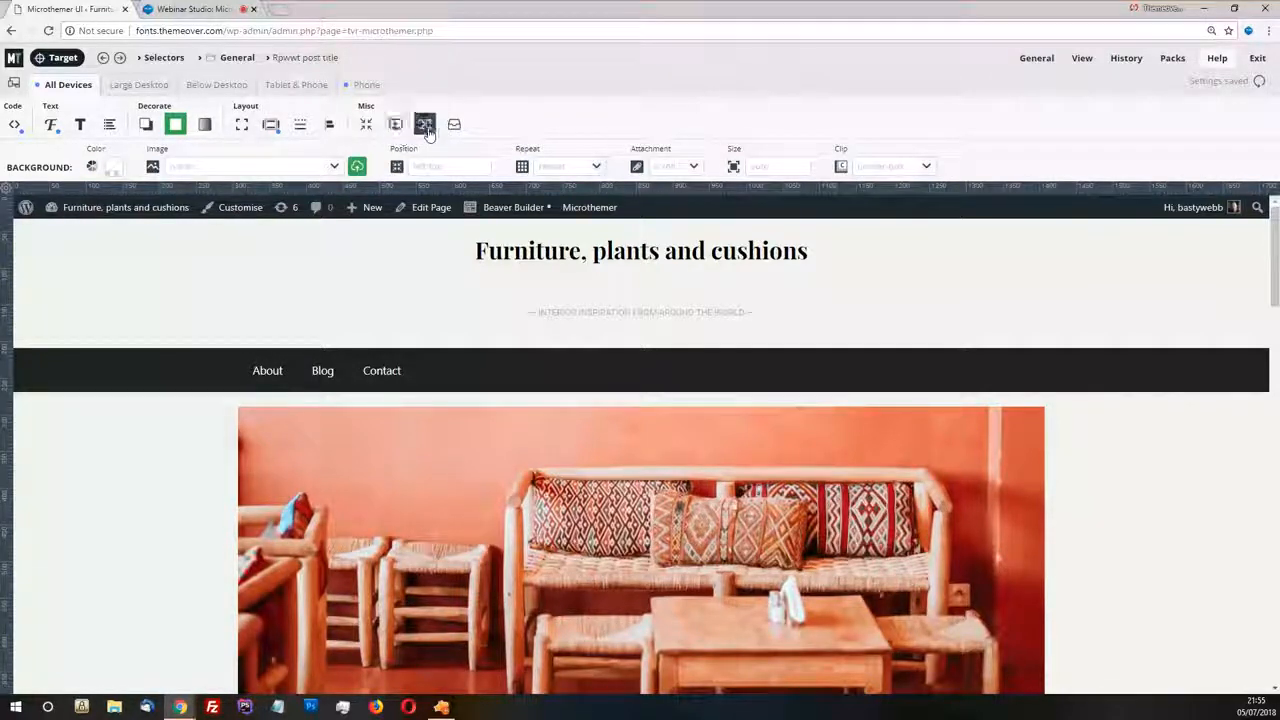
# Set the default font size unit to px to rem in the CSS/SCSS preferences and save the preferences
pyautogui.moveTo(1032, 60)
pyautogui.moveTo(1266, 62)
pyautogui.moveTo(1080, 60)
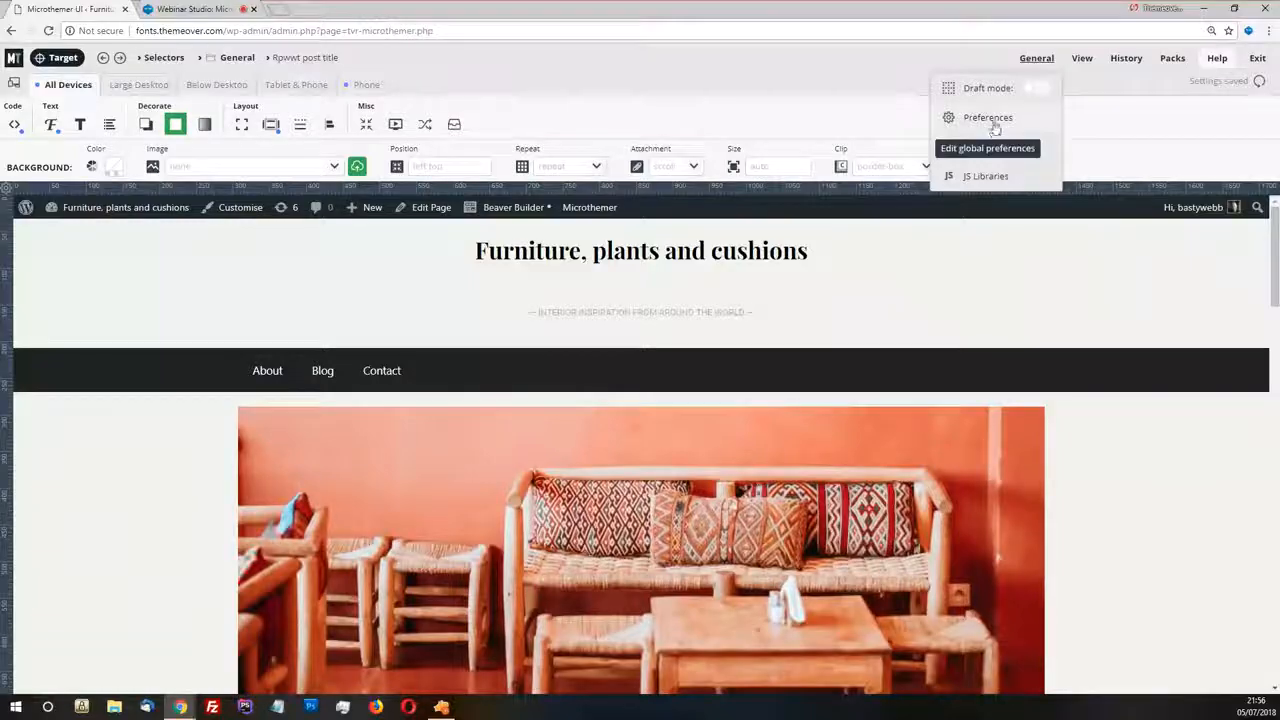
pyautogui.click(993, 122)
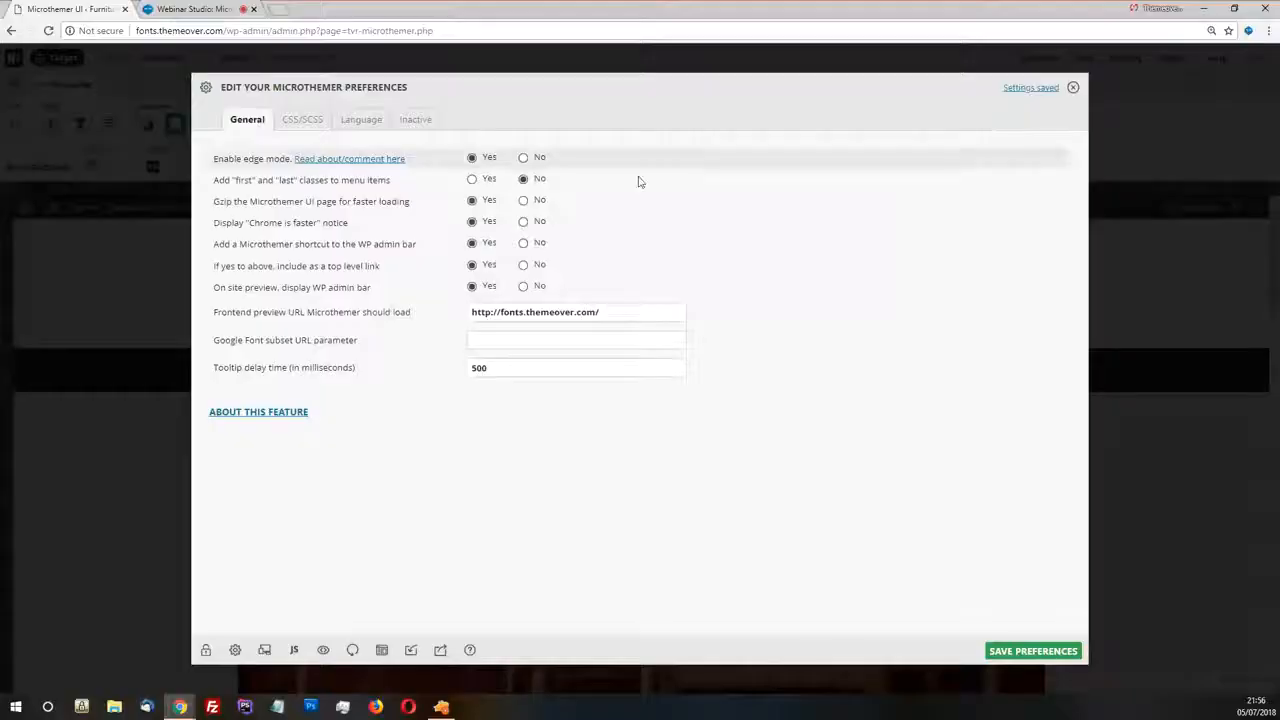
pyautogui.click(302, 121)
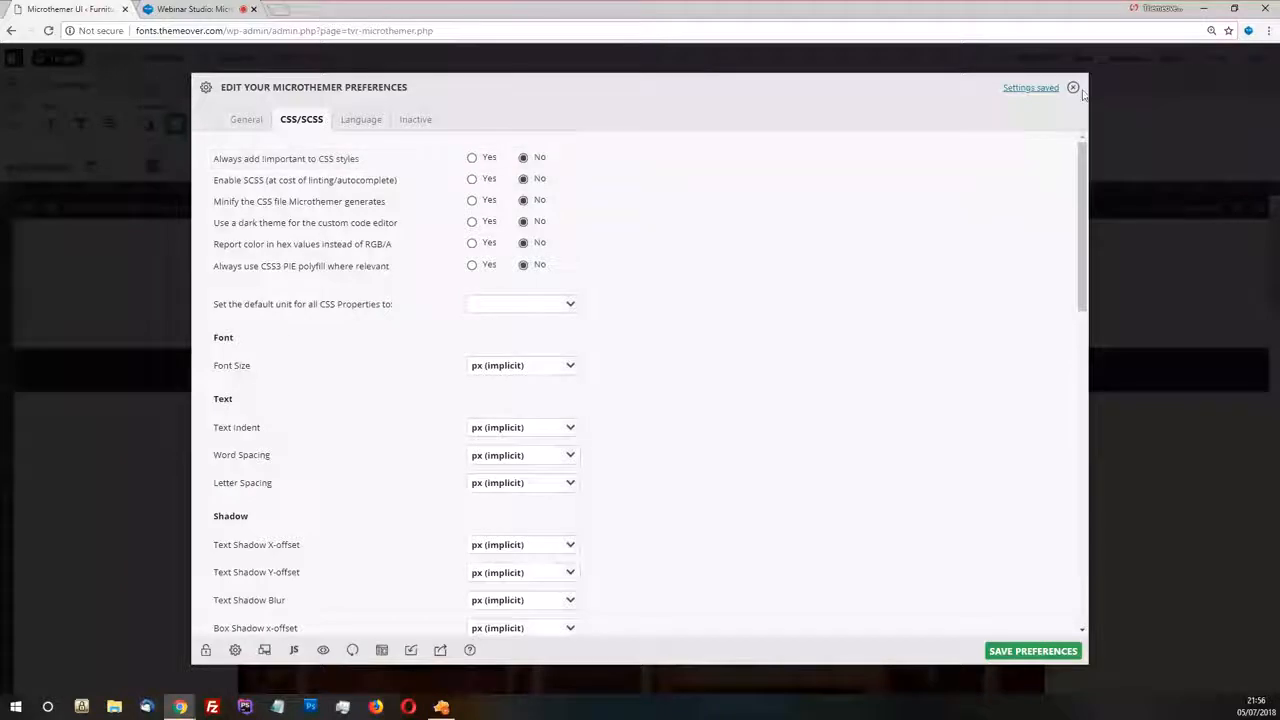
pyautogui.scroll(-3, 586, 309)
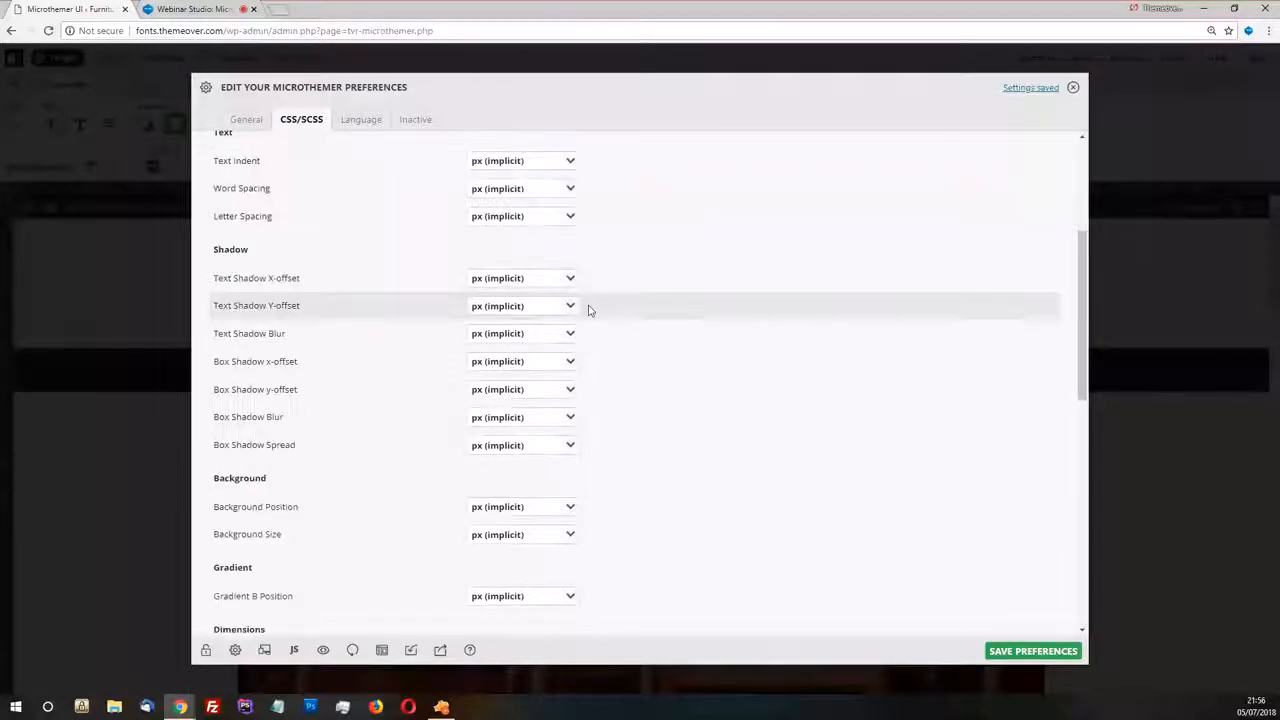
pyautogui.scroll(3, 558, 306)
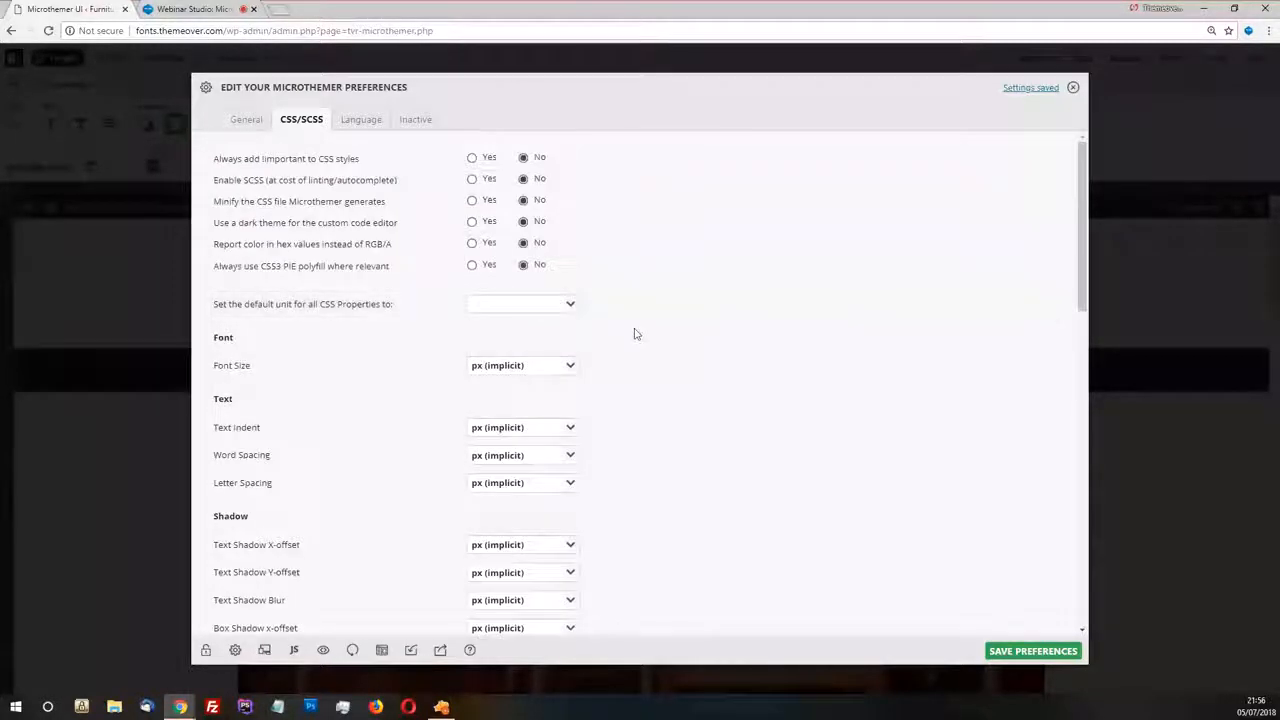
pyautogui.click(569, 366)
pyautogui.scroll(-5, 520, 415)
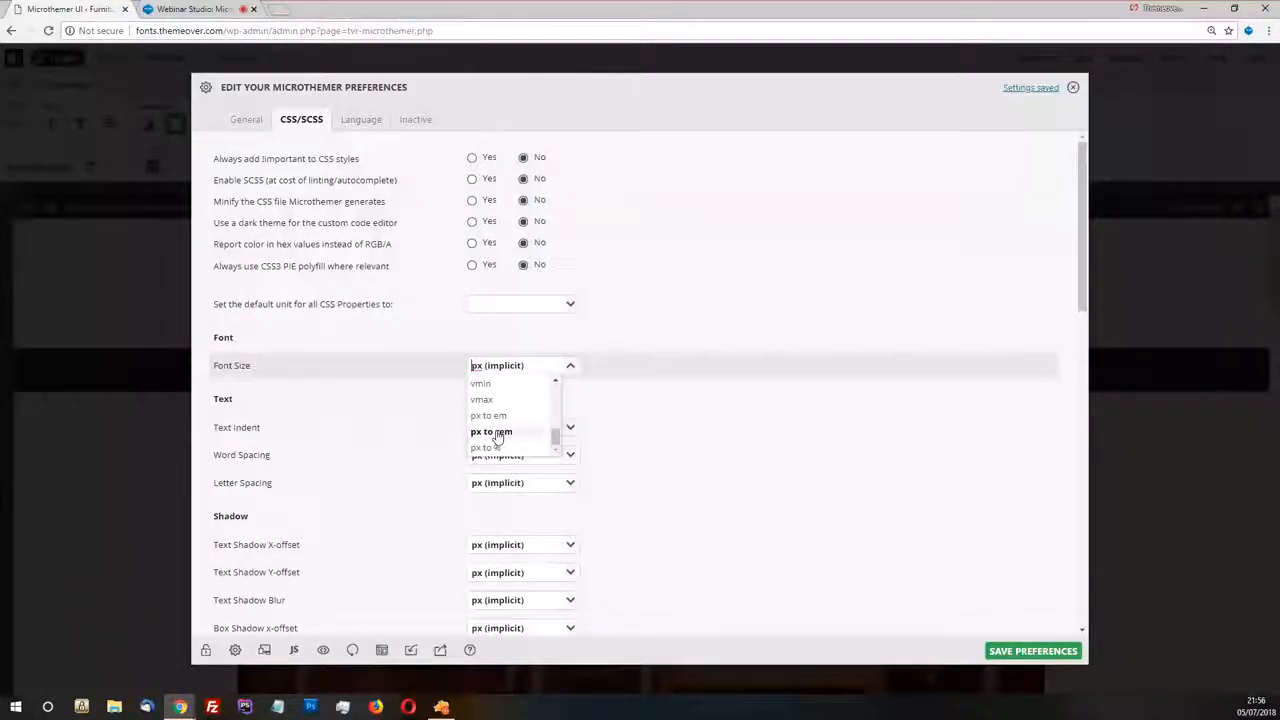
pyautogui.click(498, 432)
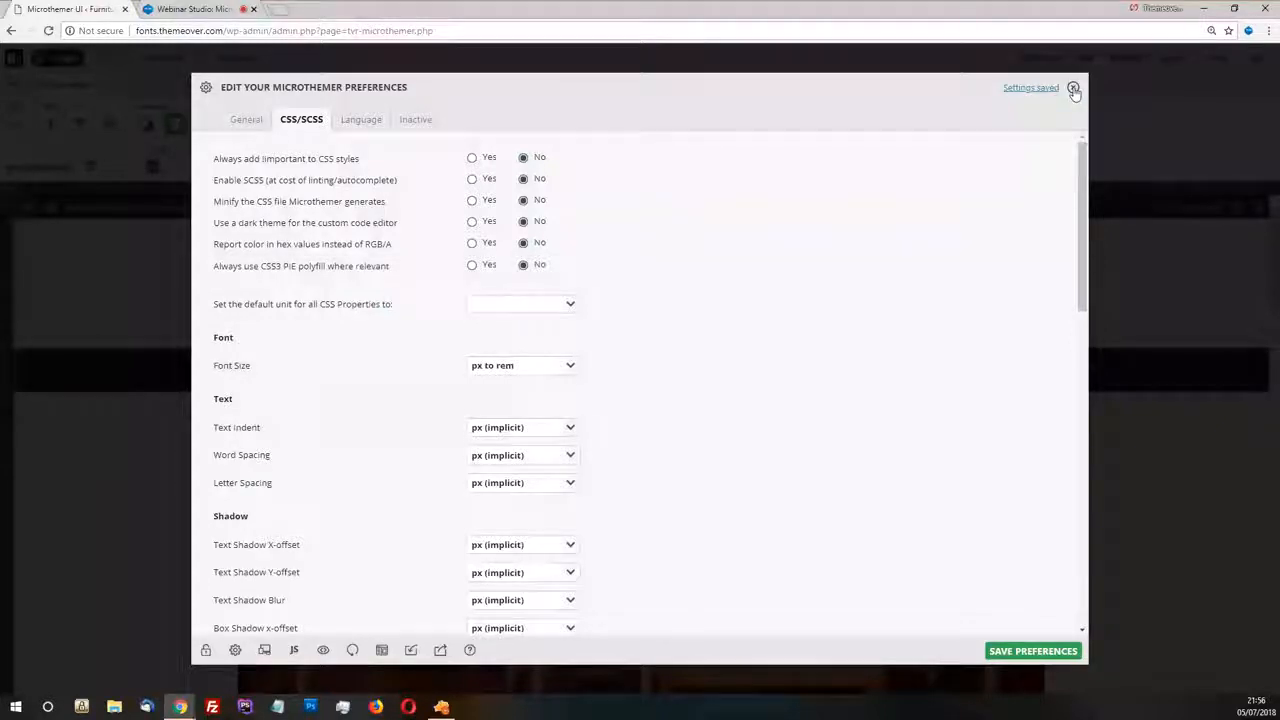
pyautogui.click(1024, 651)
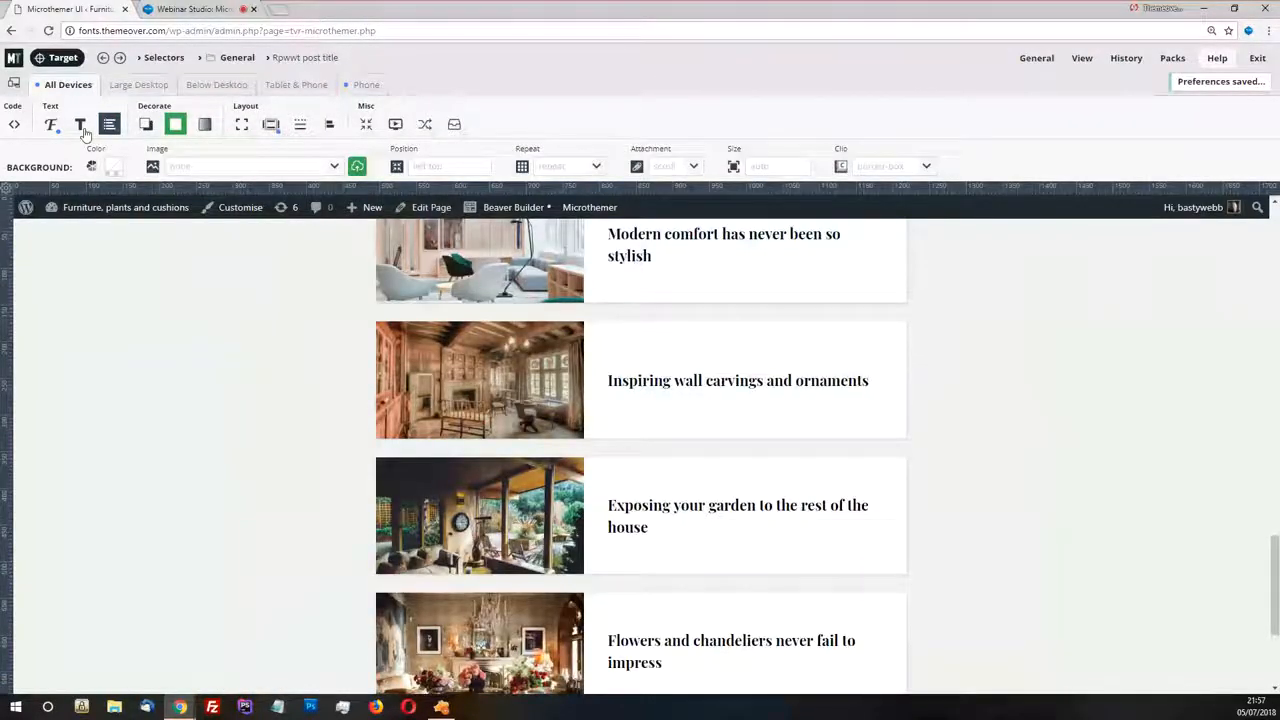
# Try the suggested font size 24 on the post title selector and settle on the suggested size 18
pyautogui.click(50, 124)
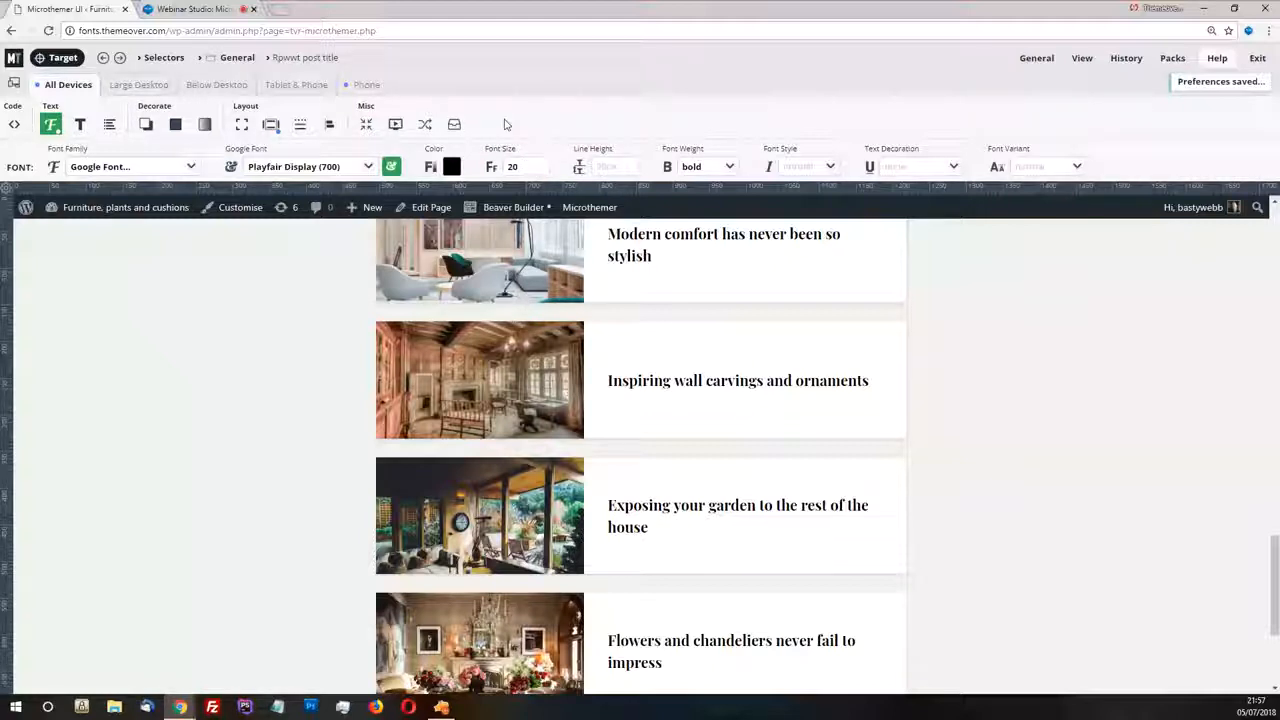
pyautogui.click(545, 172)
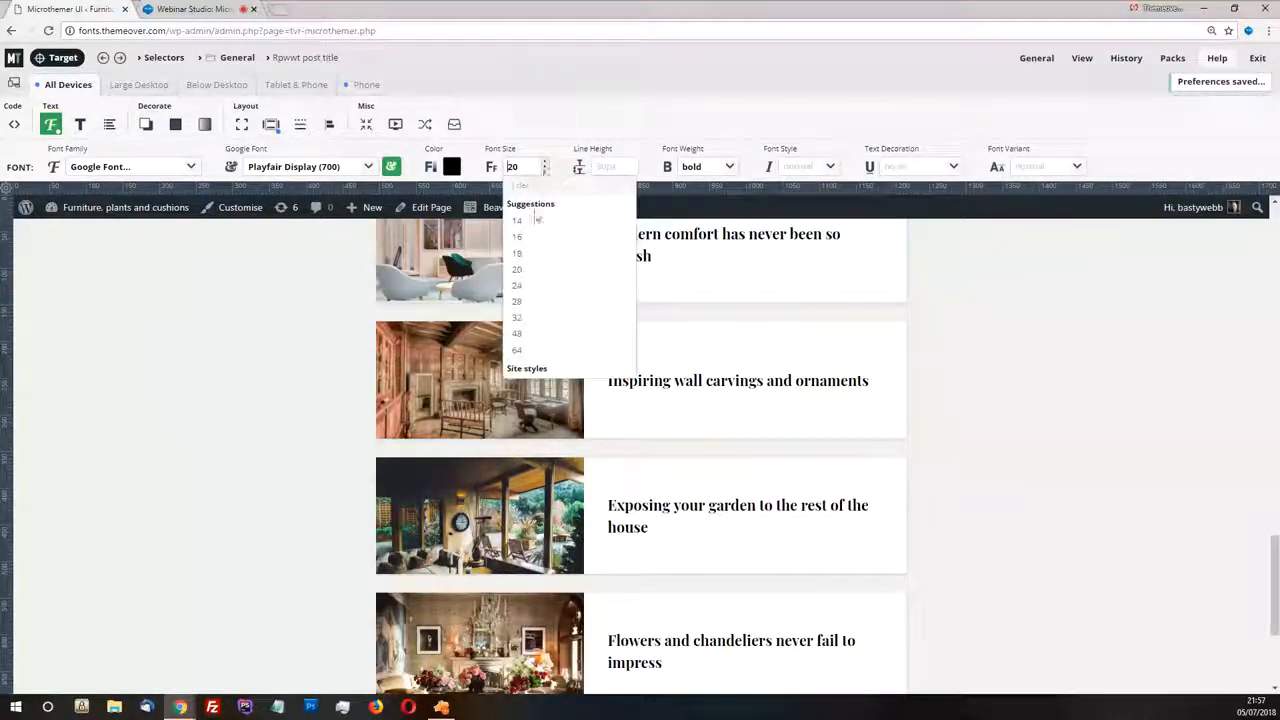
pyautogui.click(526, 291)
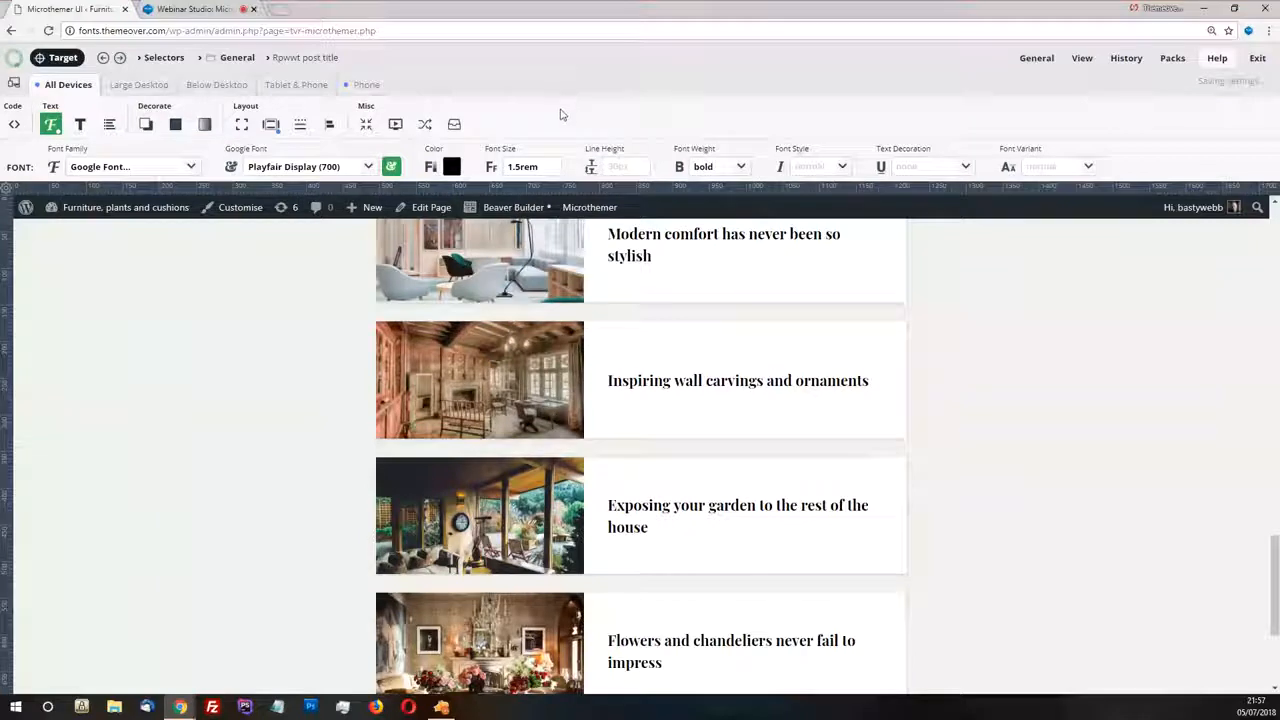
pyautogui.click(558, 172)
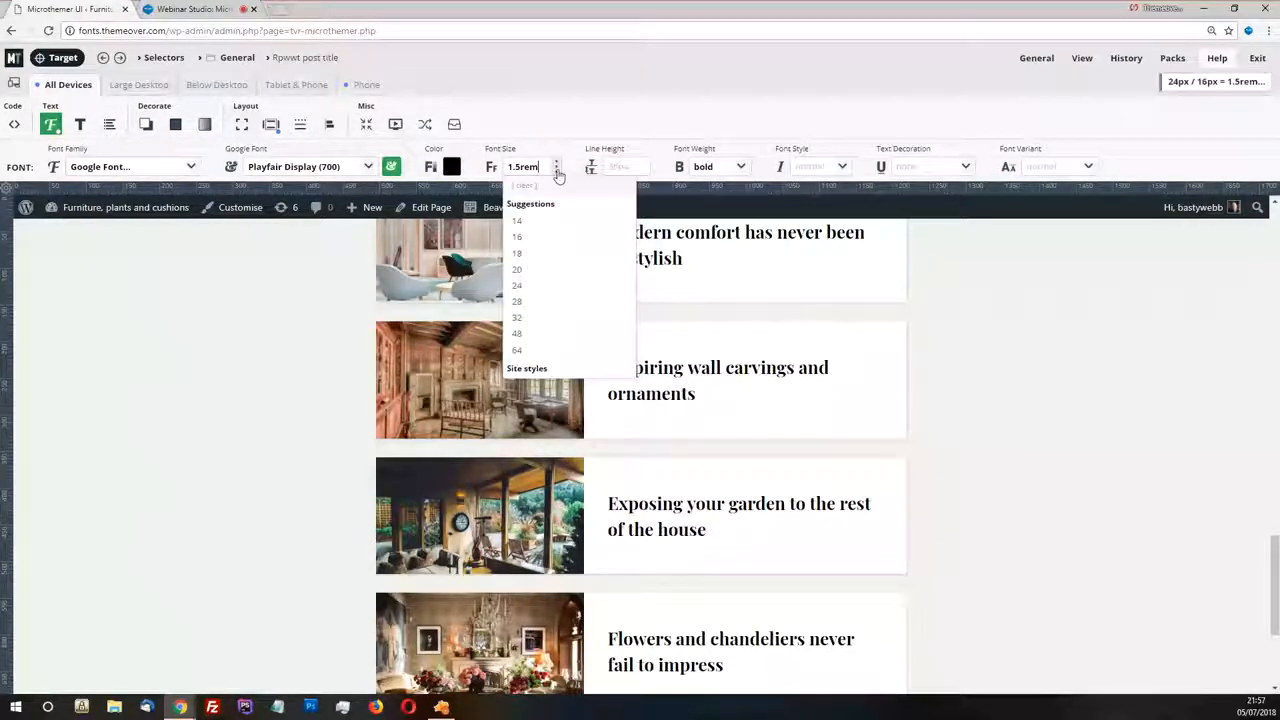
pyautogui.click(530, 253)
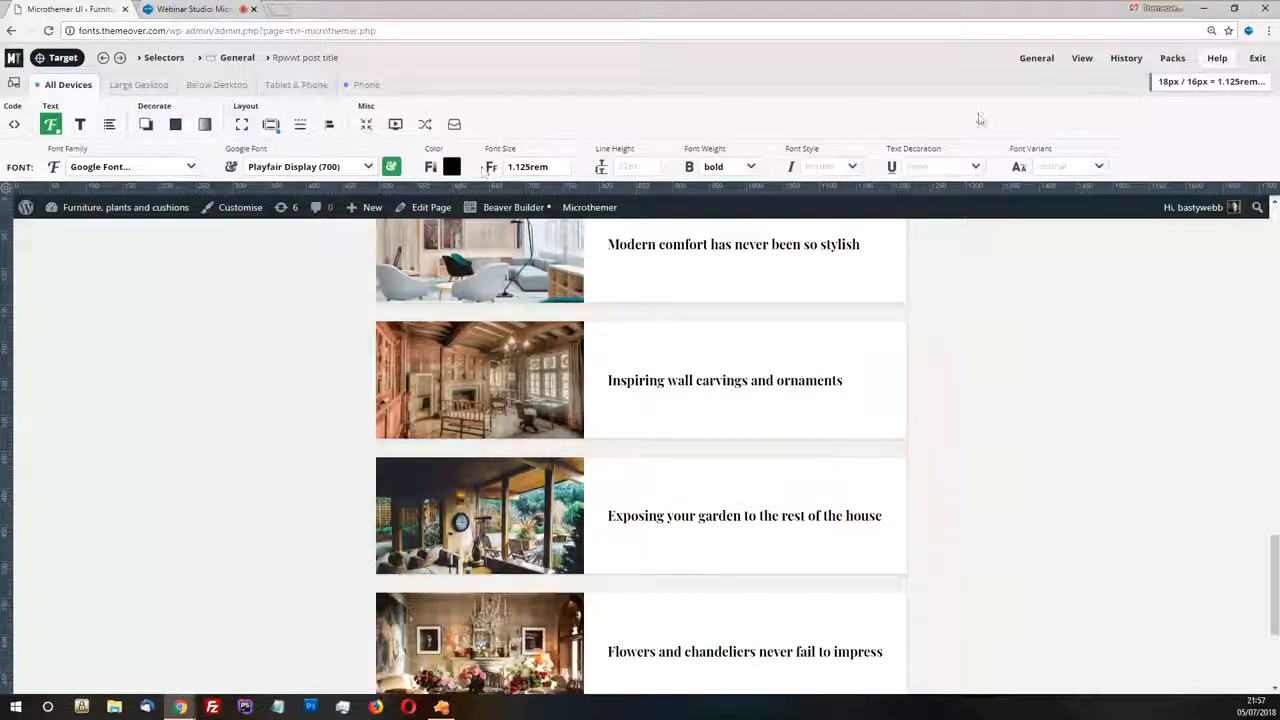
# Examine the generated CSS code, from the general styles to the Tablet & Phone and Phone media queries
pyautogui.moveTo(1218, 84)
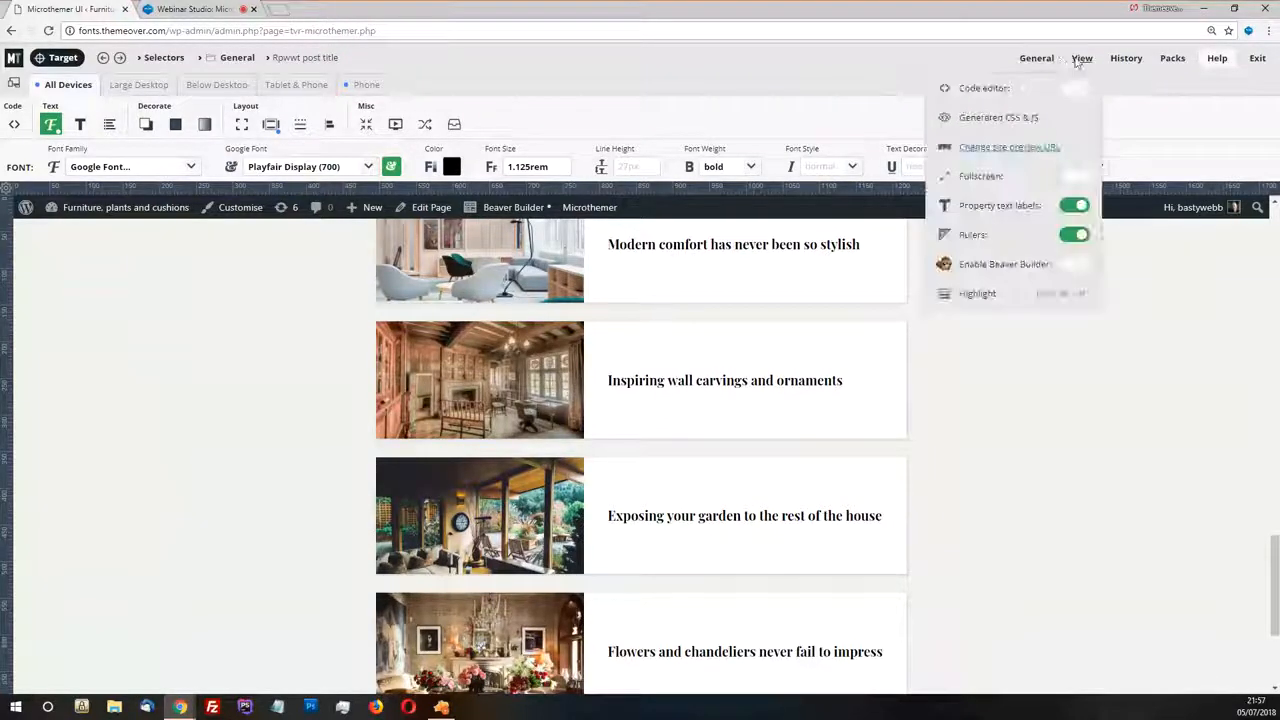
pyautogui.moveTo(1040, 62)
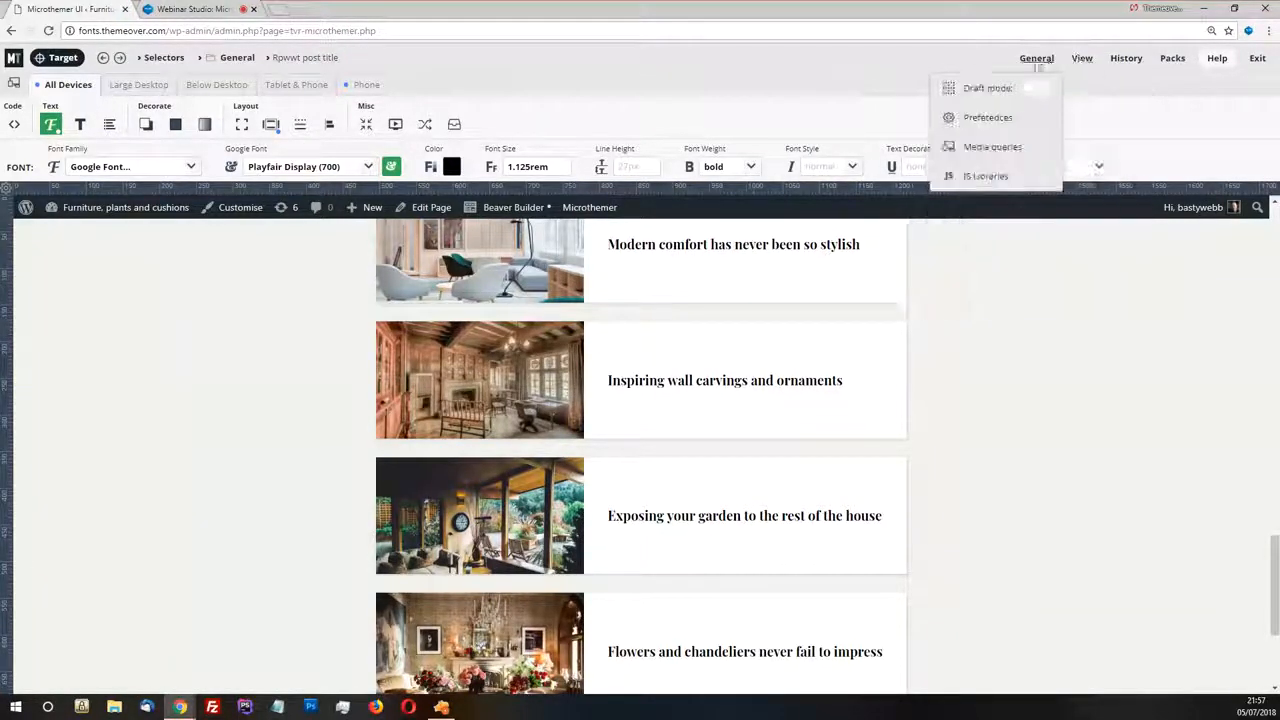
pyautogui.moveTo(1080, 62)
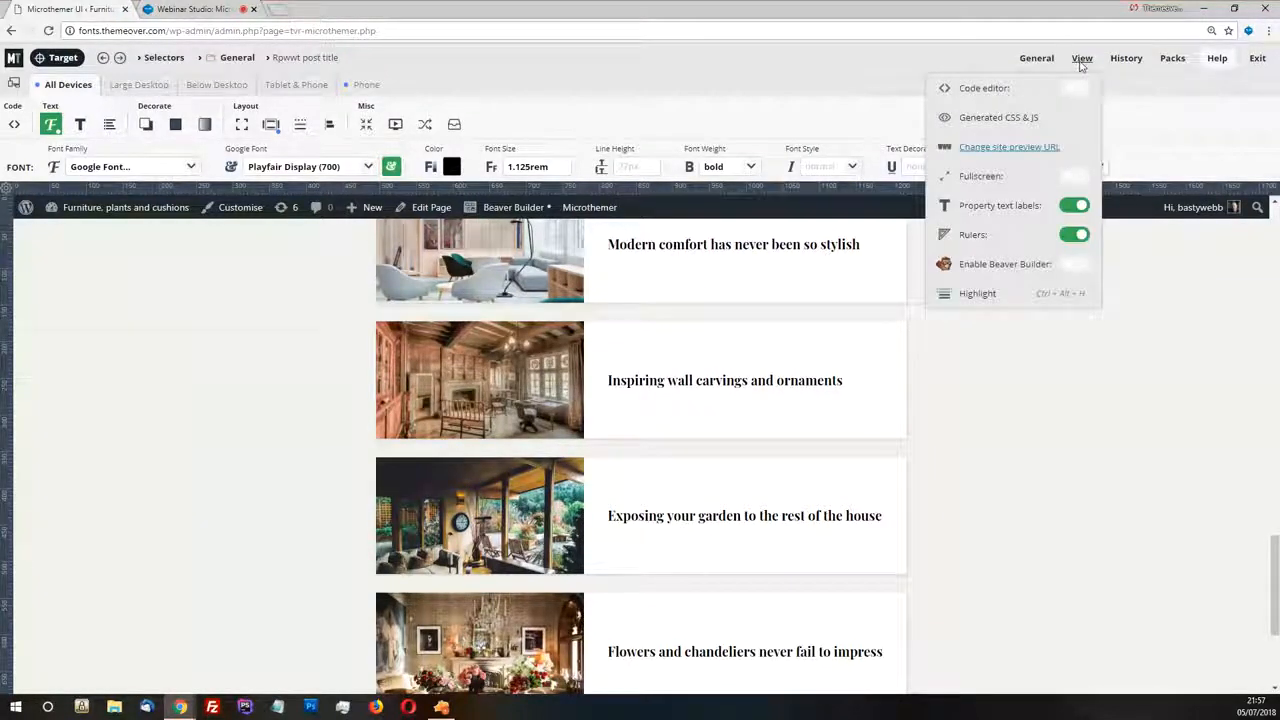
pyautogui.click(1040, 119)
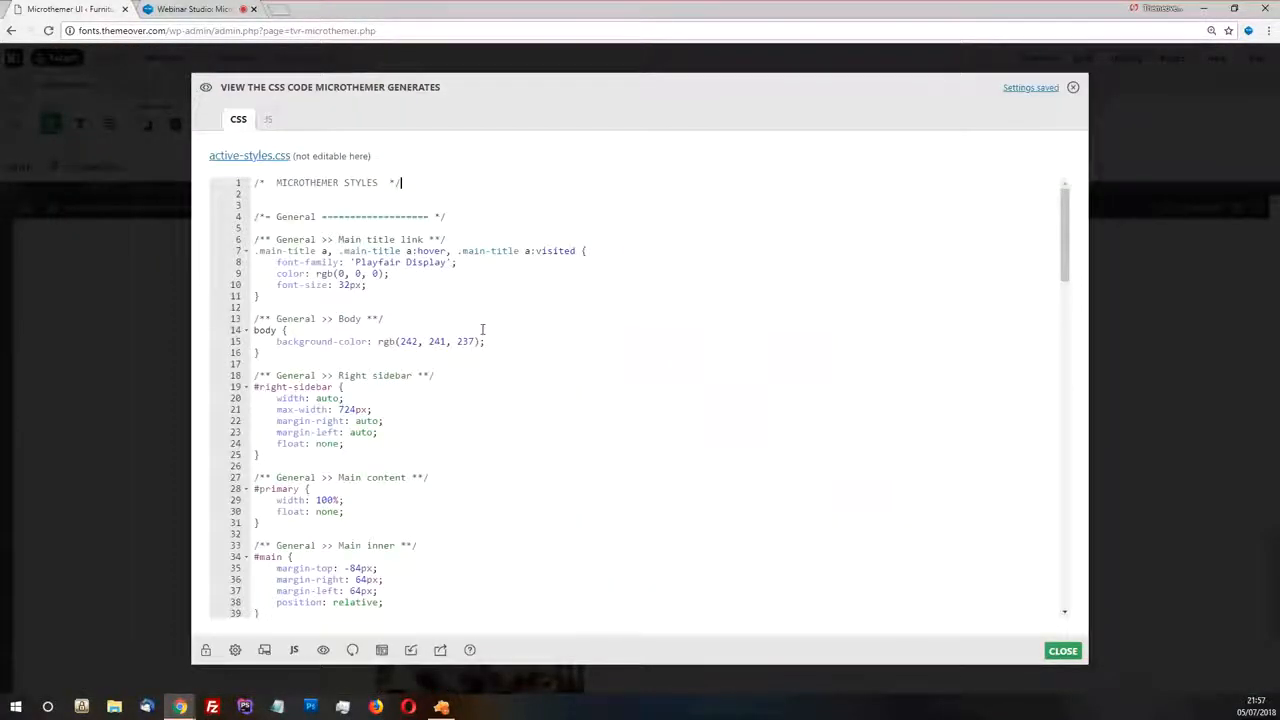
pyautogui.scroll(-15, 482, 329)
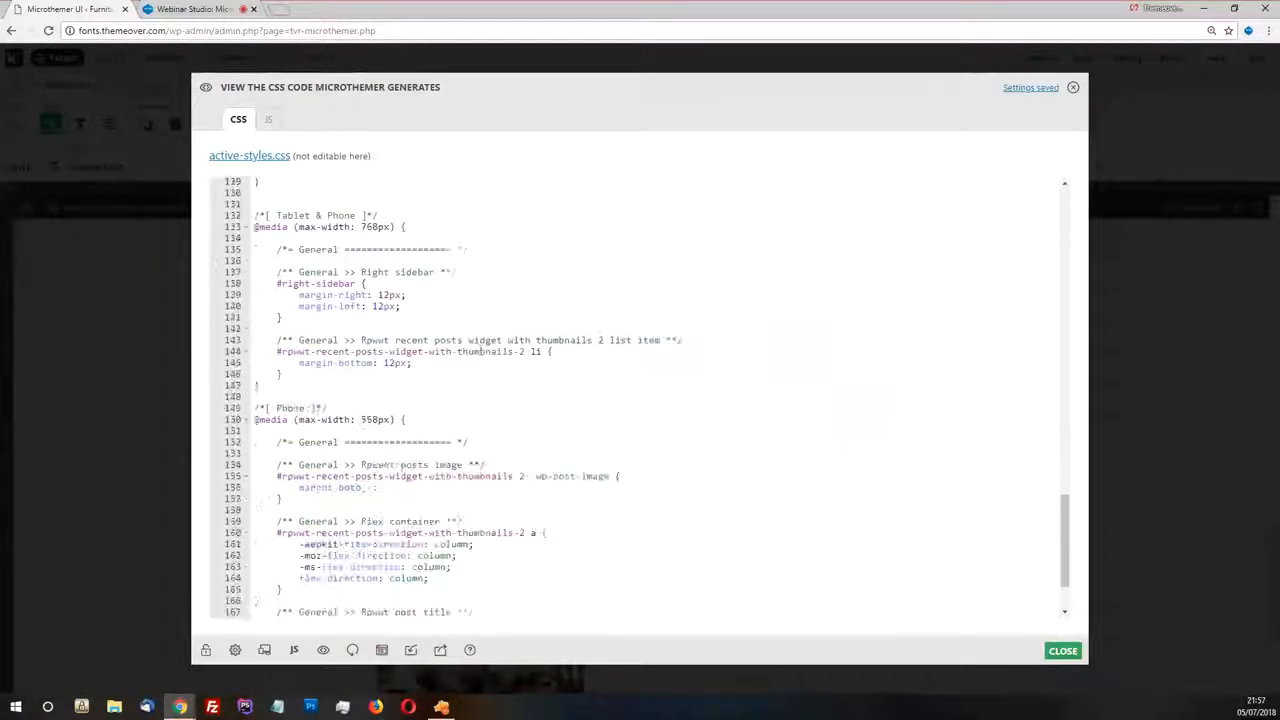
pyautogui.scroll(3, 480, 350)
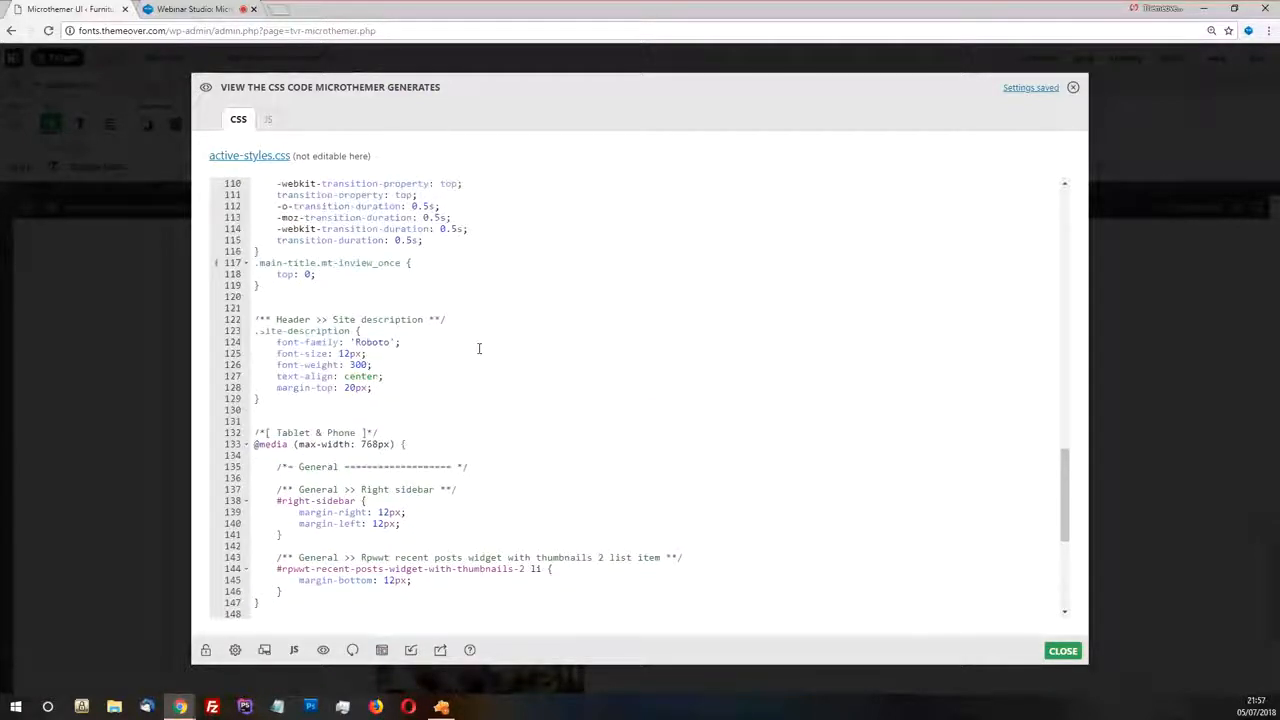
pyautogui.scroll(12, 479, 348)
pyautogui.scroll(1, 479, 348)
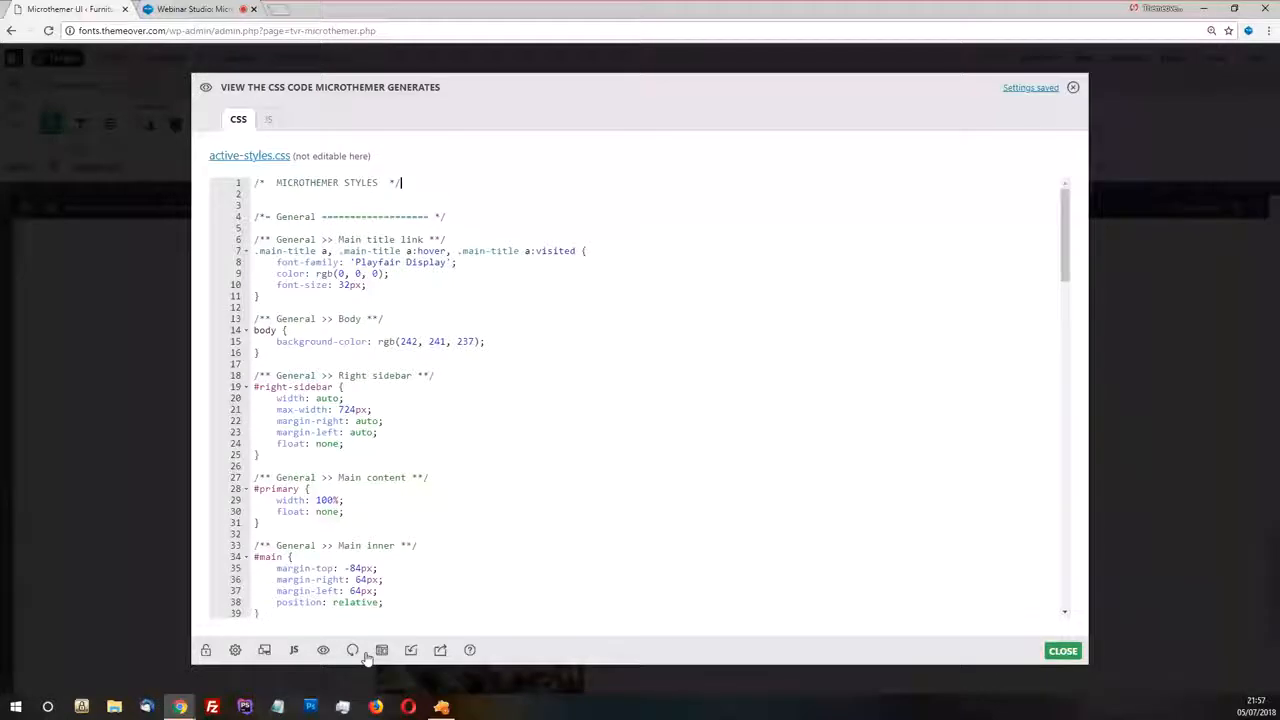
# Review the code for manually loading Microthemer styles in the Inactive preferences and close the preferences
pyautogui.click(235, 650)
pyautogui.click(416, 130)
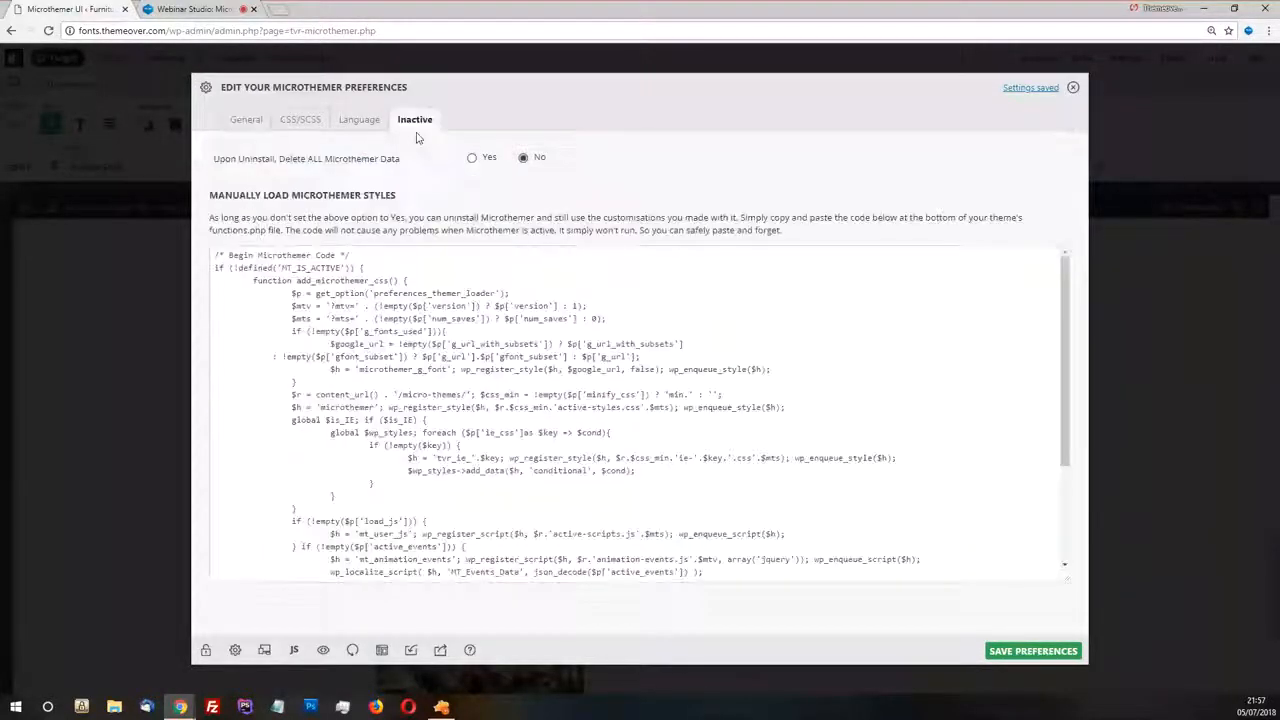
pyautogui.scroll(-1, 401, 320)
pyautogui.scroll(-1, 401, 320)
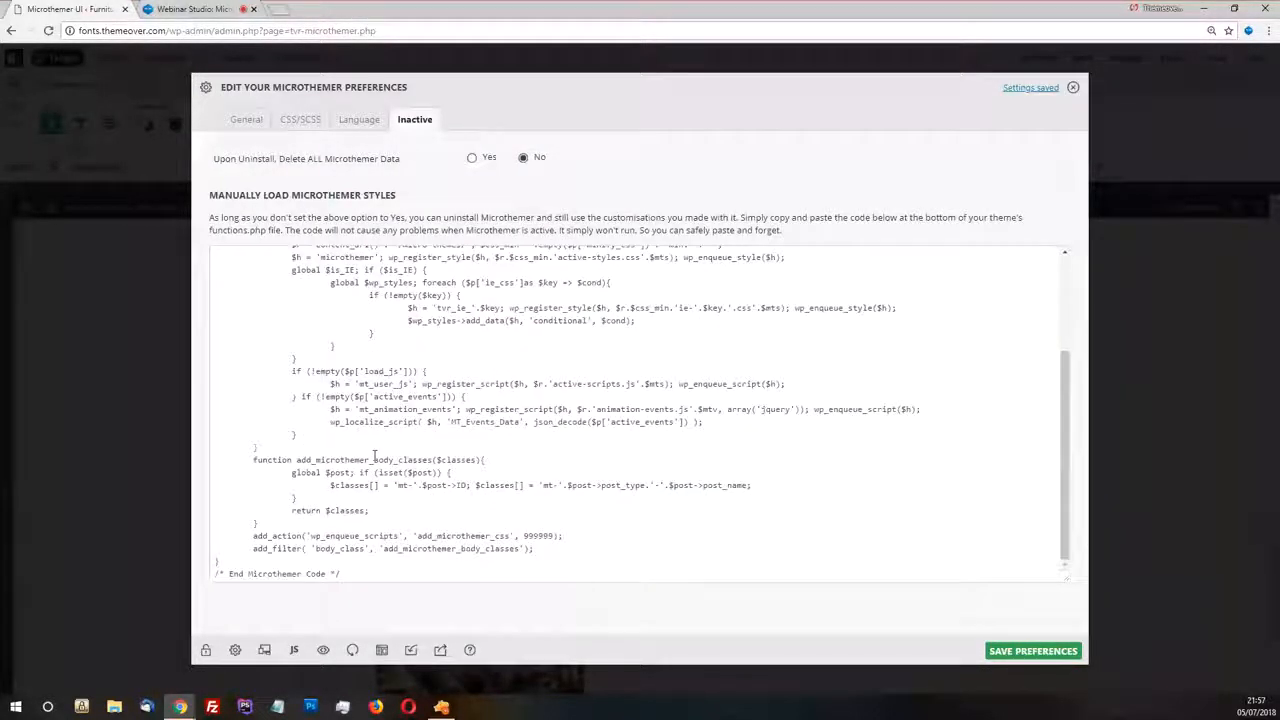
pyautogui.scroll(2, 374, 456)
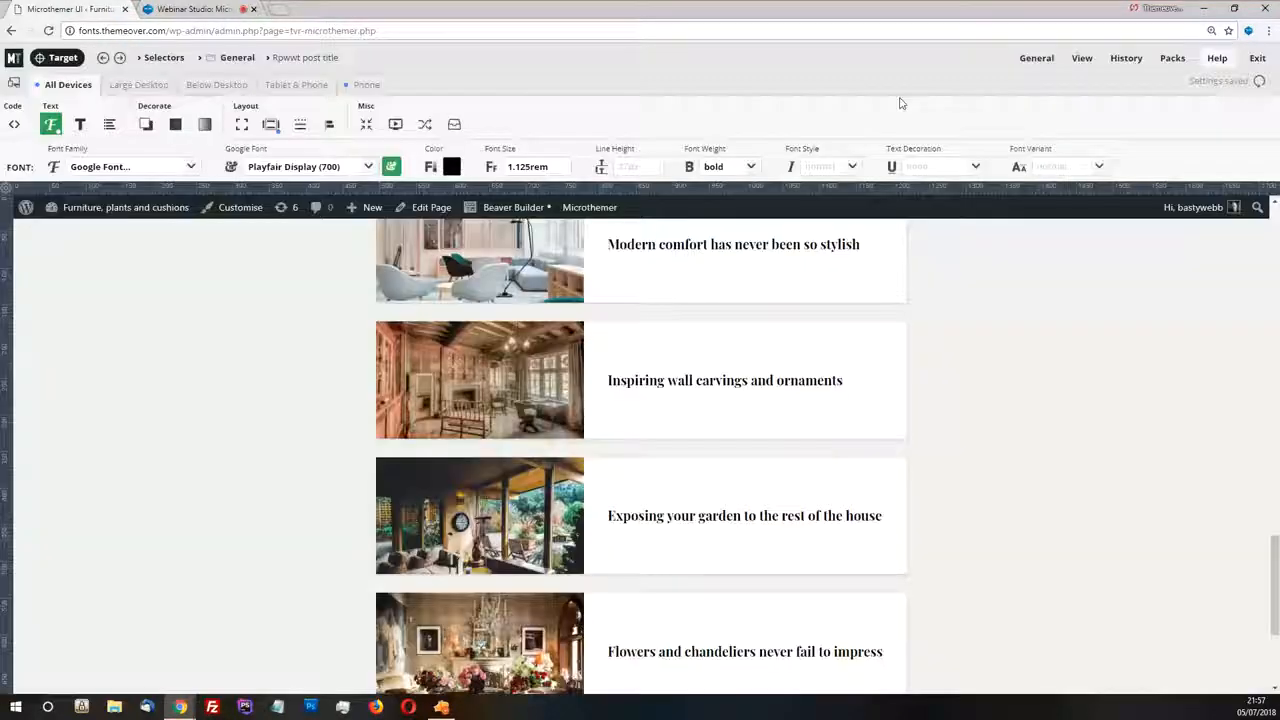
pyautogui.click(1073, 88)
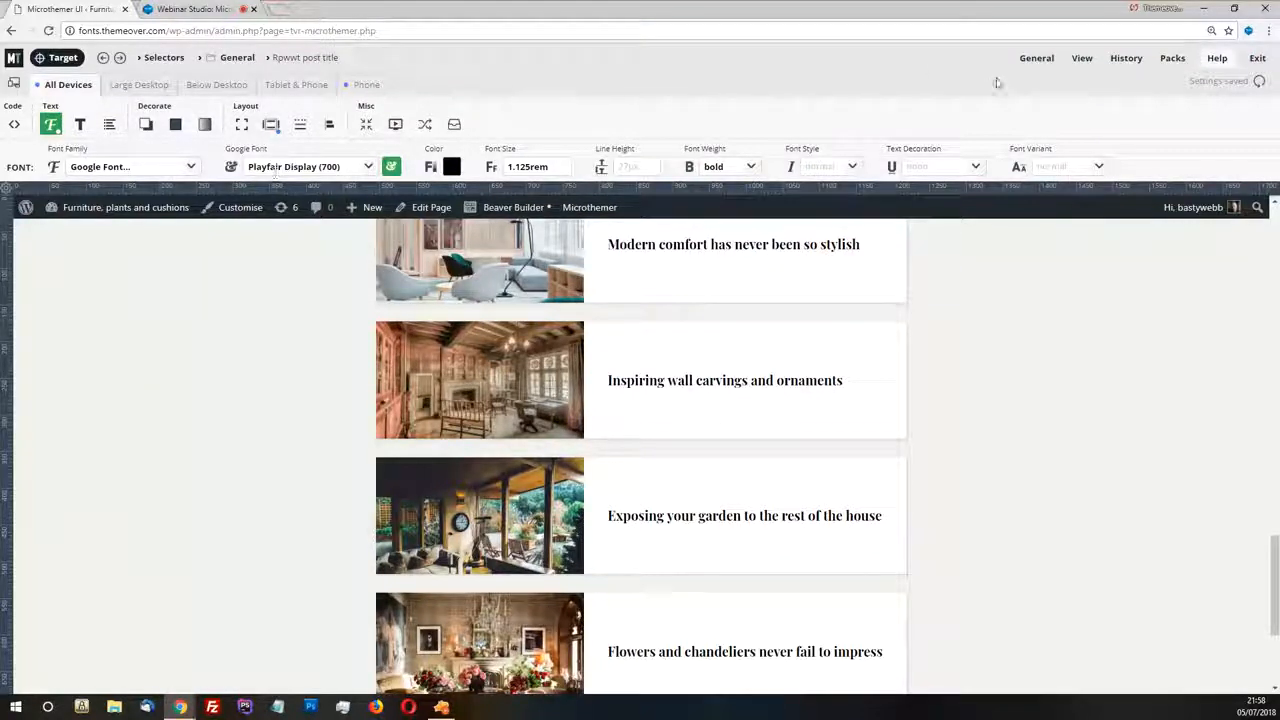
# Reopen the Inactive preferences and look through the whole manual loading code once more
pyautogui.moveTo(1135, 70)
pyautogui.moveTo(1074, 57)
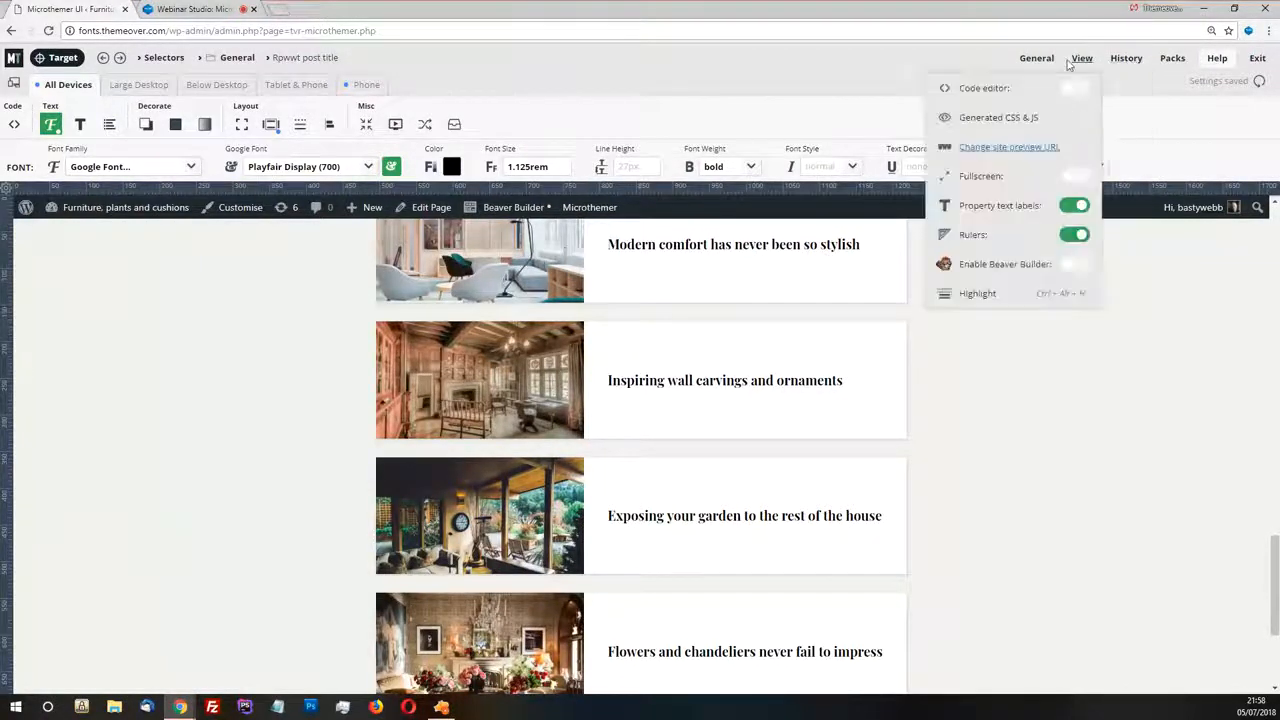
pyautogui.click(1005, 115)
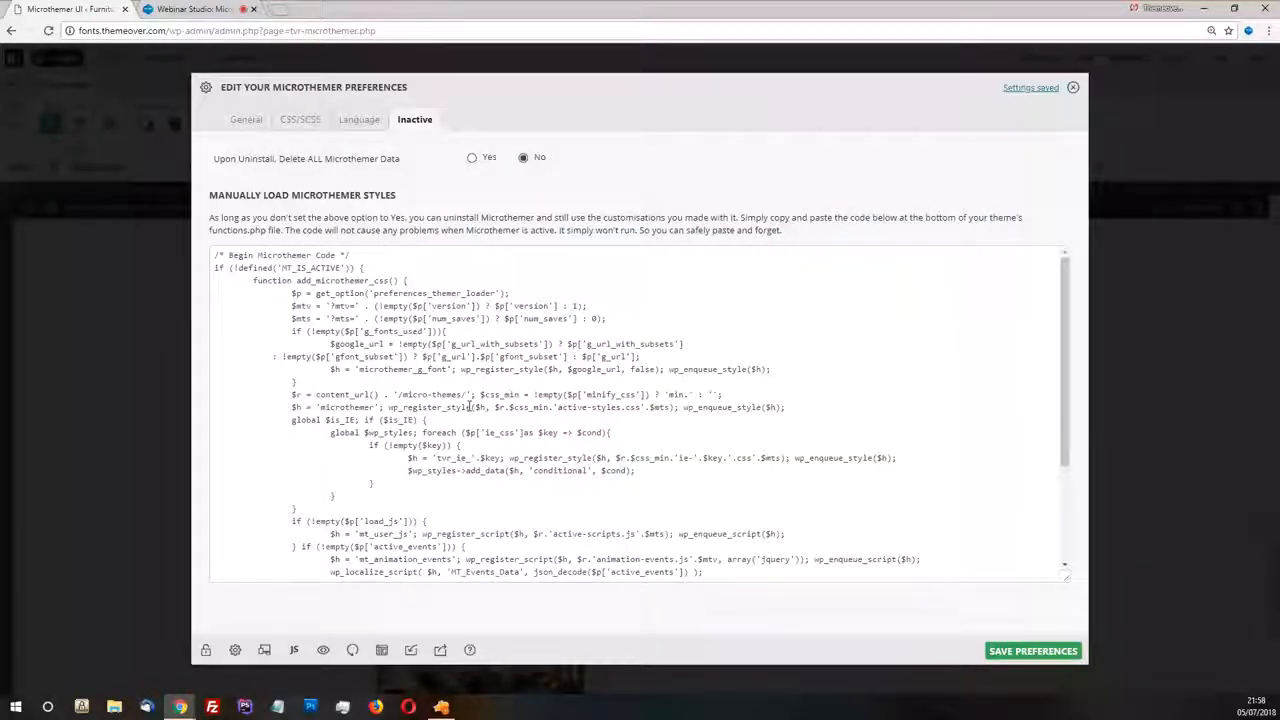
pyautogui.scroll(-3, 470, 407)
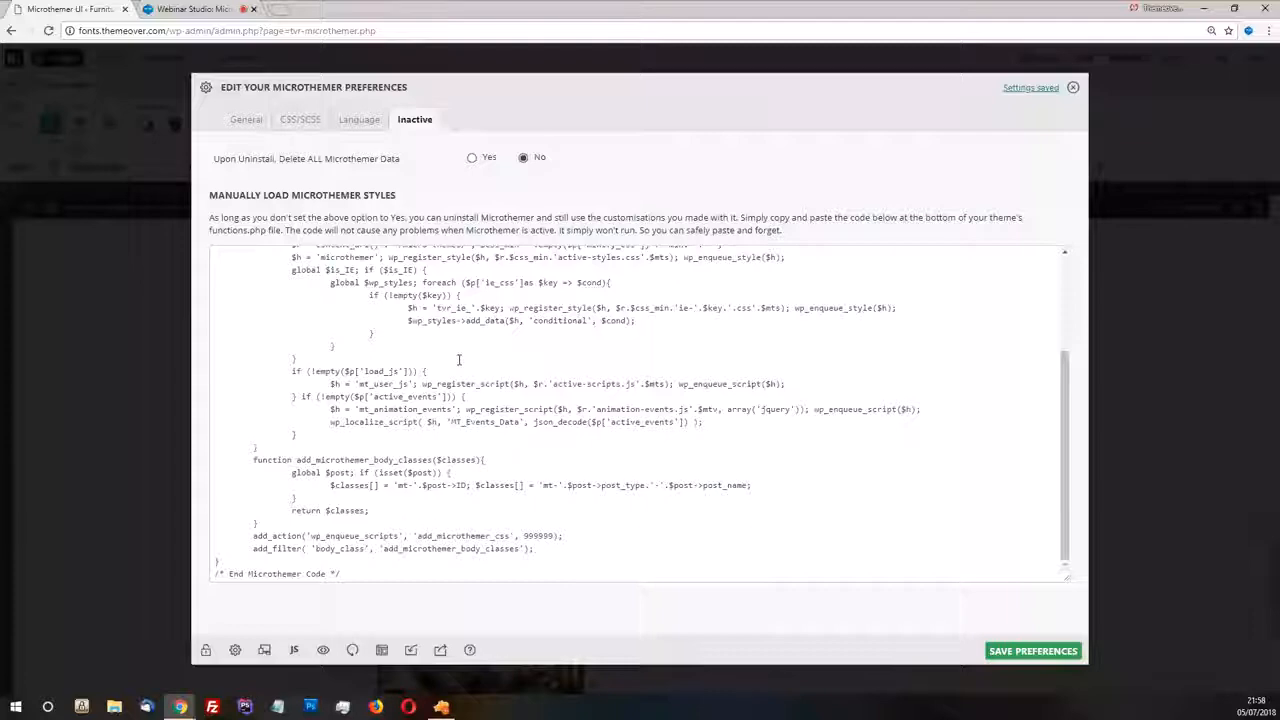
pyautogui.scroll(5, 459, 360)
pyautogui.click(1073, 87)
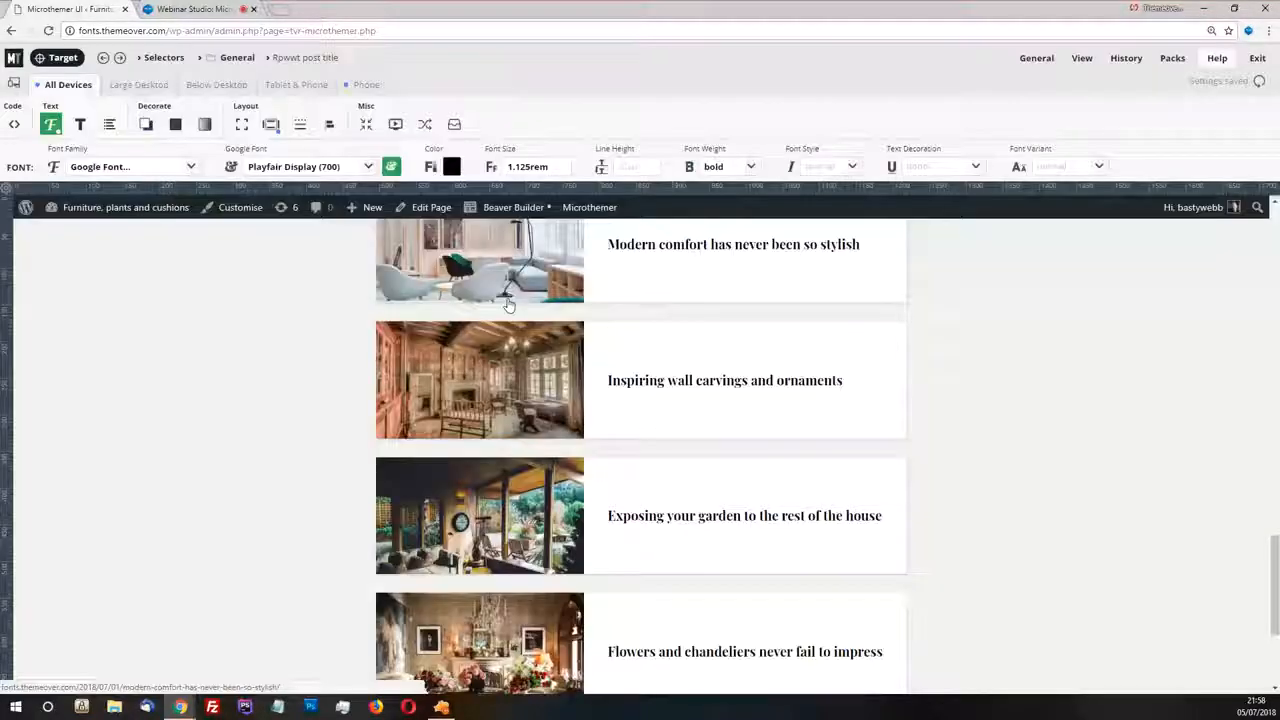
# Look over the home page's header and Morocco article, and revisit the Inactive preferences
pyautogui.scroll(15, 508, 305)
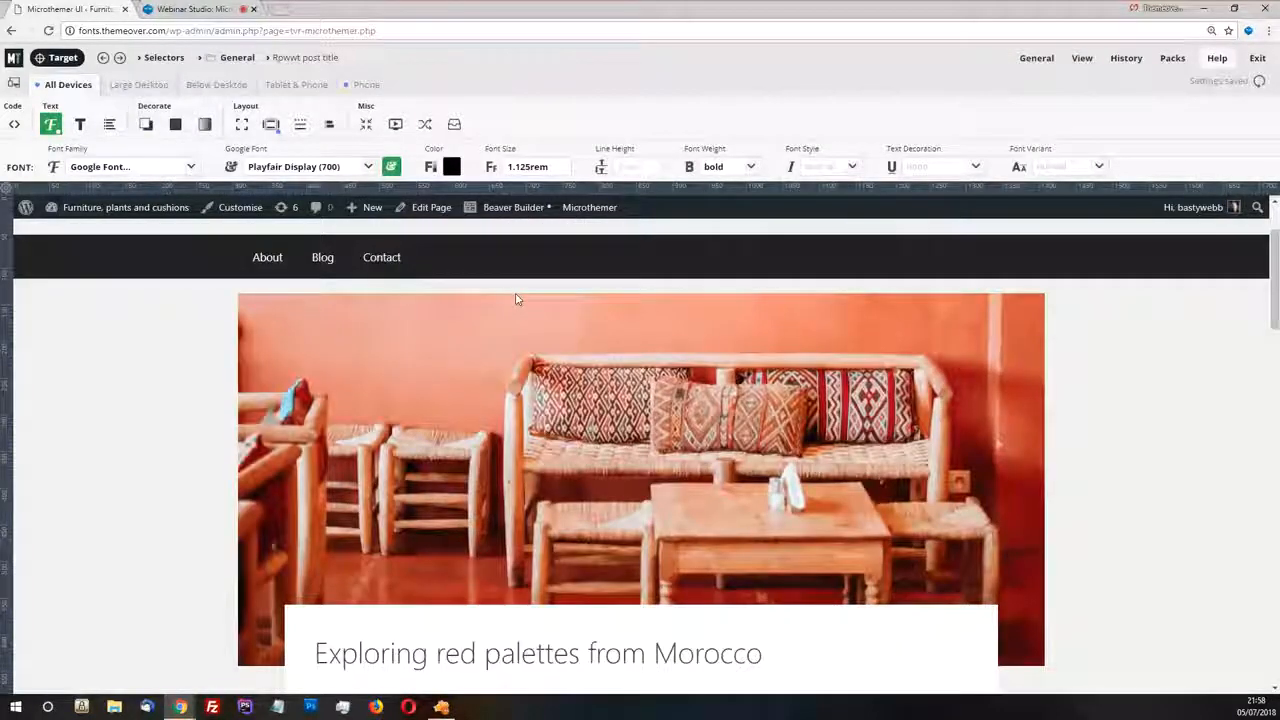
pyautogui.scroll(-2, 497, 370)
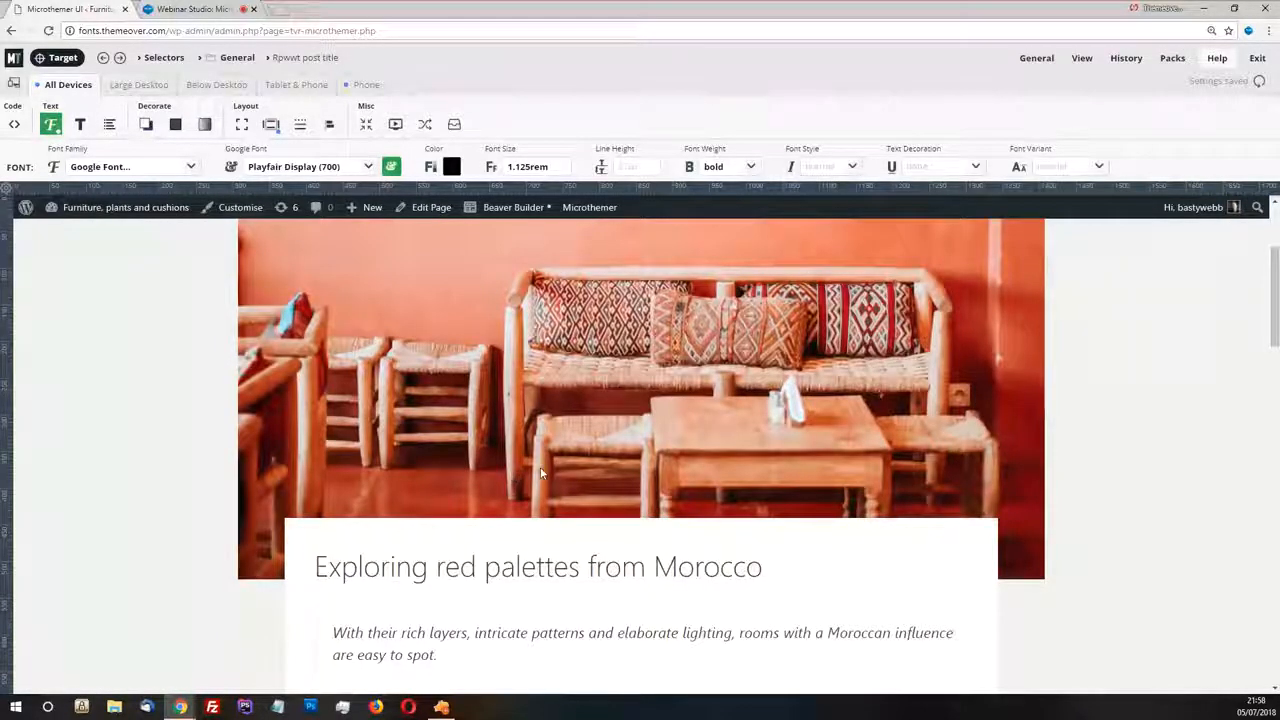
pyautogui.scroll(2, 515, 342)
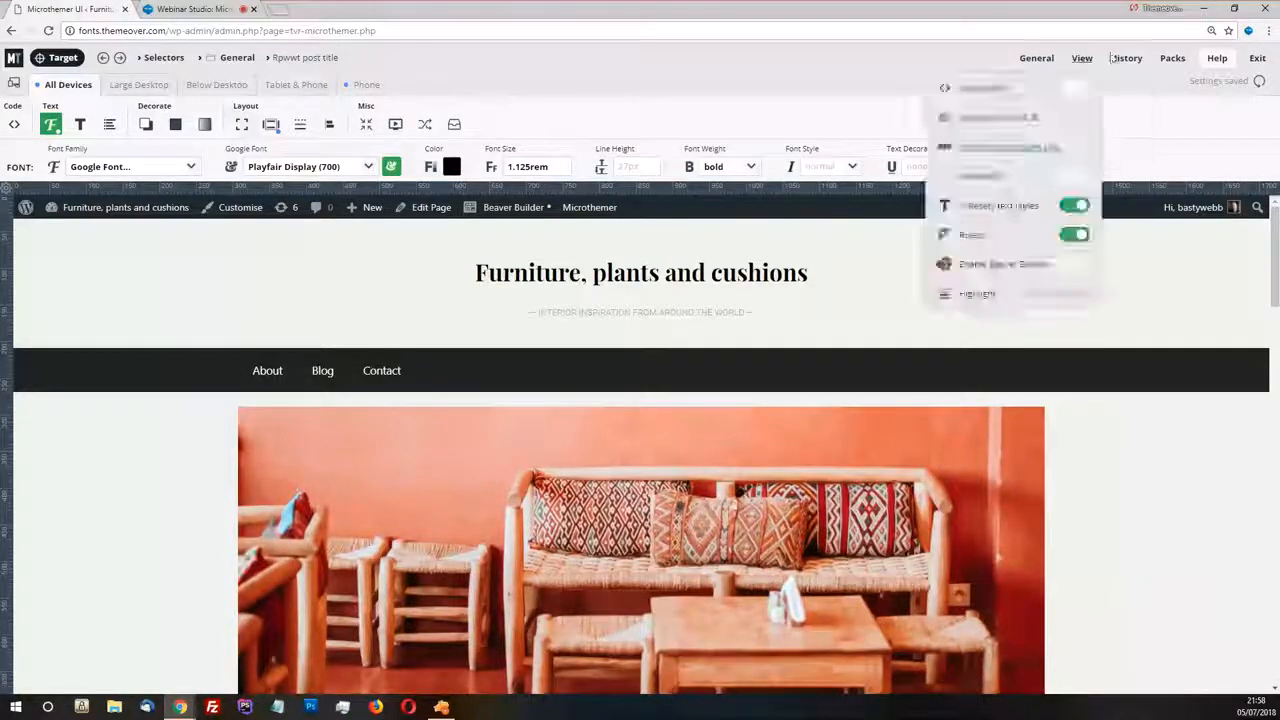
pyautogui.moveTo(1037, 62)
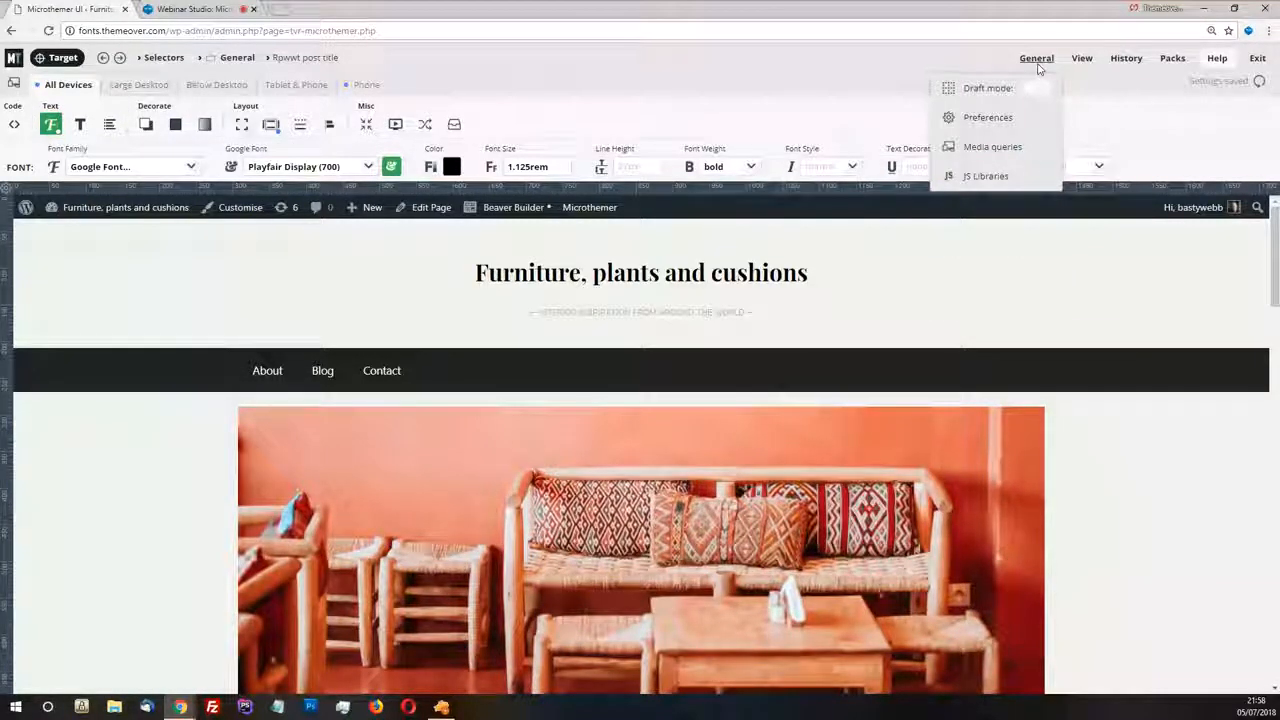
pyautogui.click(1040, 117)
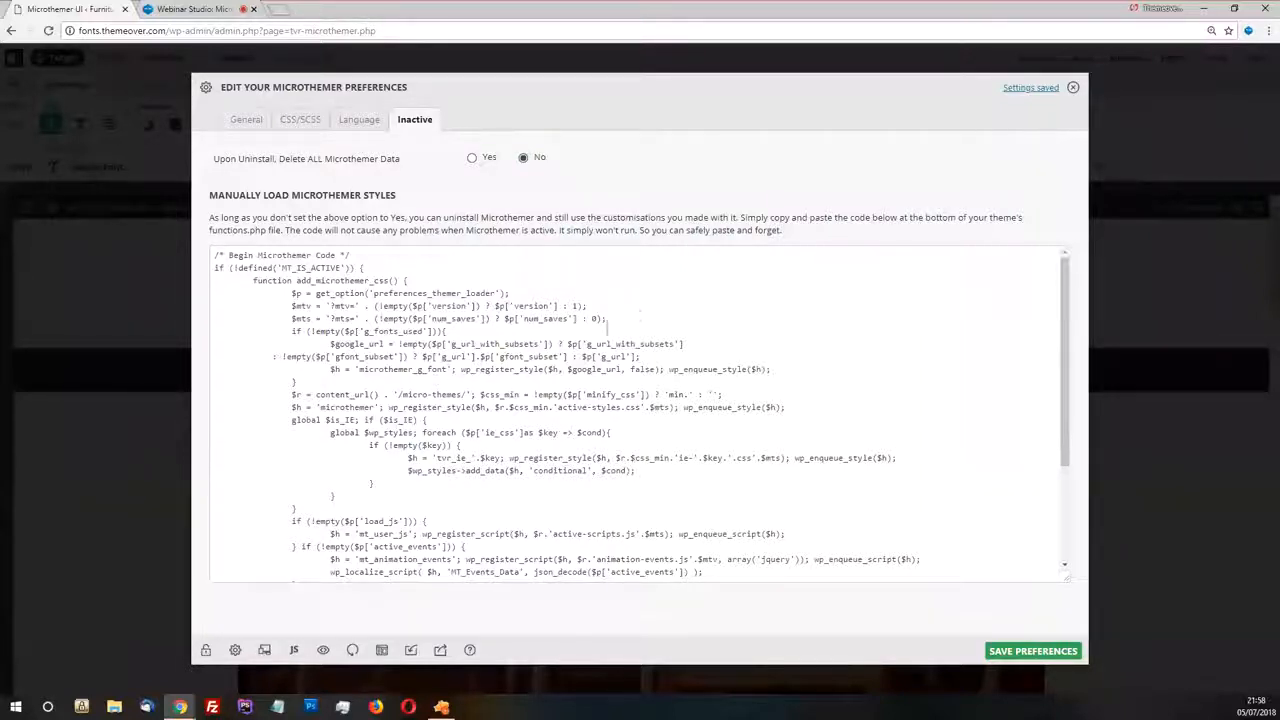
pyautogui.click(1073, 88)
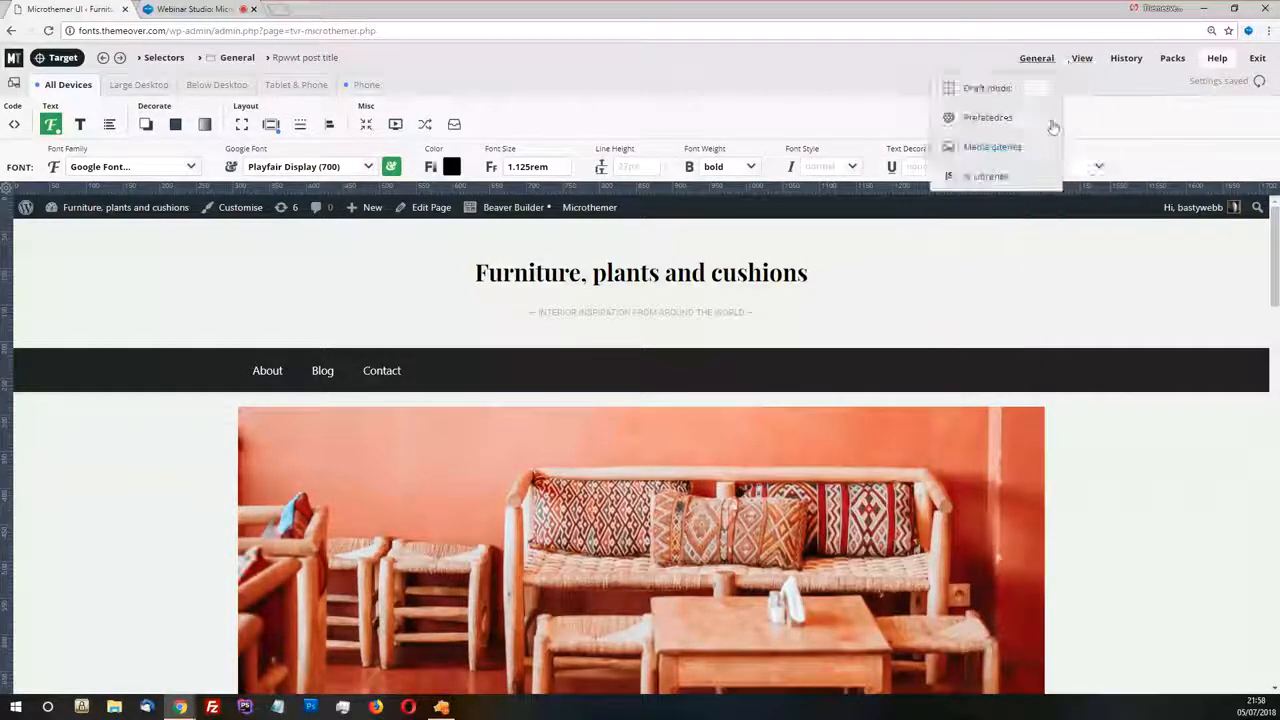
# Open the Contact page in the preview and examine the content area's position relative to the navigation bar
pyautogui.moveTo(1082, 64)
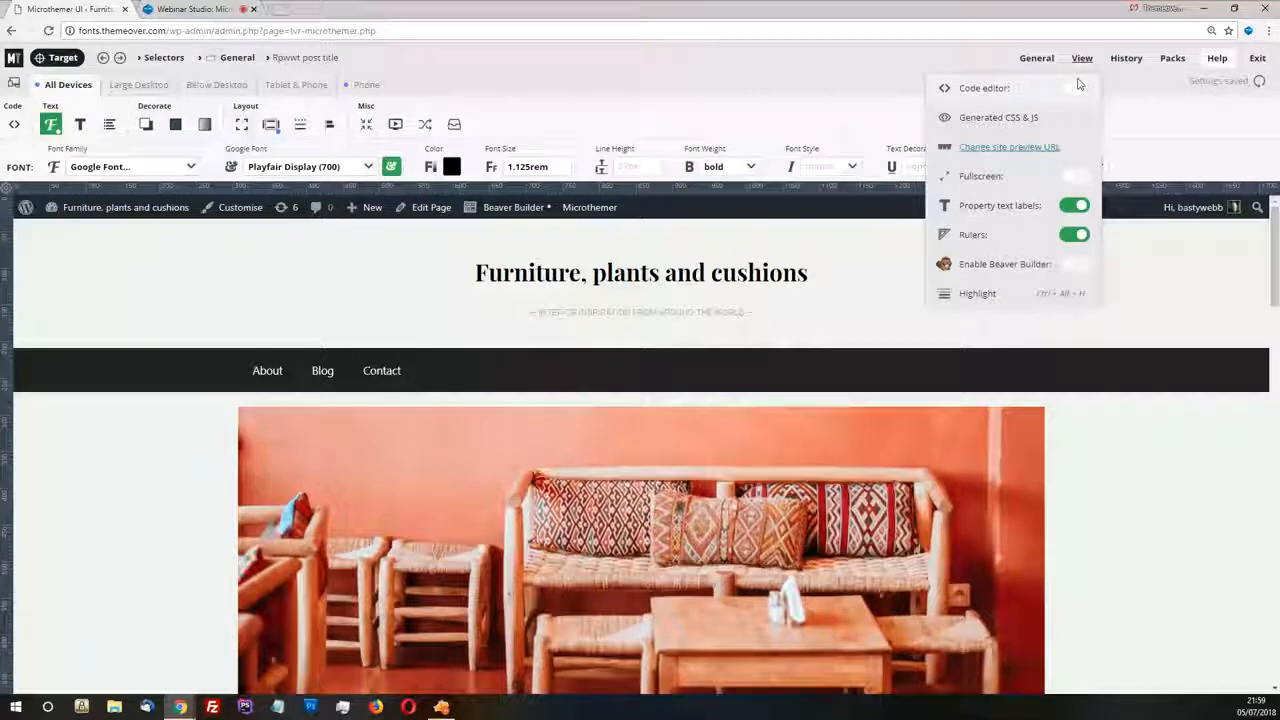
pyautogui.scroll(-15, 852, 360)
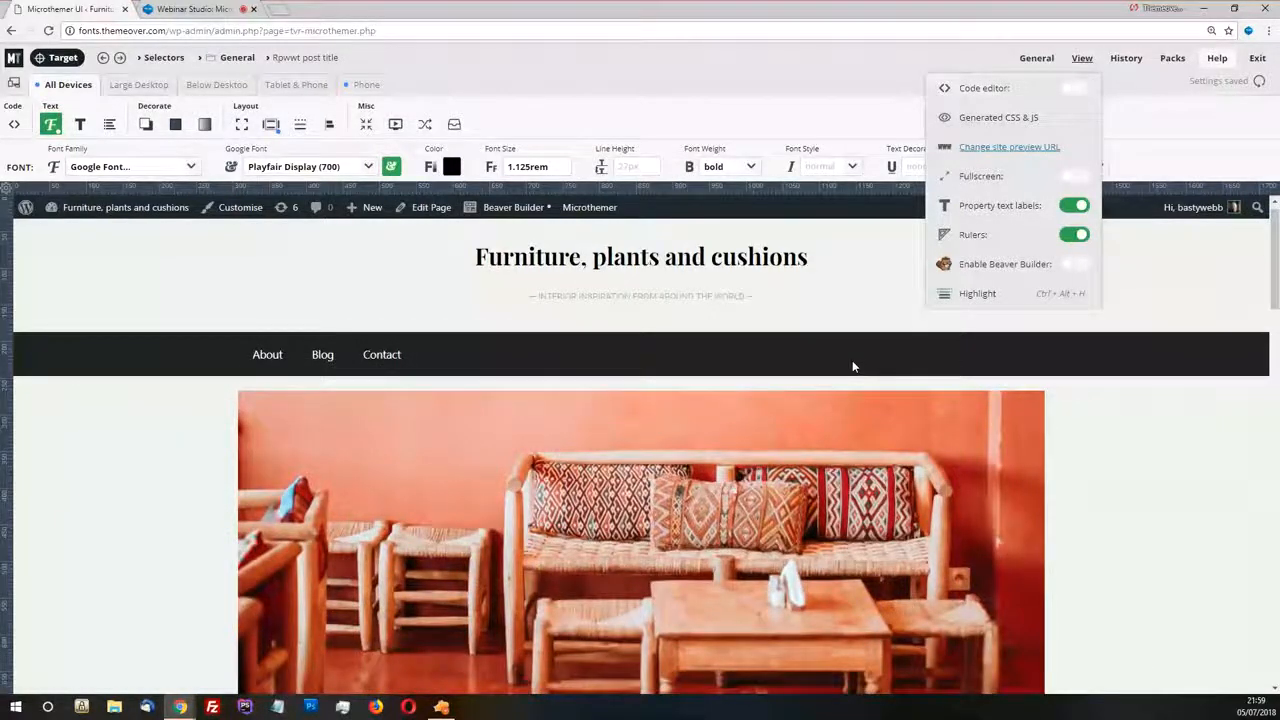
pyautogui.scroll(15, 982, 236)
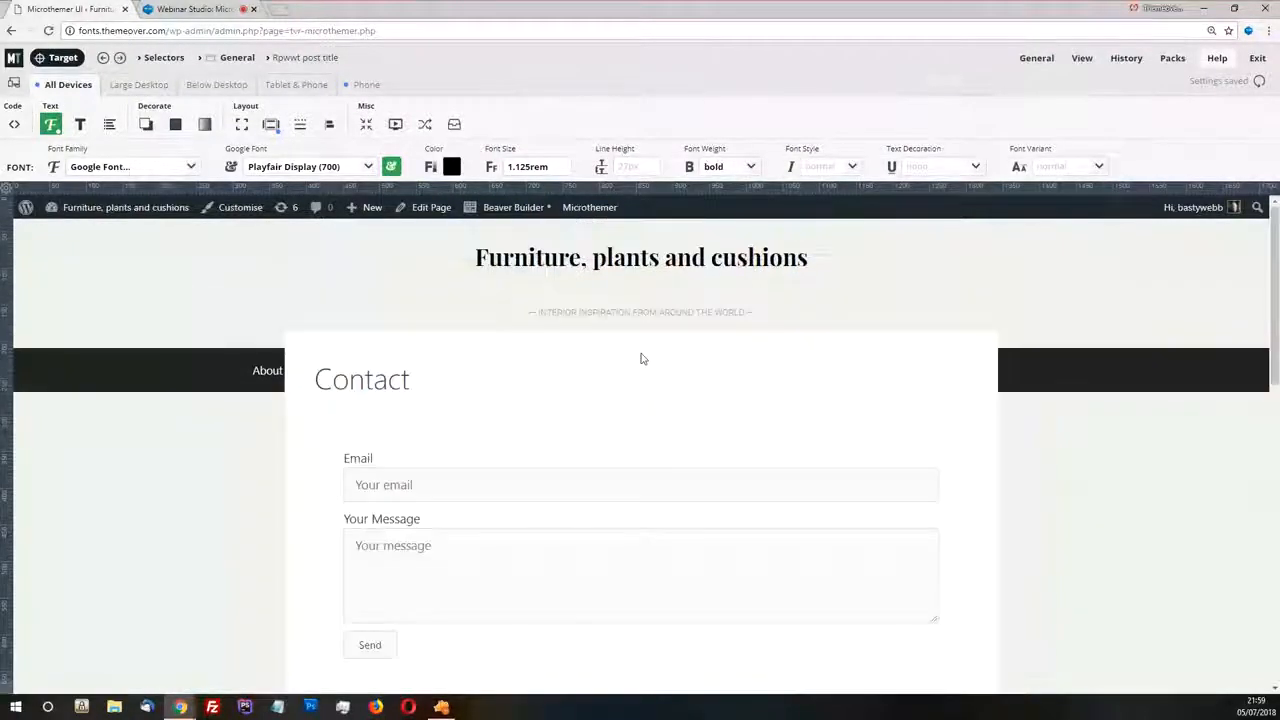
pyautogui.scroll(-3, 640, 357)
pyautogui.scroll(2, 757, 357)
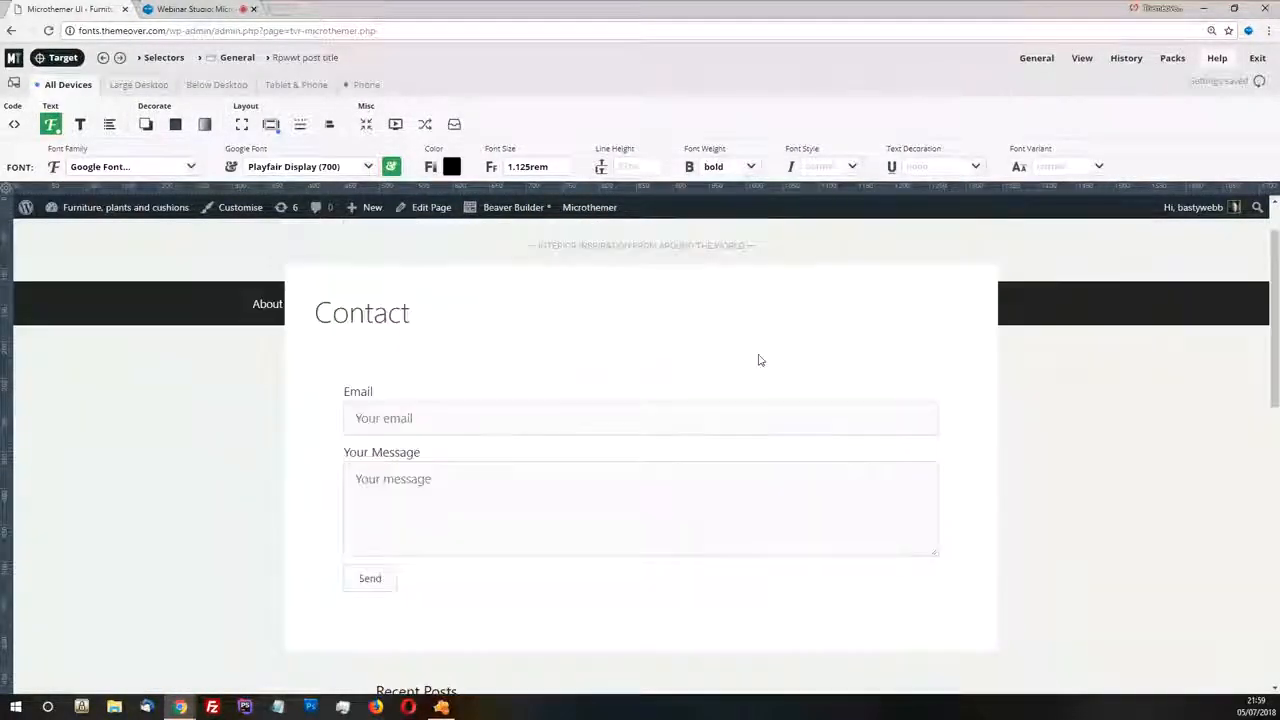
pyautogui.scroll(-2, 763, 351)
pyautogui.scroll(3, 763, 354)
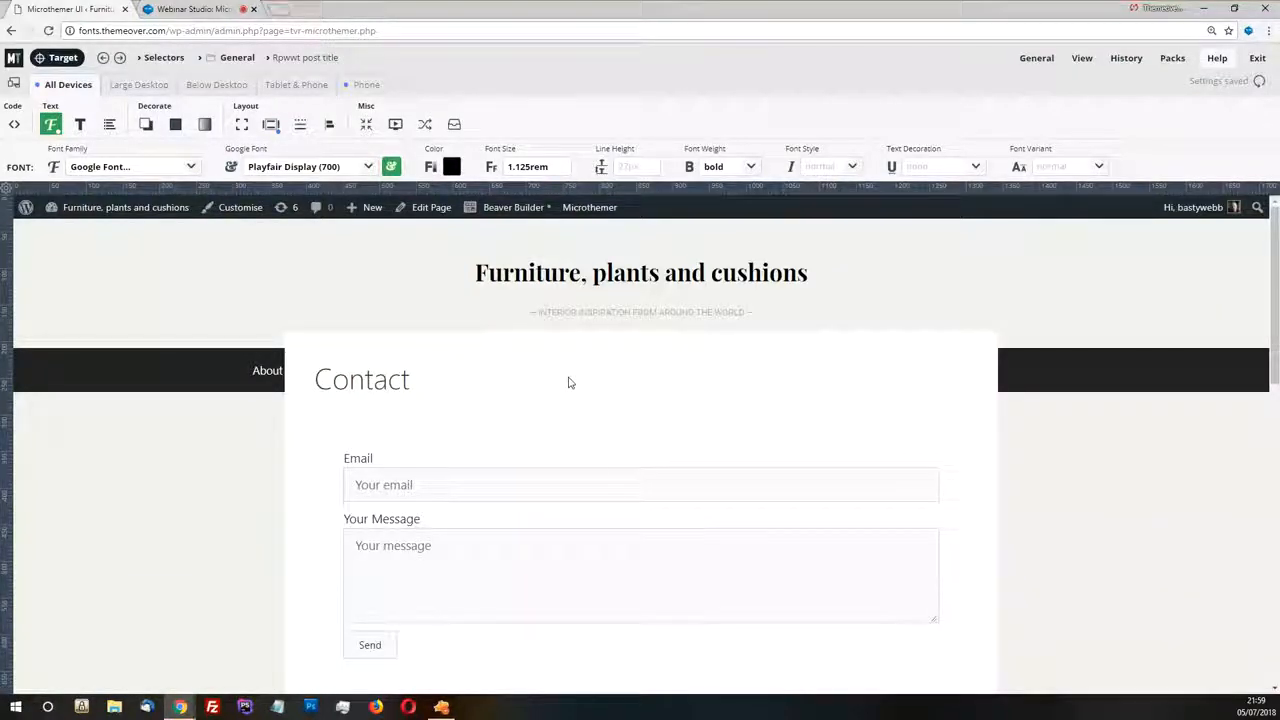
# Return to the home page, target the #main element around the Morocco article, and open its Main inner selector
pyautogui.click(523, 278)
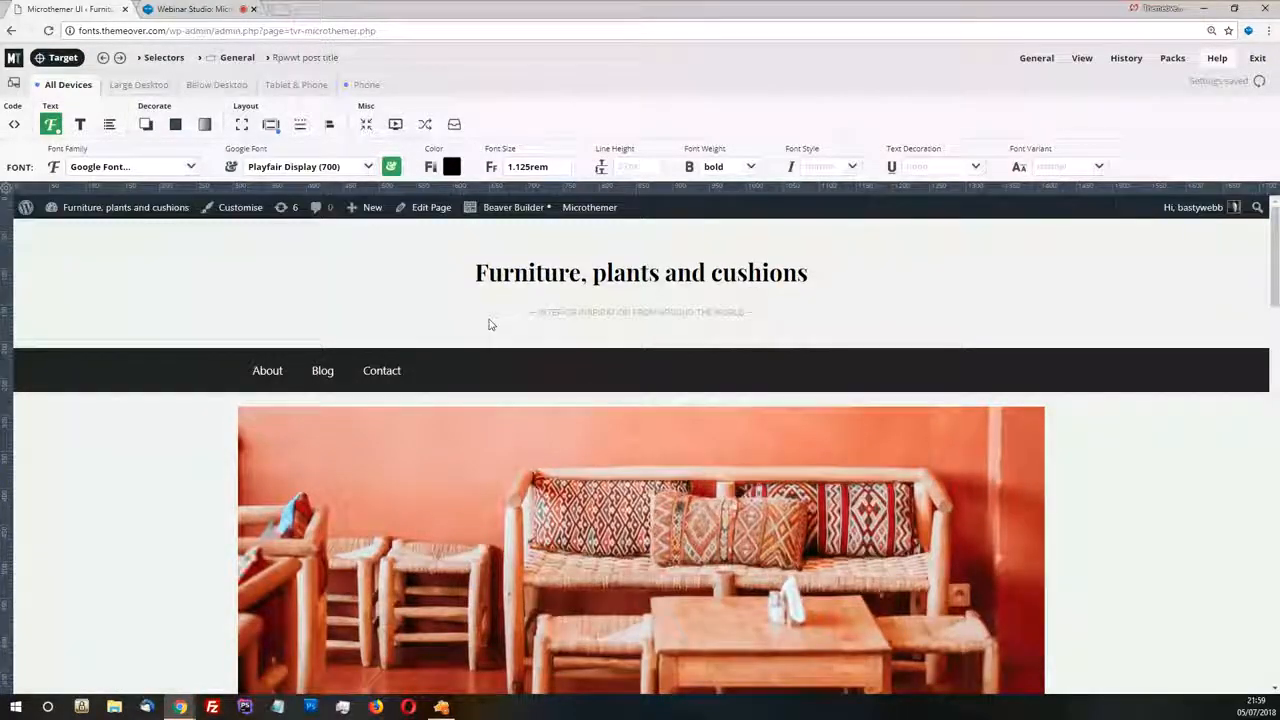
pyautogui.scroll(-3, 559, 318)
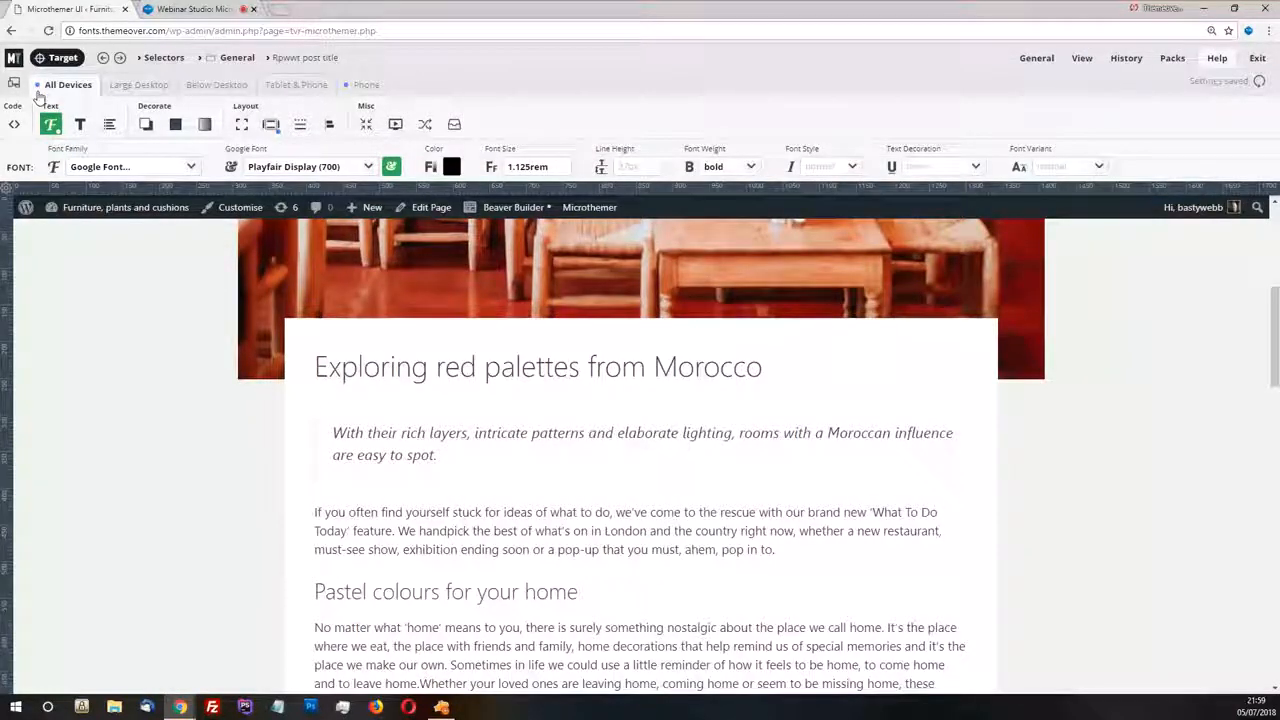
pyautogui.click(383, 410)
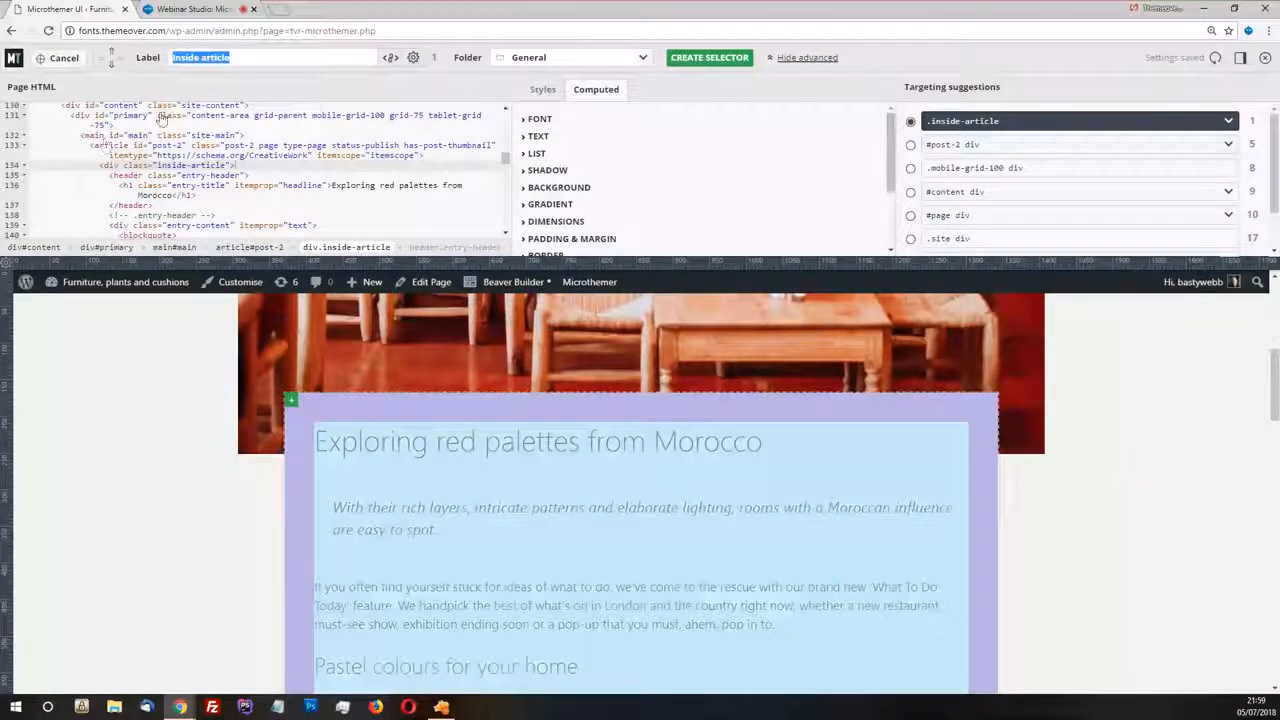
pyautogui.click(112, 53)
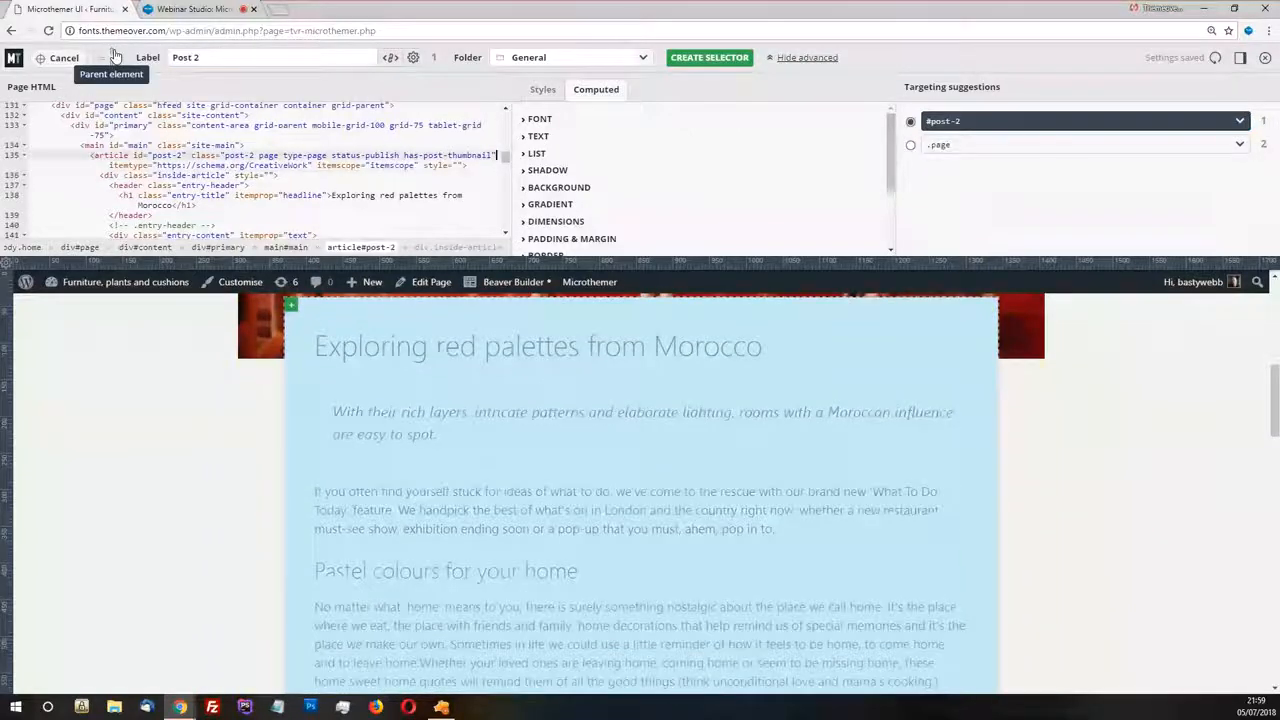
pyautogui.click(113, 53)
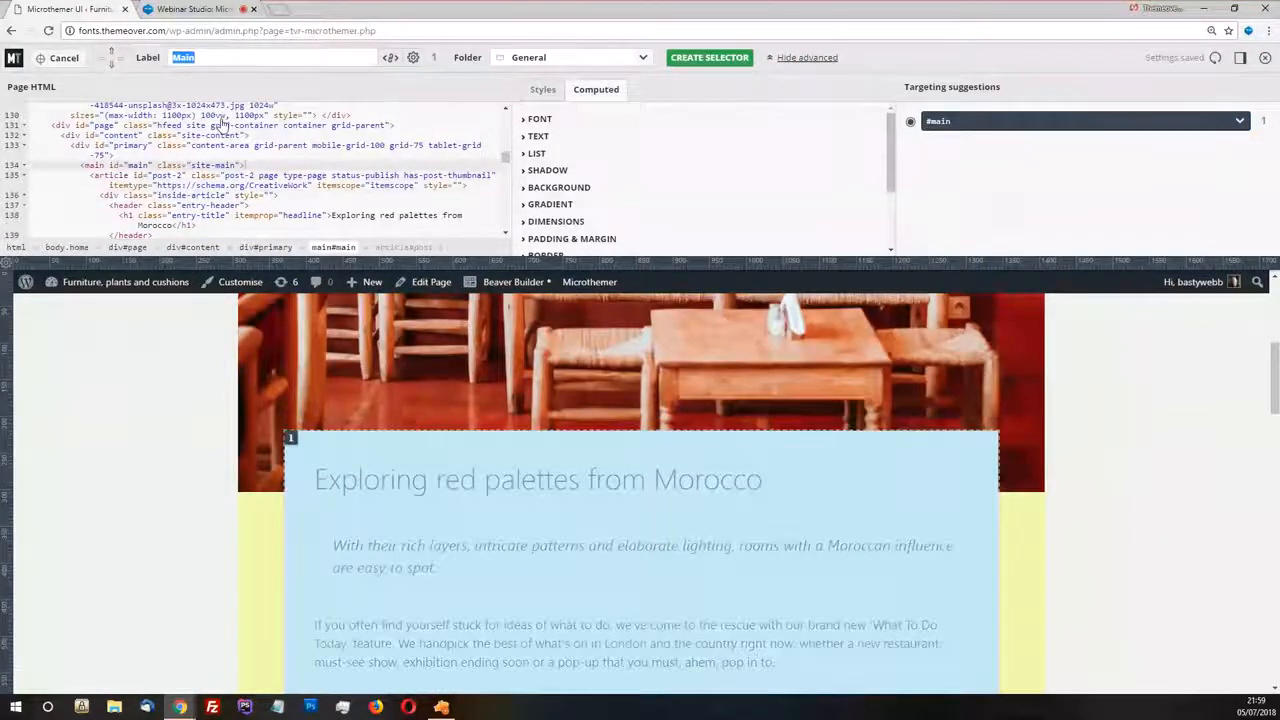
pyautogui.press('Return')
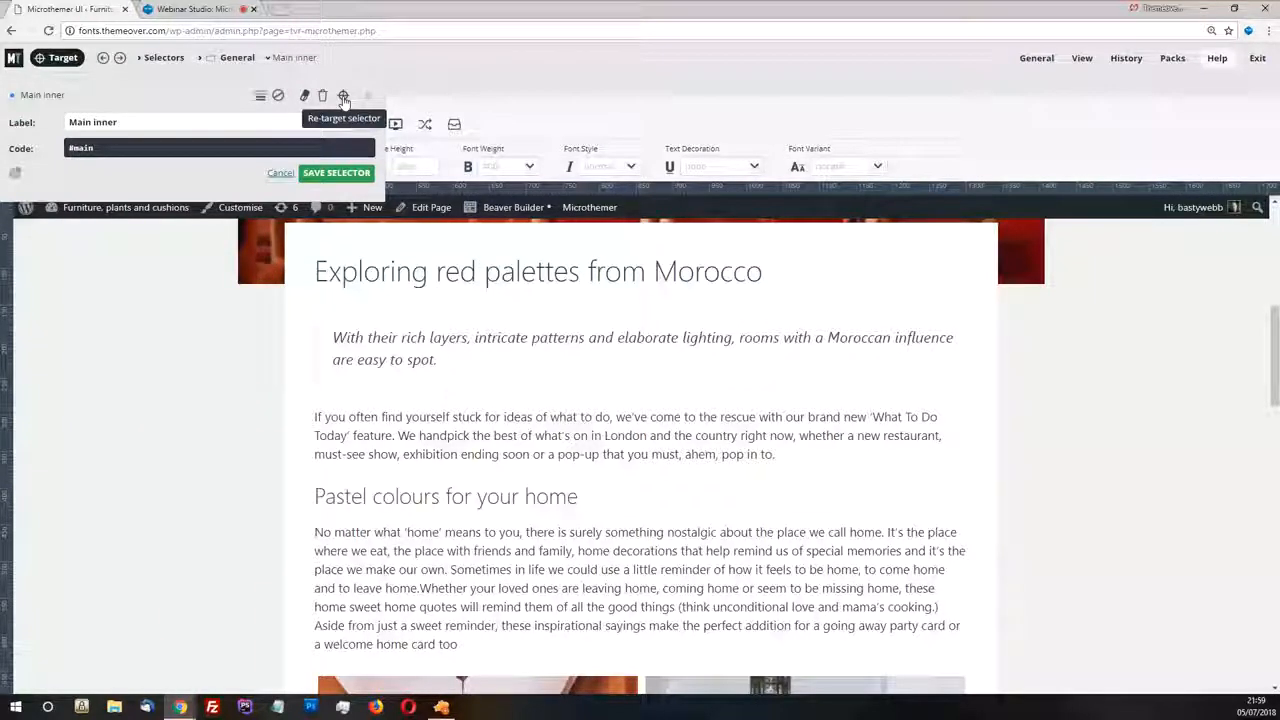
# Re-target the Main inner selector to the #main element, make it page-specific by page-id (.mt-2 #main), and update it
pyautogui.click(343, 97)
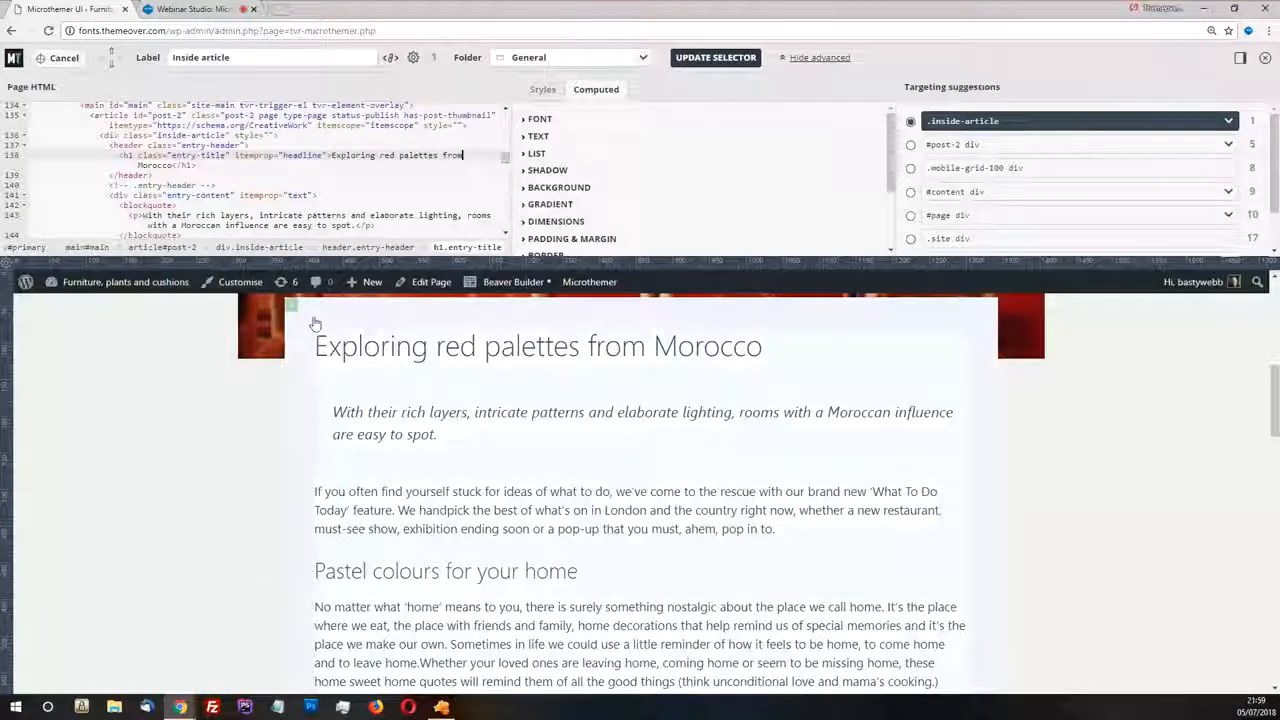
pyautogui.click(394, 333)
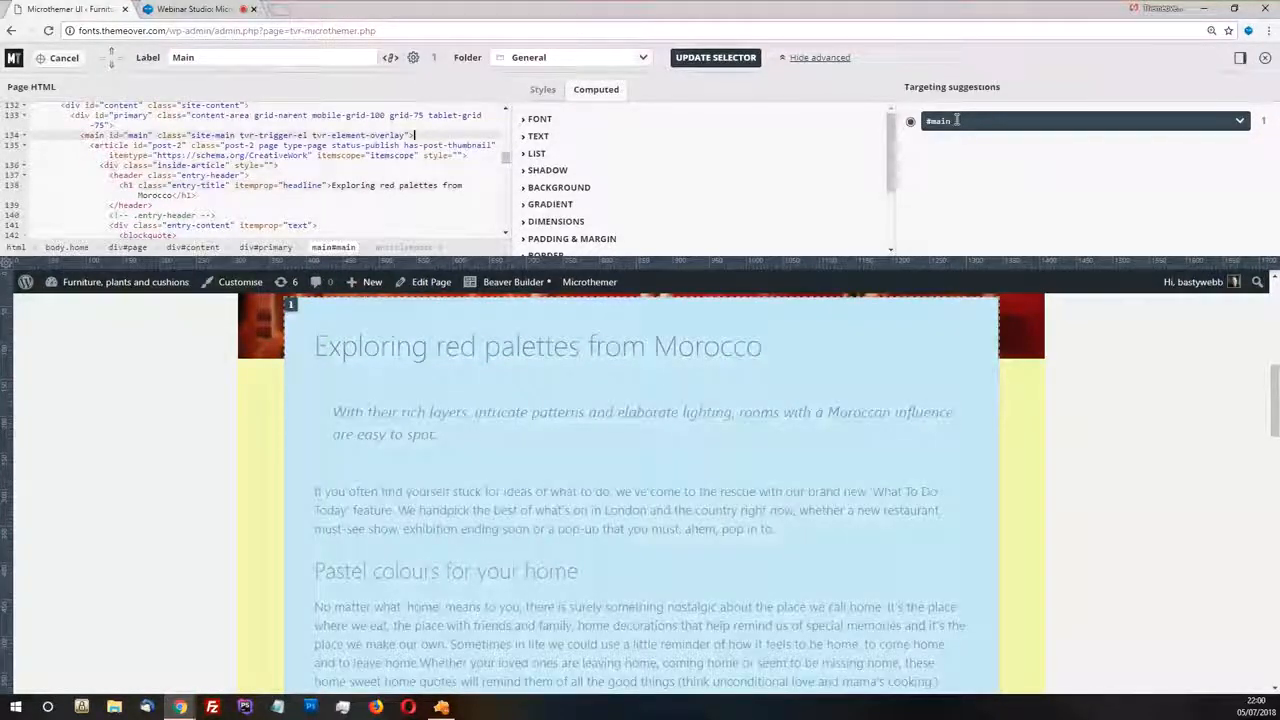
pyautogui.click(413, 59)
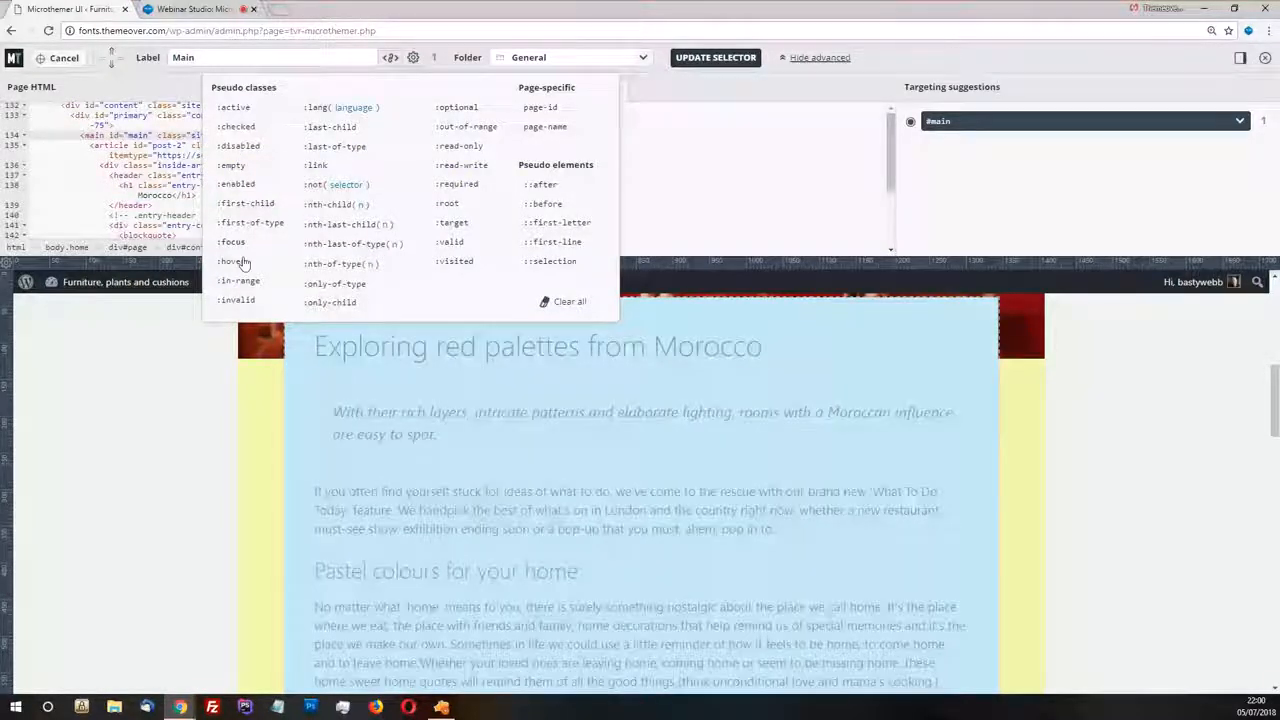
pyautogui.click(540, 109)
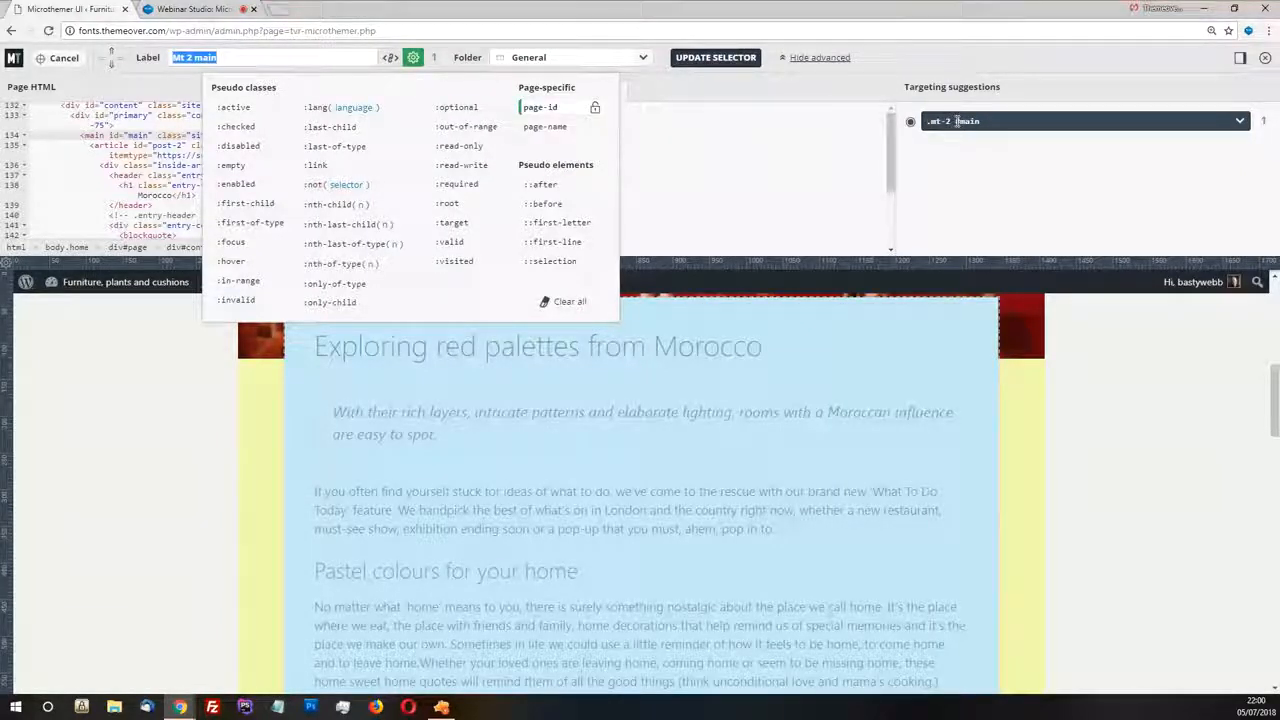
pyautogui.moveTo(952, 121); pyautogui.dragTo(924, 127)
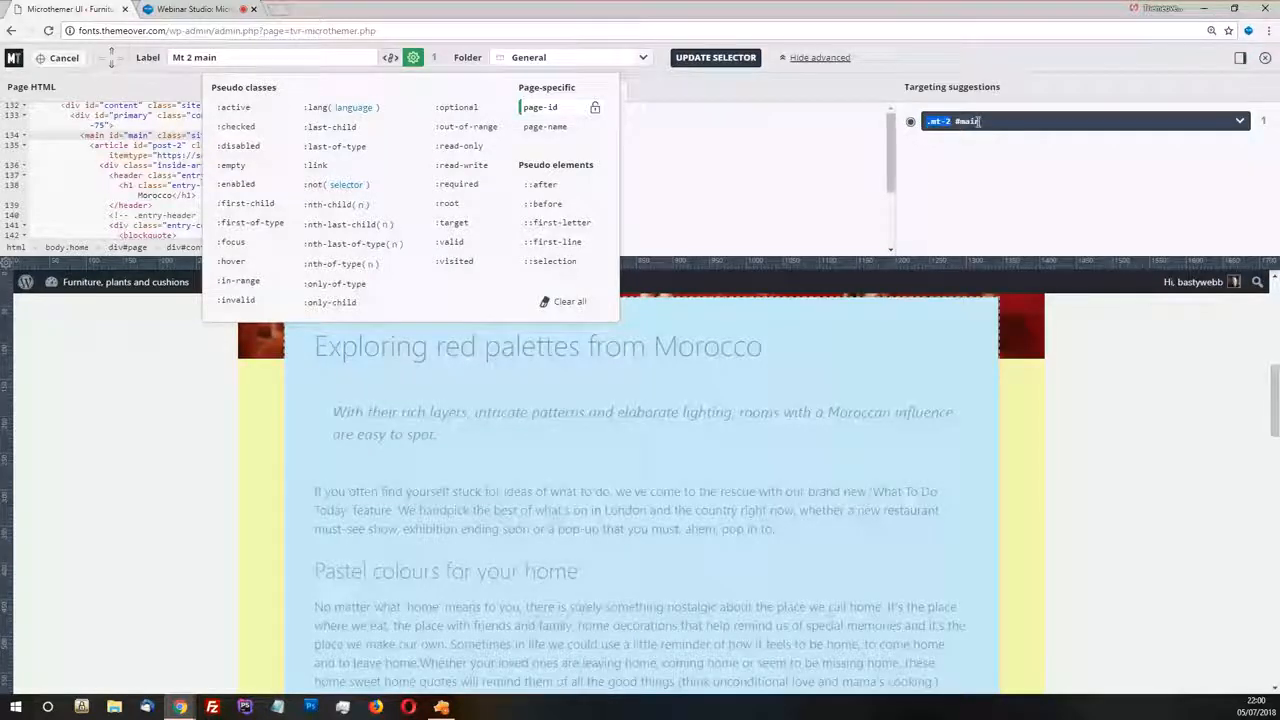
pyautogui.click(952, 59)
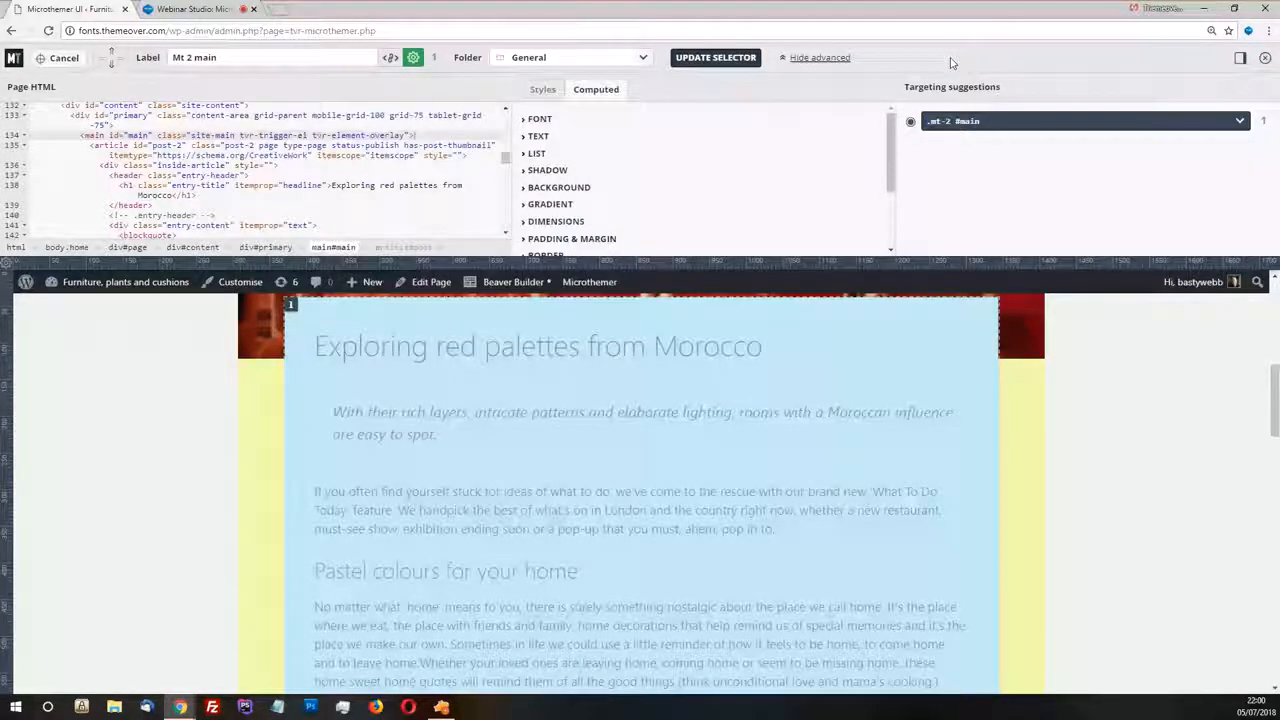
pyautogui.click(737, 60)
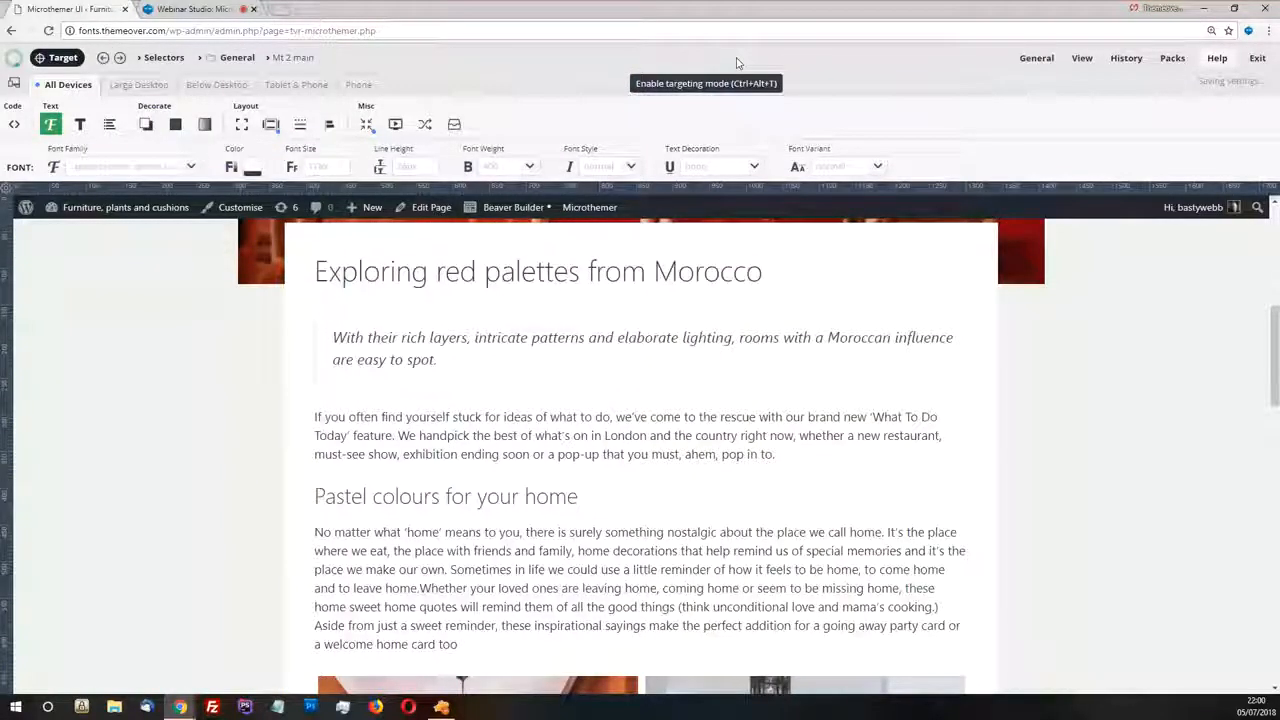
# Check the home page's content overlap on the header image, and open the Contact page to examine its content area's position
pyautogui.scroll(3, 568, 398)
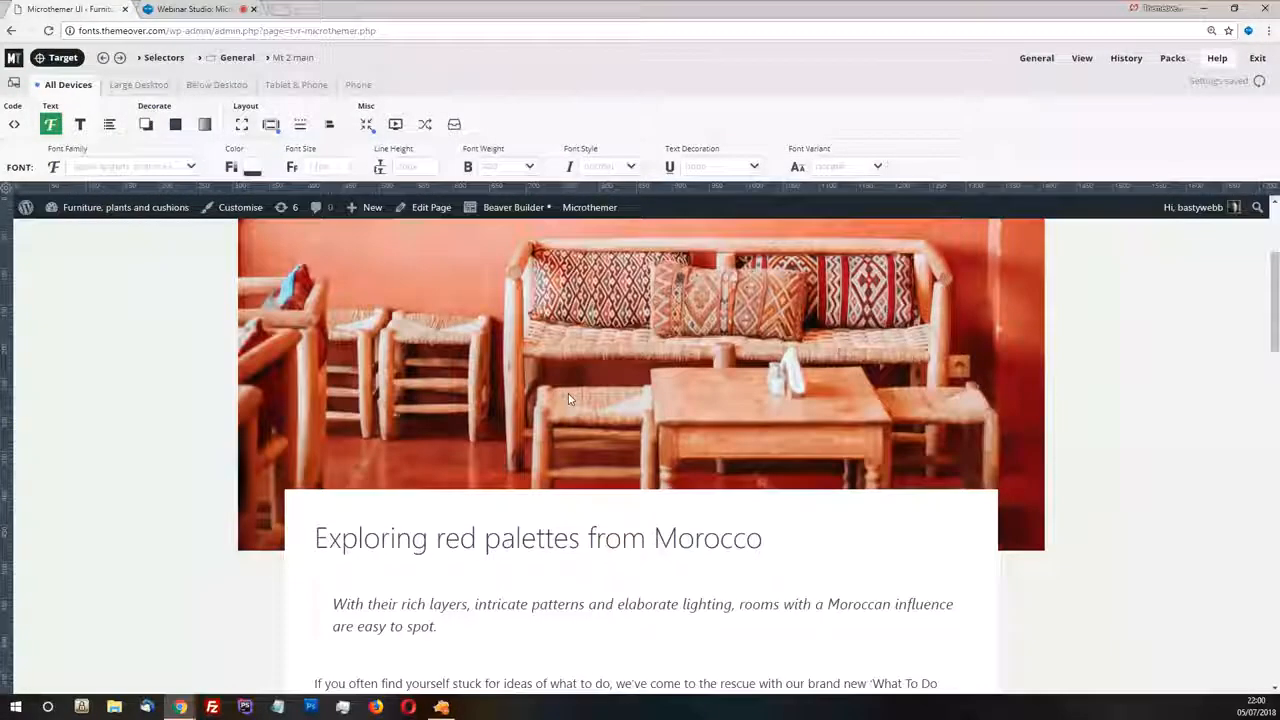
pyautogui.scroll(3, 568, 398)
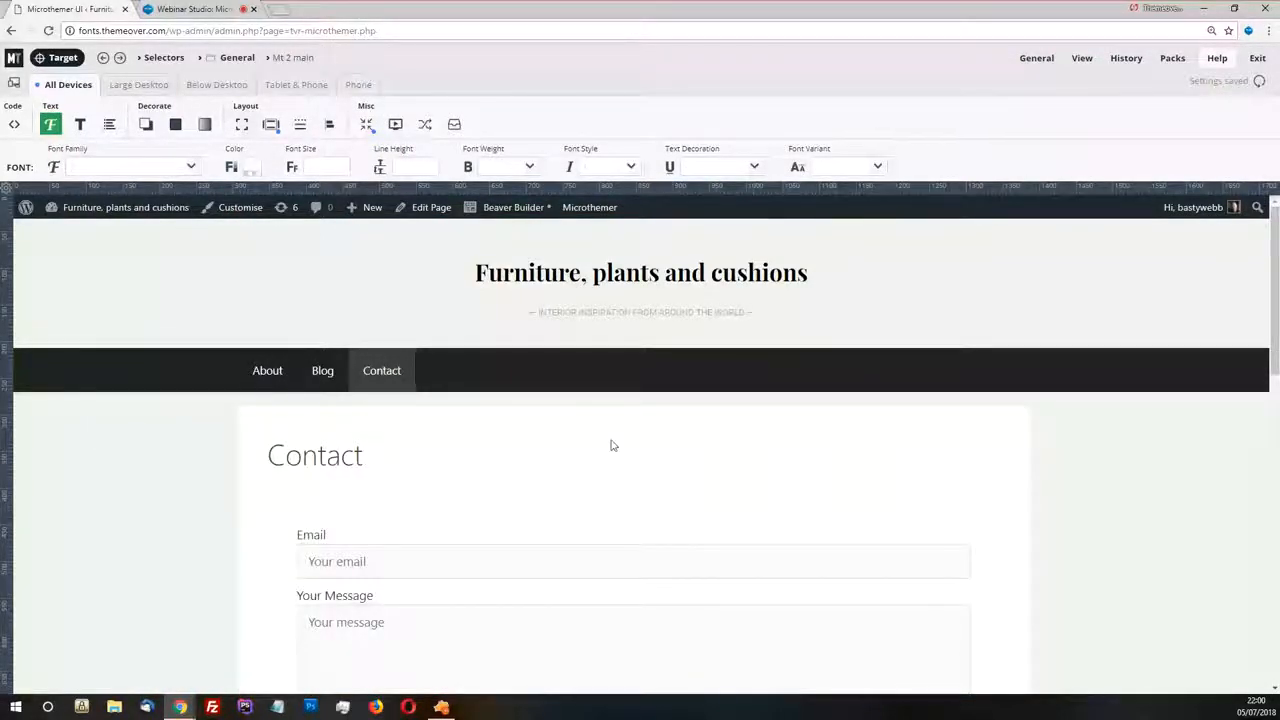
pyautogui.scroll(-1, 608, 443)
pyautogui.scroll(1, 638, 438)
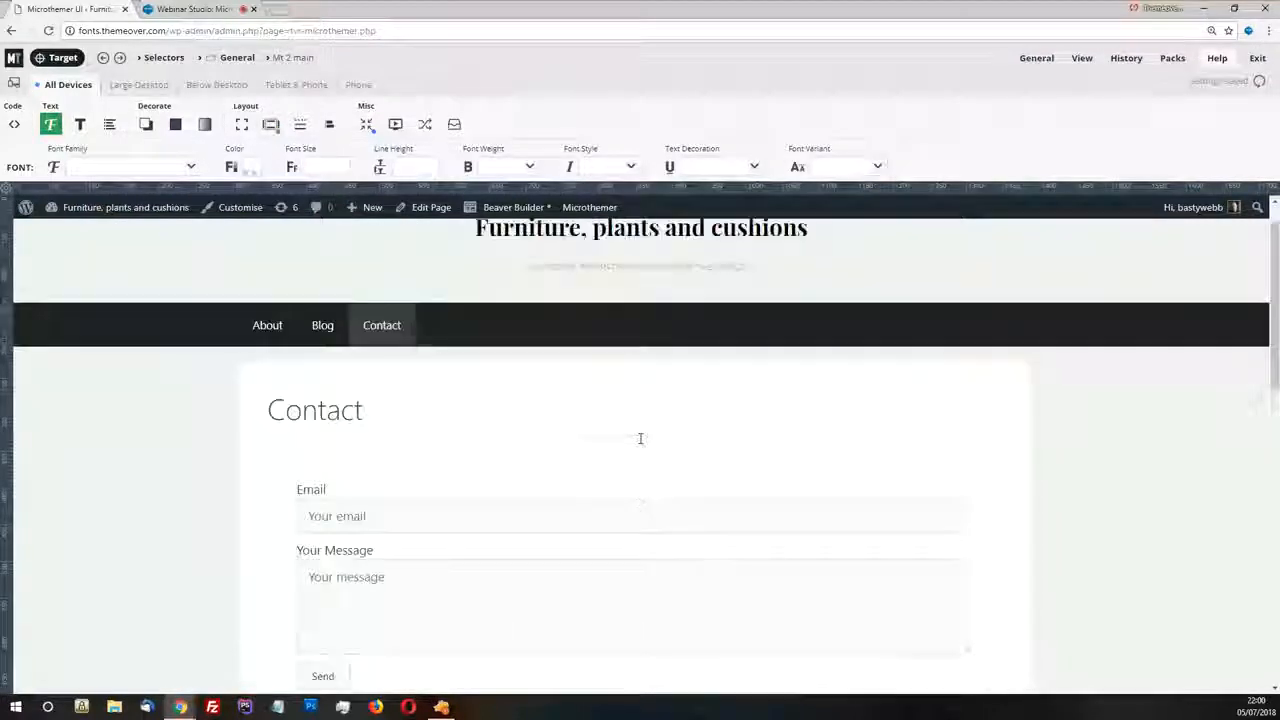
# Enable Beaver Builder on the Contact page and look over its builder view
pyautogui.moveTo(1080, 65)
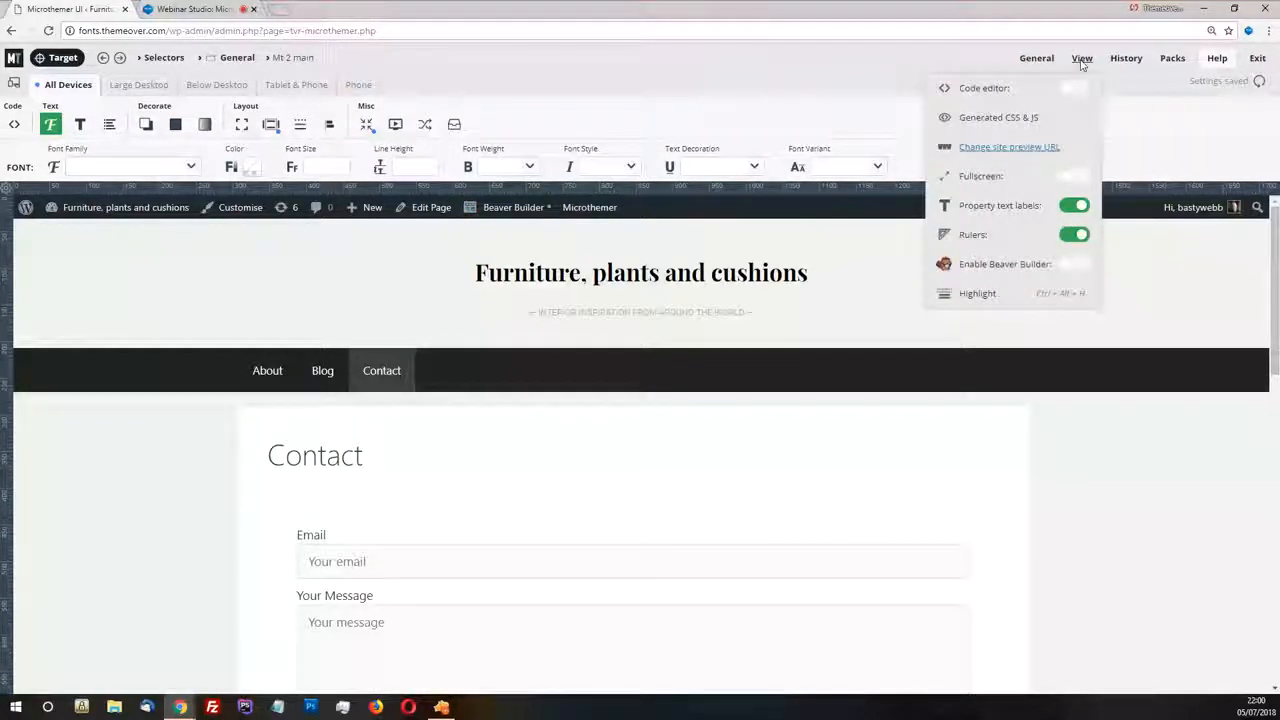
pyautogui.click(1072, 265)
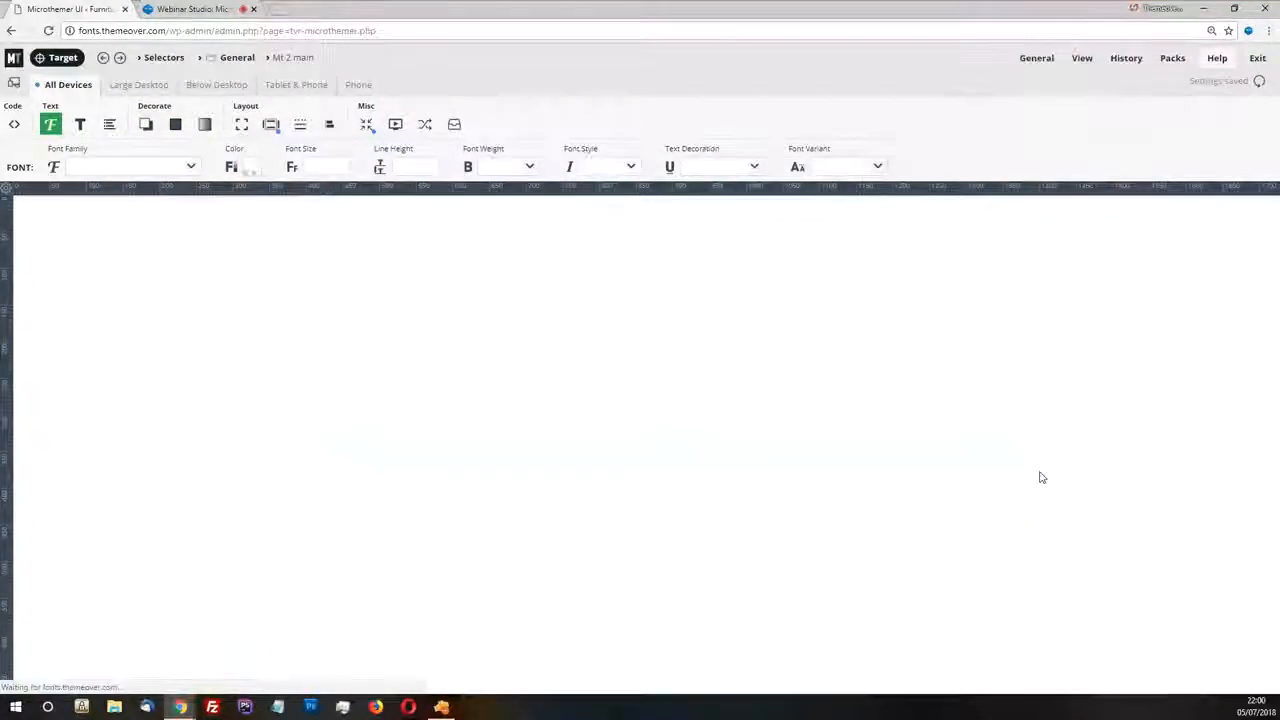
pyautogui.scroll(-2, 516, 403)
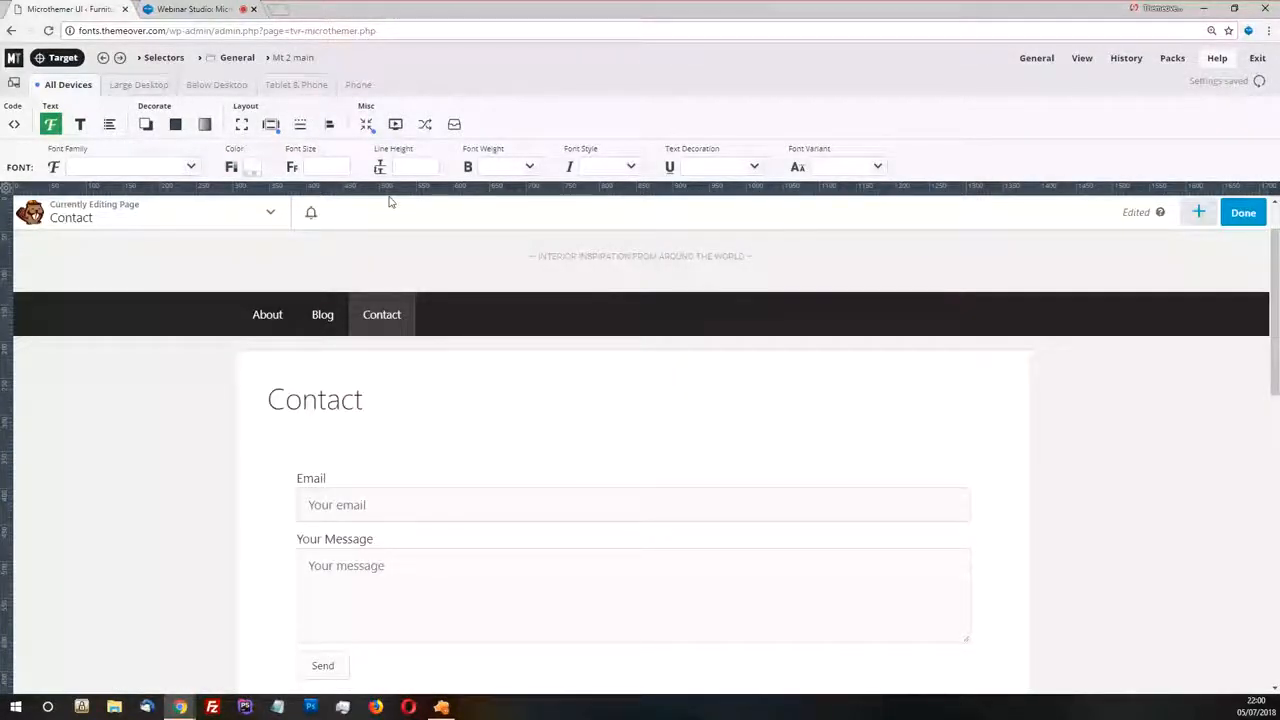
pyautogui.moveTo(419, 465)
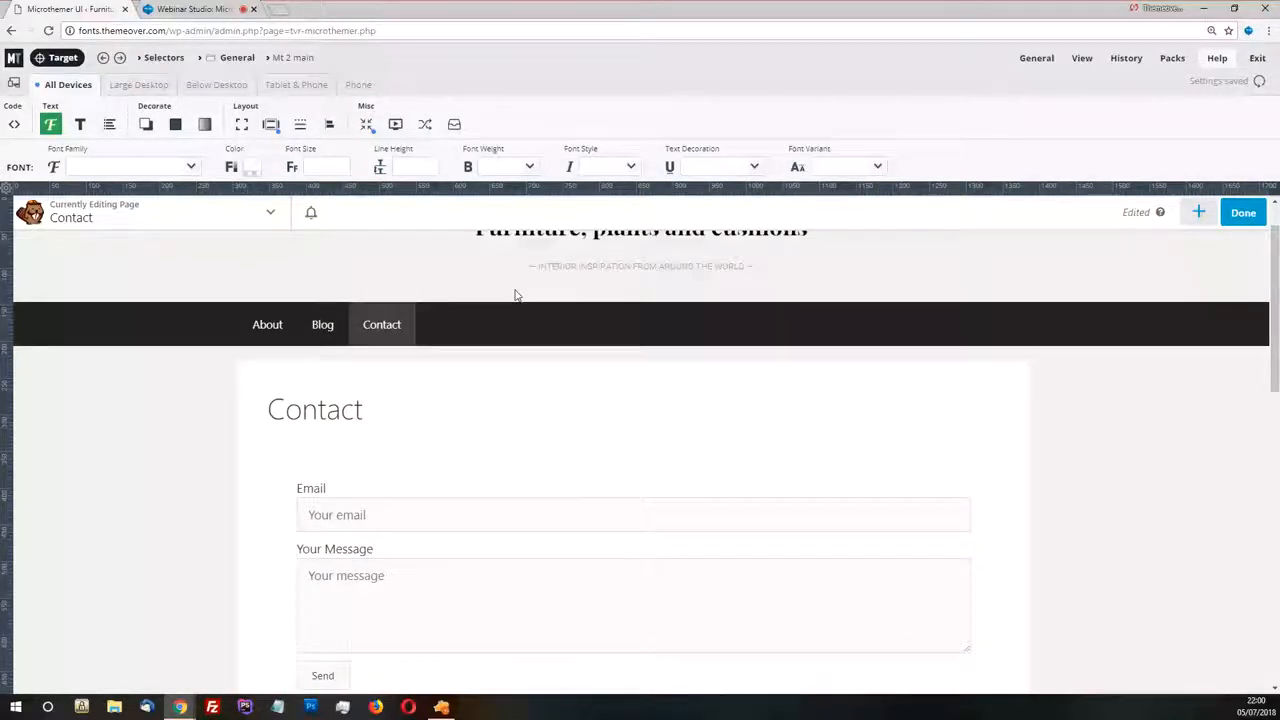
# Inspect the contact form and page title in targeting mode, and return to Beaver Builder's editing view
pyautogui.click(60, 57)
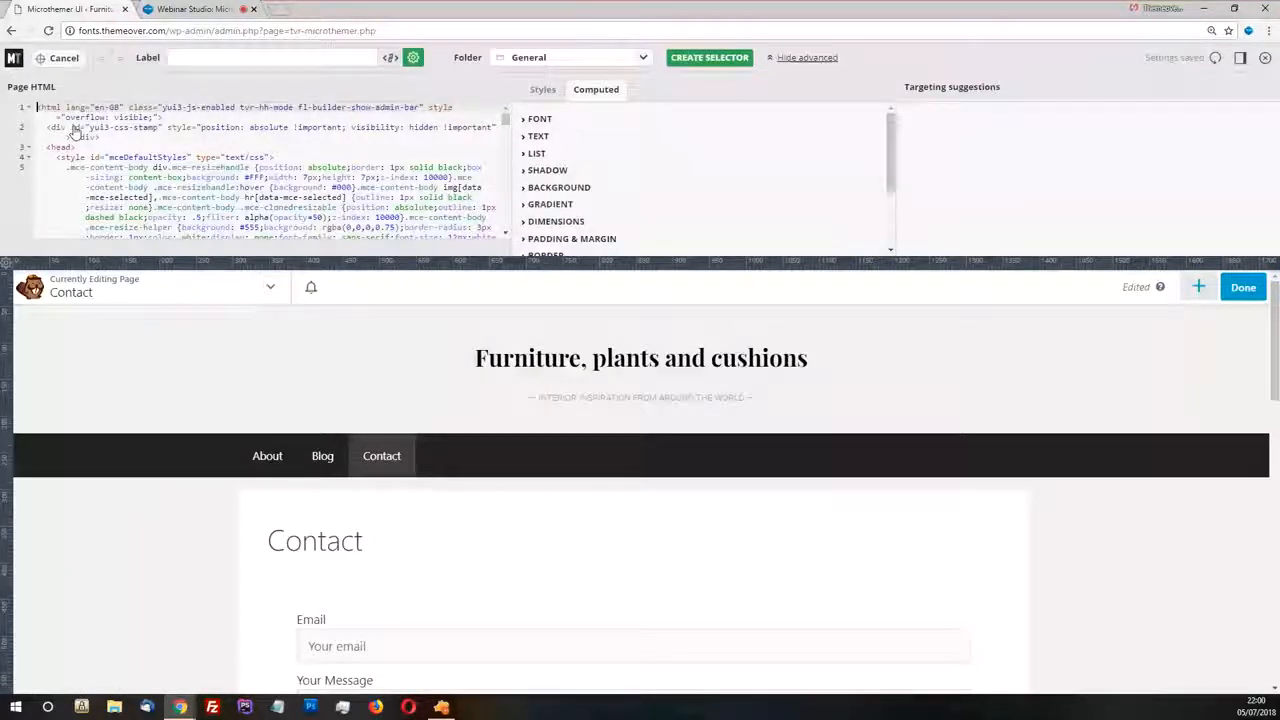
pyautogui.click(466, 631)
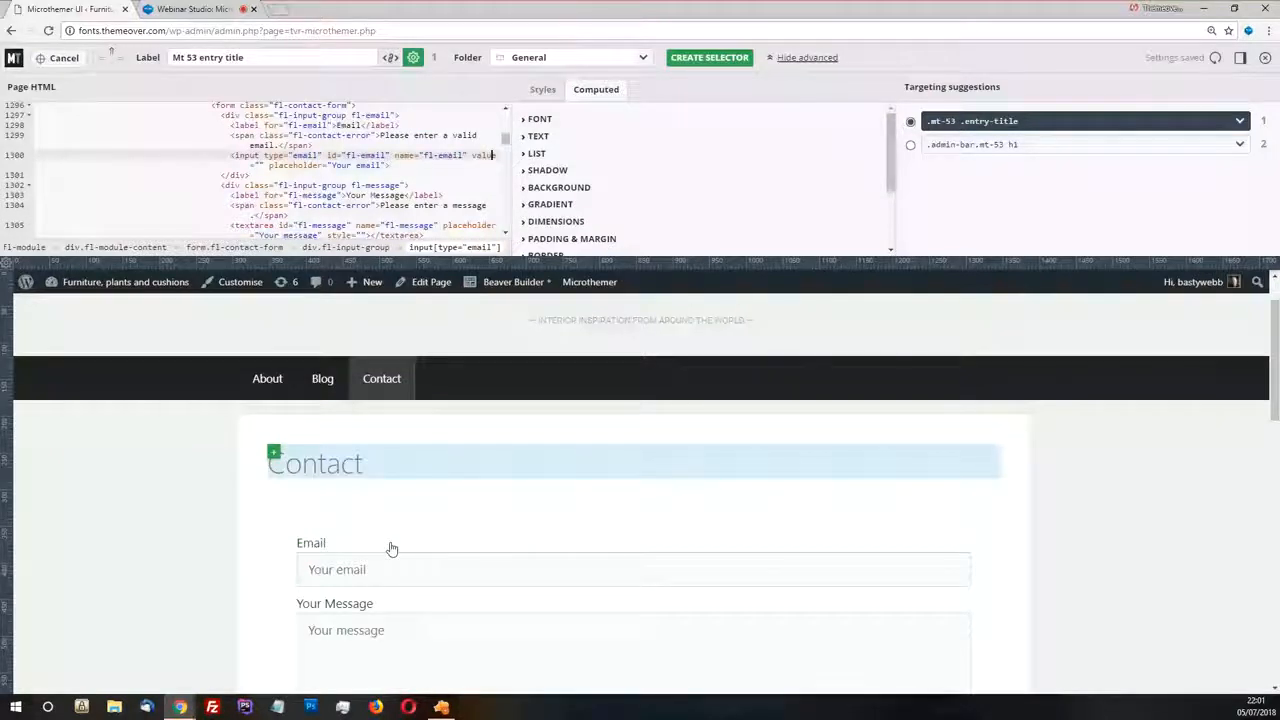
pyautogui.scroll(-2, 360, 510)
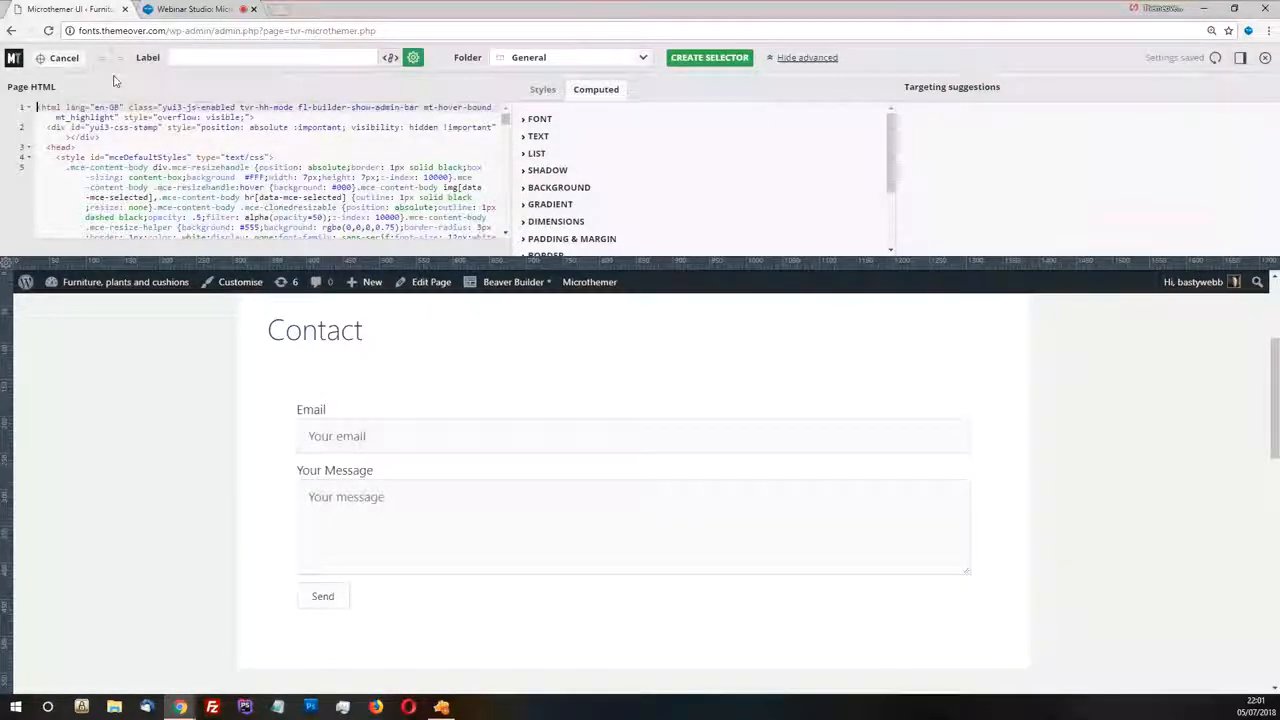
pyautogui.click(517, 414)
pyautogui.click(60, 58)
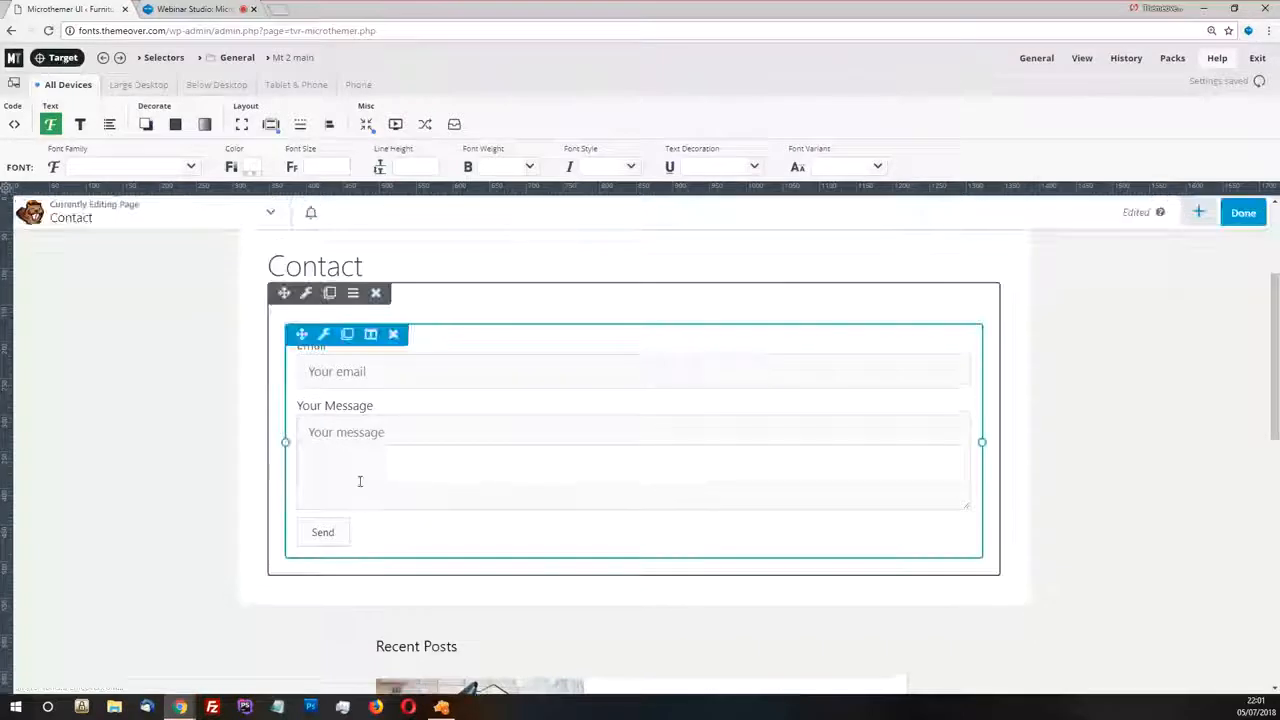
# Look over the Contact page in Beaver Builder and inspect the header and Contact navigation link in targeting mode
pyautogui.scroll(2, 493, 350)
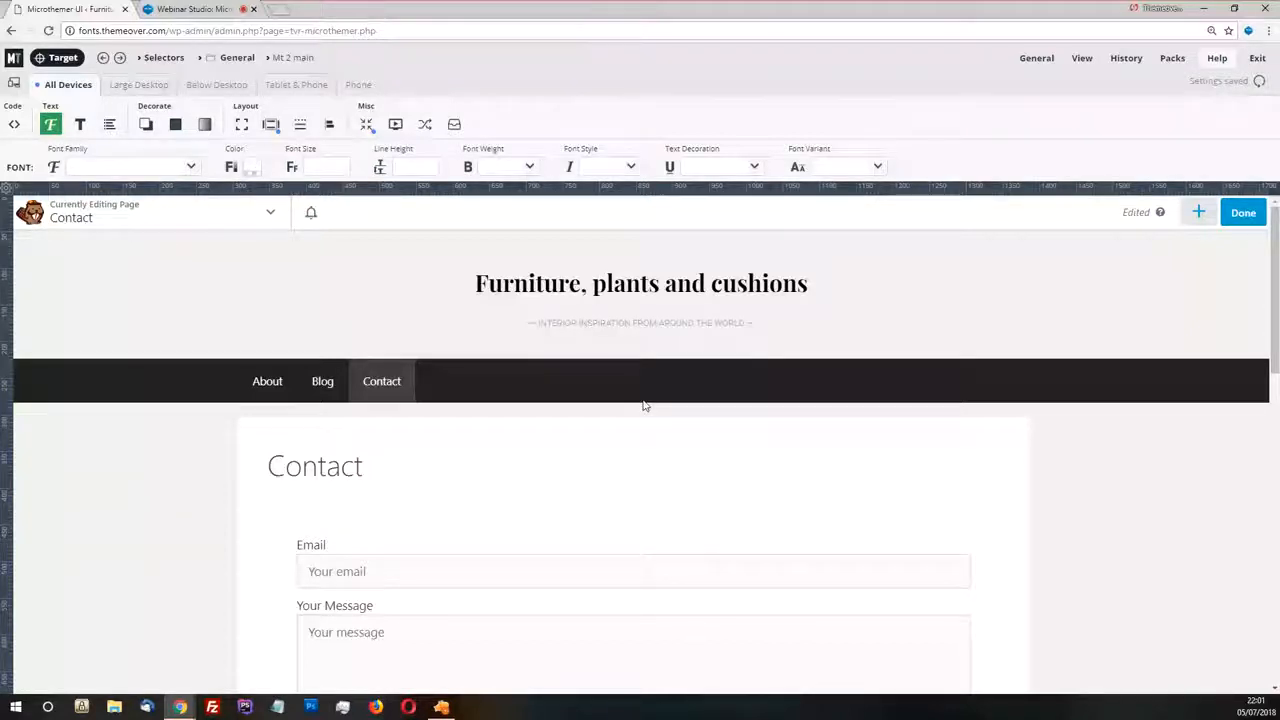
pyautogui.scroll(-1, 646, 400)
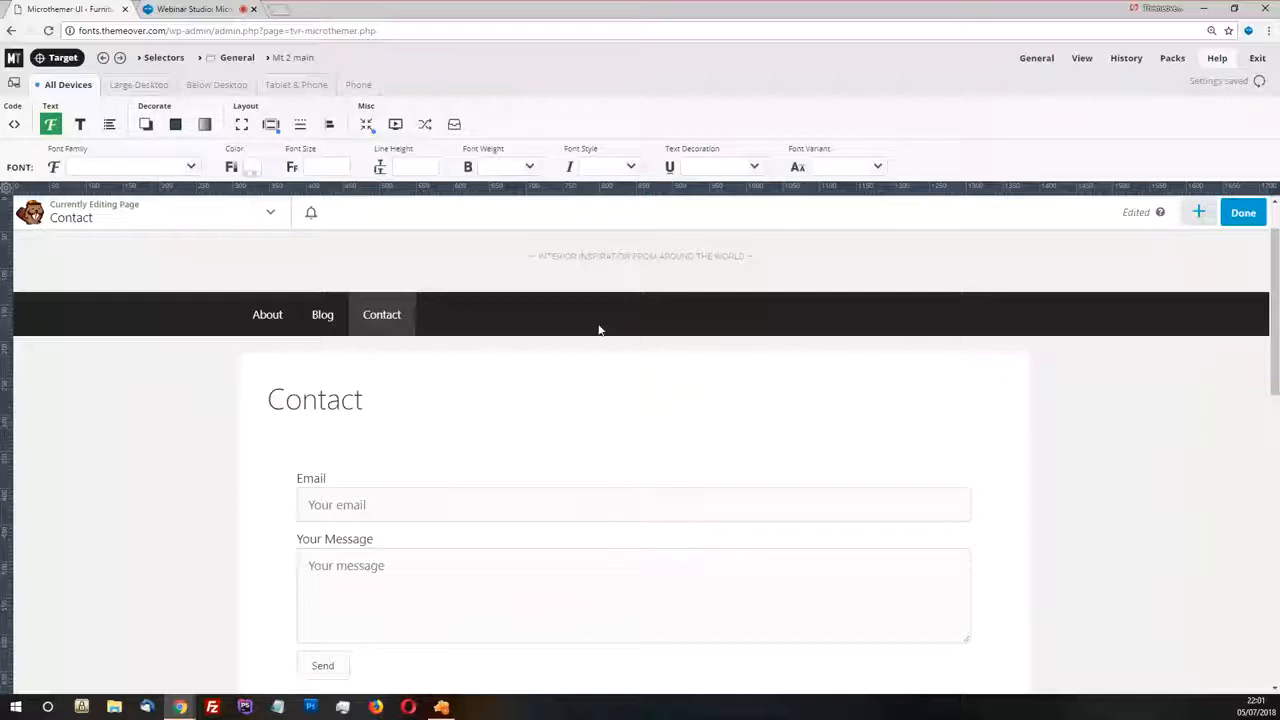
pyautogui.click(63, 58)
pyautogui.click(395, 368)
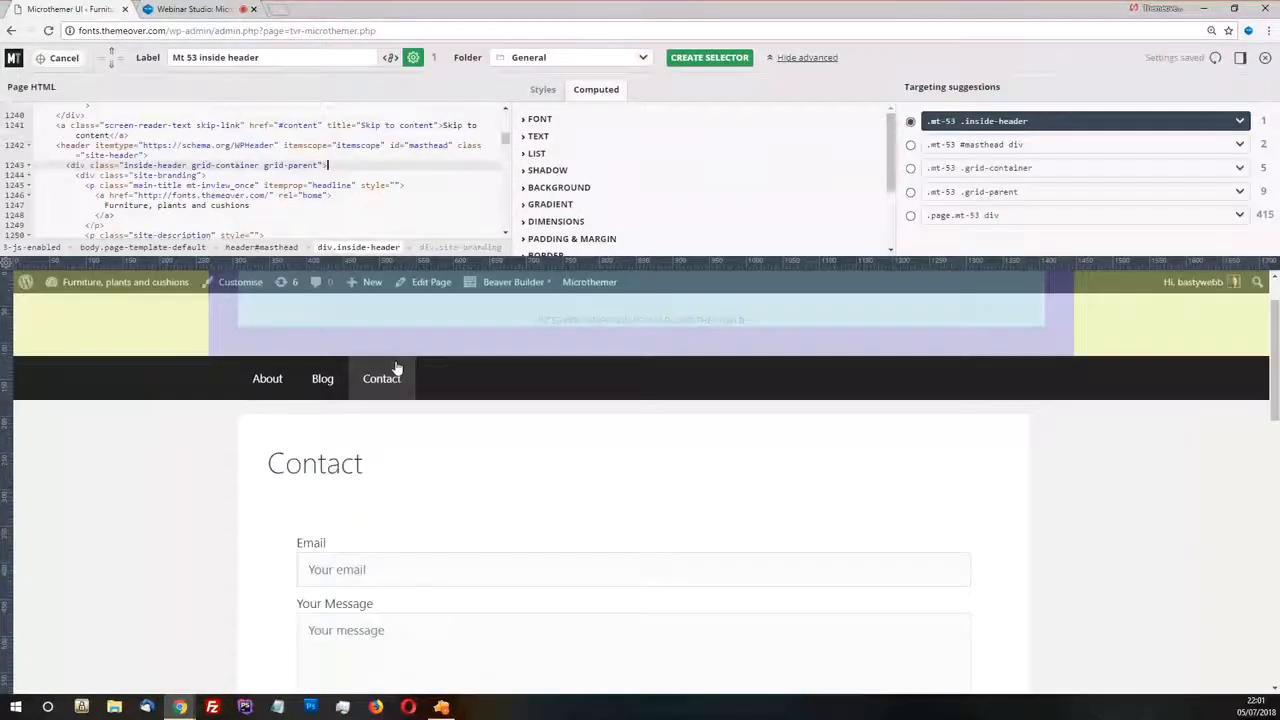
pyautogui.click(397, 374)
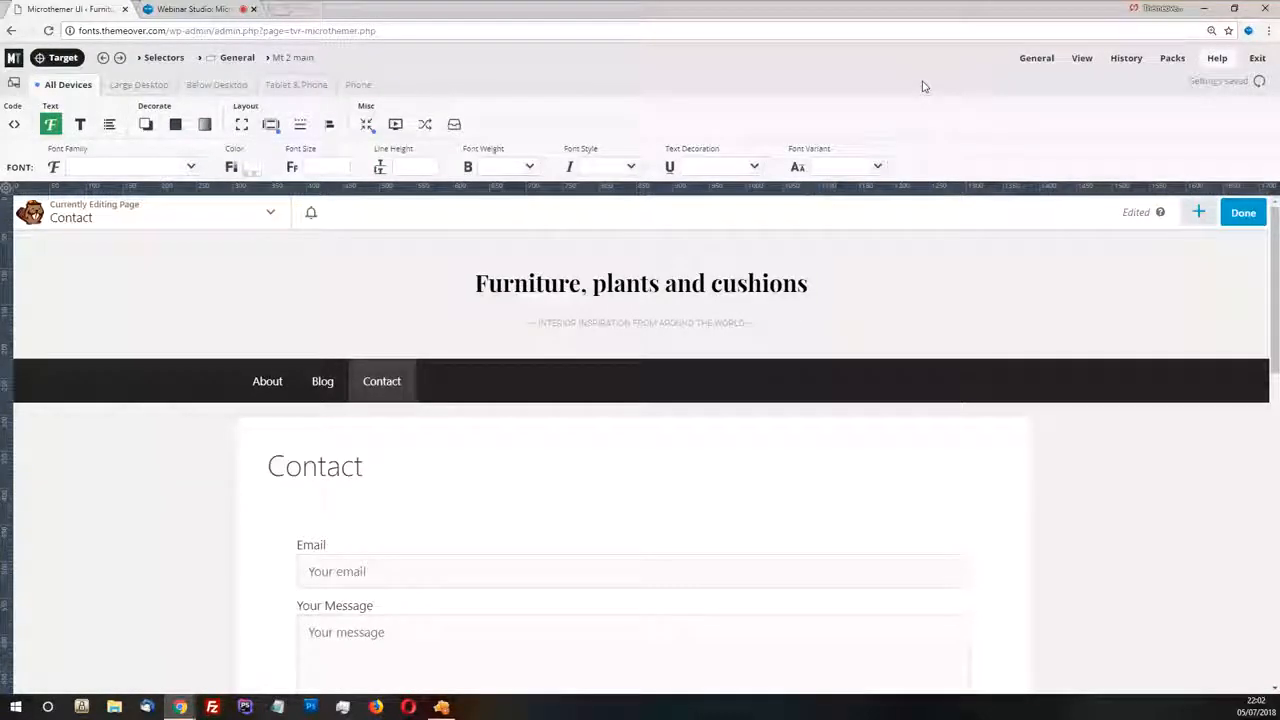
# View the generated CSS and open the active-styles.css file in a separate browser tab
pyautogui.moveTo(1078, 58)
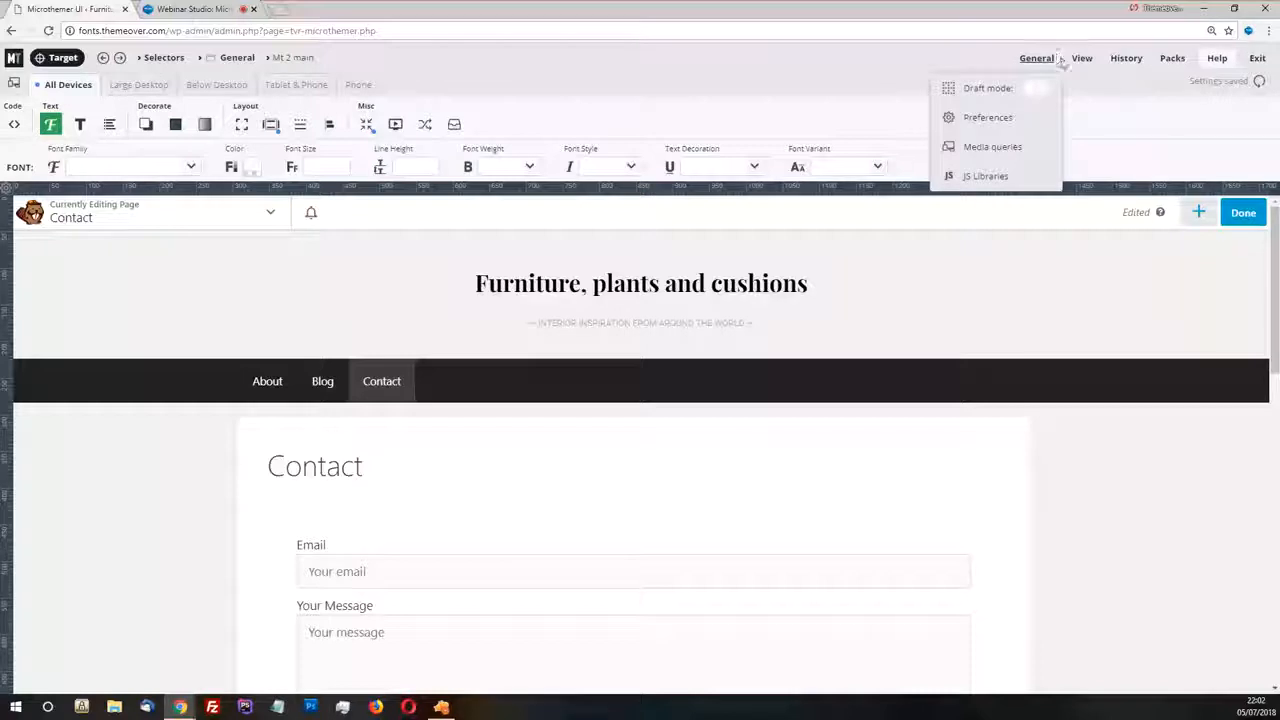
pyautogui.click(960, 118)
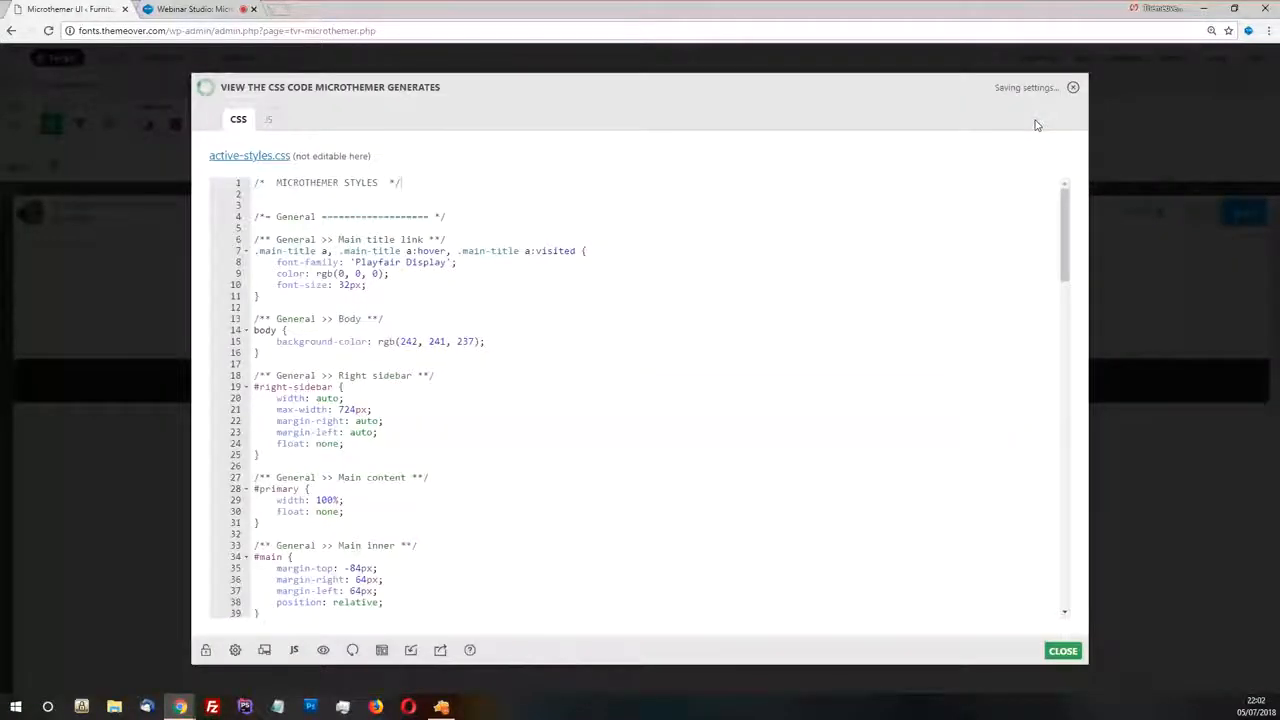
pyautogui.rightClick(249, 156)
pyautogui.click(266, 163)
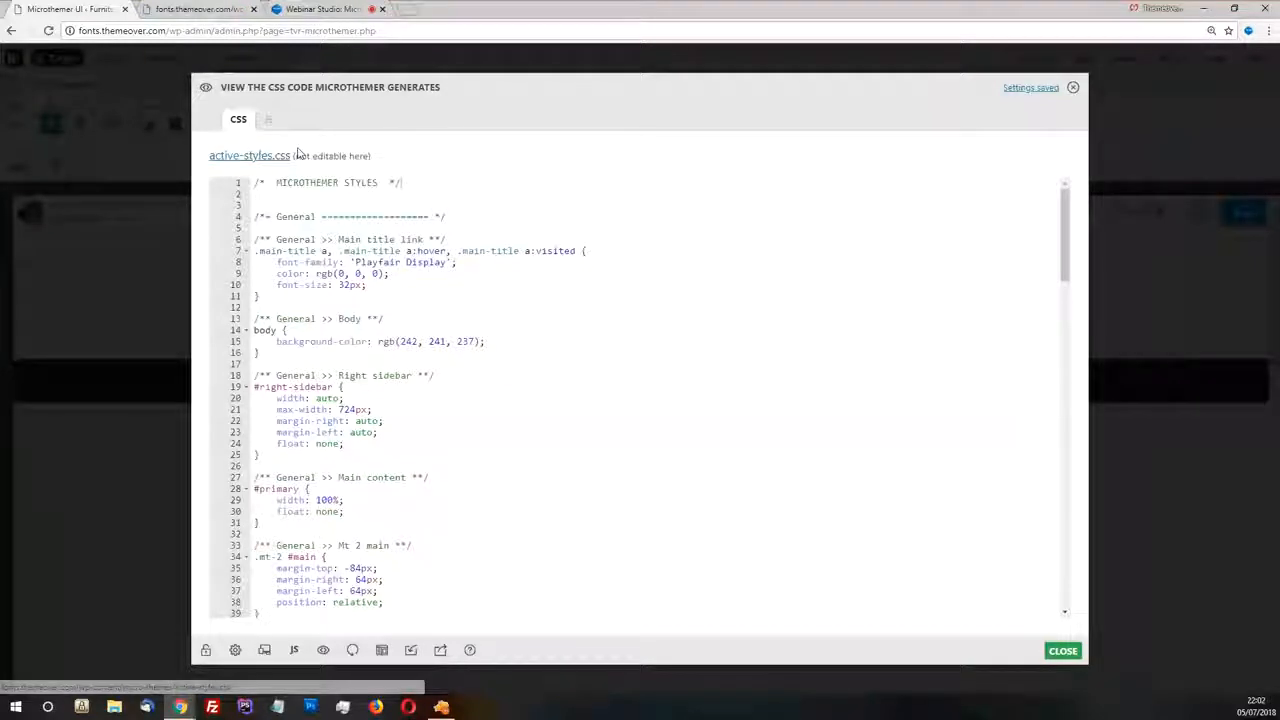
pyautogui.click(203, 10)
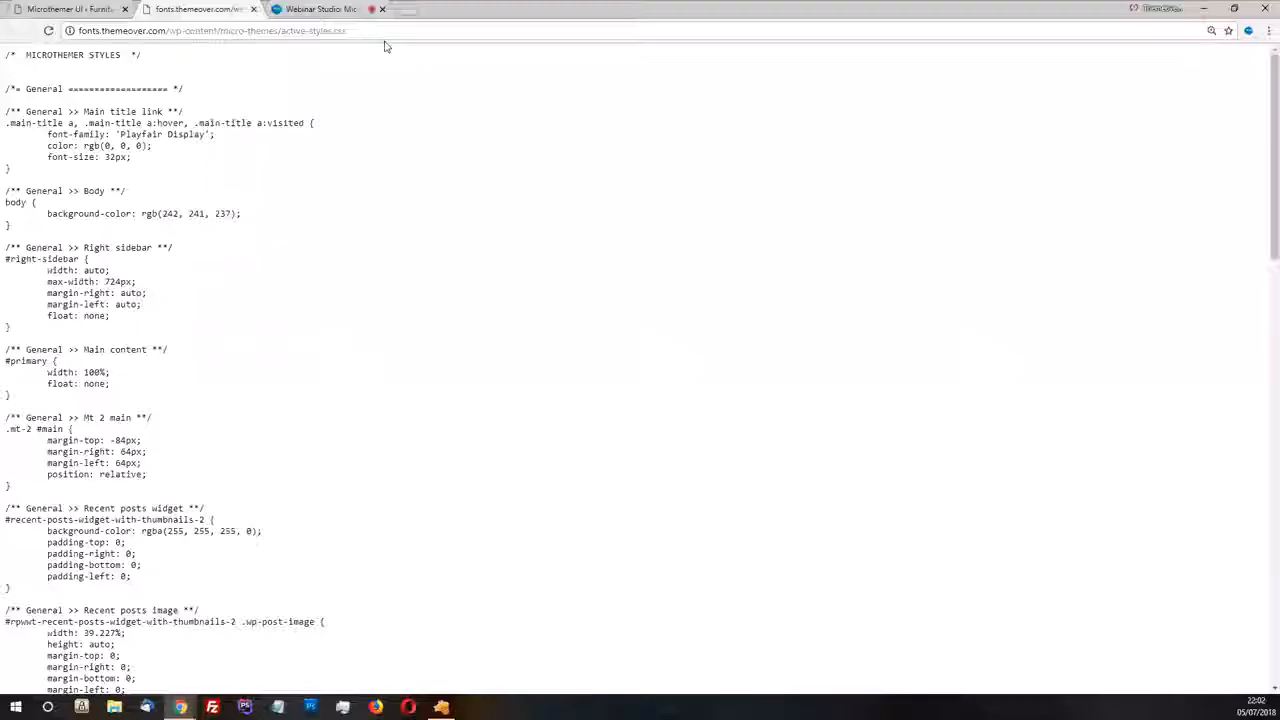
# Highlight the micro-themes folder and the active-styles.css file name in the stylesheet's URL
pyautogui.click(187, 31)
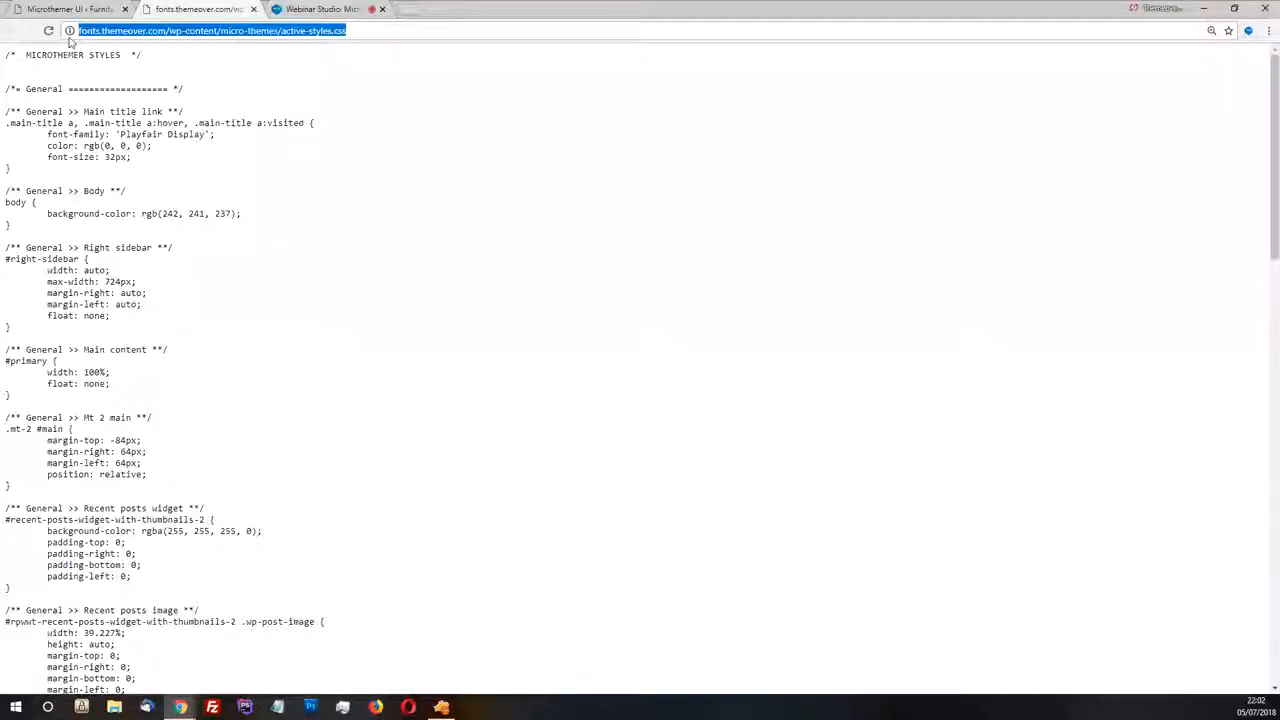
pyautogui.click(217, 31)
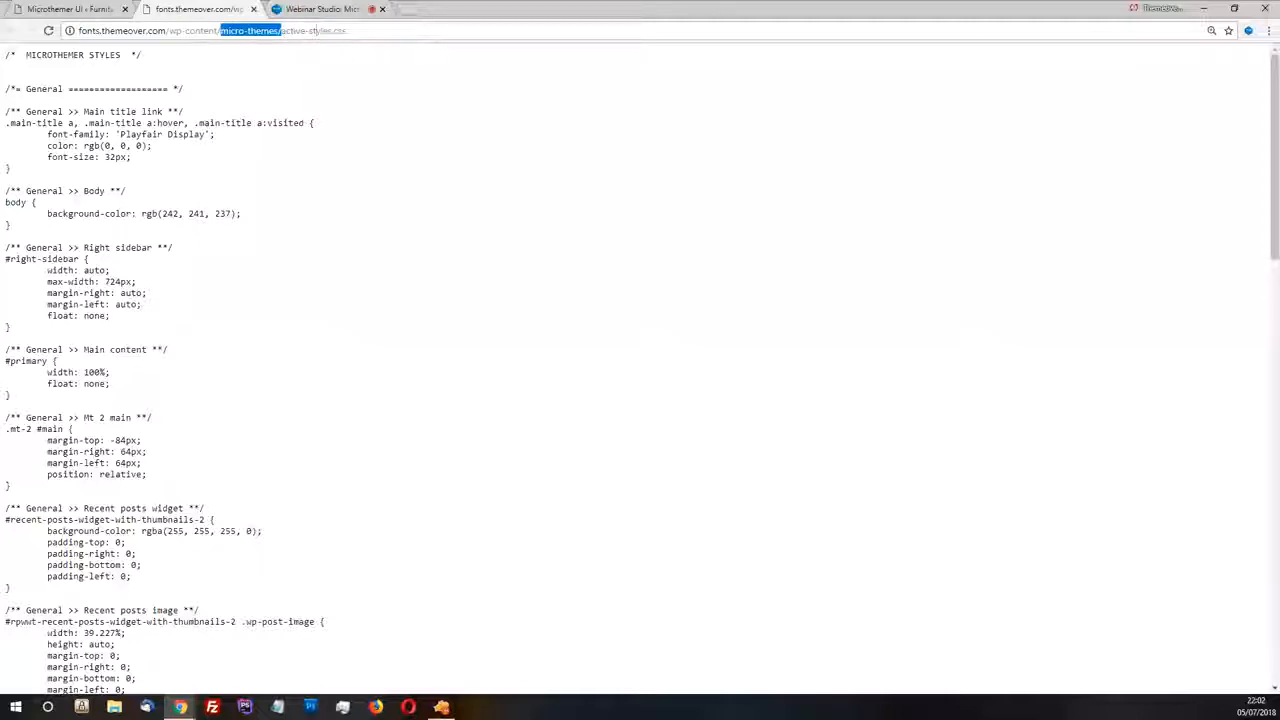
pyautogui.moveTo(363, 31); pyautogui.dragTo(281, 31)
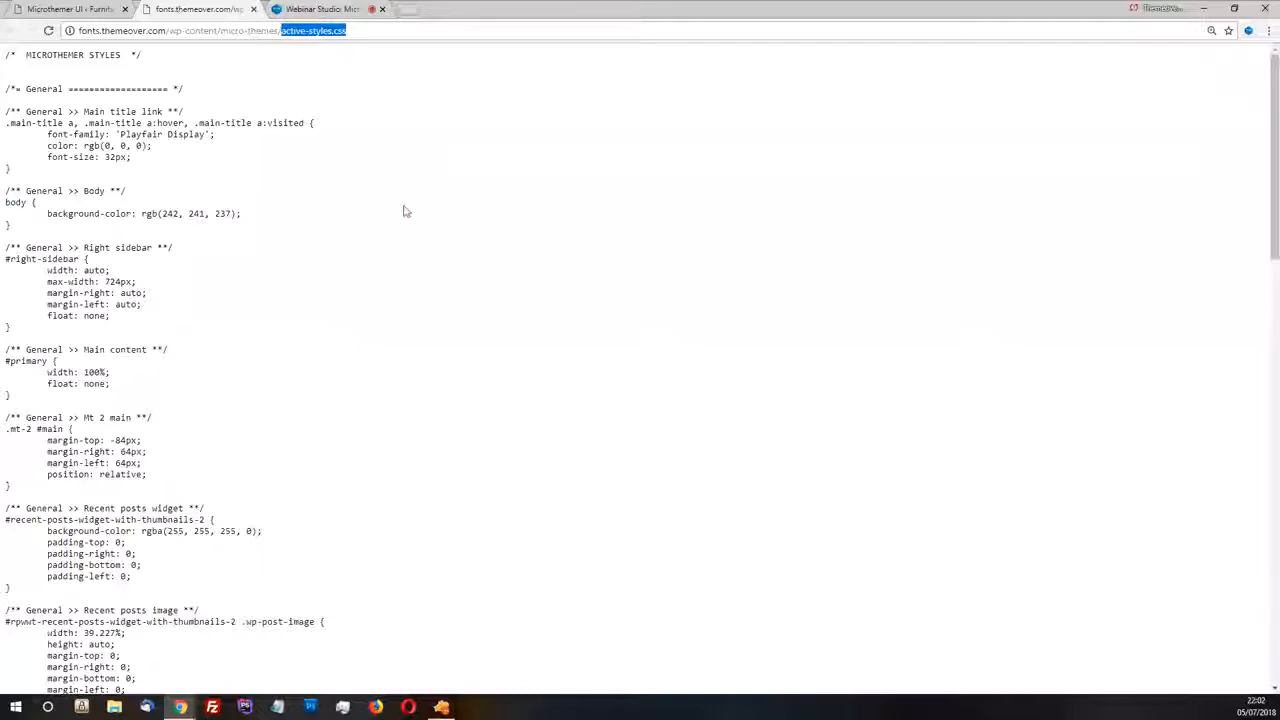
# Read through the active-styles.css stylesheet, highlight the .mt-2 #main selector, and compare it with the generated CSS view
pyautogui.scroll(-2, 411, 240)
pyautogui.scroll(-15, 420, 245)
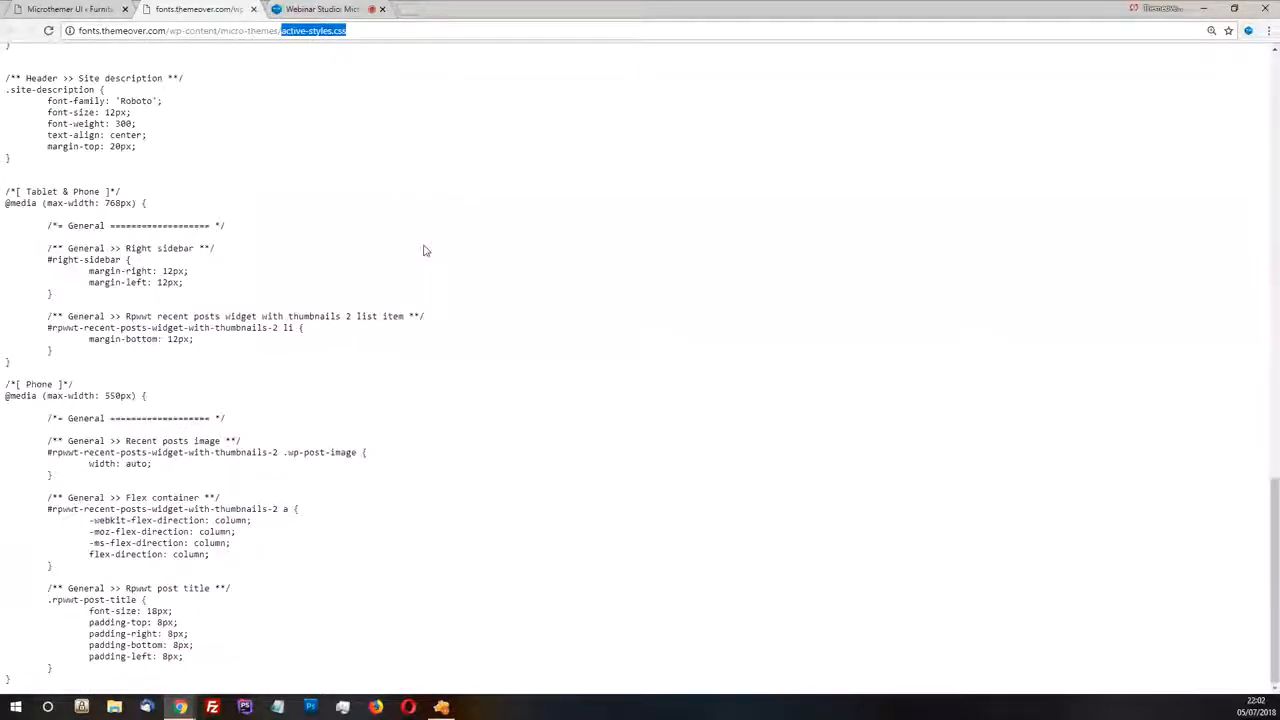
pyautogui.scroll(8, 422, 249)
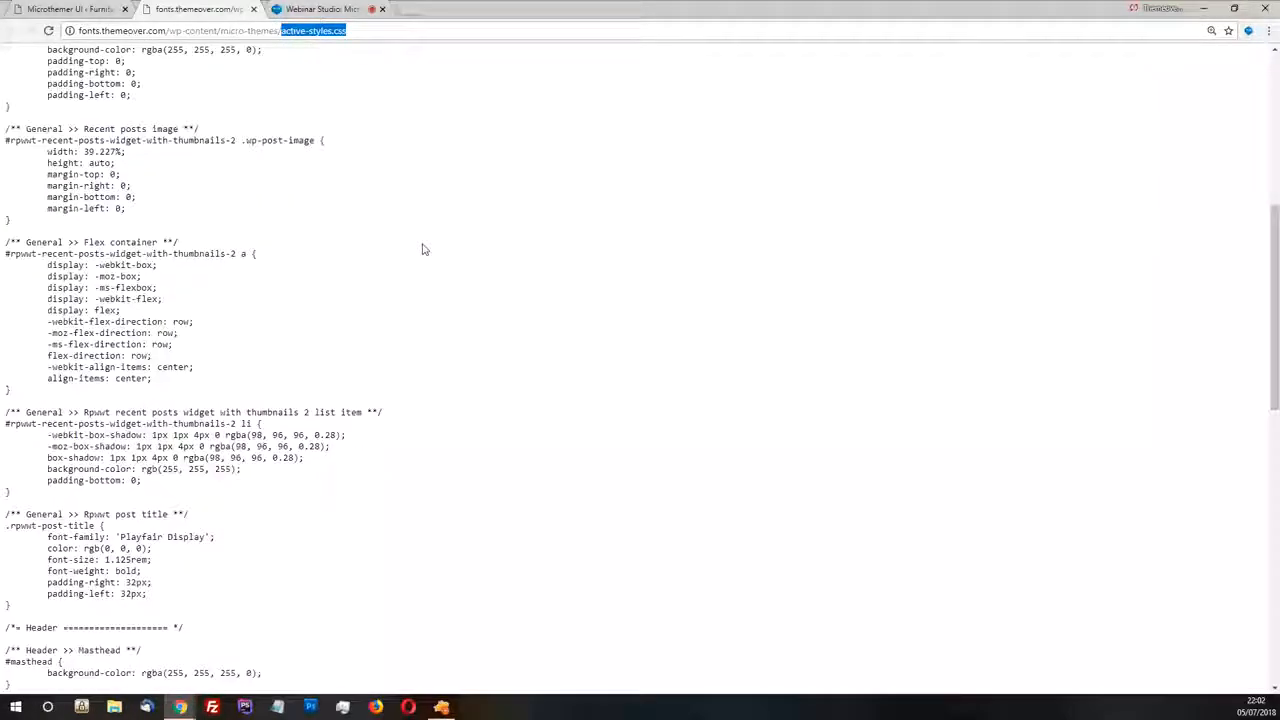
pyautogui.scroll(5, 422, 249)
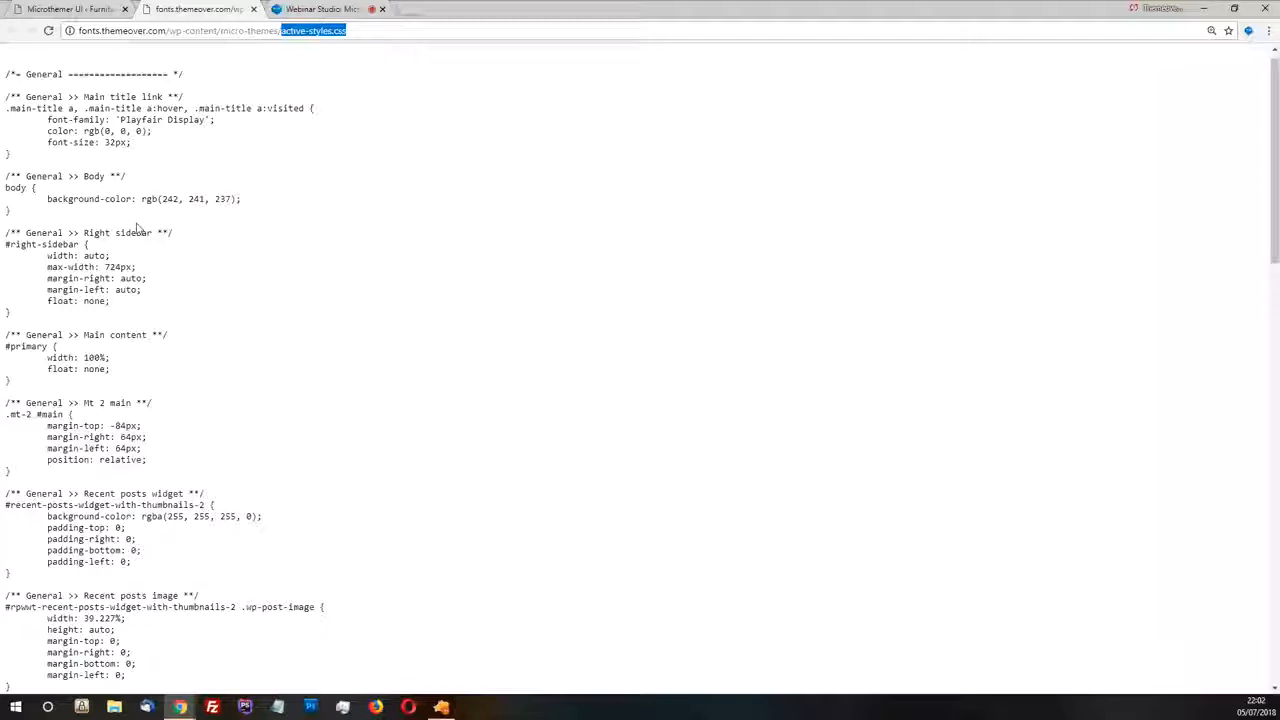
pyautogui.moveTo(62, 414); pyautogui.dragTo(4, 422)
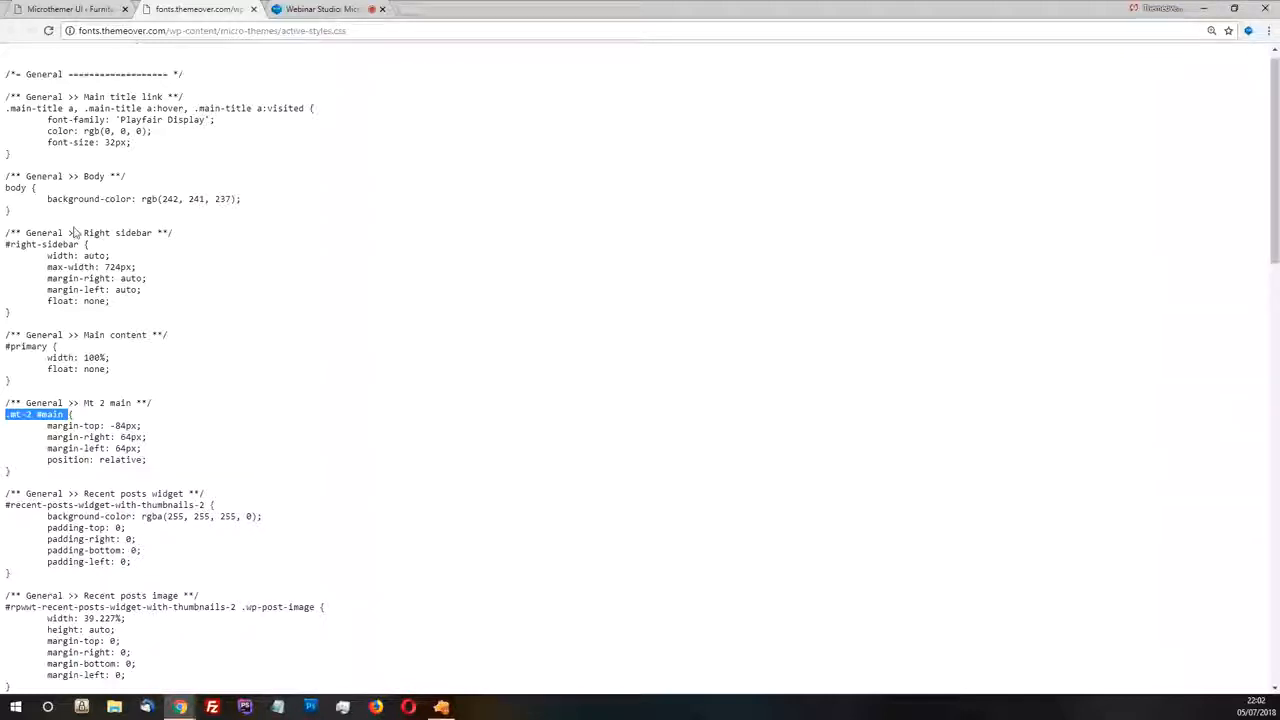
pyautogui.hotkey('ctrl', 'shift', 'Tab')
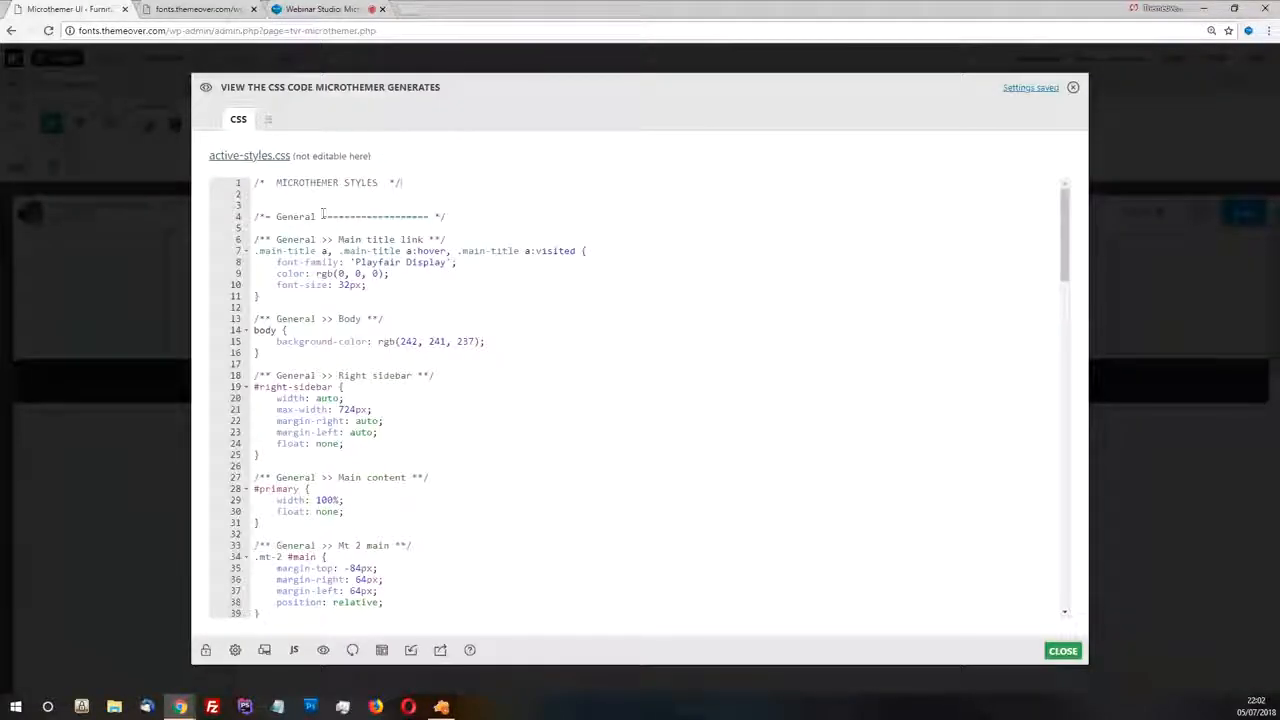
pyautogui.click(212, 12)
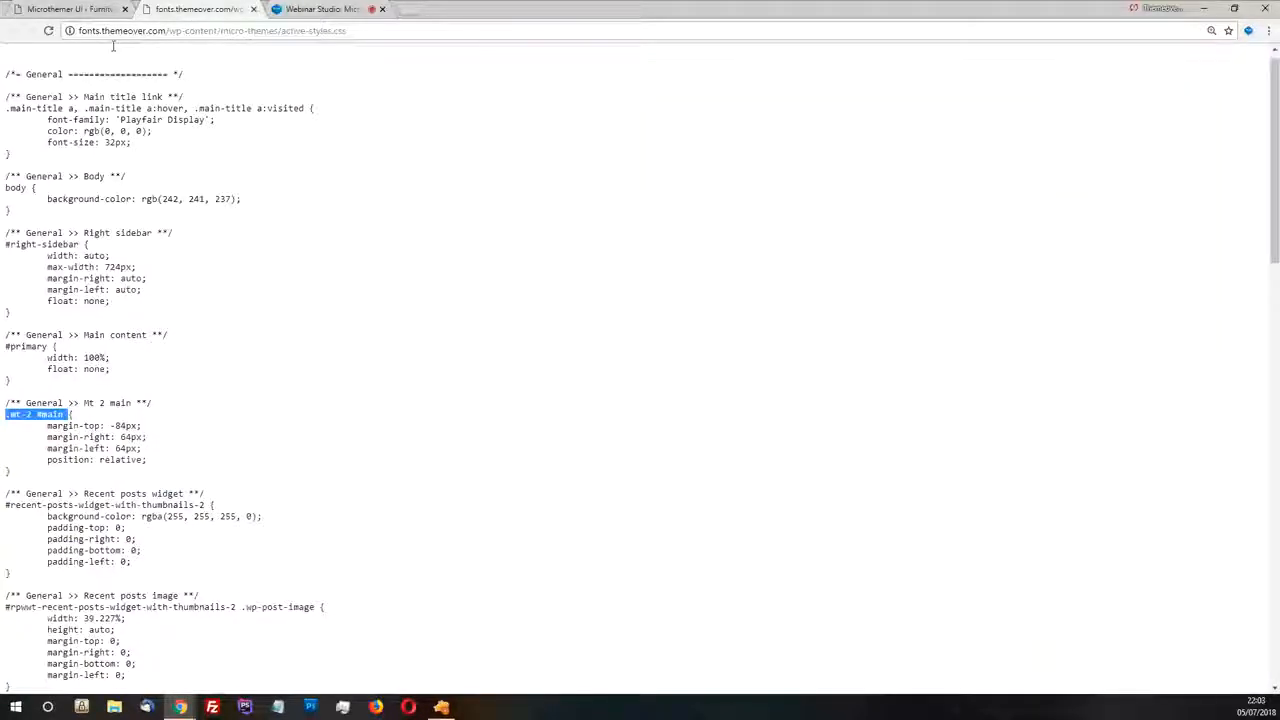
# Return from the active-styles.css stylesheet to the Microthemer editor and close the generated CSS view
pyautogui.scroll(-4, 112, 300)
pyautogui.scroll(4, 112, 300)
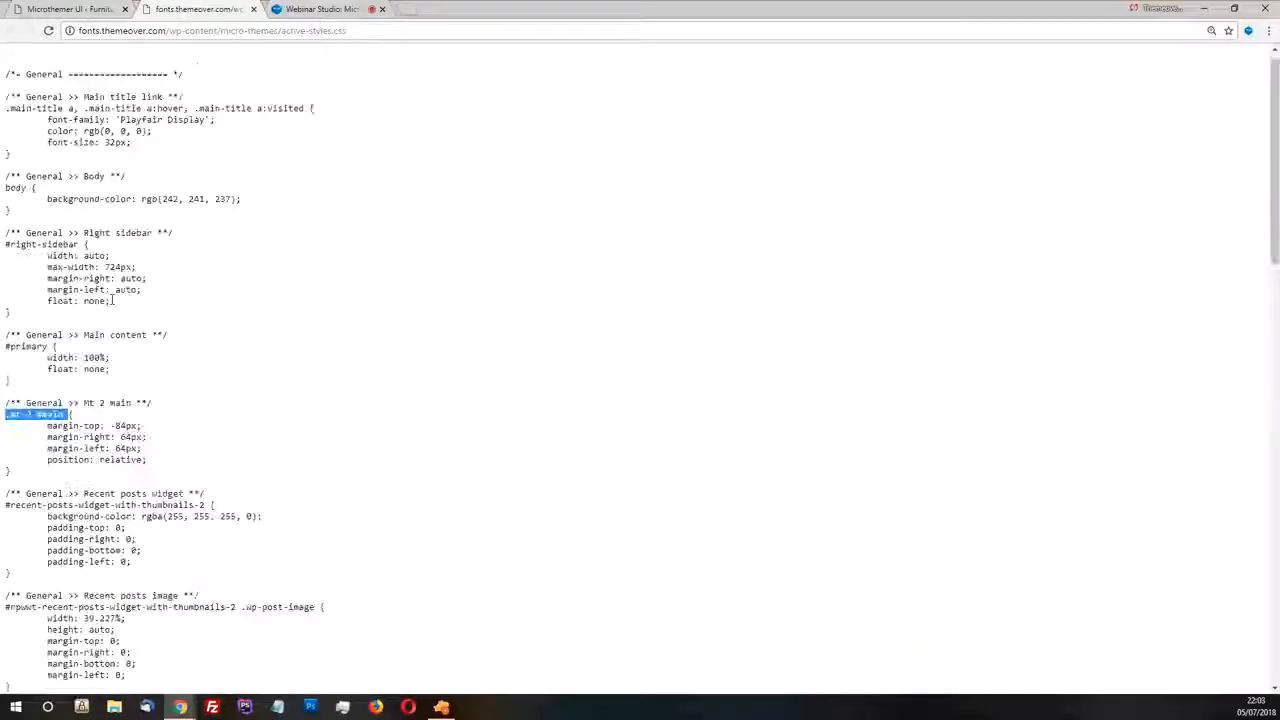
pyautogui.click(65, 9)
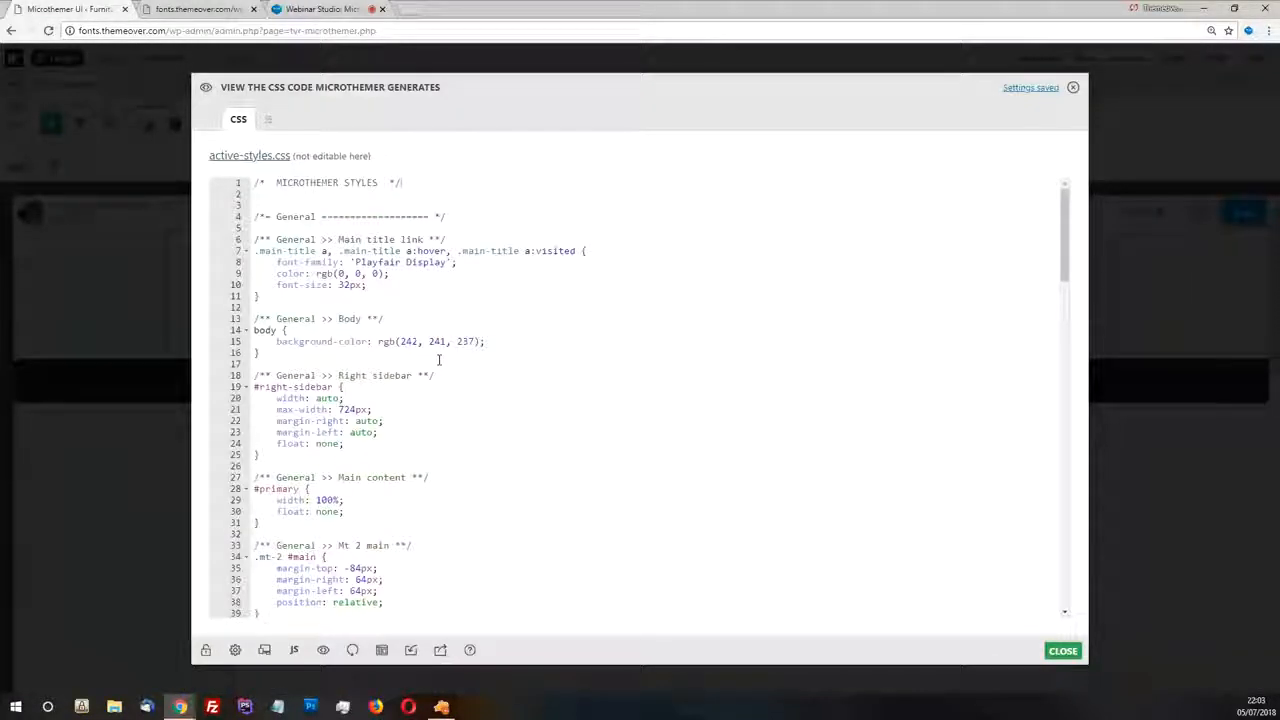
pyautogui.click(1071, 89)
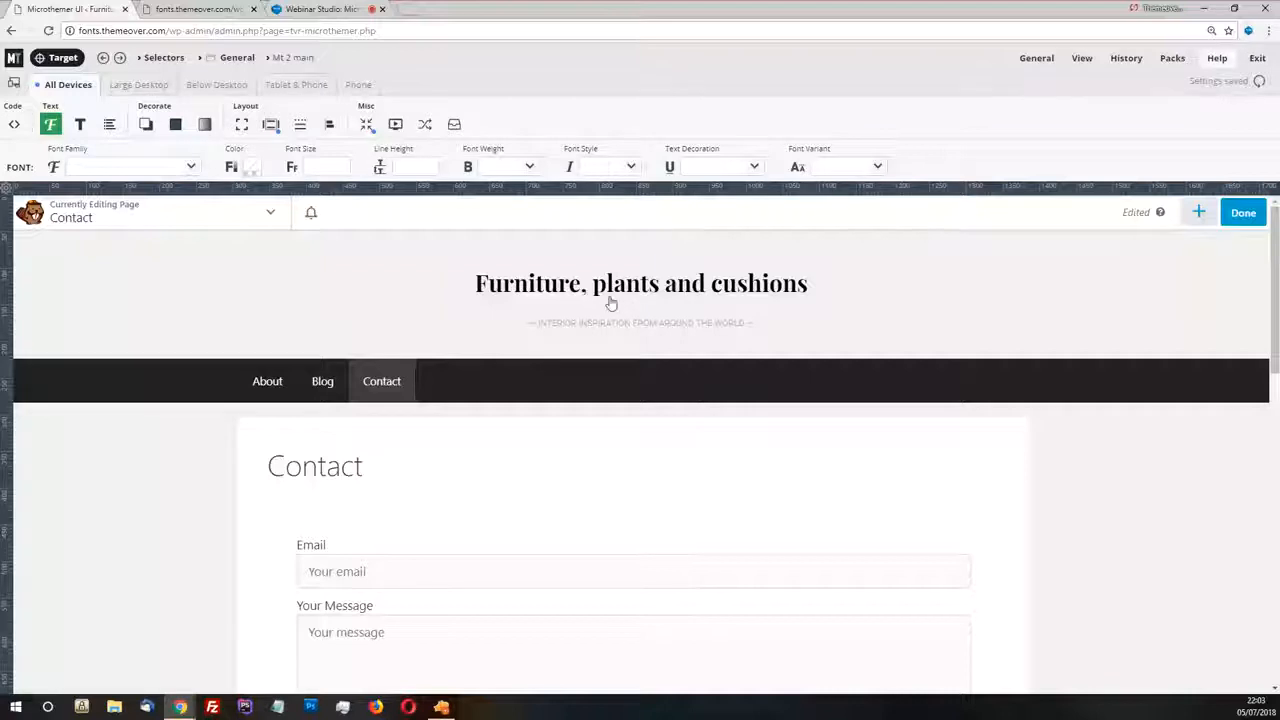
# Disable Beaver Builder for the Contact page preview
pyautogui.scroll(-5, 718, 268)
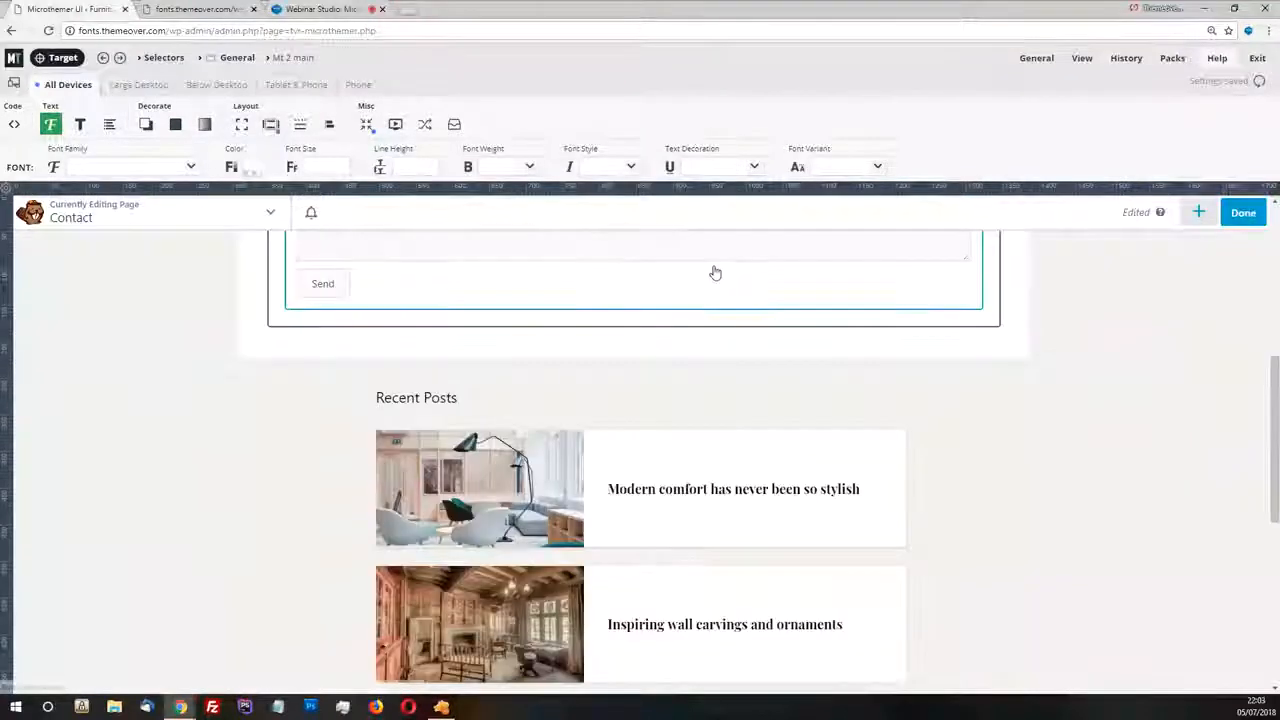
pyautogui.scroll(5, 726, 257)
pyautogui.moveTo(1085, 62)
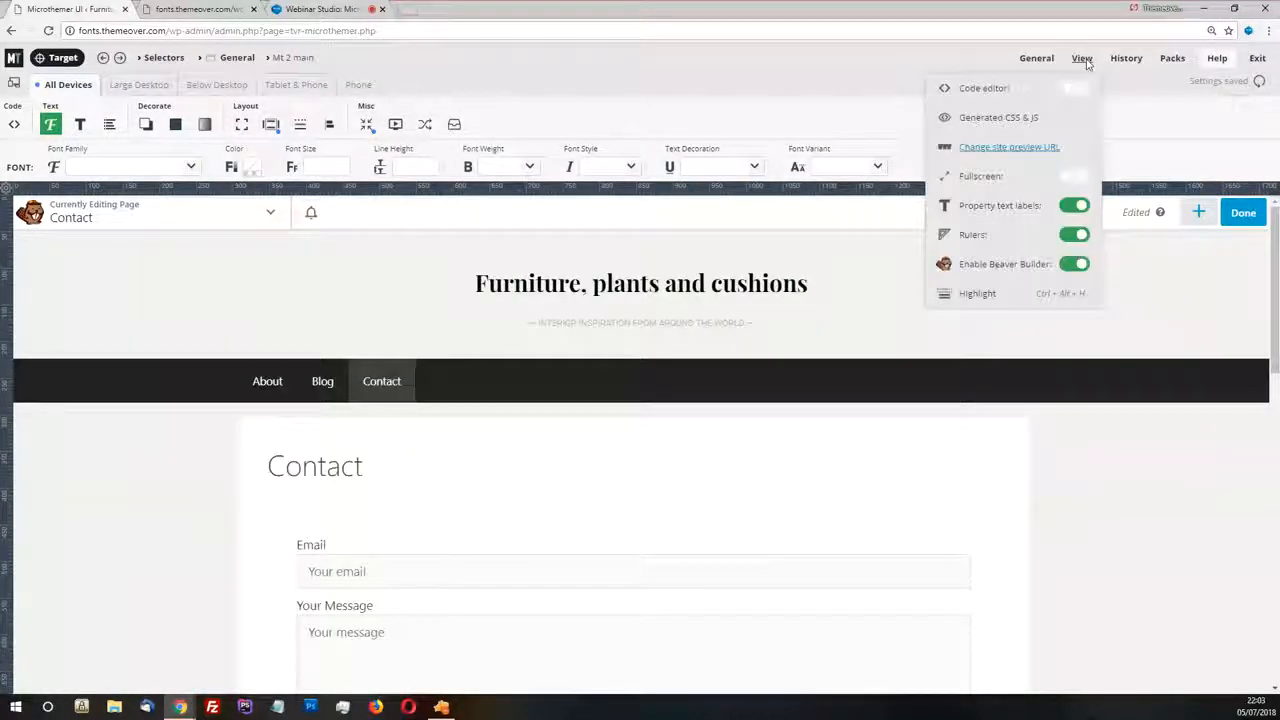
pyautogui.click(1070, 265)
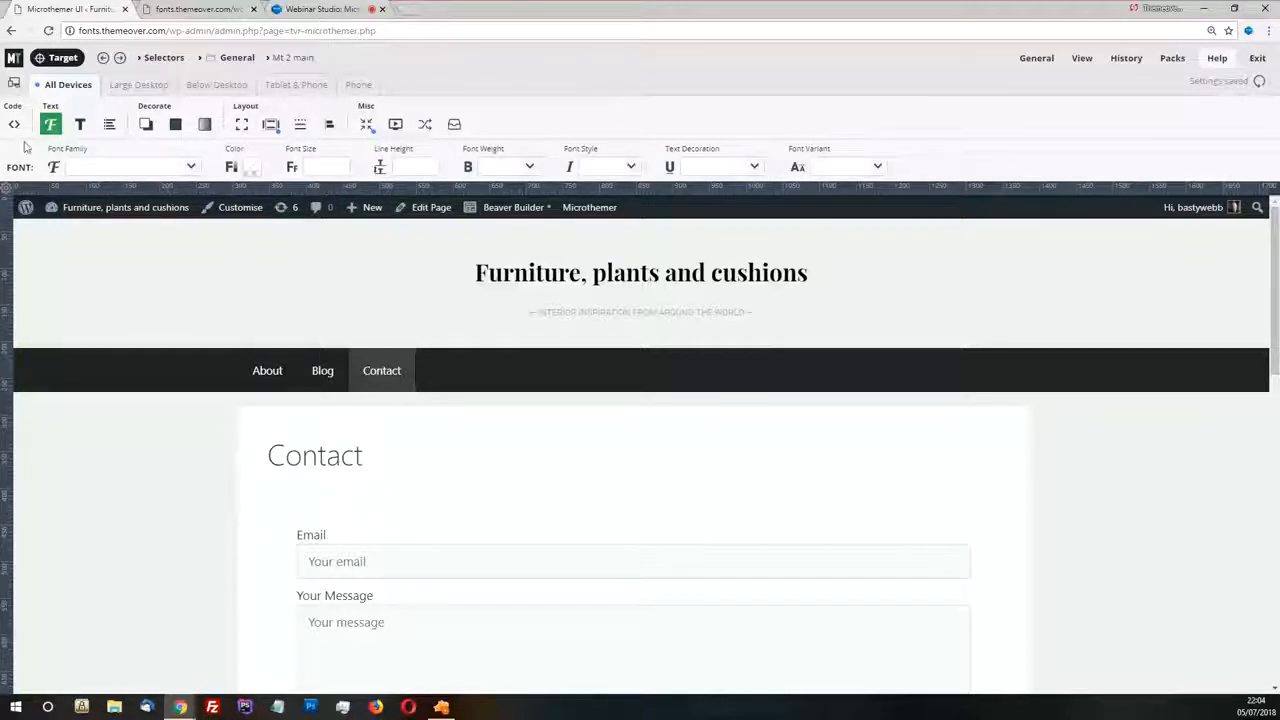
# Look over the Text and Background property groups, and review the Contact page's Recent Posts and footer areas
pyautogui.click(80, 124)
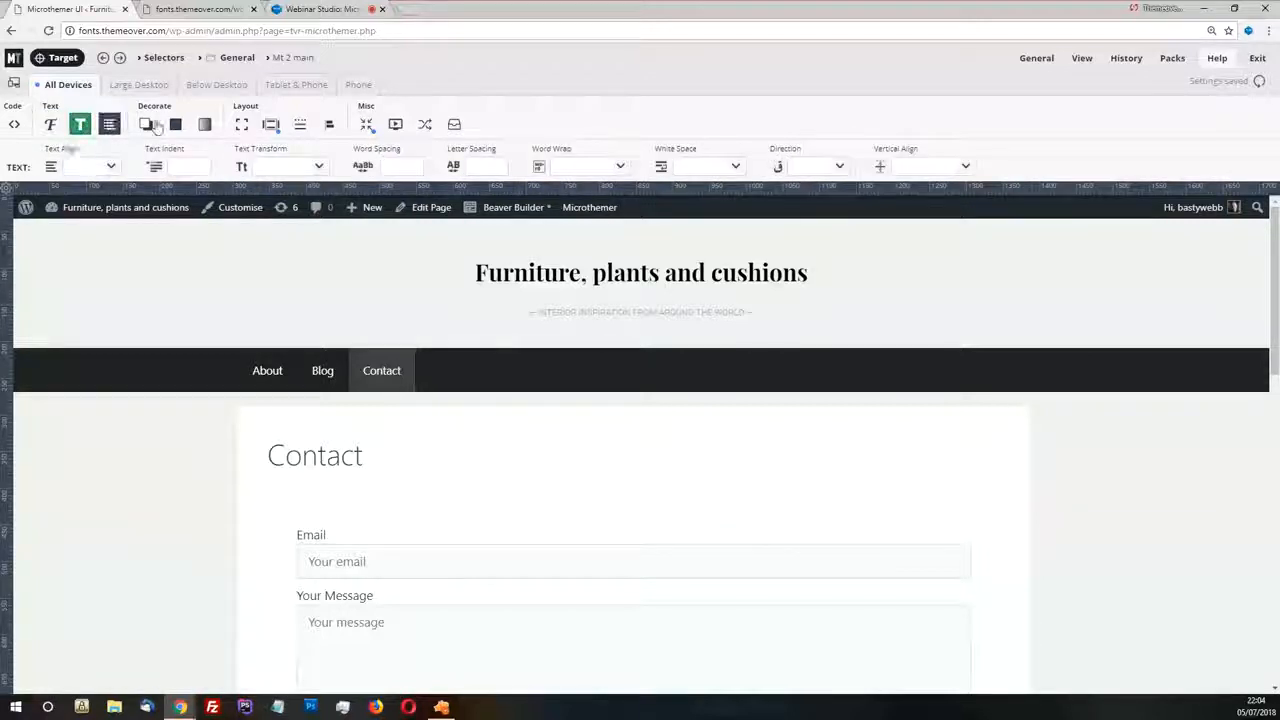
pyautogui.click(175, 124)
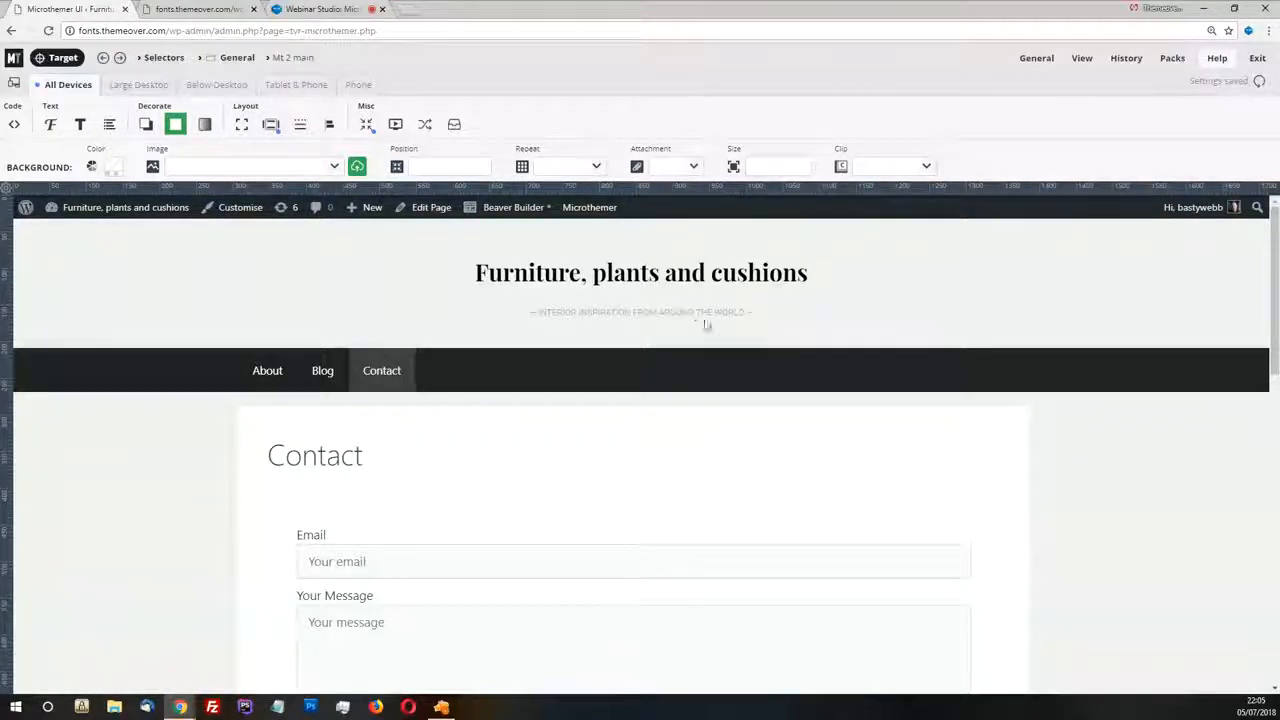
pyautogui.scroll(-10, 700, 325)
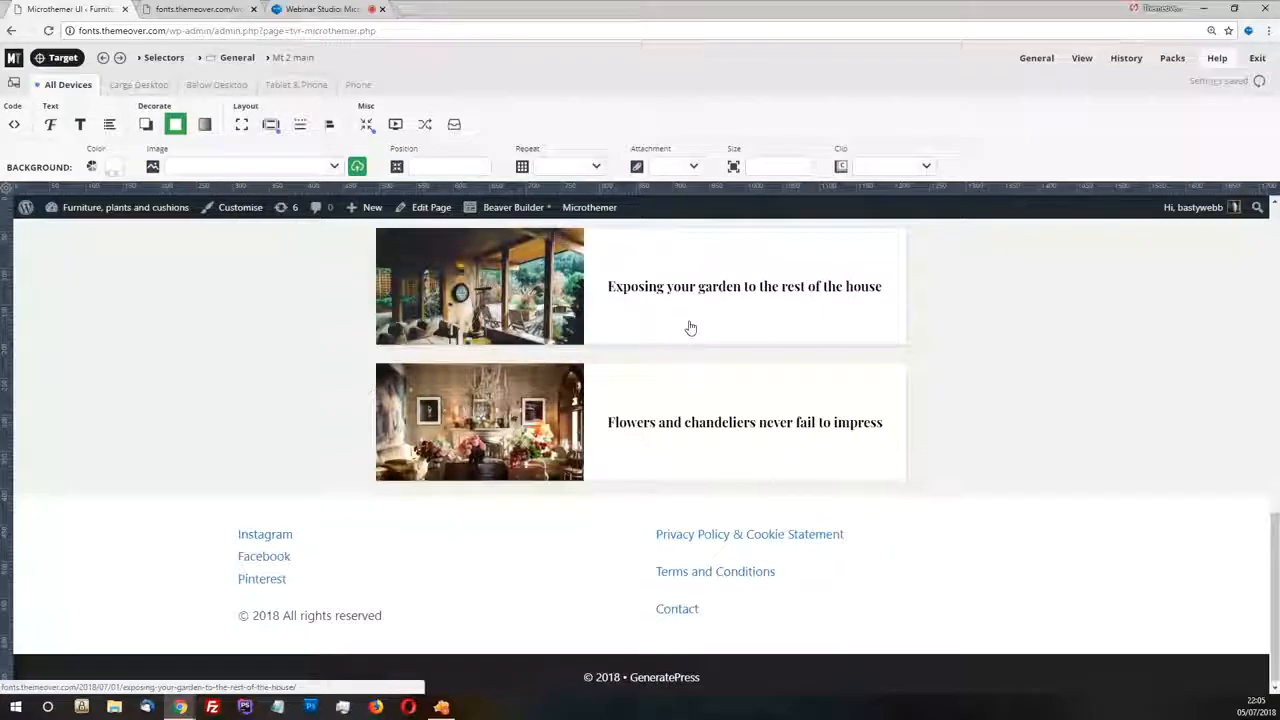
pyautogui.scroll(3, 862, 368)
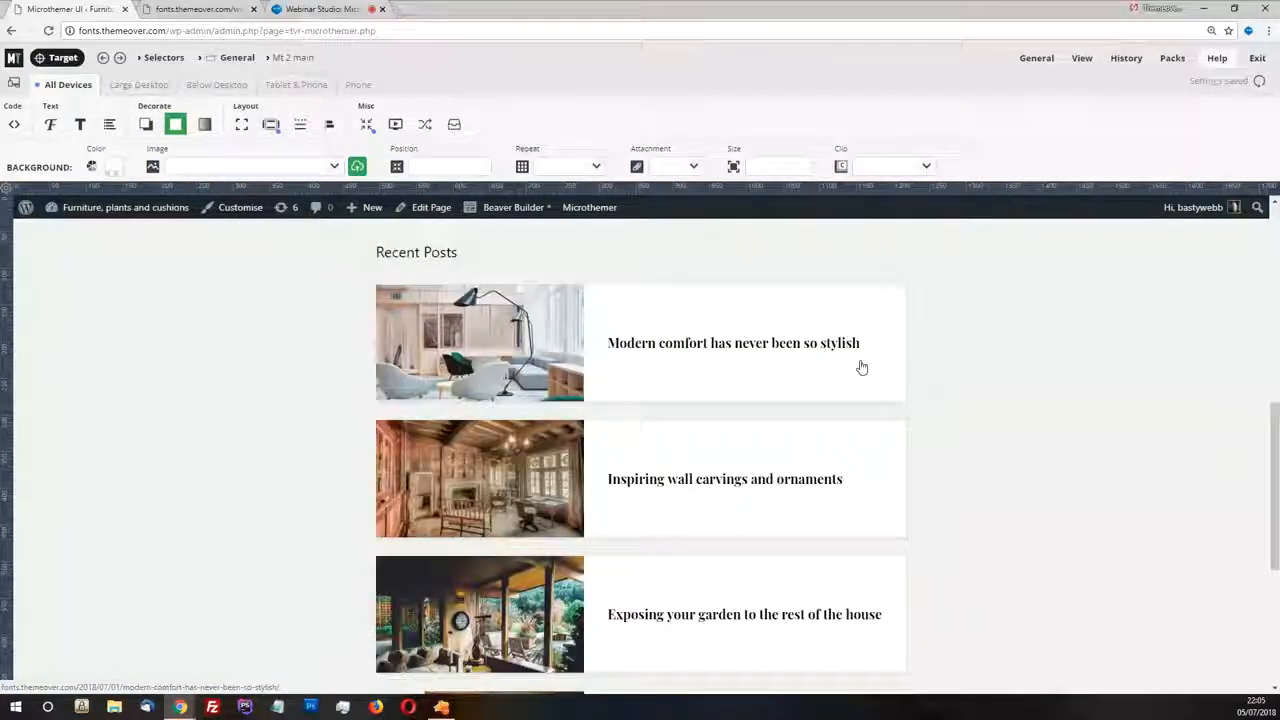
pyautogui.scroll(-3, 862, 368)
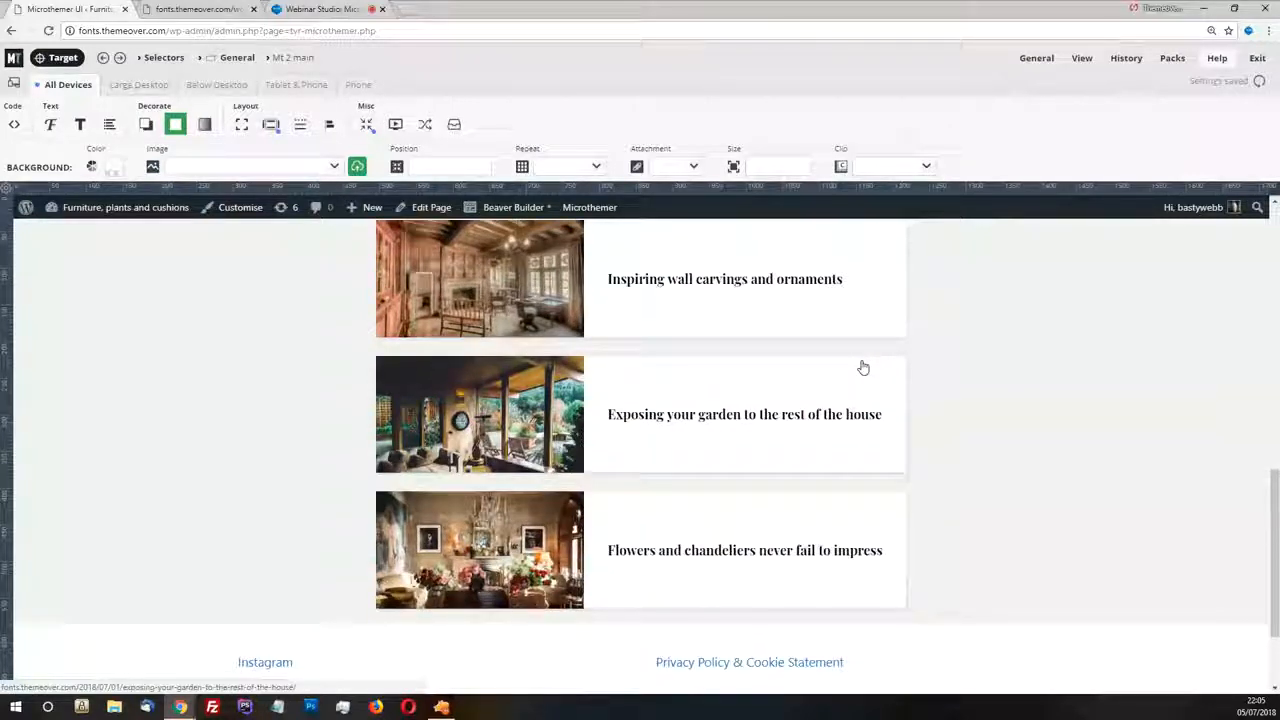
pyautogui.scroll(1, 864, 368)
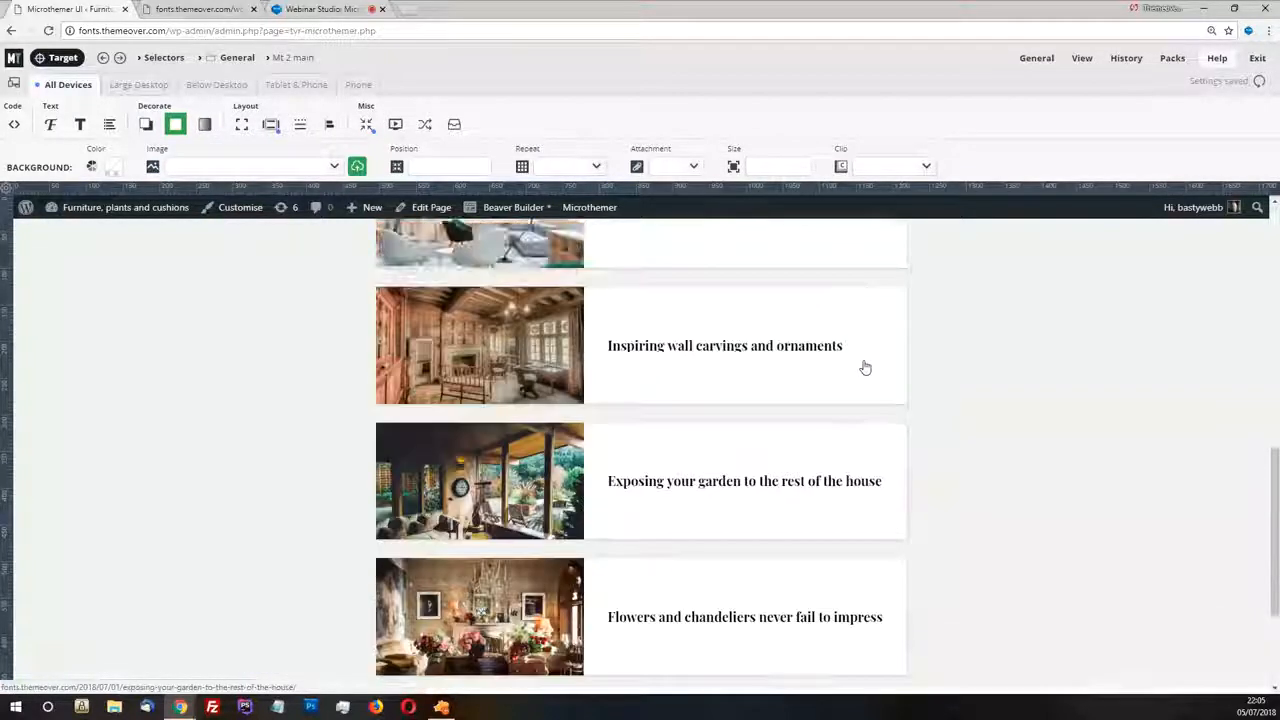